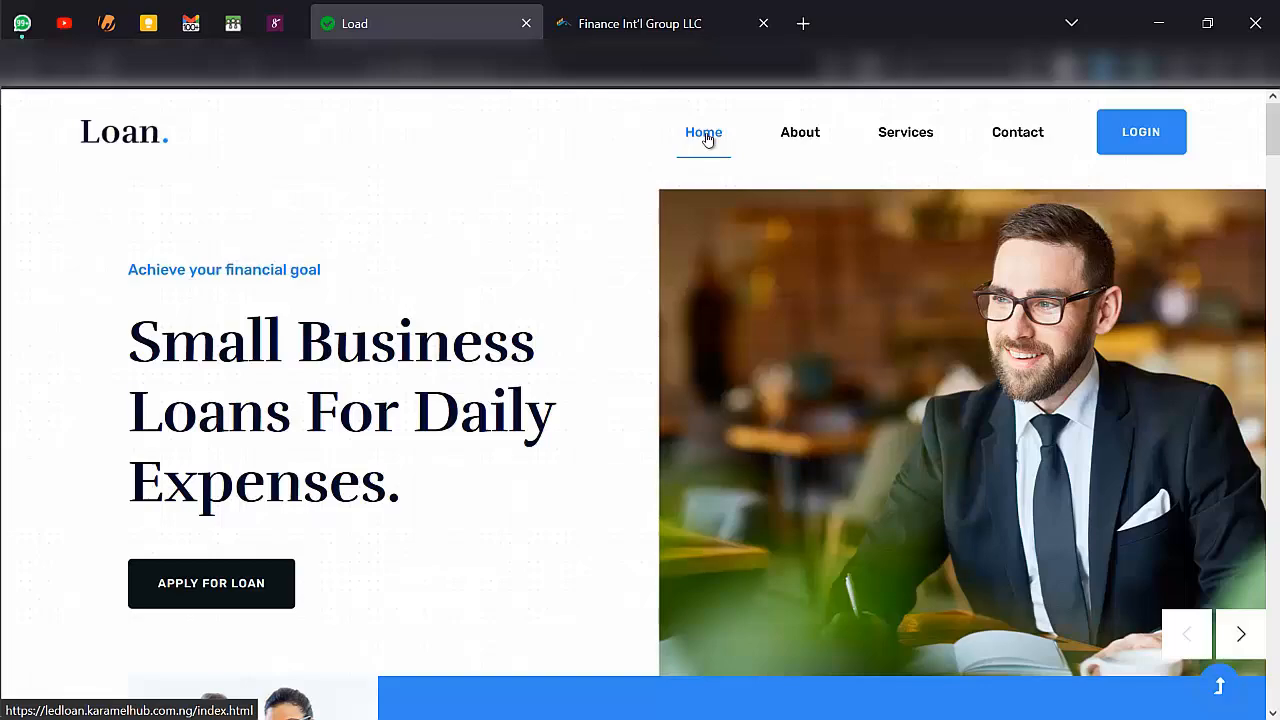
- Examine the loan website's home page, including its company introduction, services, application section, team members and testimonials
scroll(707, 138, down, 4)
scroll(708, 138, up, 4)
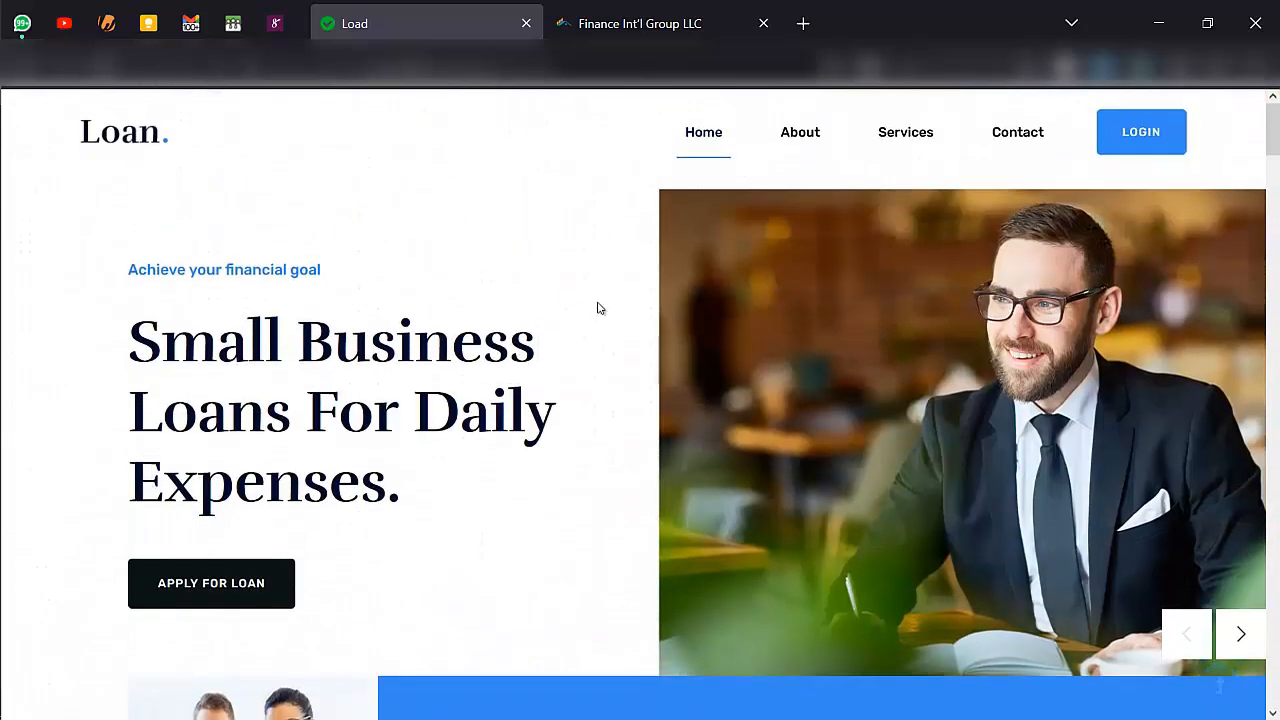
scroll(598, 308, down, 7)
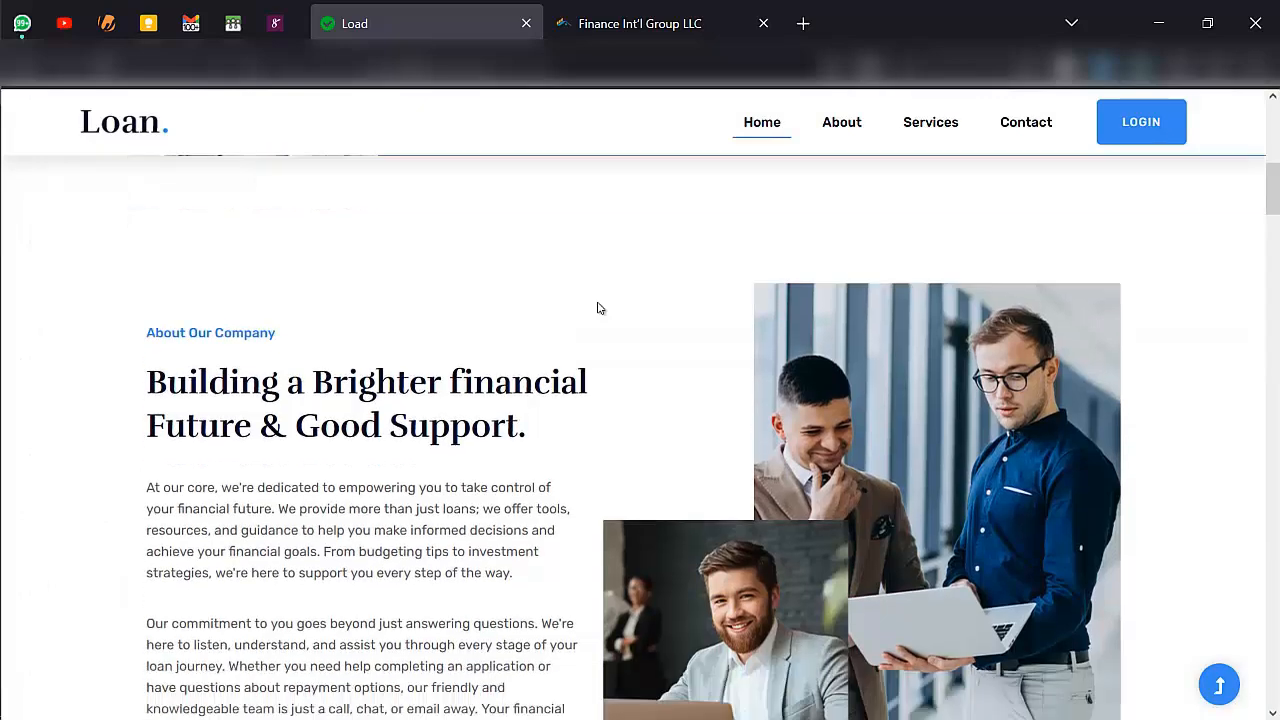
scroll(598, 308, down, 6)
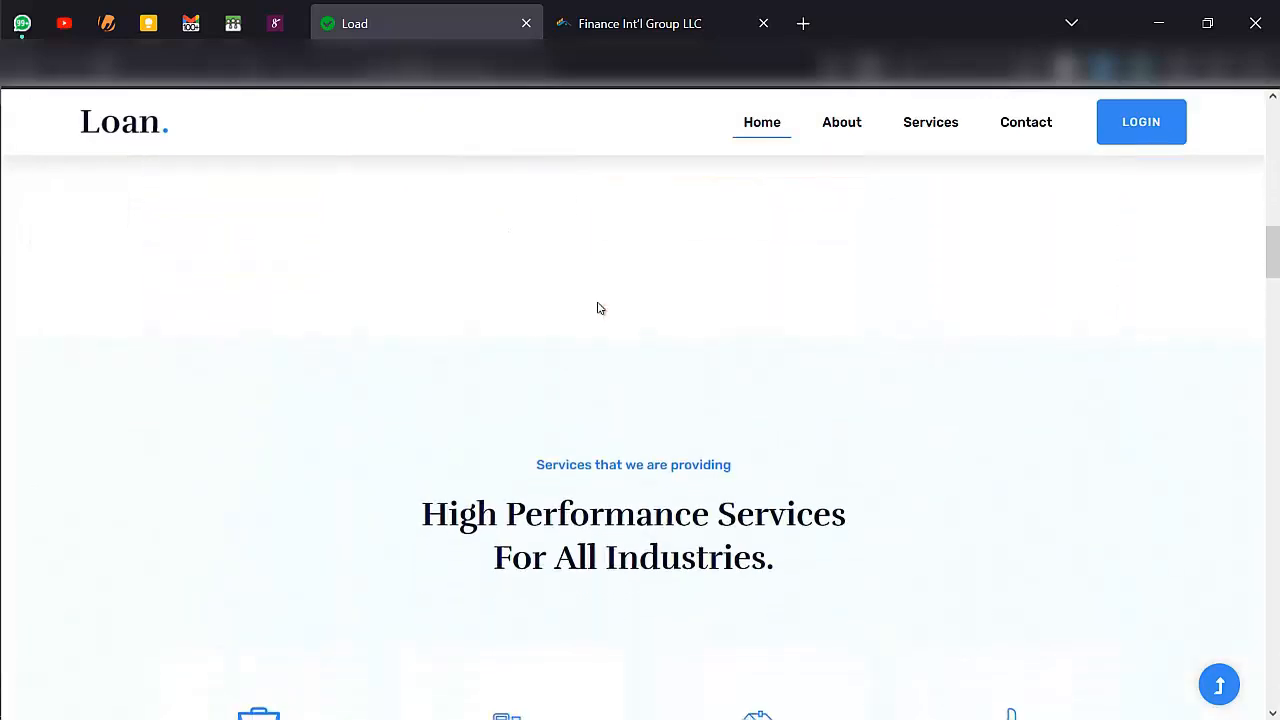
scroll(598, 308, down, 13)
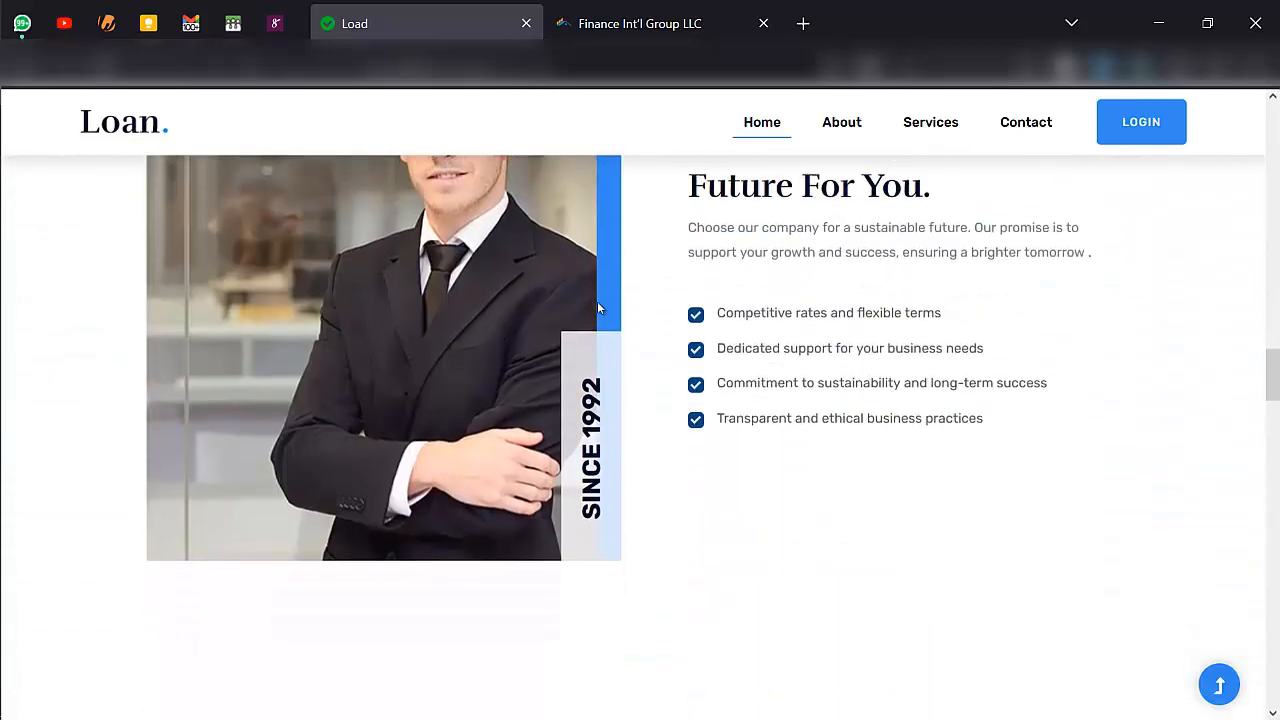
scroll(598, 308, down, 6)
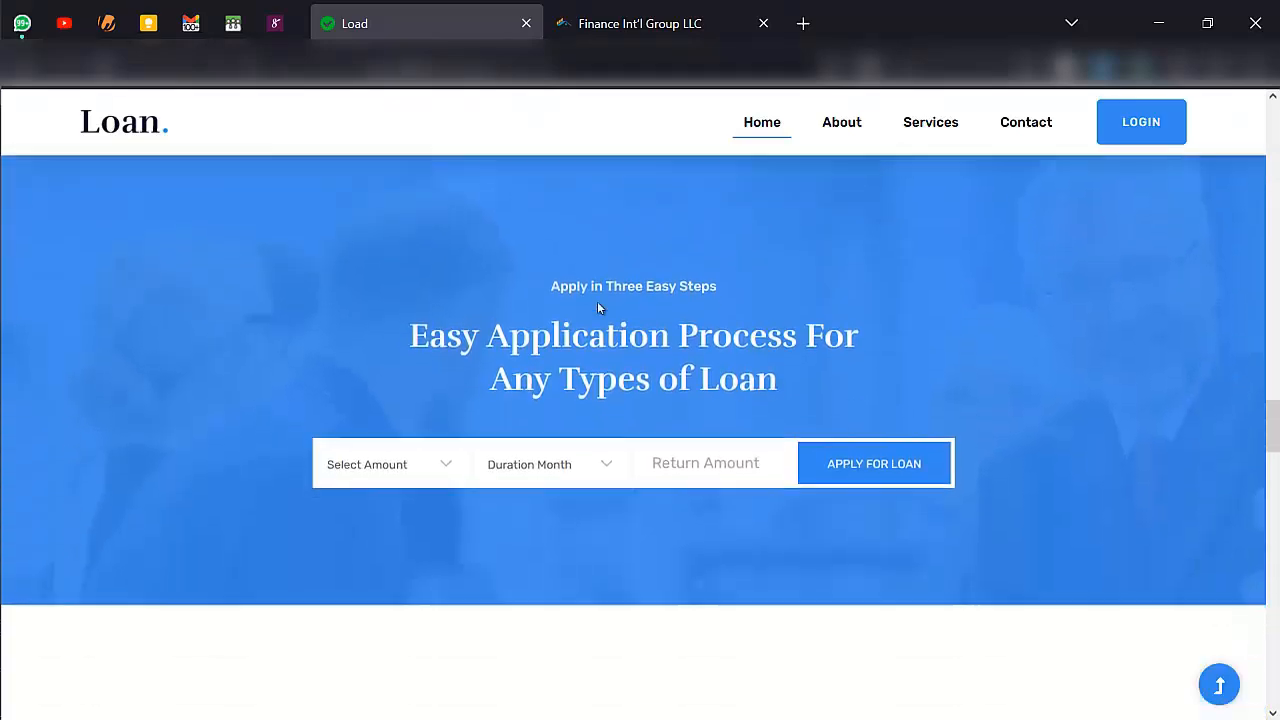
scroll(598, 308, down, 3)
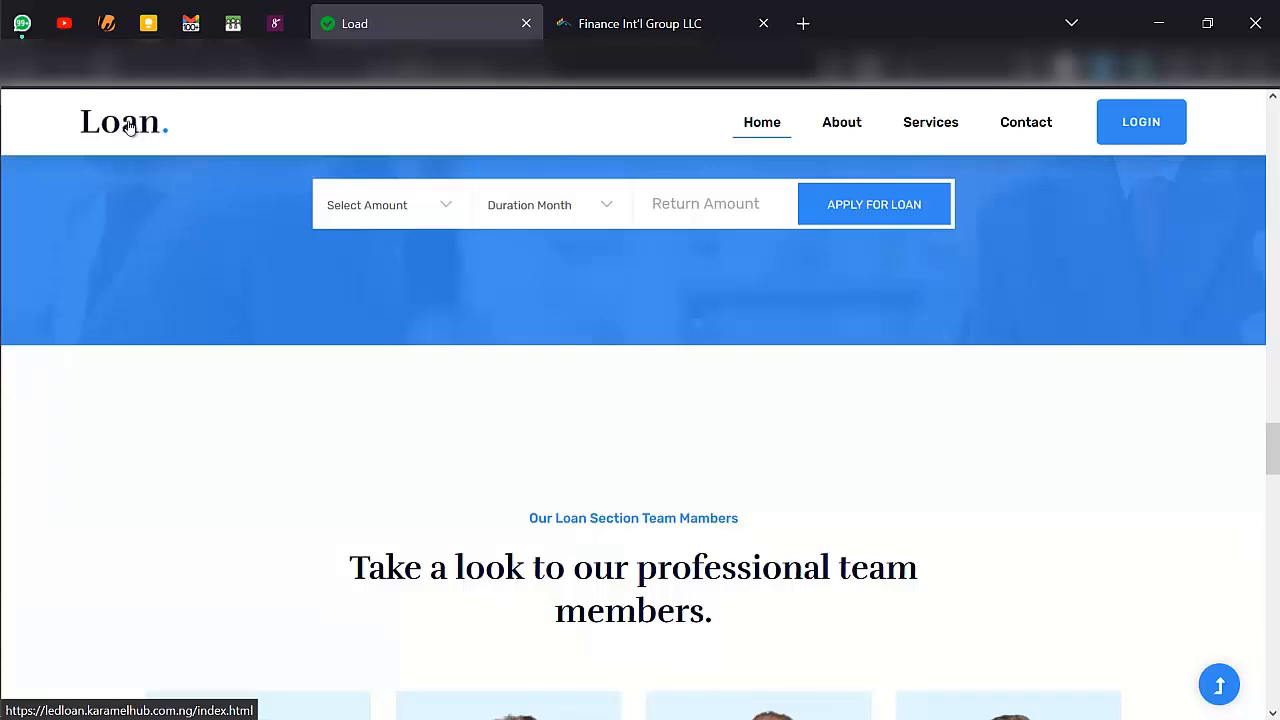
scroll(451, 500, down, 10)
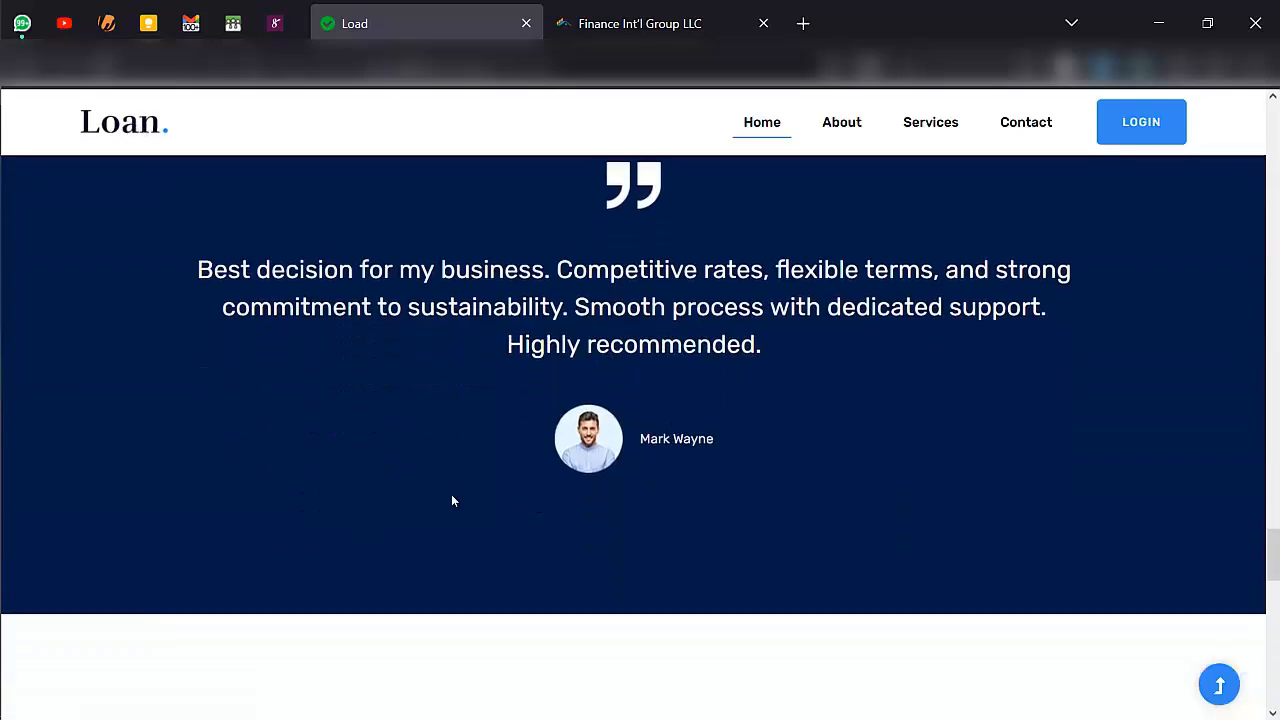
scroll(451, 500, down, 2)
scroll(451, 500, up, 13)
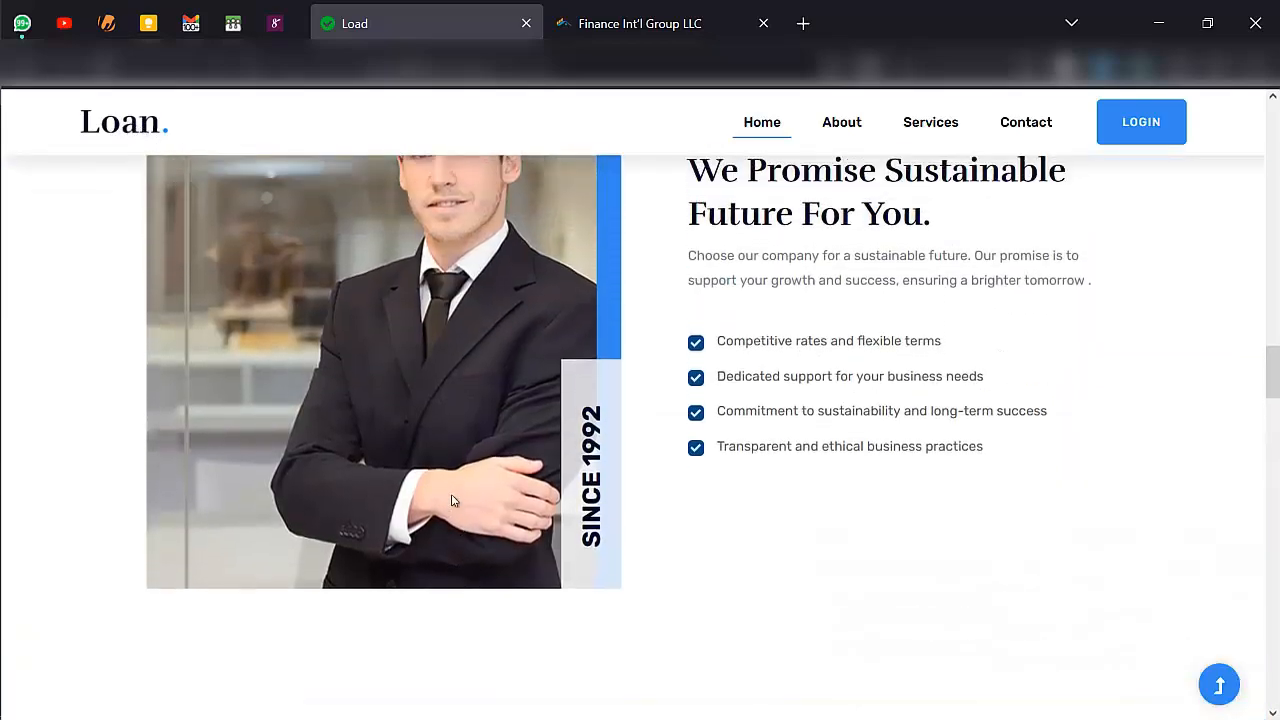
scroll(451, 500, up, 1)
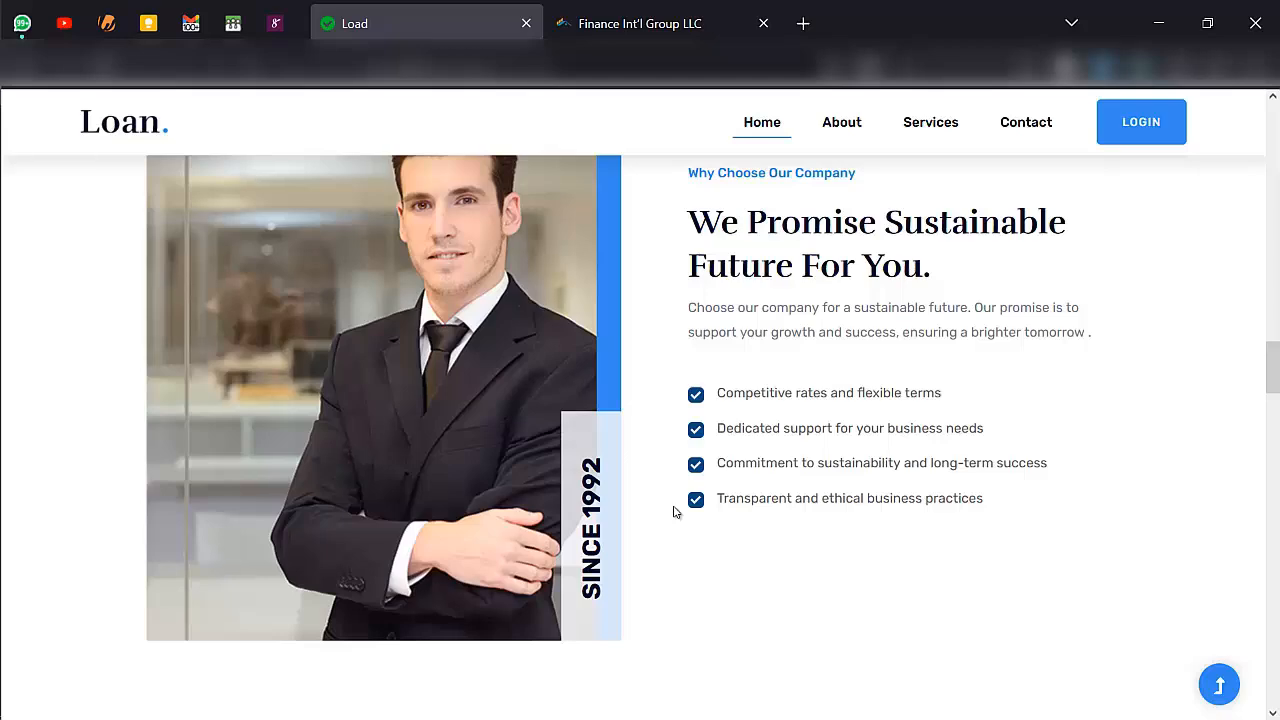
scroll(675, 512, up, 15)
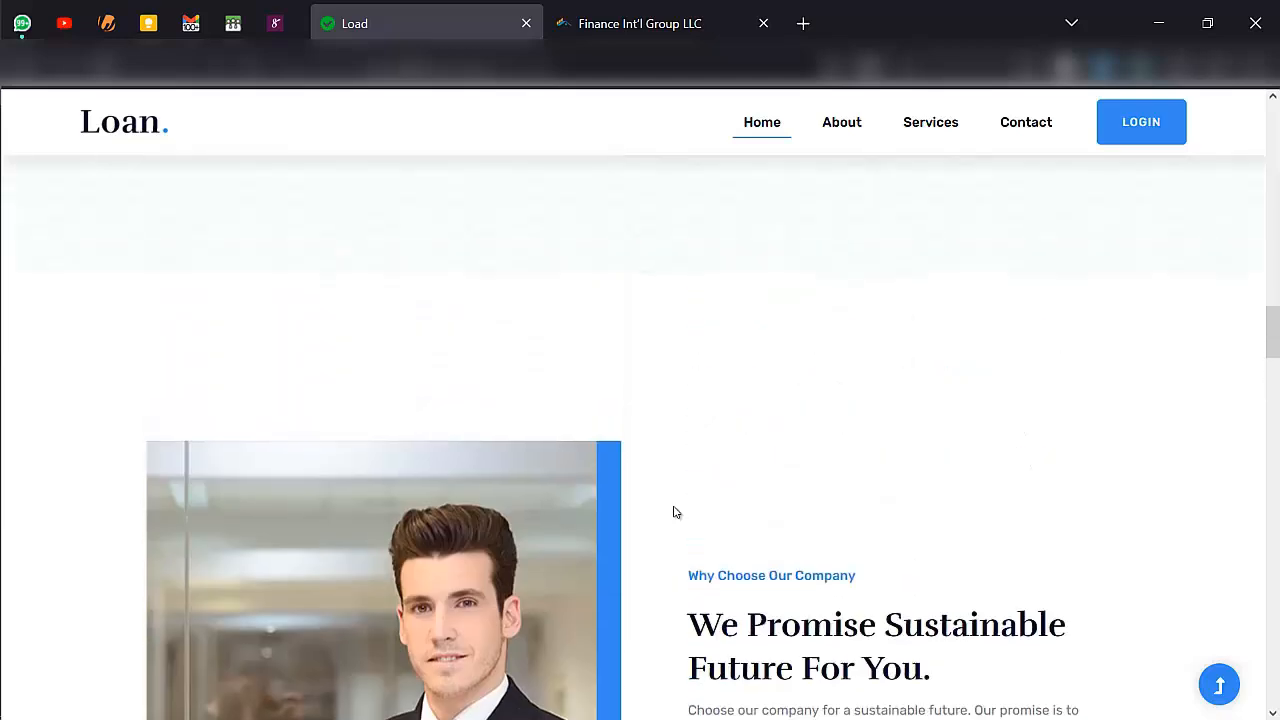
scroll(675, 512, up, 5)
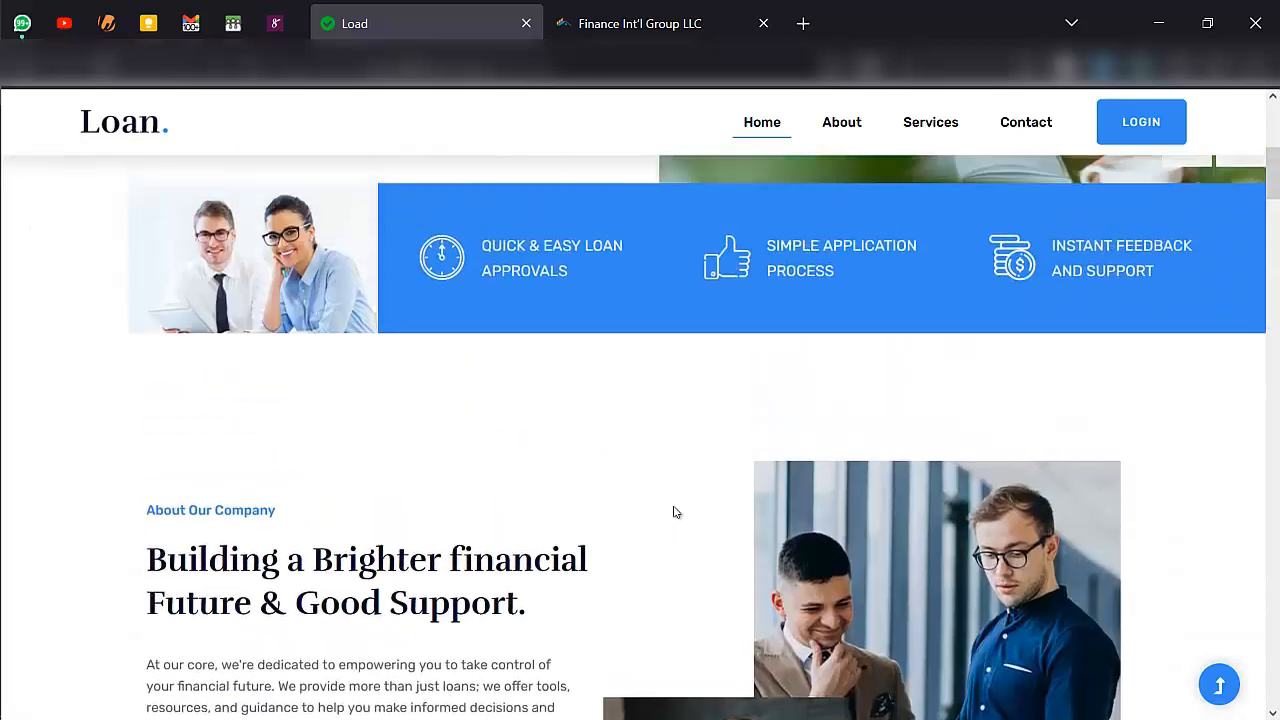
- Open the loan website's About Us page and look over its content
click(834, 142)
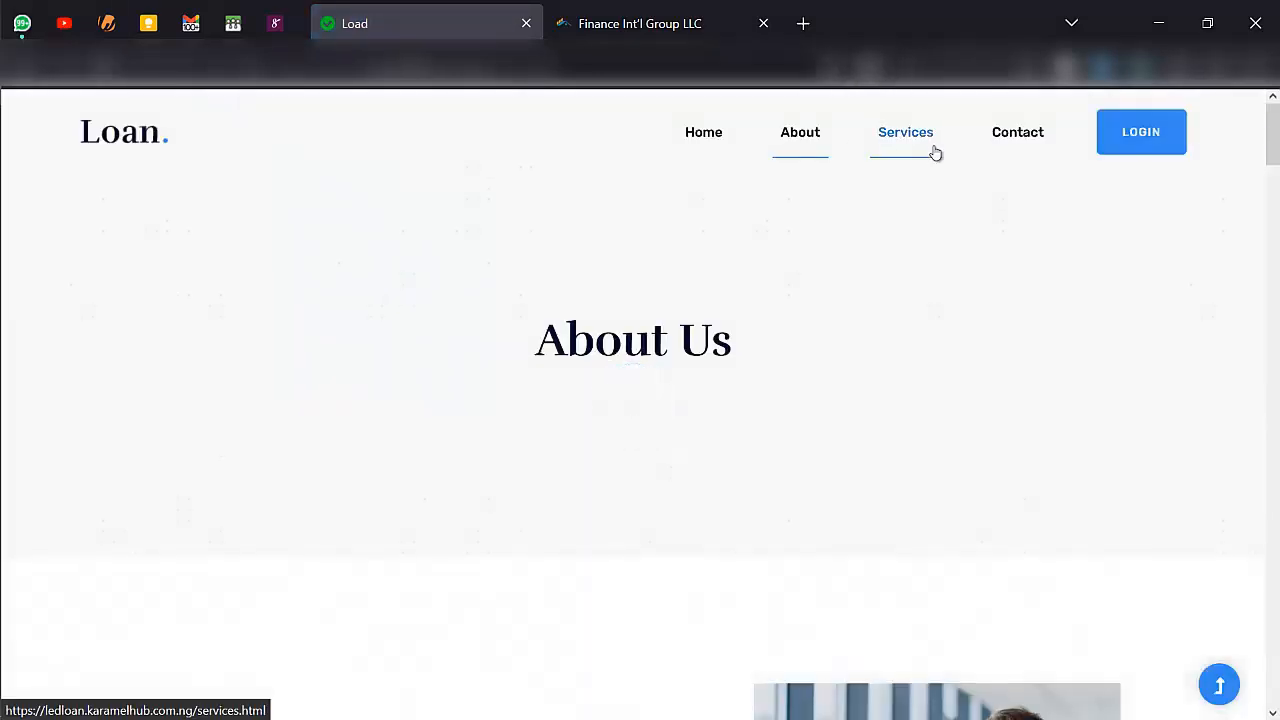
scroll(935, 153, down, 3)
scroll(937, 170, up, 2)
scroll(941, 215, up, 2)
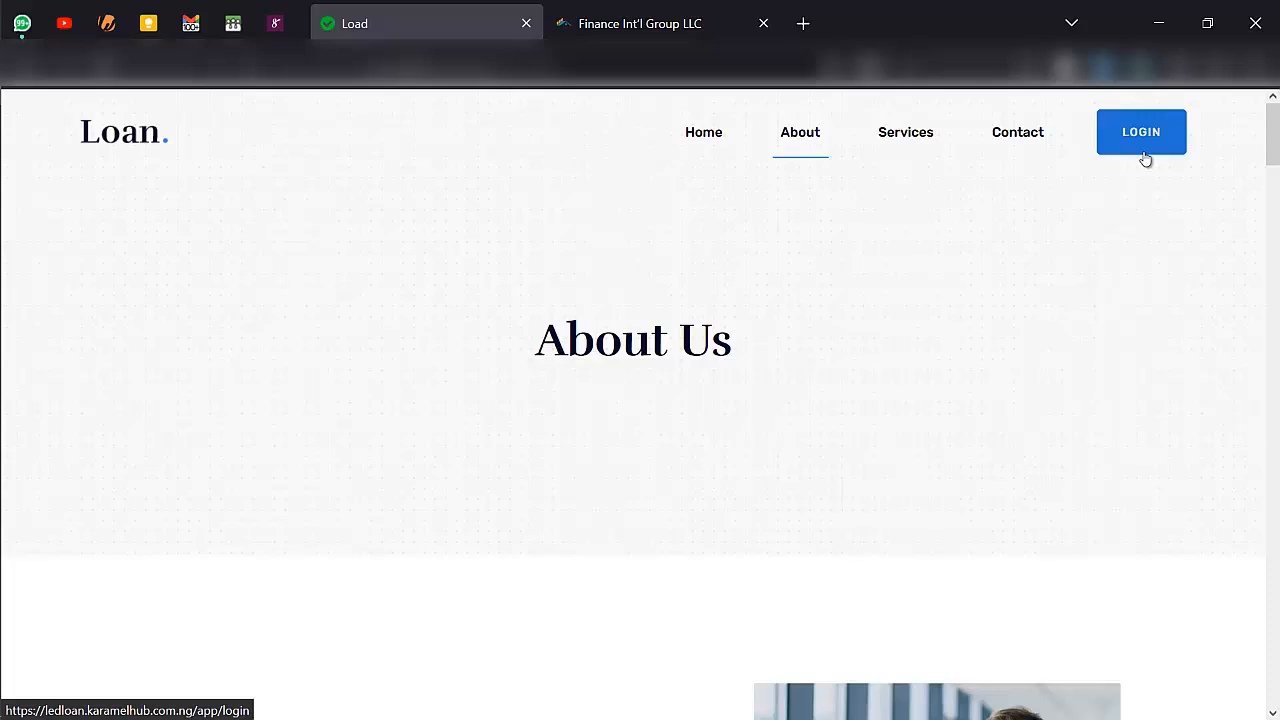
- Switch to the Finance Int'l Group LLC portal and examine the dashboard's accounts overview, upcoming loan payments and recent transactions
click(740, 15)
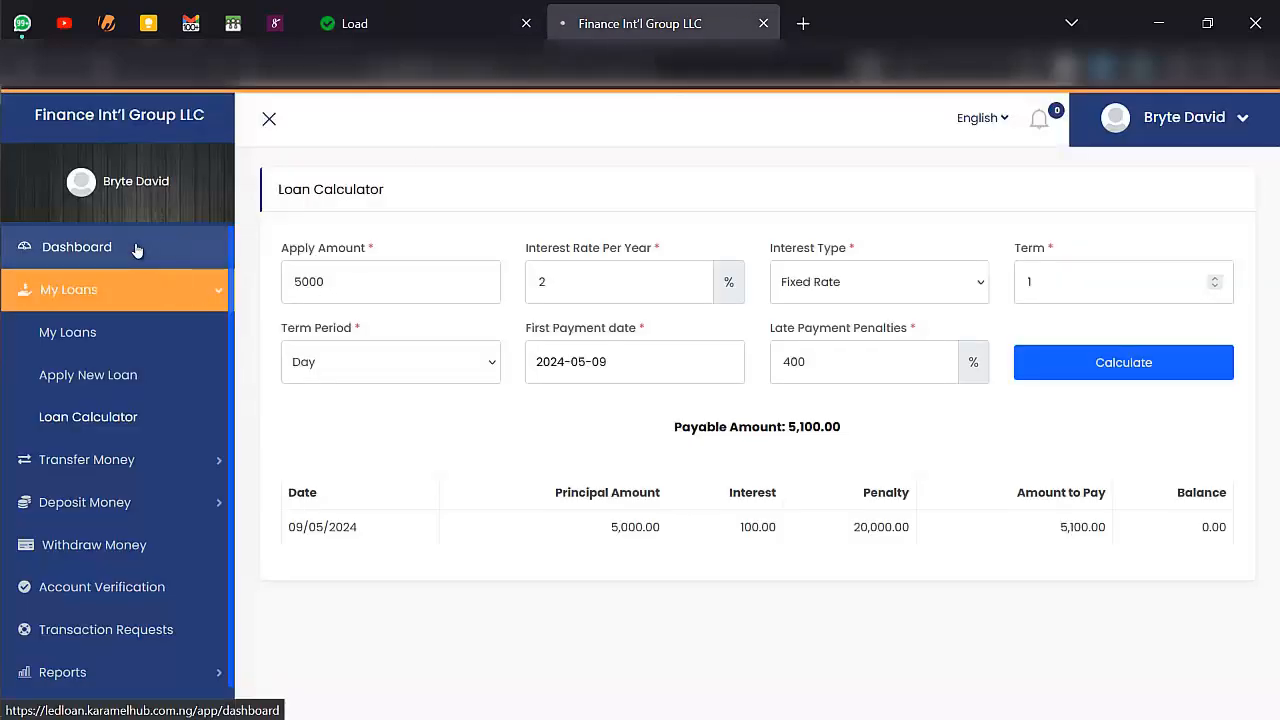
click(137, 249)
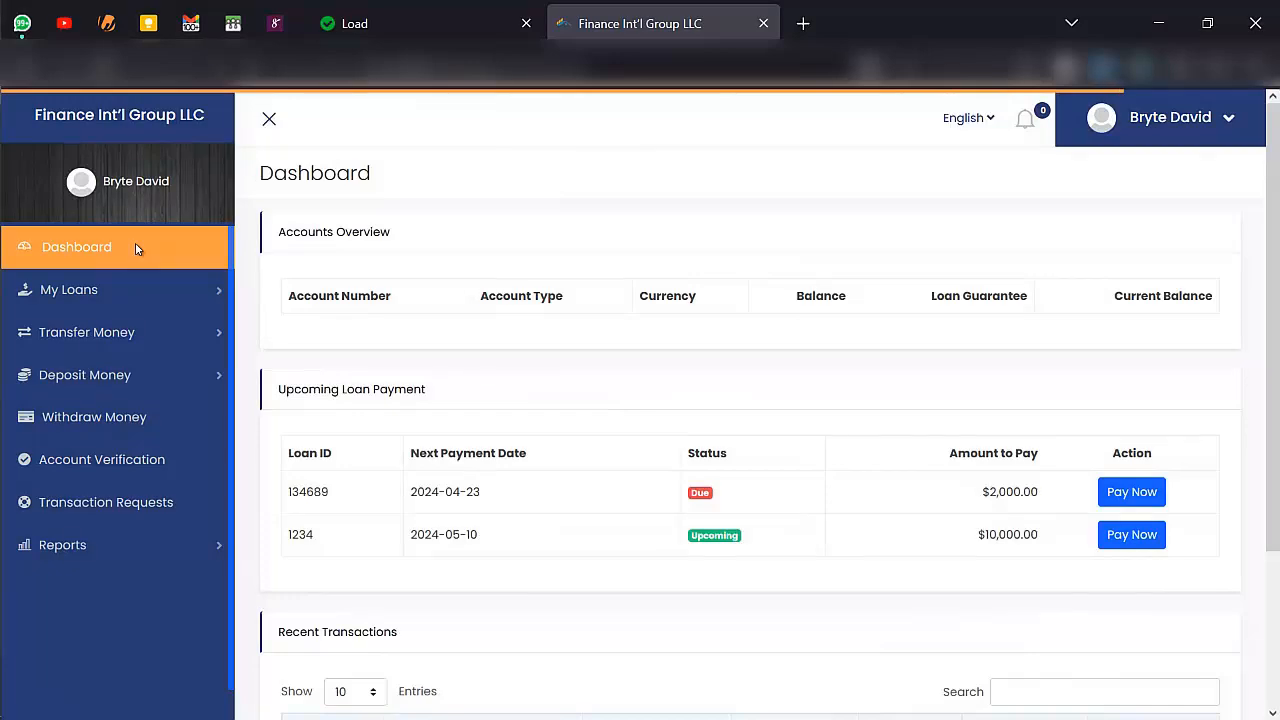
scroll(436, 330, down, 1)
scroll(436, 330, up, 1)
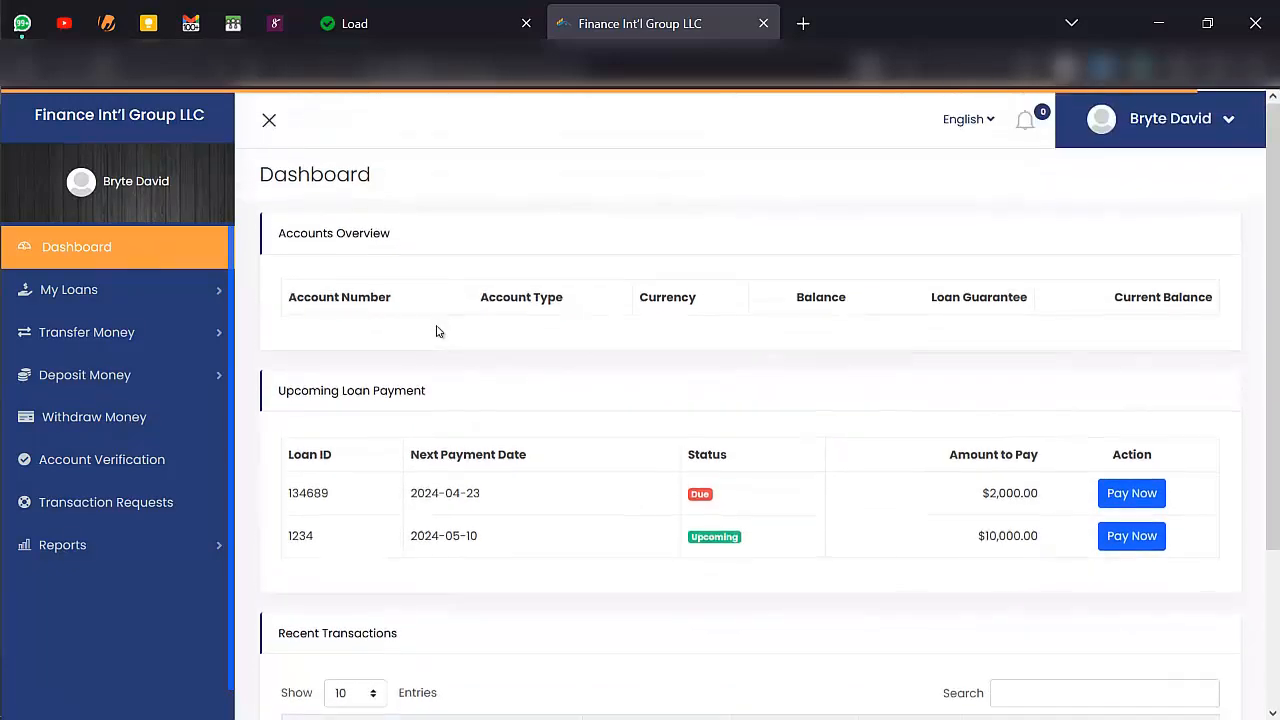
scroll(360, 293, down, 1)
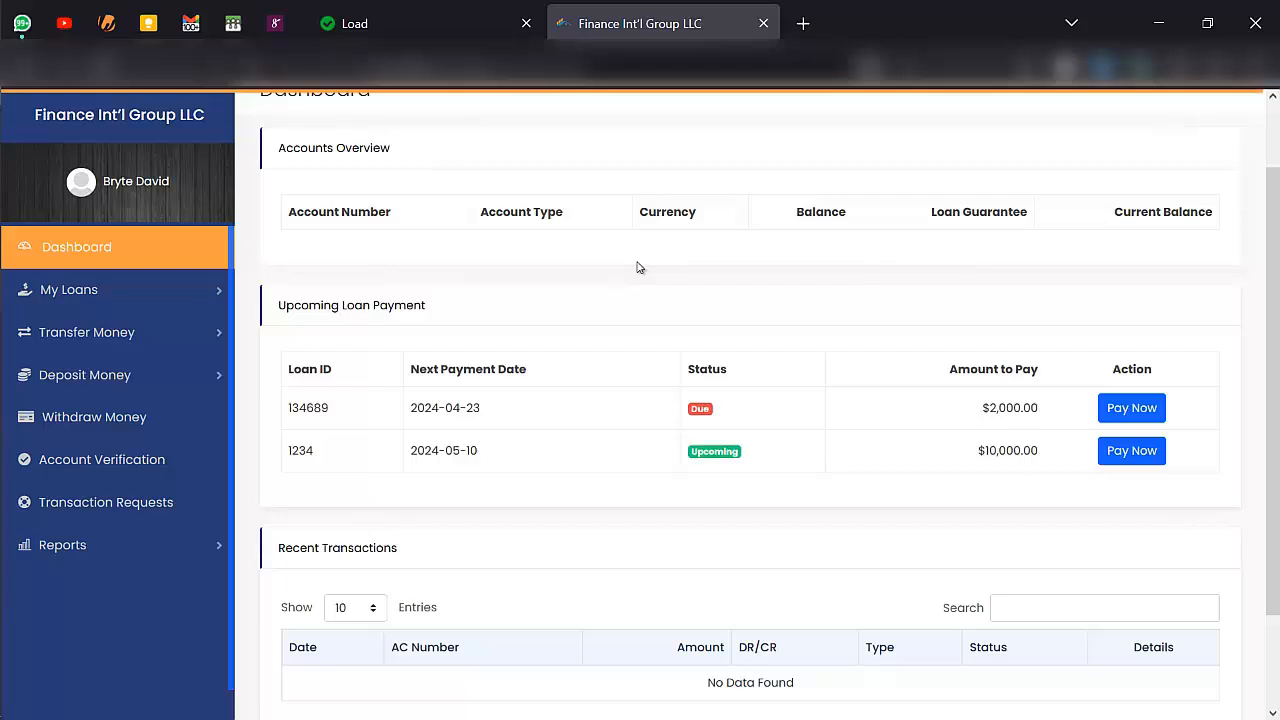
scroll(543, 437, down, 1)
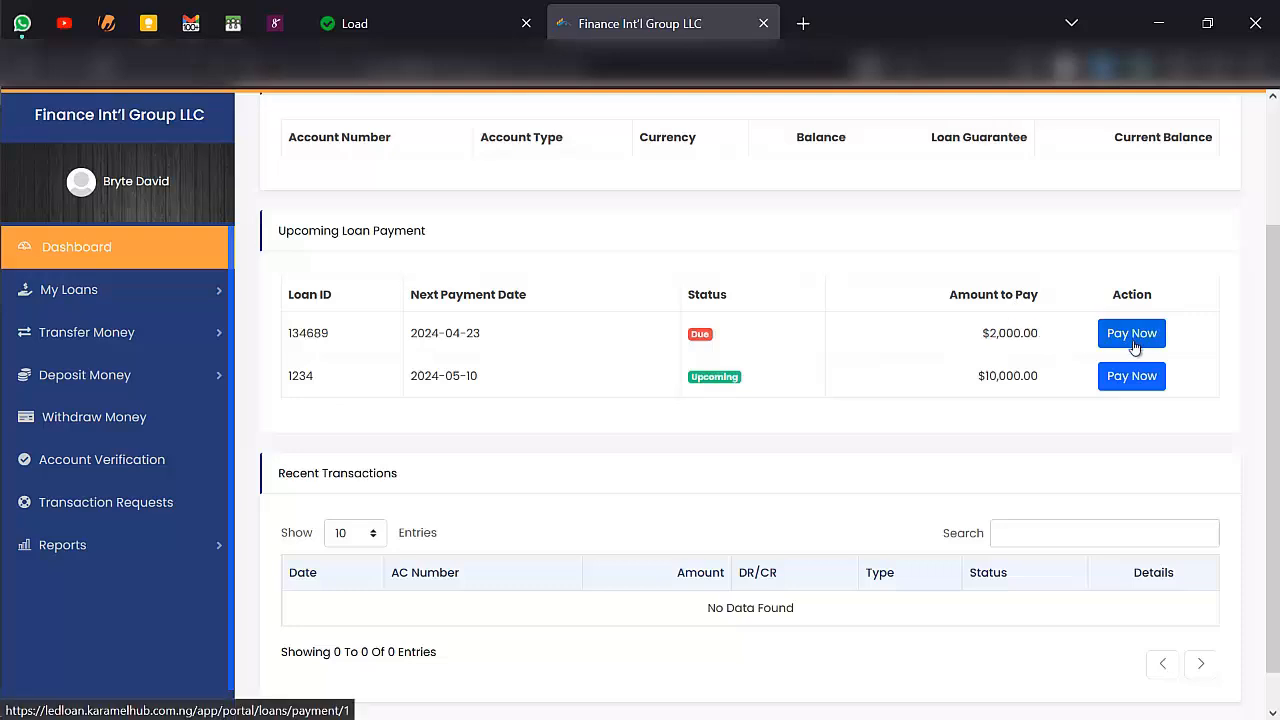
scroll(650, 462, down, 1)
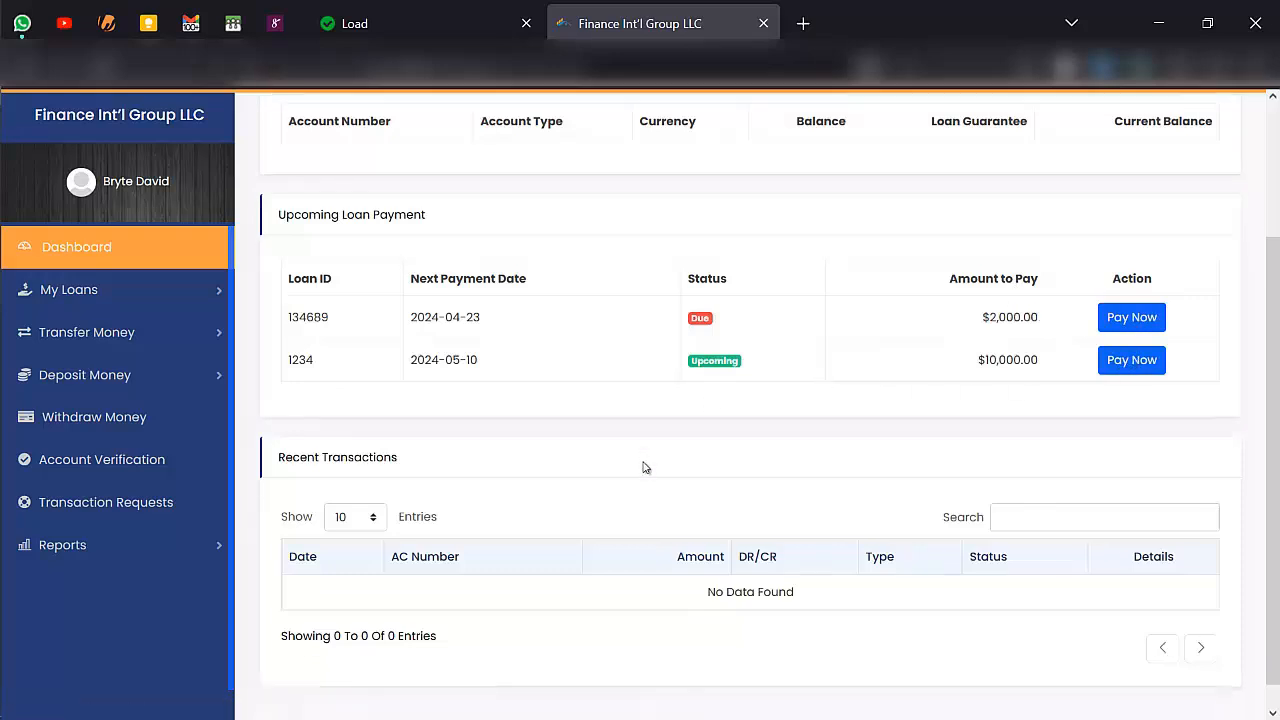
scroll(486, 486, up, 2)
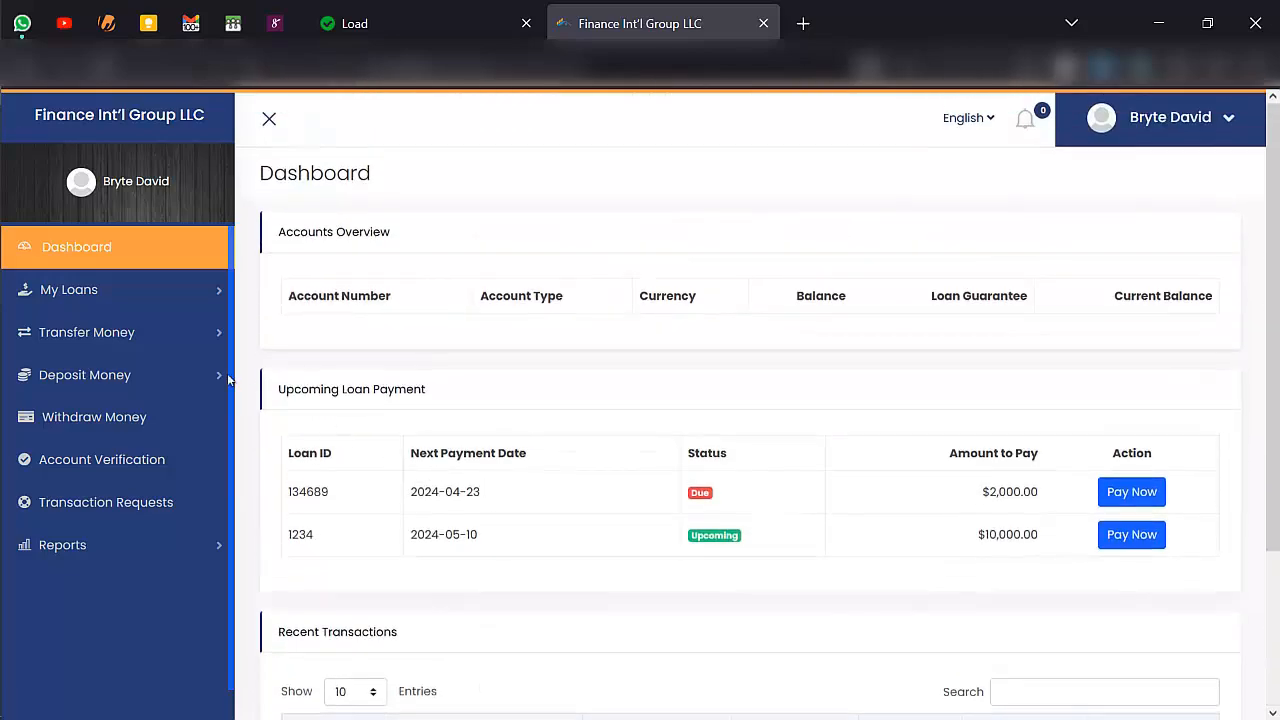
- Open the customer's list of loans and start a new loan application from it
click(133, 296)
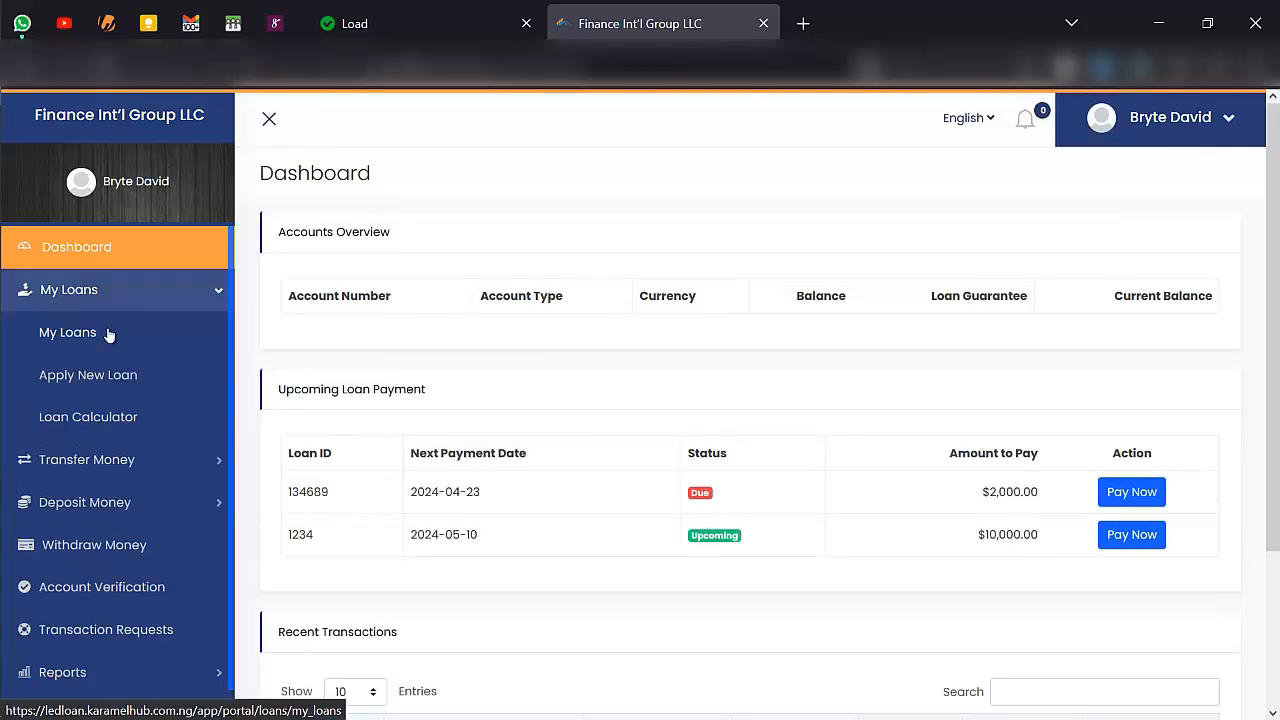
click(108, 332)
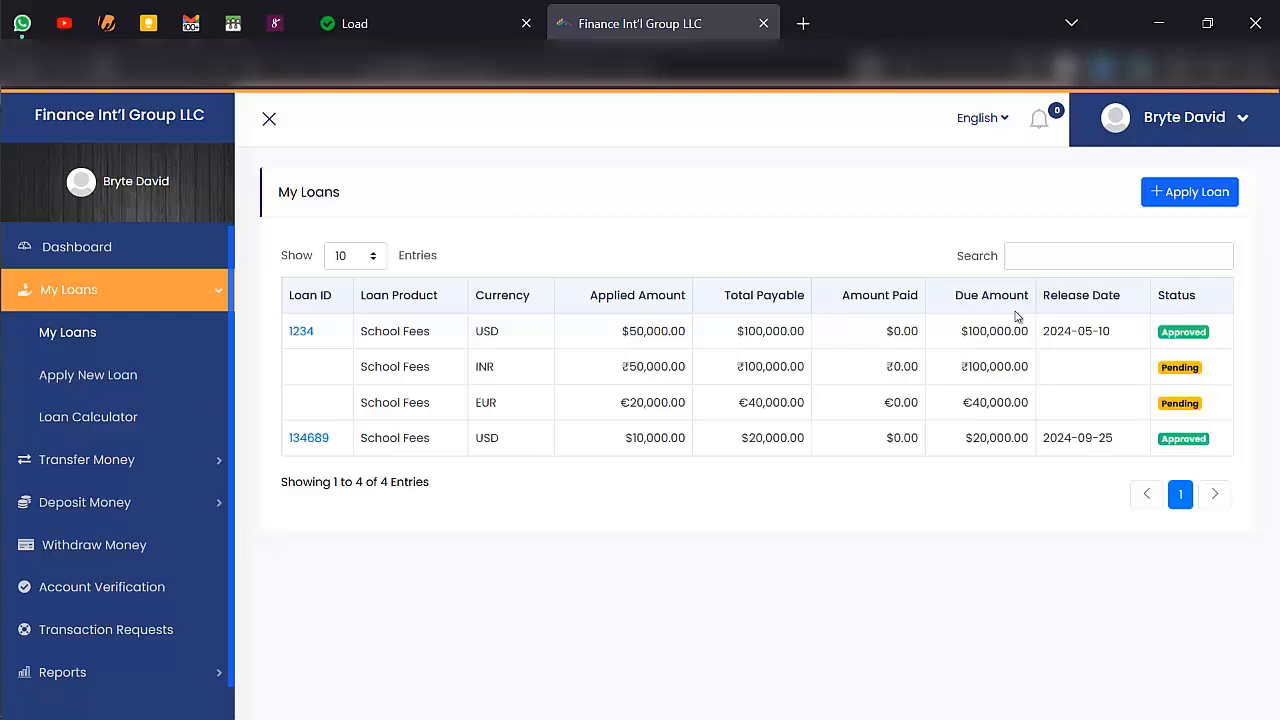
click(1186, 195)
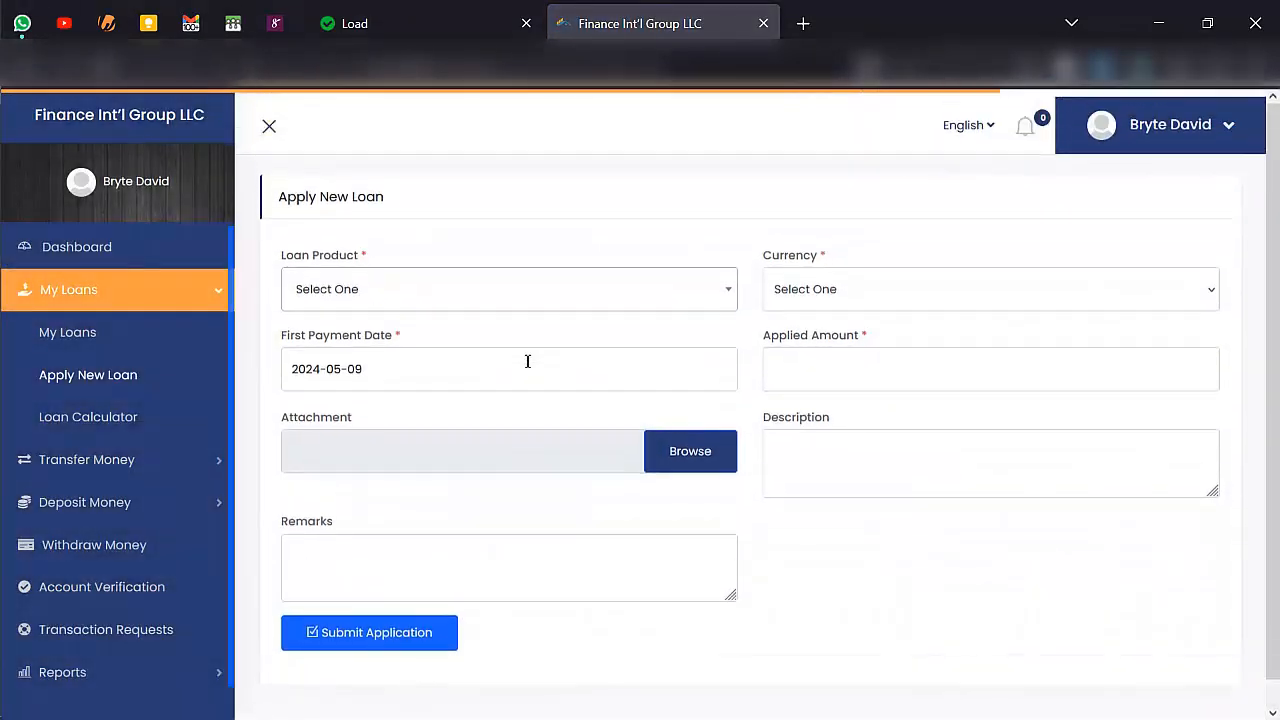
- Choose School Fees as the loan product and USD as the currency for the new loan
click(511, 286)
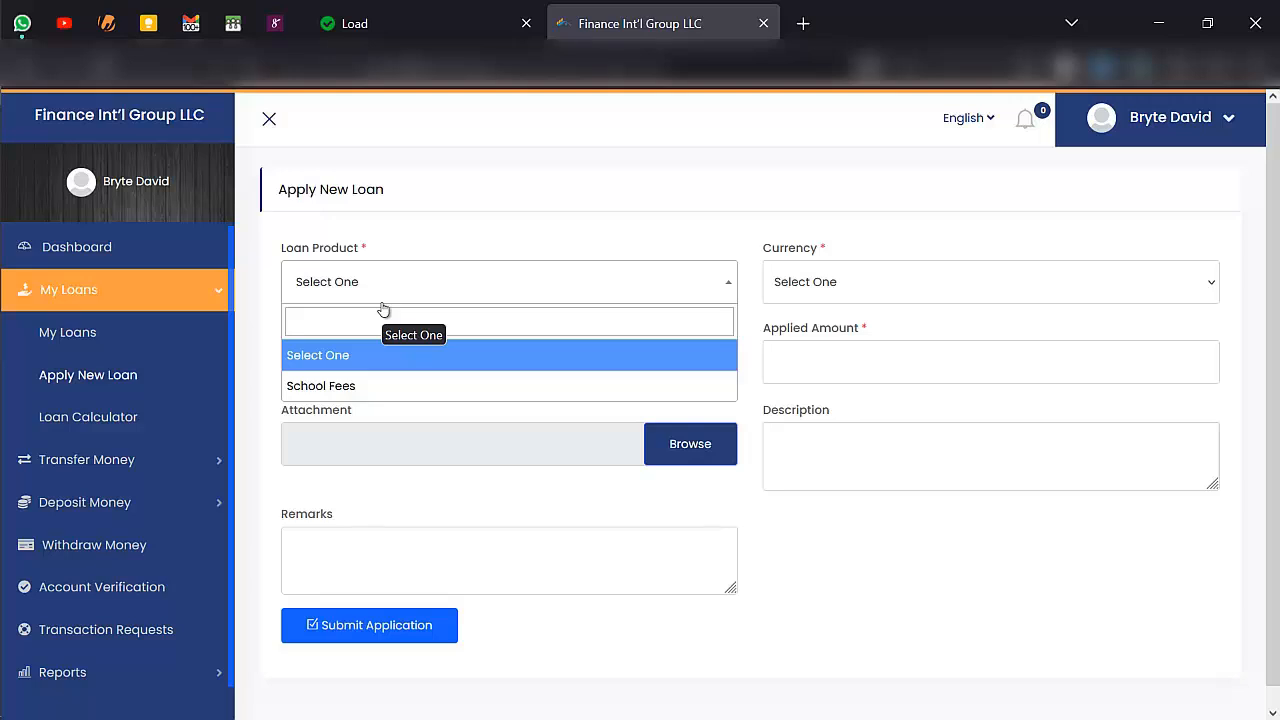
click(365, 384)
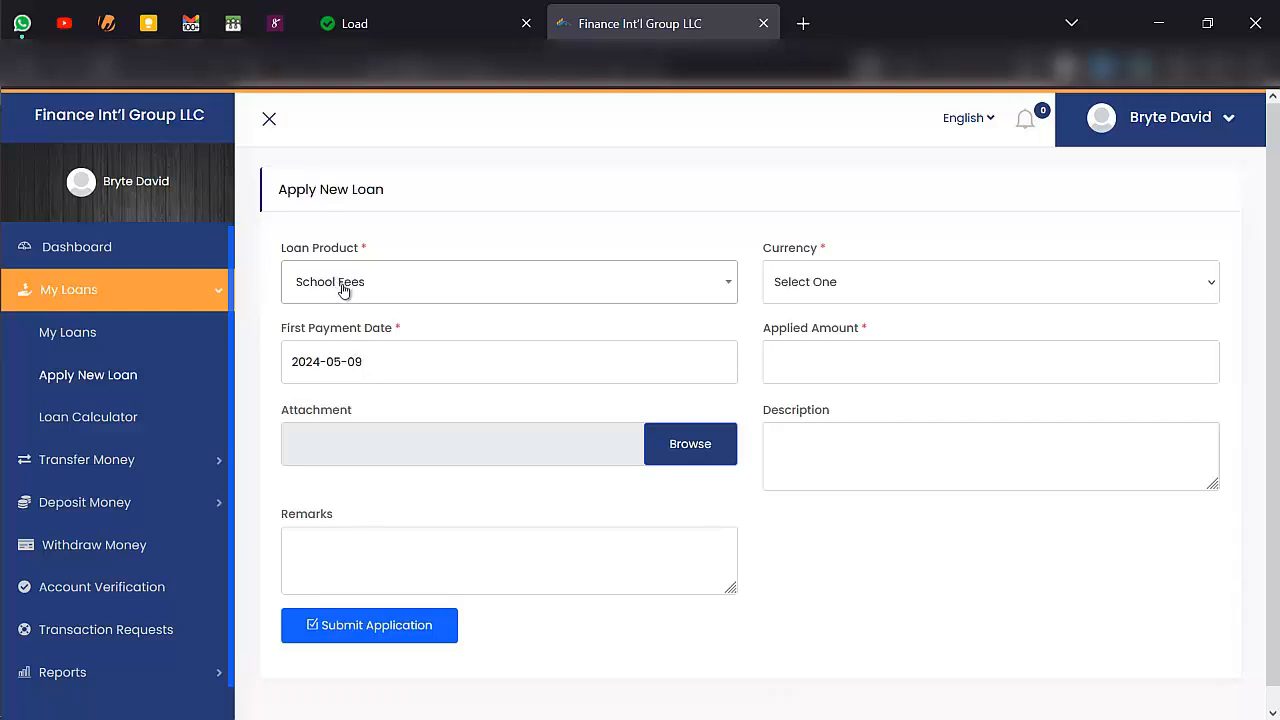
click(856, 289)
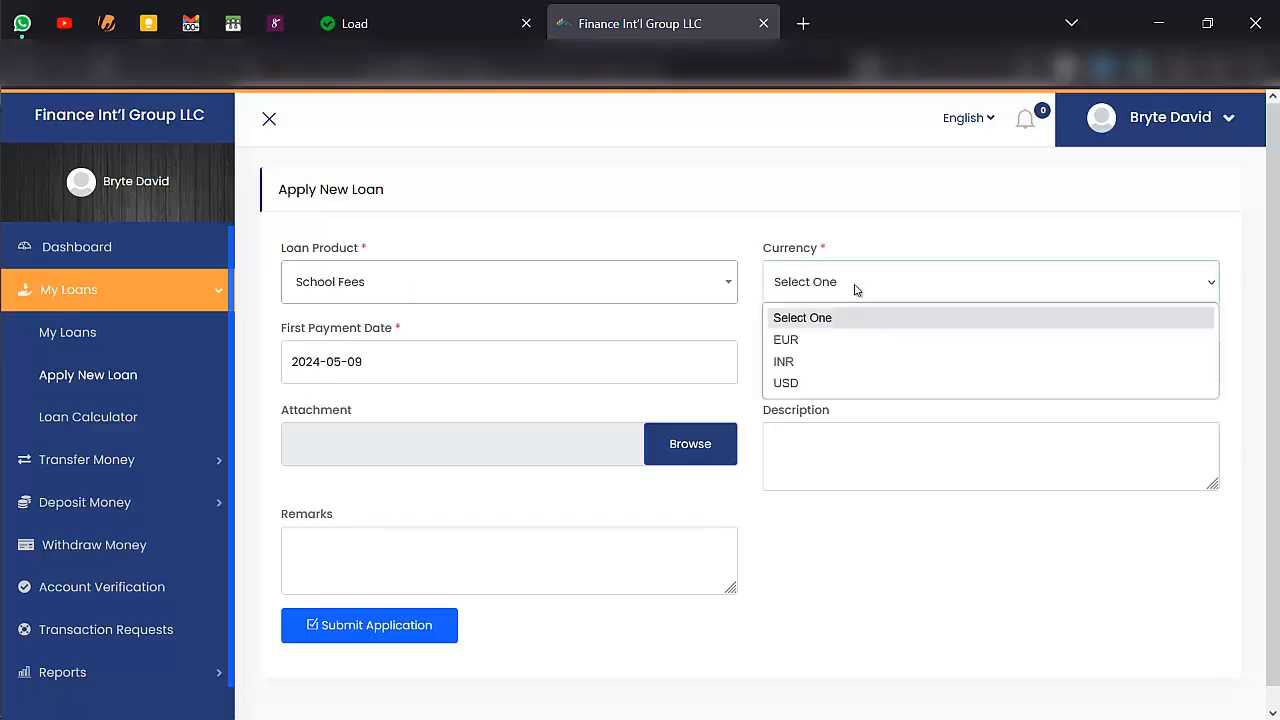
click(824, 383)
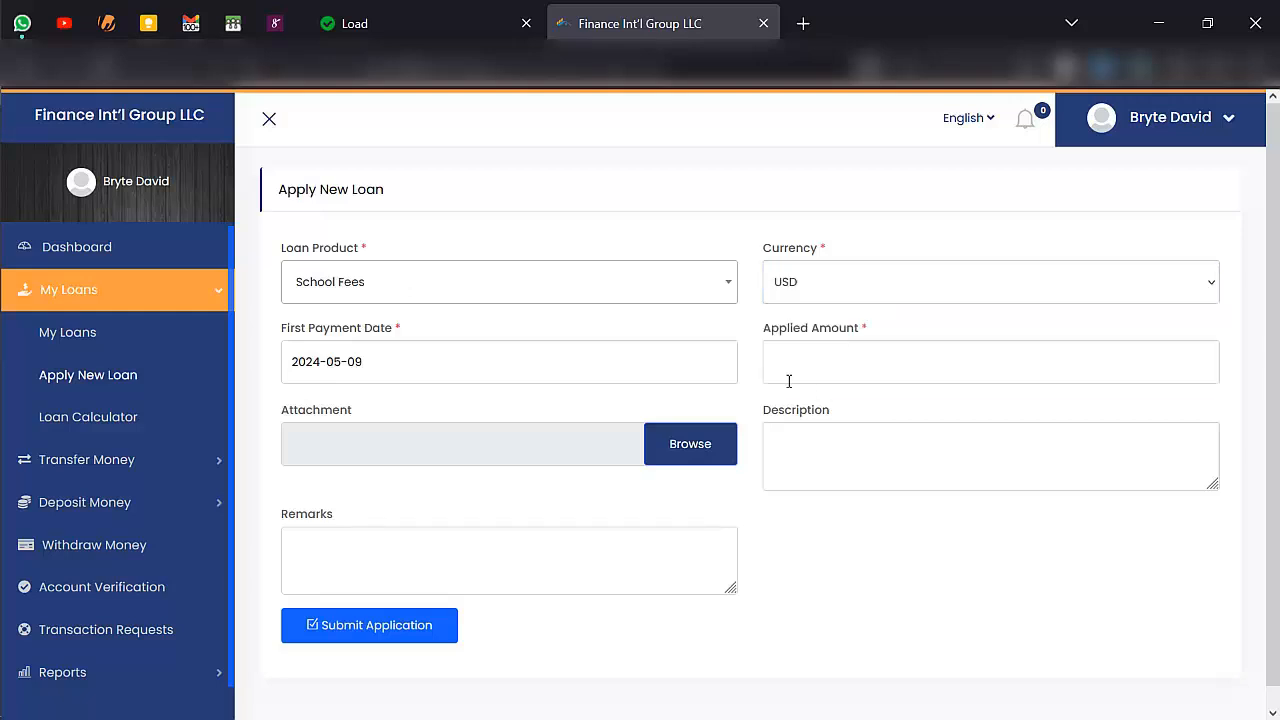
- Set the first payment date to 2024-05-11 and the applied amount to 70000
click(585, 378)
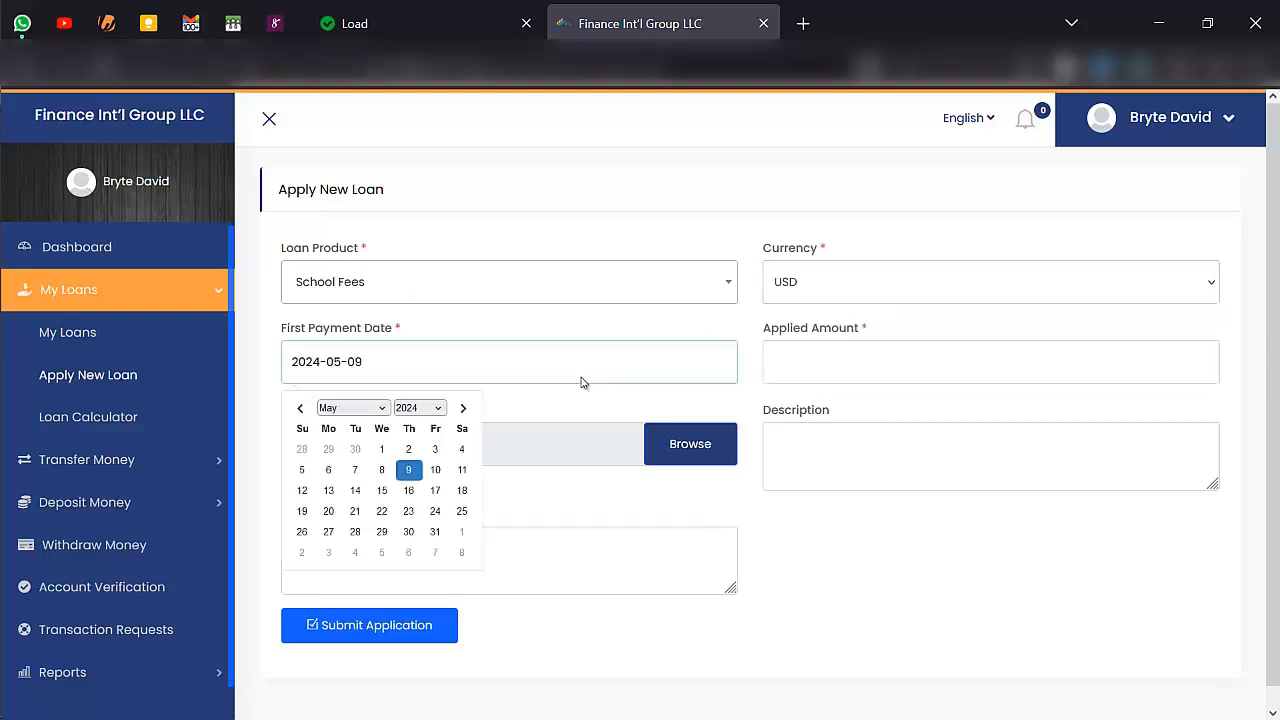
click(461, 471)
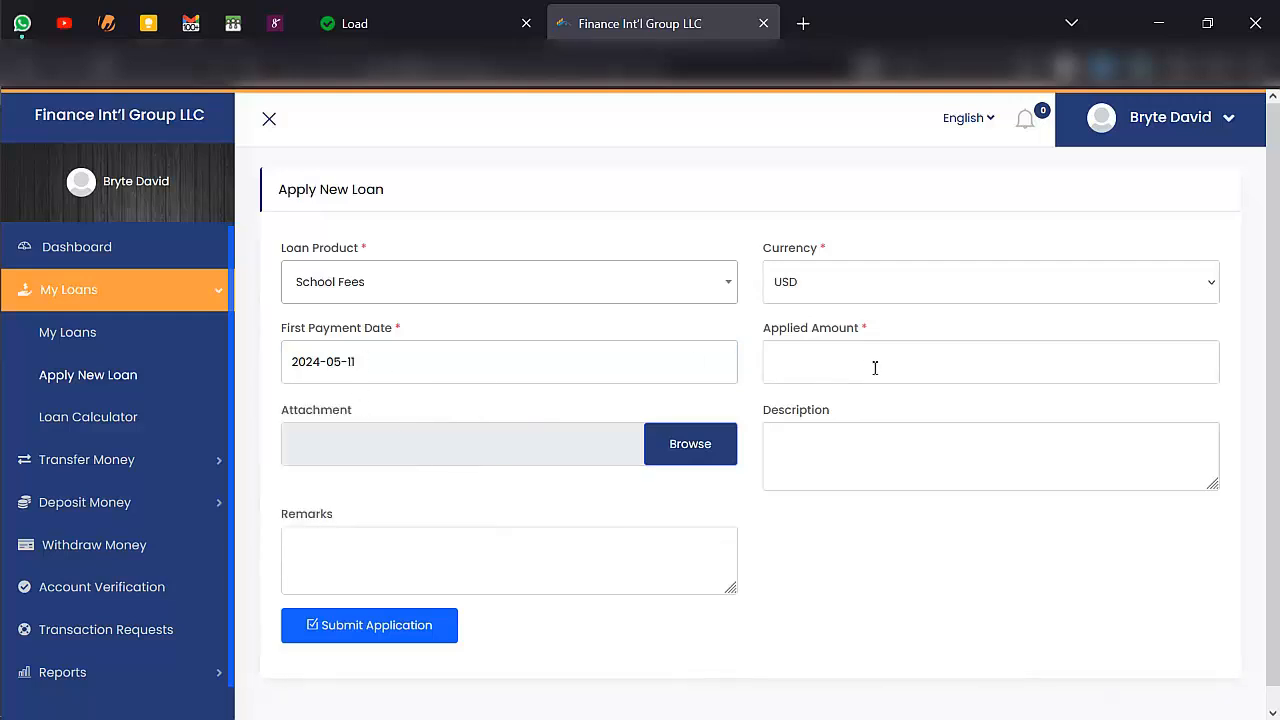
text(7)
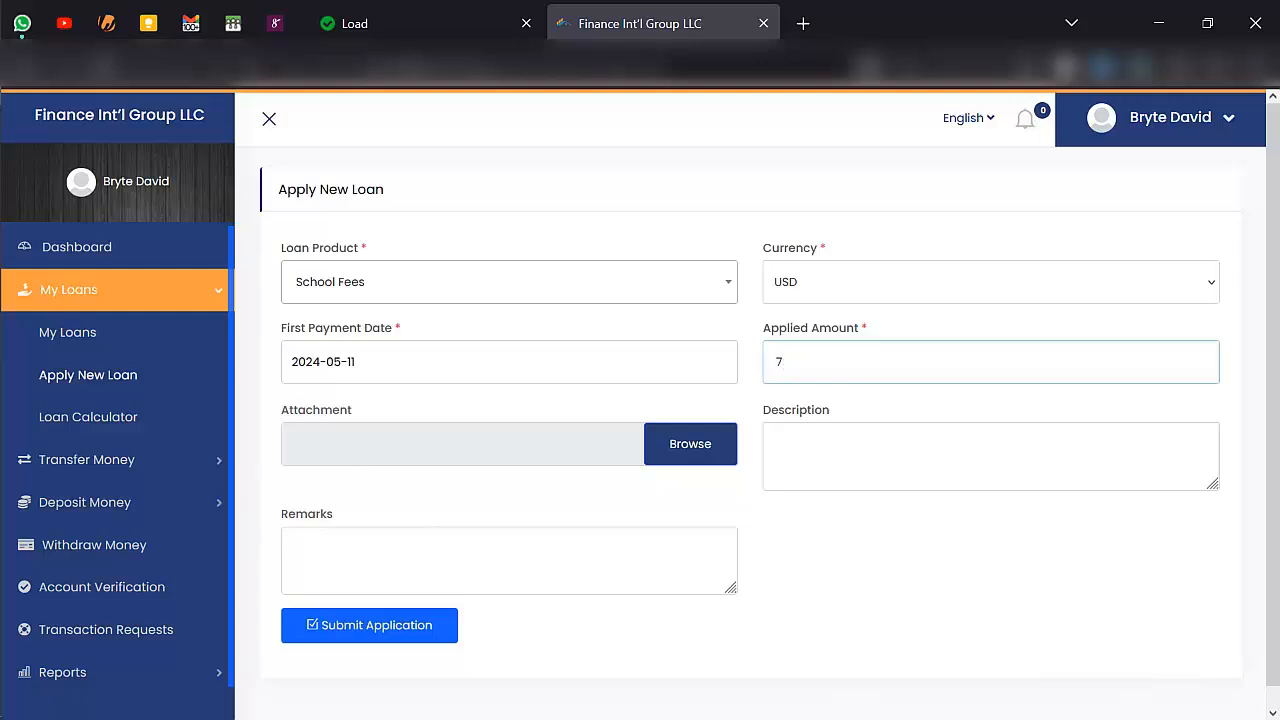
text(0000)
- Attach the image bil.png from the Pictures folder to the loan application
click(566, 448)
click(710, 458)
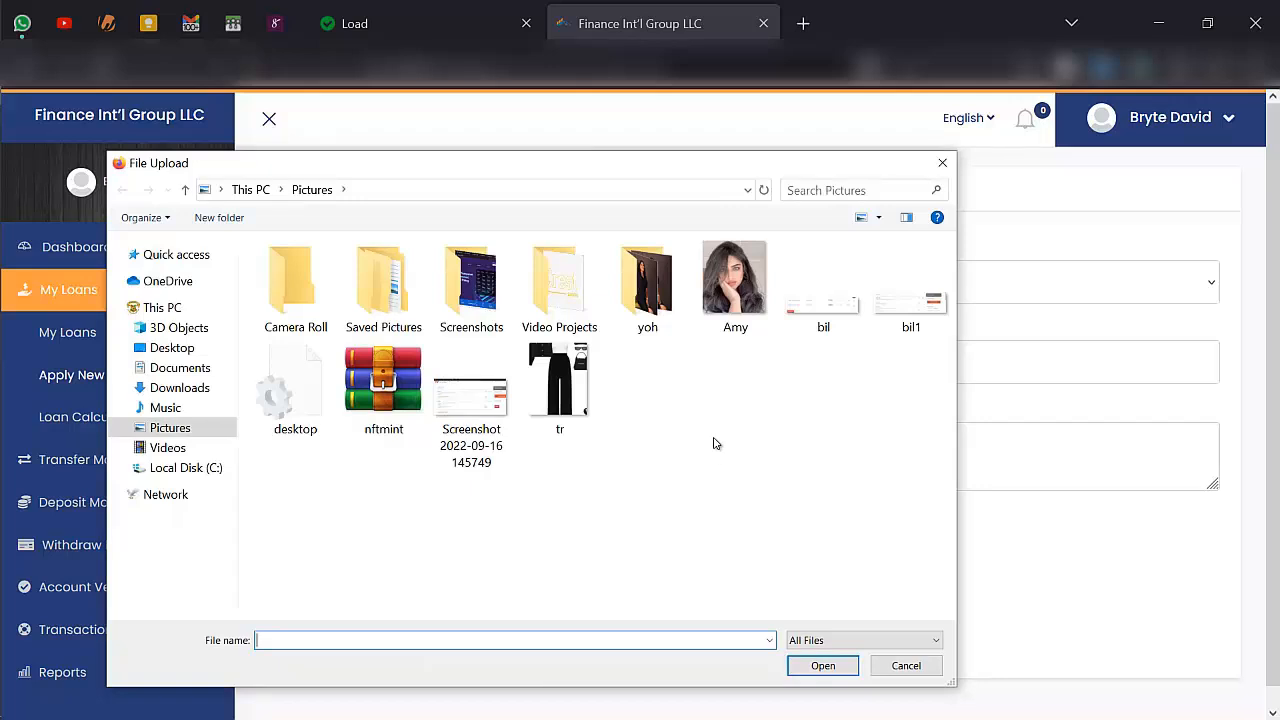
double_click(823, 305)
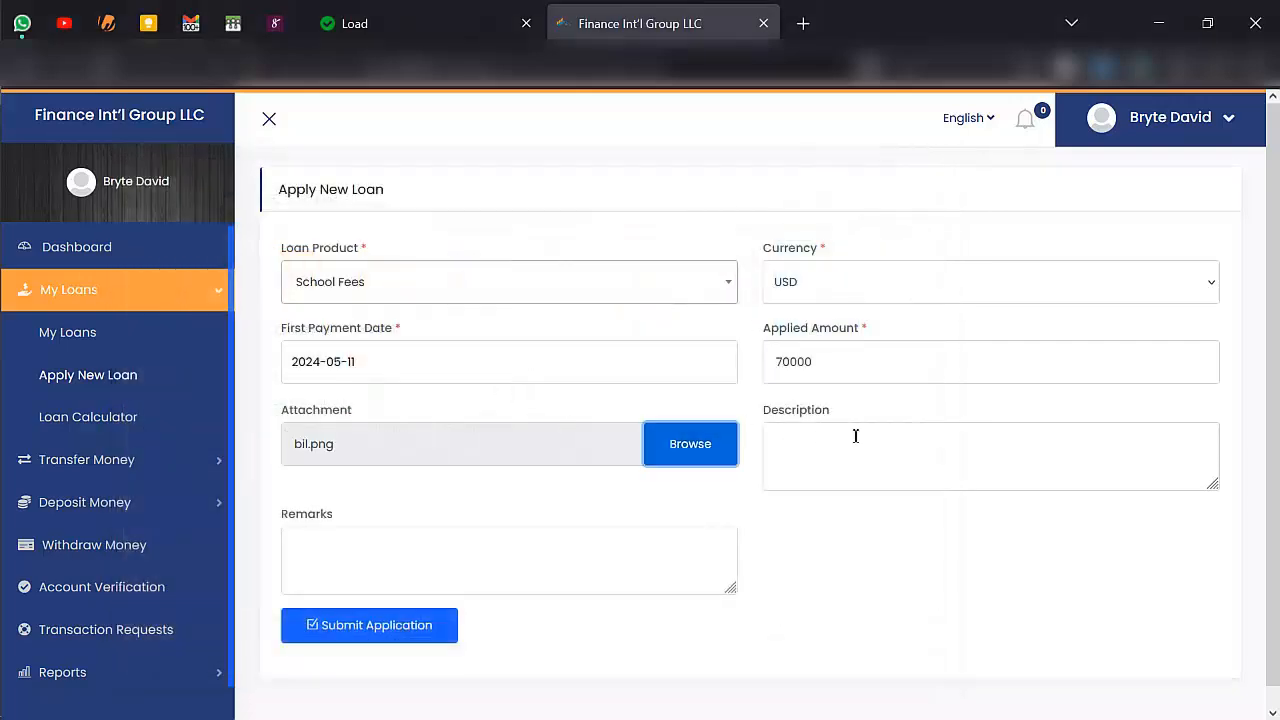
- Enter "I need this for my fees" as the loan application's description
click(855, 436)
text(I can)
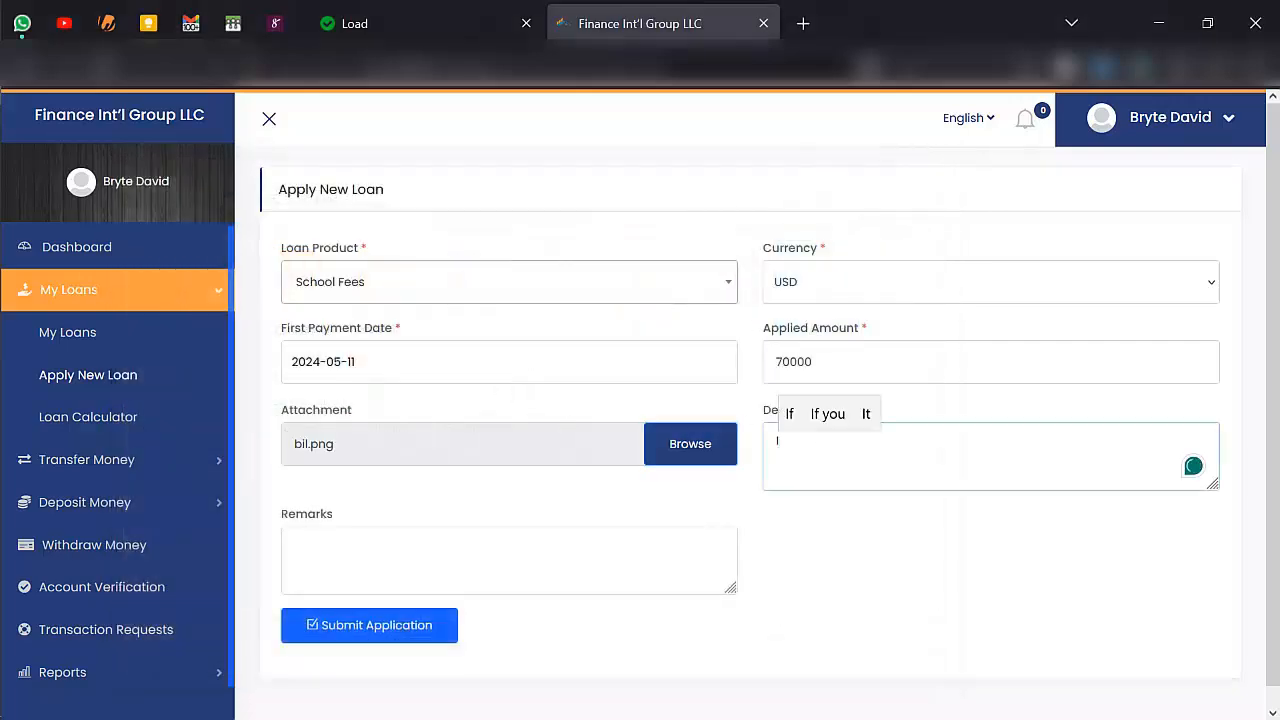
key(BackSpace)
key(BackSpace)
key(BackSpace)
text(ne)
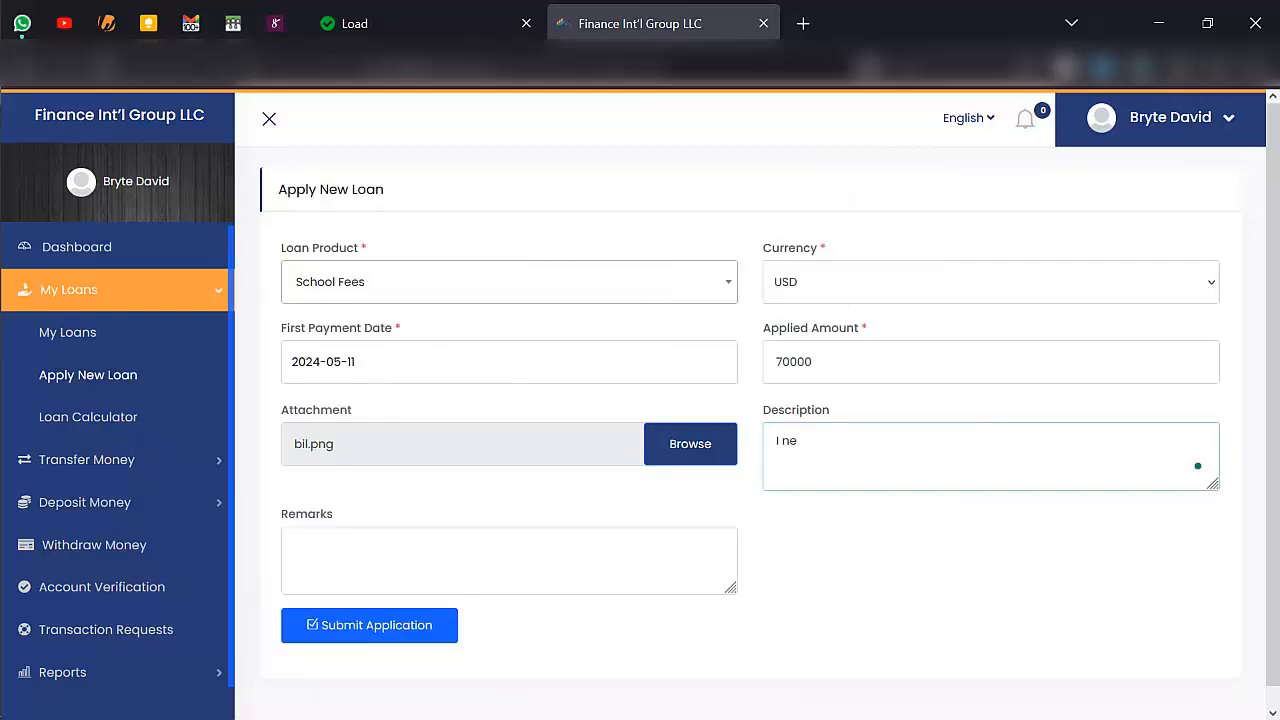
text(ed this for my fees)
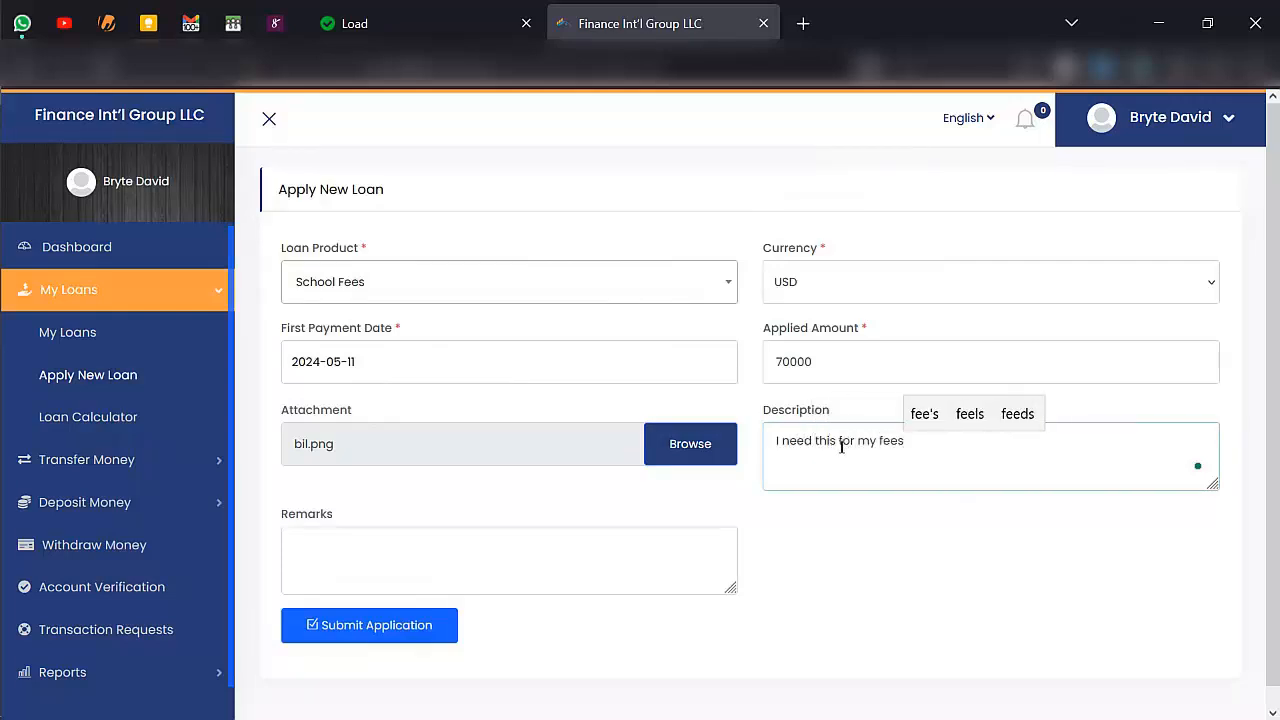
- Enter "Pls help me" as the loan application's remarks and submit the application
click(698, 548)
text(Pls help me)
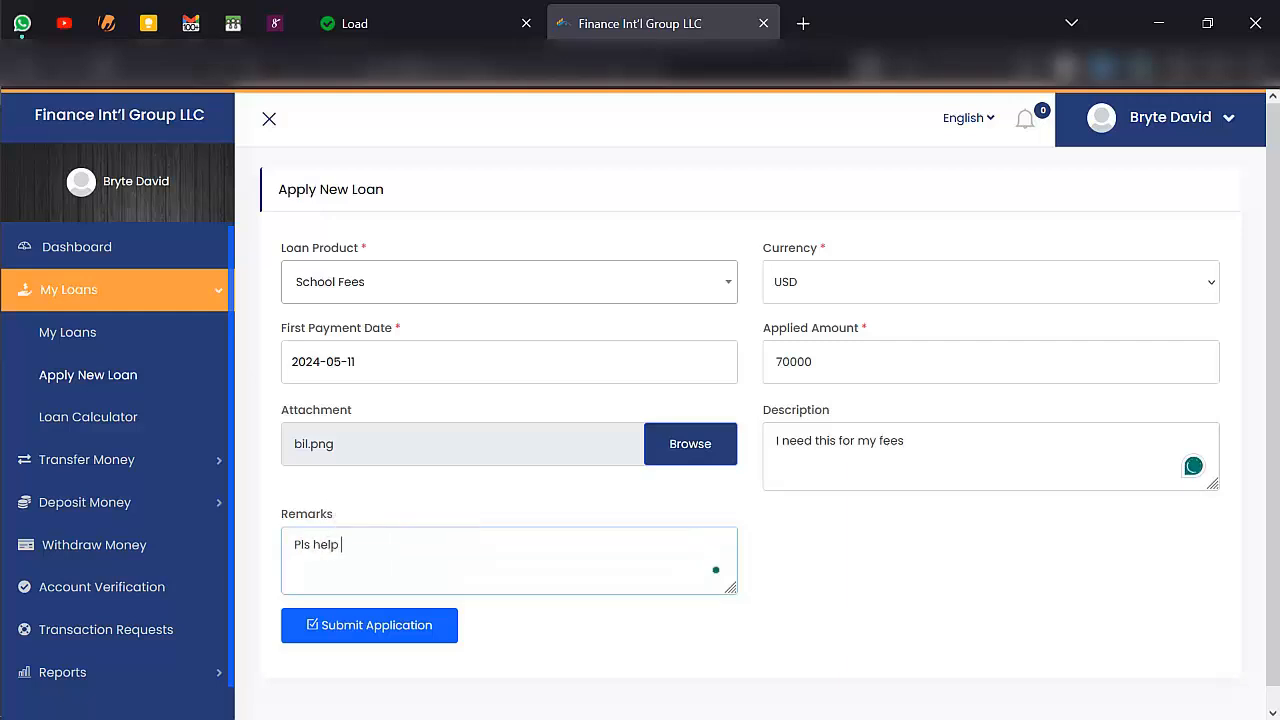
click(425, 620)
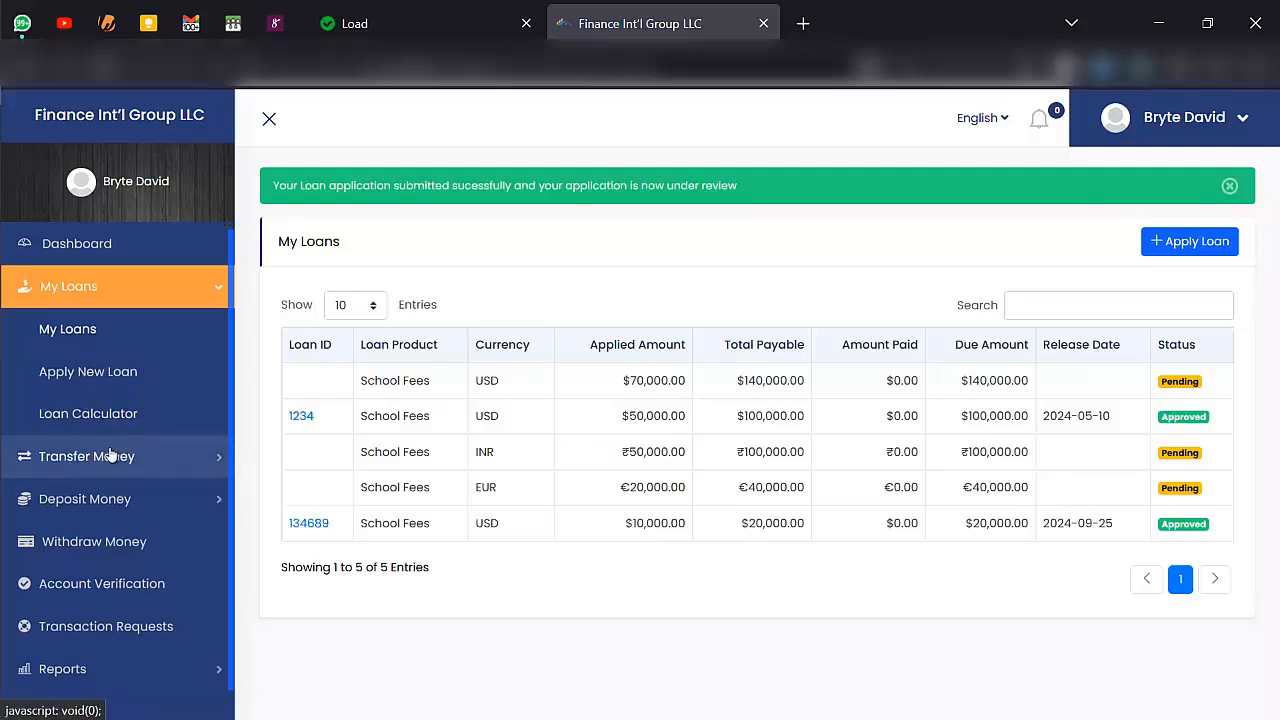
- View the Own Account Transfer form and open the Others Account Transfer form
click(110, 455)
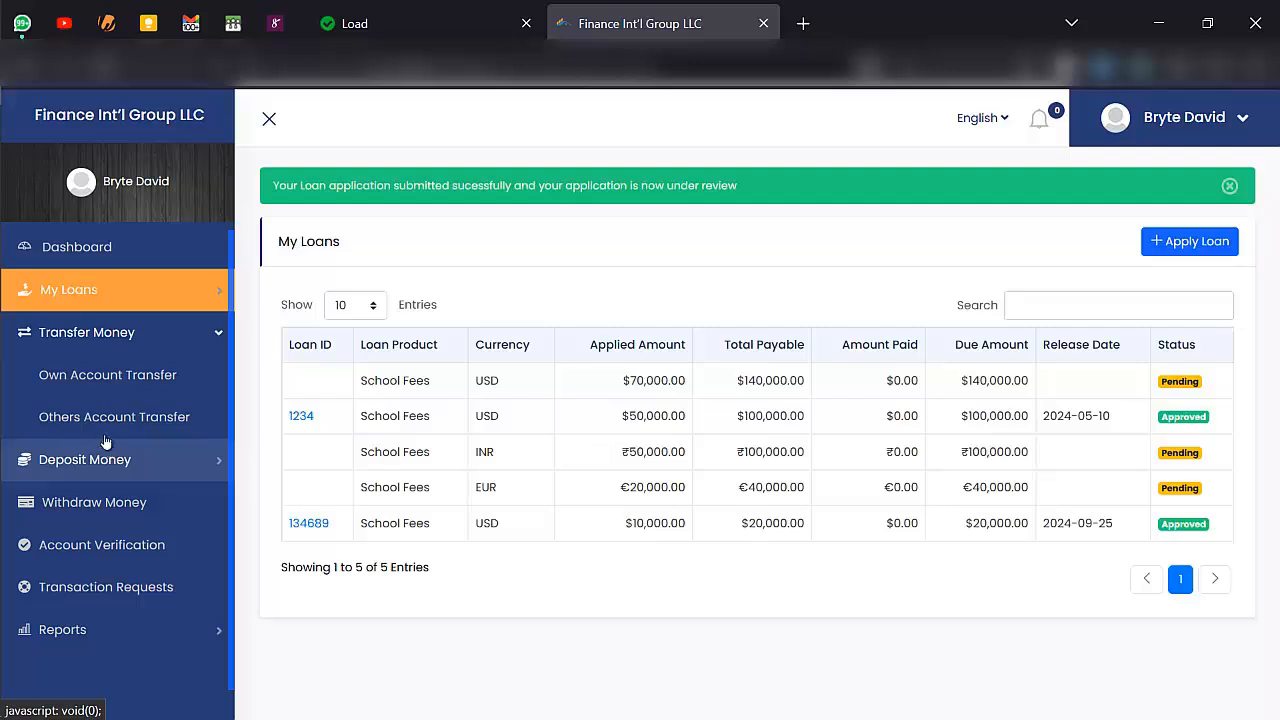
click(128, 376)
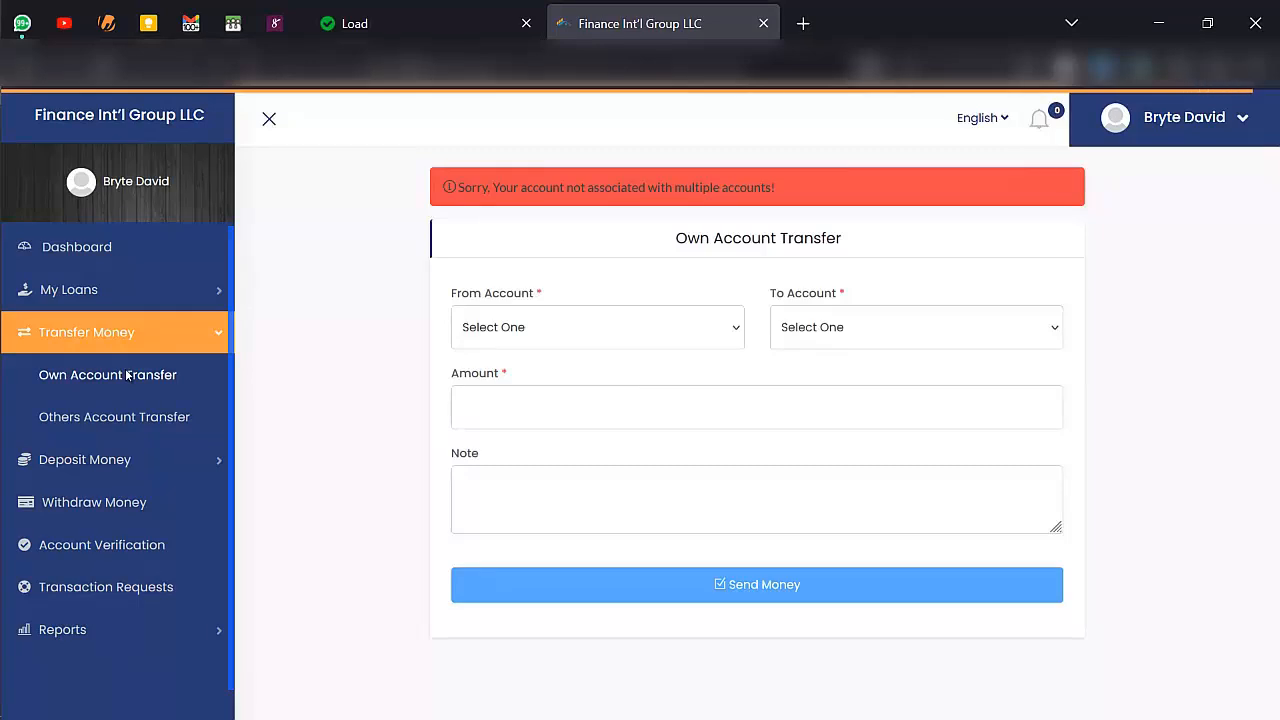
click(131, 418)
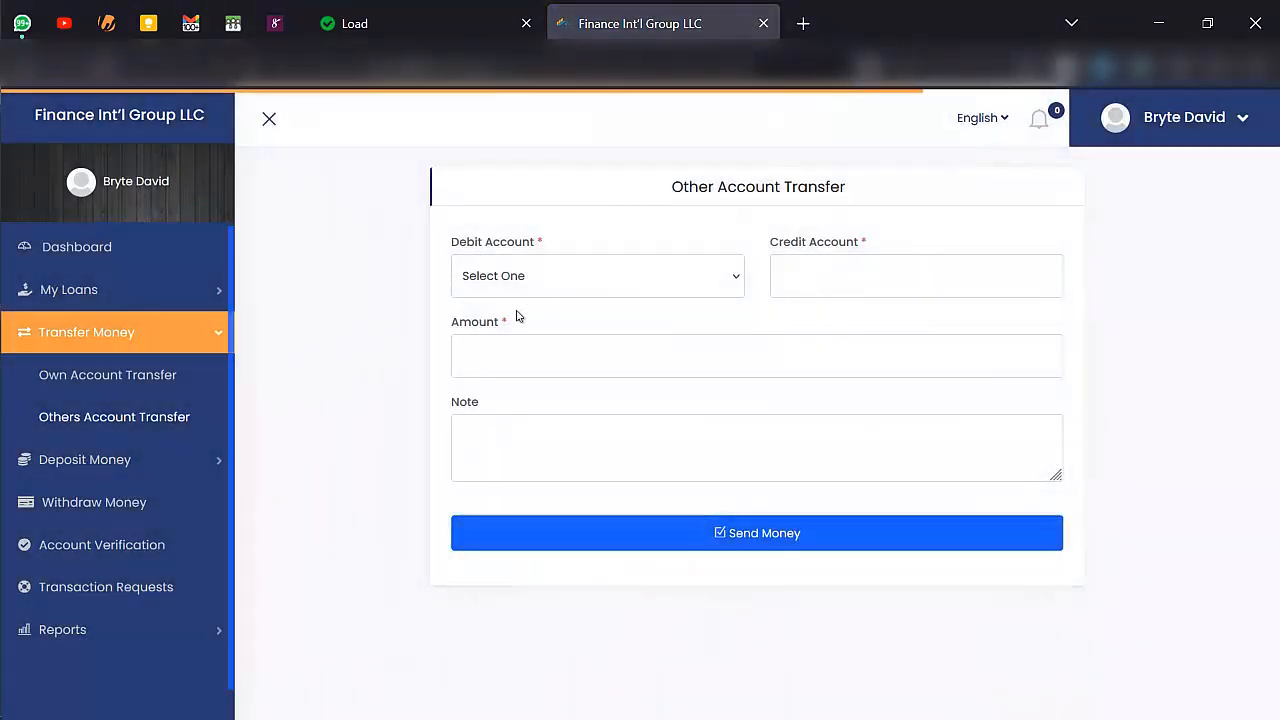
- Choose the School Fees - USD account as the transfer's debit account and enter the recipient's credit account number
click(577, 289)
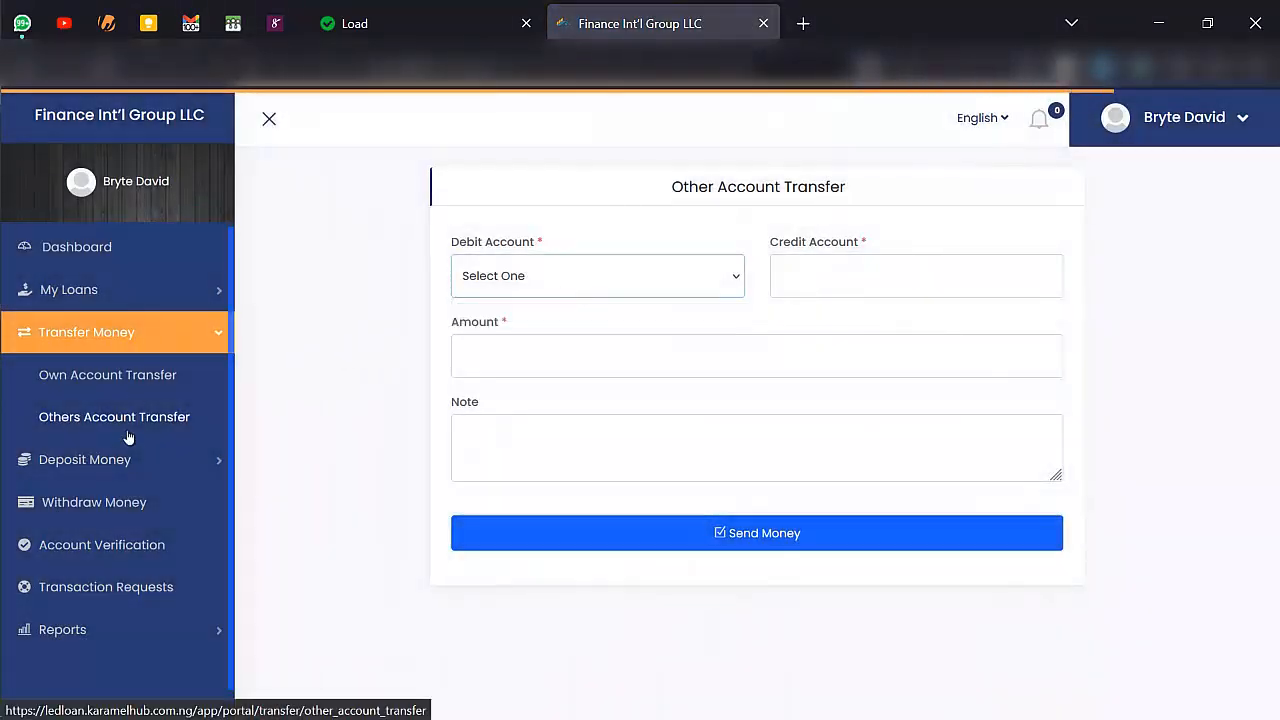
click(151, 555)
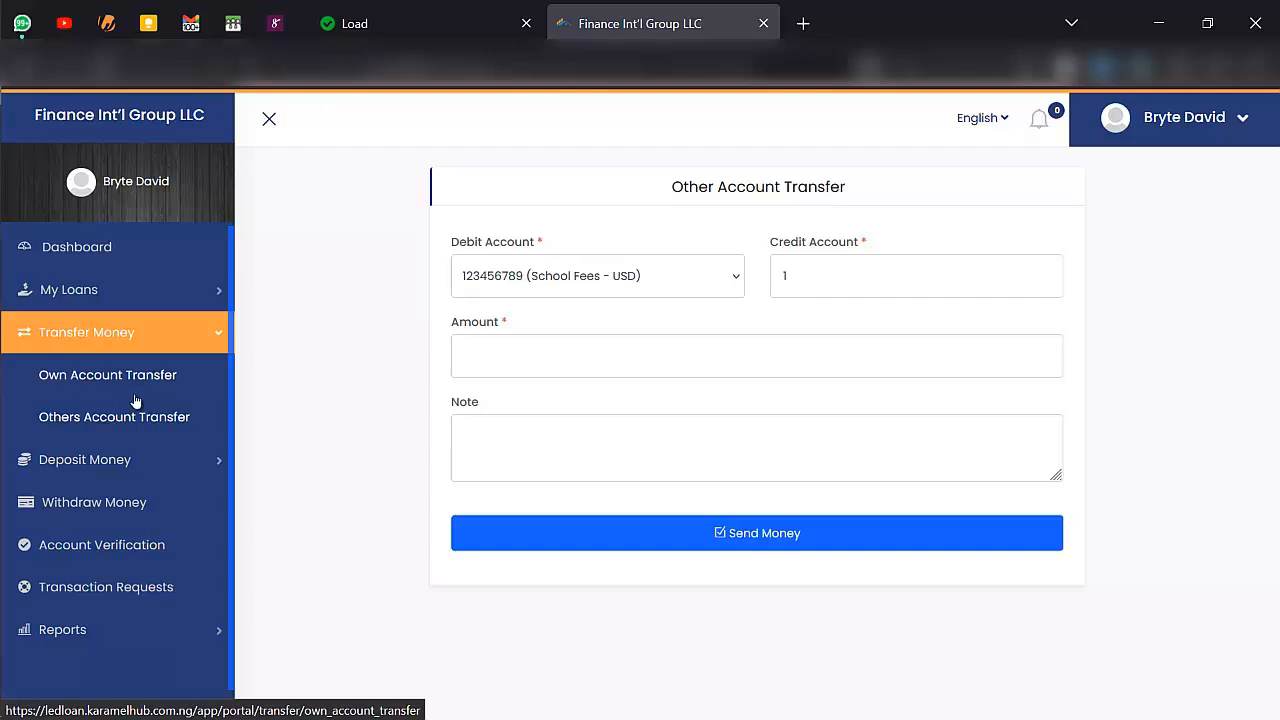
click(497, 283)
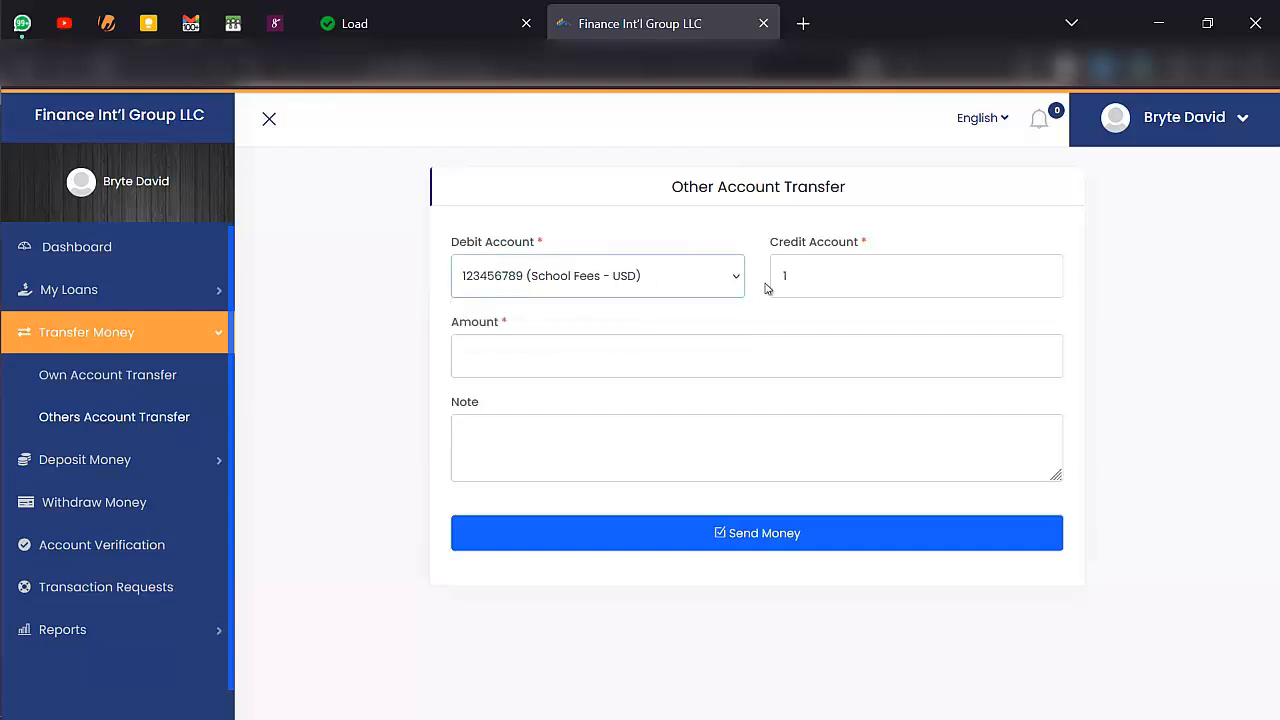
click(843, 271)
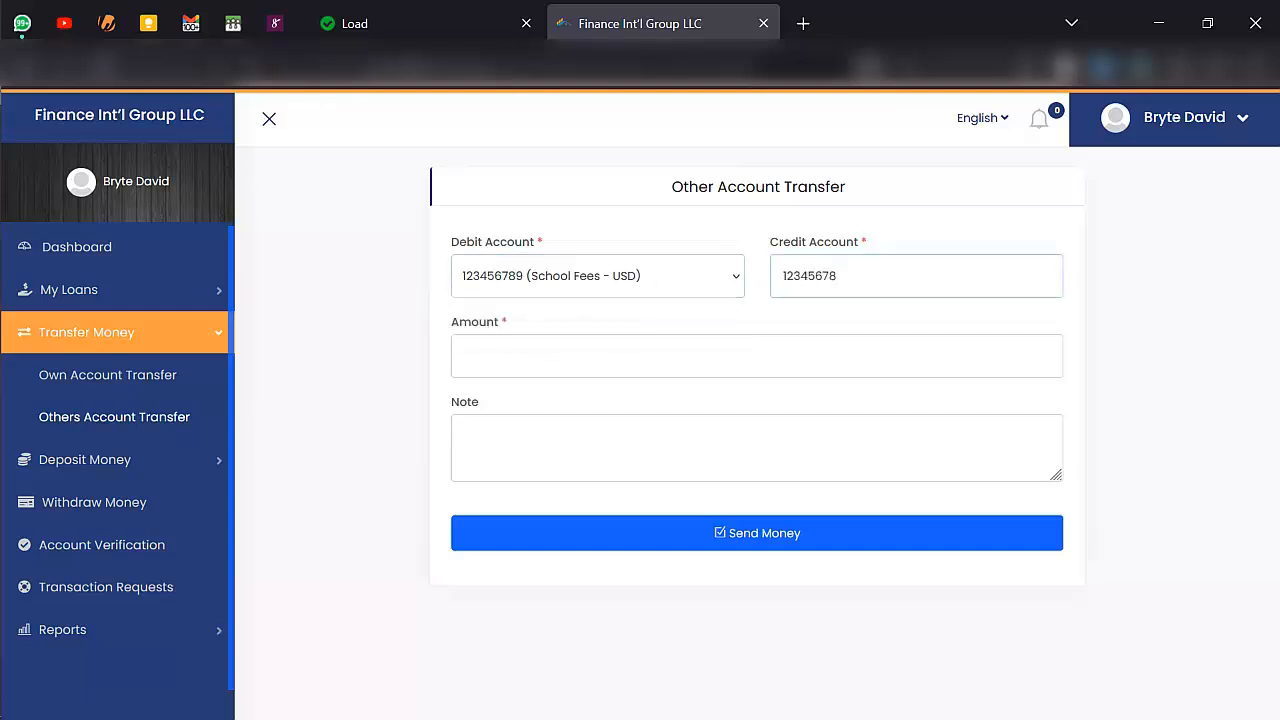
- Set the transfer amount to 4000 with the note "food" and send the money
click(648, 371)
text(40000)
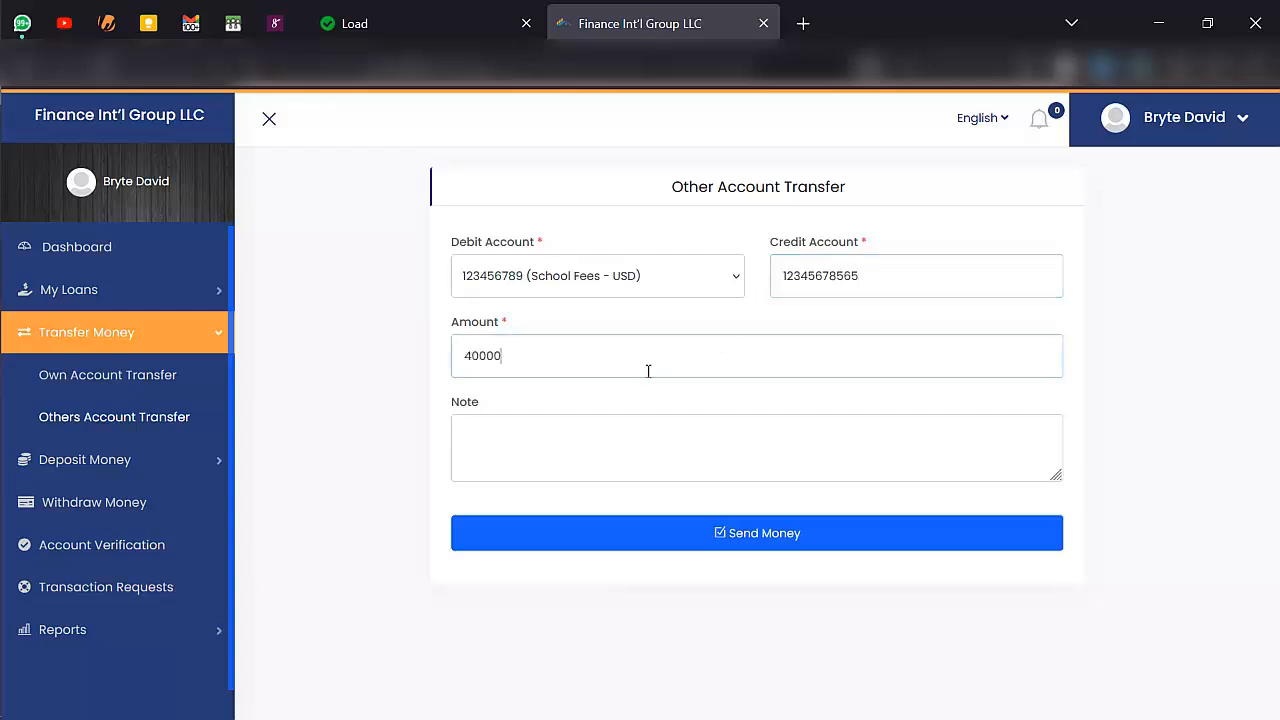
key(BackSpace)
click(569, 424)
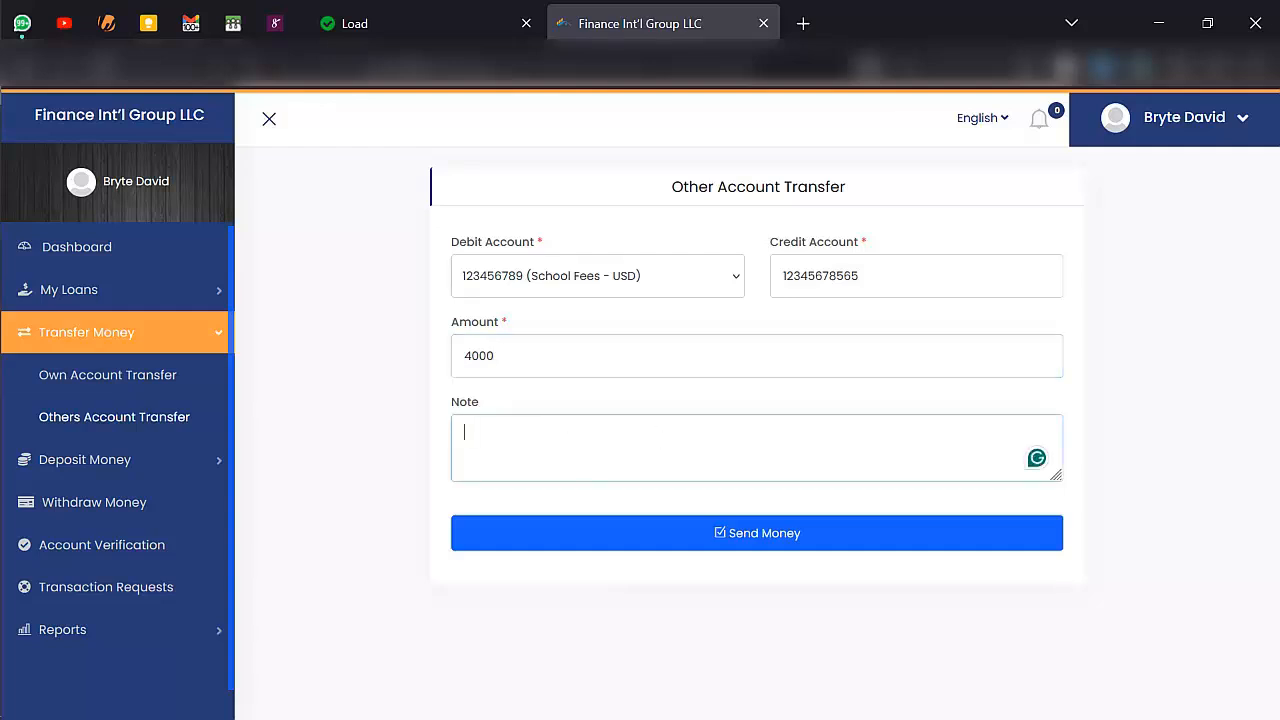
text(food)
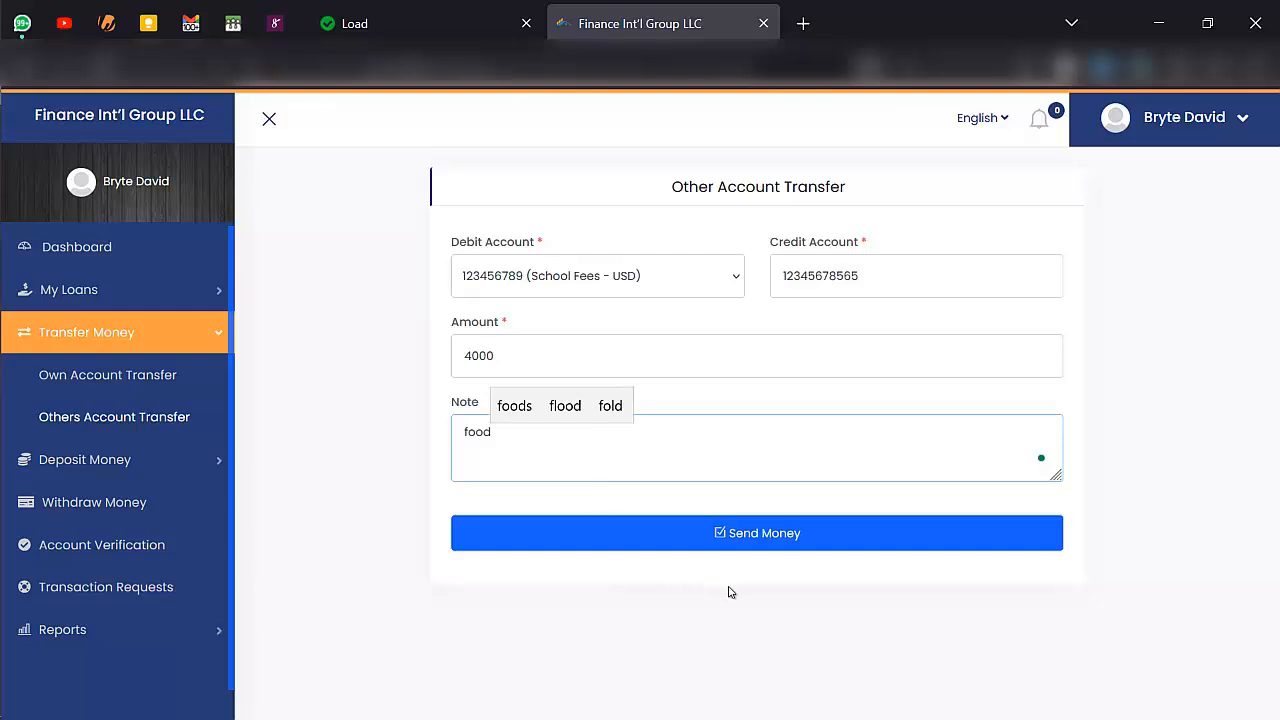
click(792, 533)
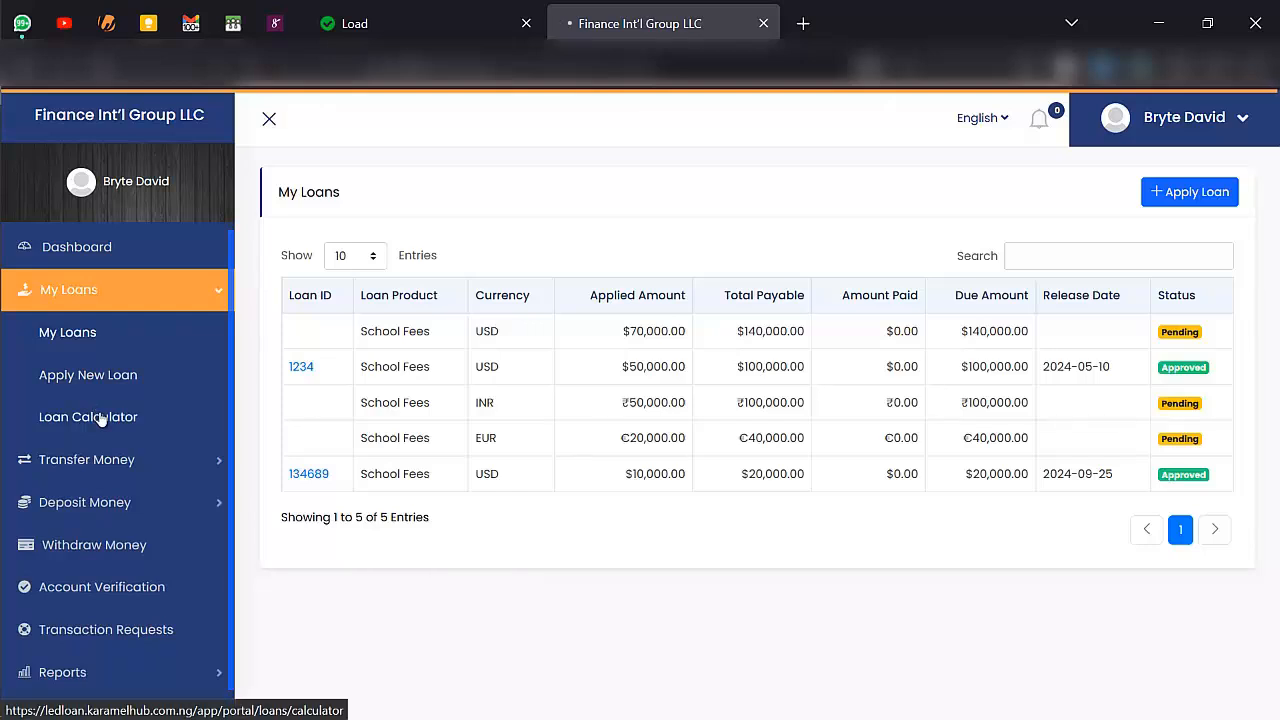
- Open the Loan Calculator and set the apply amount to 5000 and the yearly interest rate to 9%
click(100, 418)
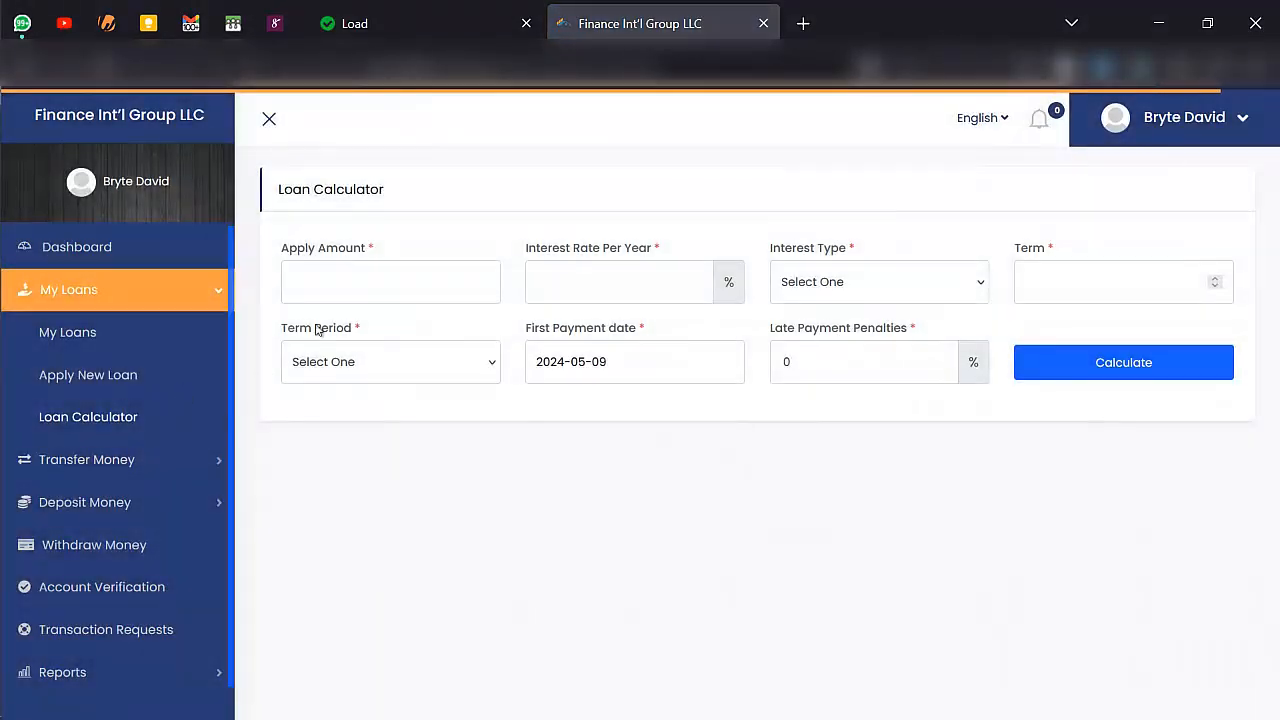
click(349, 295)
text(5000)
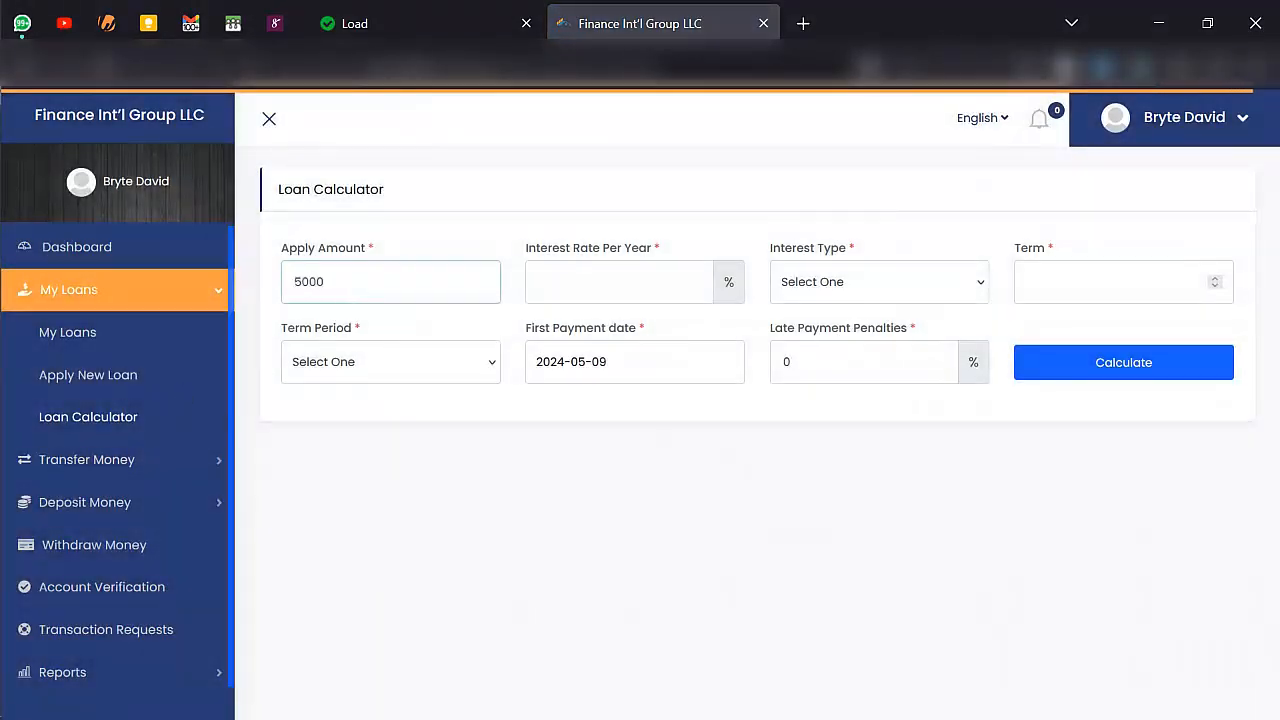
click(575, 293)
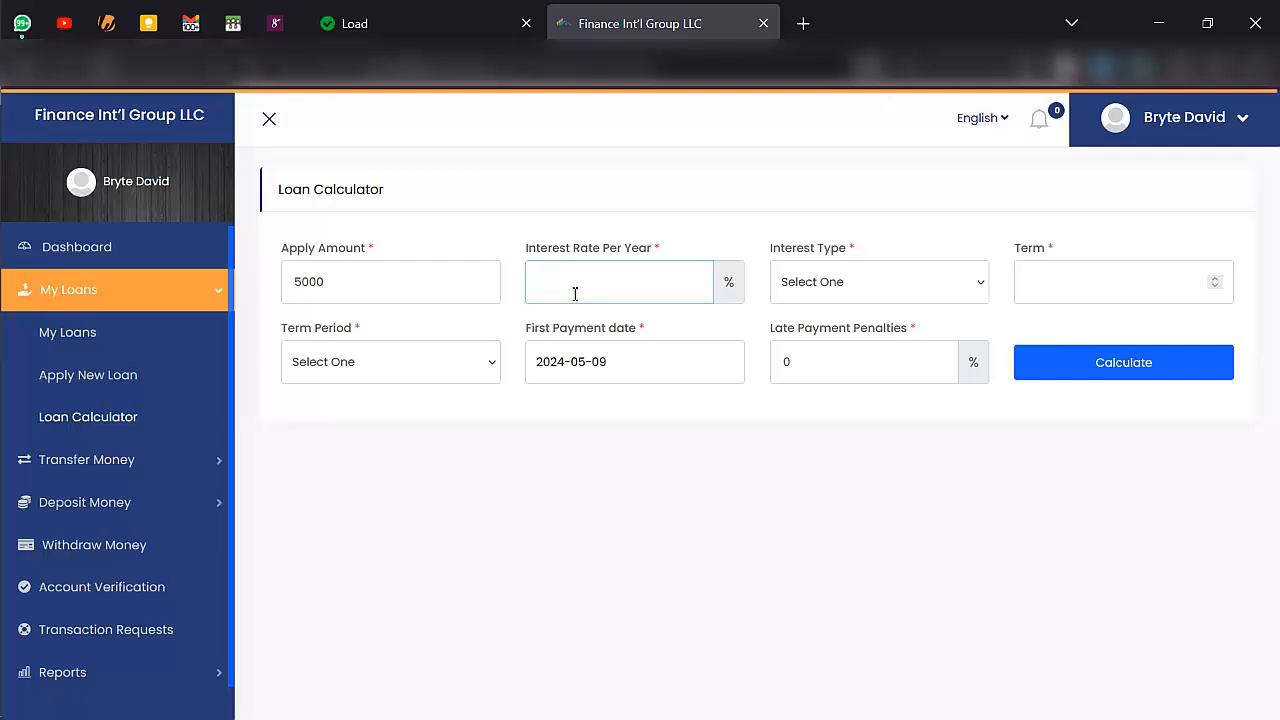
text(9)
- Set the calculator's interest type to Fixed Rate and the loan term to 2 with Day as the term period
click(818, 278)
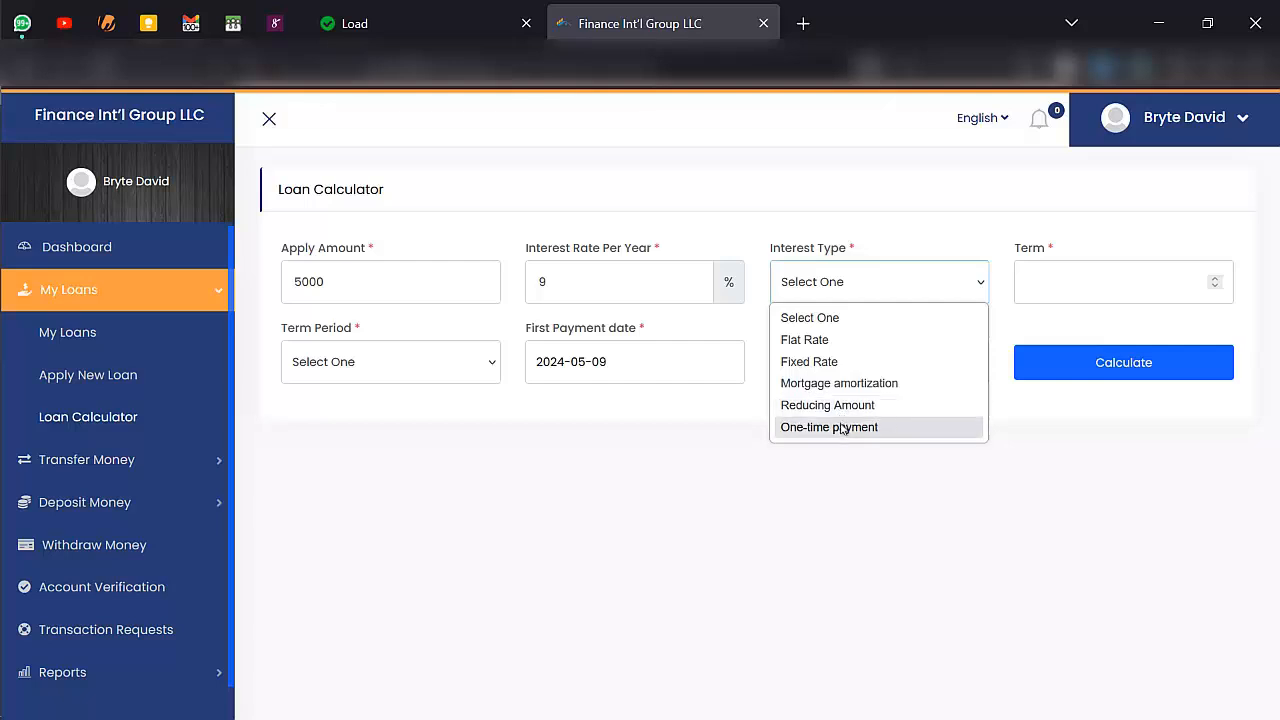
click(812, 342)
click(846, 288)
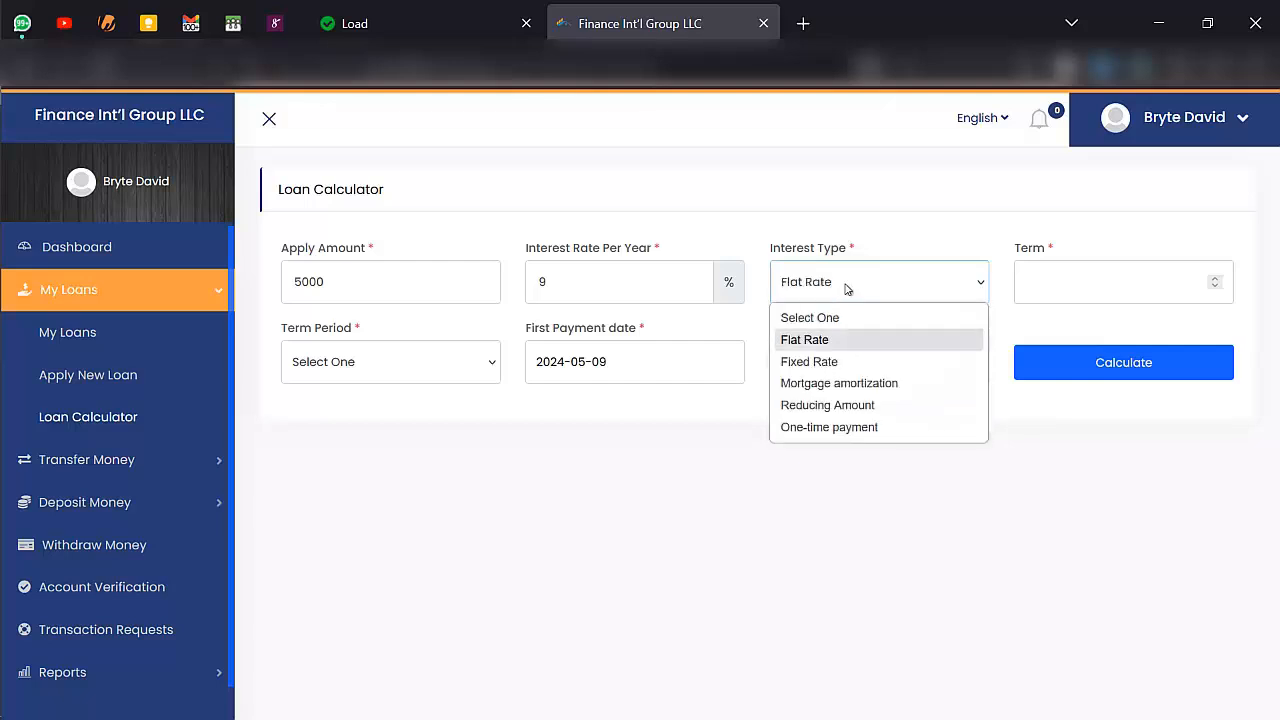
click(840, 361)
click(1062, 300)
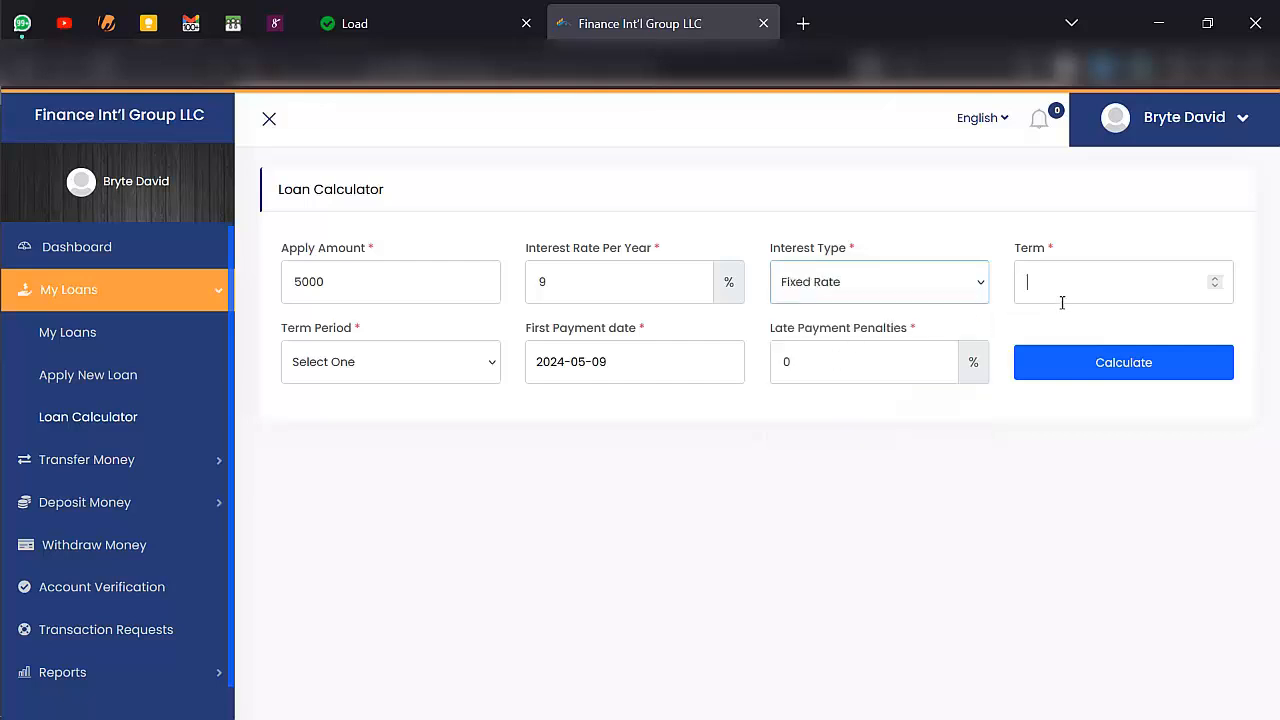
text(2)
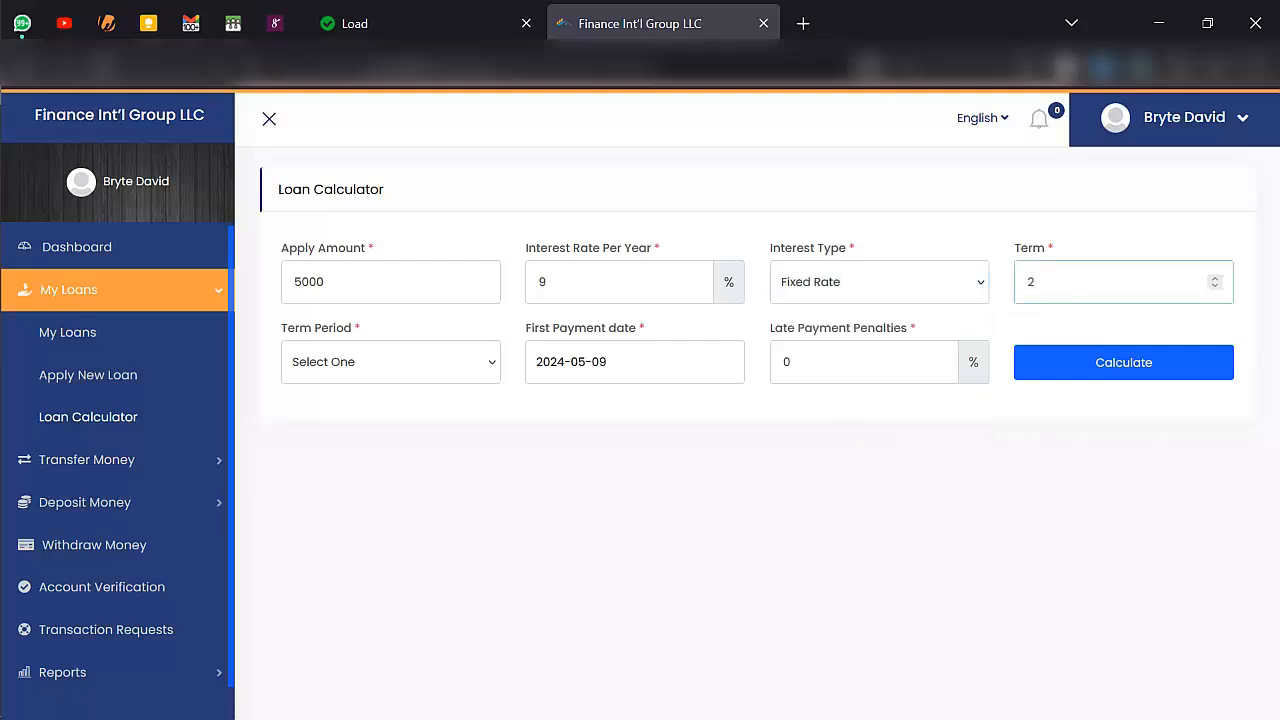
click(417, 366)
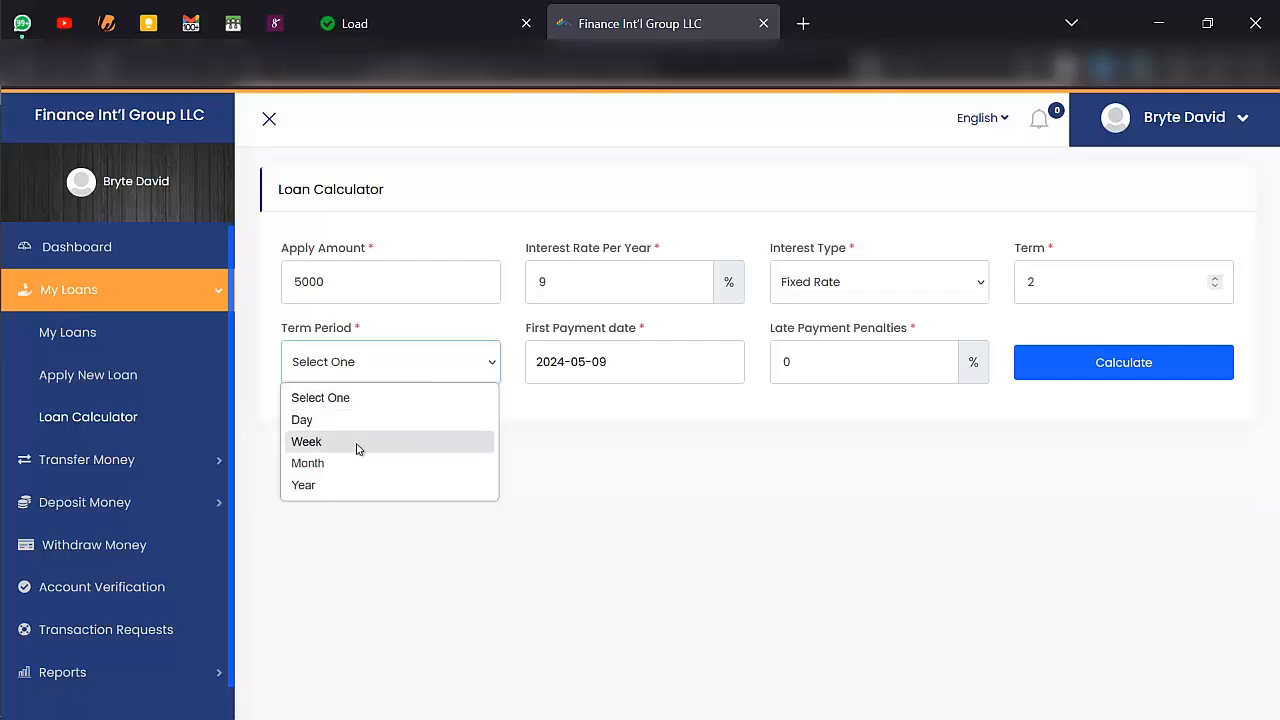
click(337, 420)
- Set the first payment date to 2024-05-11 and late payment penalties to 70%, and calculate the loan
click(666, 359)
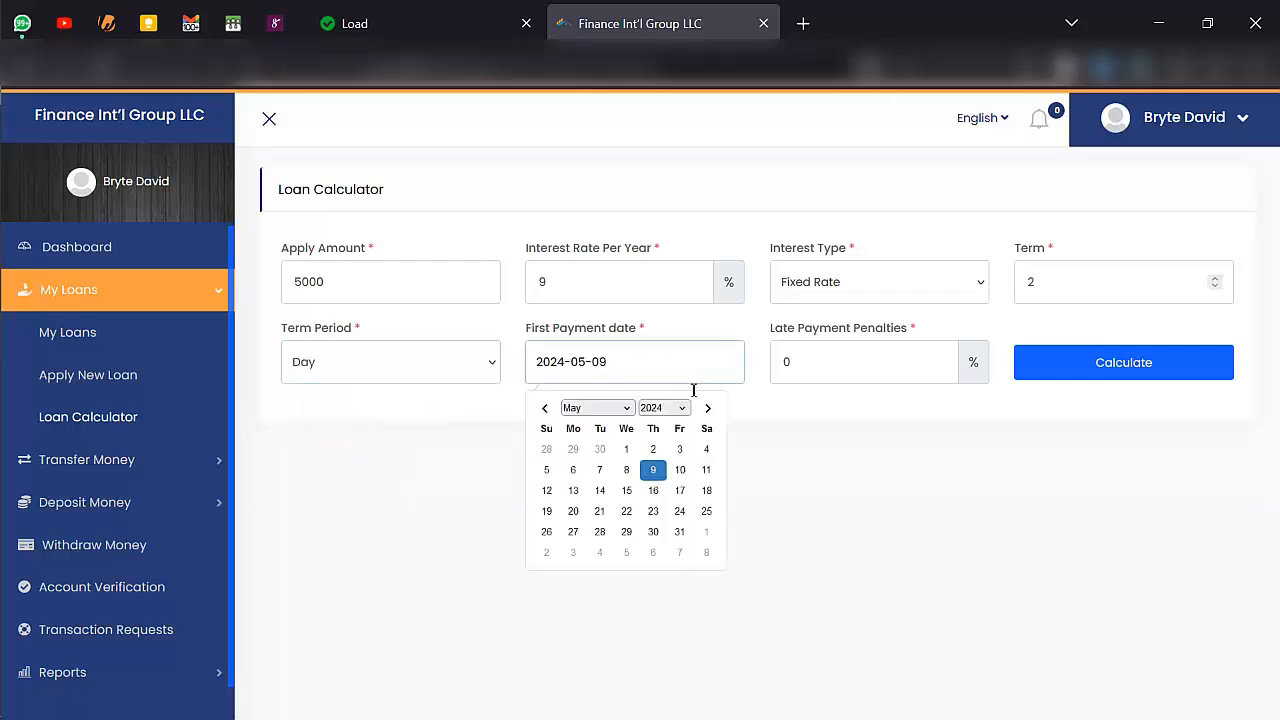
click(705, 470)
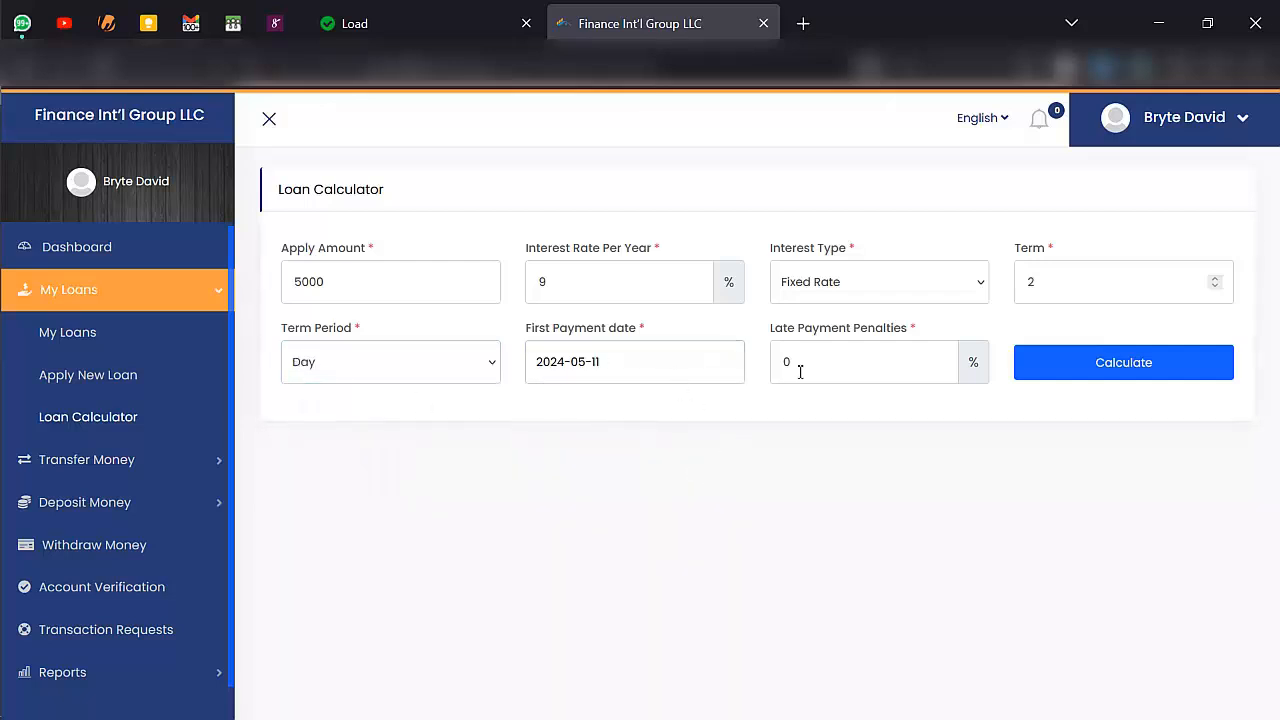
click(838, 371)
key(BackSpace)
text(700)
key(BackSpace)
click(1095, 376)
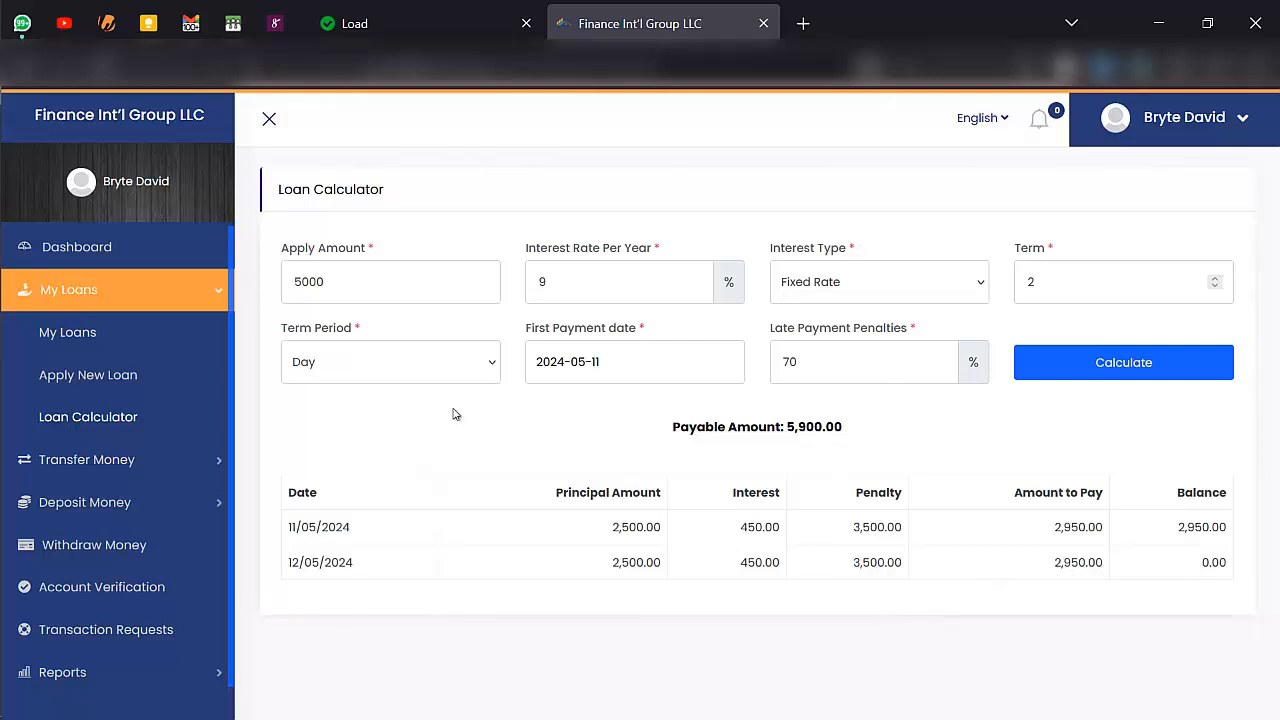
- Revisit the Others Account Transfer form and look through the available automatic deposit methods
click(176, 462)
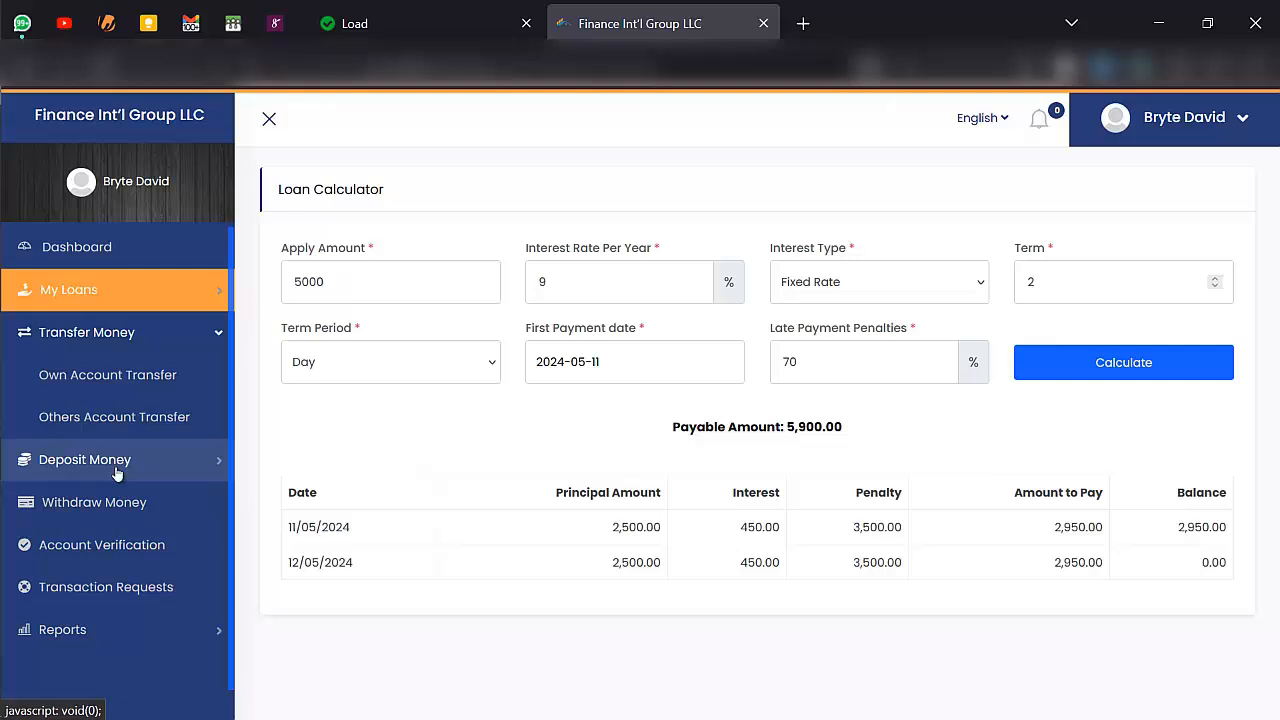
click(91, 416)
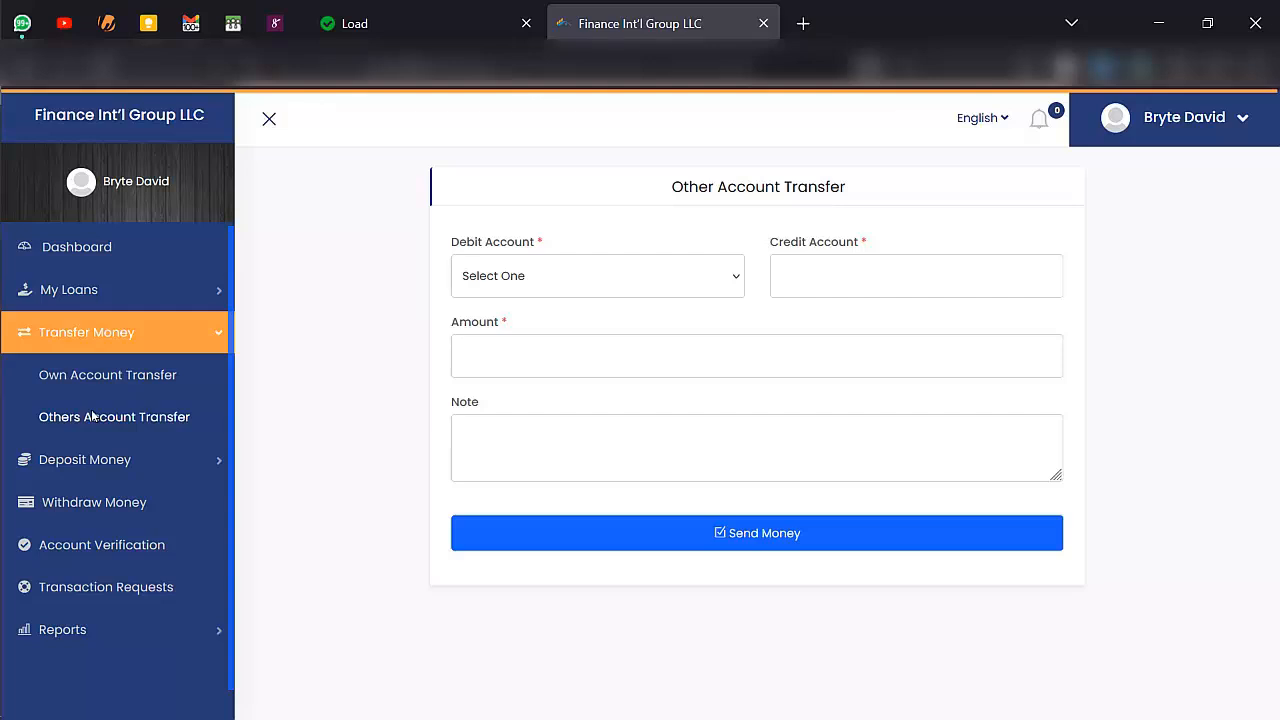
click(171, 460)
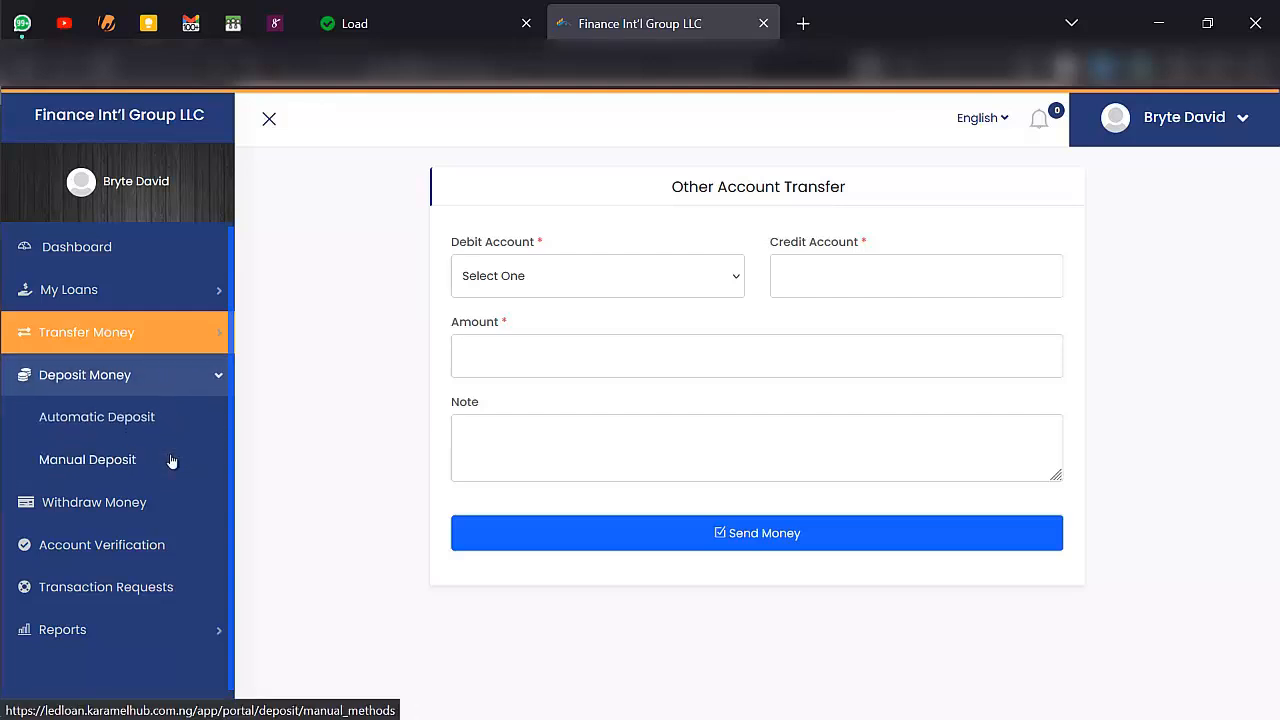
click(115, 416)
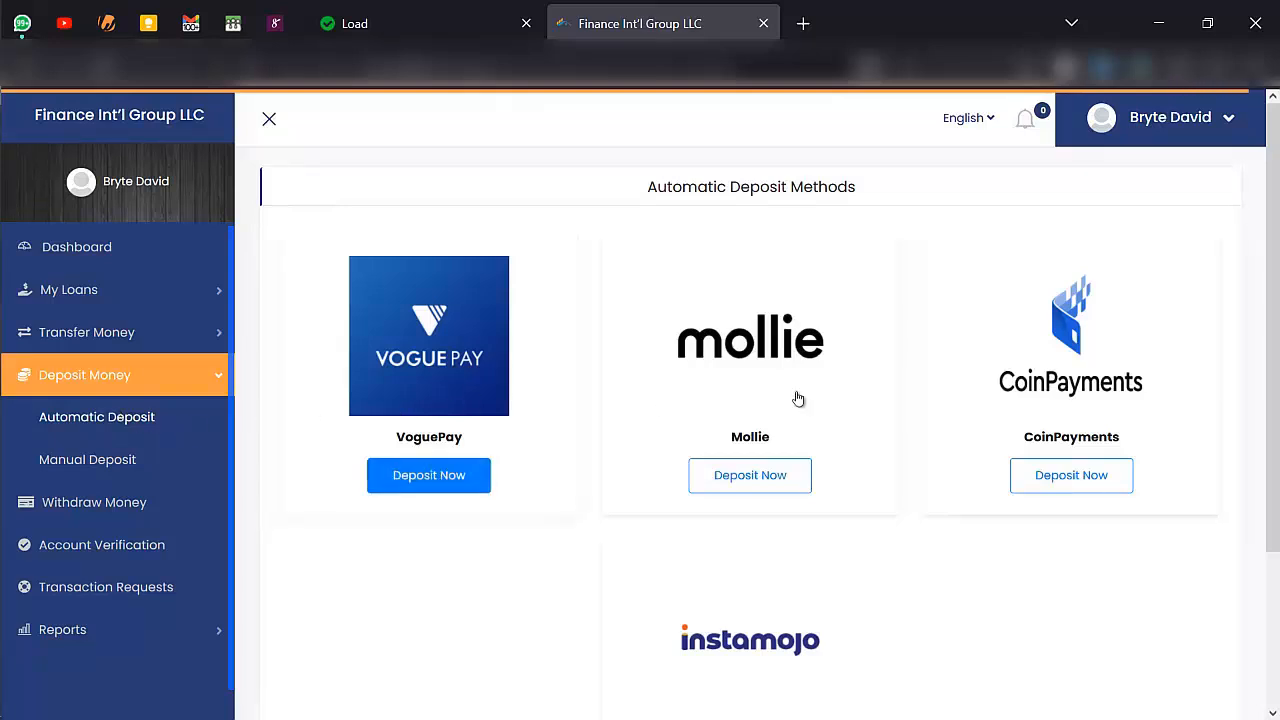
scroll(1010, 420, down, 1)
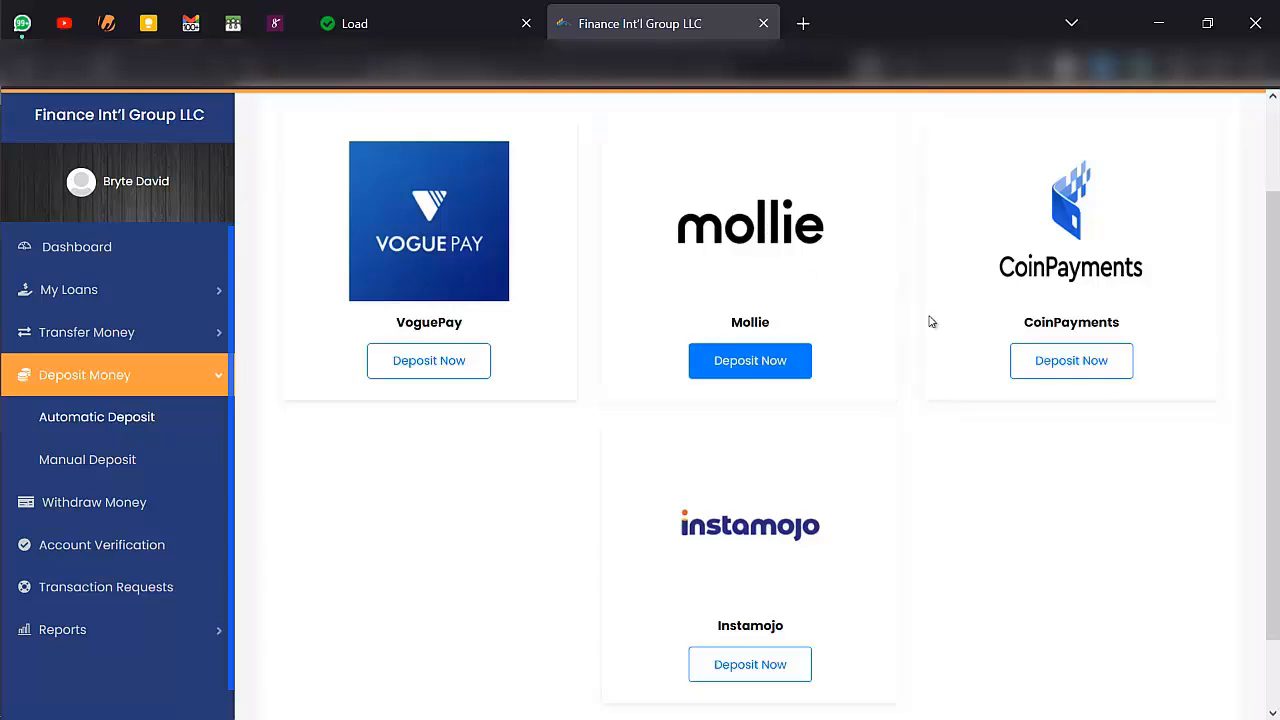
scroll(803, 510, down, 1)
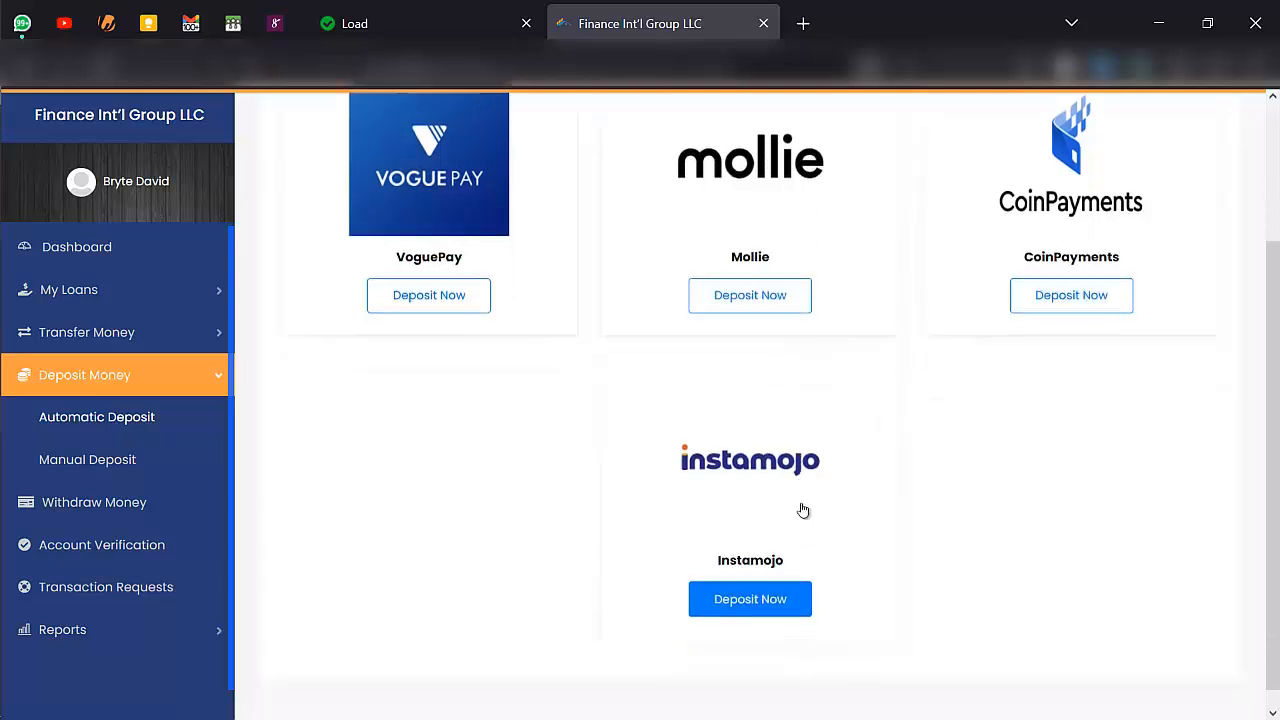
scroll(803, 510, up, 1)
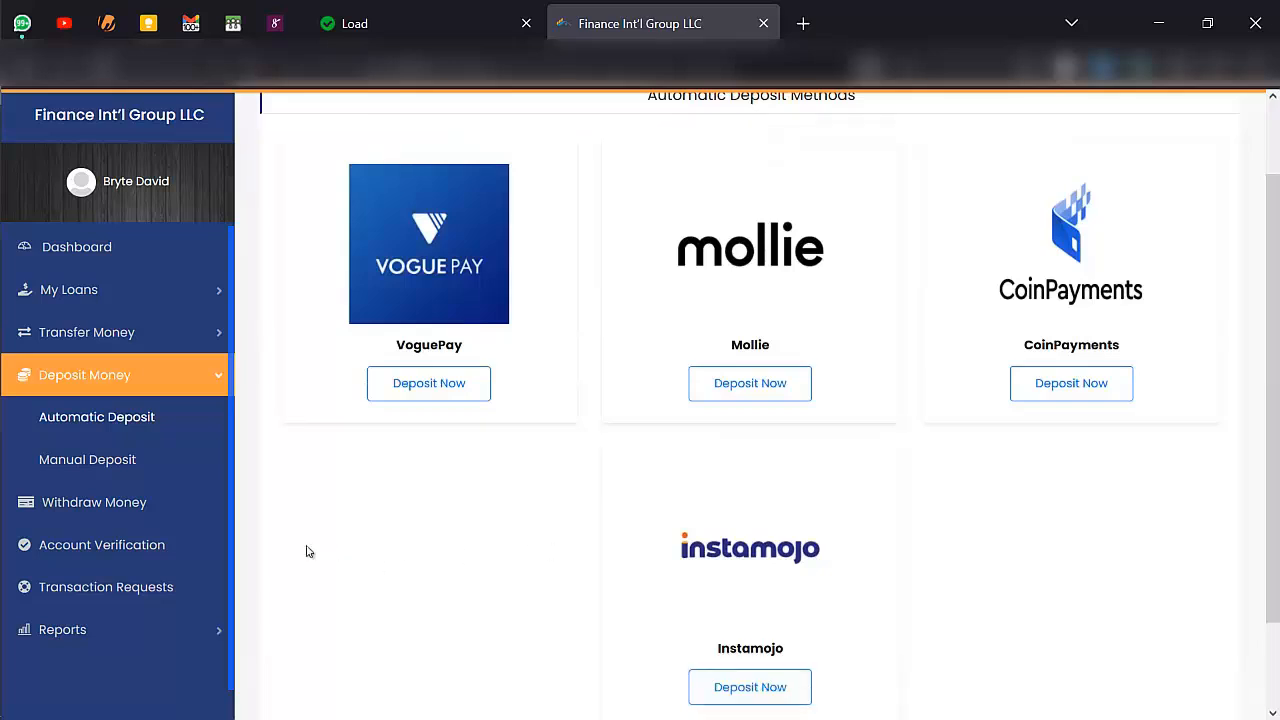
- View the manual deposit methods and the withdraw methods pages
click(130, 462)
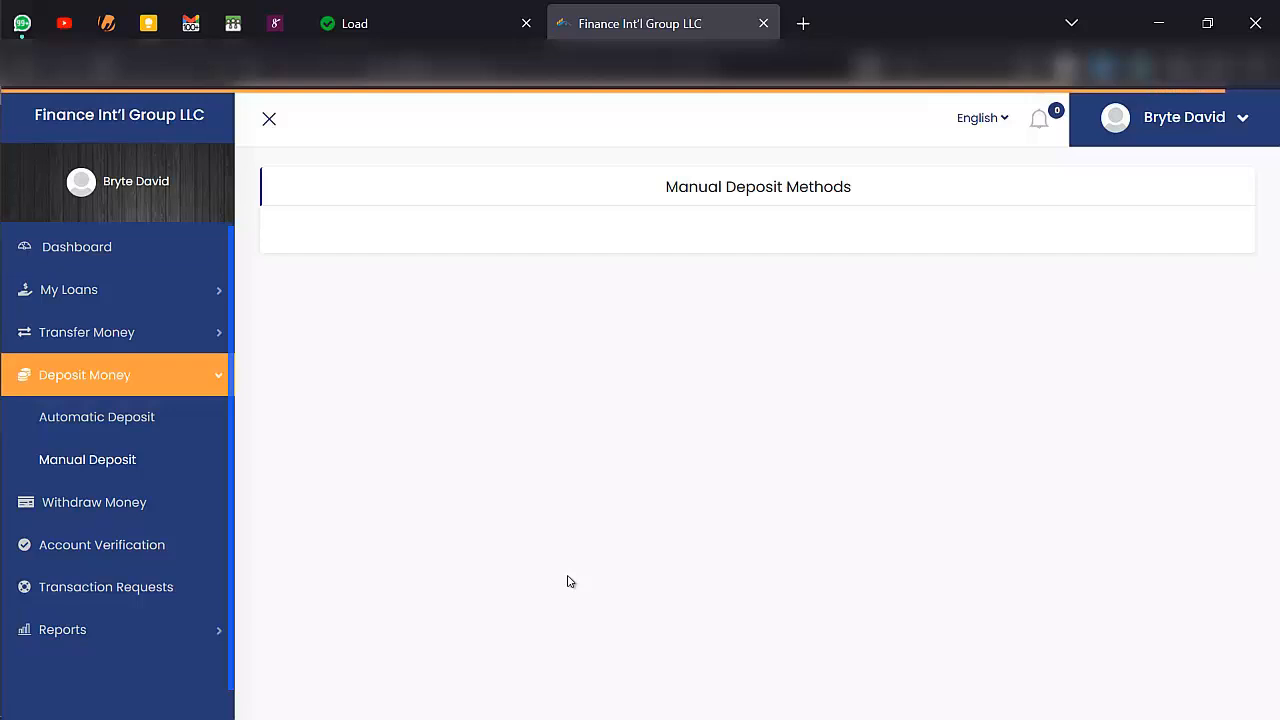
click(174, 508)
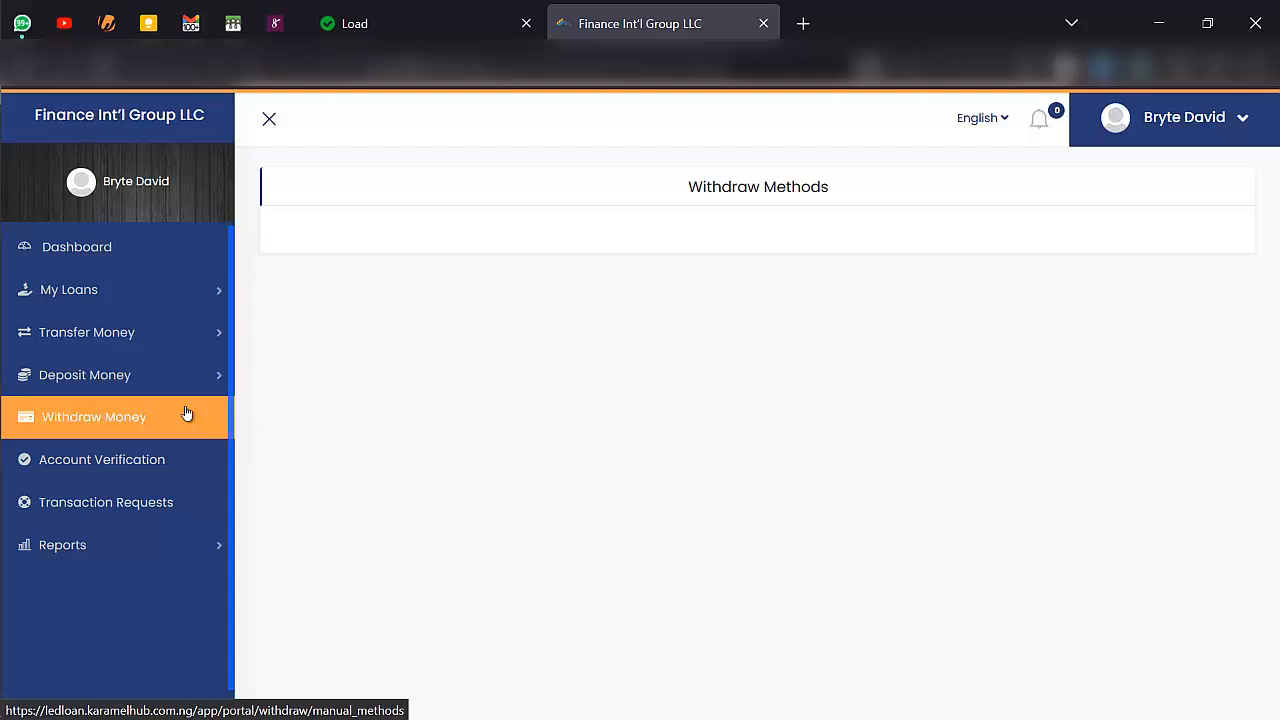
- Open Account Verification and set the document type for profile verification to Passport
click(178, 456)
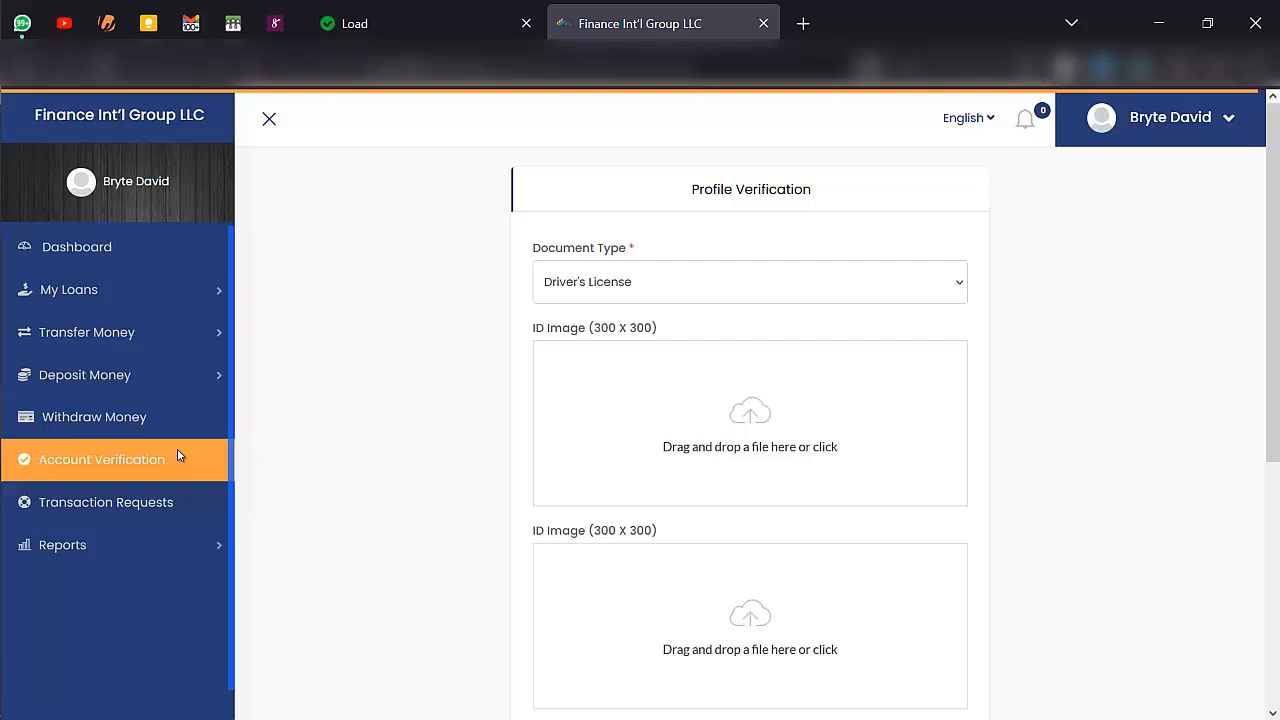
click(716, 290)
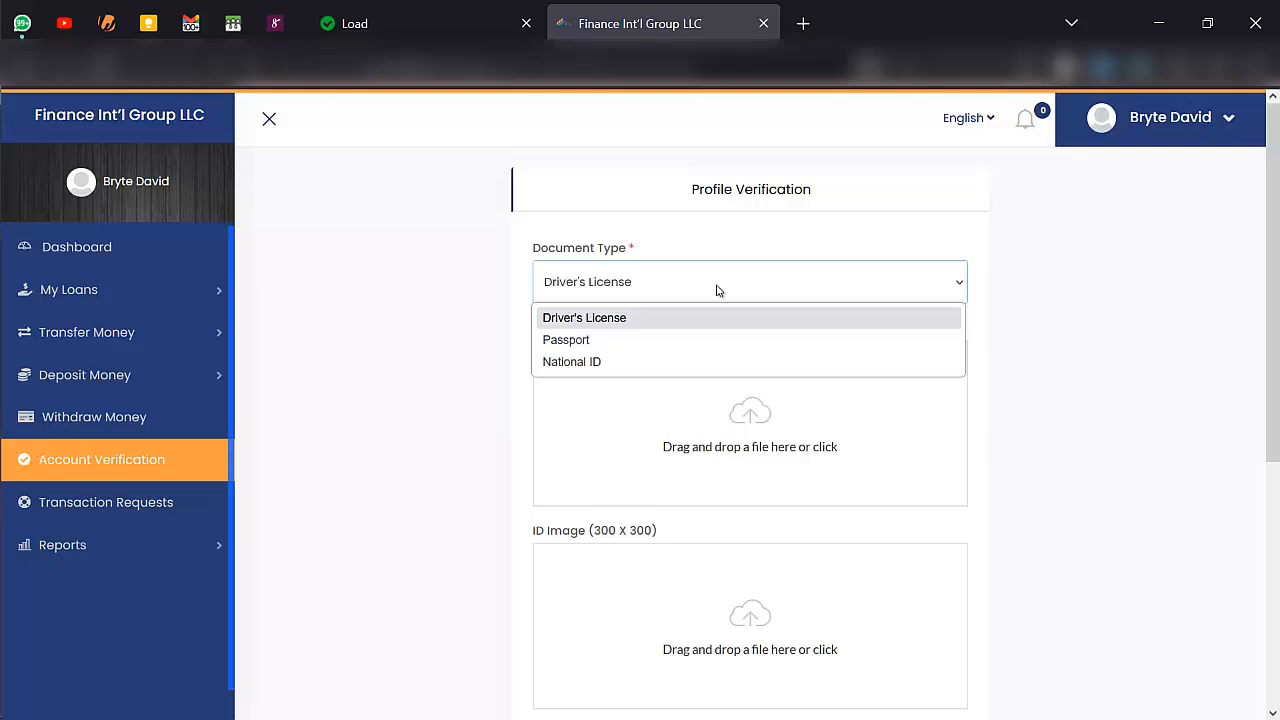
click(606, 341)
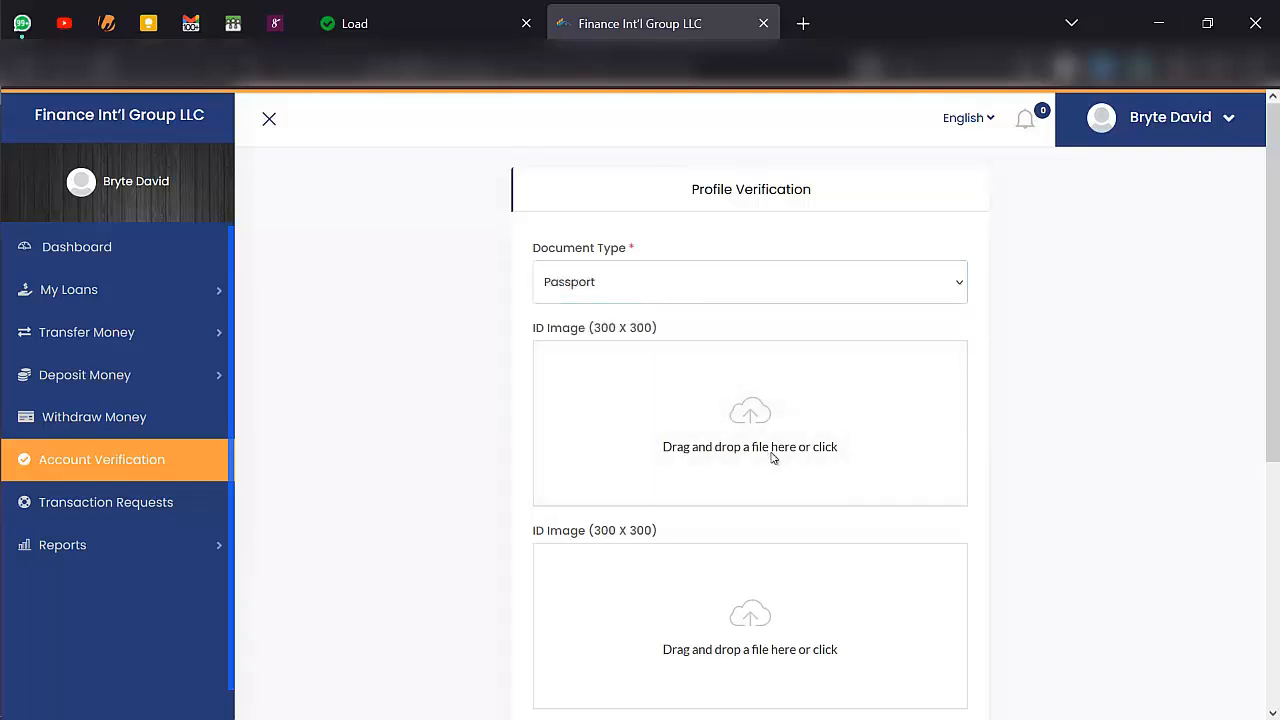
- Upload the woman's portrait photo from the Pictures folder as both ID images and submit the account for verification
click(679, 424)
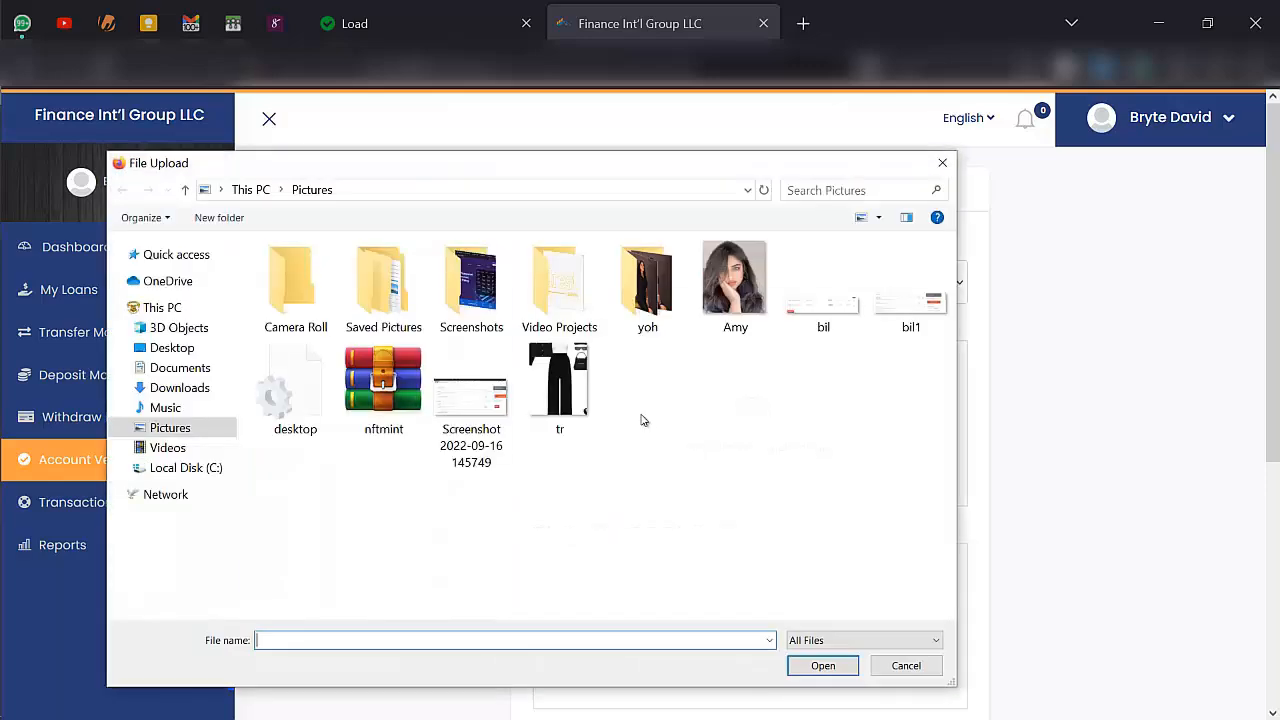
double_click(700, 298)
scroll(694, 330, down, 2)
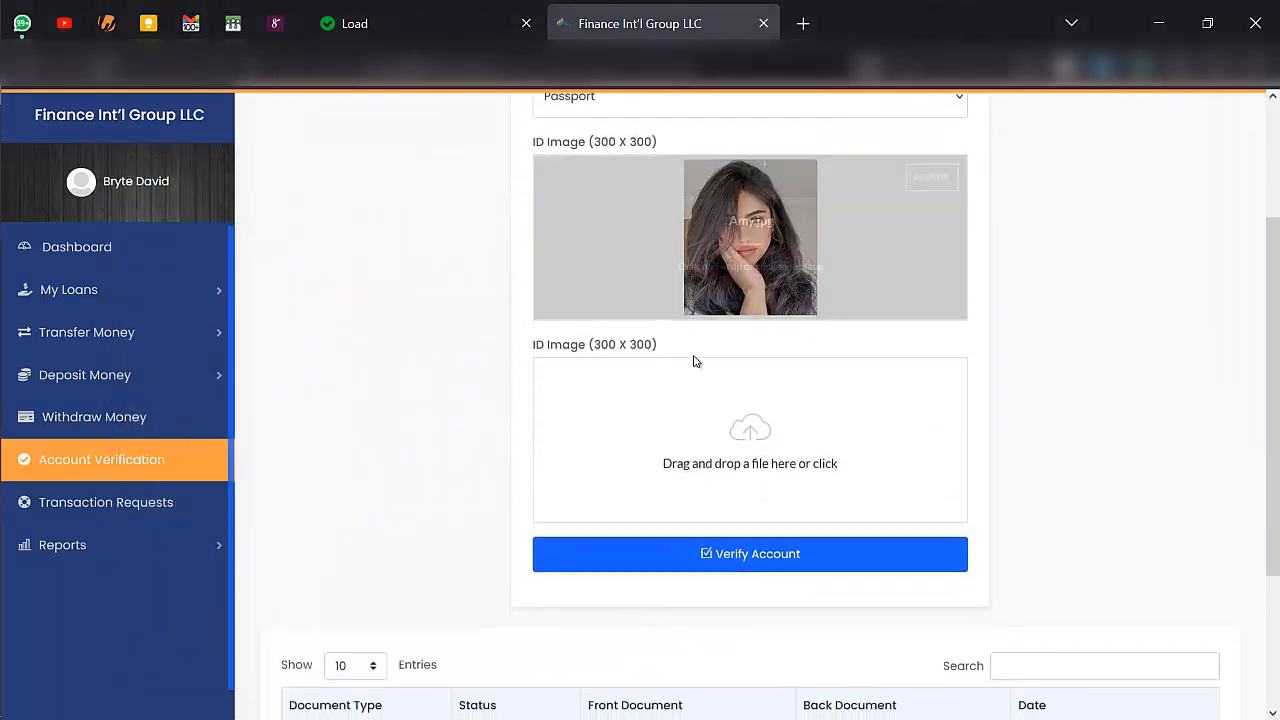
click(740, 404)
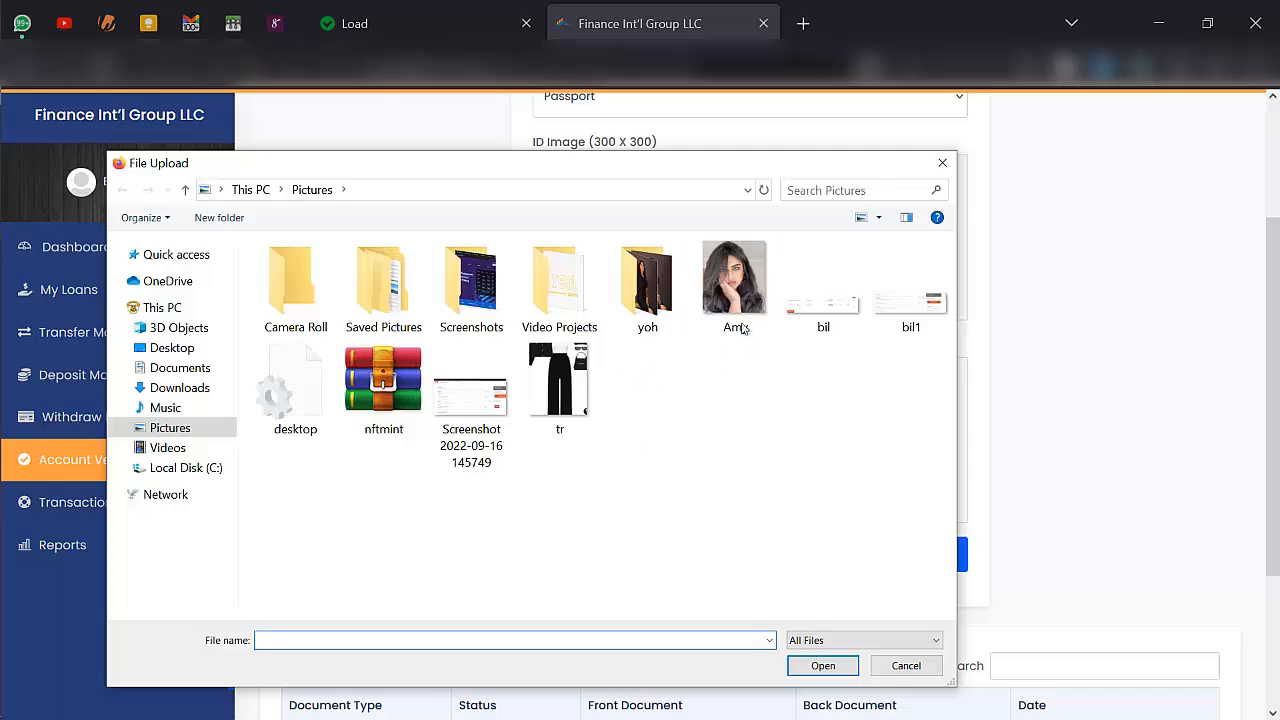
double_click(740, 300)
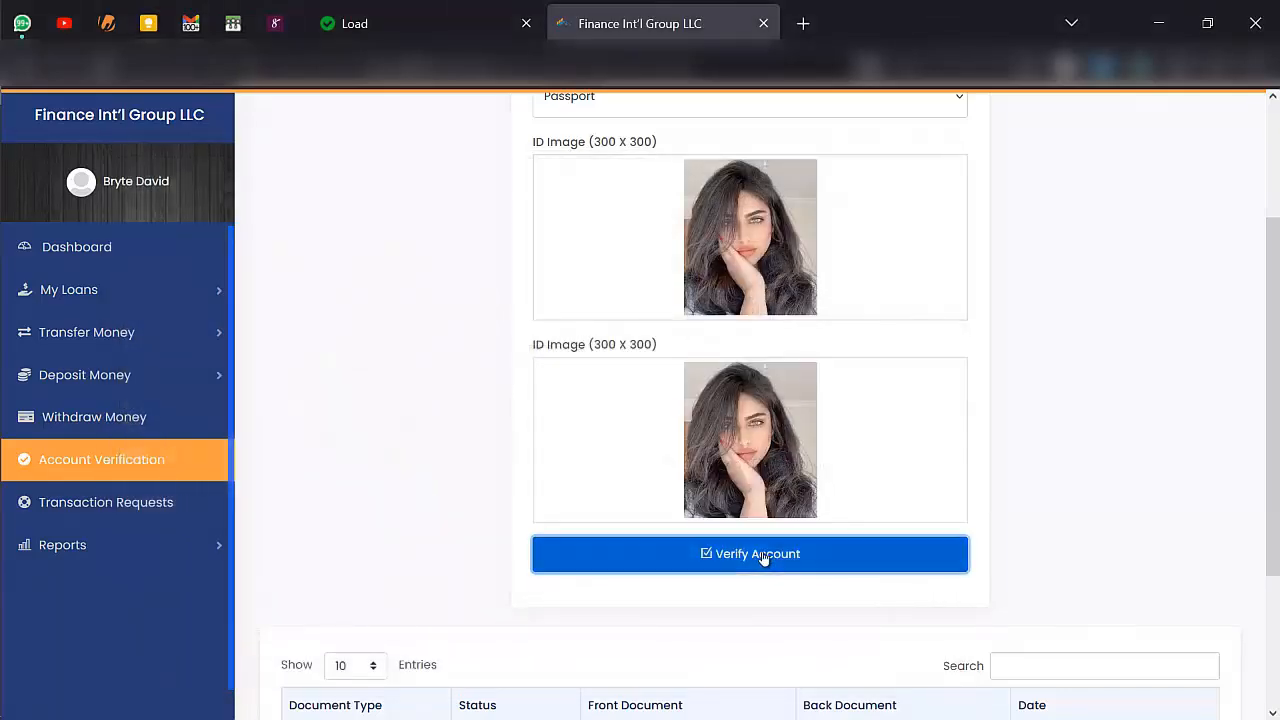
click(762, 556)
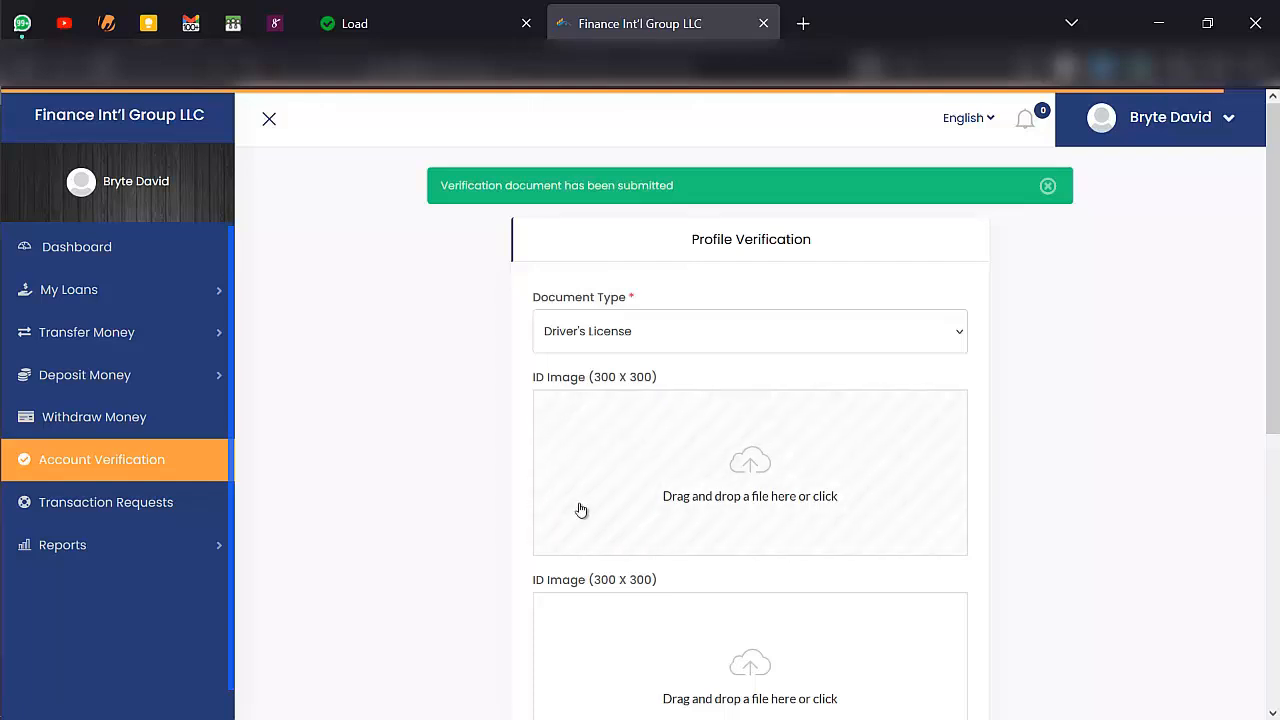
- Open Transaction Requests and look through the available request types, leaving Deposit Request selected
scroll(577, 509, down, 3)
click(128, 509)
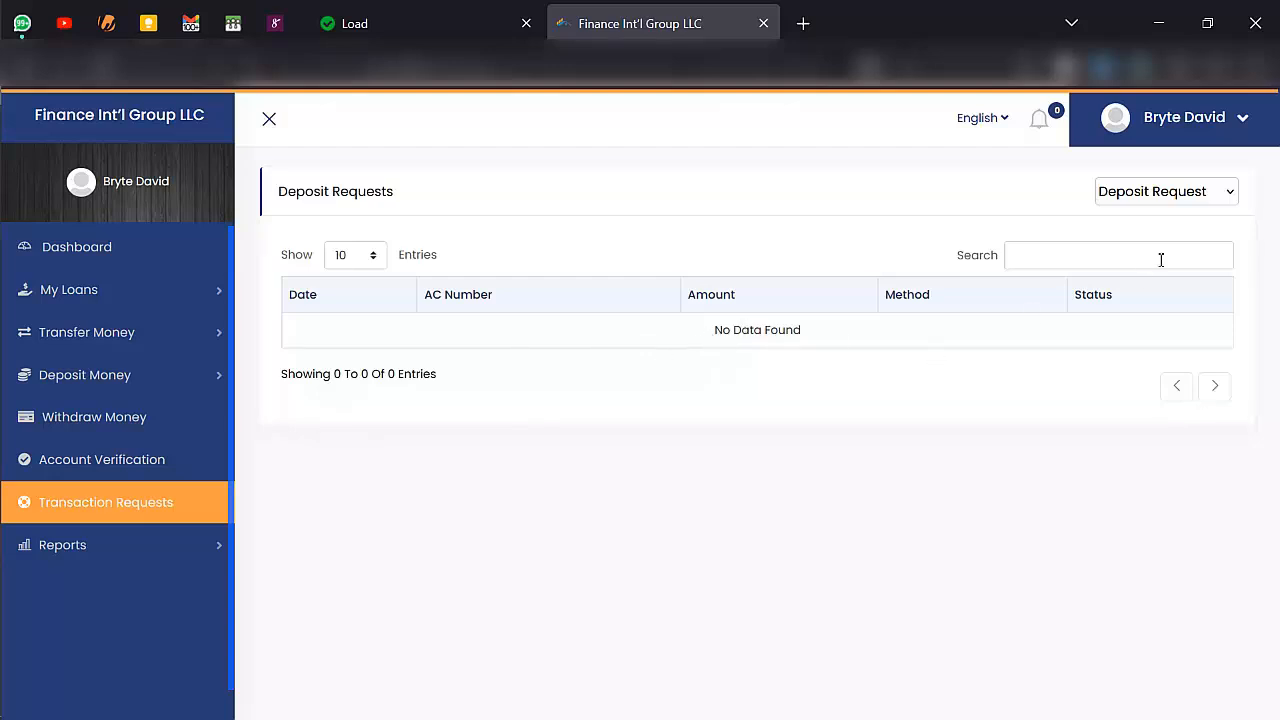
click(1203, 200)
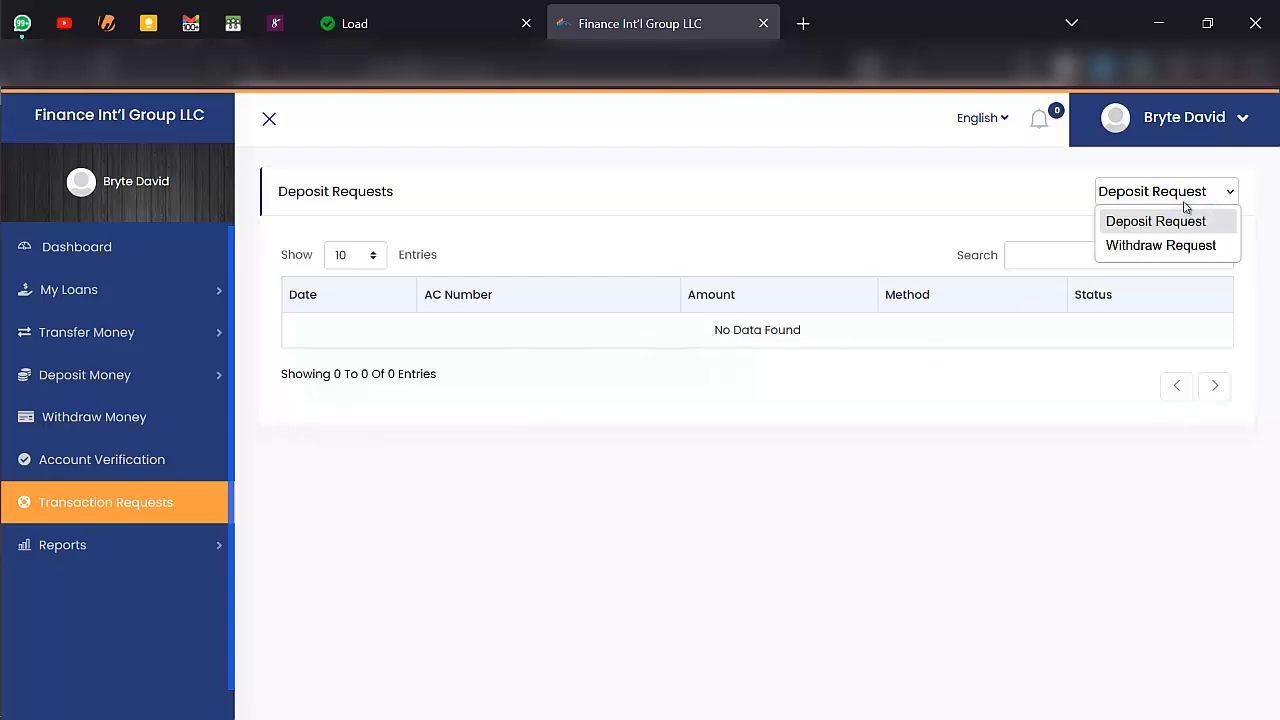
click(958, 411)
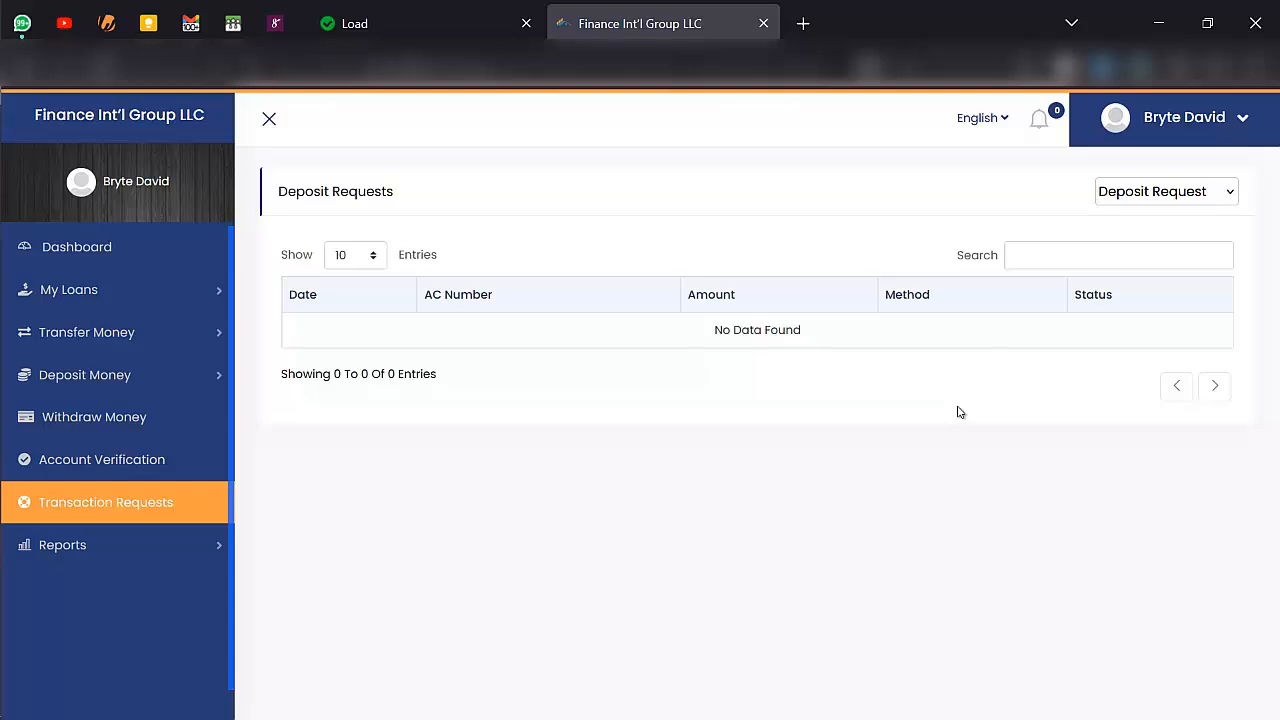
- View the Account Balance report and read through the customer's membership details
click(208, 548)
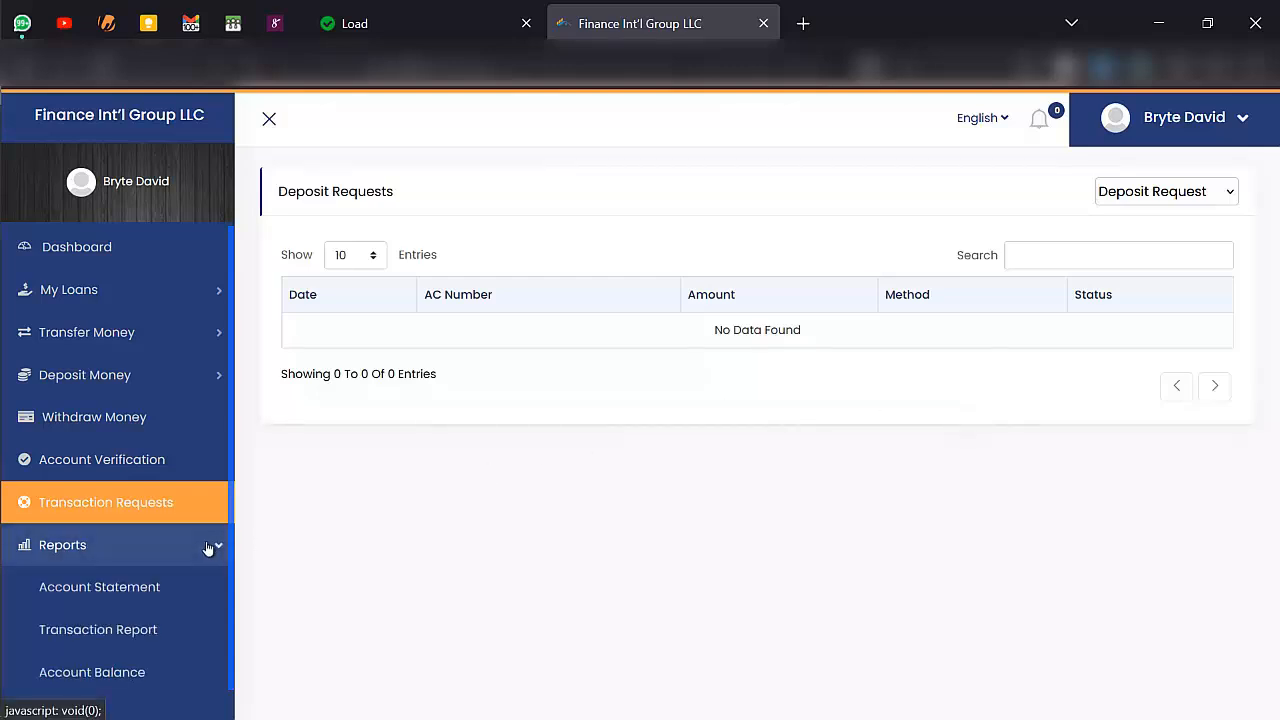
click(138, 663)
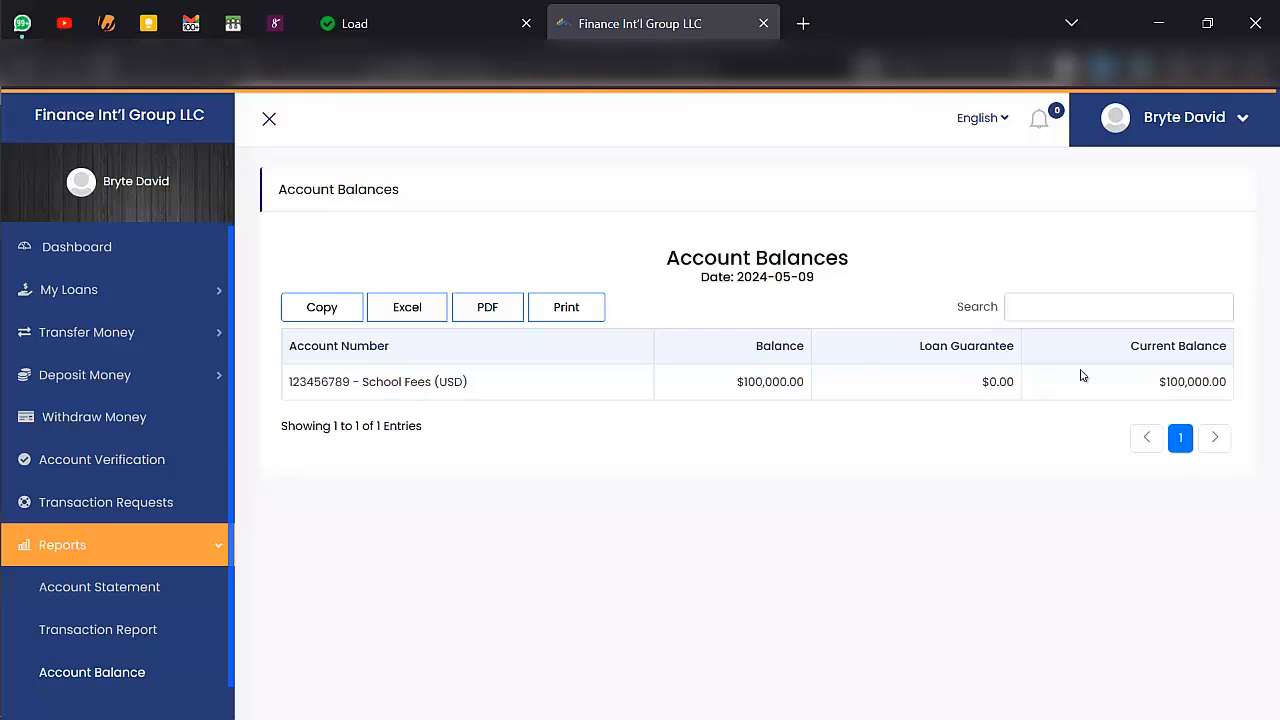
click(1197, 125)
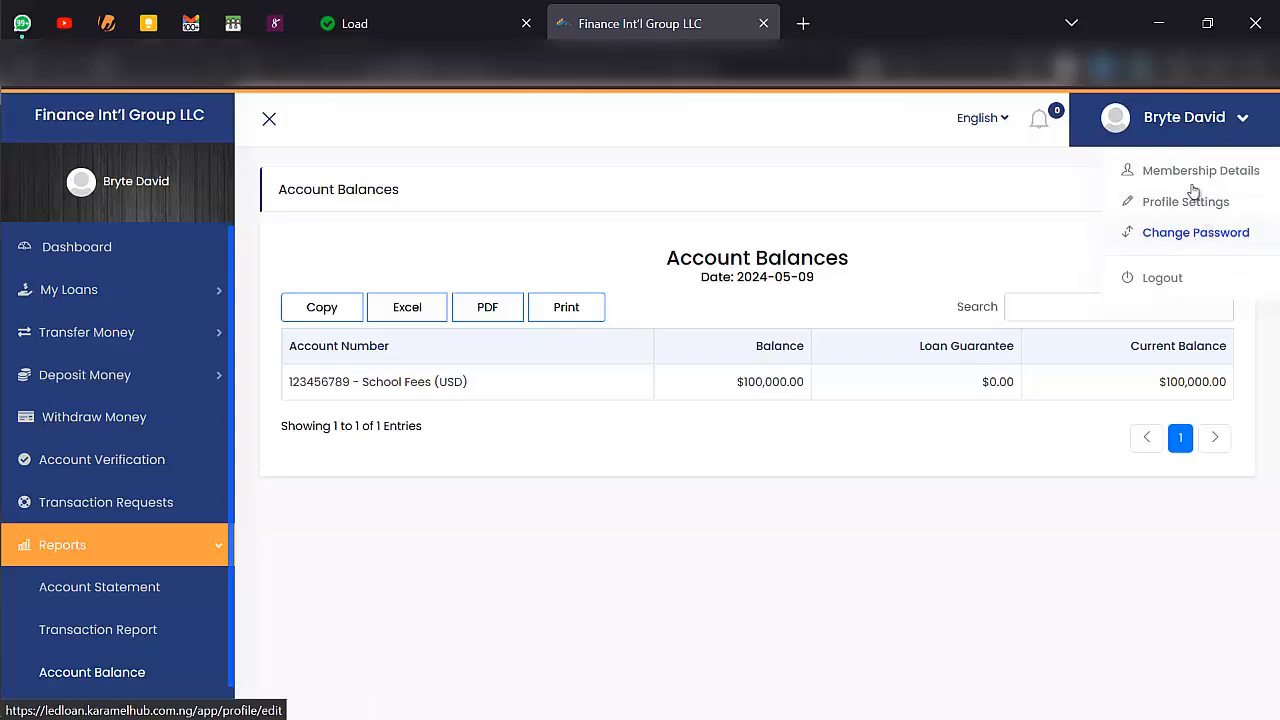
click(1185, 173)
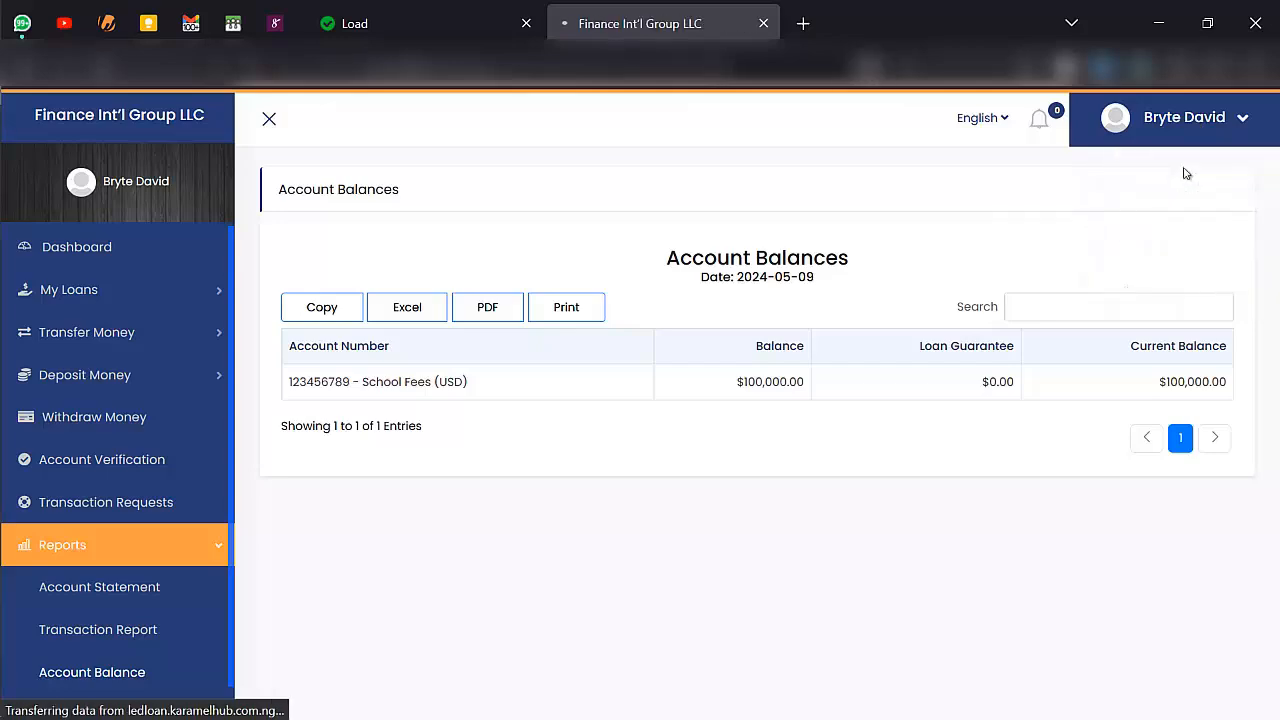
scroll(800, 381, down, 3)
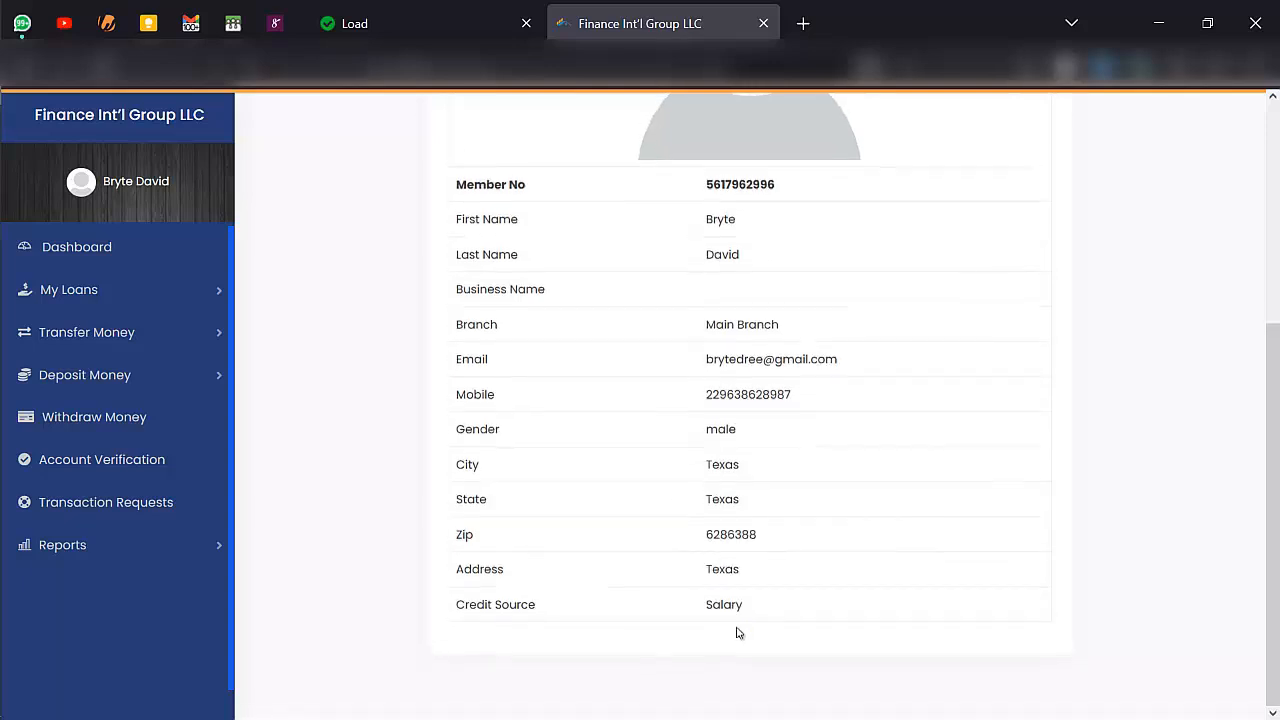
scroll(737, 630, up, 4)
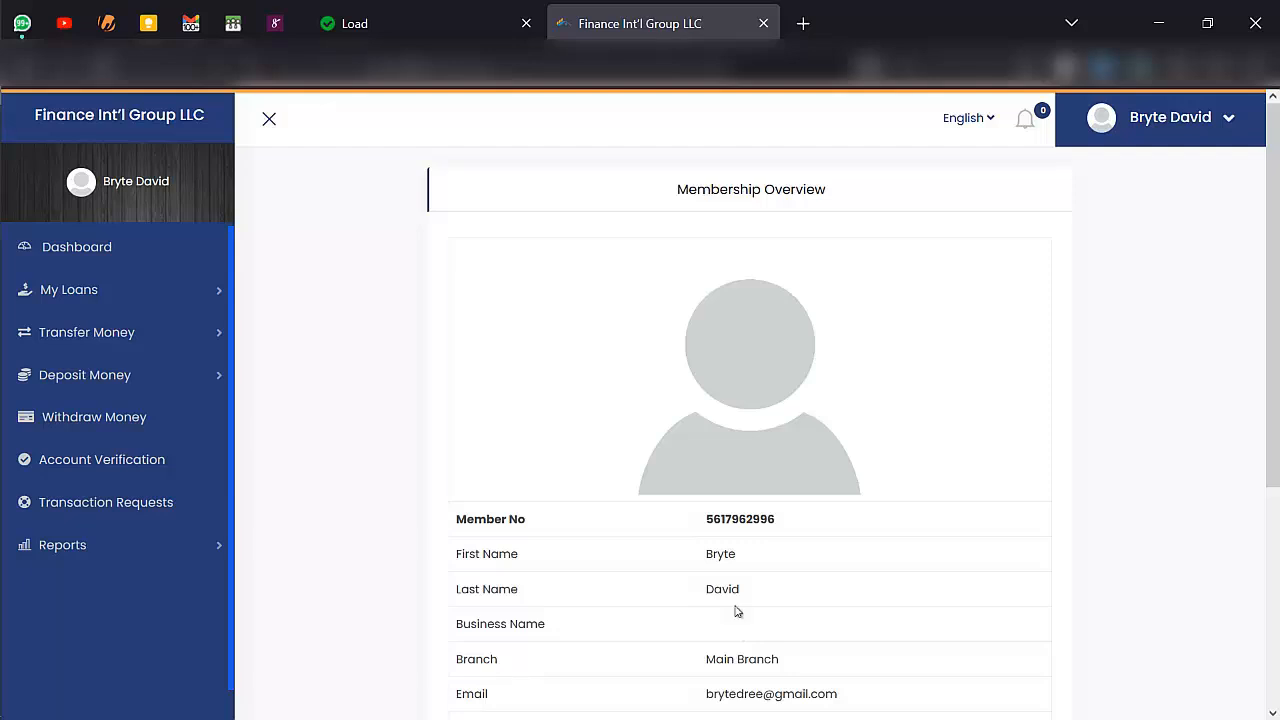
- Switch to the browser window with the admin portal and review its dashboard down to the recent transactions
key(alt+Tab)
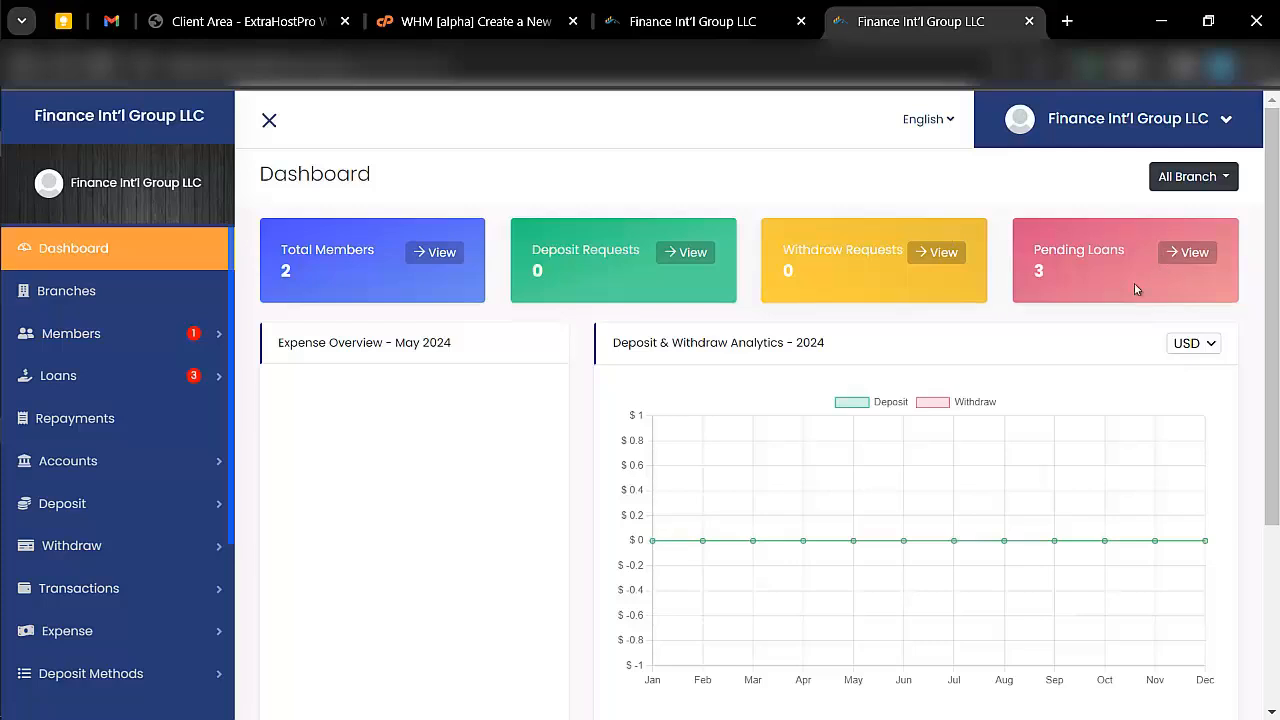
scroll(1030, 332, down, 3)
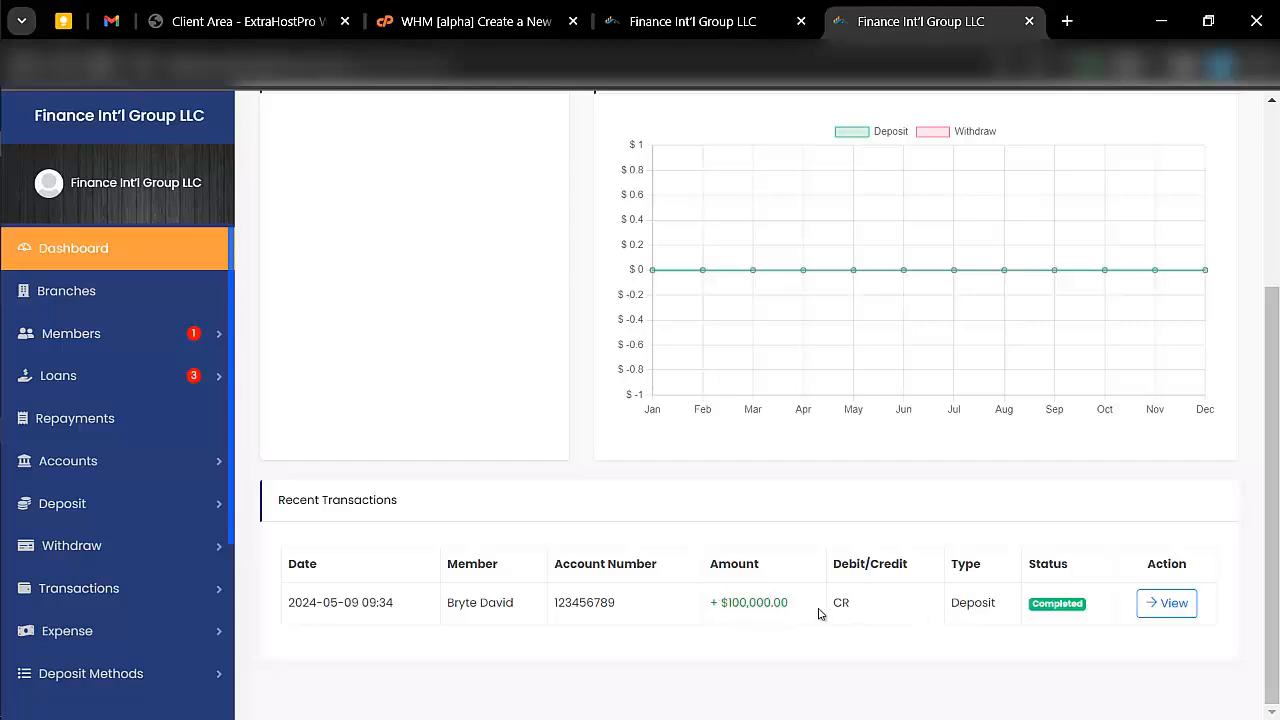
scroll(803, 608, up, 3)
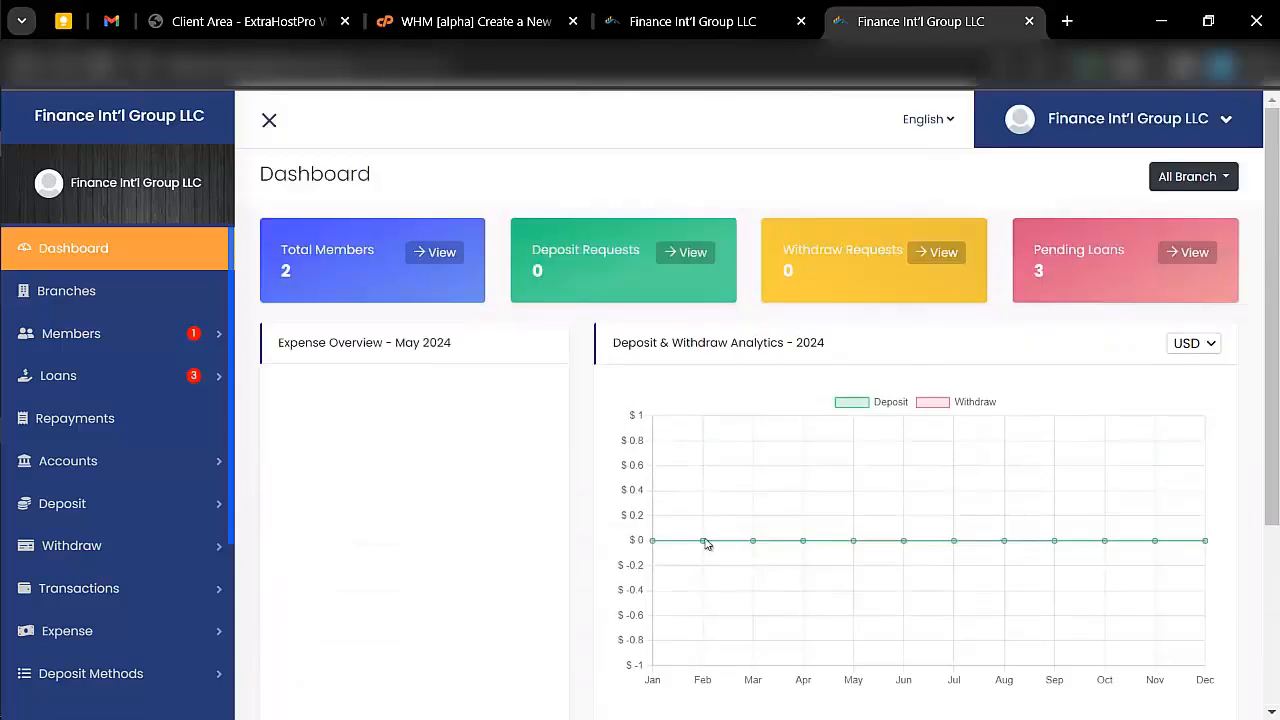
- Start a new branch from the Branches page and name it vindom
click(146, 300)
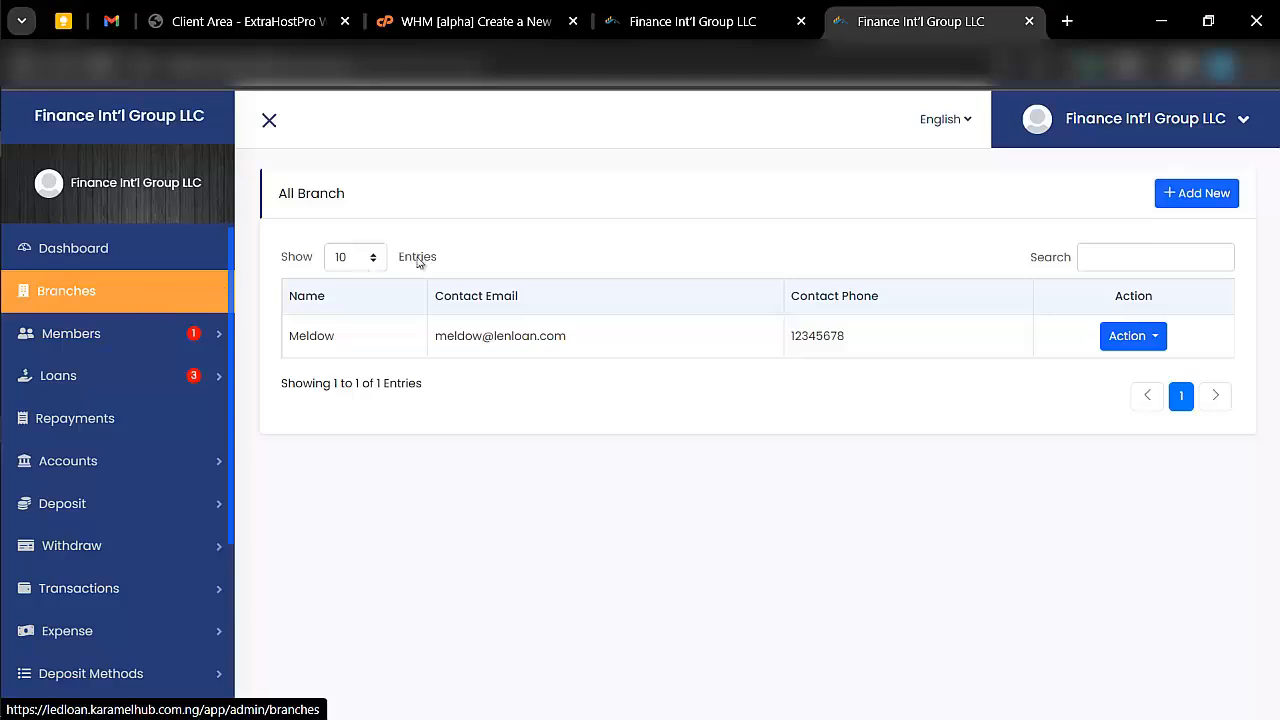
click(1211, 195)
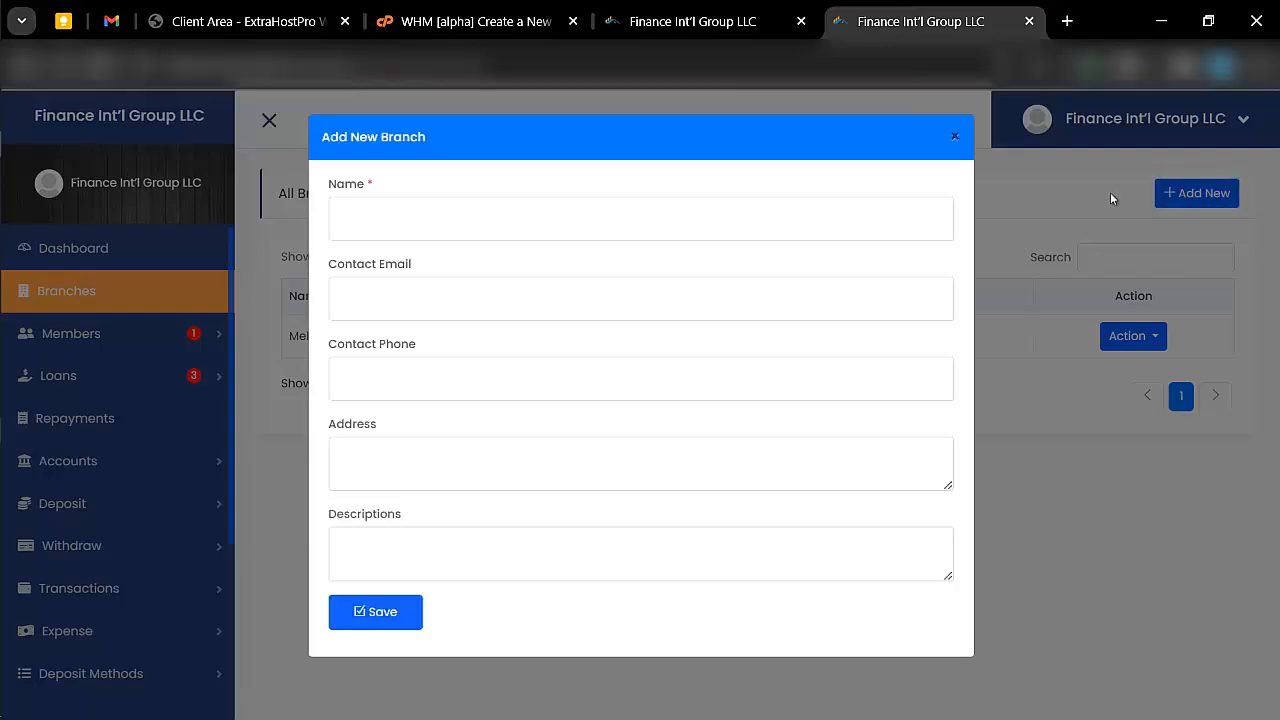
click(526, 208)
click(526, 208)
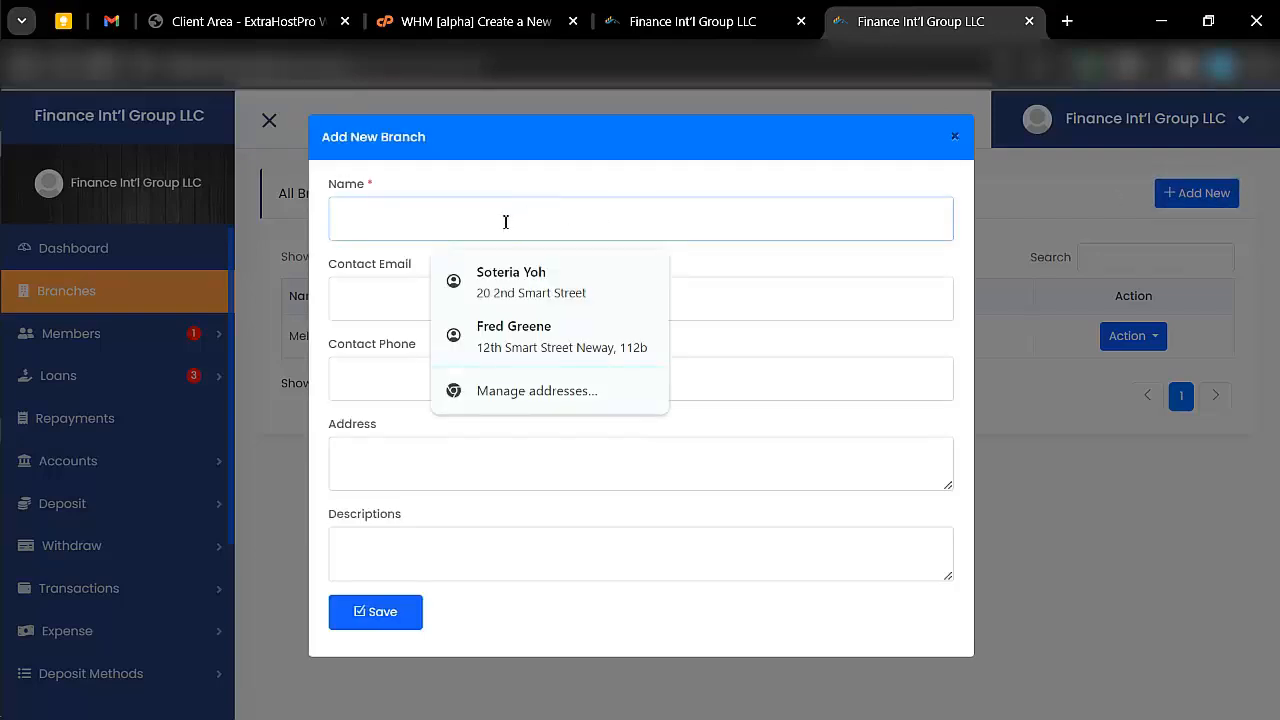
text(vindom)
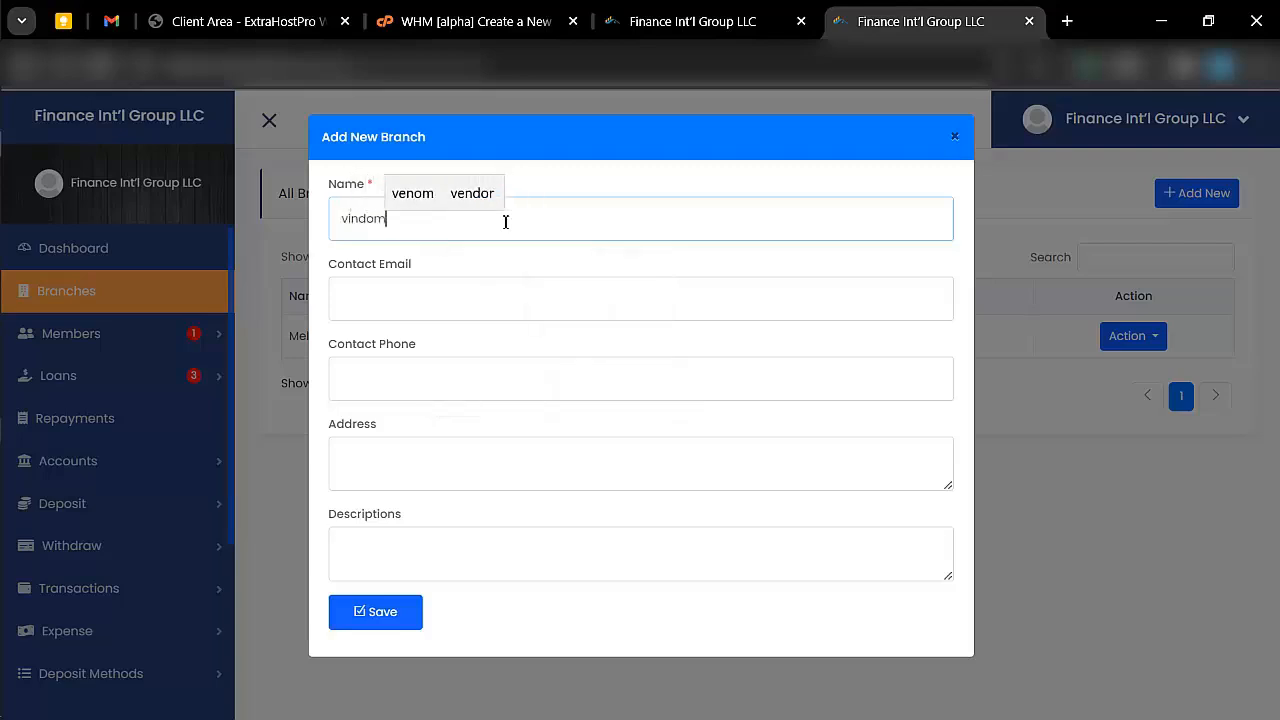
- Enter the contact email for the new vindom branch
click(500, 276)
click(500, 284)
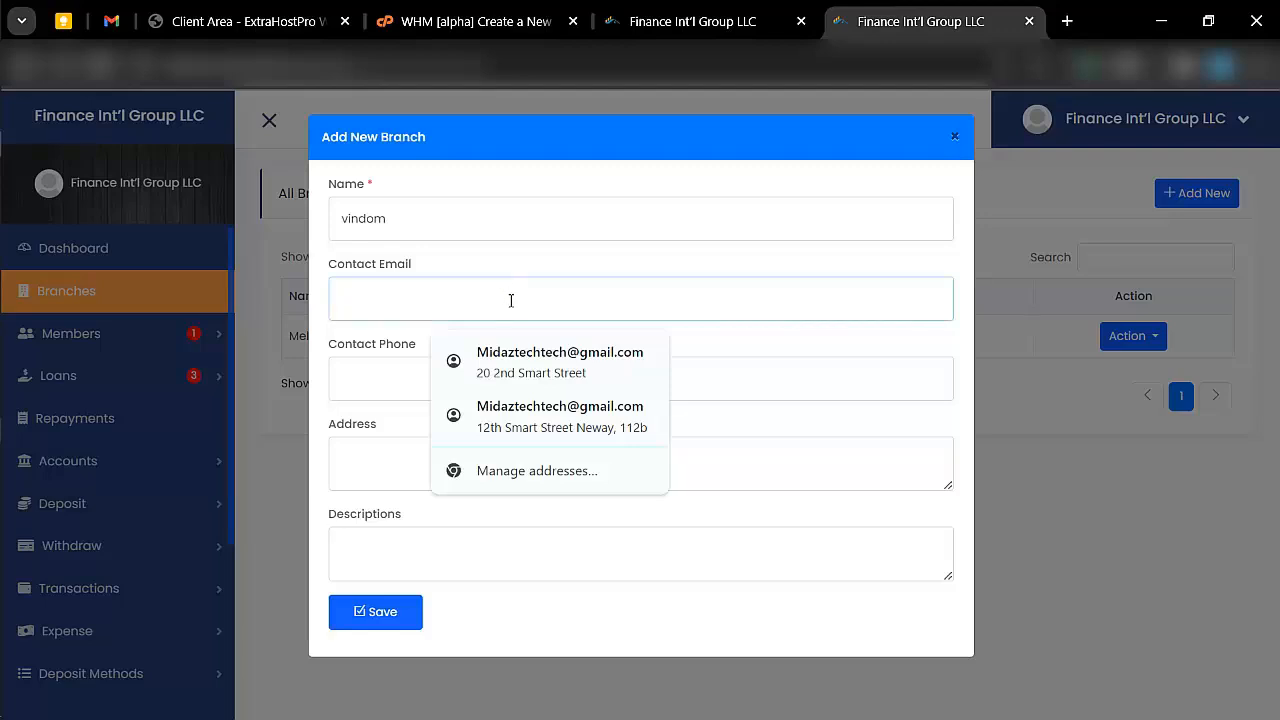
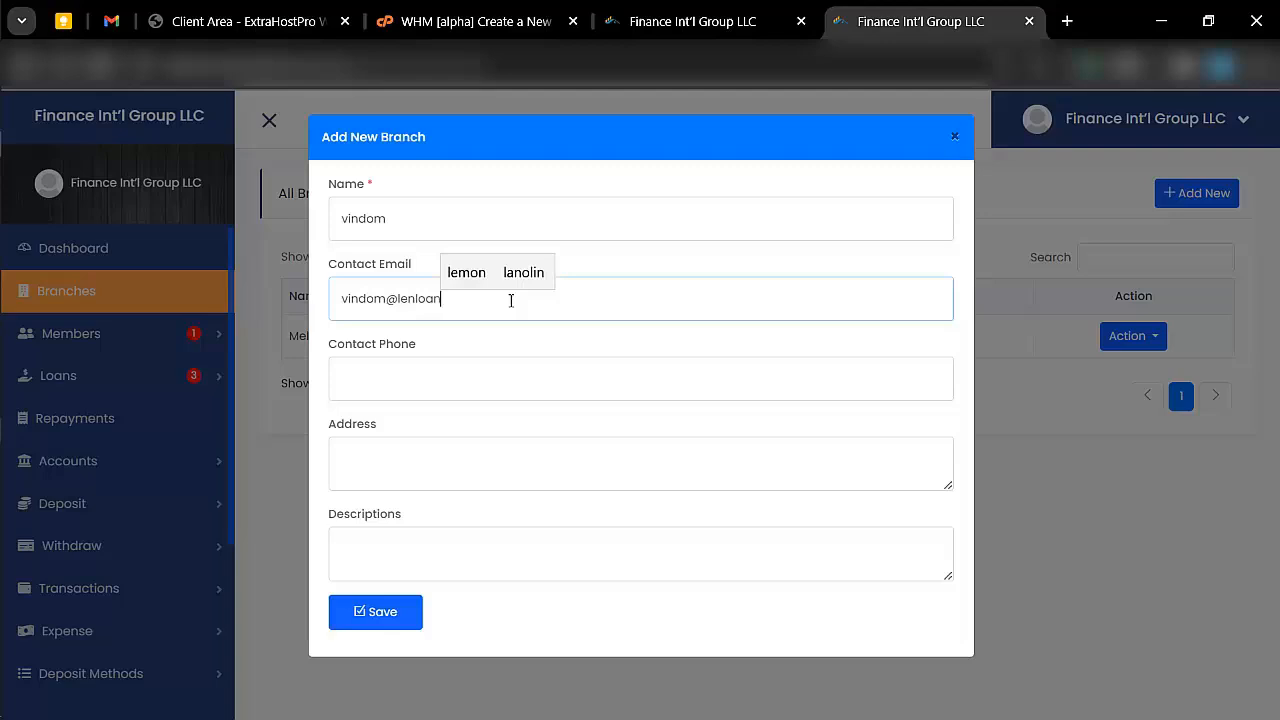
- Enter the new branch's contact phone number and fill its address from the second saved street address
click(428, 390)
text(23456)
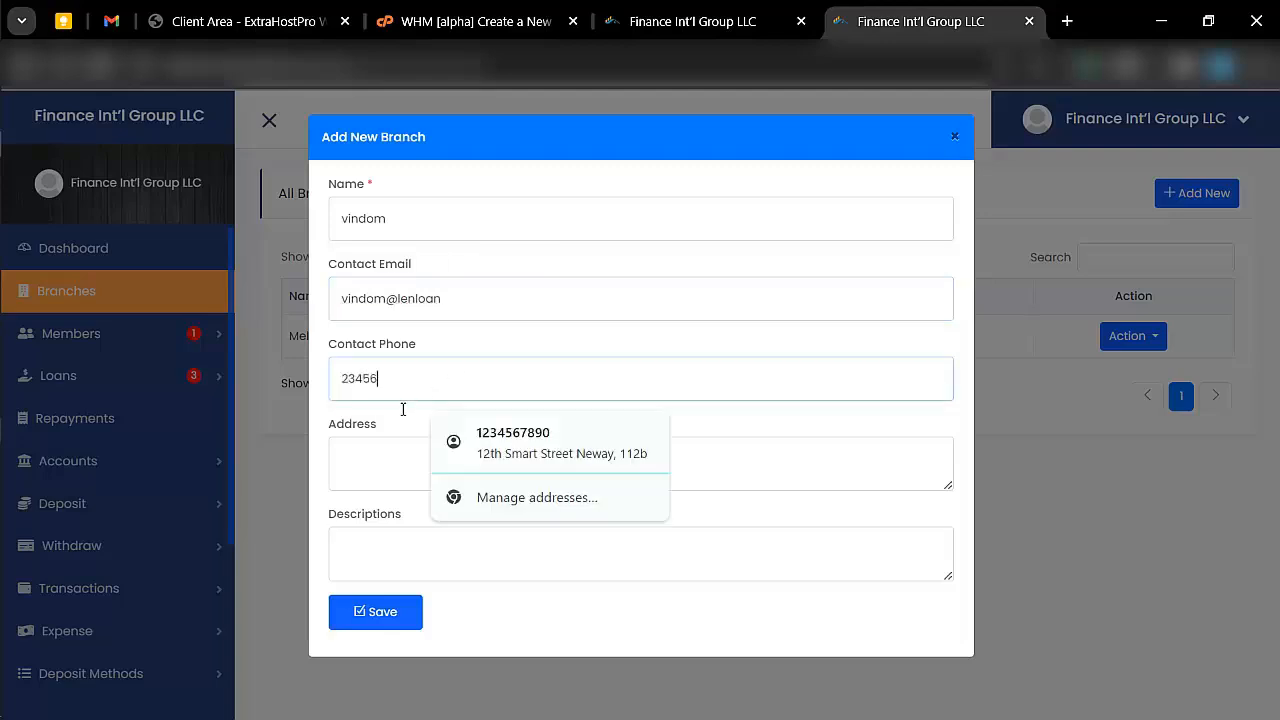
click(363, 463)
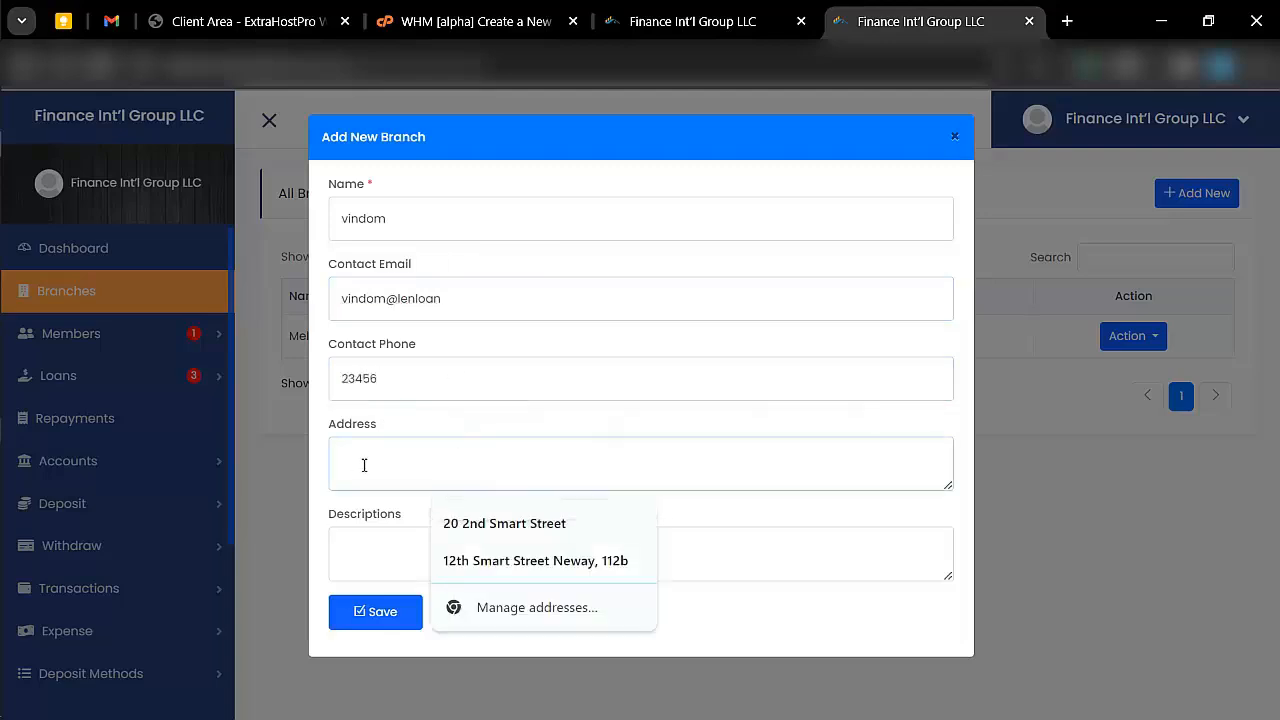
click(478, 563)
- Describe the branch as "This is a new branch", save it and dismiss the empty branch form
click(406, 534)
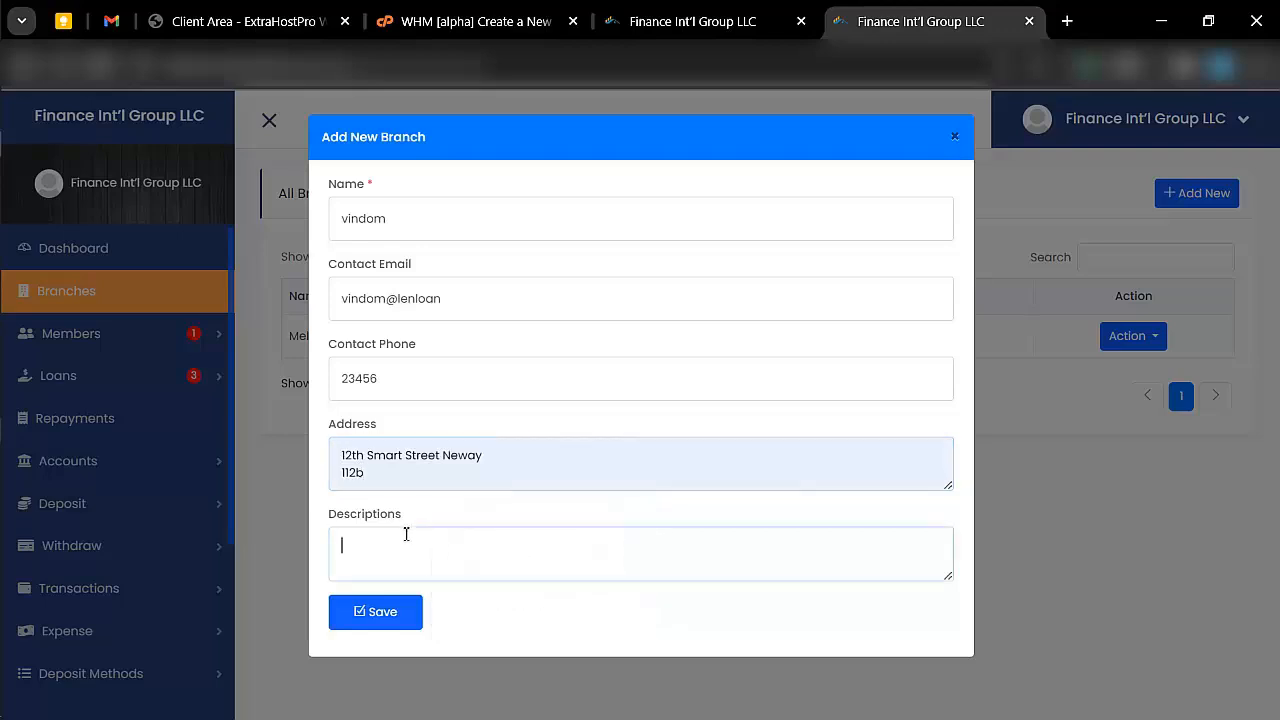
text(This is a new branch)
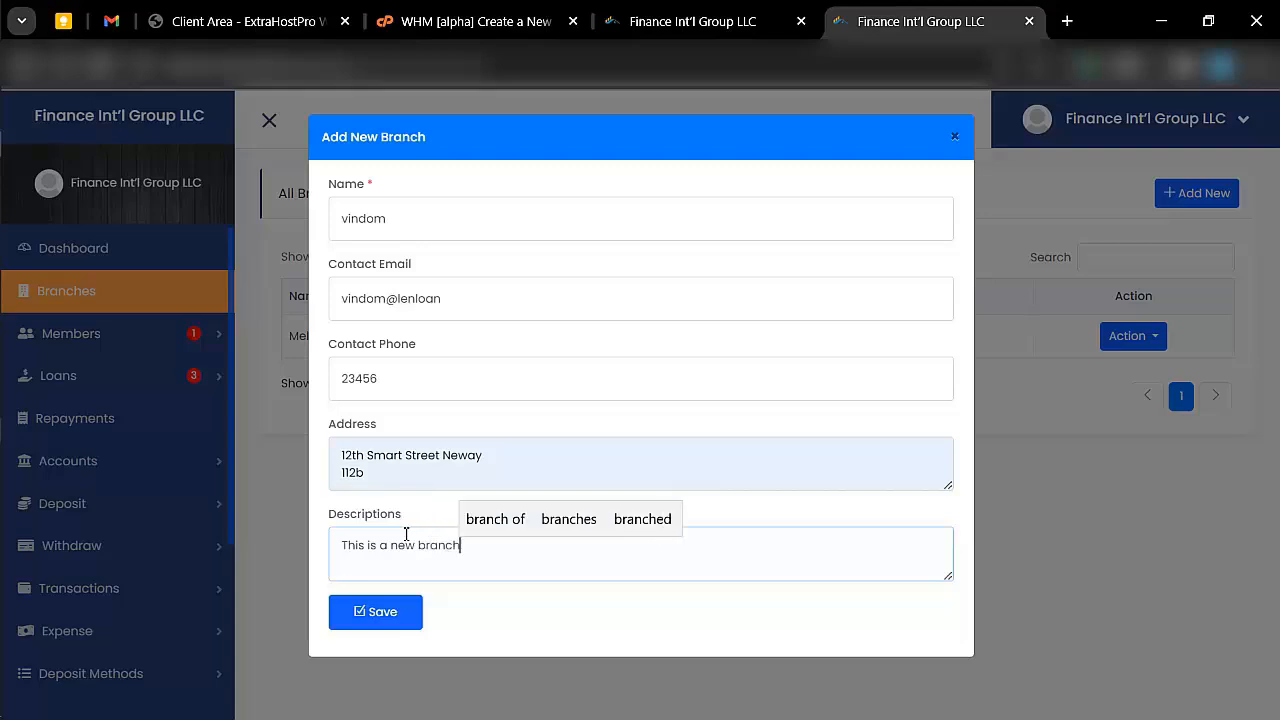
click(370, 611)
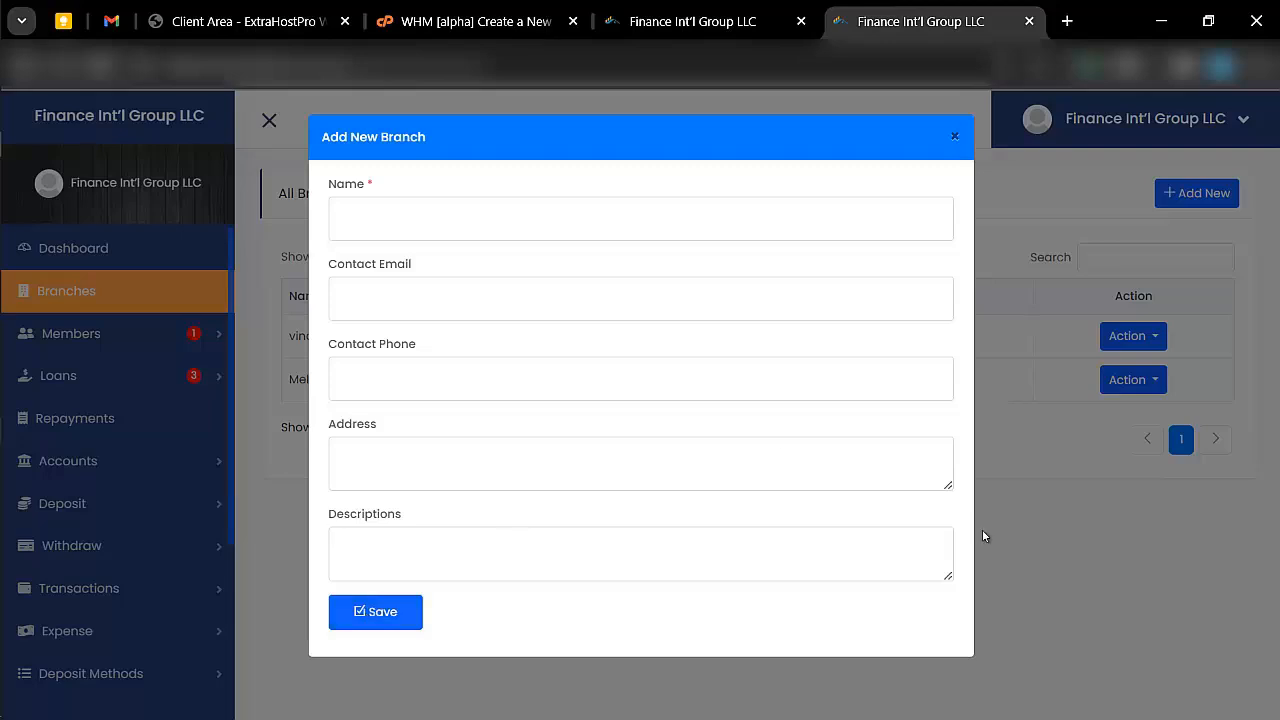
click(1045, 525)
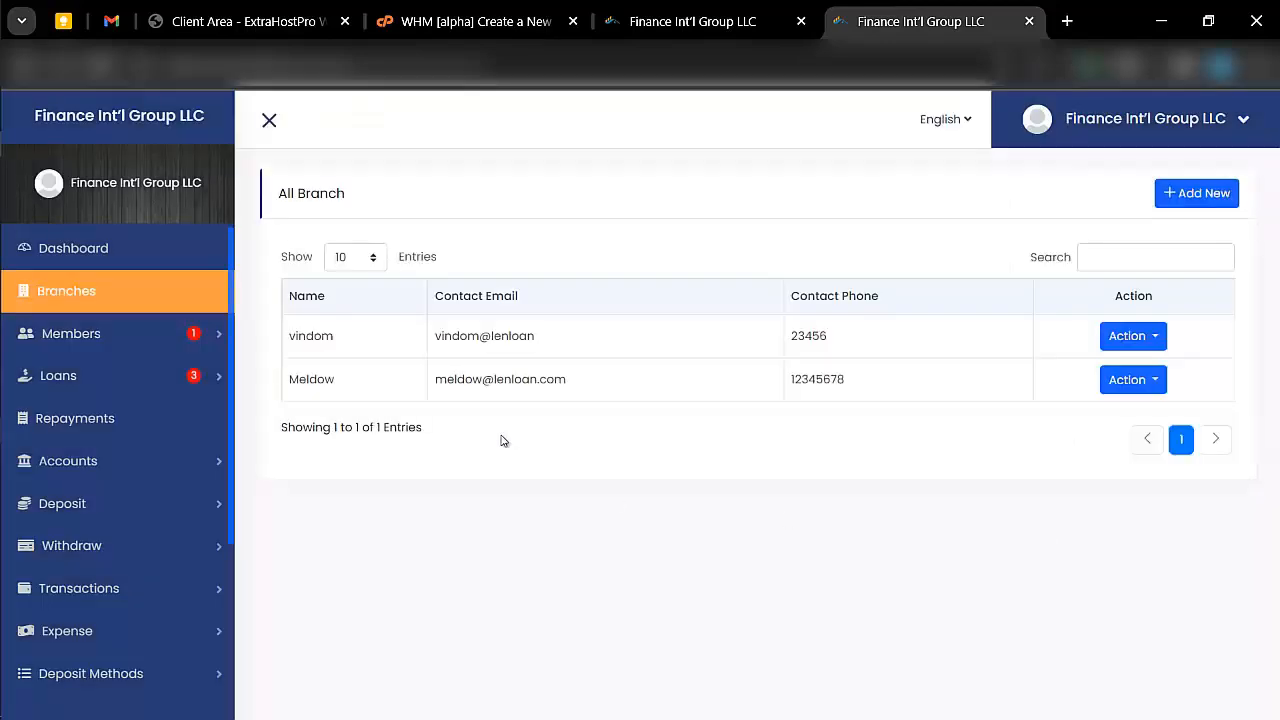
- Open the pending member requests and read through the applicant's member details
click(214, 331)
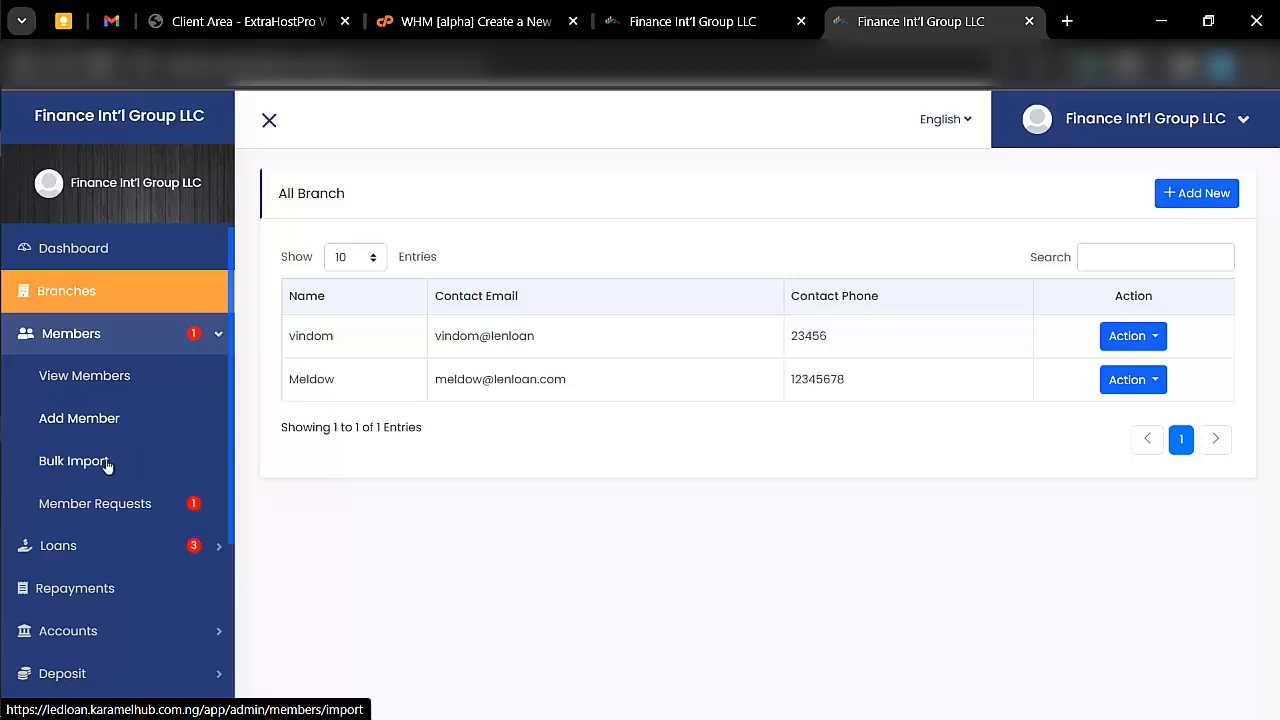
click(148, 507)
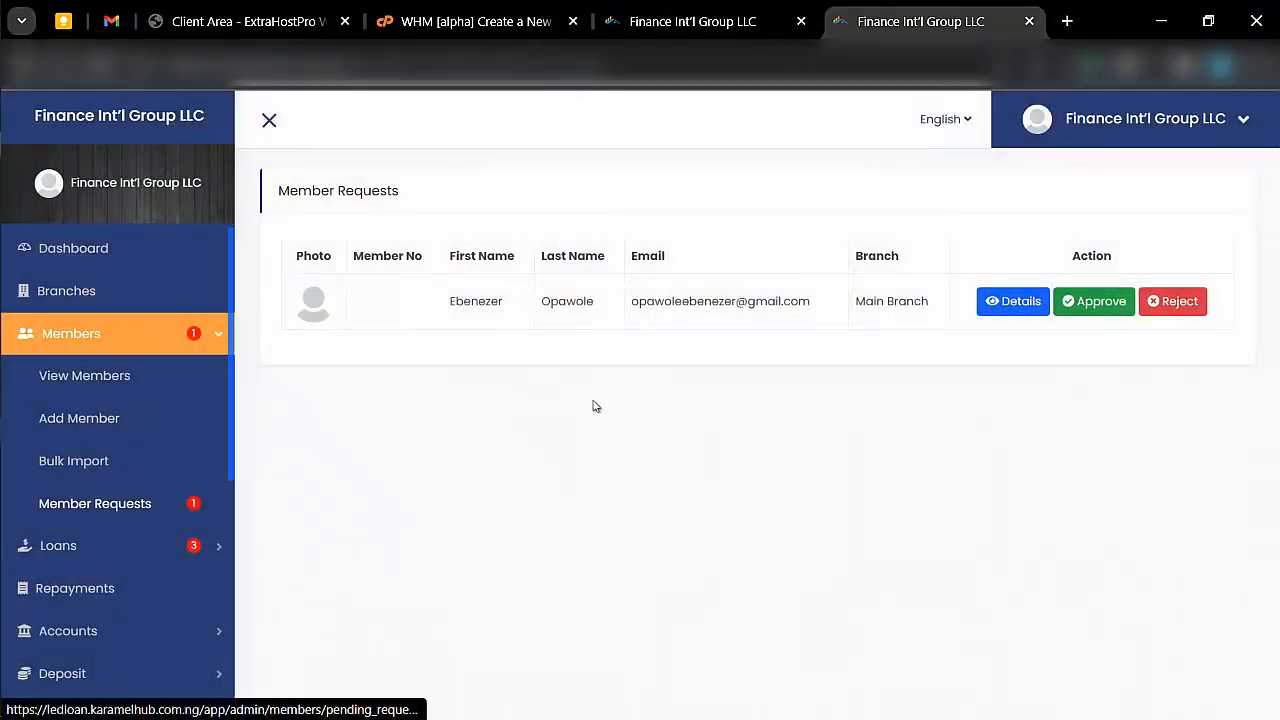
click(983, 307)
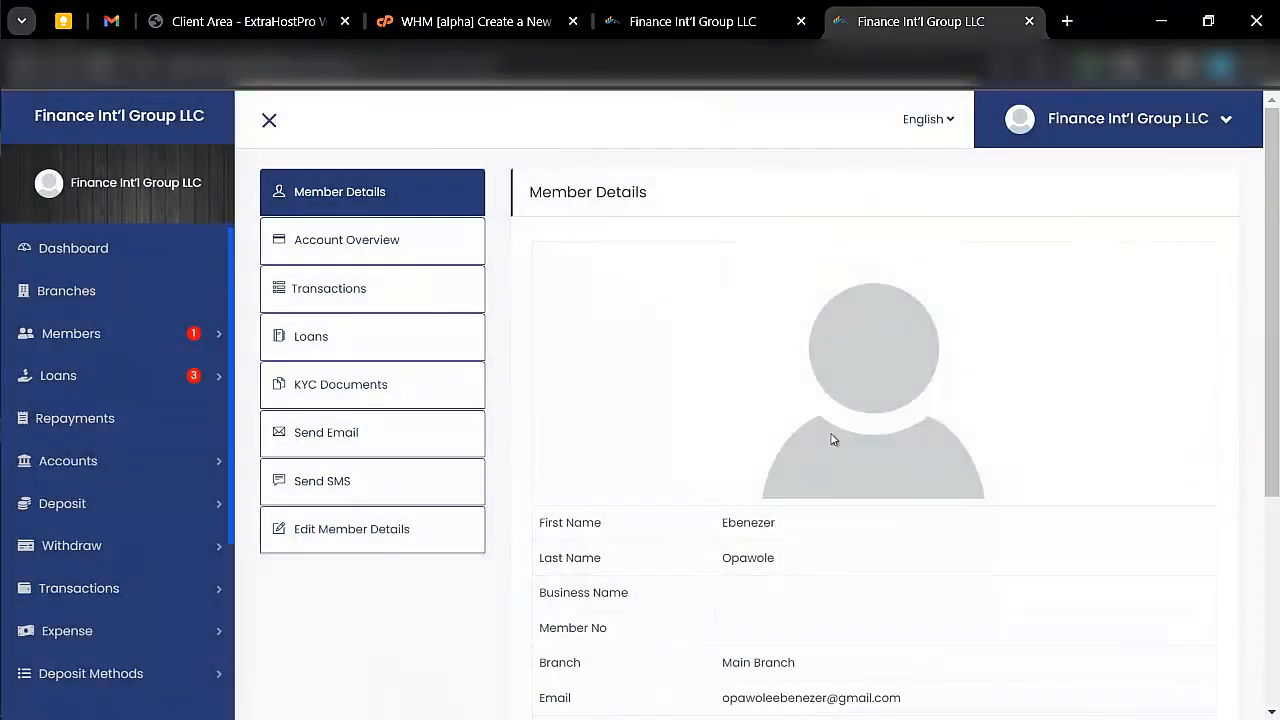
scroll(830, 439, down, 3)
scroll(830, 439, up, 4)
- Open the member list and read through the full profile details of the Main Branch member
click(204, 330)
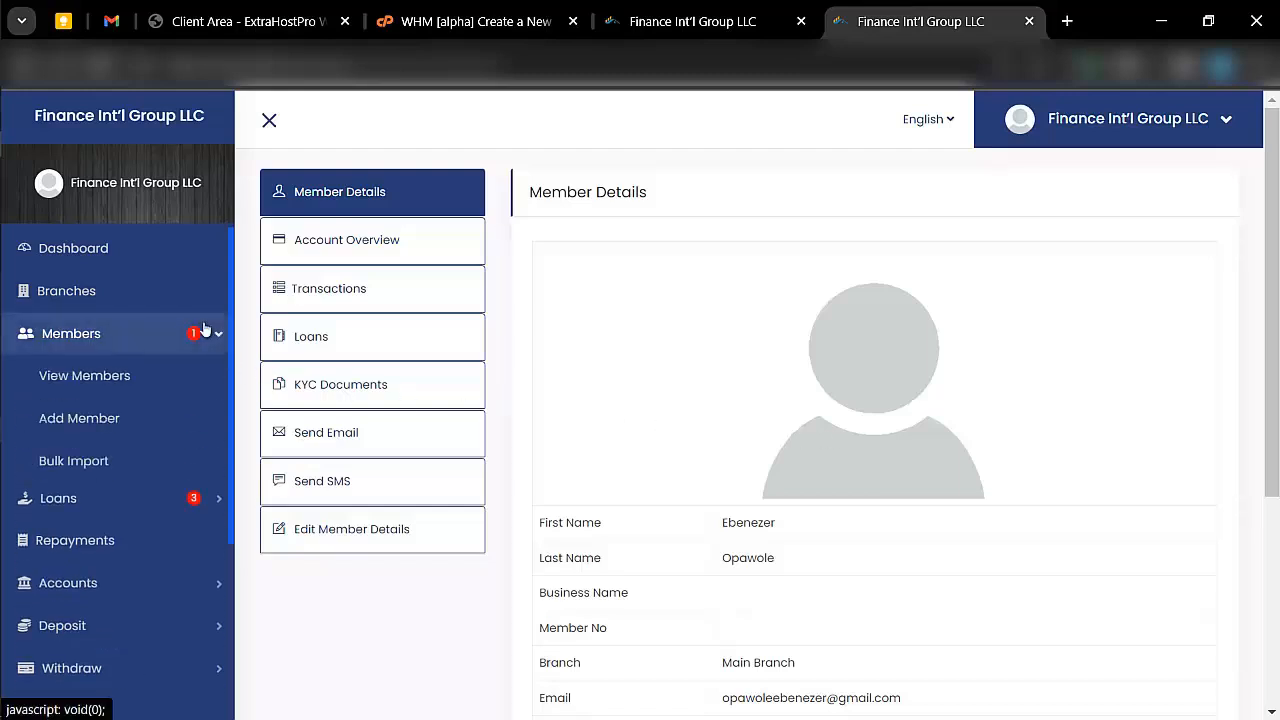
click(118, 375)
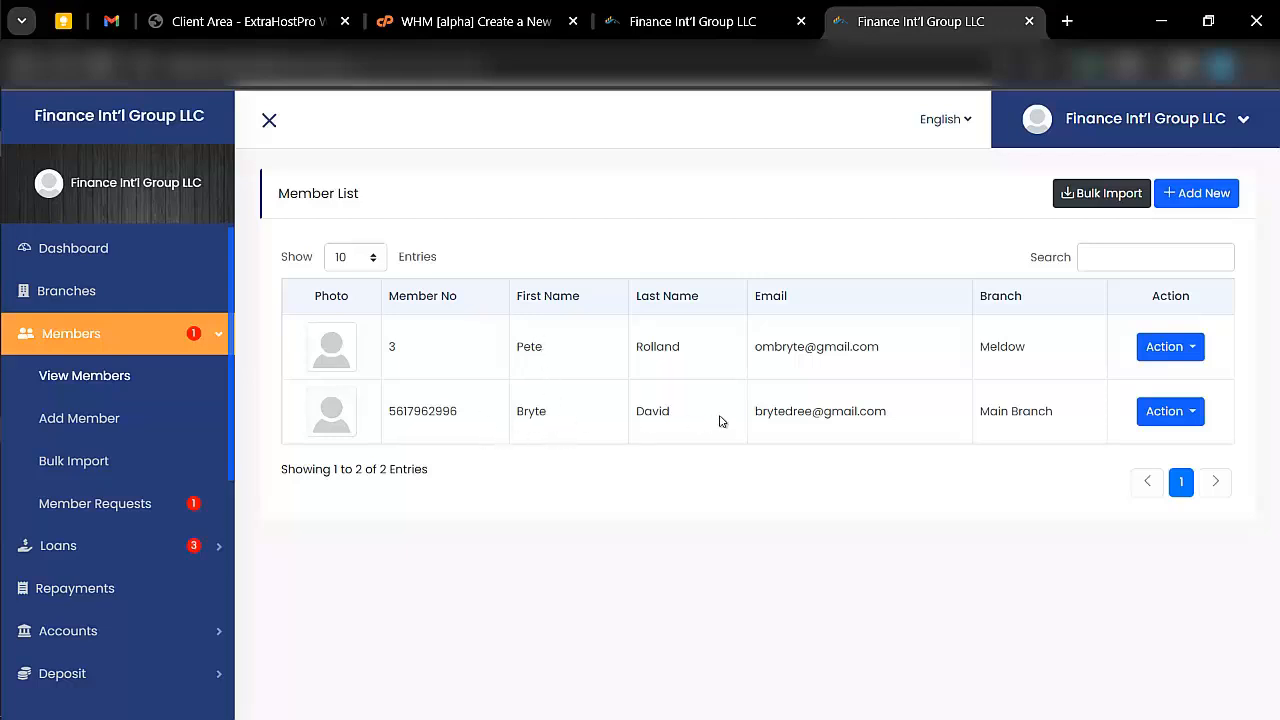
click(1190, 412)
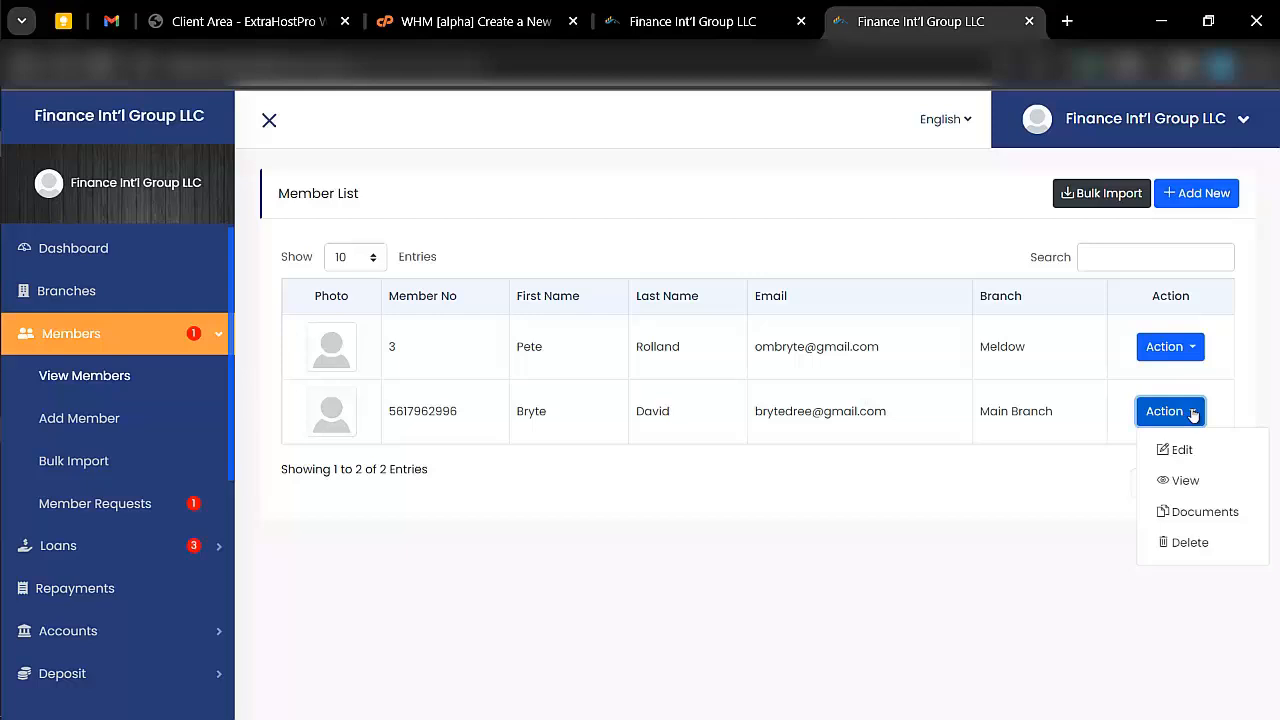
click(1184, 482)
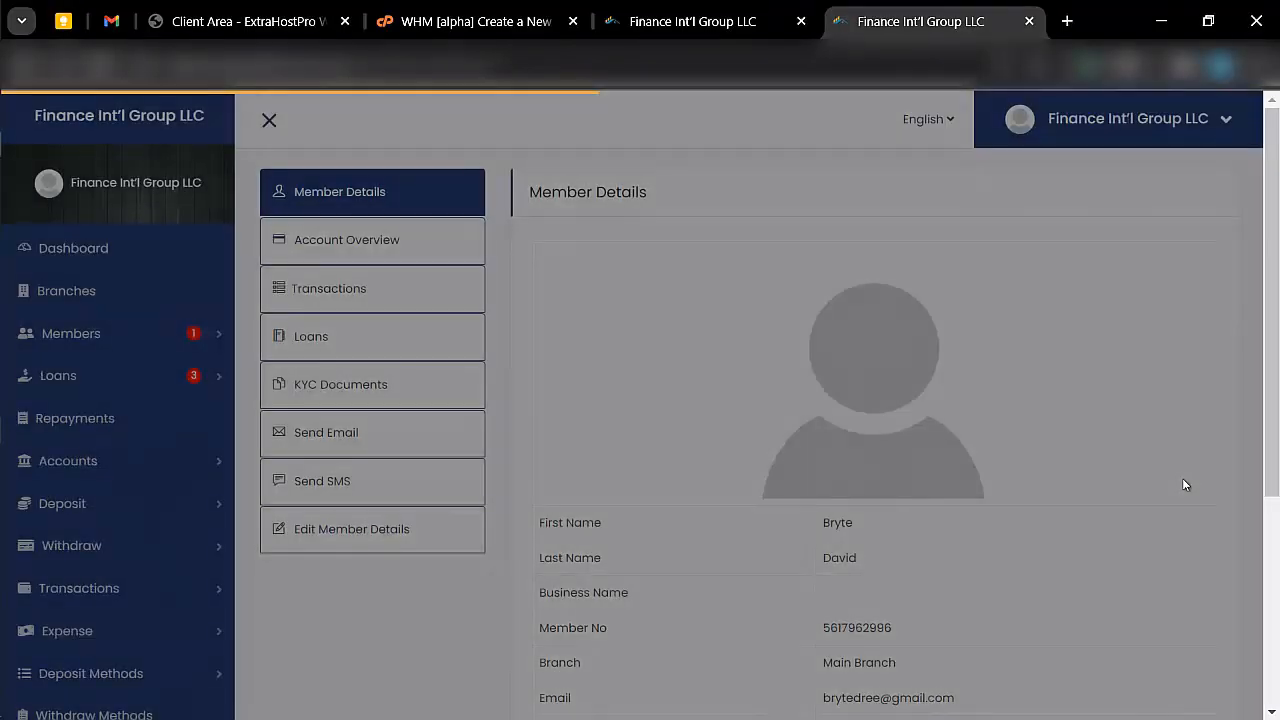
scroll(1185, 485, down, 2)
key(alt+Tab)
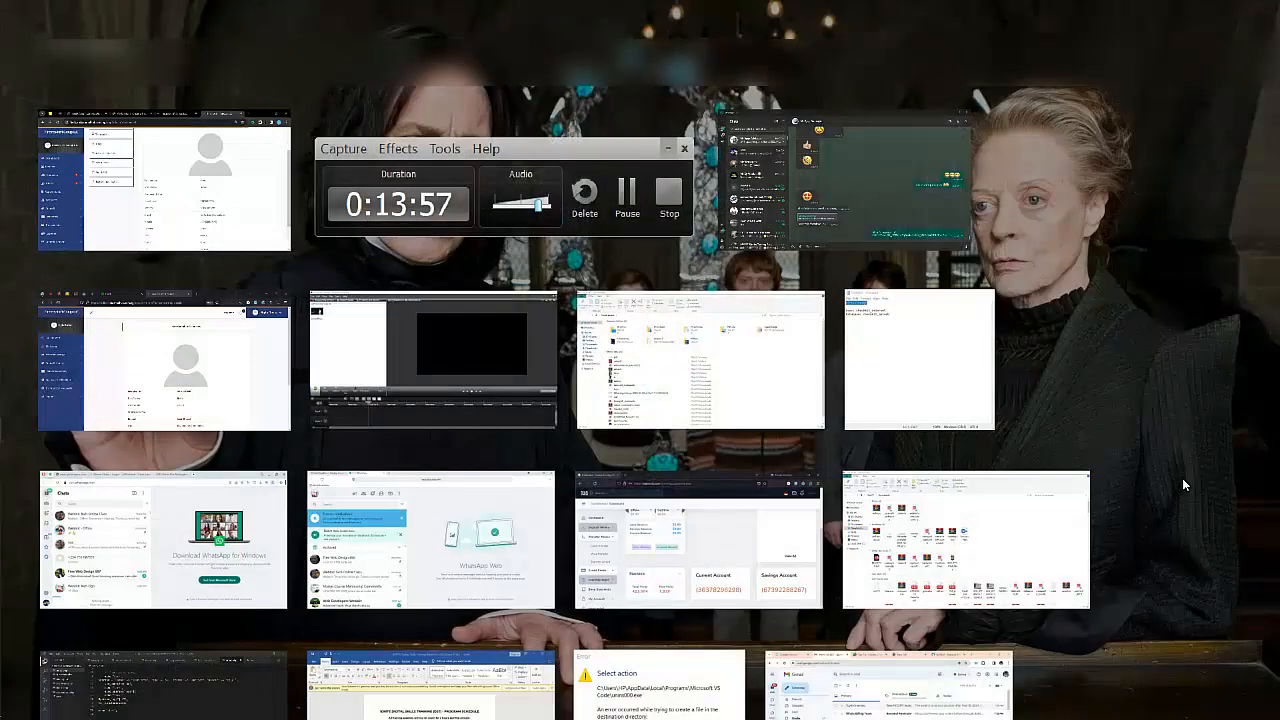
click(177, 188)
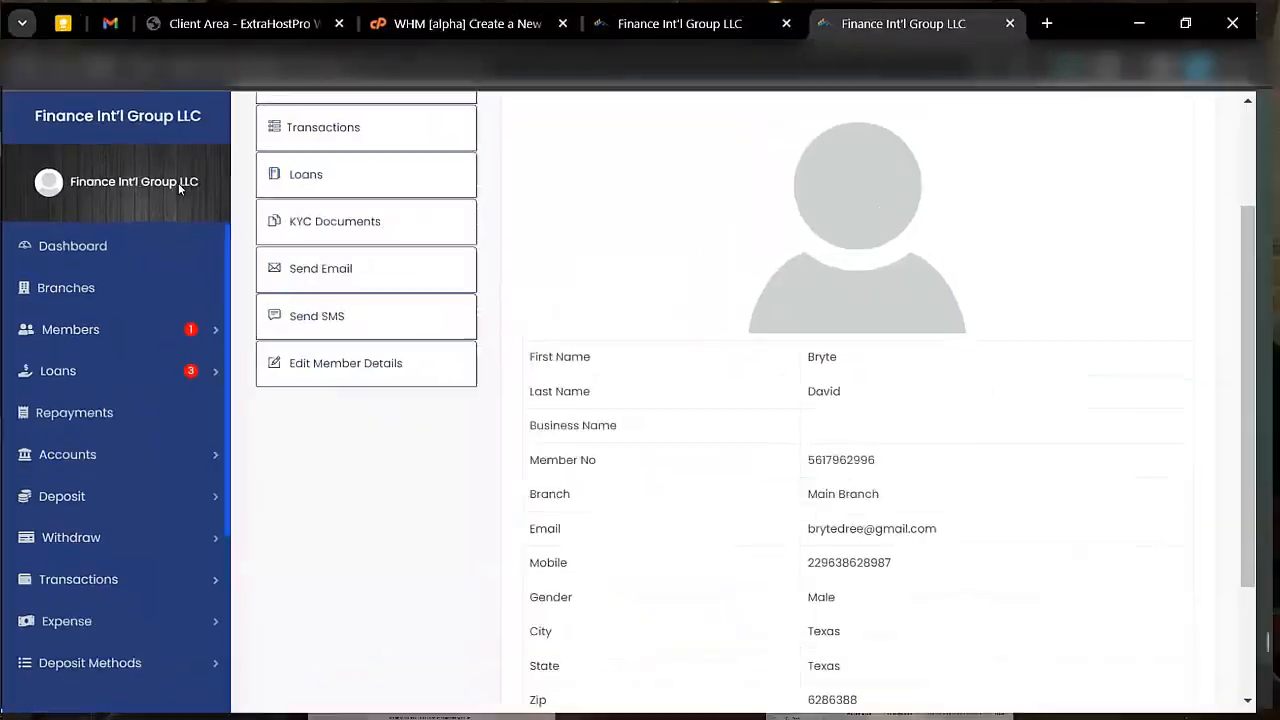
scroll(735, 459, down, 1)
scroll(735, 459, down, 1)
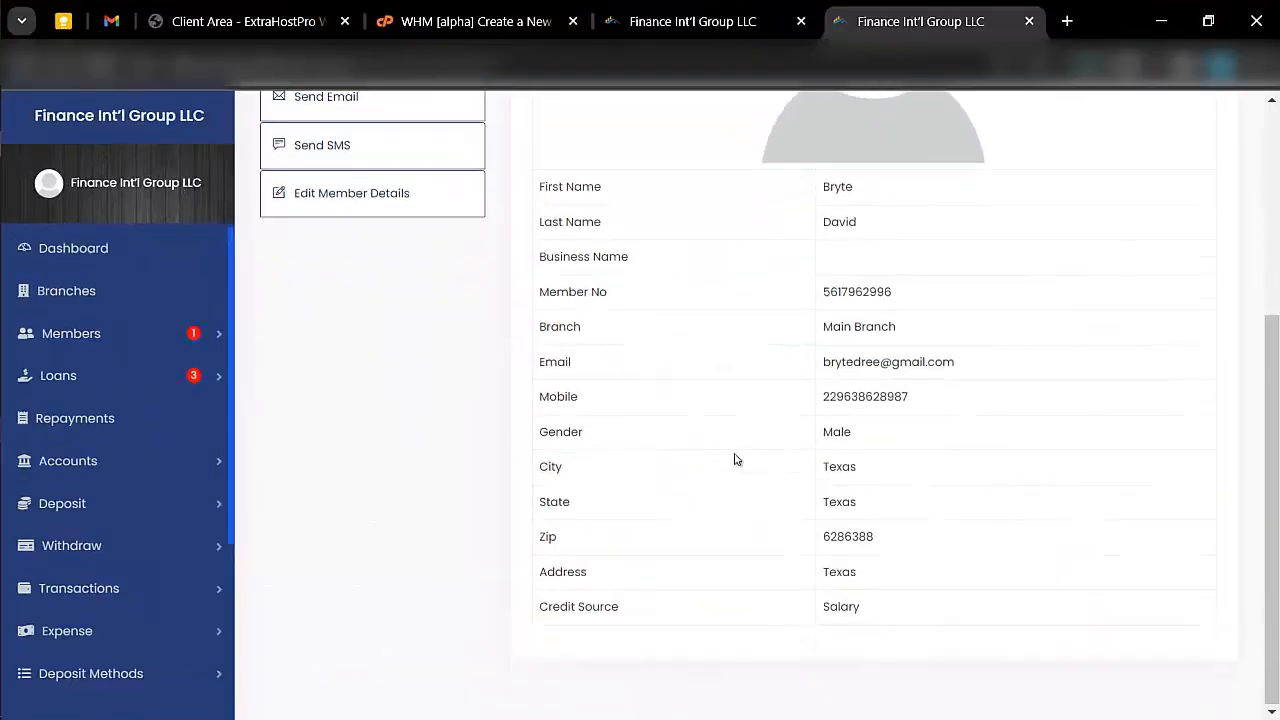
scroll(735, 459, up, 3)
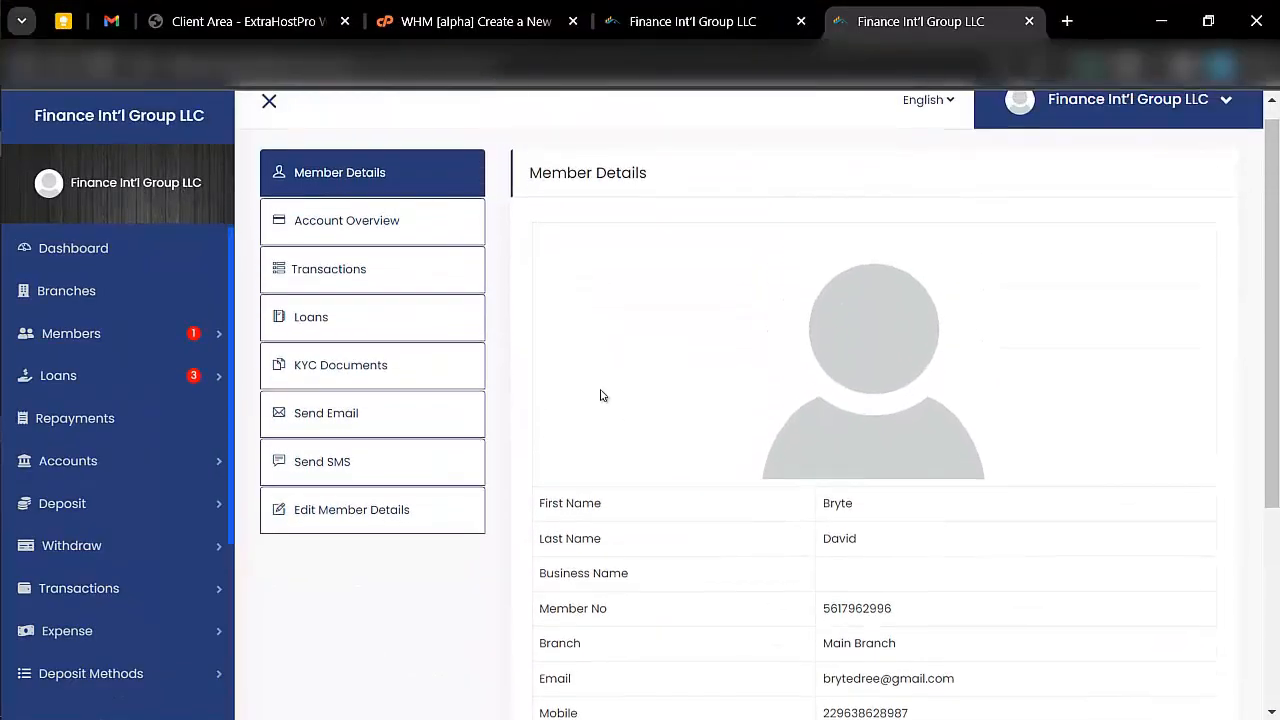
- Review the member's account overview, transactions and loans
click(368, 244)
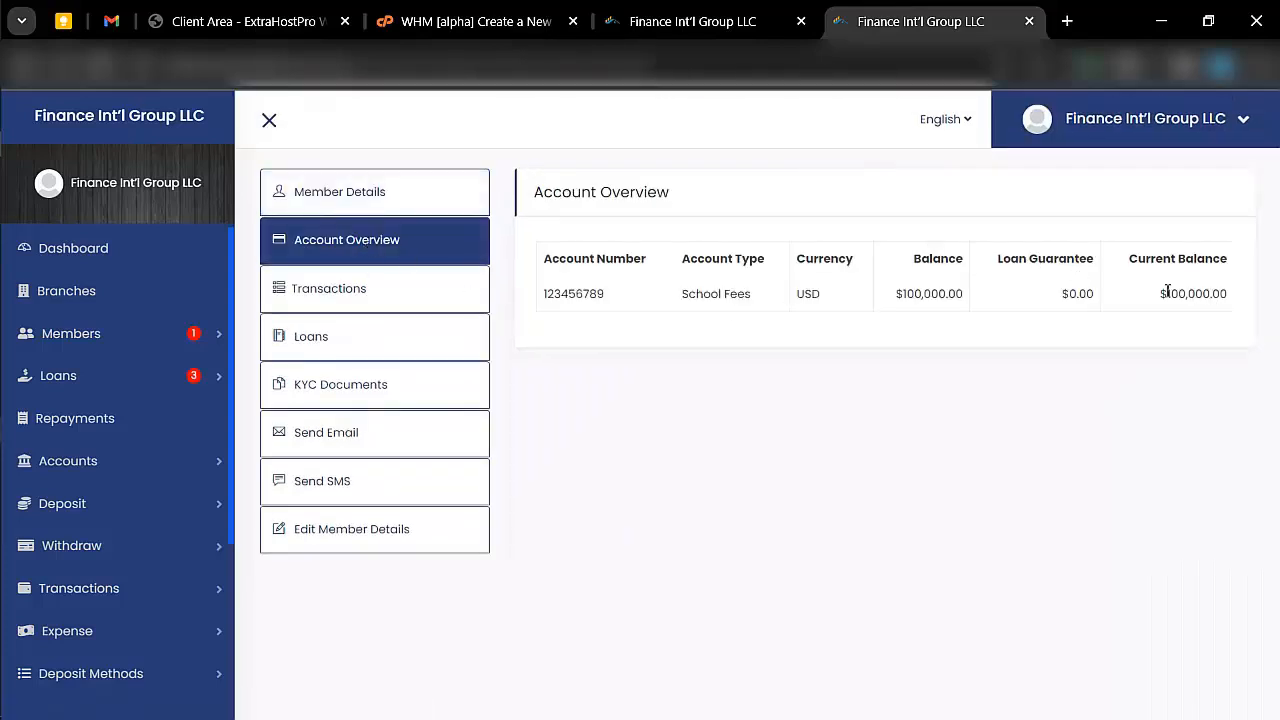
click(466, 294)
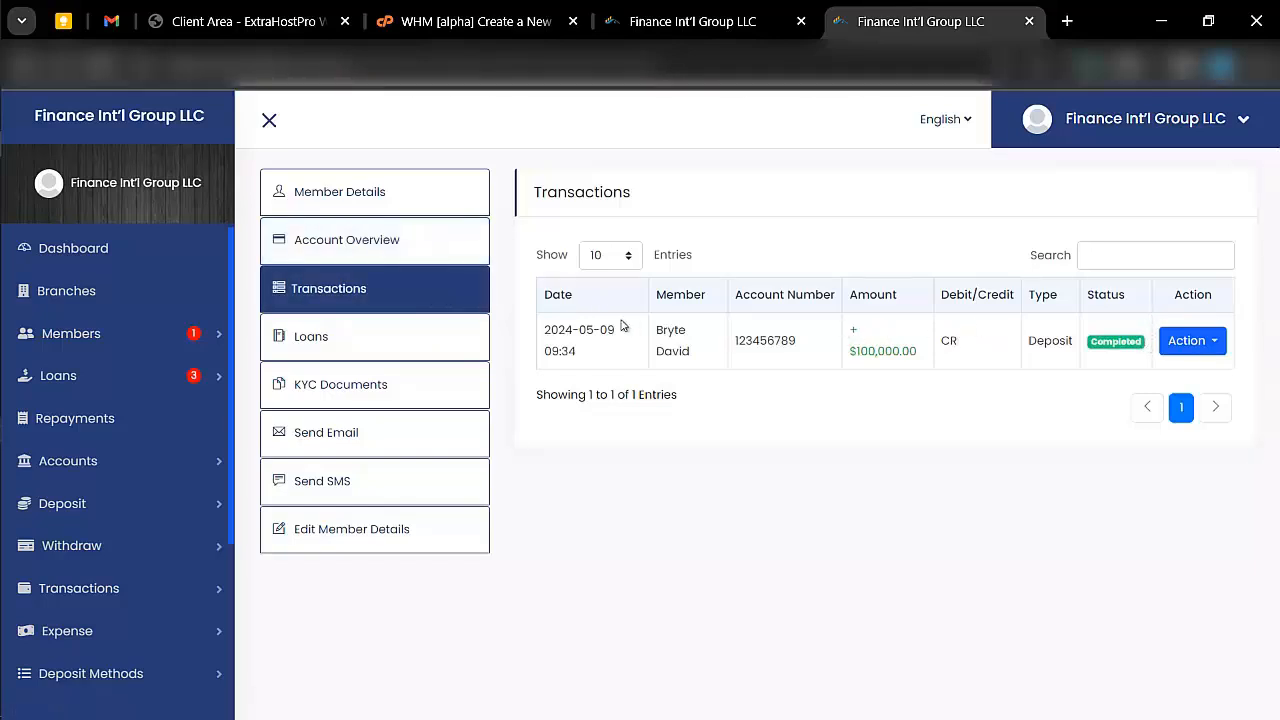
click(377, 355)
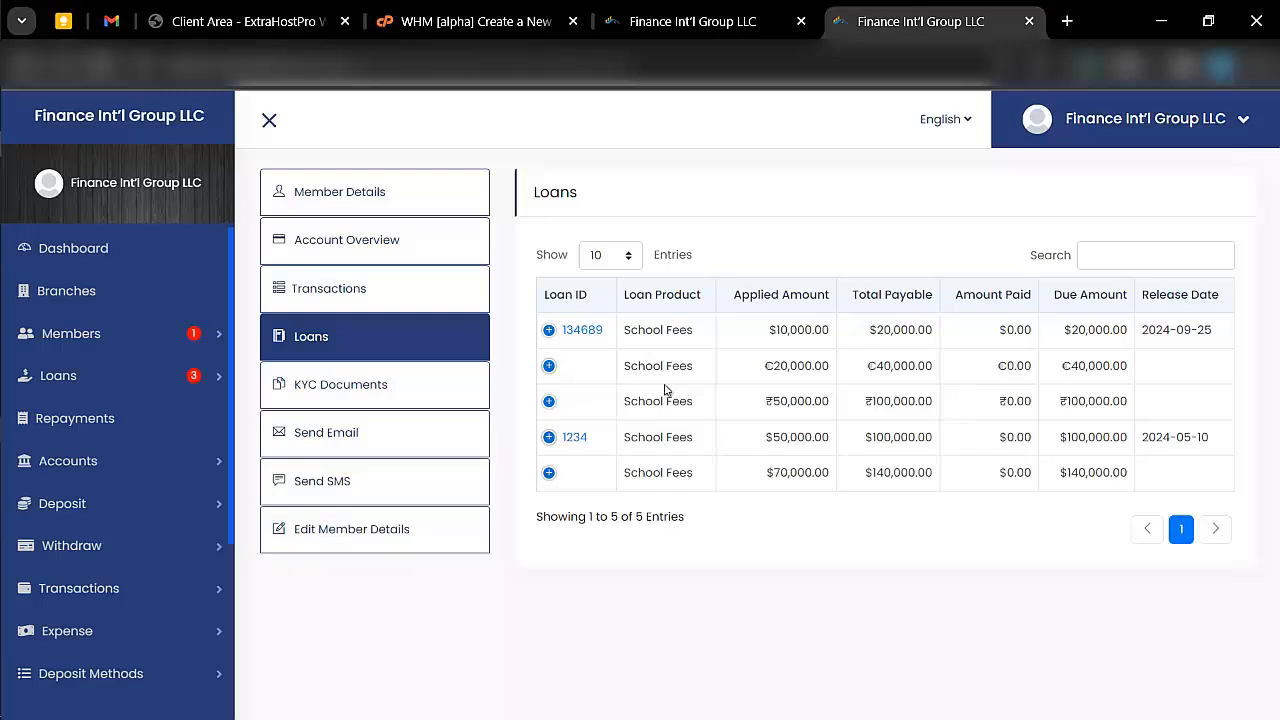
- Set the status of the member's passport KYC document submitted on 09 May, 2024 to Verify(Approve) and save the update
click(379, 385)
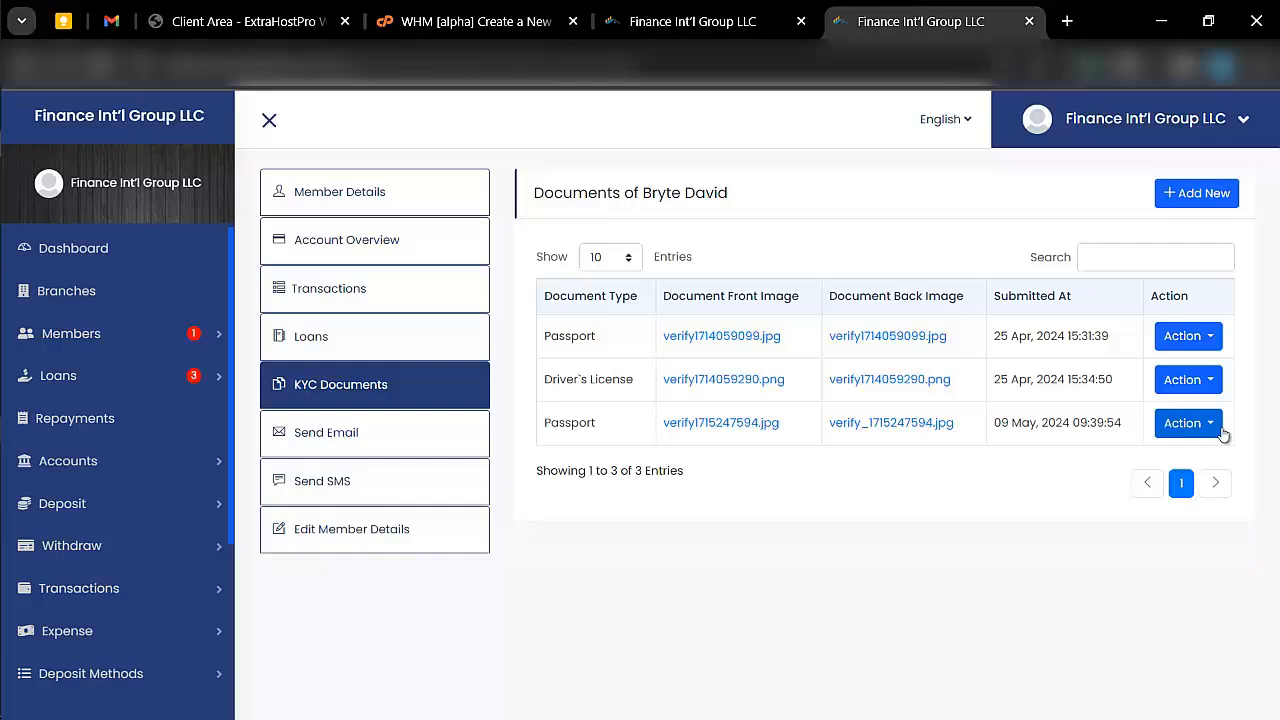
click(1221, 432)
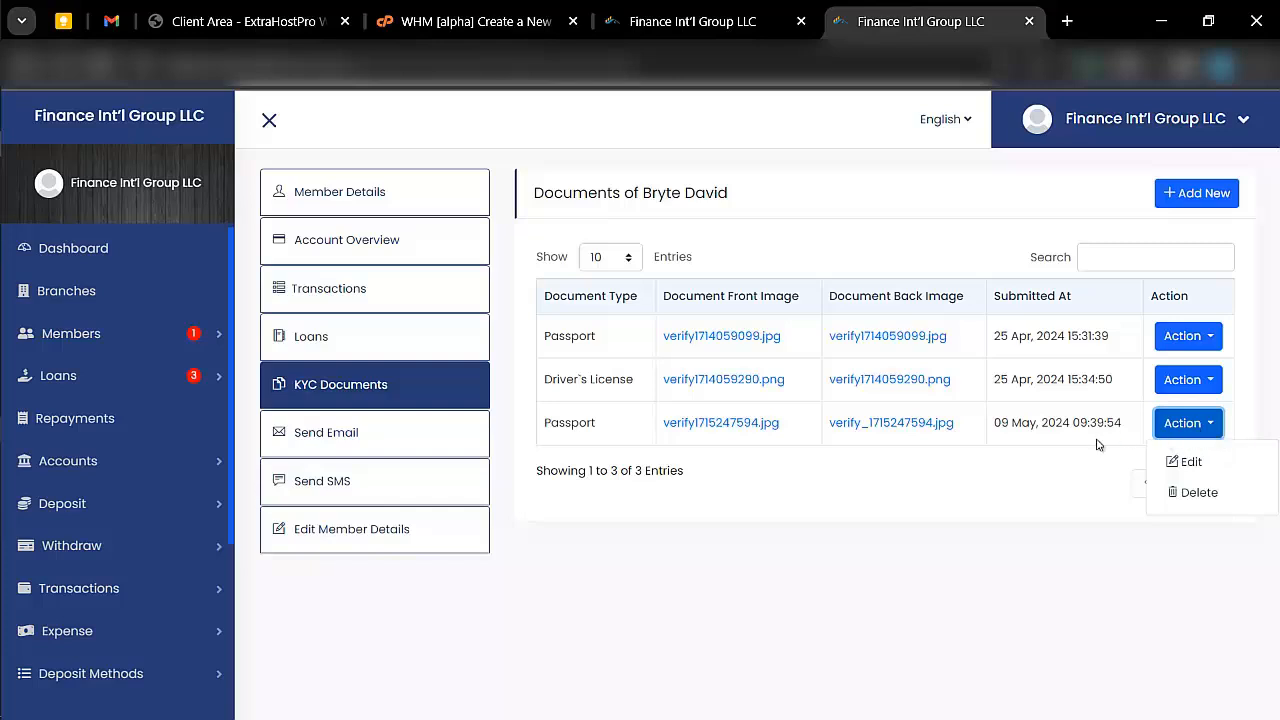
click(1190, 461)
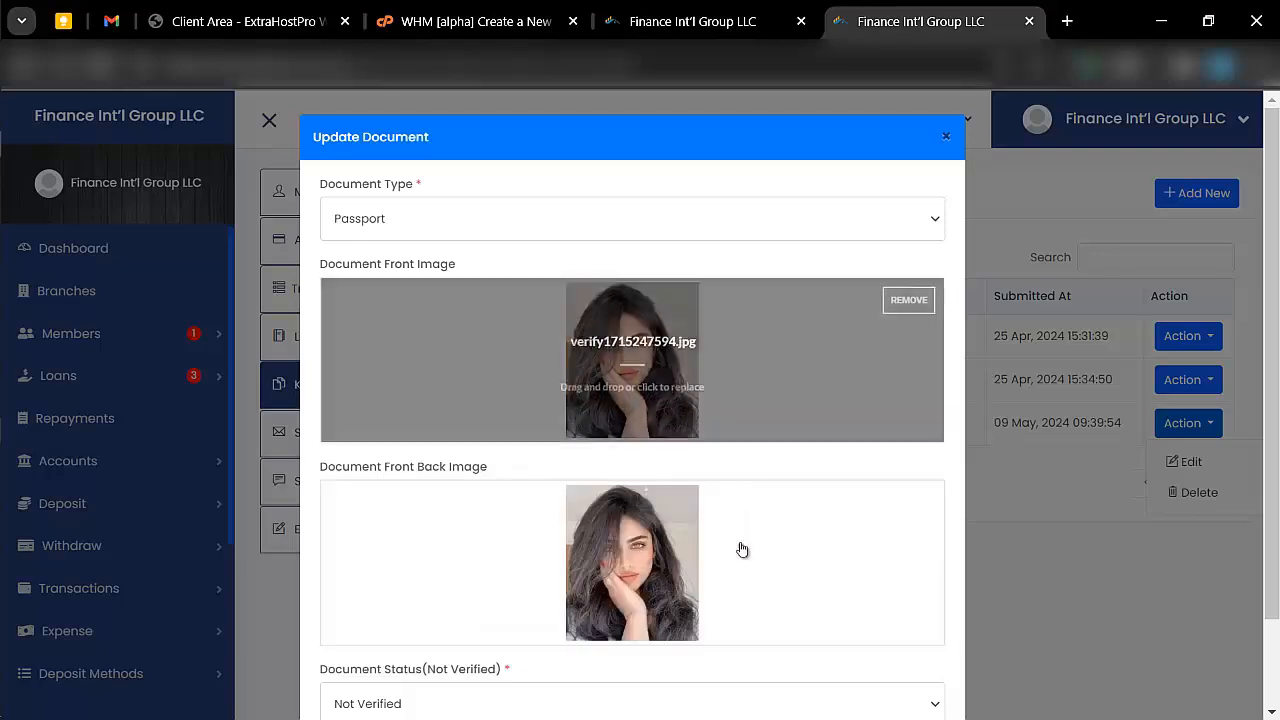
scroll(740, 549, down, 1)
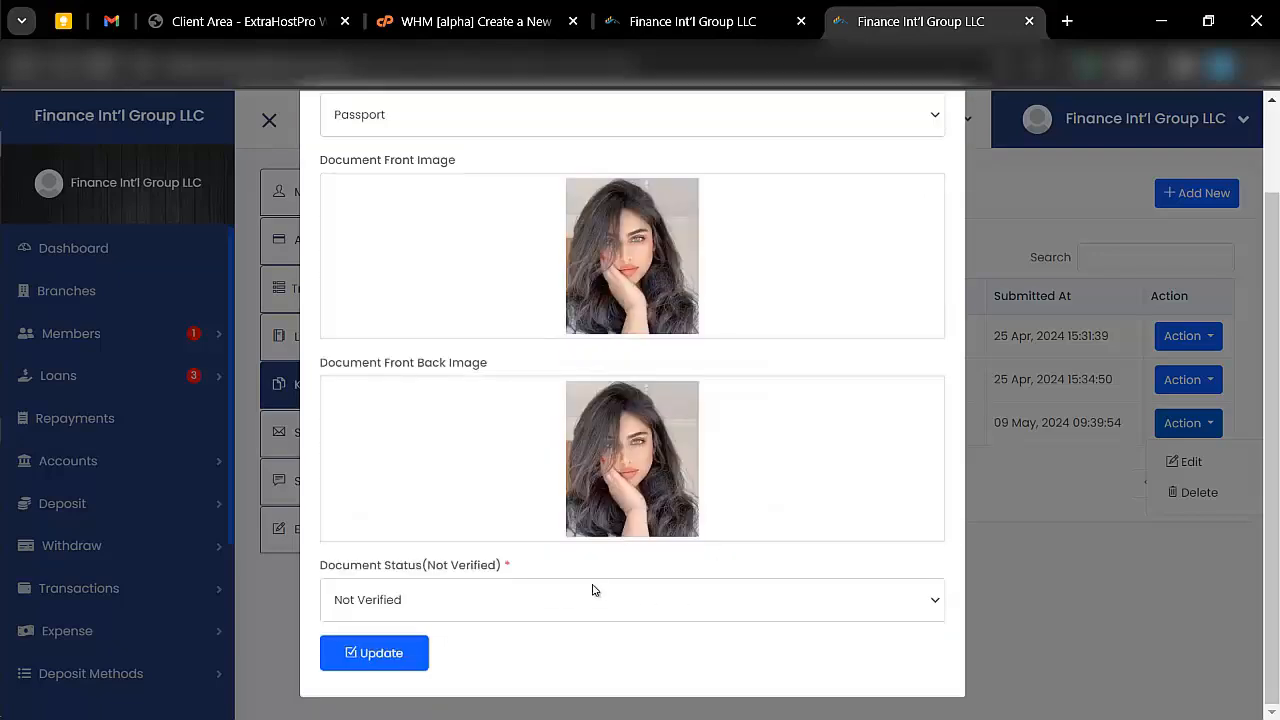
click(592, 590)
click(561, 650)
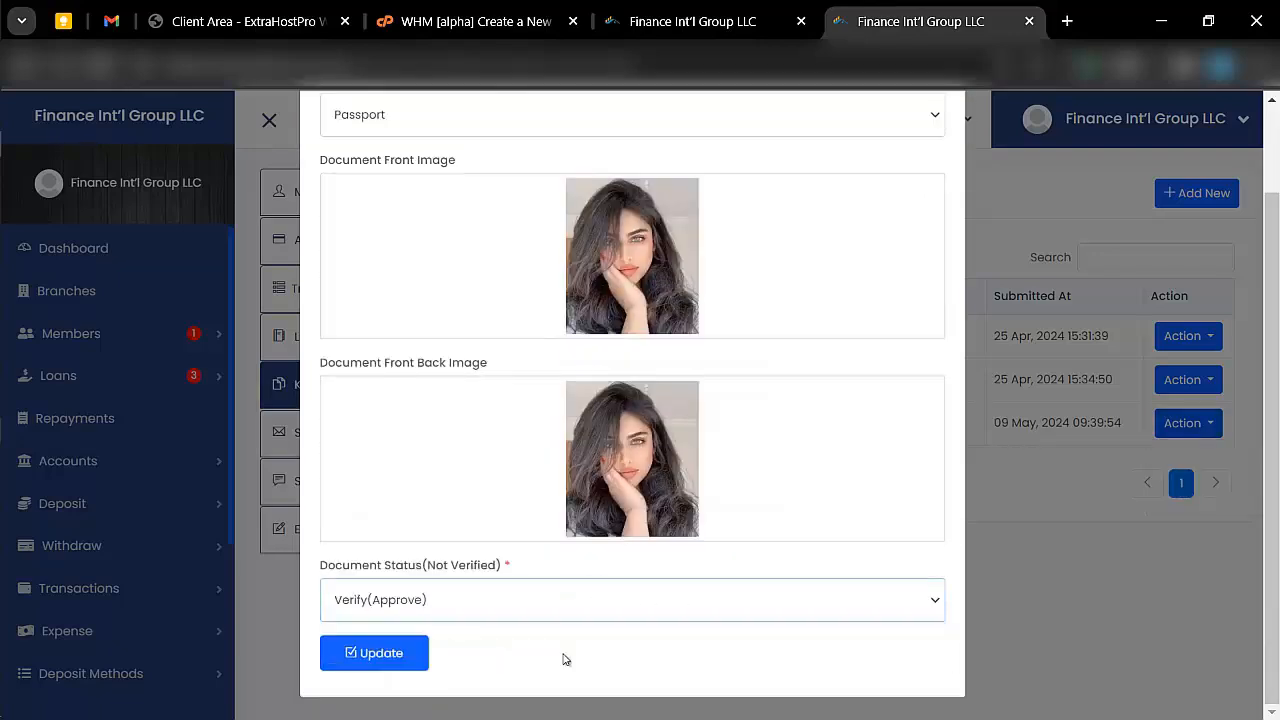
click(404, 657)
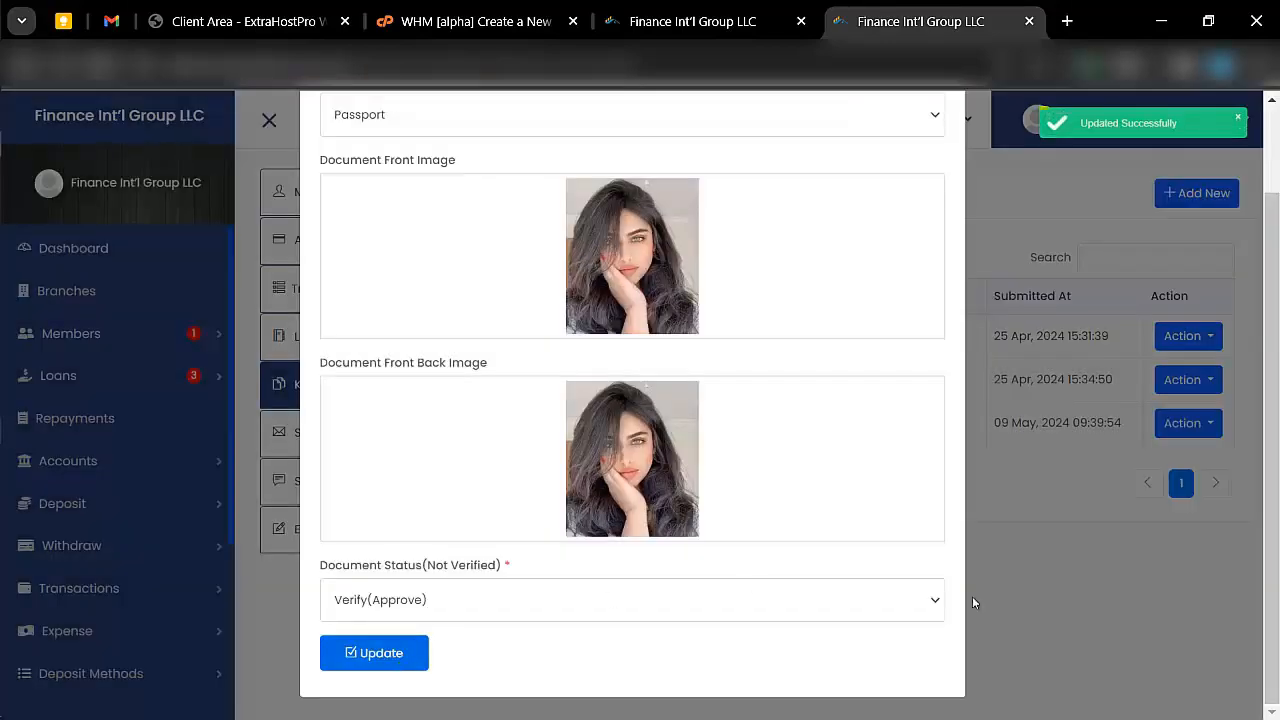
click(1063, 613)
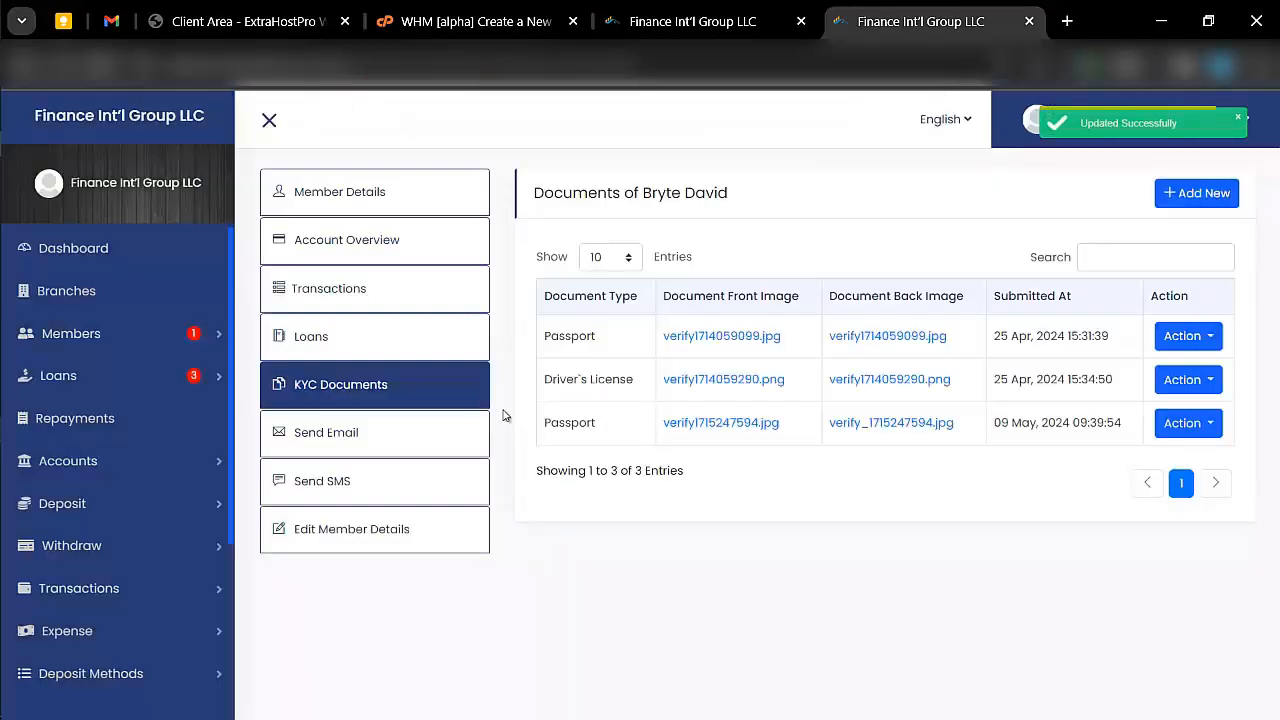
- Look over the forms for sending the member an email and an SMS
click(340, 438)
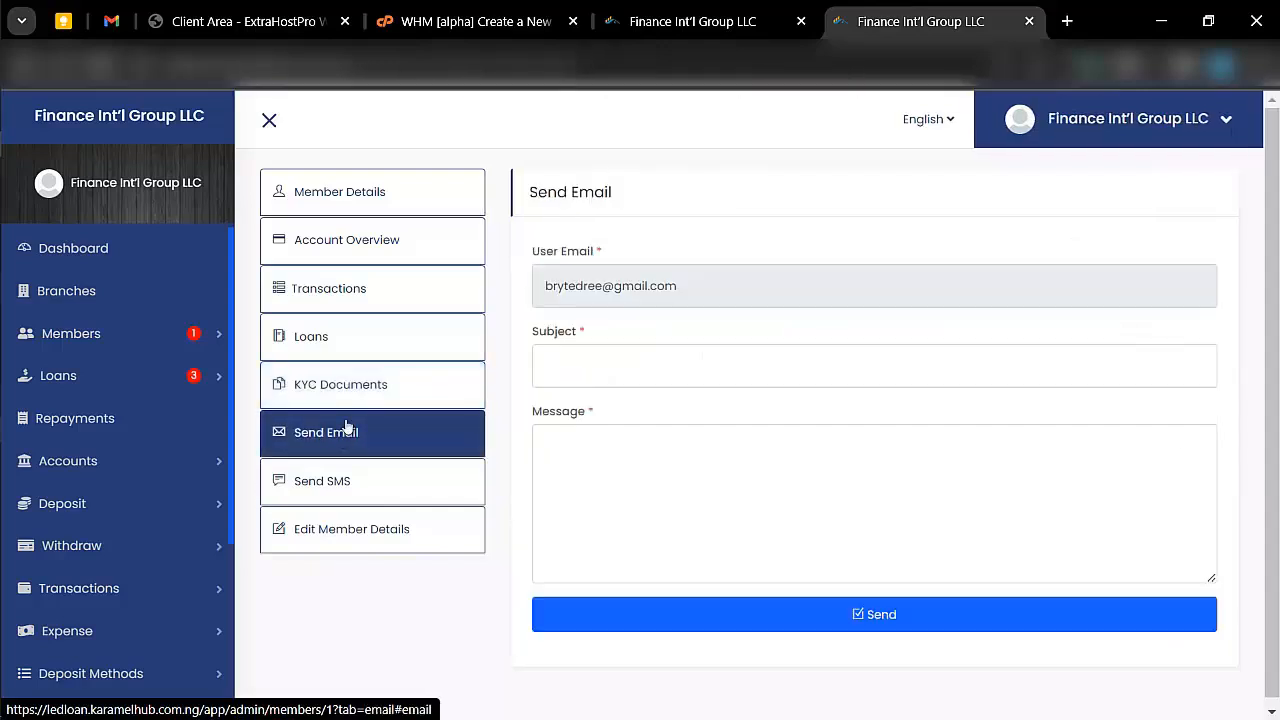
click(602, 354)
click(606, 449)
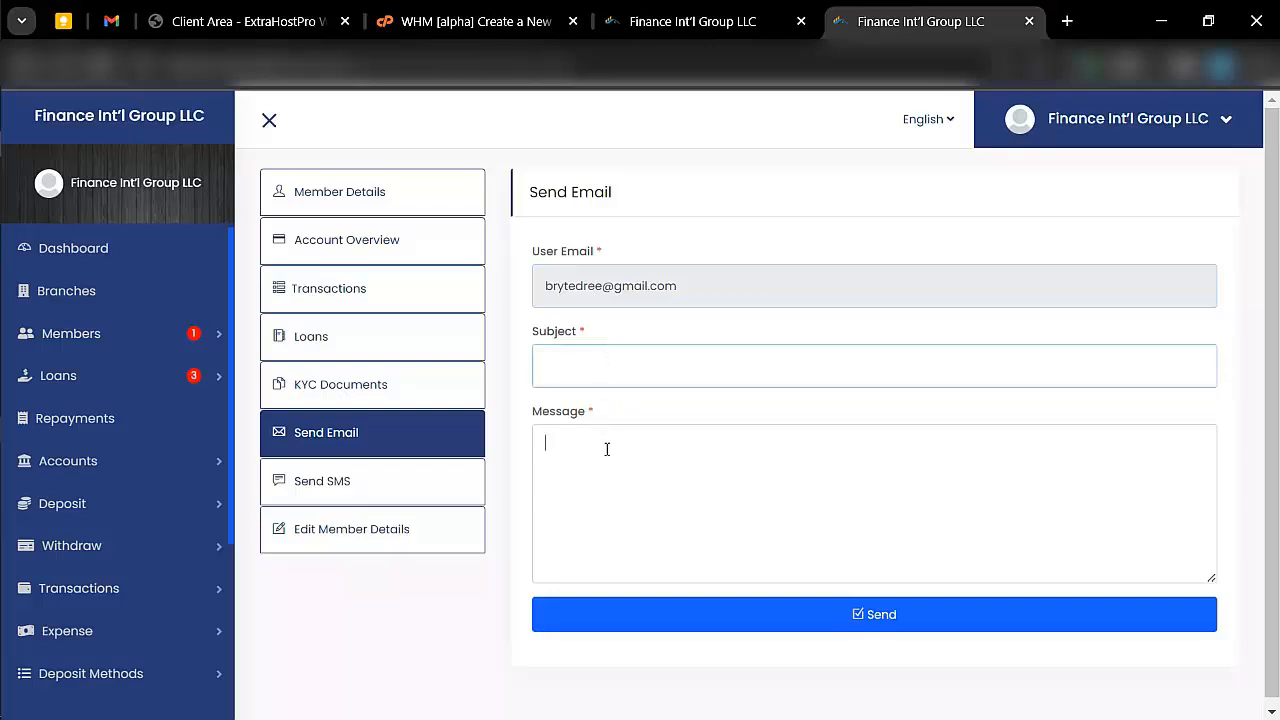
click(388, 482)
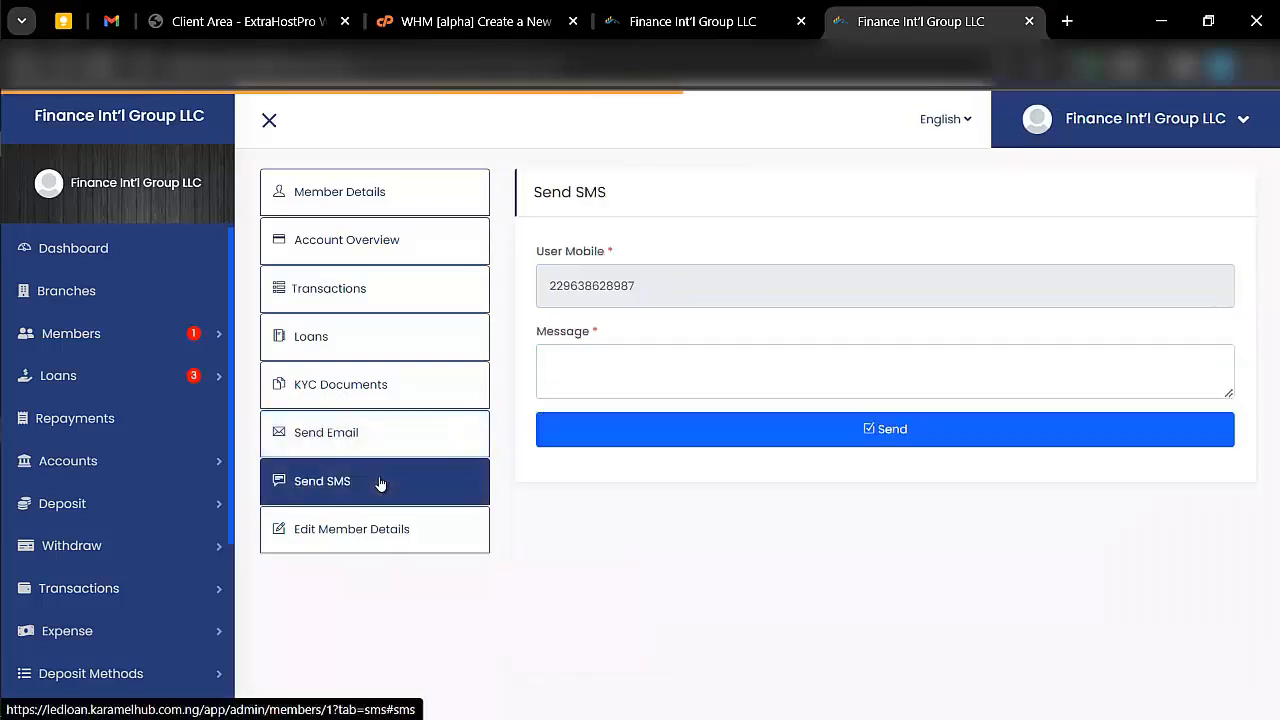
click(636, 355)
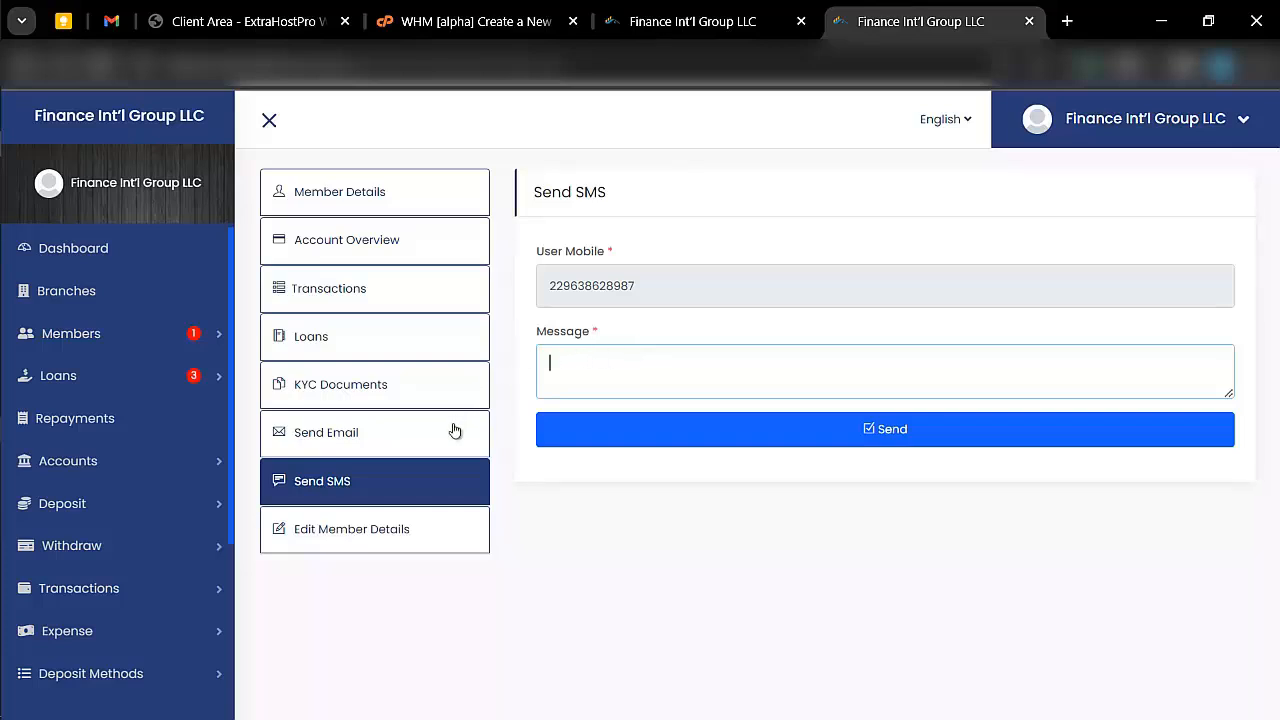
- Open the member's details for editing and examine the personal information, login details and photo fields
click(403, 528)
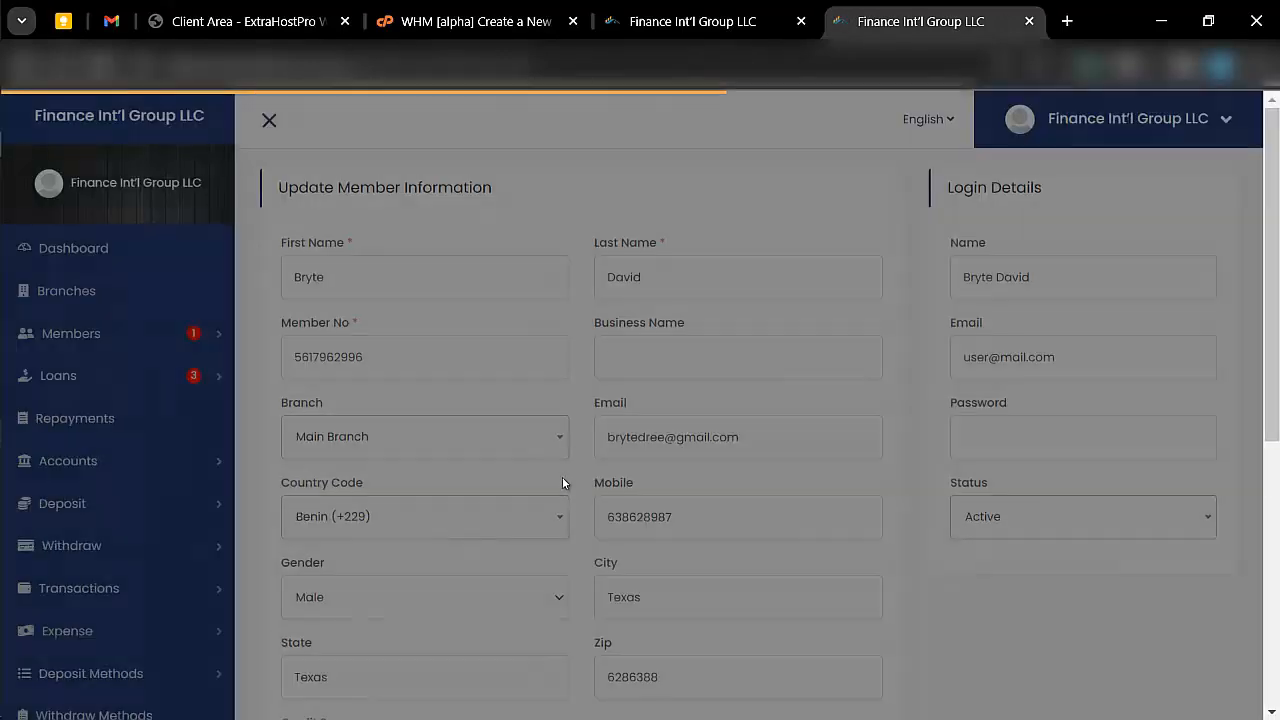
scroll(562, 480, down, 1)
scroll(562, 483, up, 1)
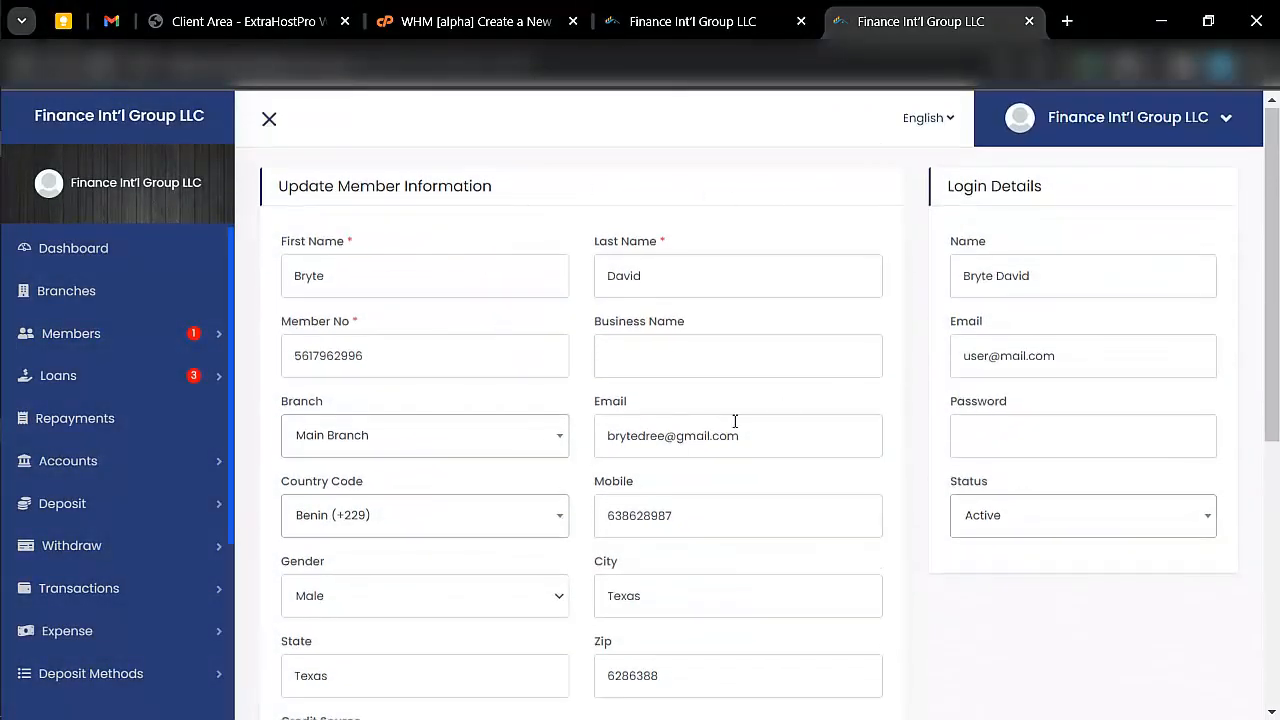
scroll(681, 448, down, 1)
scroll(681, 448, down, 3)
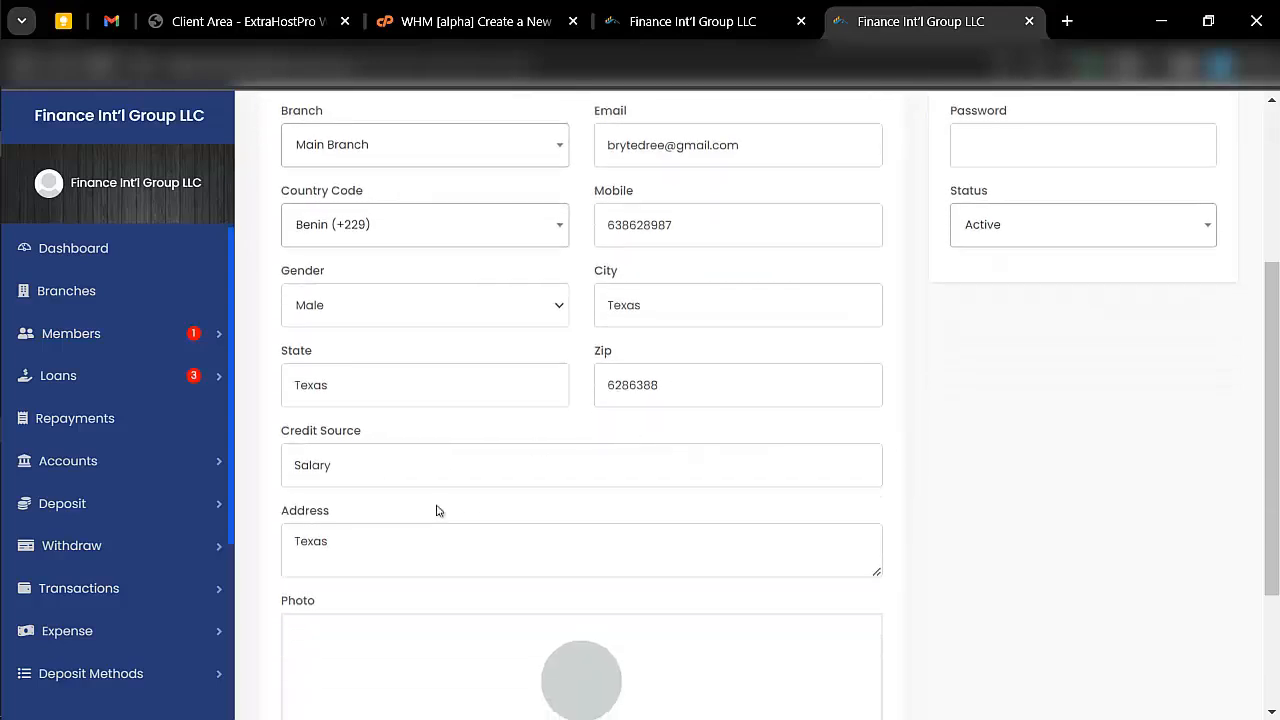
scroll(438, 551, down, 2)
scroll(437, 554, up, 5)
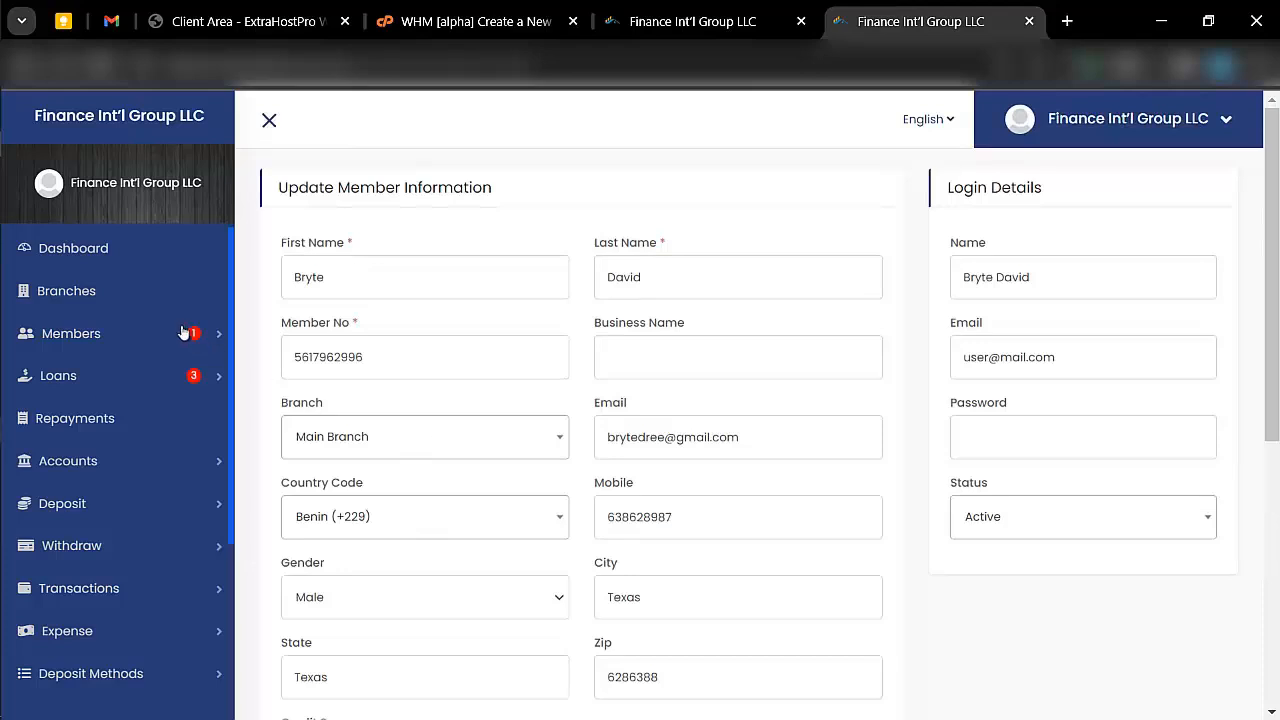
- List all loans and examine the details of the pending $70,000.00 School Fees loan
click(175, 331)
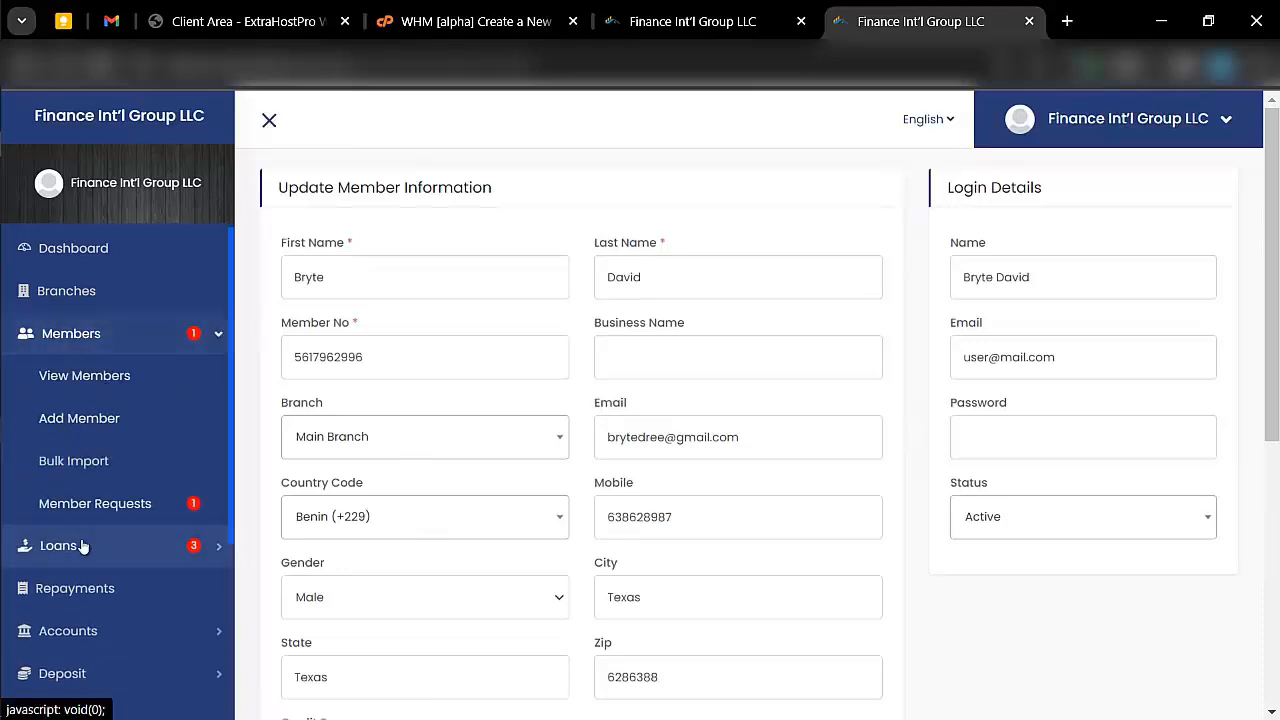
scroll(85, 520, down, 1)
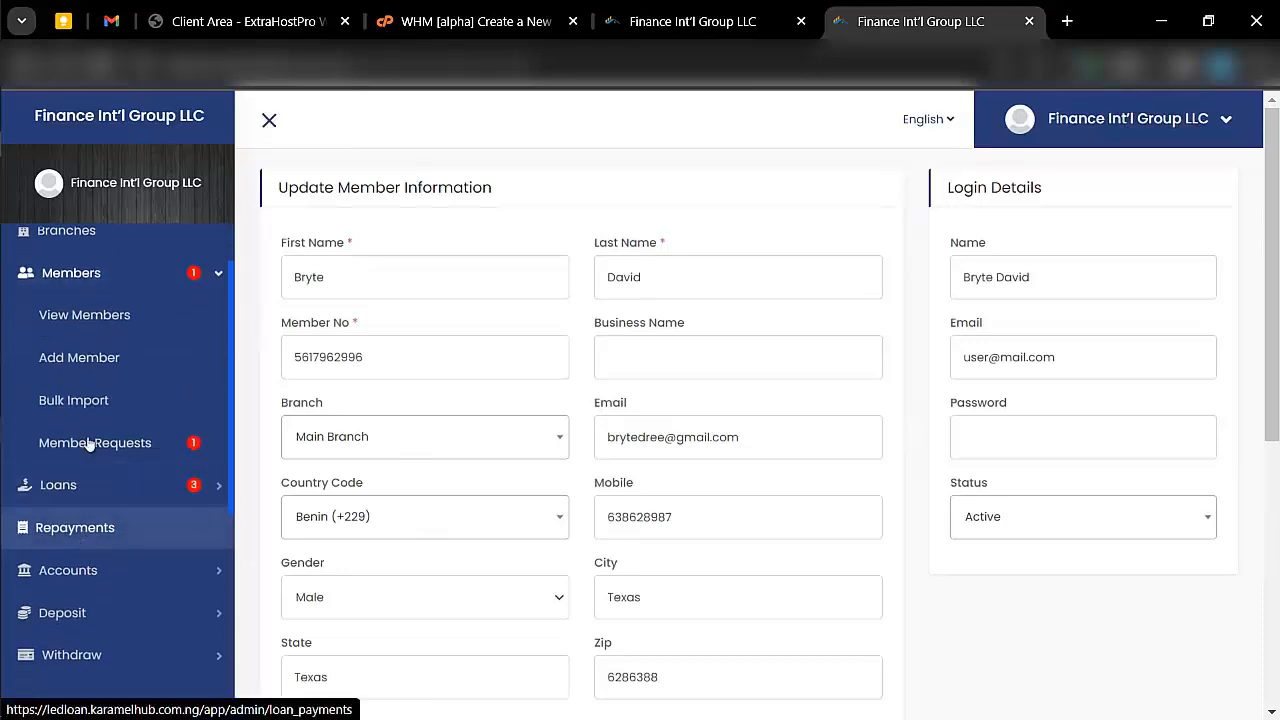
scroll(120, 440, down, 1)
click(148, 425)
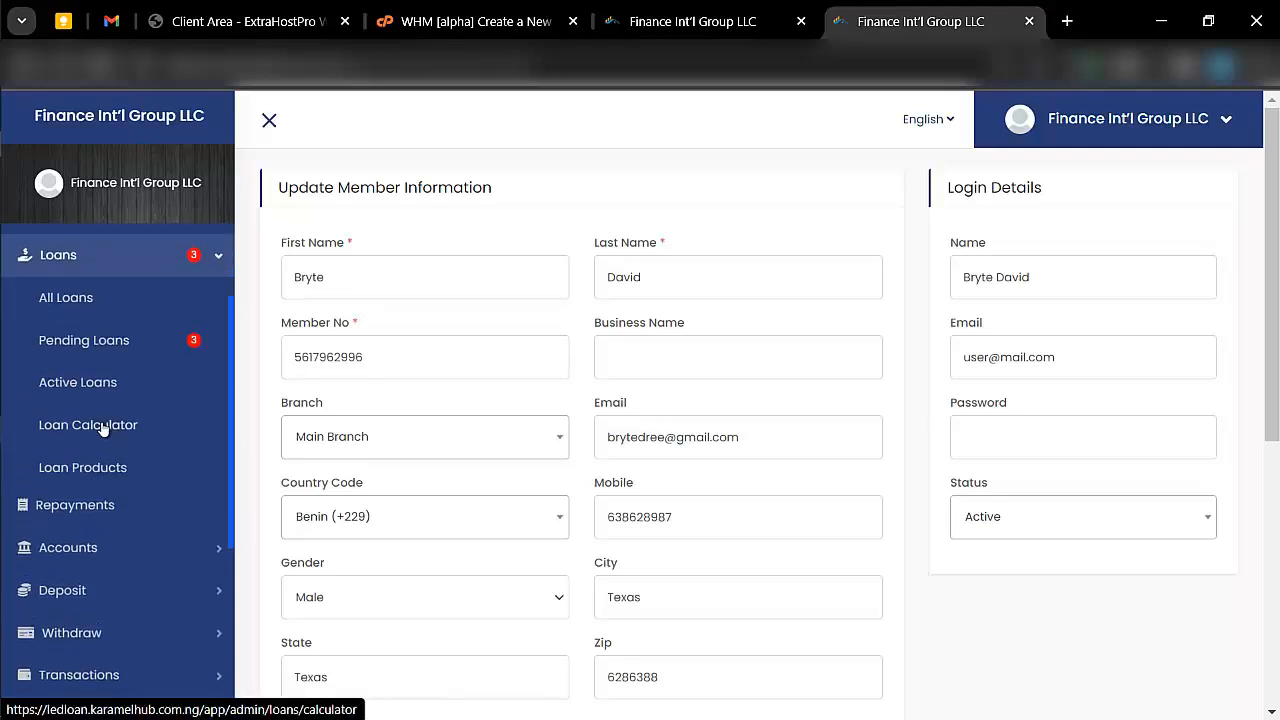
click(64, 296)
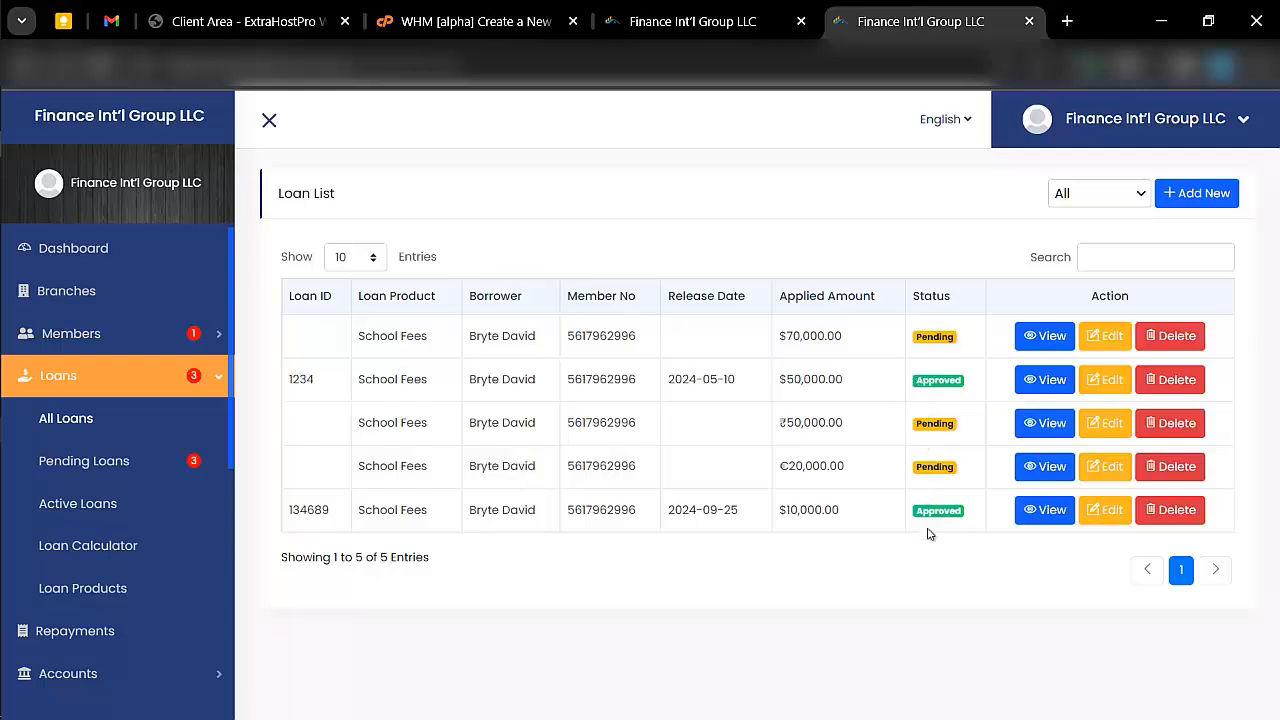
click(1035, 338)
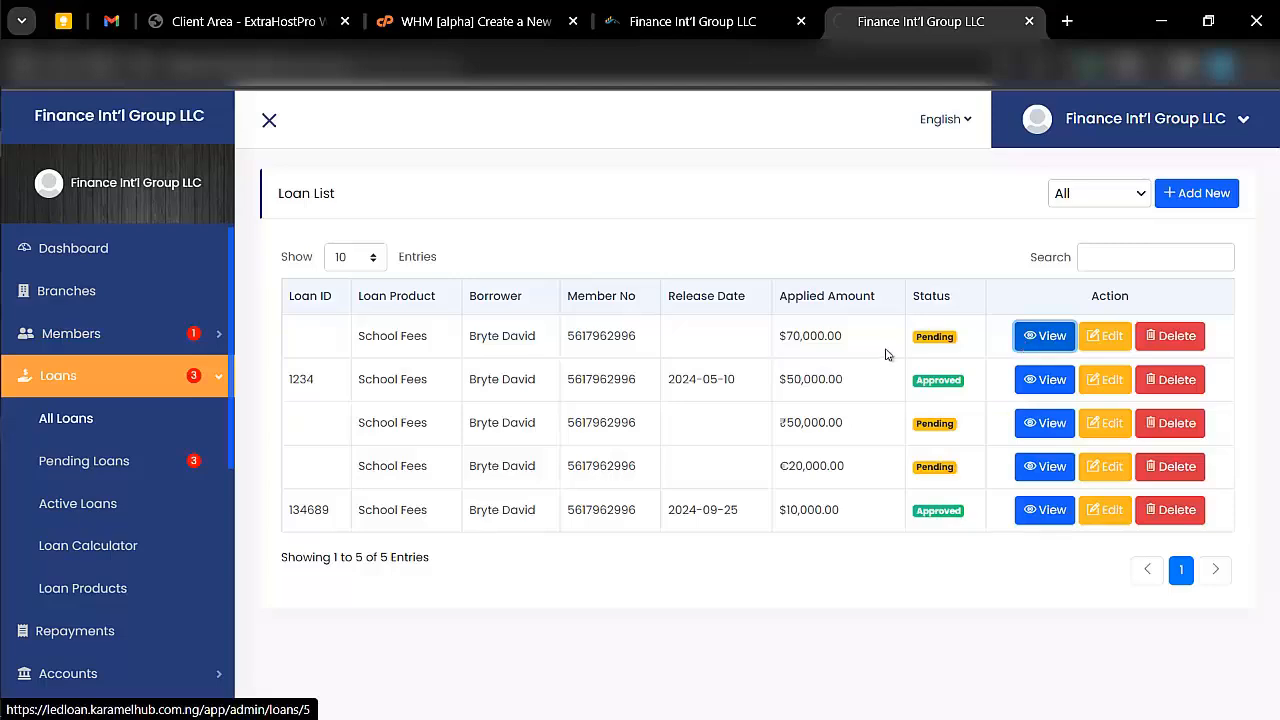
scroll(466, 371, down, 3)
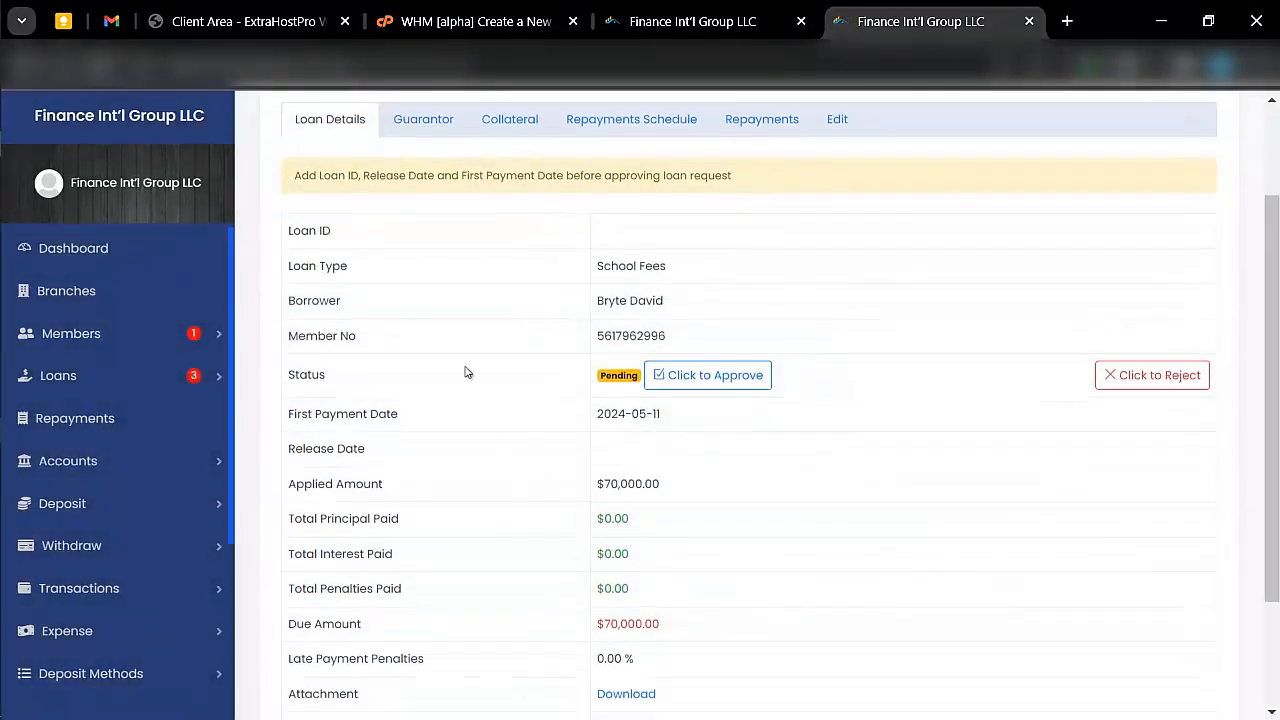
scroll(466, 371, up, 3)
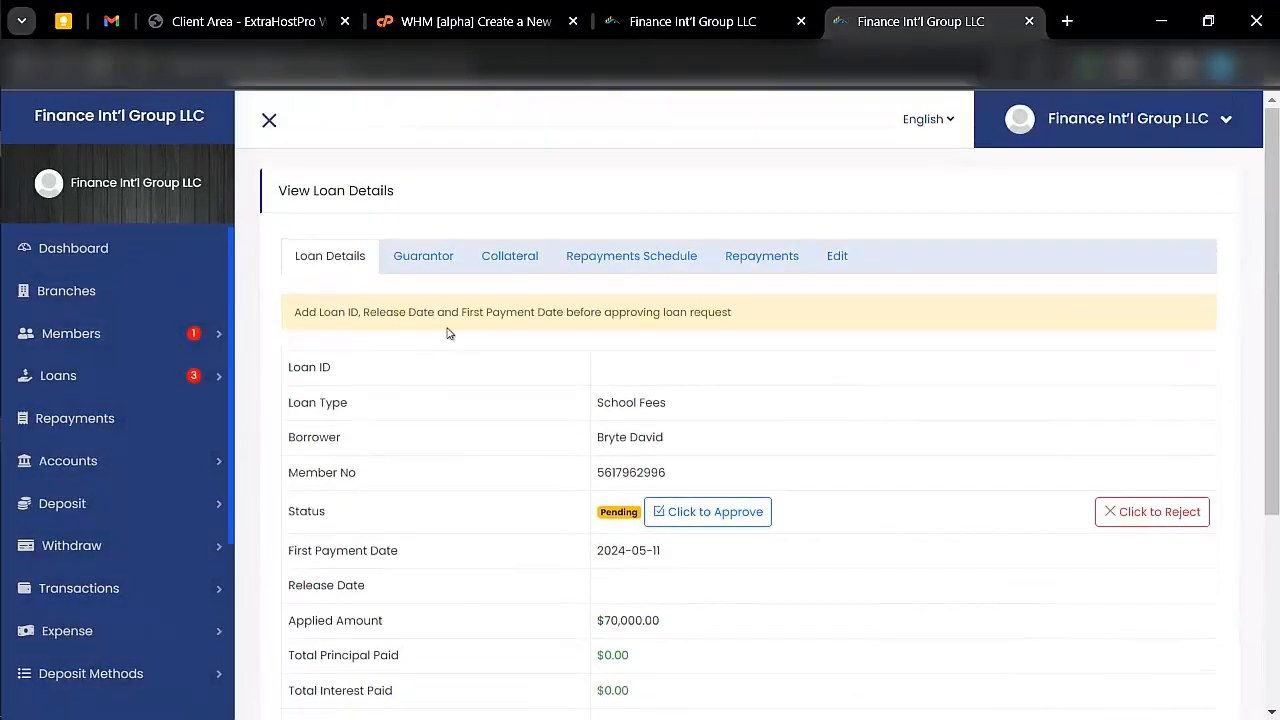
- Check the pending loan's guarantors, collateral and repayments schedule
click(416, 266)
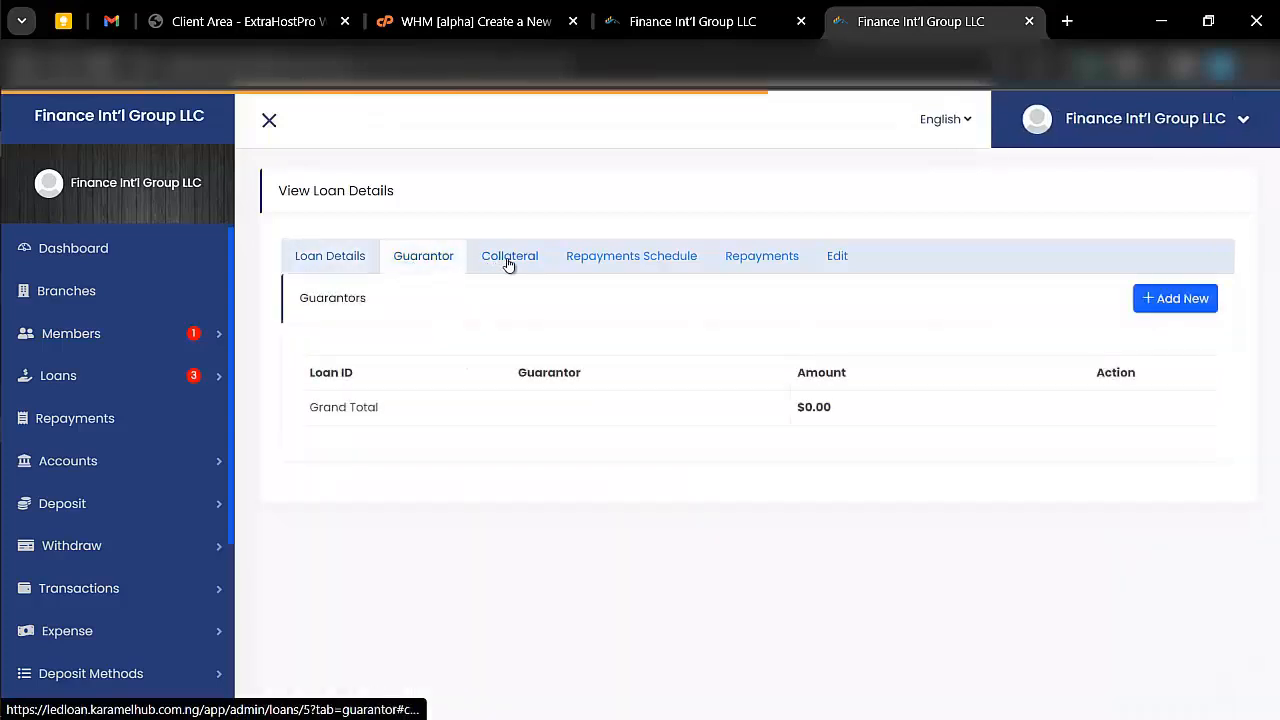
click(509, 262)
click(626, 260)
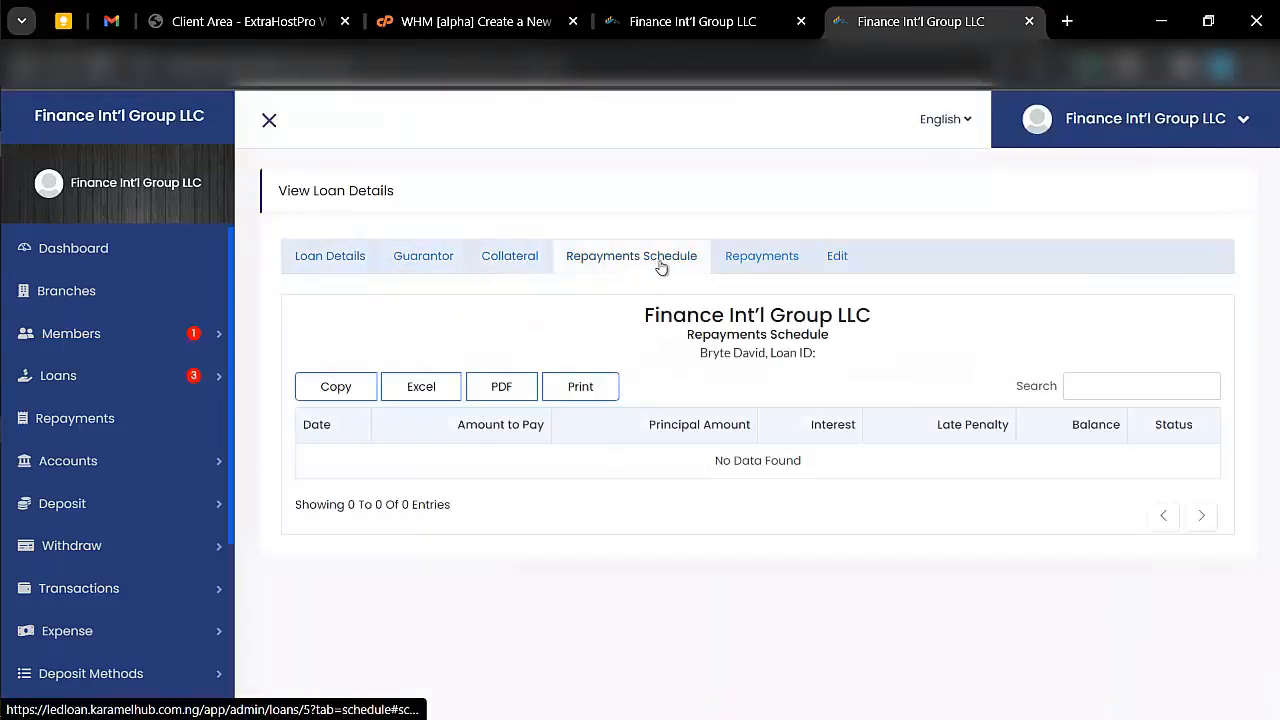
- Check the pending loan's repayments and review its loan details down to the description and remarks
click(762, 259)
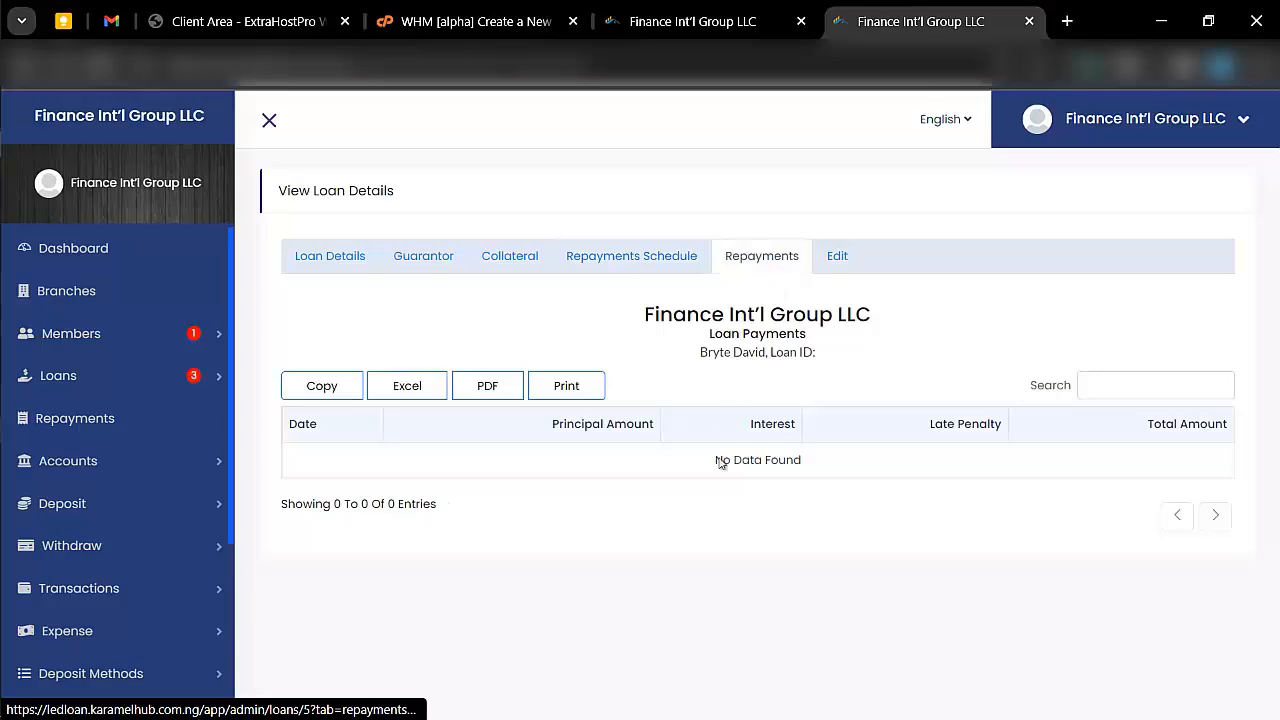
click(343, 256)
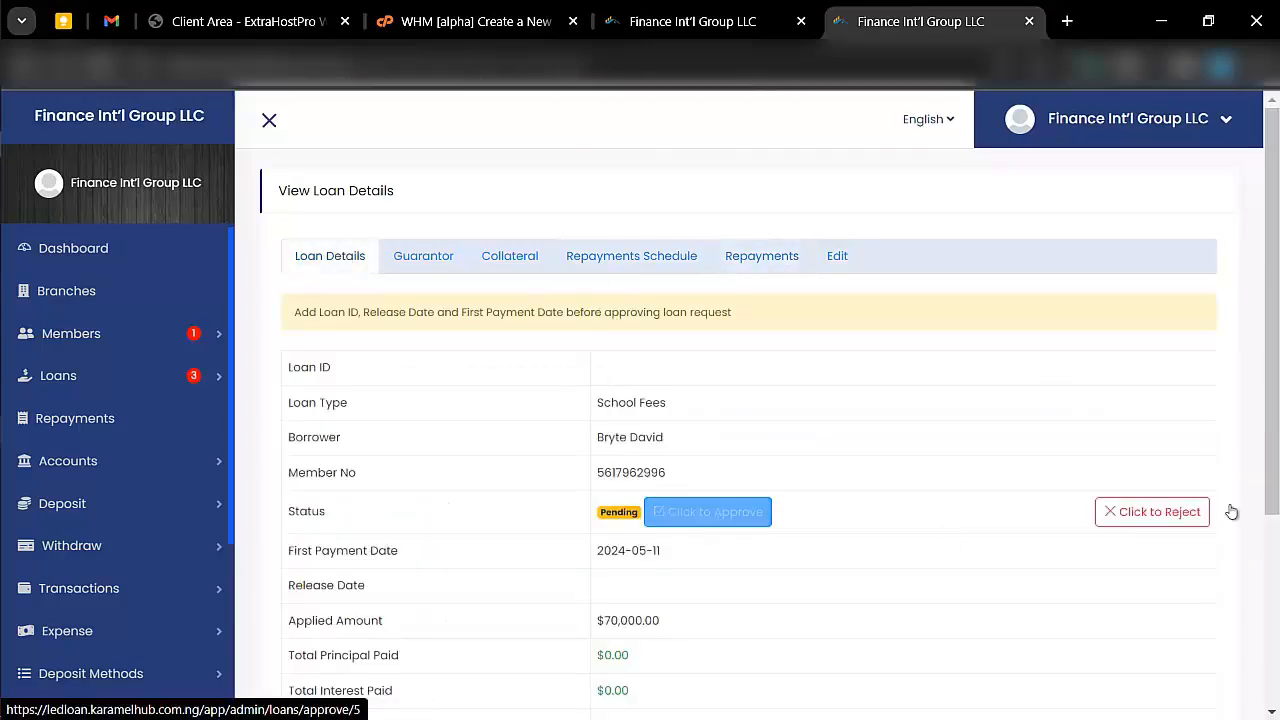
scroll(740, 520, down, 2)
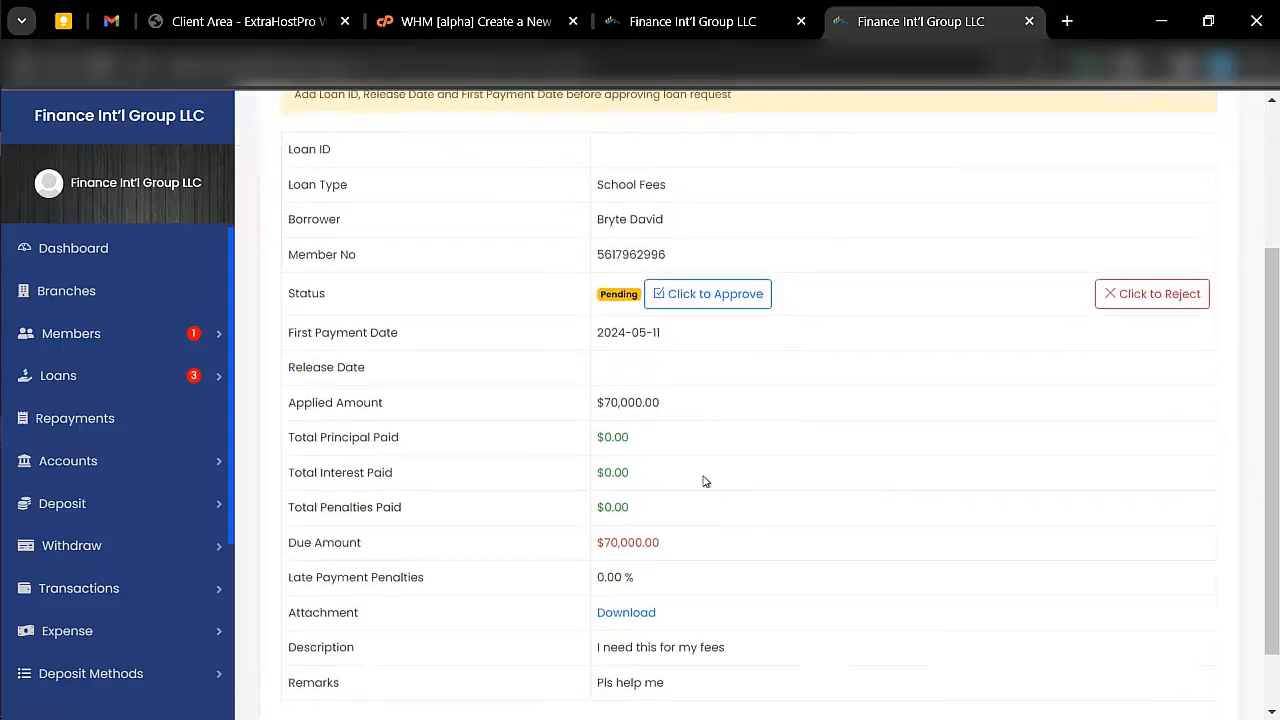
scroll(489, 543, down, 1)
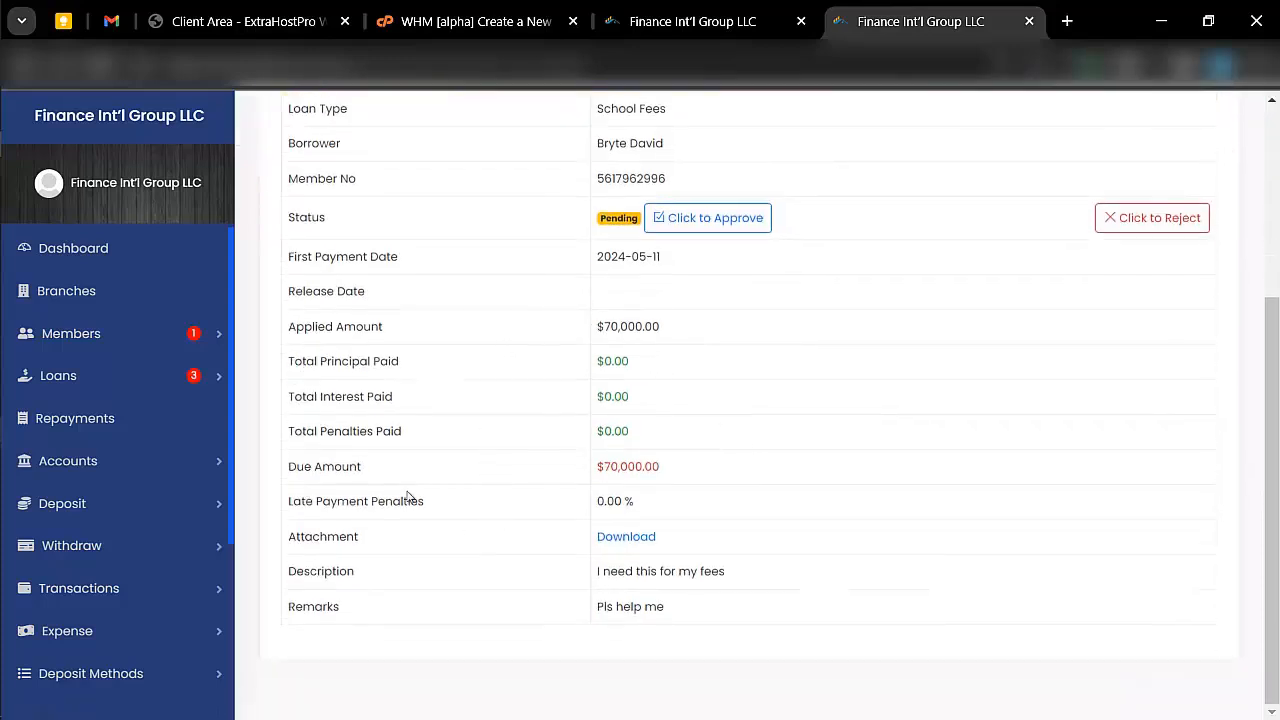
- View the loan repayments list and the list of all member accounts
click(130, 405)
click(133, 394)
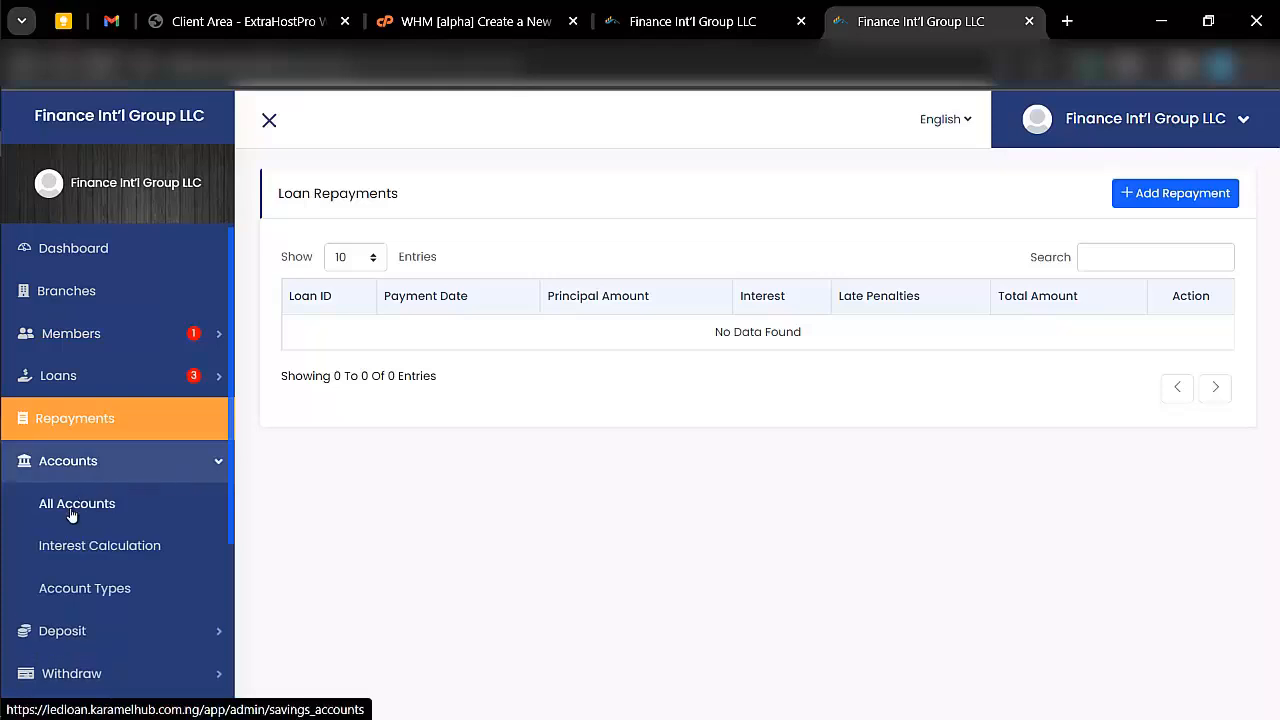
click(71, 510)
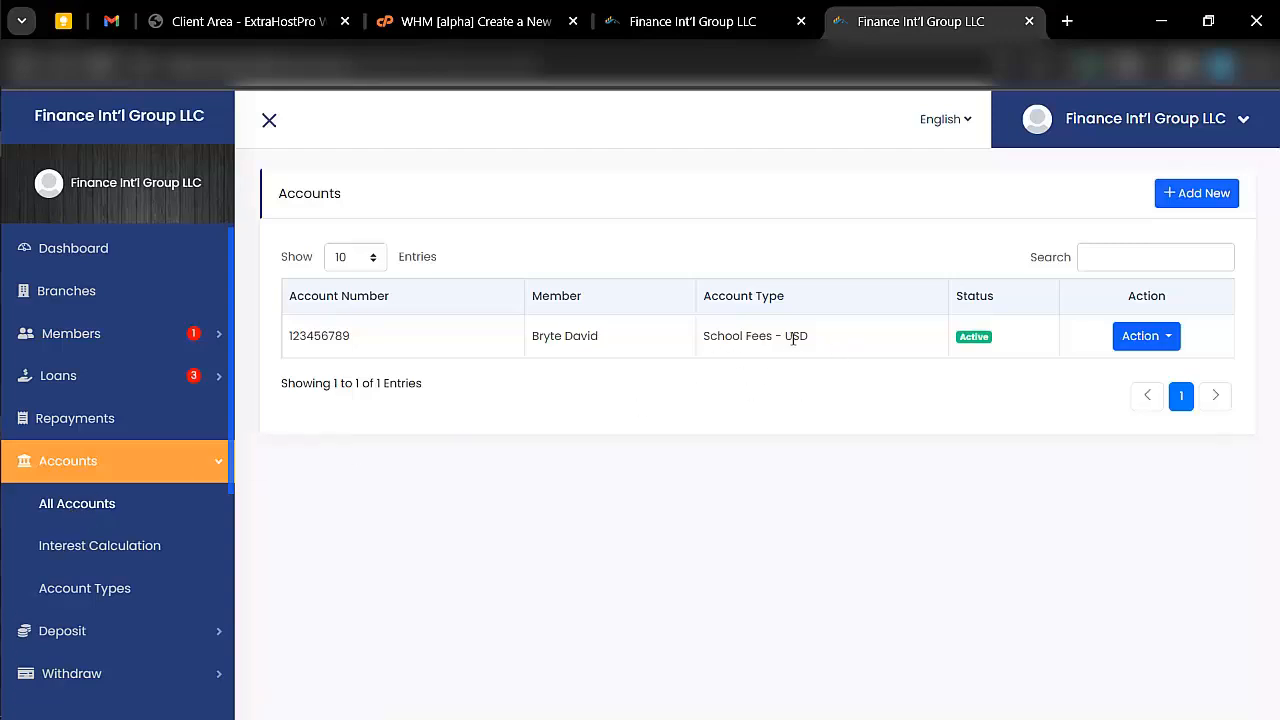
- Start a new account type named Beginners in USD with a yearly interest rate of 7%
click(100, 590)
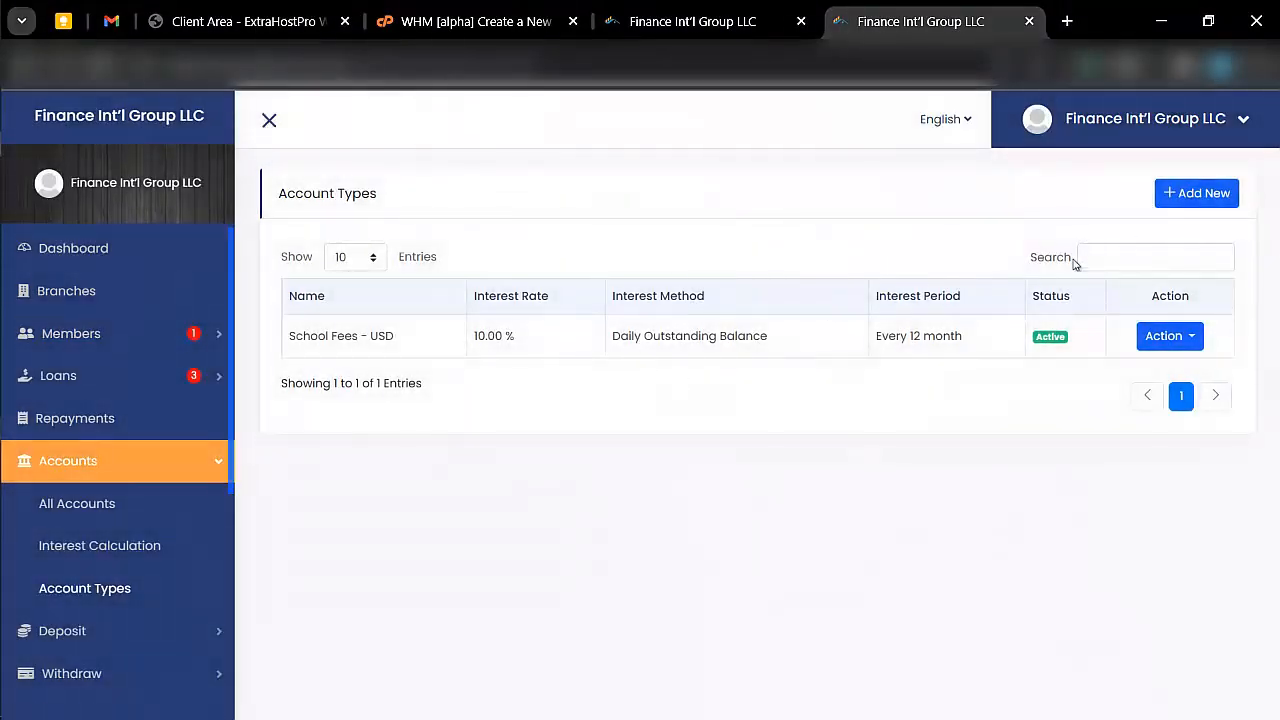
click(1173, 197)
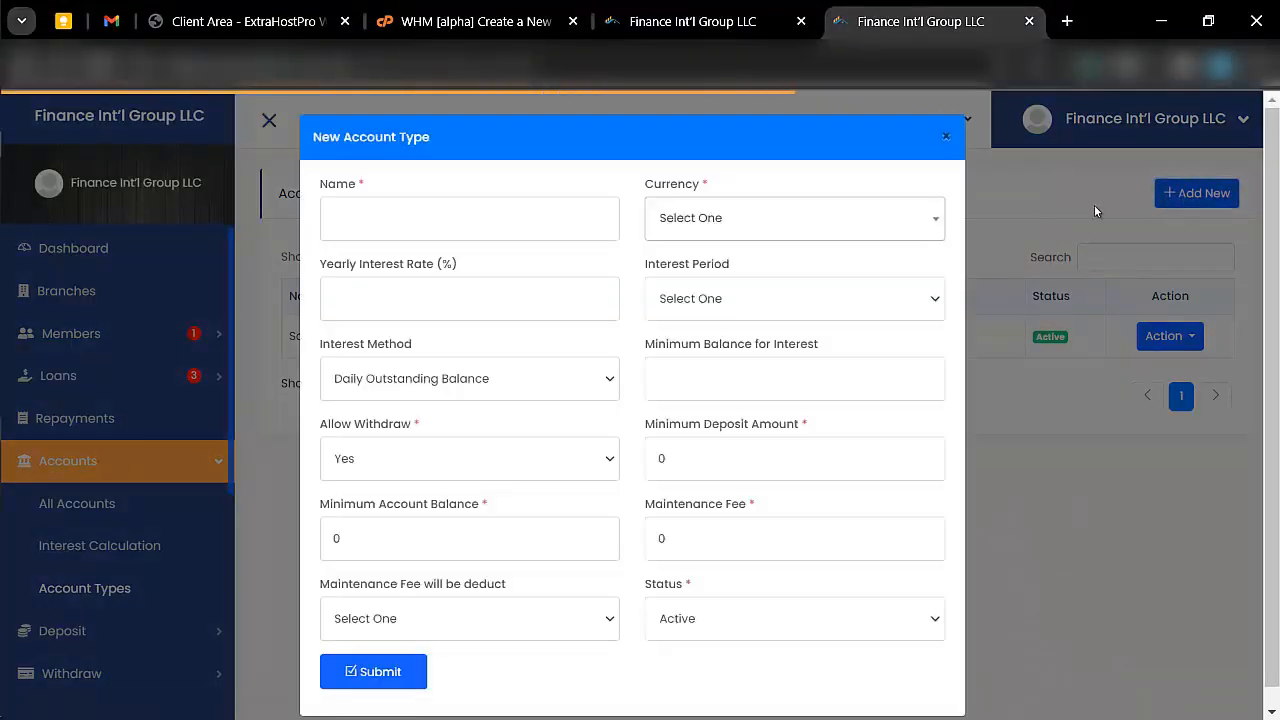
click(560, 218)
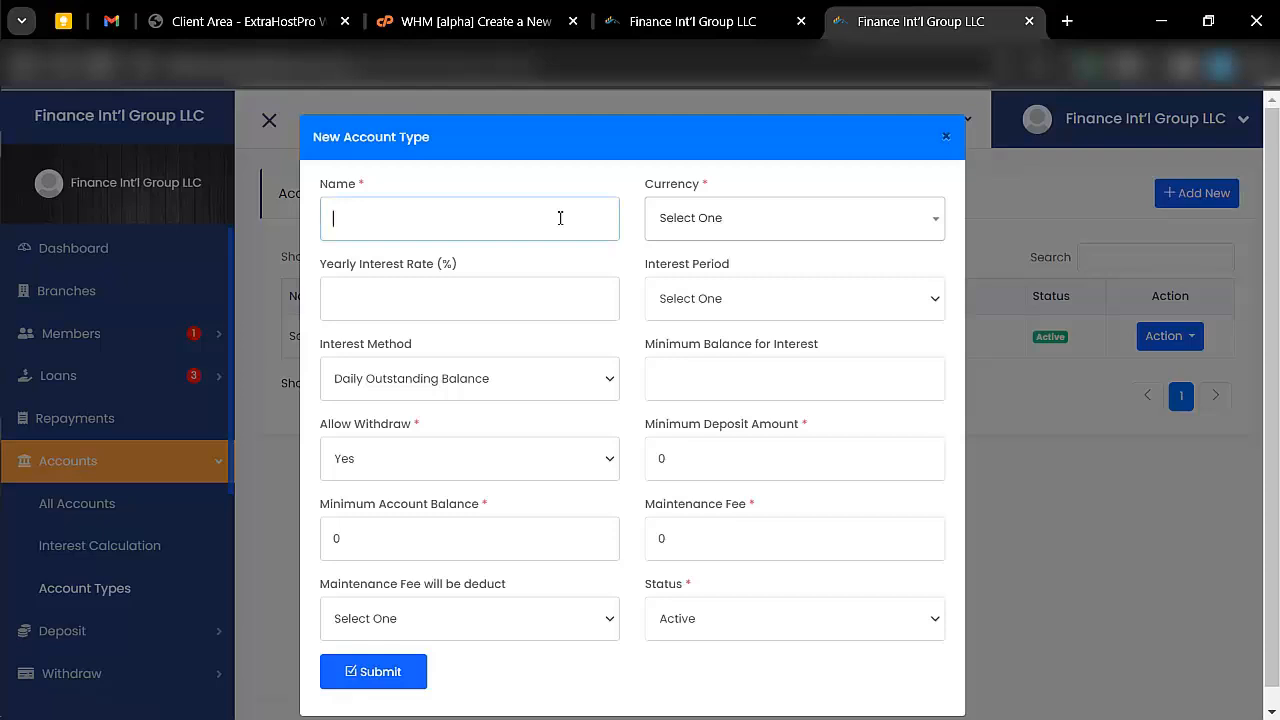
text(Beginners)
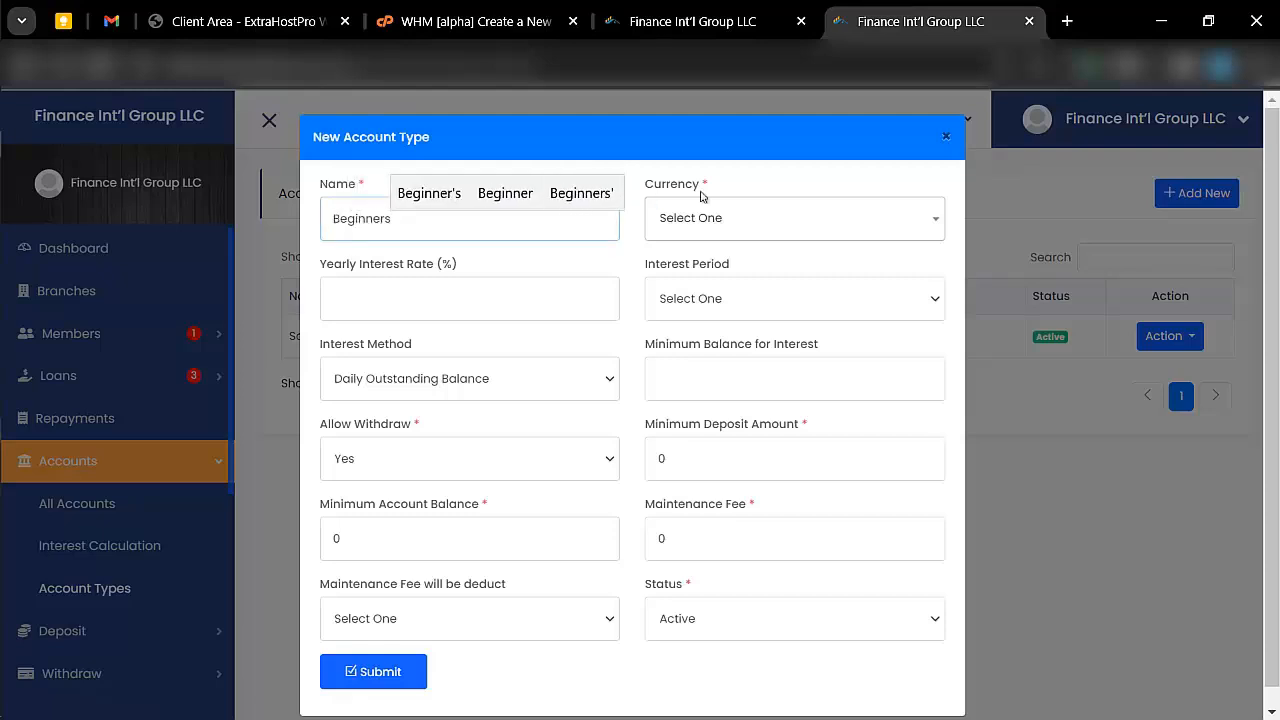
click(730, 215)
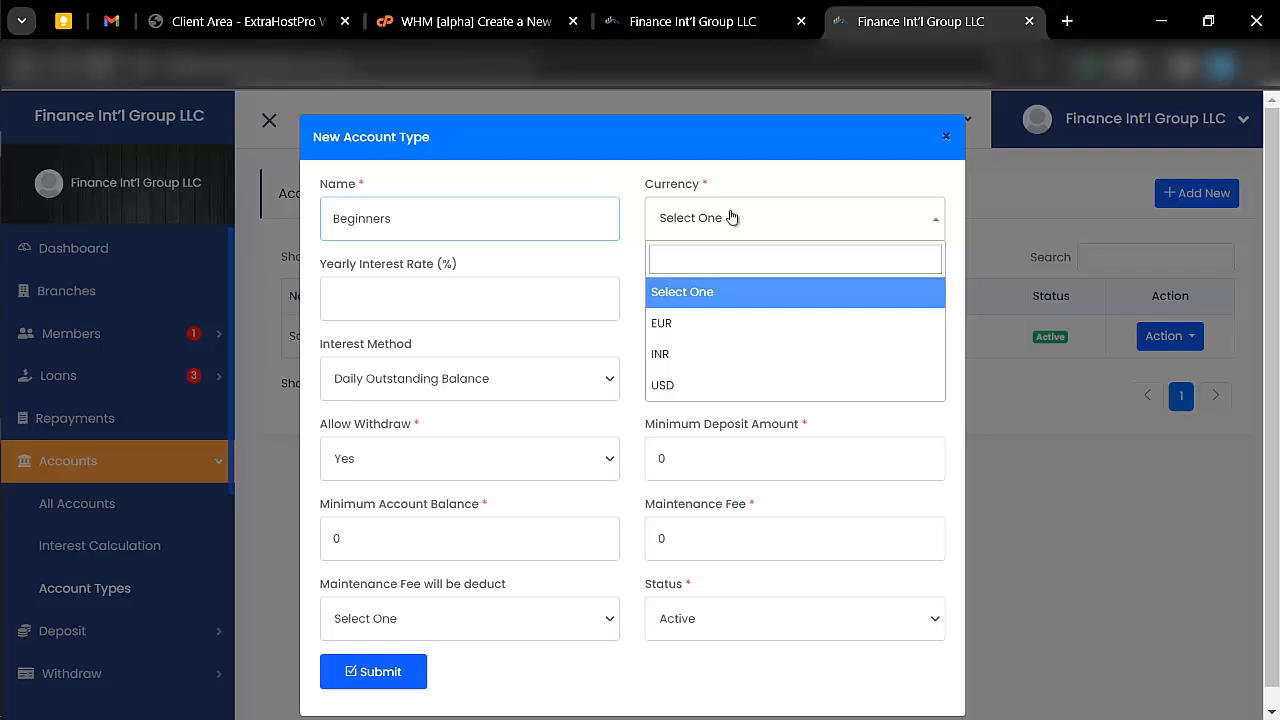
click(700, 385)
click(540, 297)
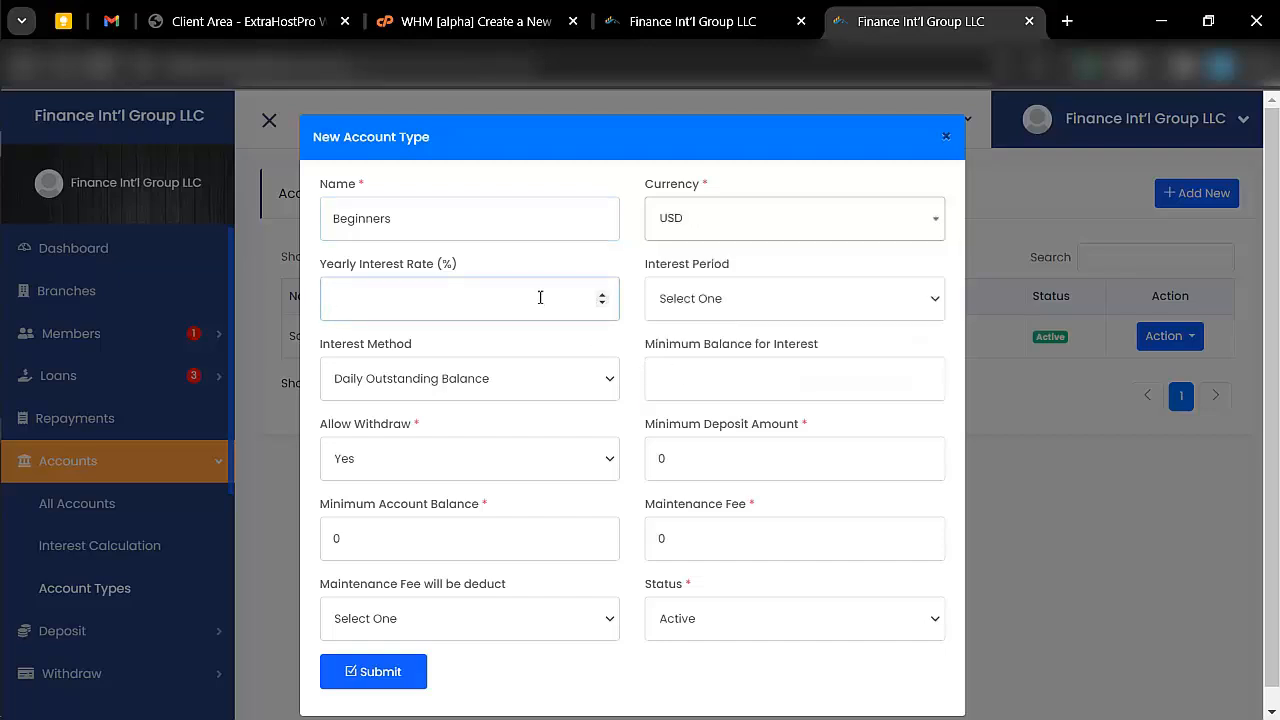
- Set interest to every 3 months by Daily Outstanding Balance with a minimum balance of 400, and allow withdrawals
click(768, 297)
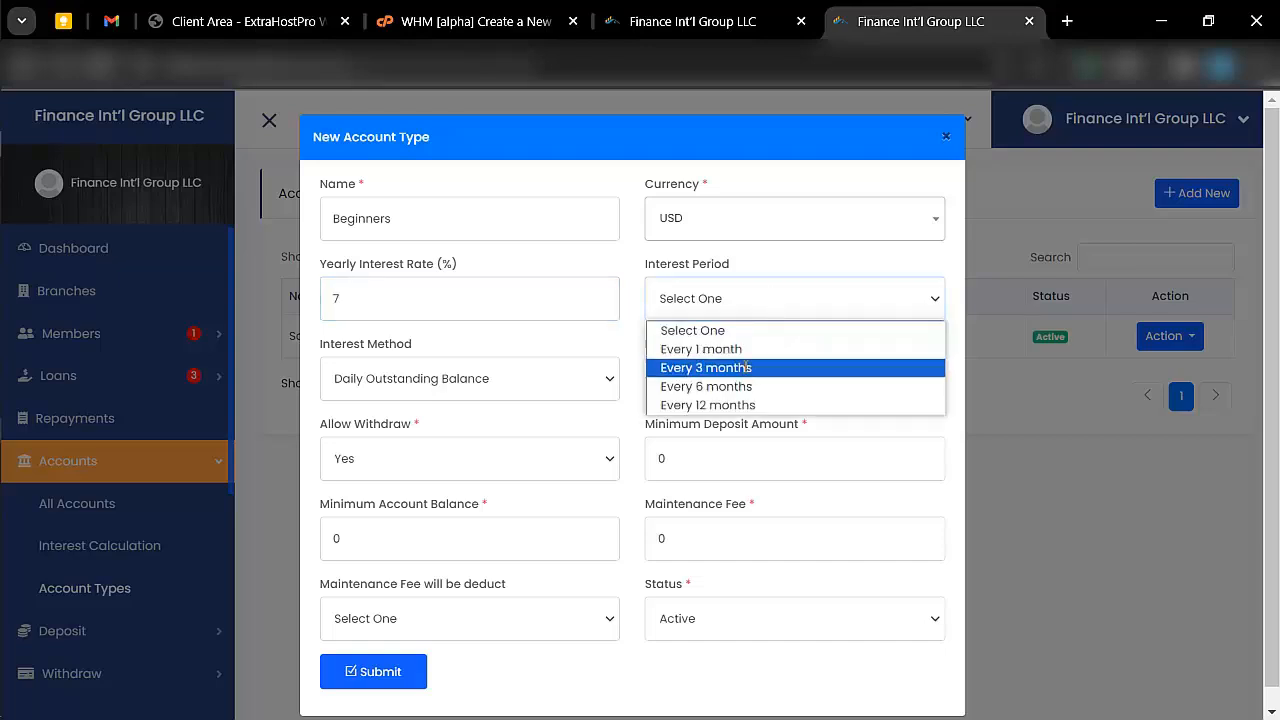
click(748, 368)
click(476, 380)
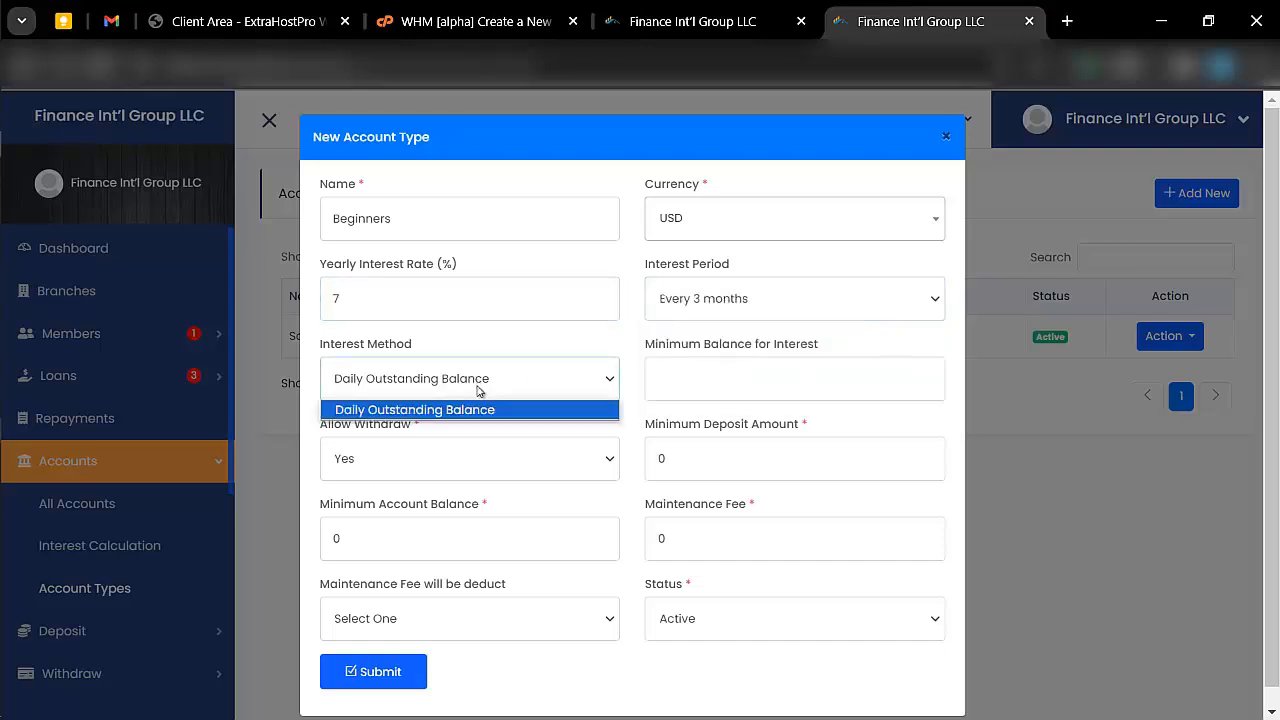
click(478, 390)
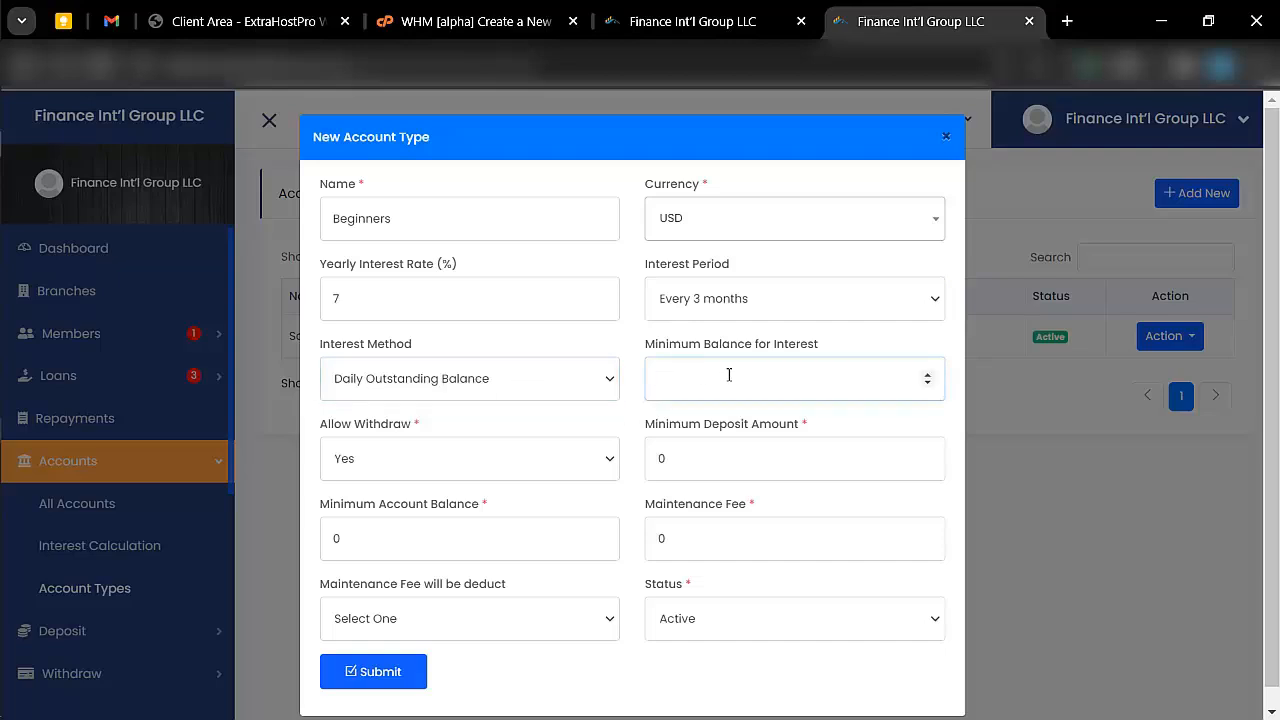
click(510, 456)
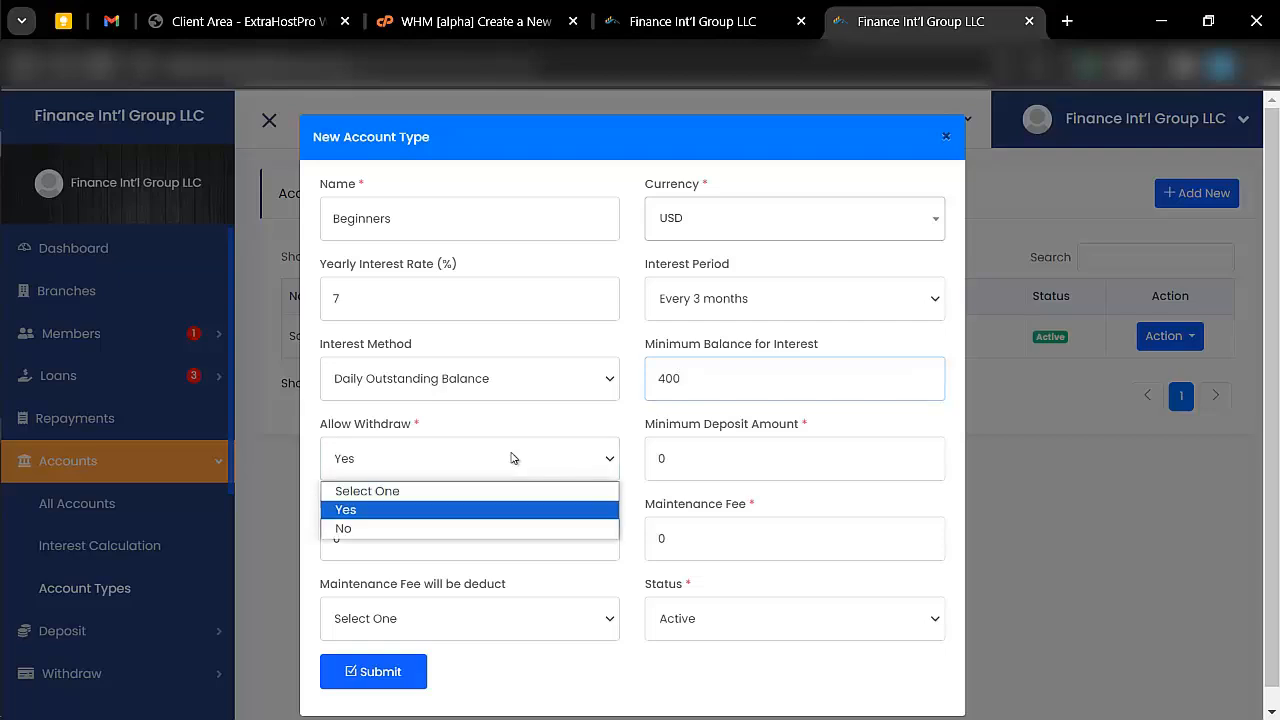
click(415, 509)
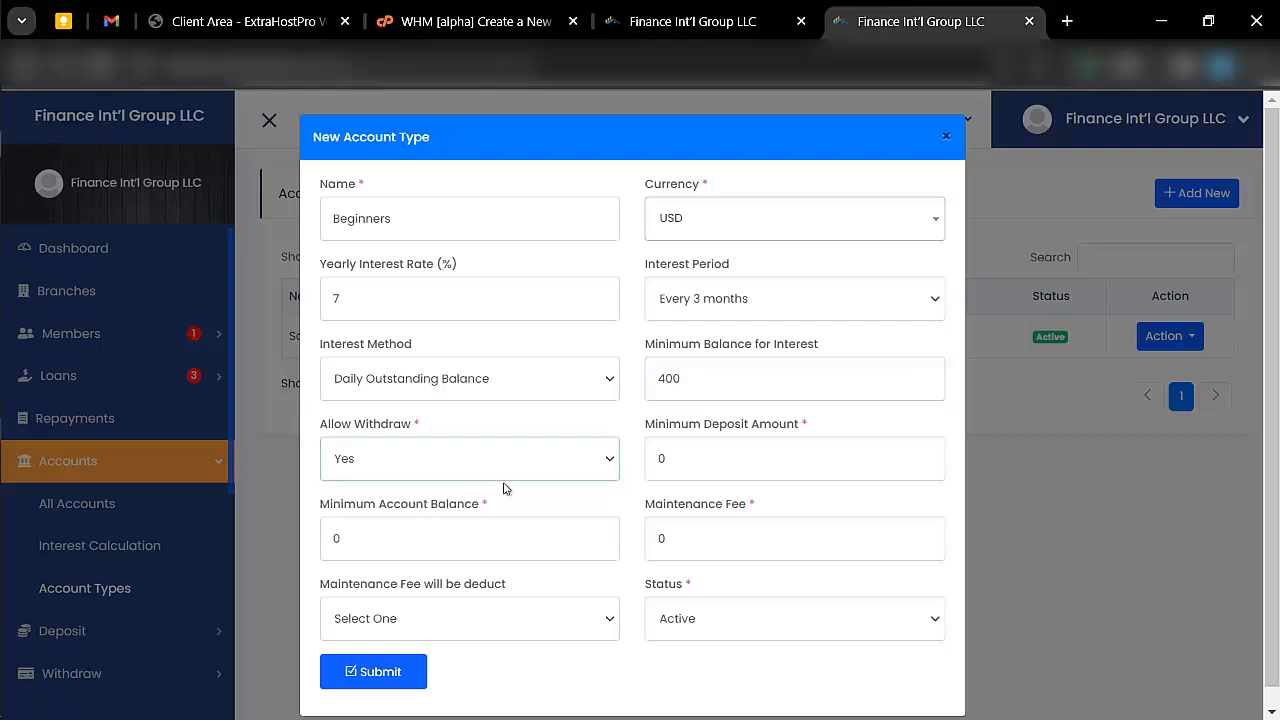
- Set the account type's minimum deposit to 1000, minimum account balance to 1500 and maintenance fee to 600
click(656, 460)
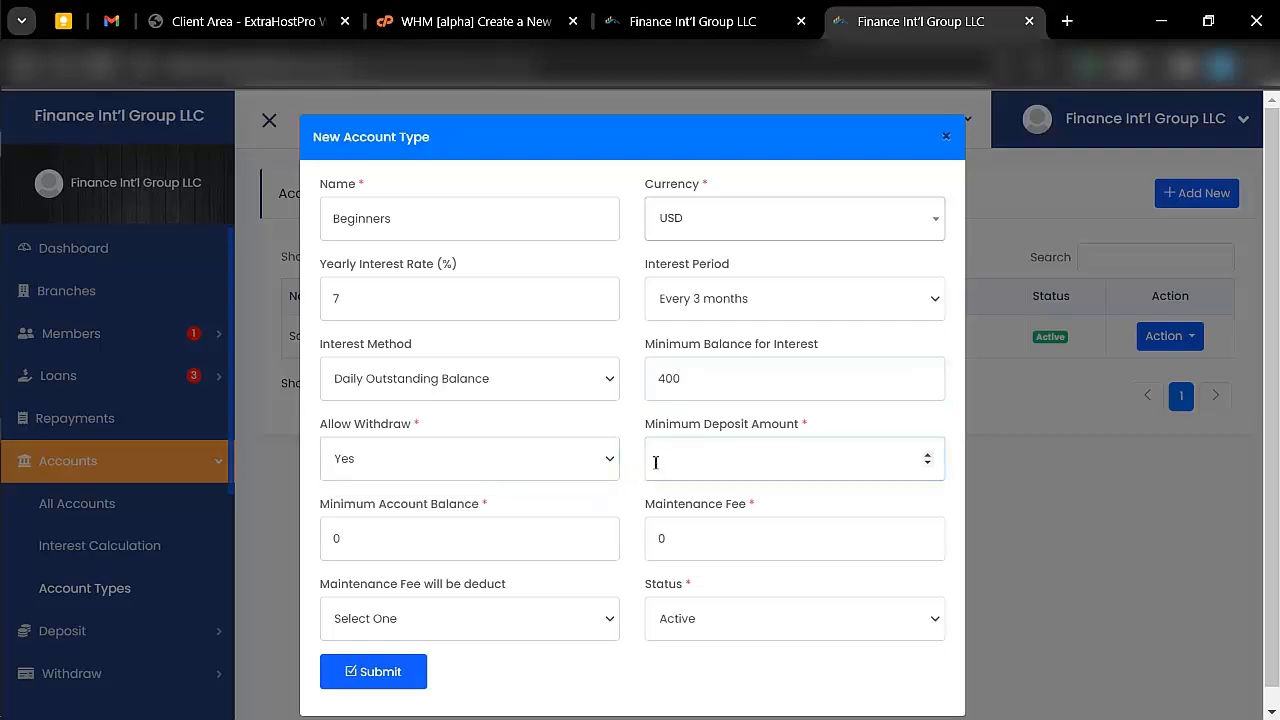
text(1000)
scroll(650, 460, down, 1)
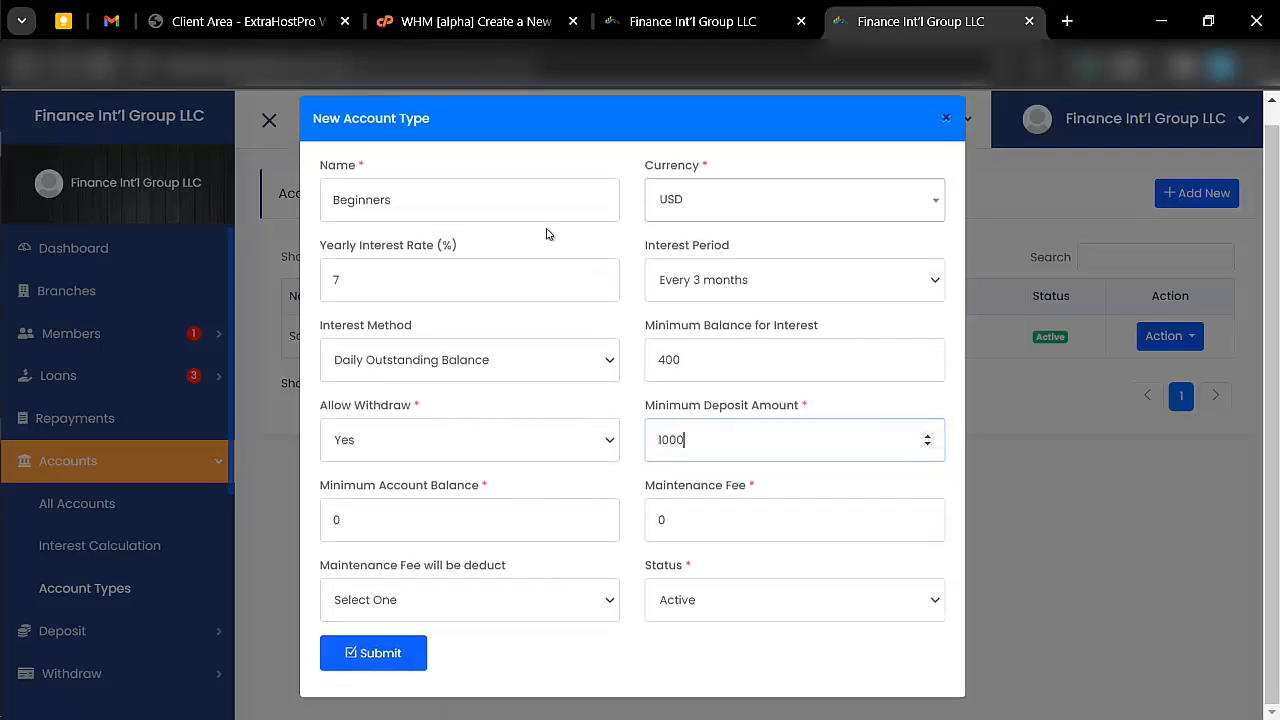
click(519, 515)
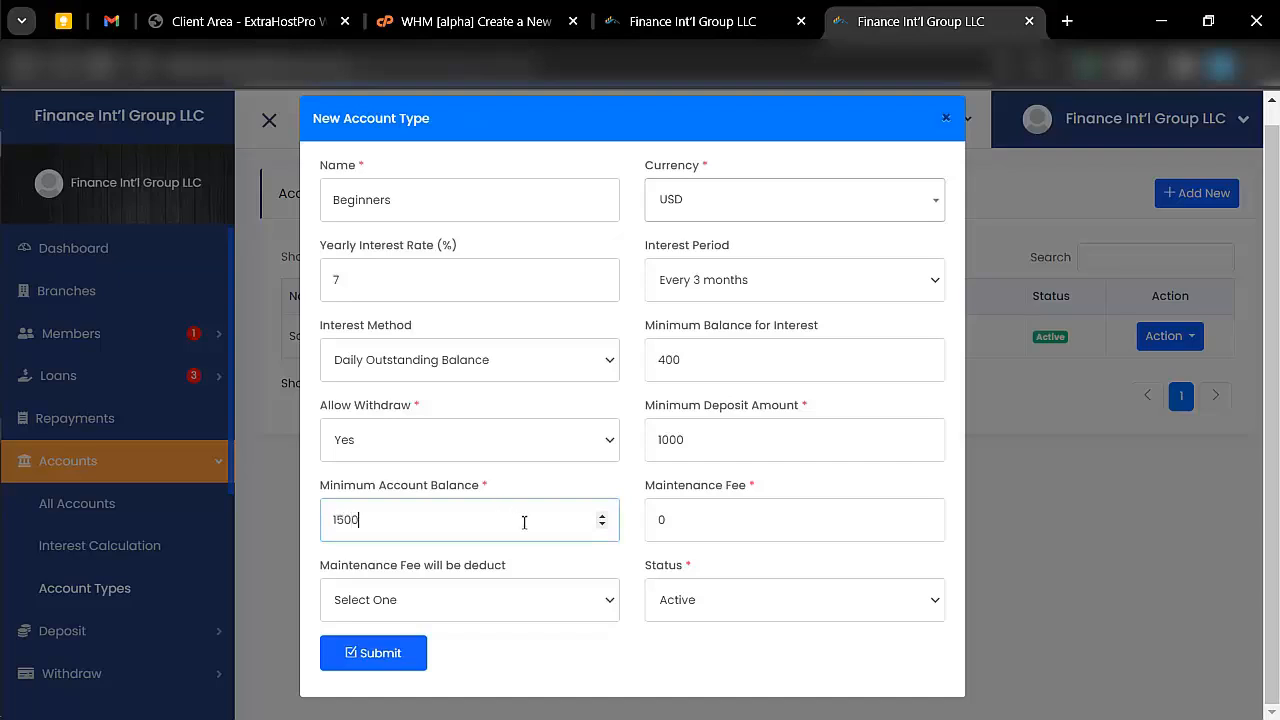
key(BackSpace)
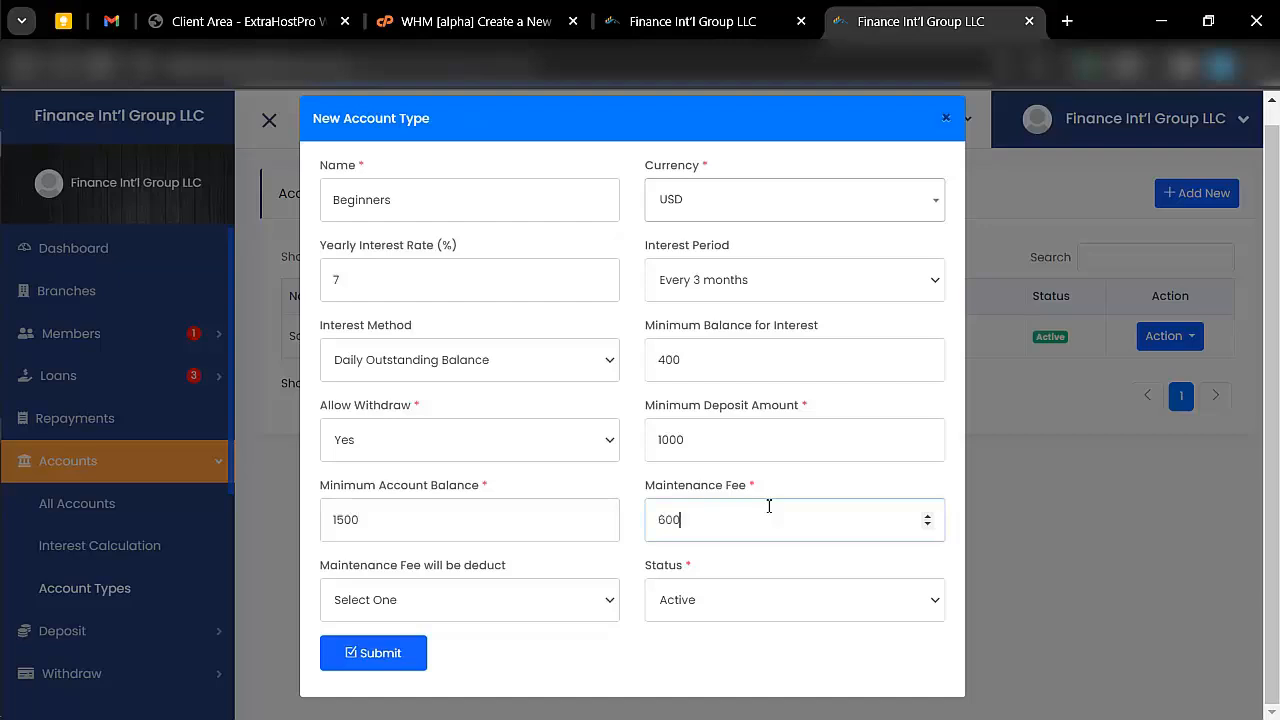
- Set the maintenance fee deduction month to May, keep the status Active and submit the Beginners account type
click(528, 608)
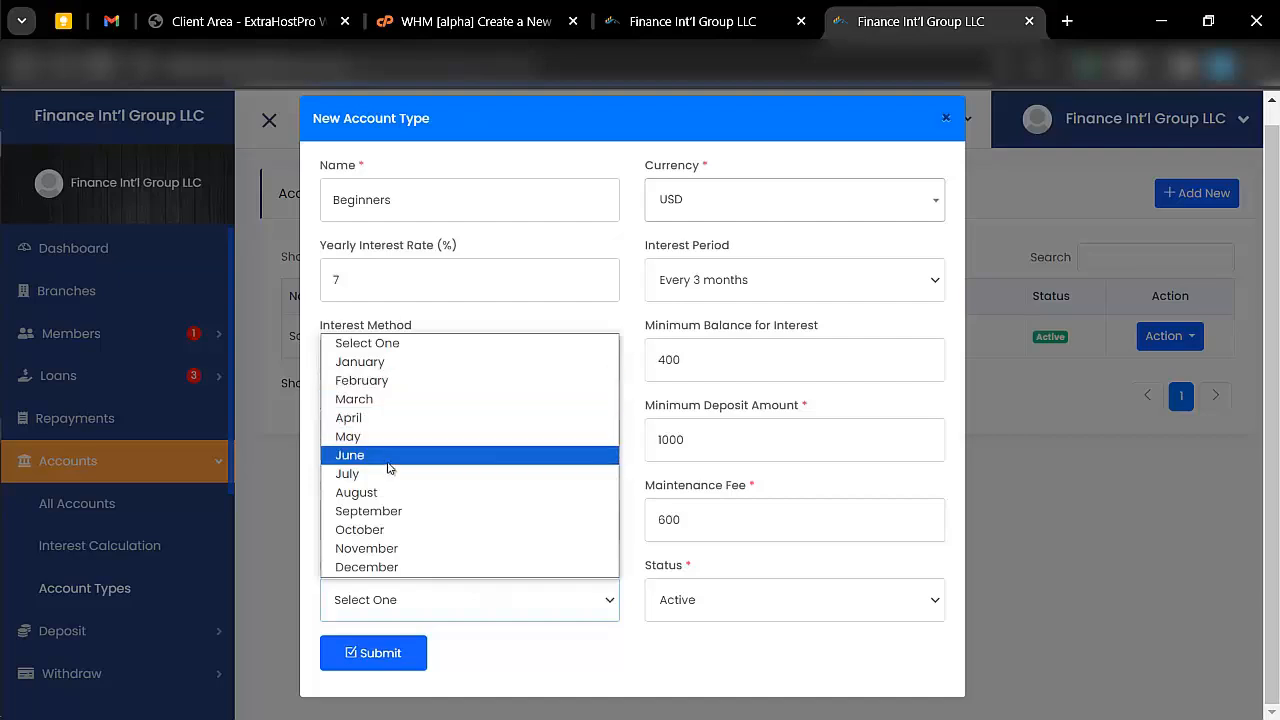
click(500, 614)
click(531, 604)
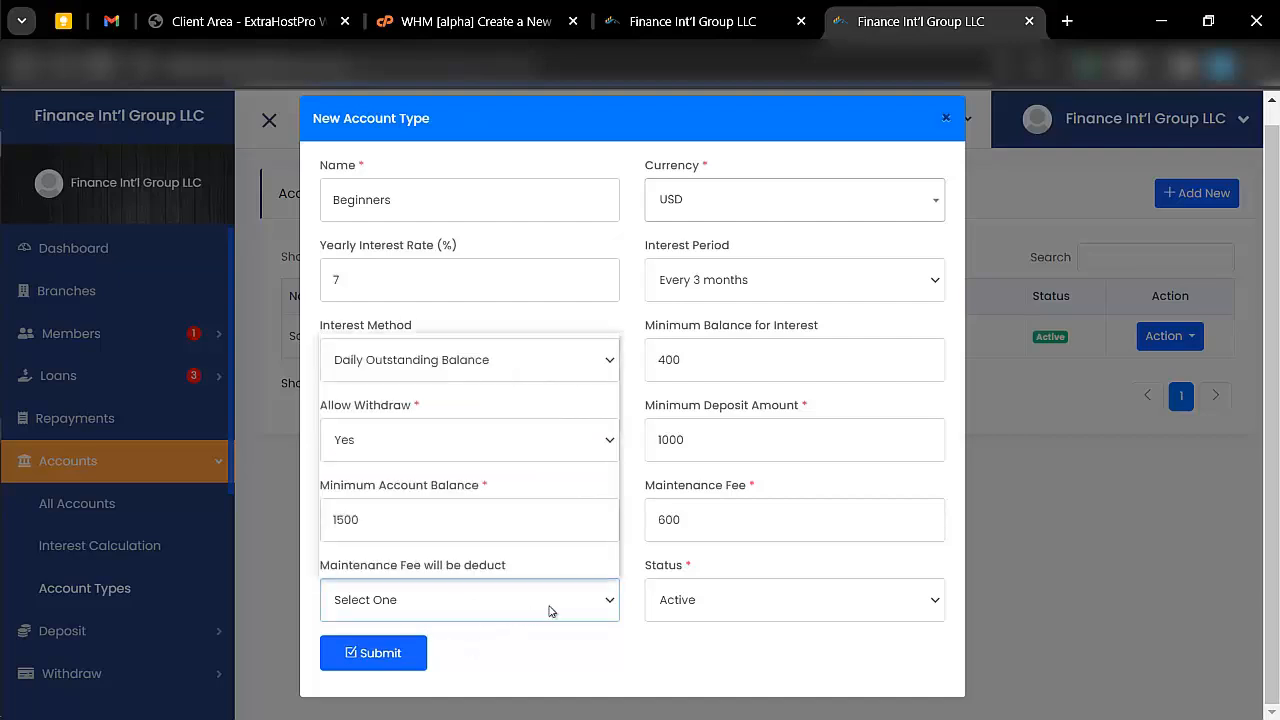
click(382, 437)
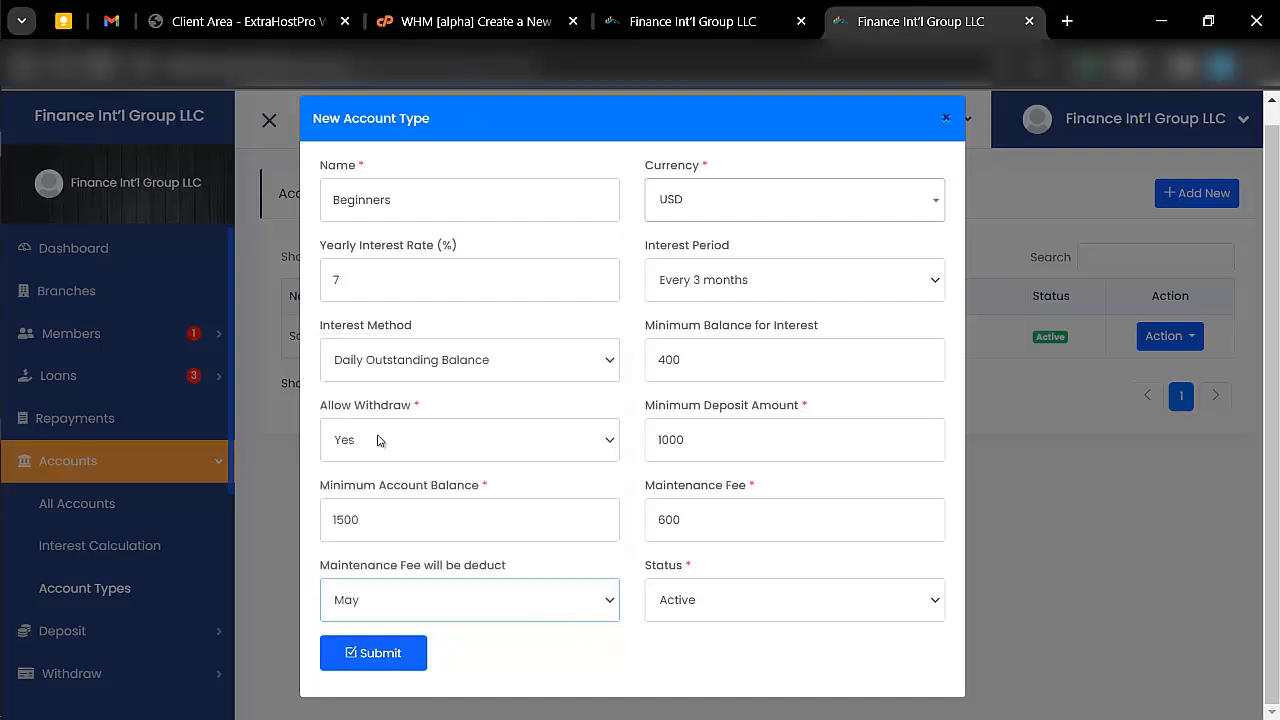
click(716, 608)
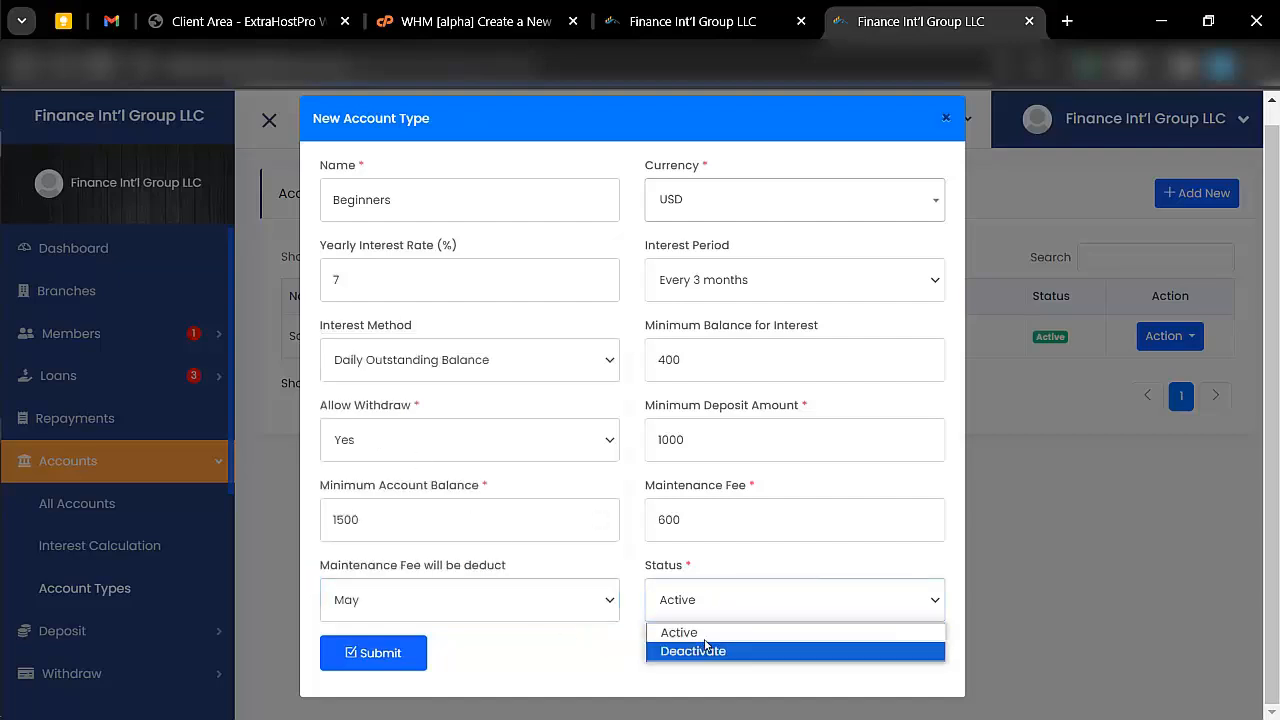
click(707, 638)
click(385, 655)
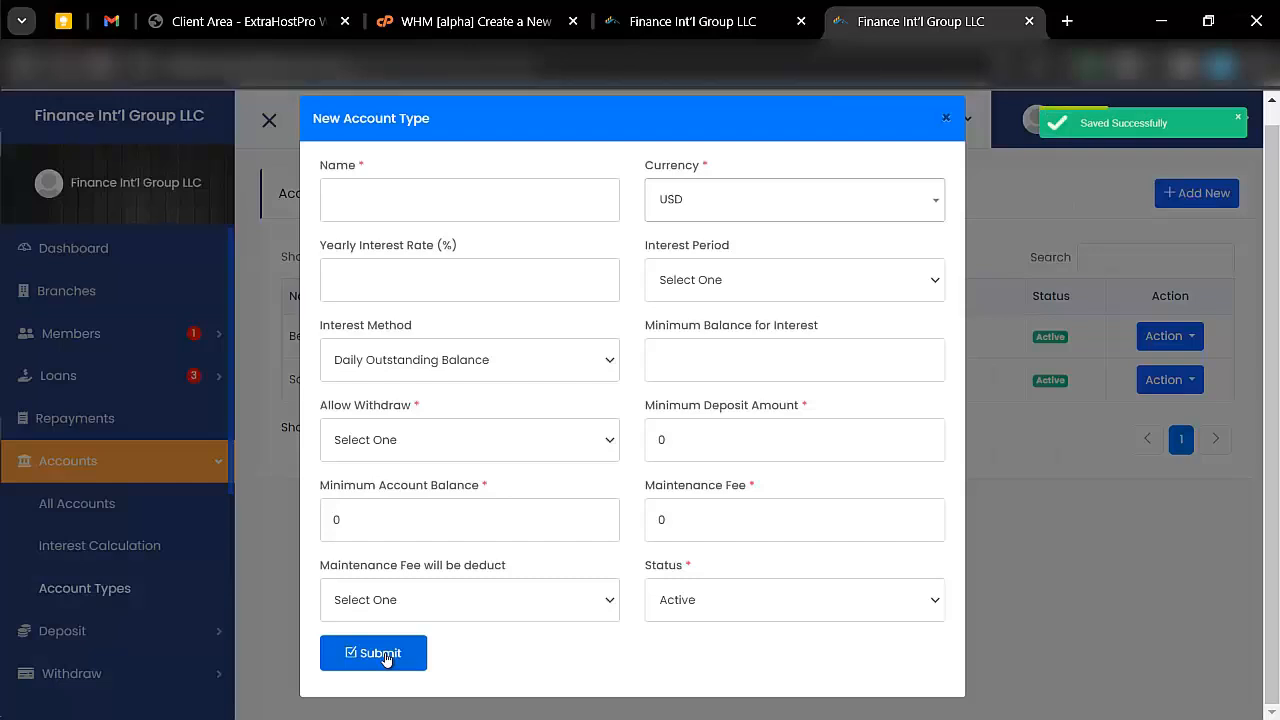
- Start a new member account, enter its account number and select the first listed member
click(98, 508)
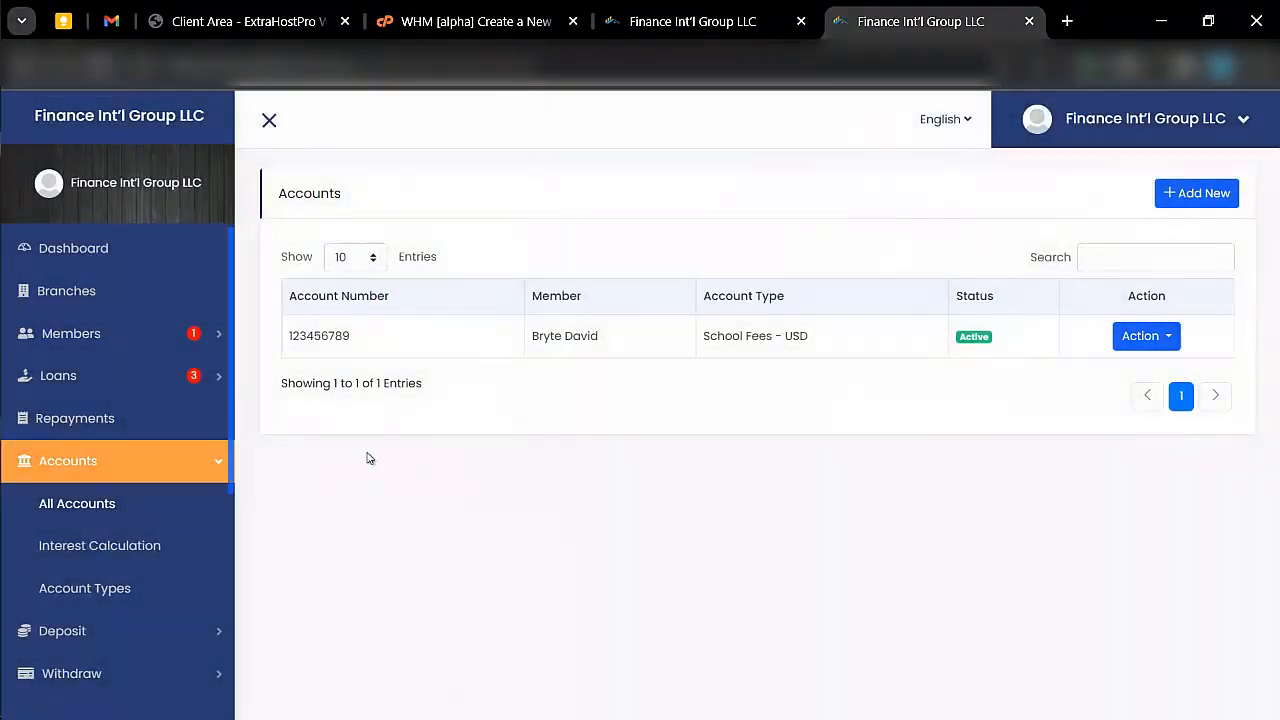
click(1200, 195)
click(429, 235)
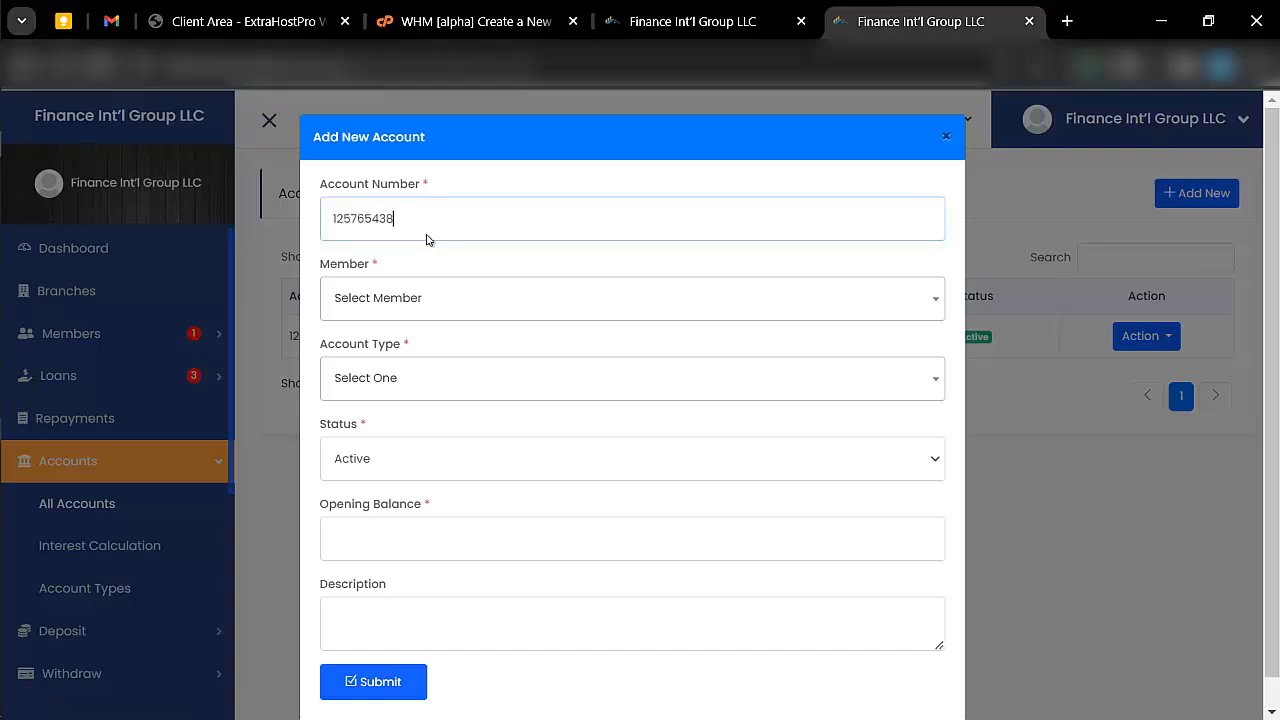
click(464, 300)
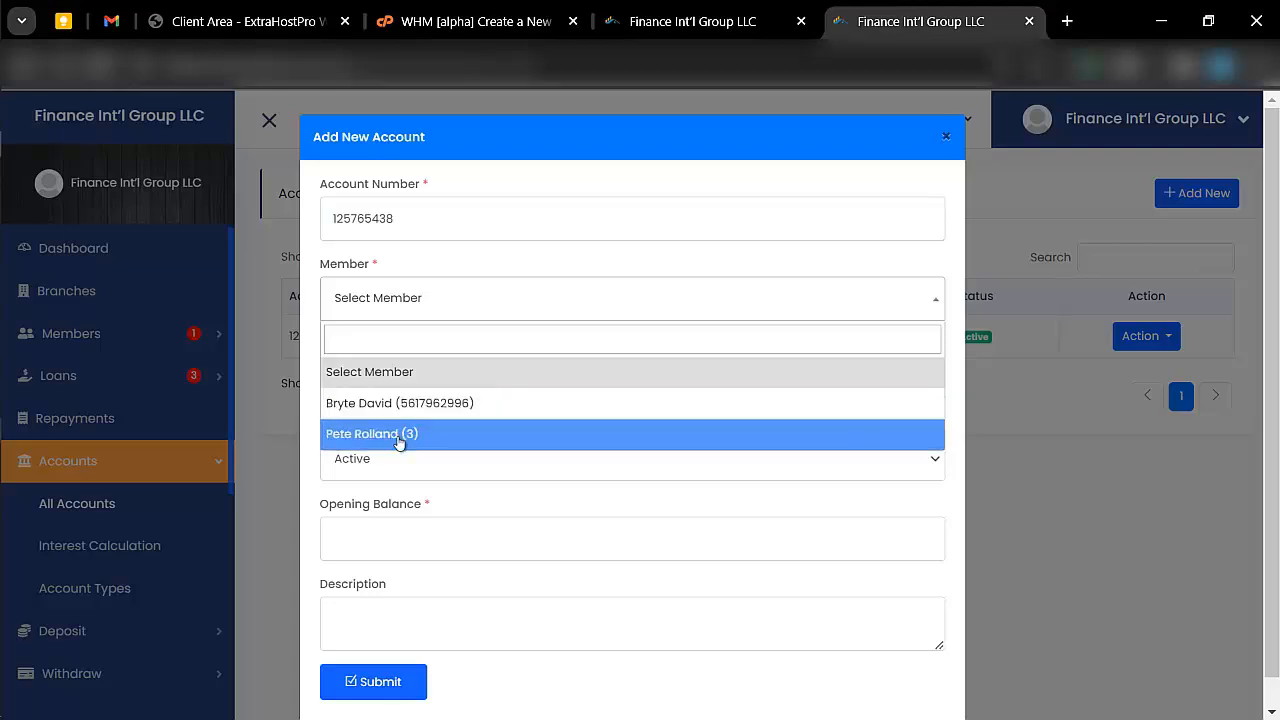
click(366, 403)
- Assign the Beginners (USD) account type, keep the status Active and set the opening balance to 3000
click(400, 380)
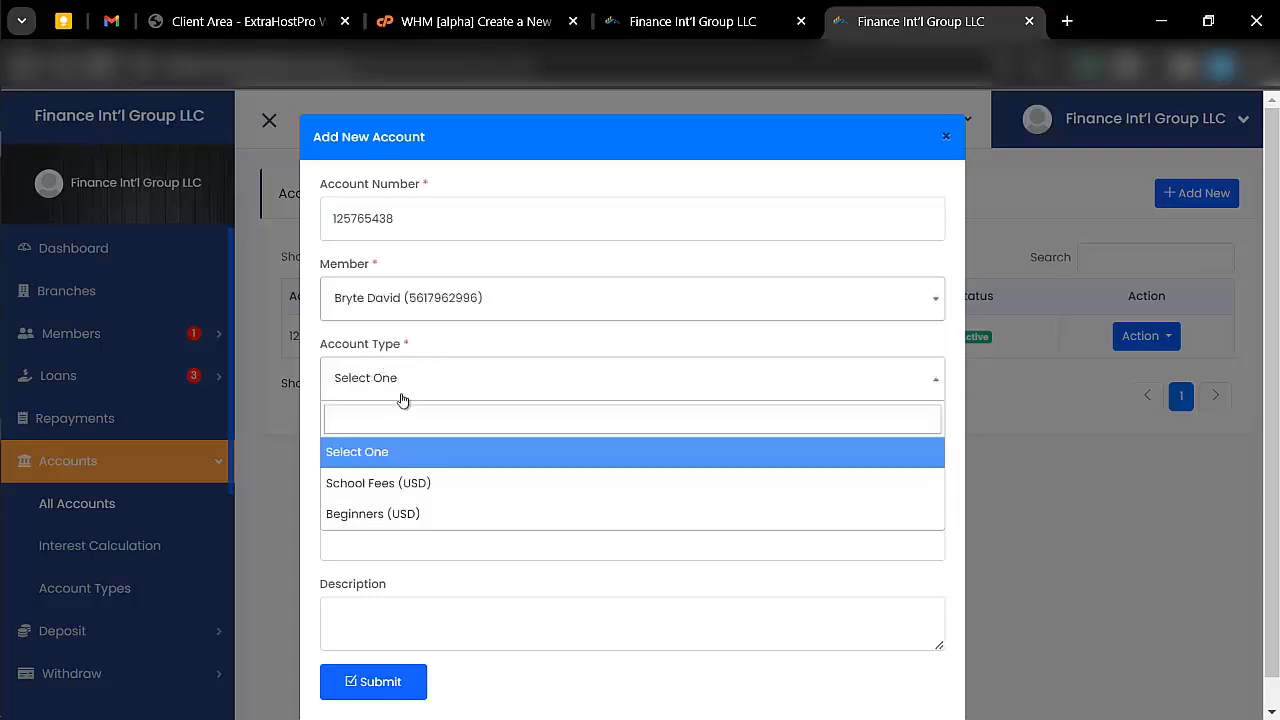
click(391, 527)
click(400, 462)
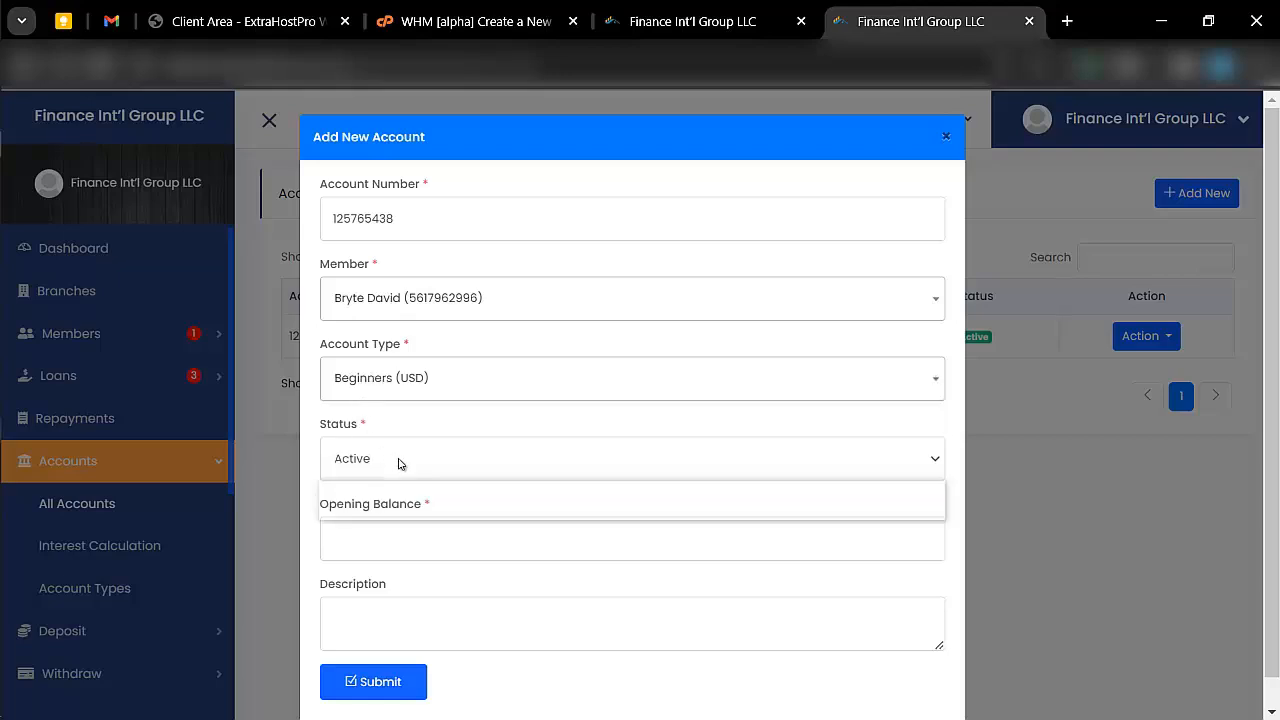
click(400, 463)
click(416, 518)
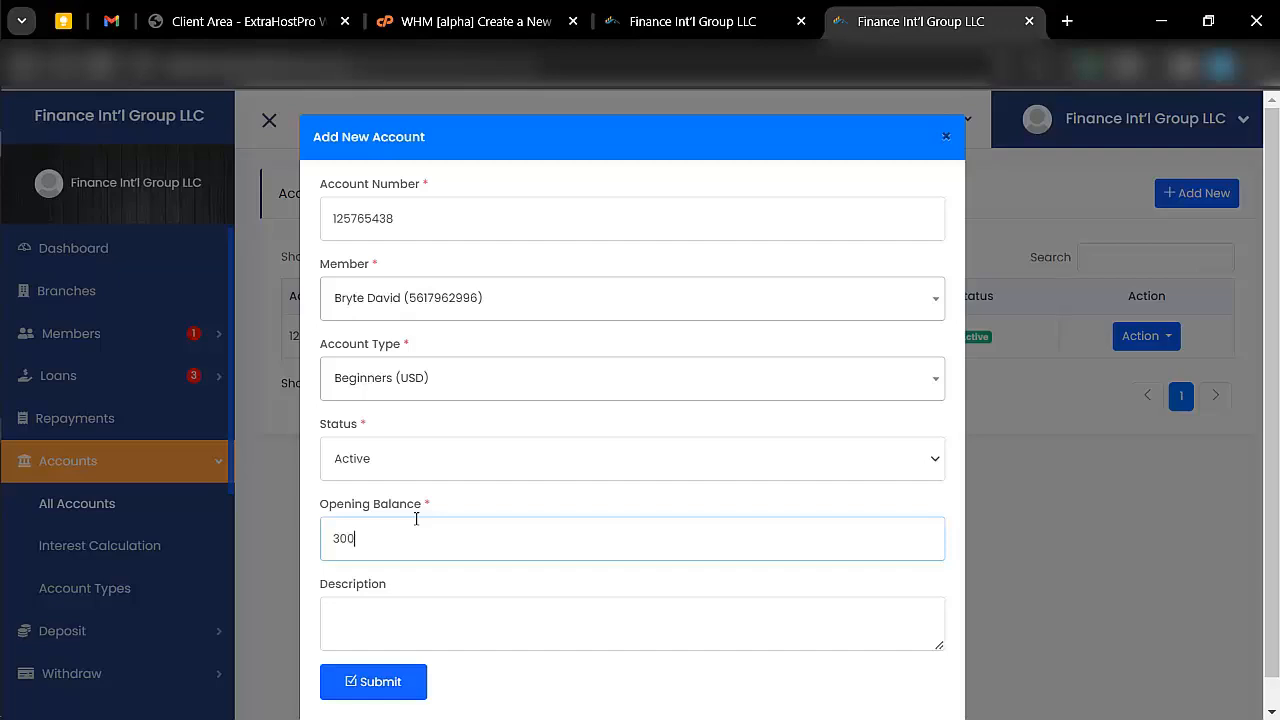
scroll(416, 519, down, 1)
- Enter "fundings" as the new account's description
click(405, 587)
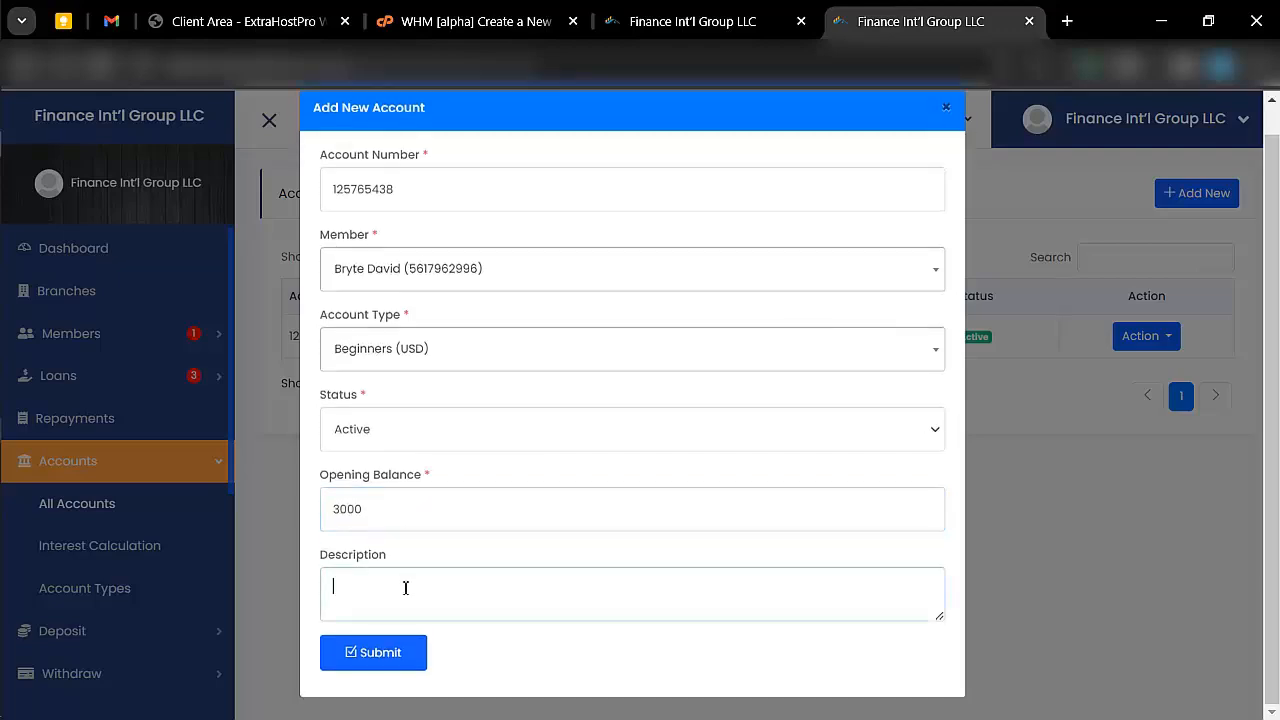
text(henr)
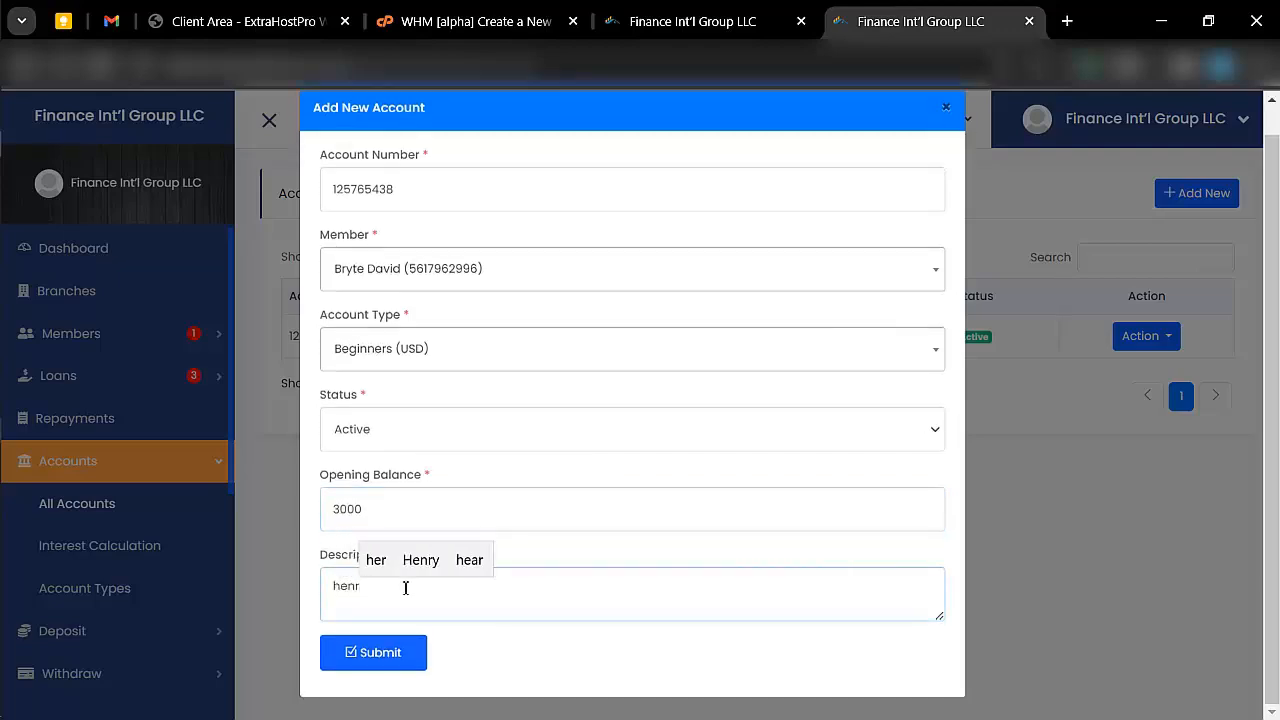
key(BackSpace)
key(BackSpace)
key(BackSpace)
text(fundings)
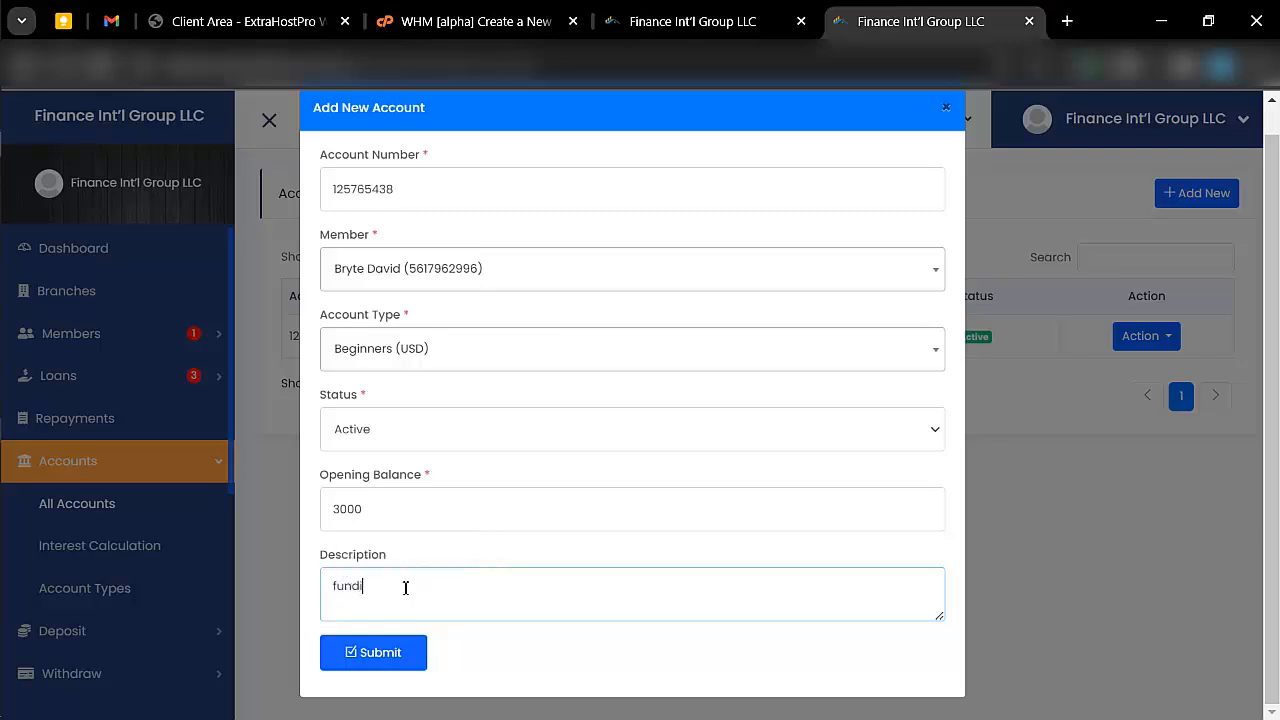
- Submit the new member account and review the dashboard and membership details in the customer portal
click(400, 652)
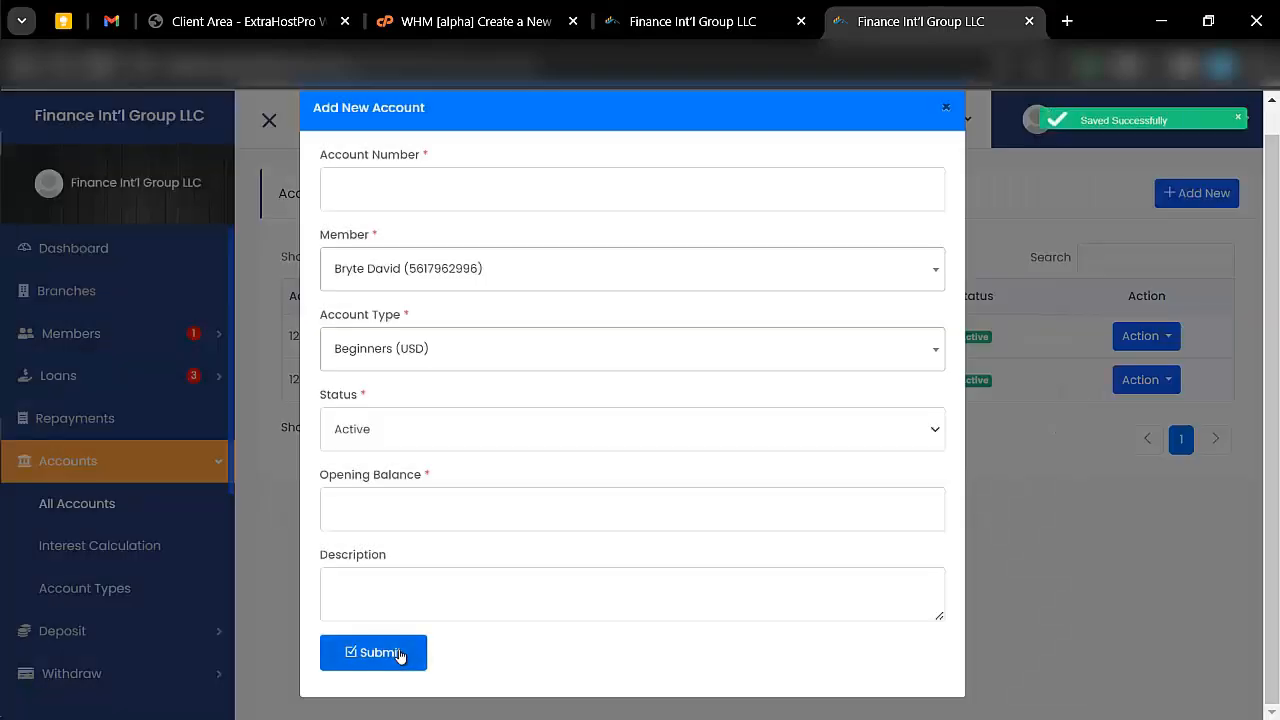
click(26, 94)
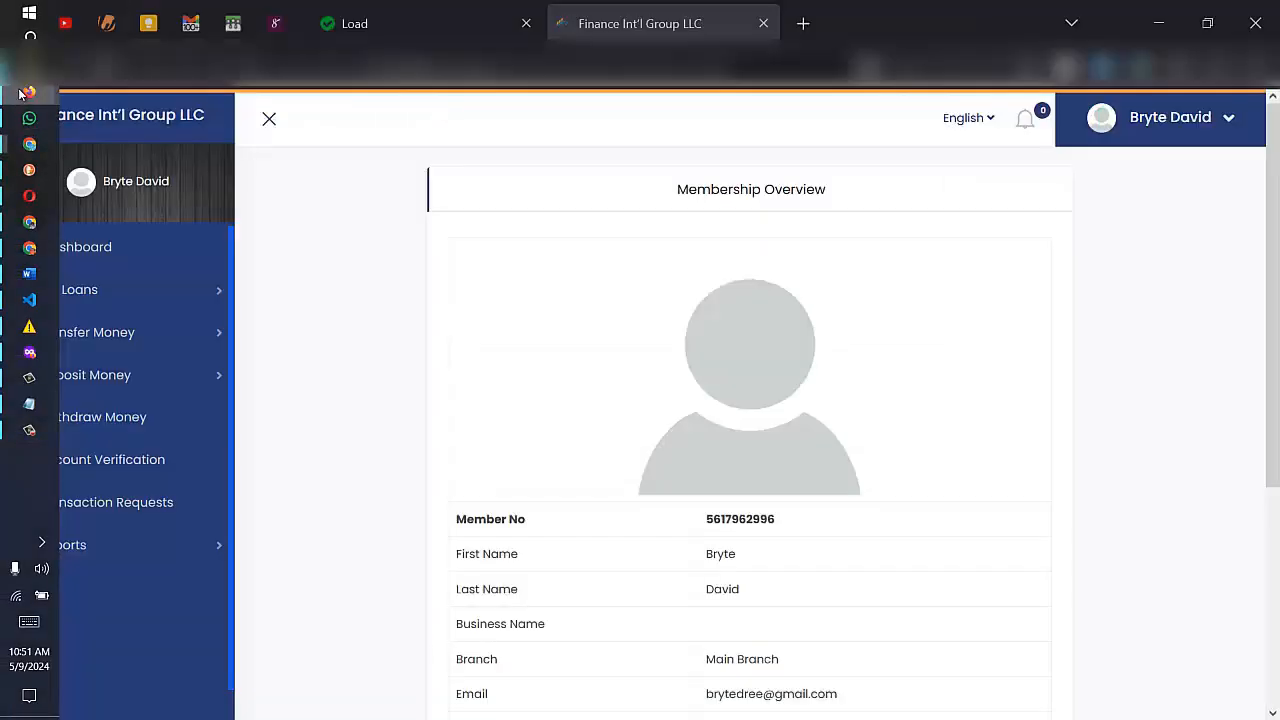
click(81, 258)
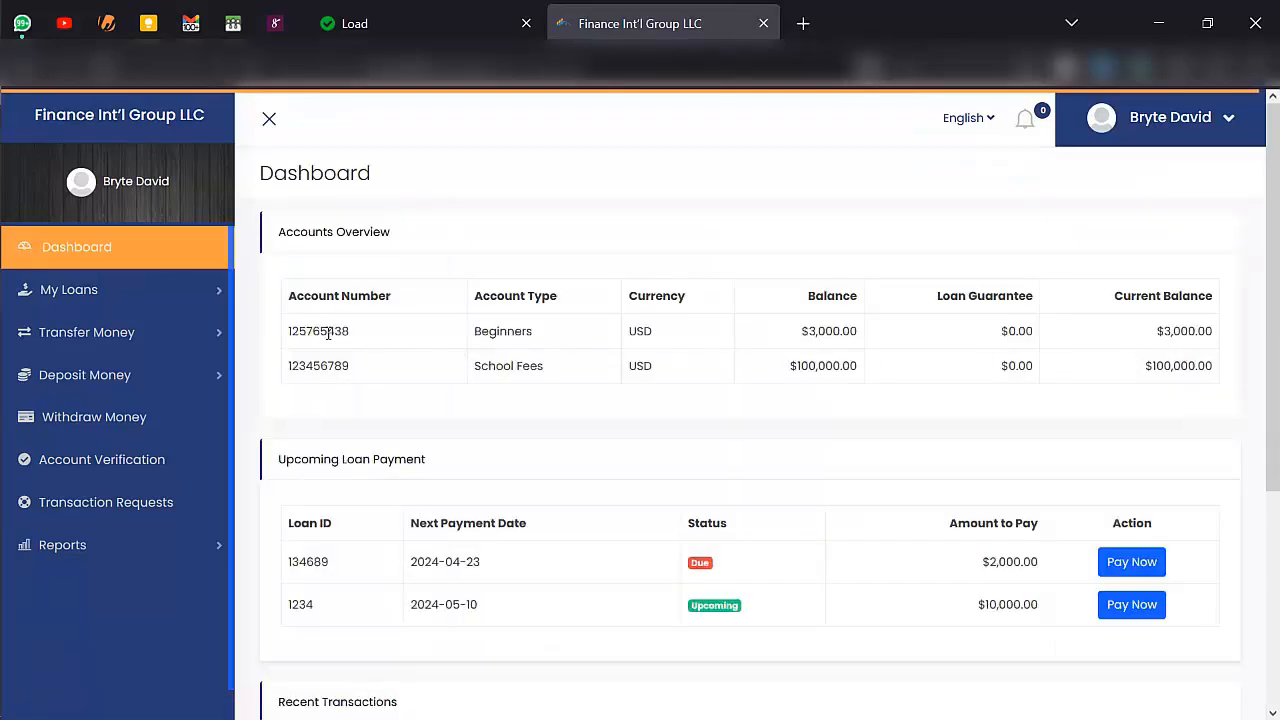
scroll(363, 380, down, 3)
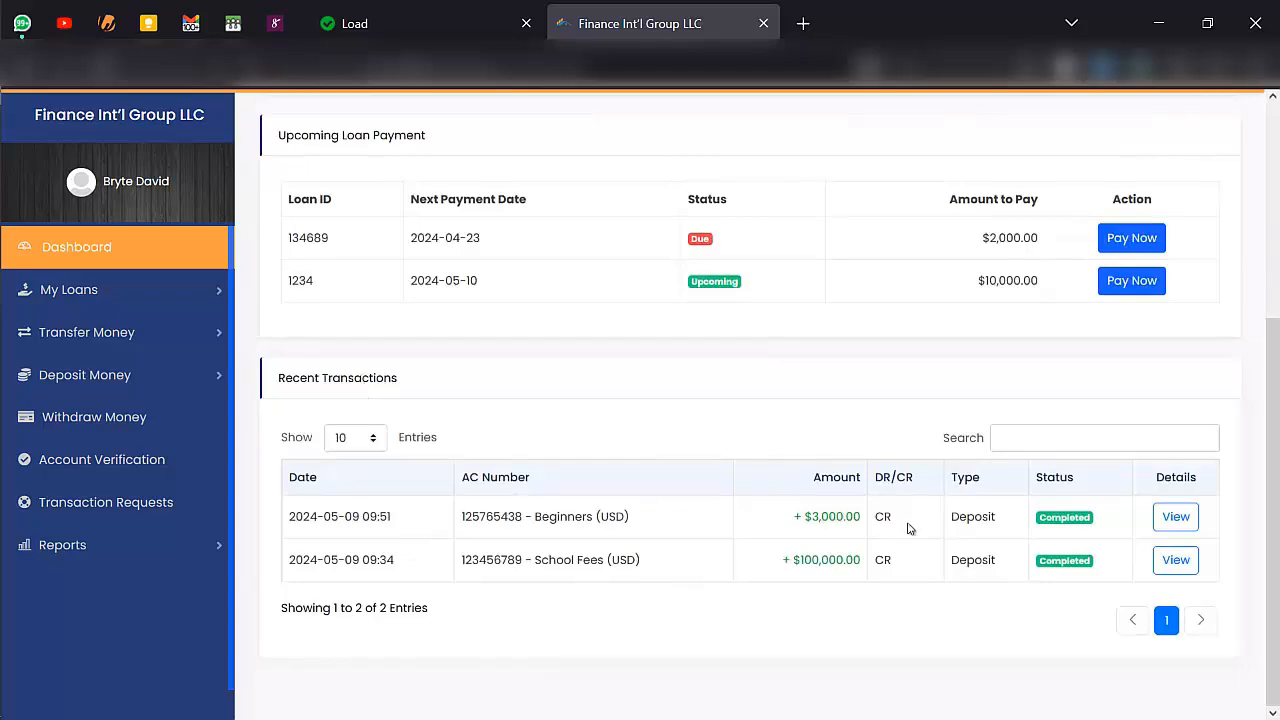
scroll(908, 528, up, 3)
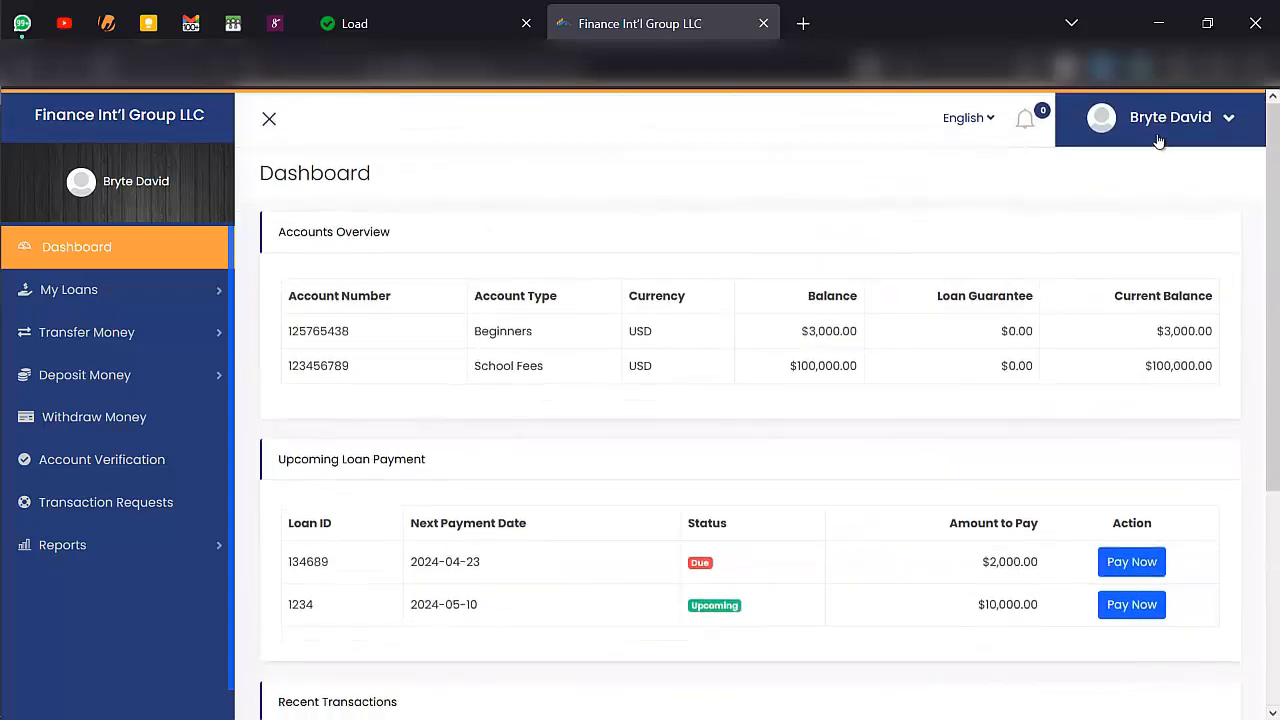
click(1196, 123)
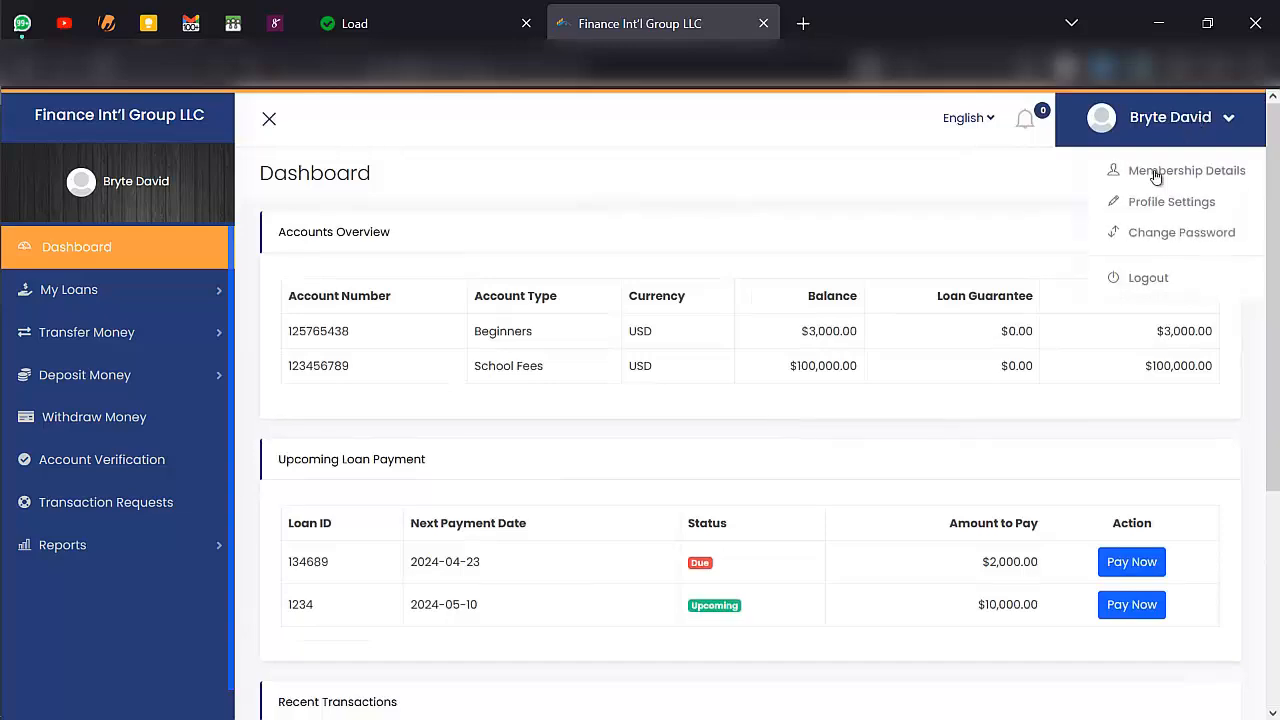
click(1155, 176)
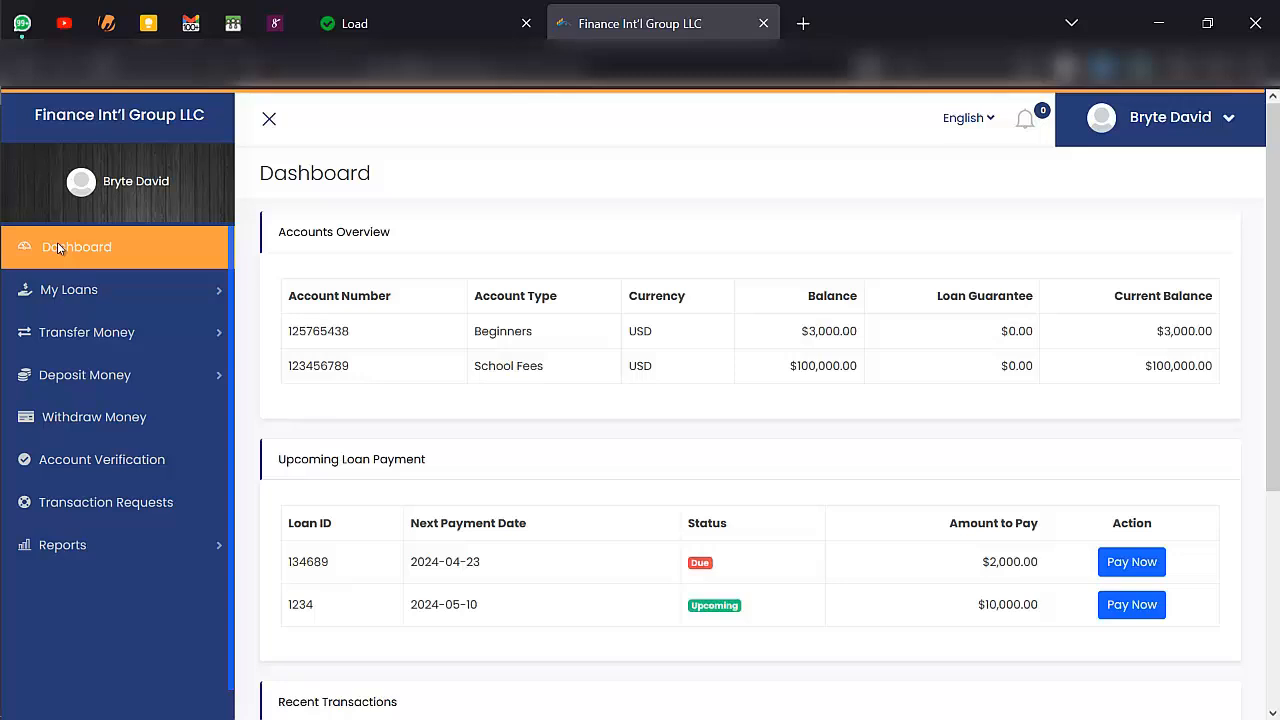
- Open the repayment form for the overdue loan and choose the School Fees - USD account for payment
scroll(829, 574, down, 1)
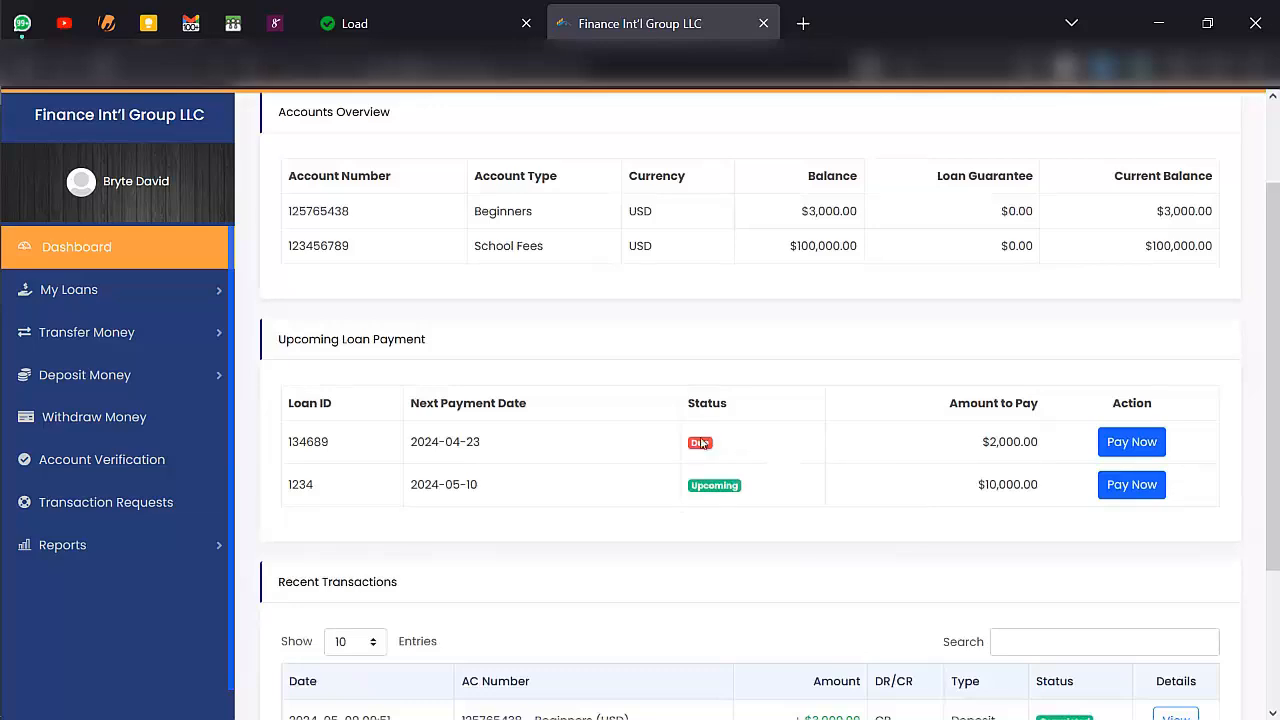
click(1121, 447)
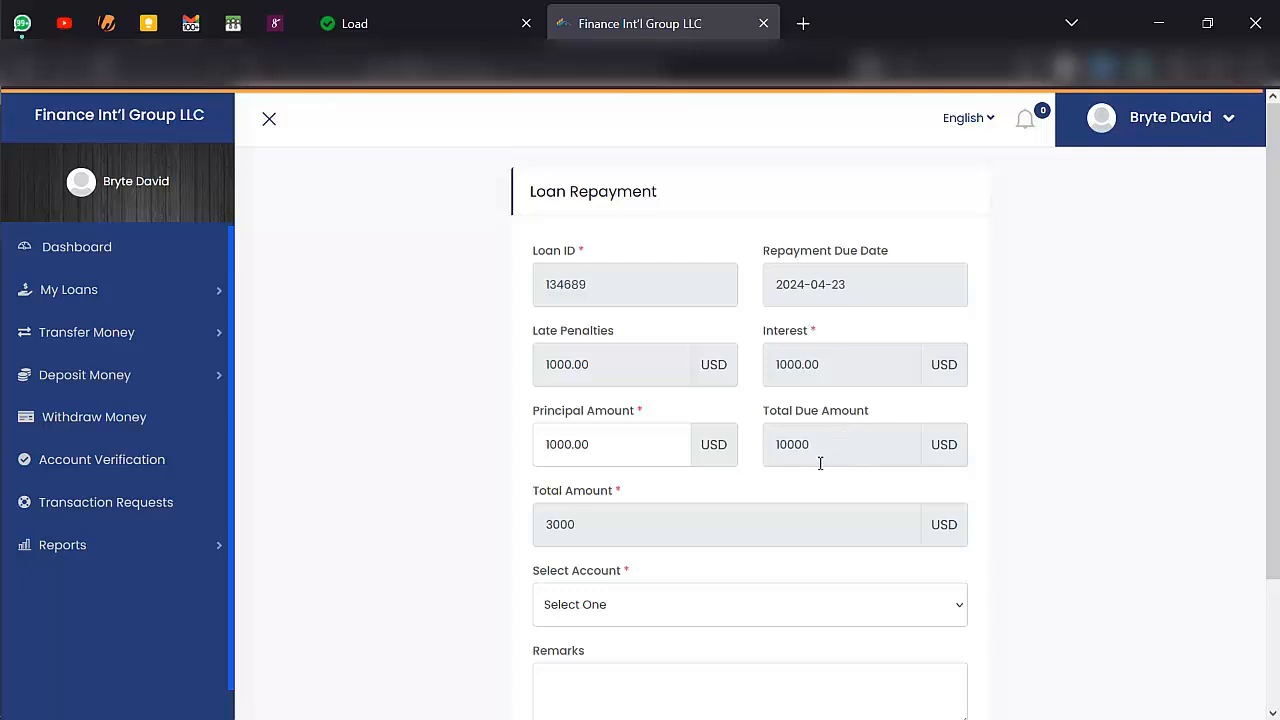
scroll(675, 500, down, 1)
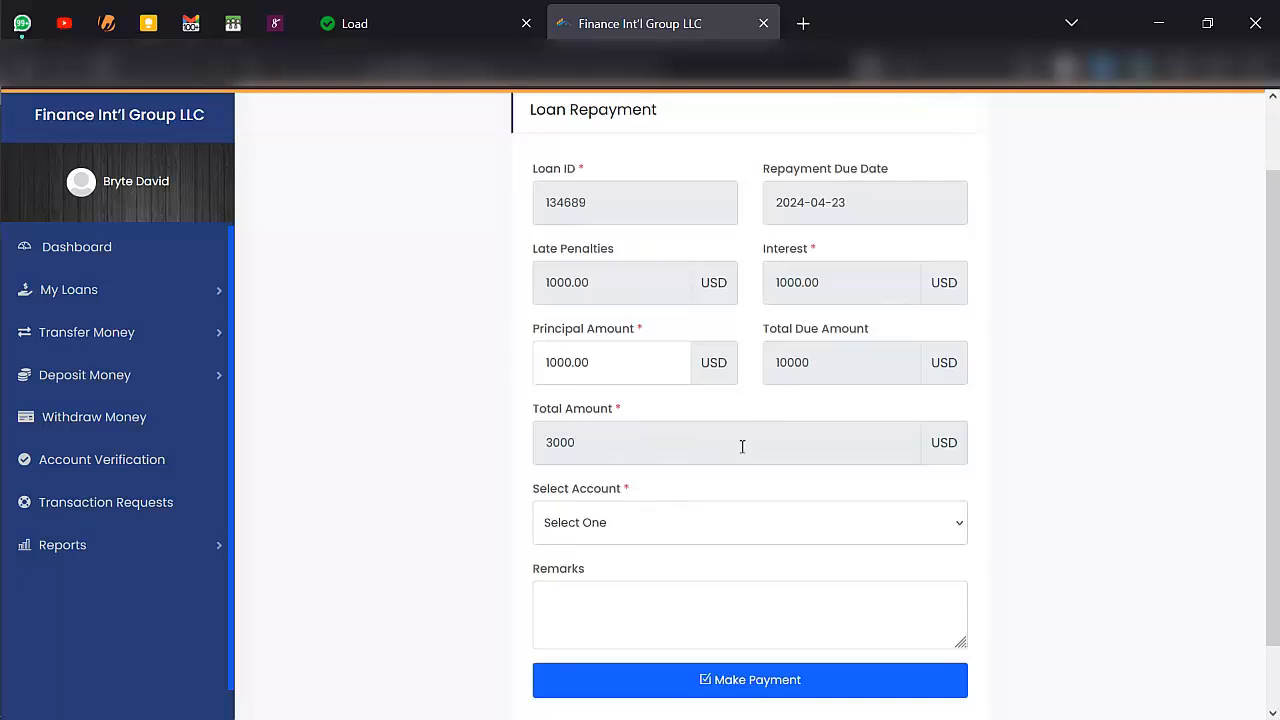
click(697, 531)
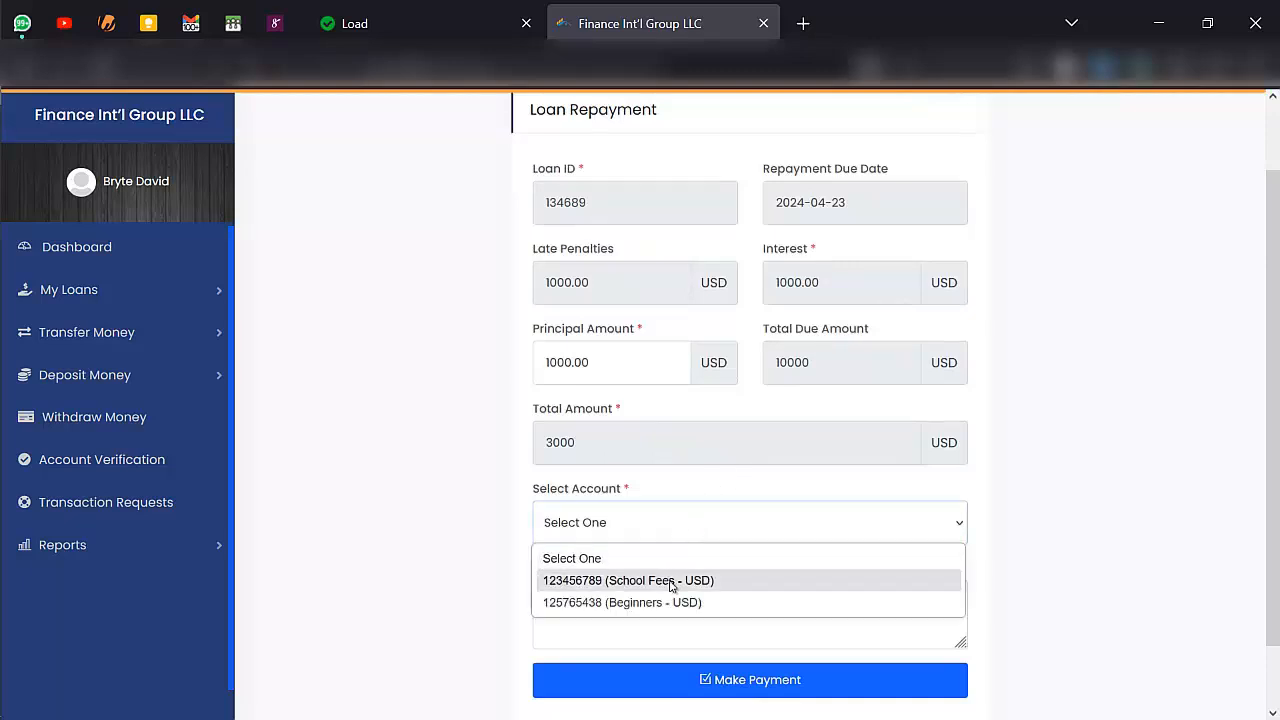
click(670, 581)
- Enter "payment made" as the repayment remark and make the payment
scroll(681, 531, down, 1)
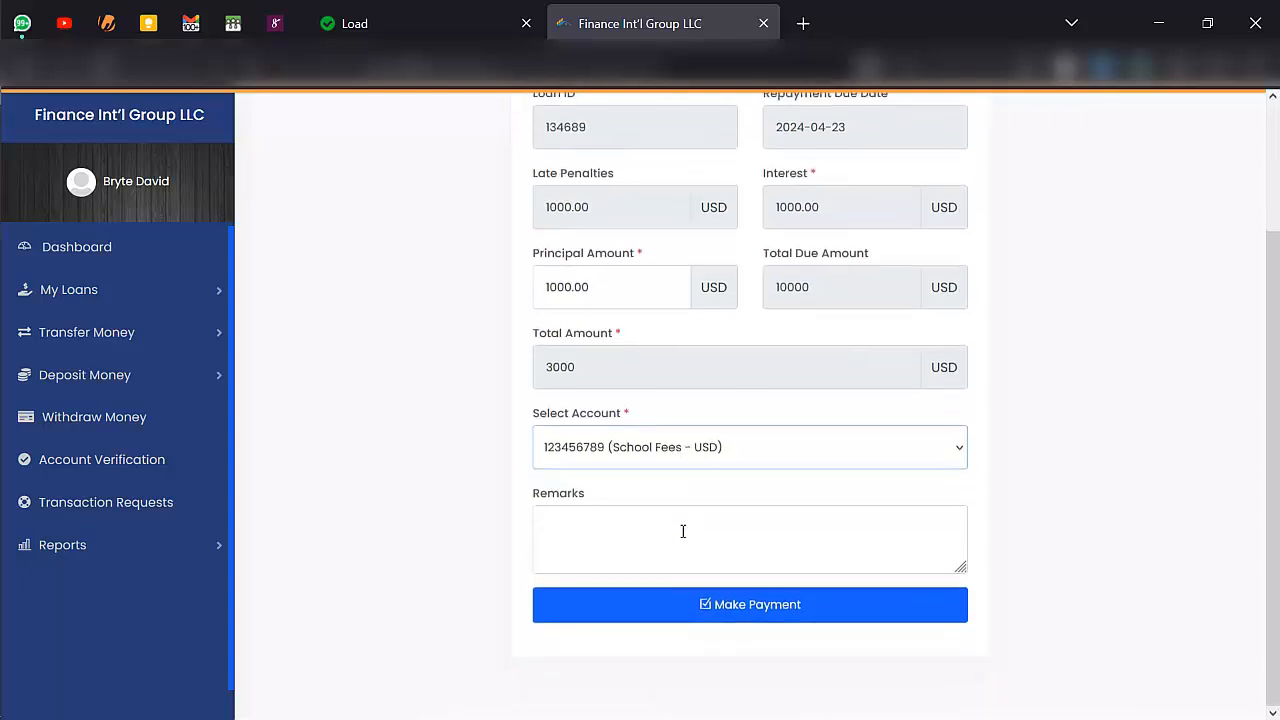
click(675, 530)
text(paym)
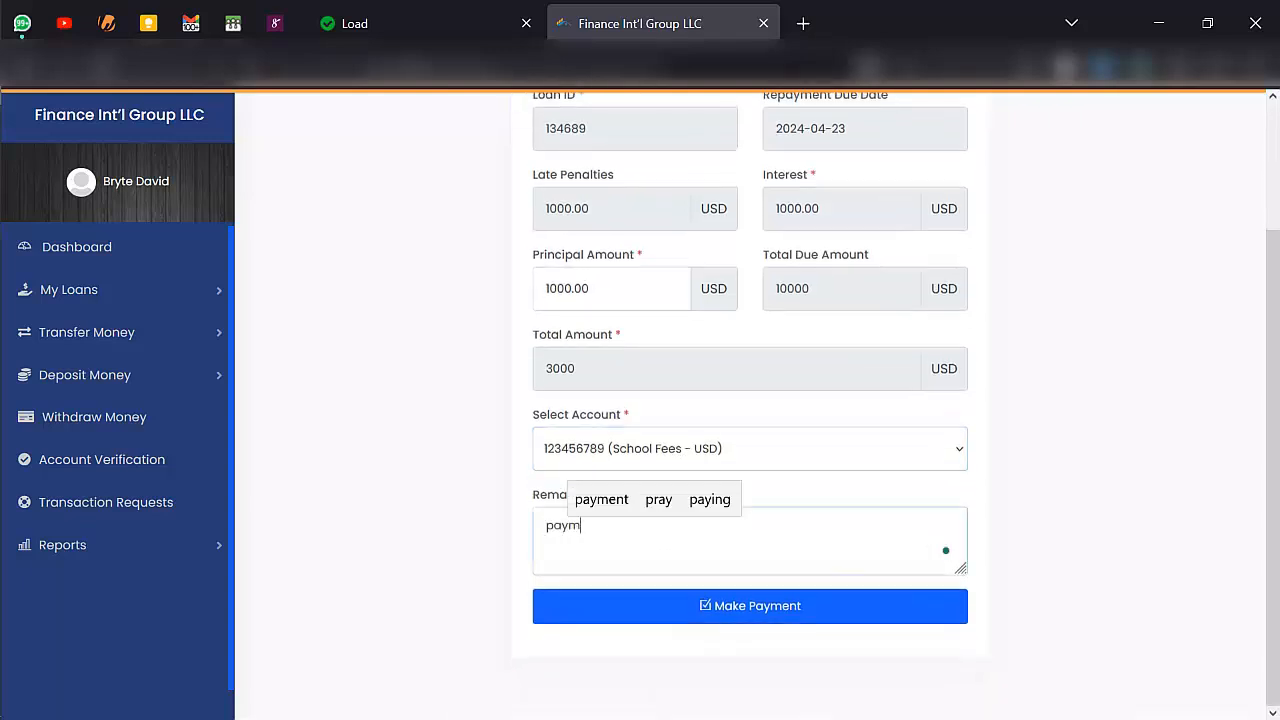
text(ent made)
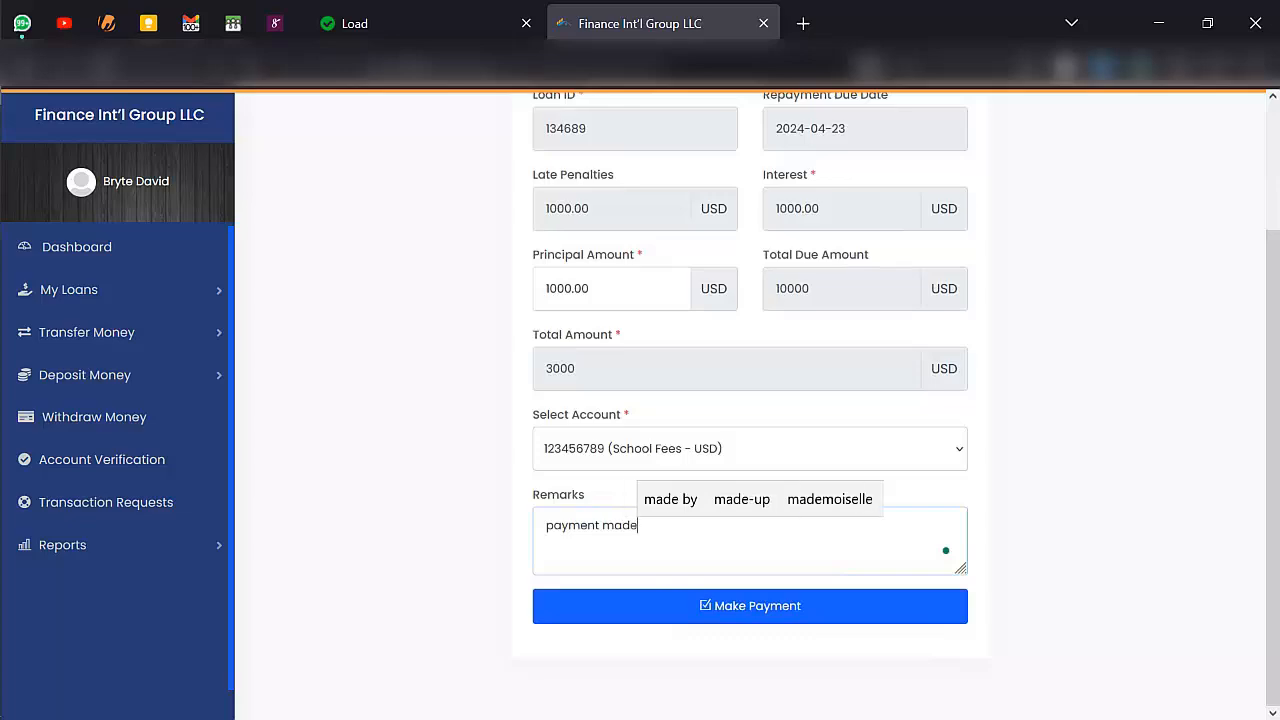
click(722, 600)
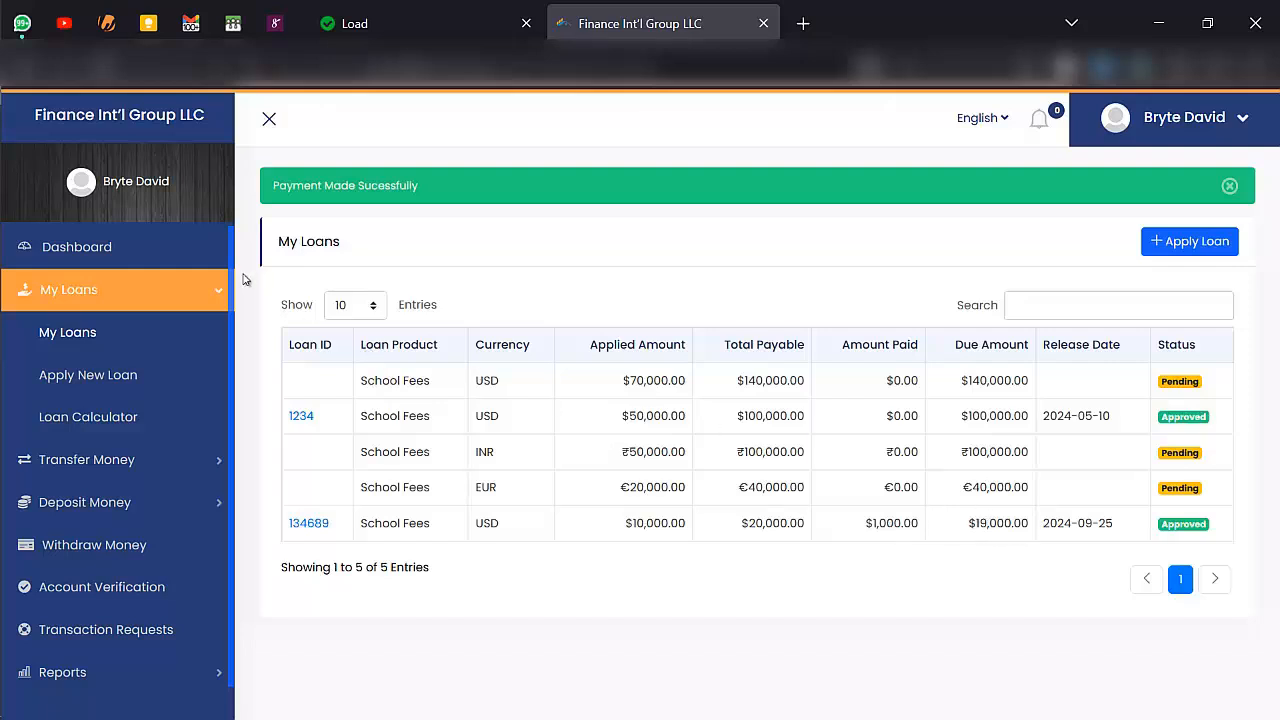
- Check the customer dashboard's account balances, upcoming loan payments and recent transactions
click(170, 237)
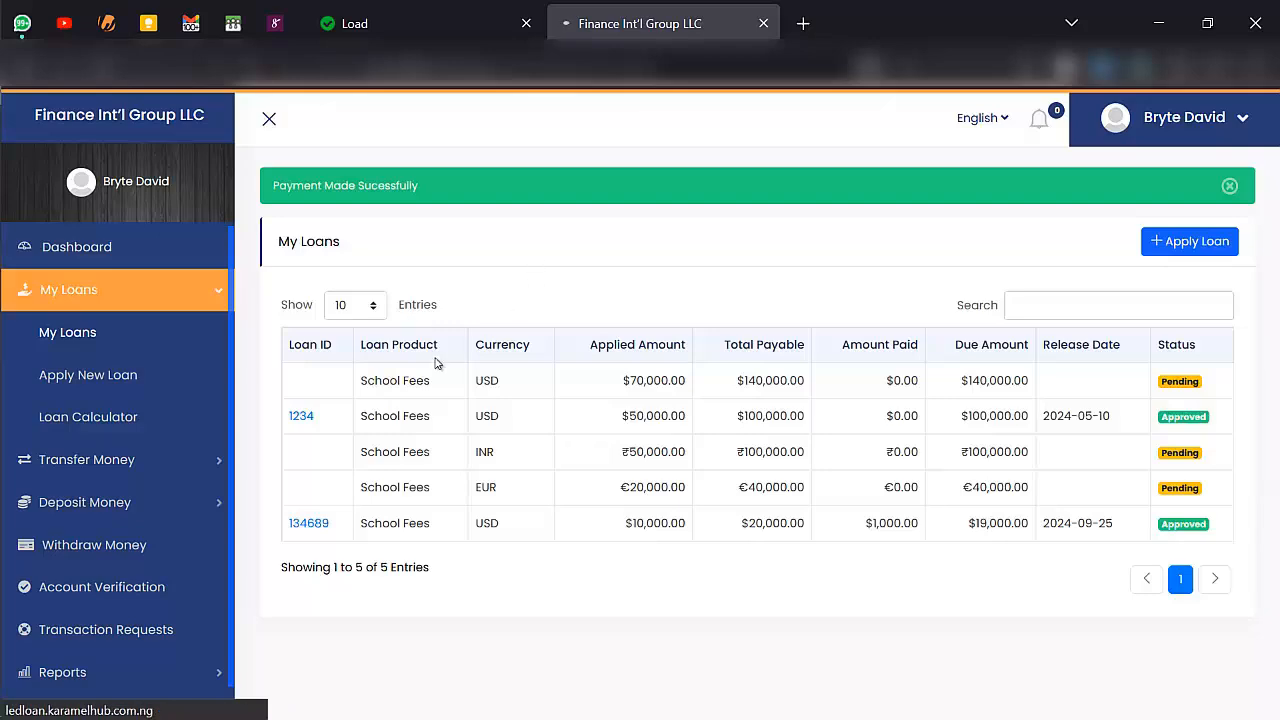
scroll(476, 365, down, 3)
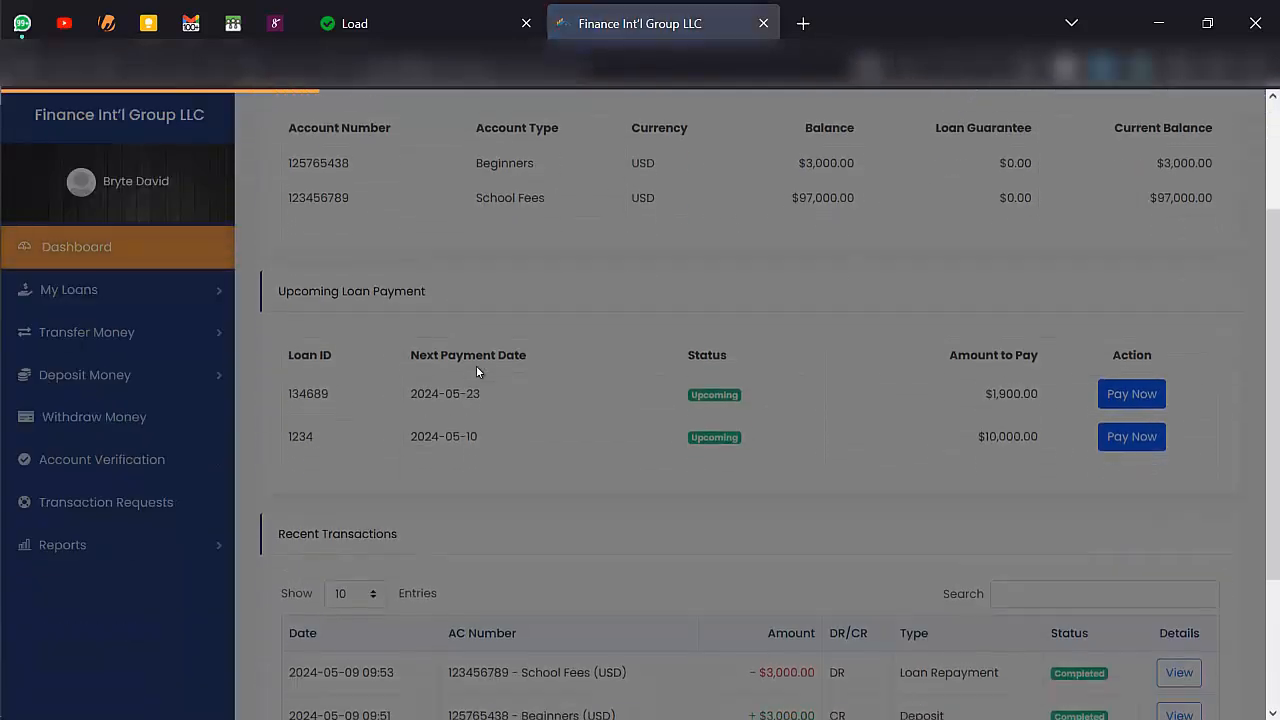
scroll(477, 371, up, 1)
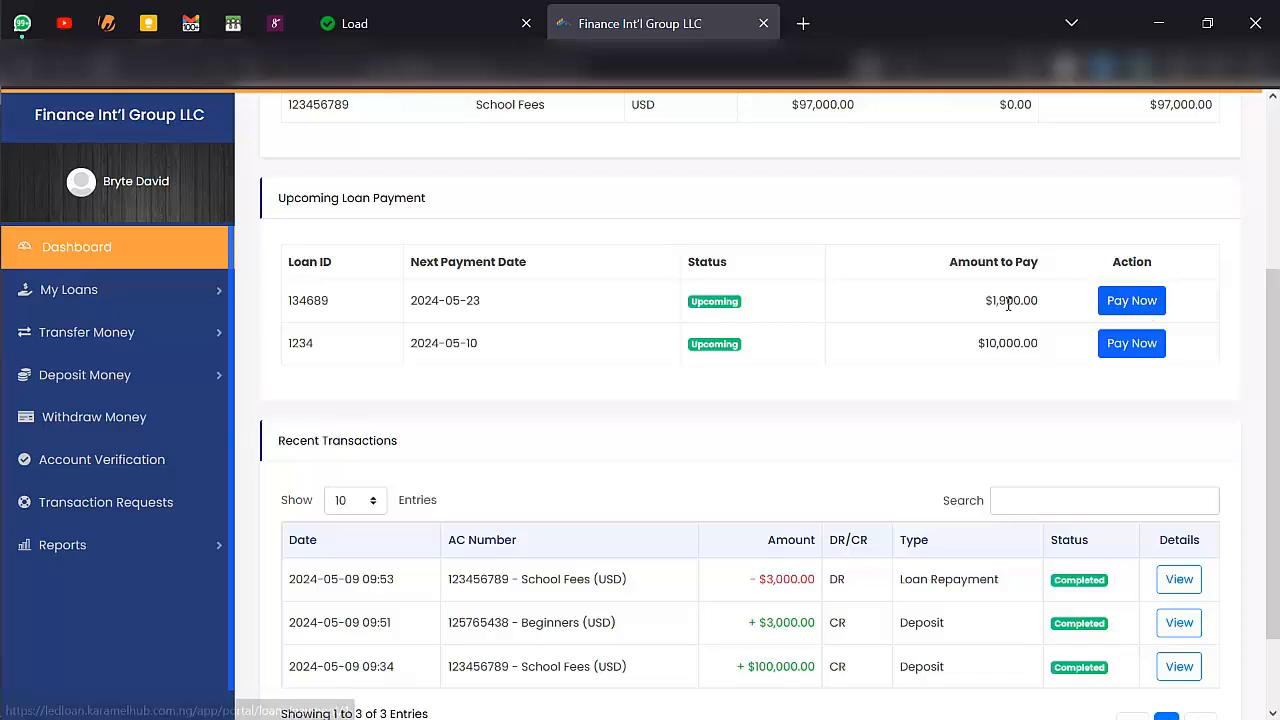
- Pay the loan instalment due 2024-05-23 from the School Fees - USD account
click(1127, 300)
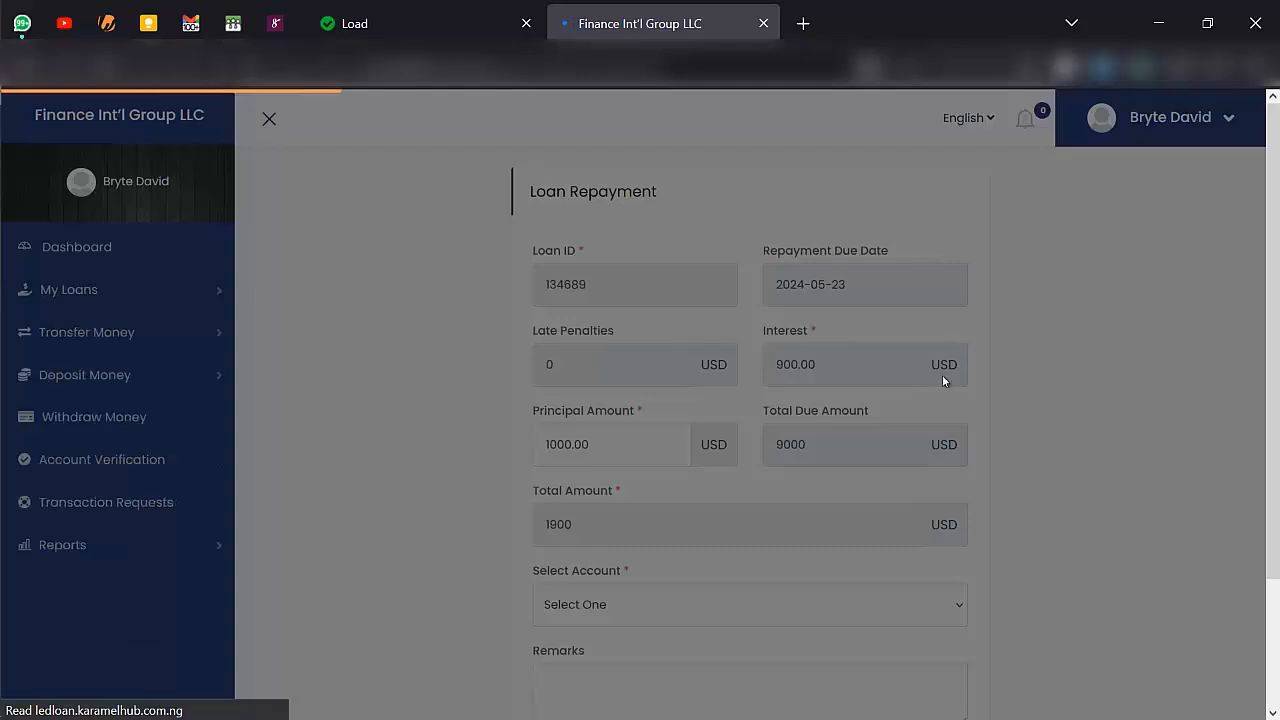
scroll(942, 375, down, 2)
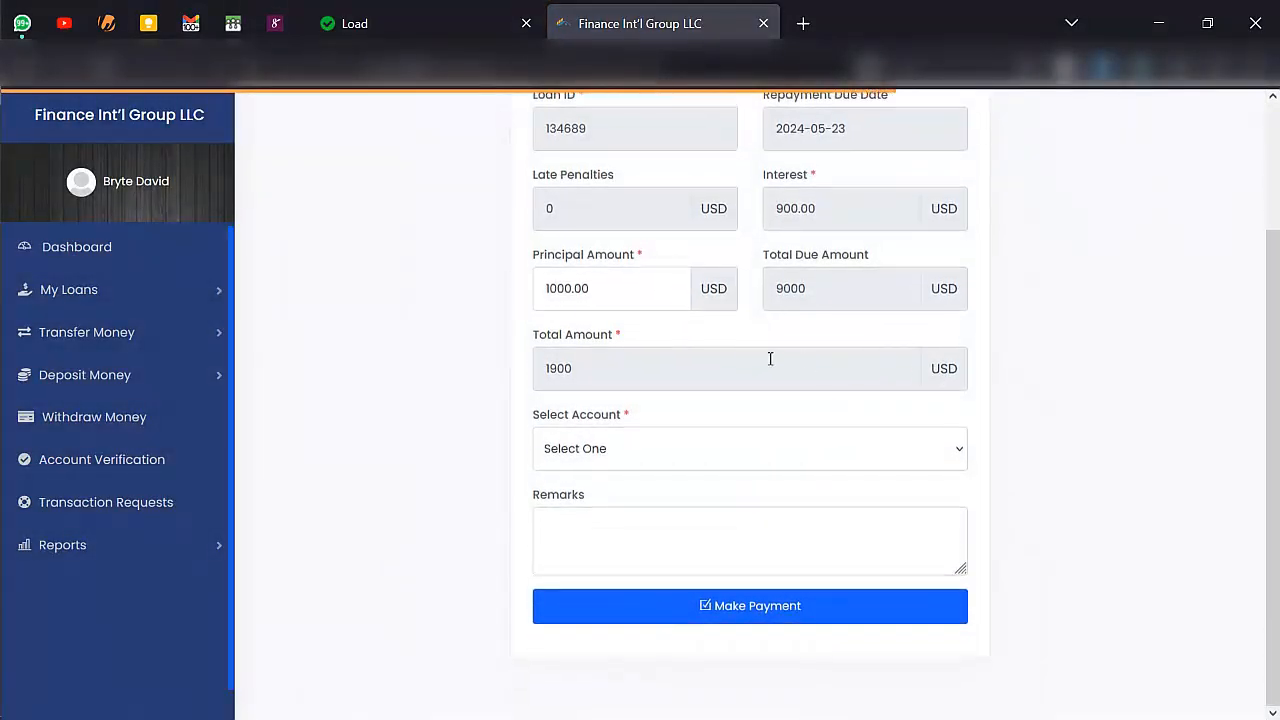
click(617, 455)
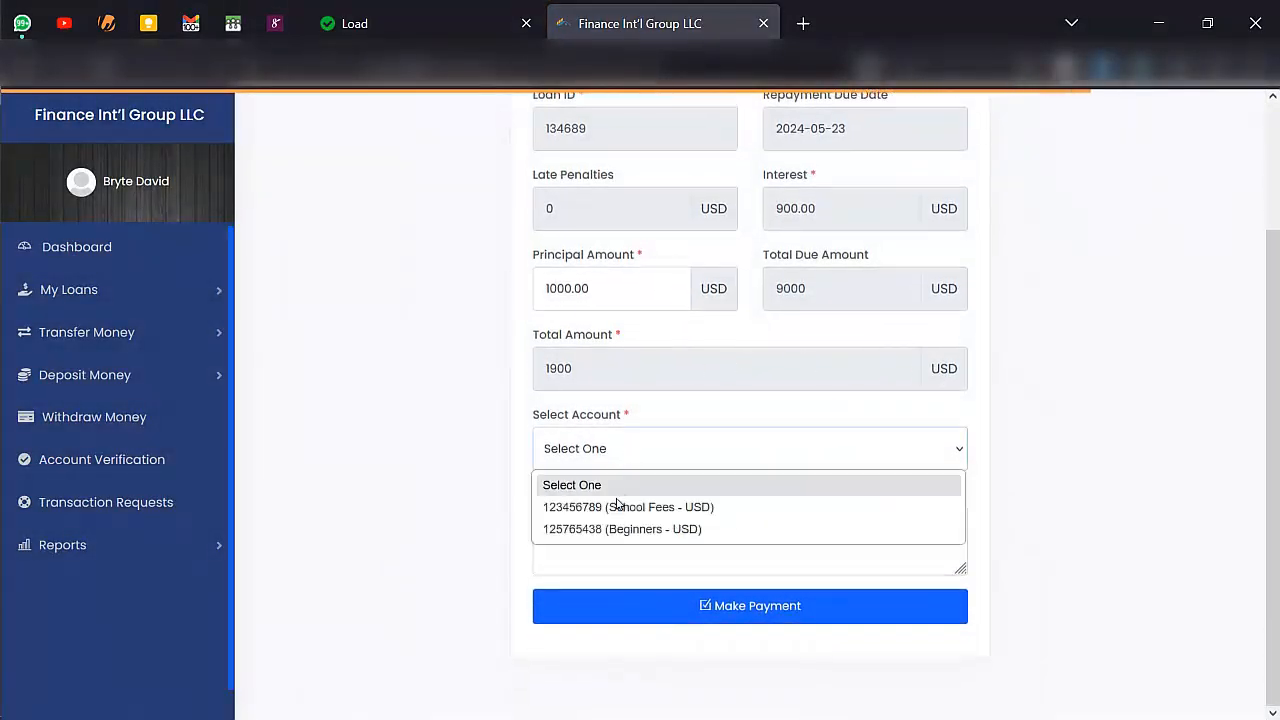
click(621, 507)
click(690, 603)
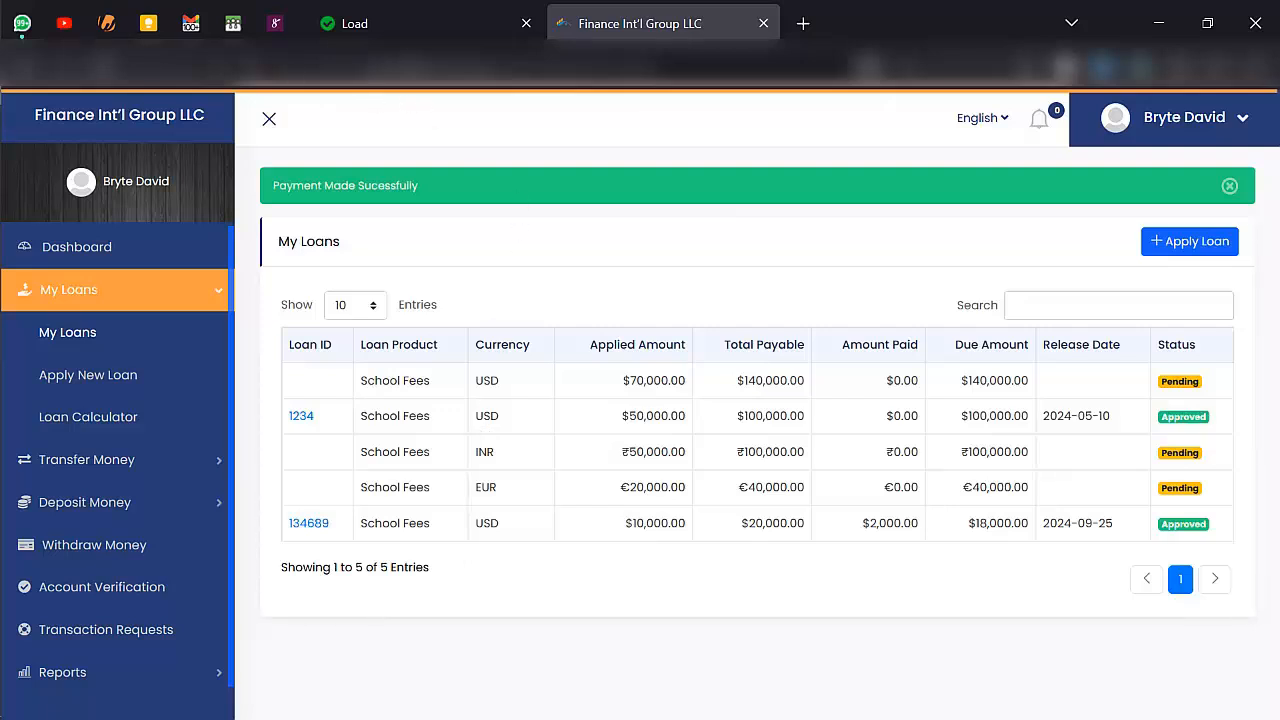
- Switch back to the admin portal and close the new account form
mouse_move(6, 125)
click(22, 145)
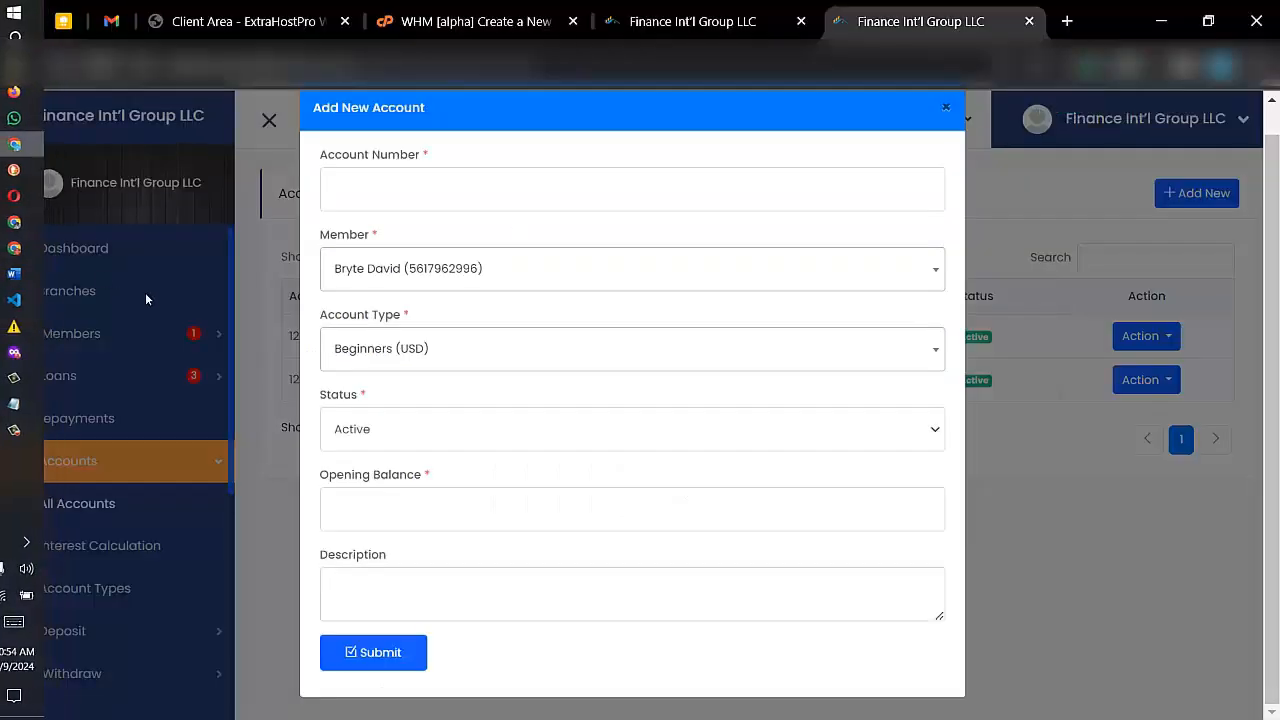
click(948, 108)
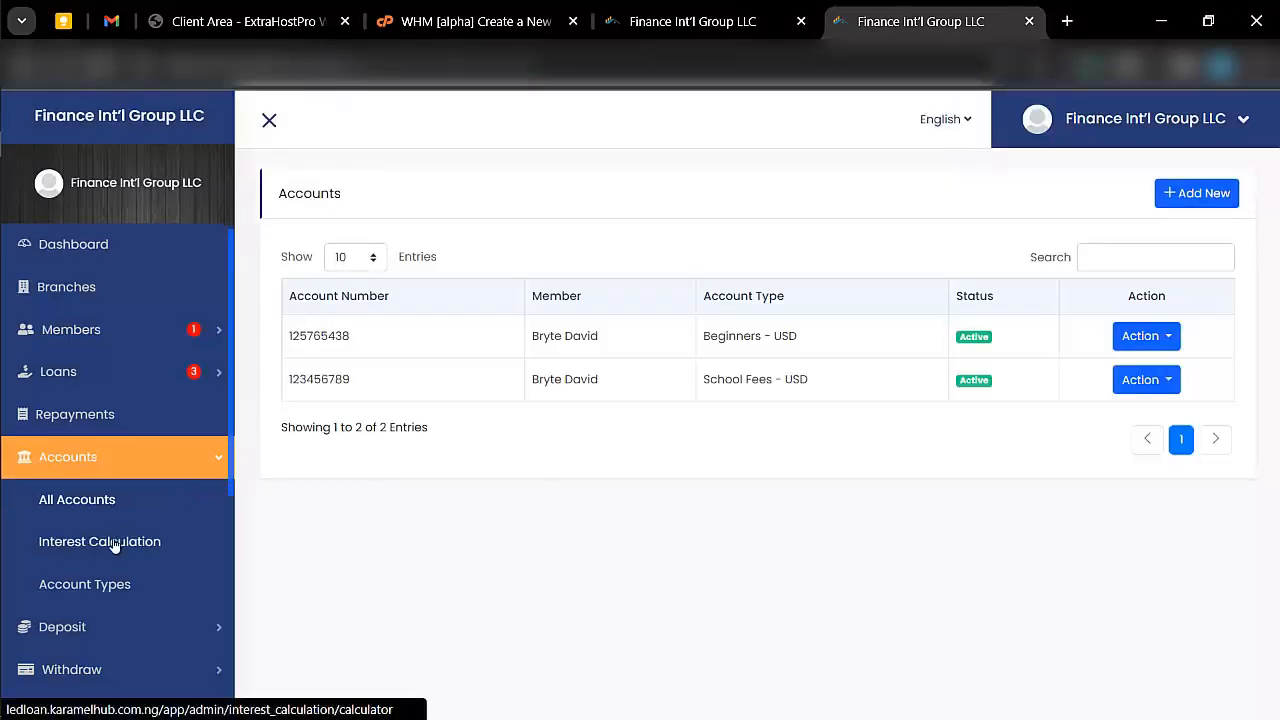
- Start a money deposit and select the first listed member as its recipient
scroll(115, 545, down, 2)
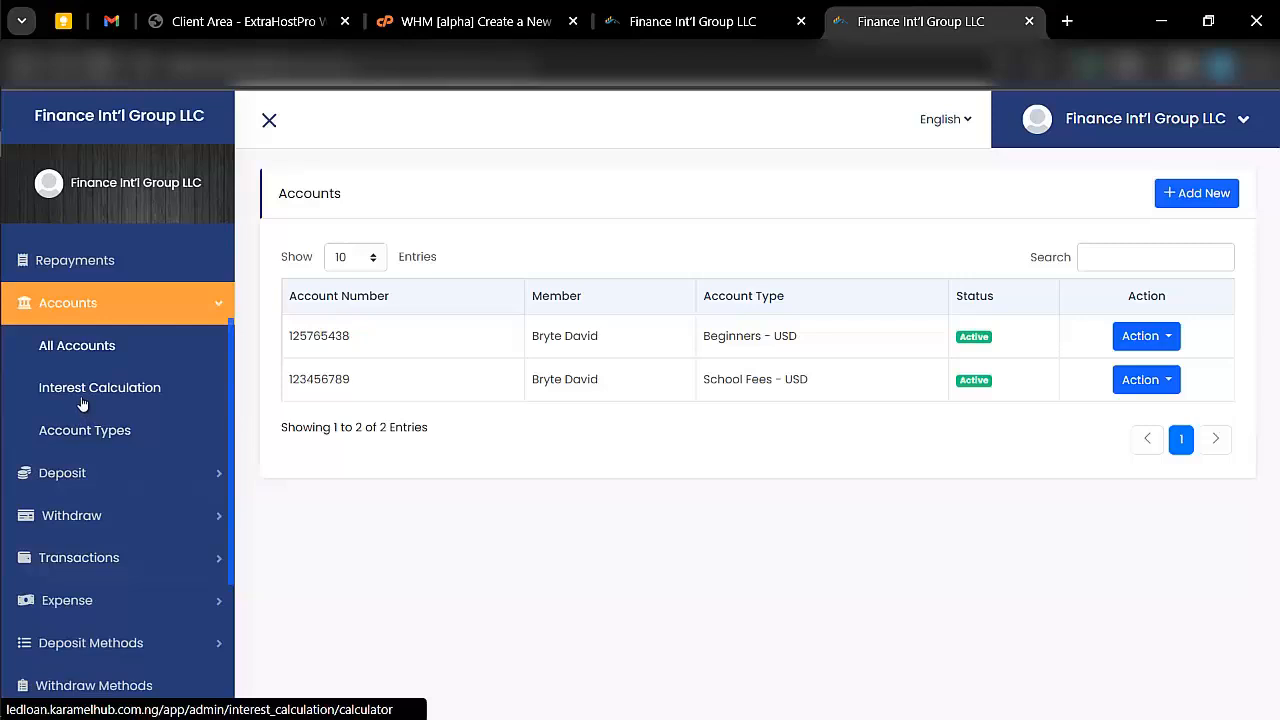
click(100, 485)
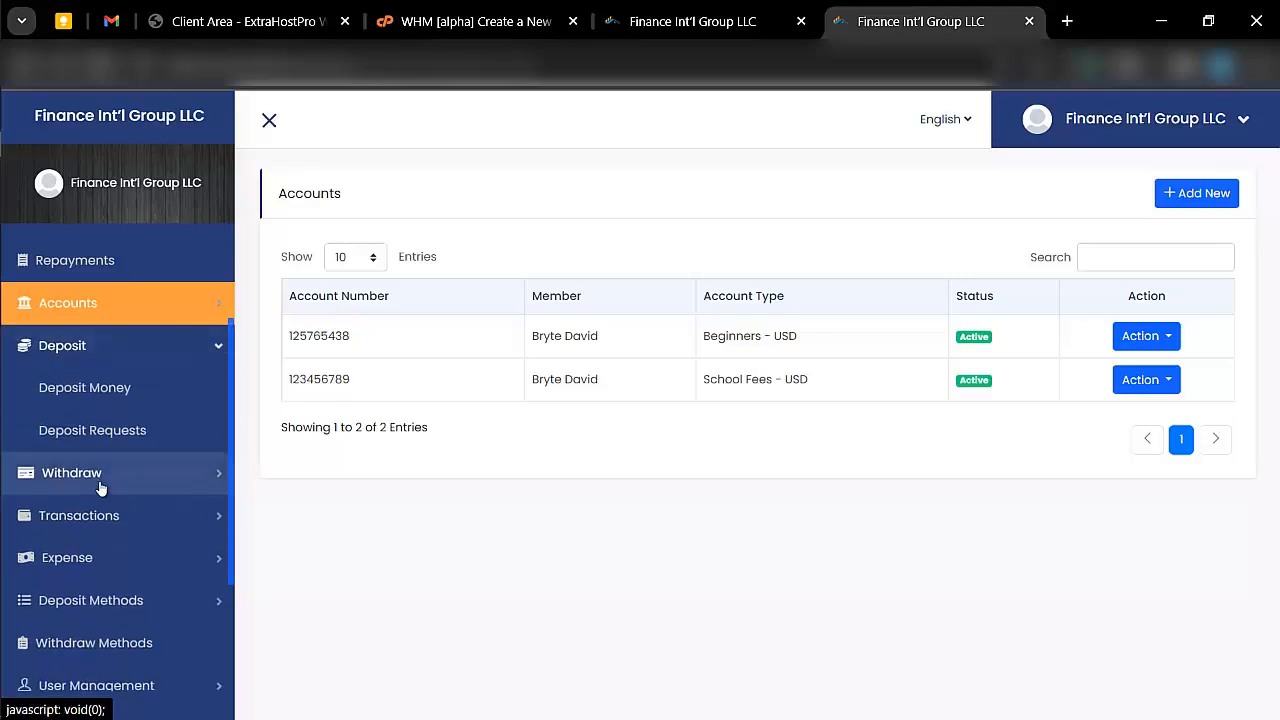
click(82, 390)
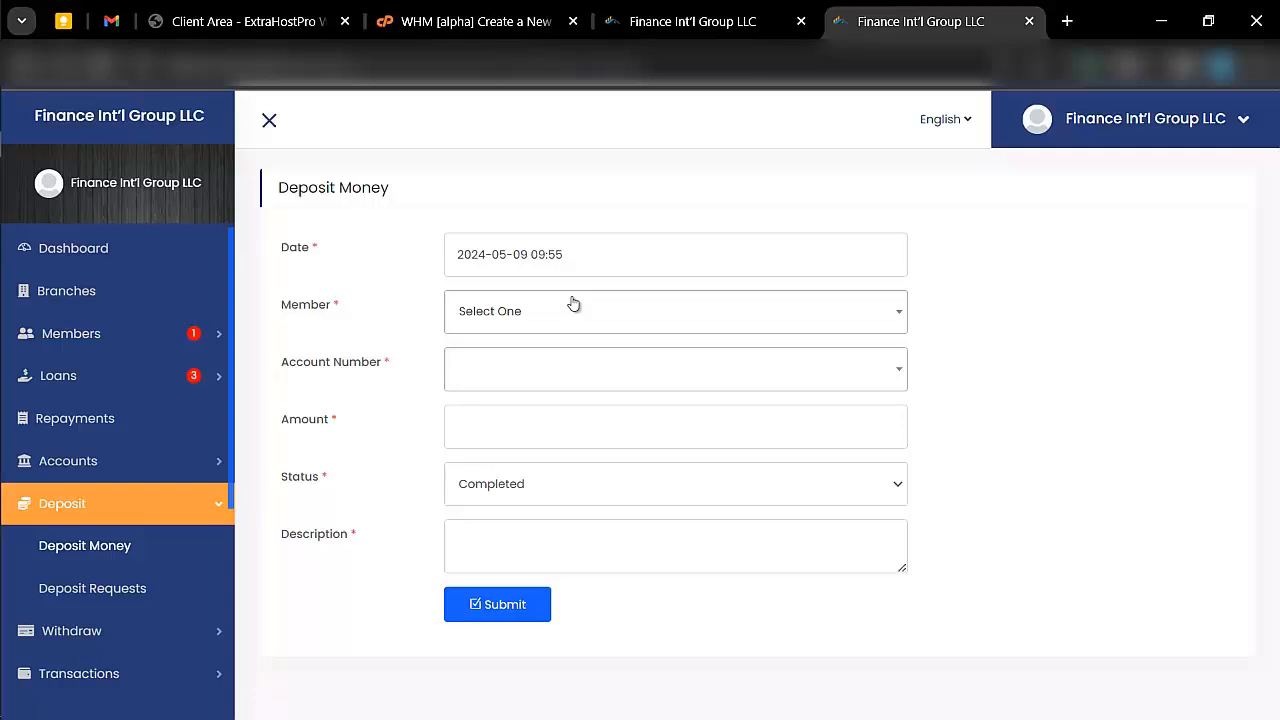
click(555, 310)
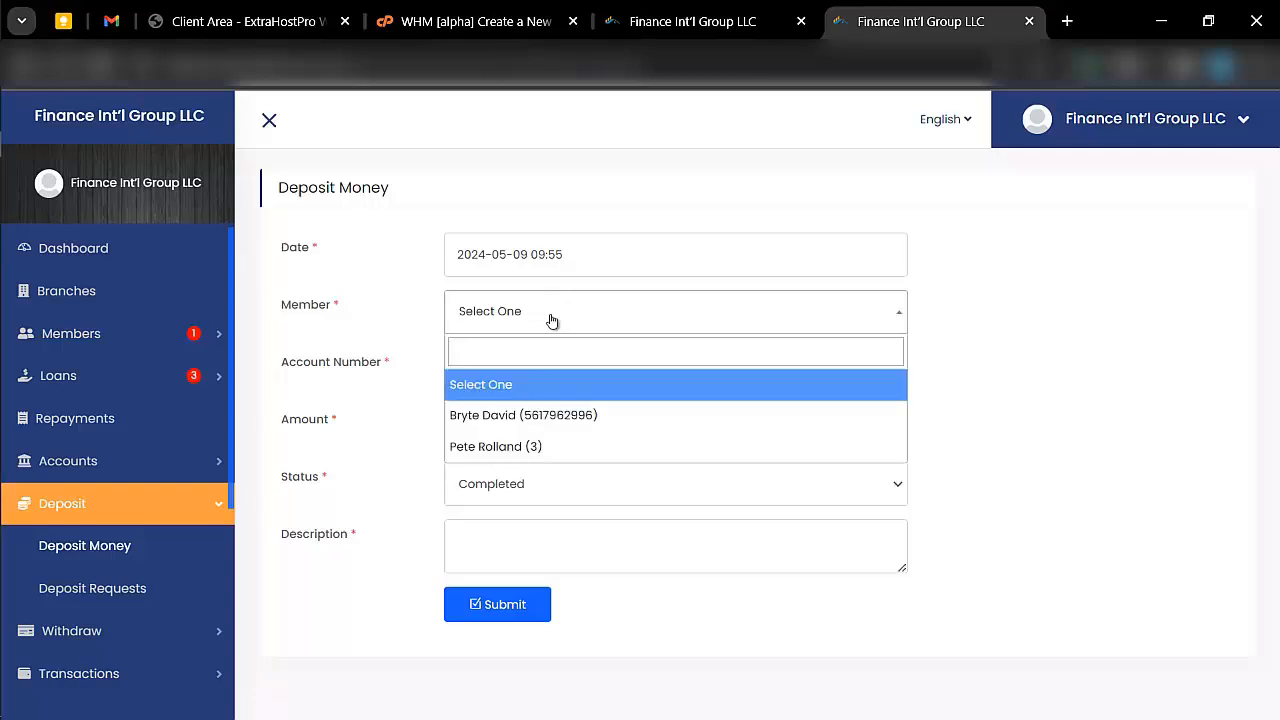
click(554, 414)
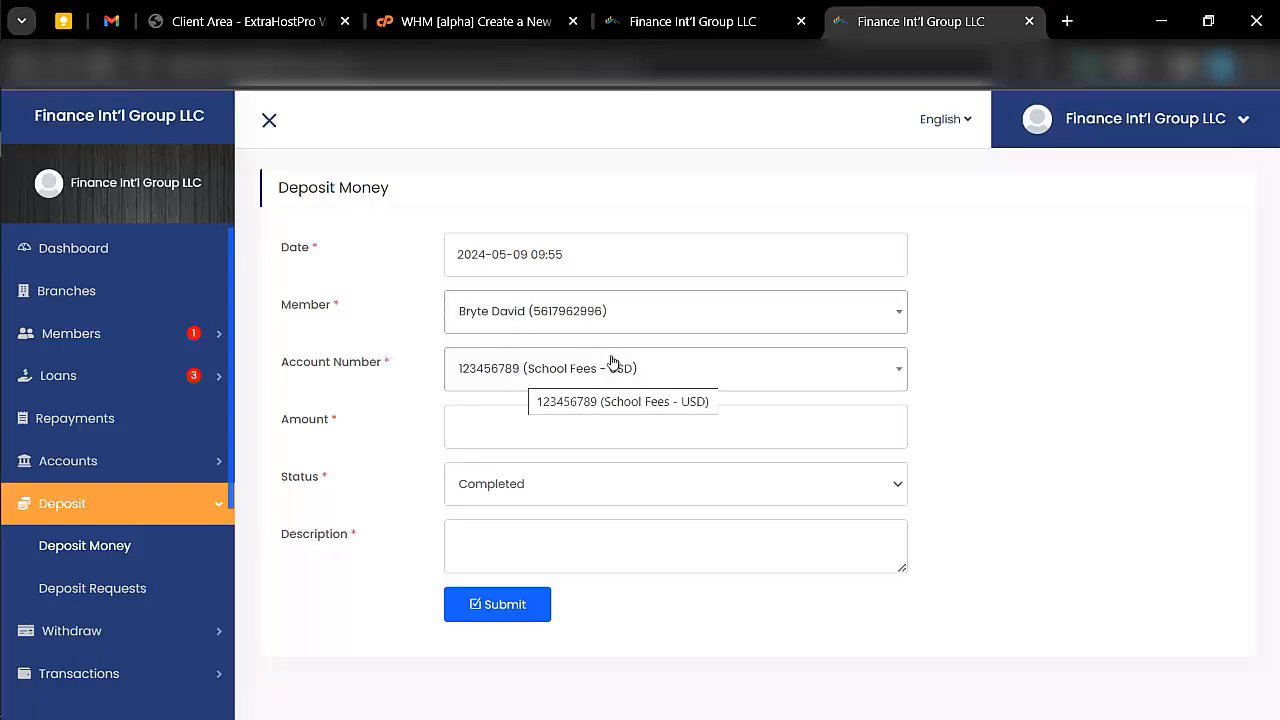
- Set the deposit amount to 6000 and keep the status Completed
click(516, 429)
text(6)
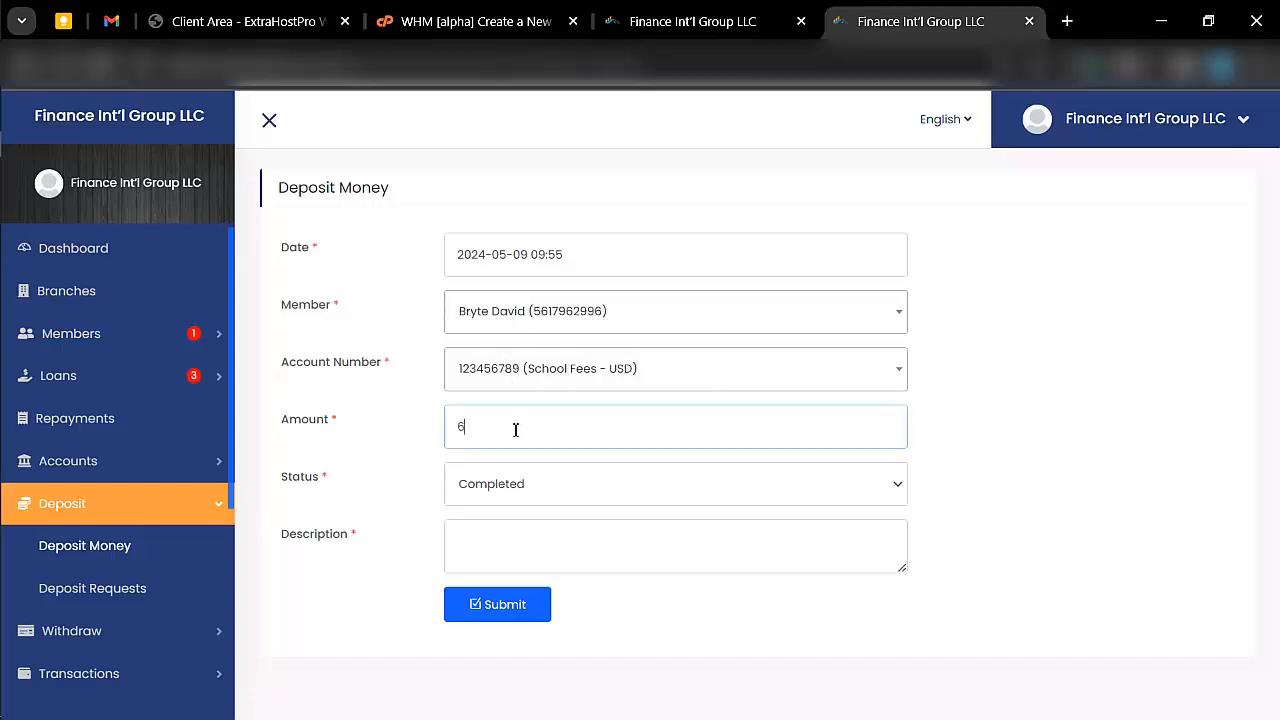
text(000)
click(530, 490)
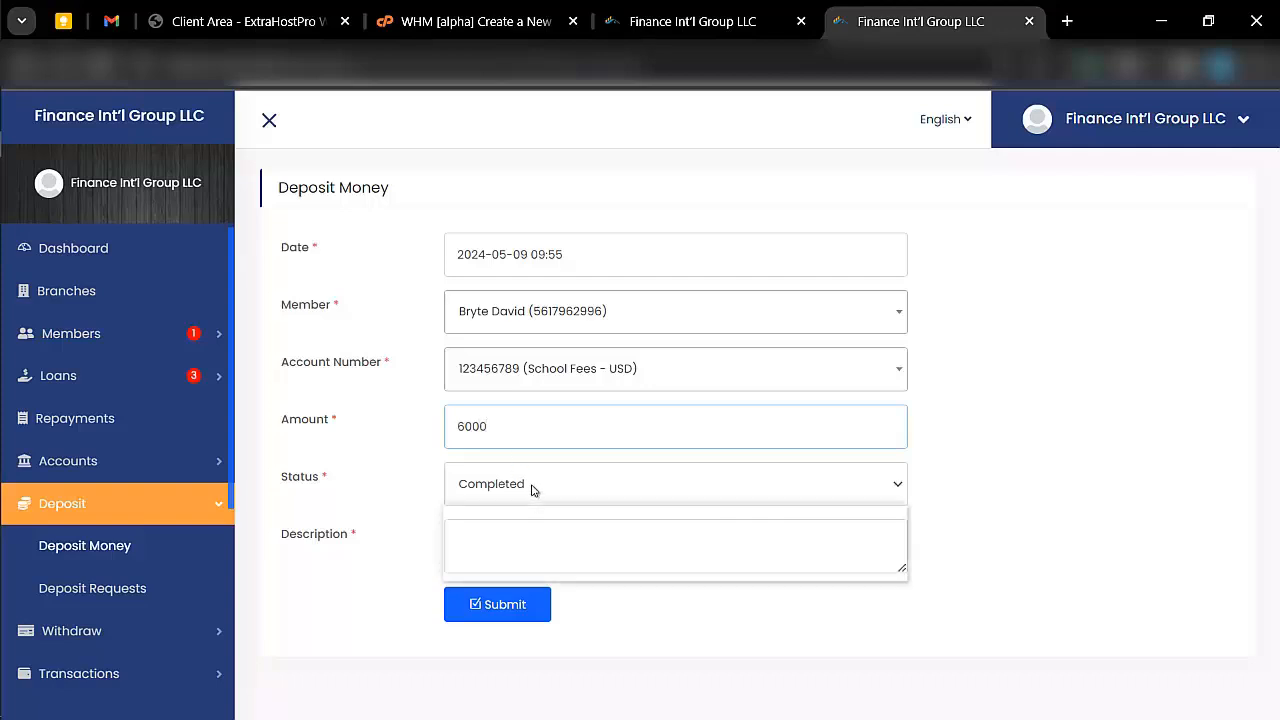
click(530, 490)
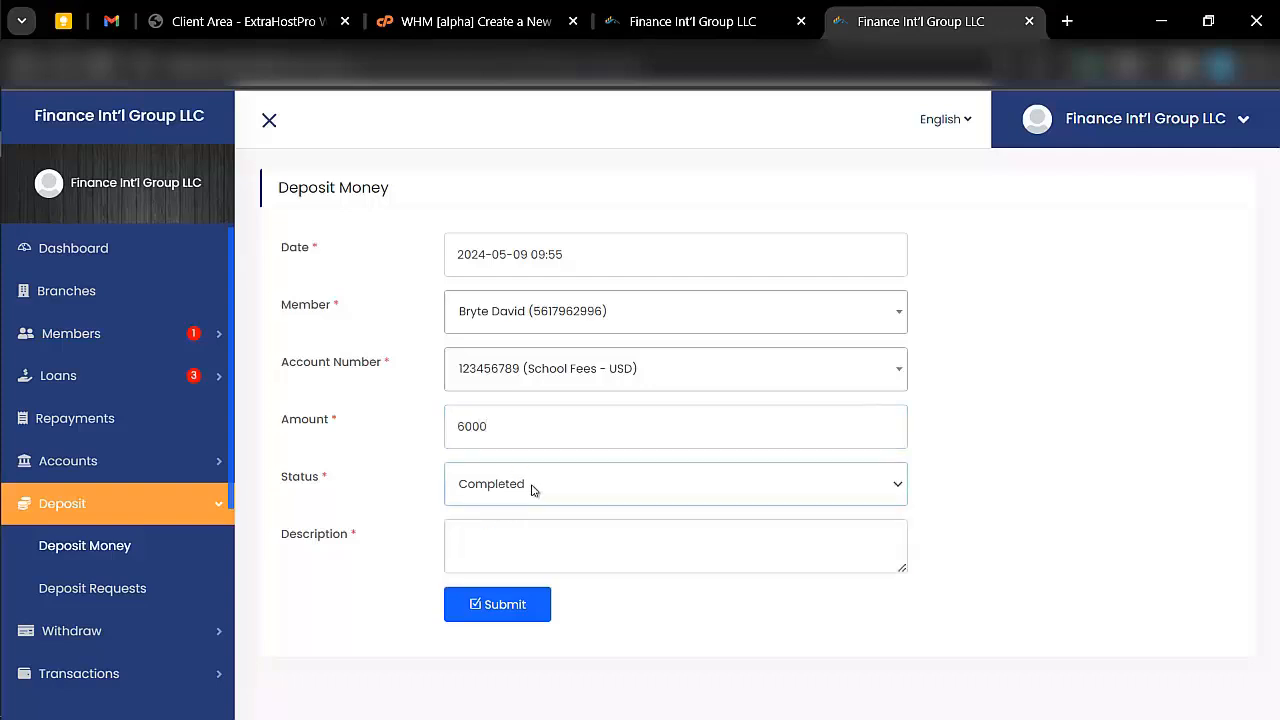
- Enter "payback" as the deposit description and try to submit the deposit
click(491, 554)
text(p)
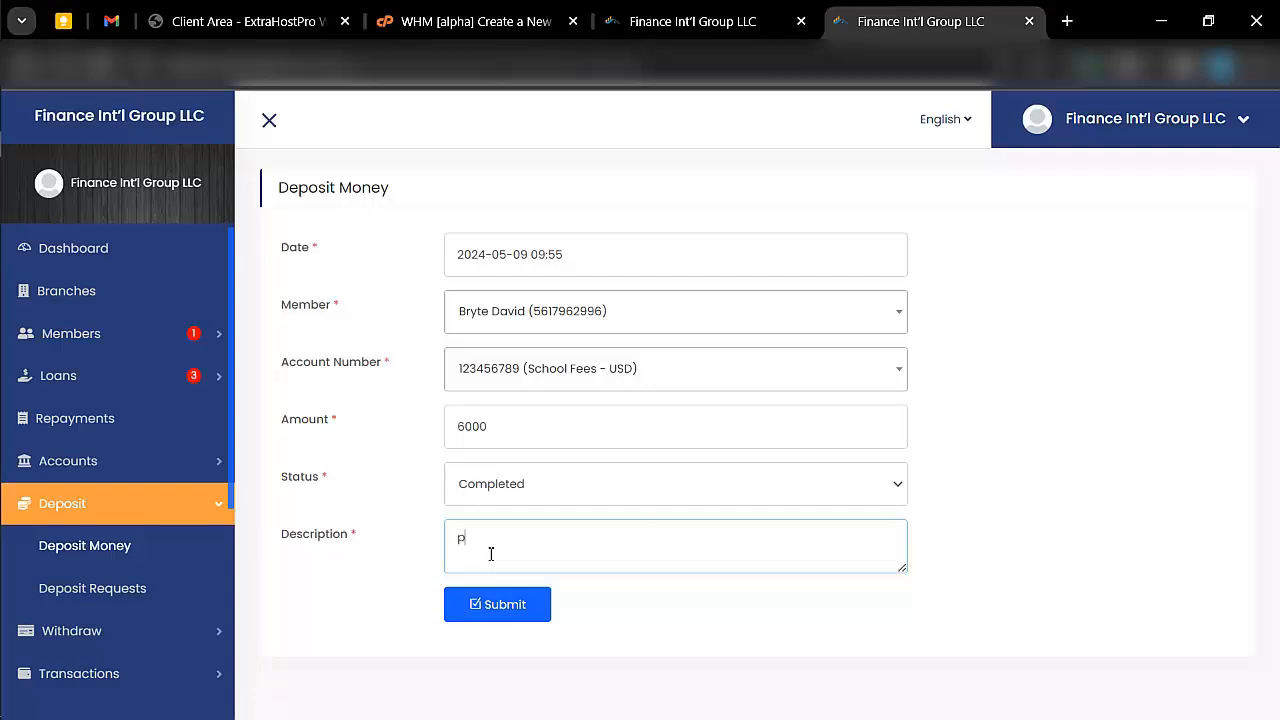
text(ayback)
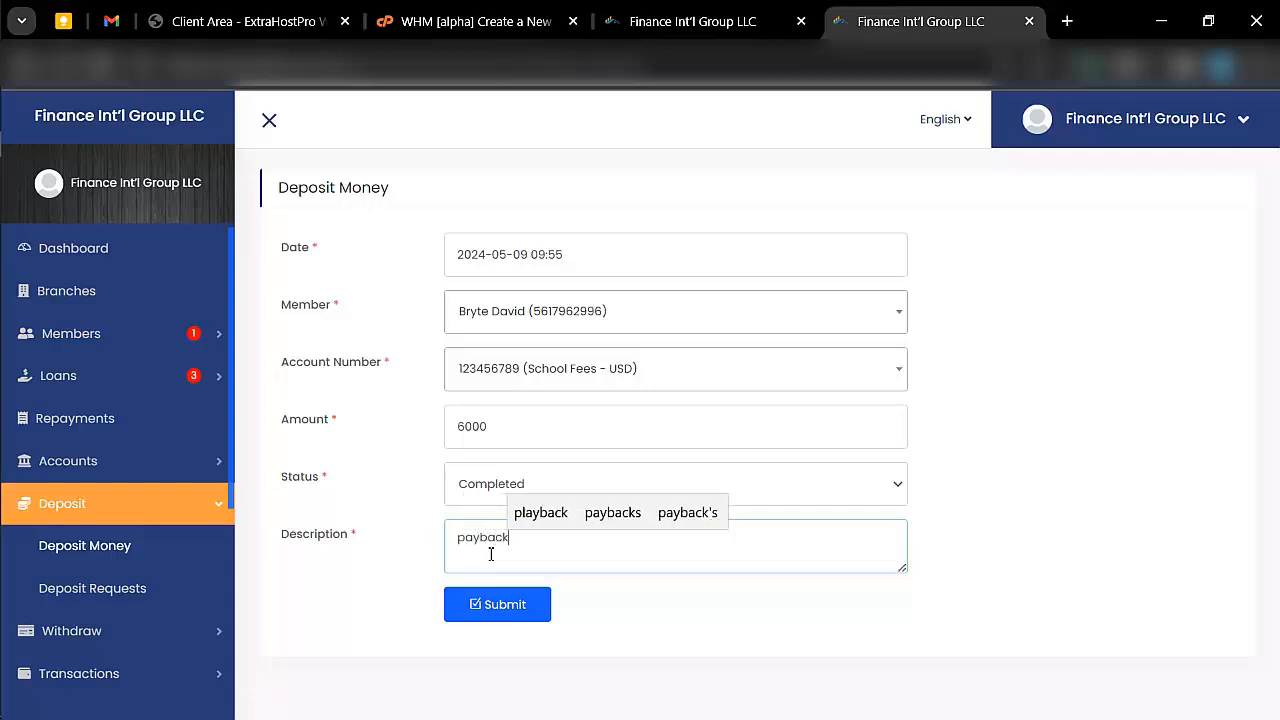
click(520, 614)
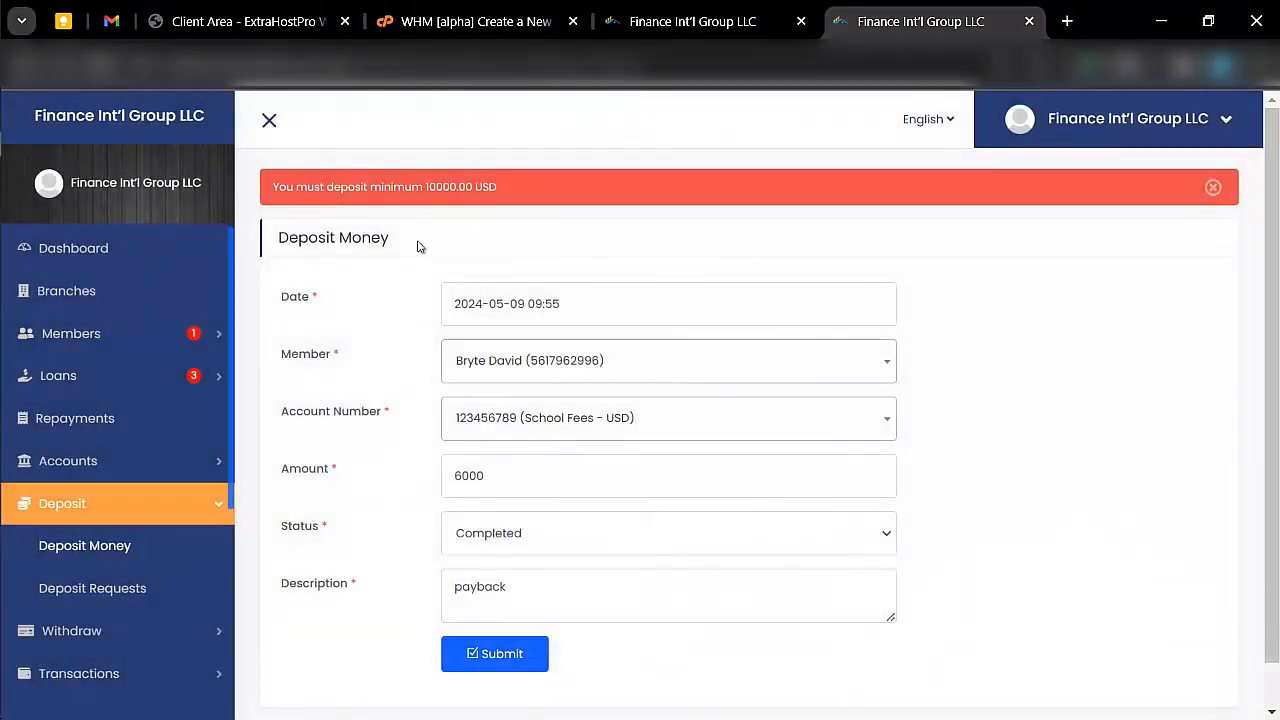
- Change the deposit's account to the member's Beginners - USD account and submit the deposit again
click(561, 425)
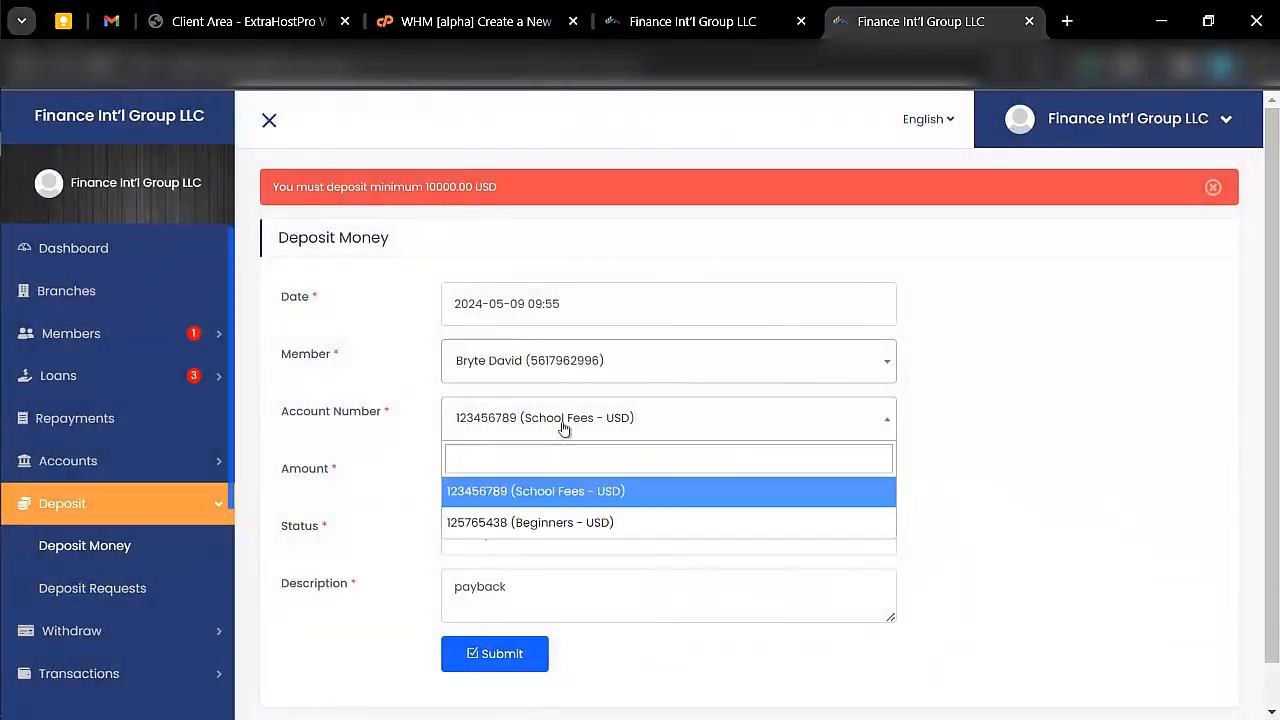
click(548, 520)
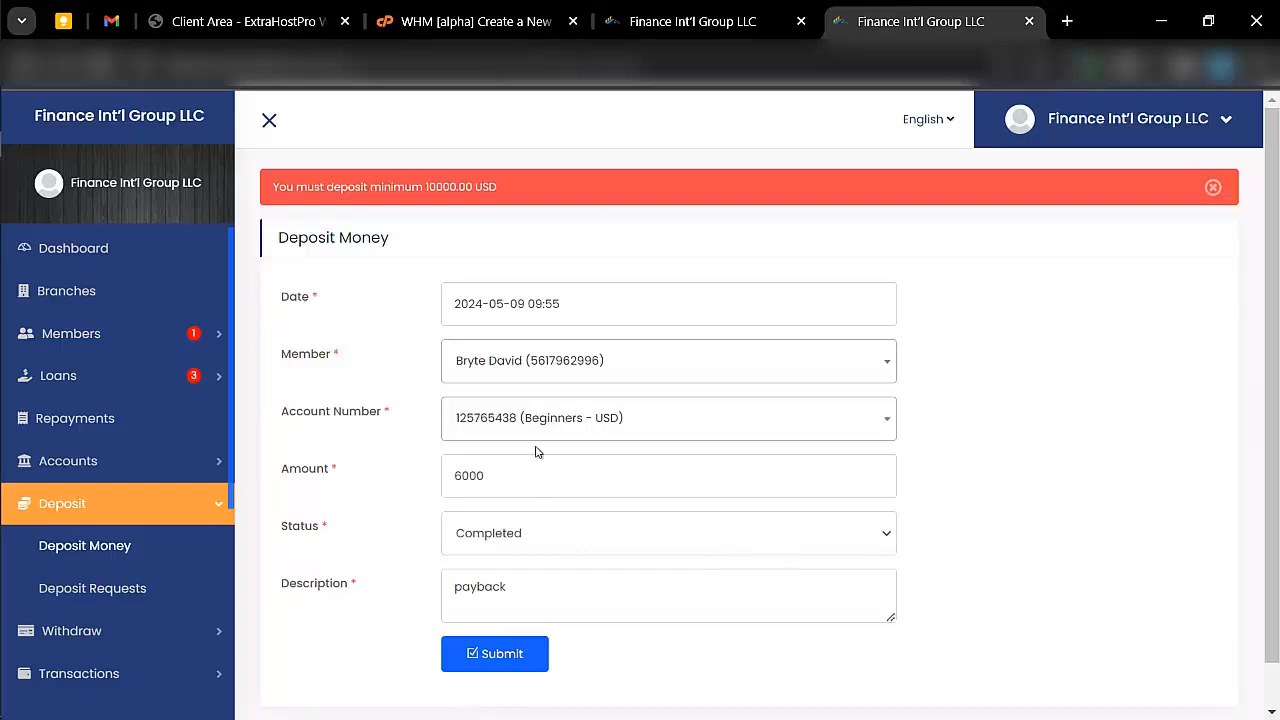
scroll(537, 452, down, 1)
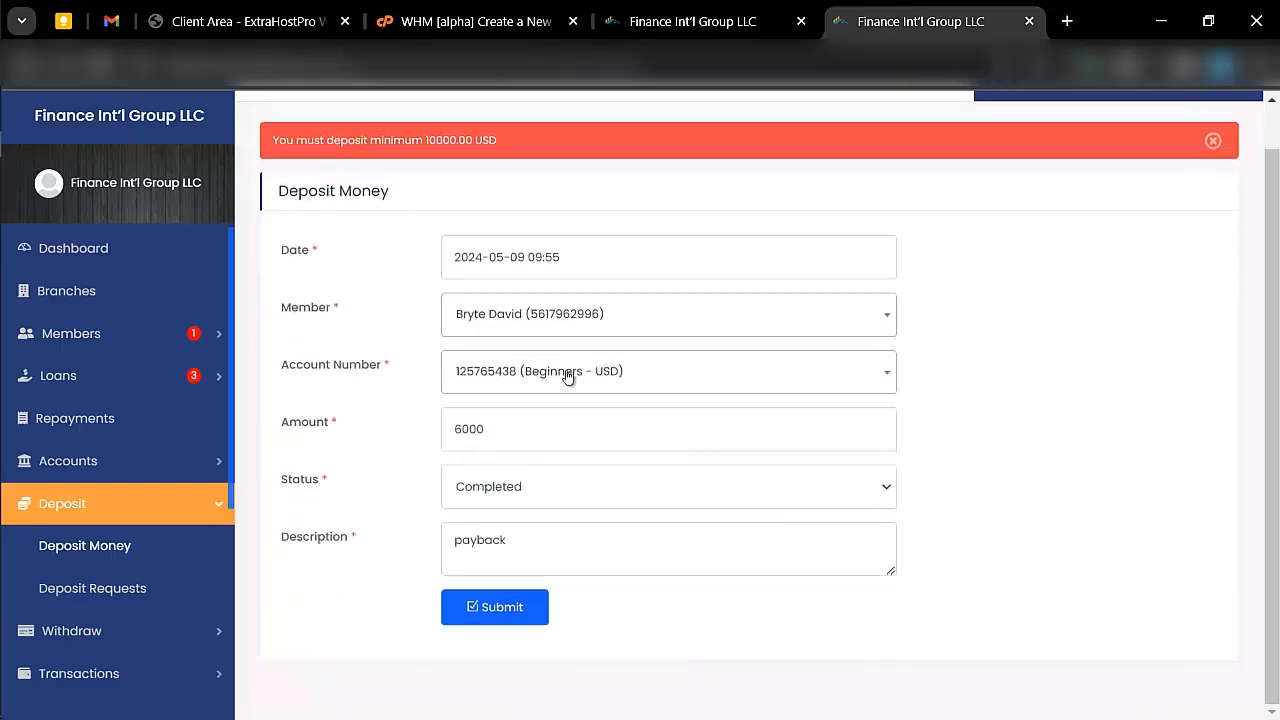
click(515, 612)
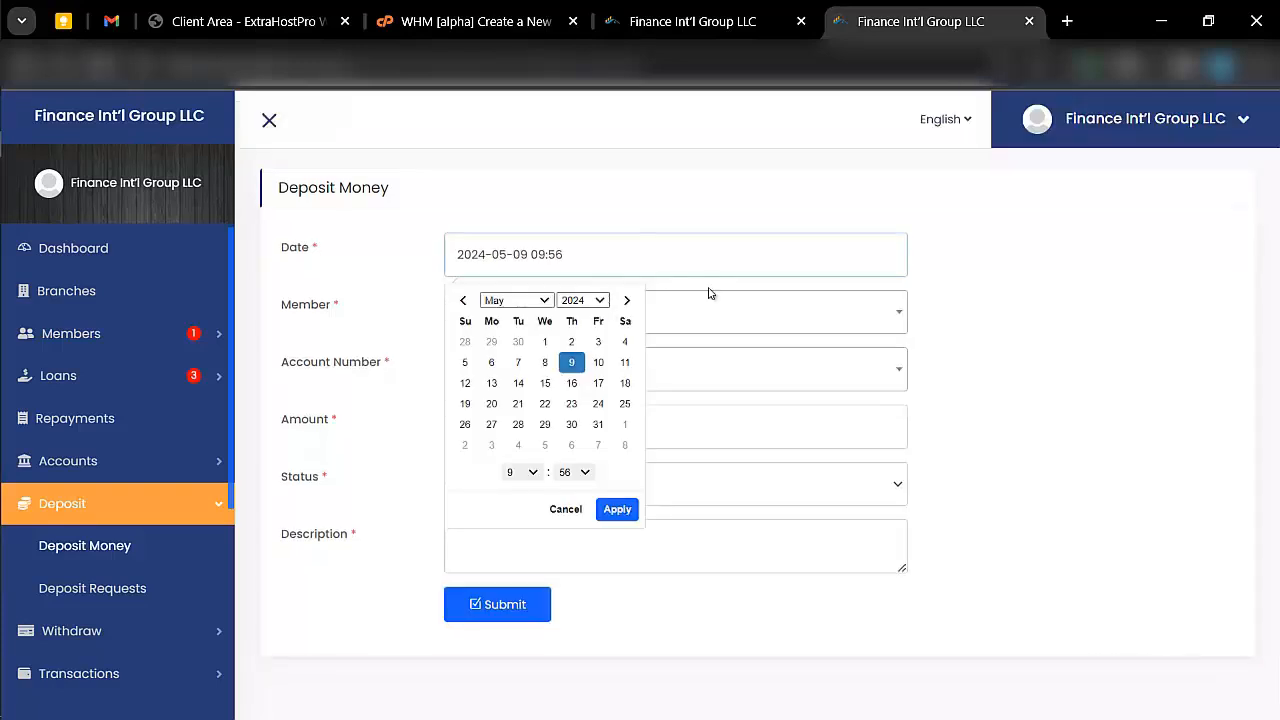
- Start another deposit for the first listed member, using the Beginners - USD account
click(708, 314)
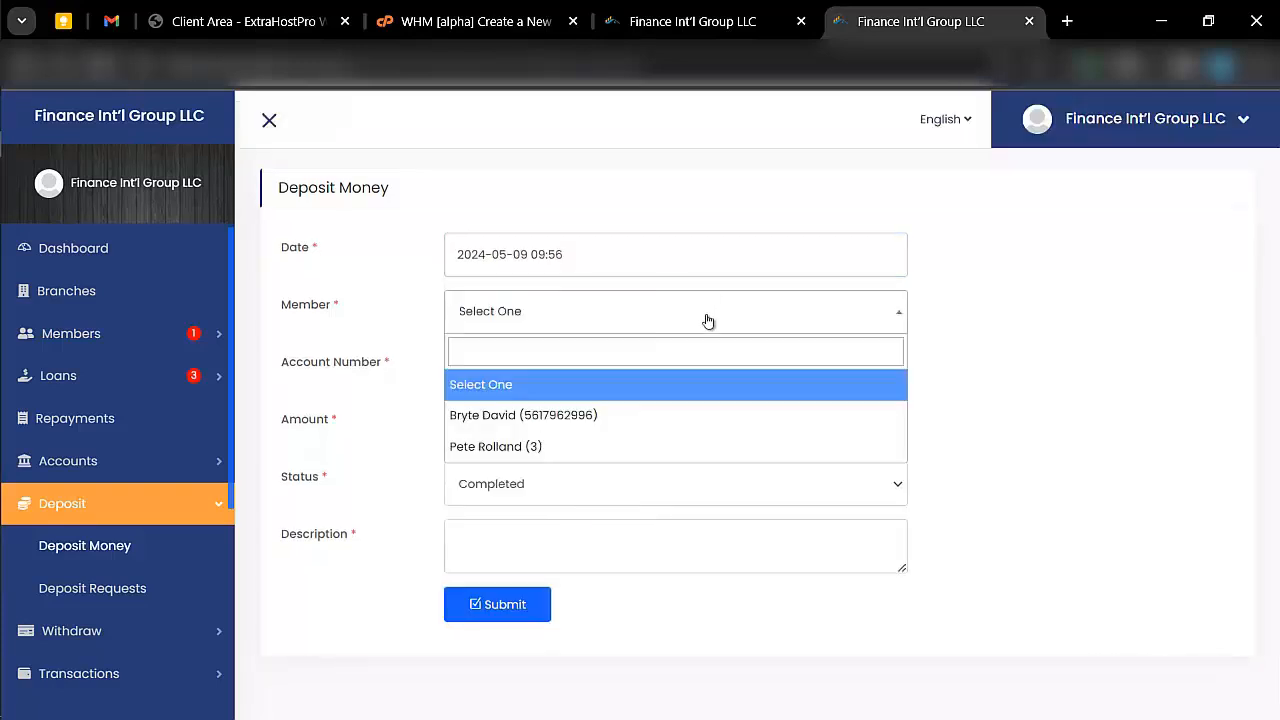
click(573, 413)
click(503, 386)
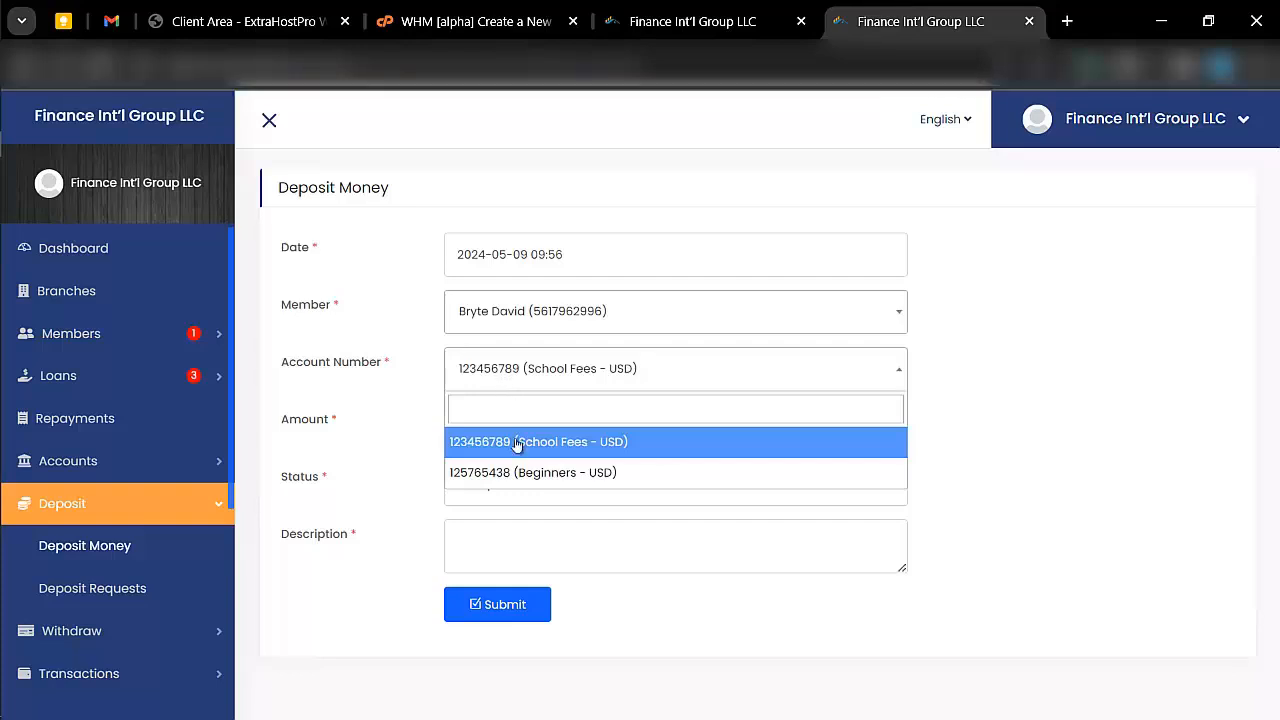
click(489, 472)
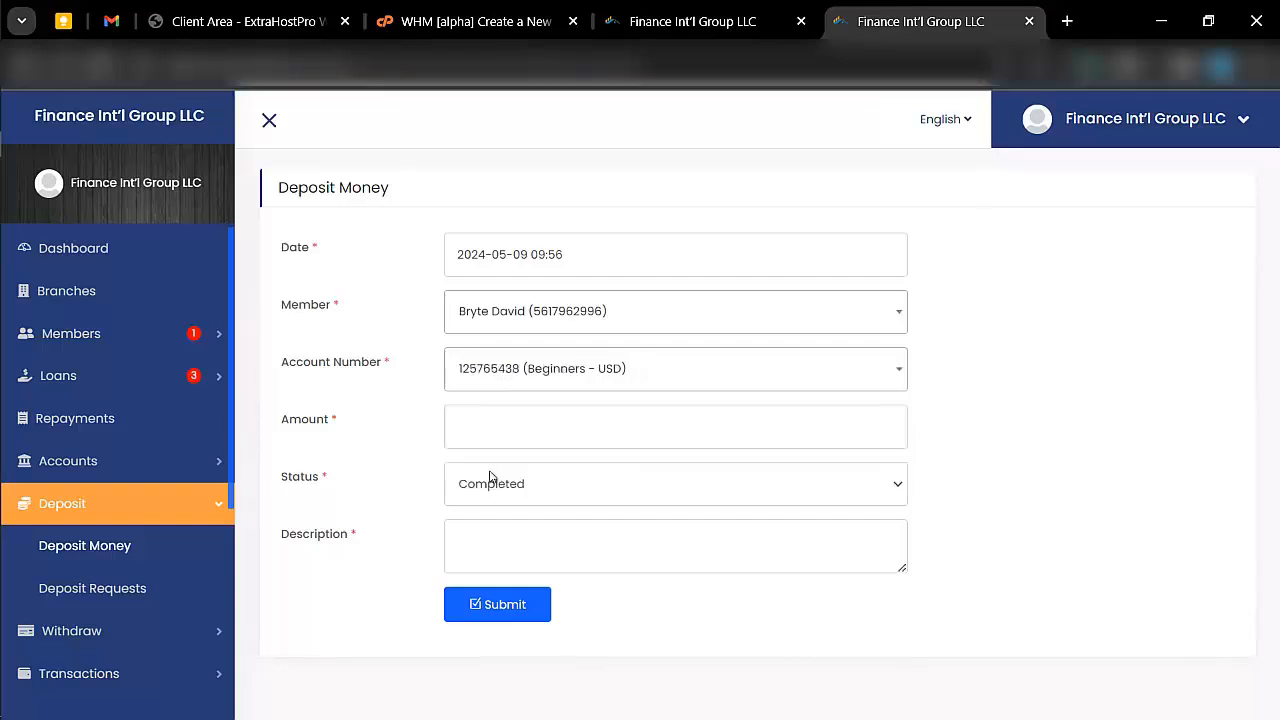
- Set the deposit amount to 4000, enter "payback" as the description, and submit the deposit
click(522, 412)
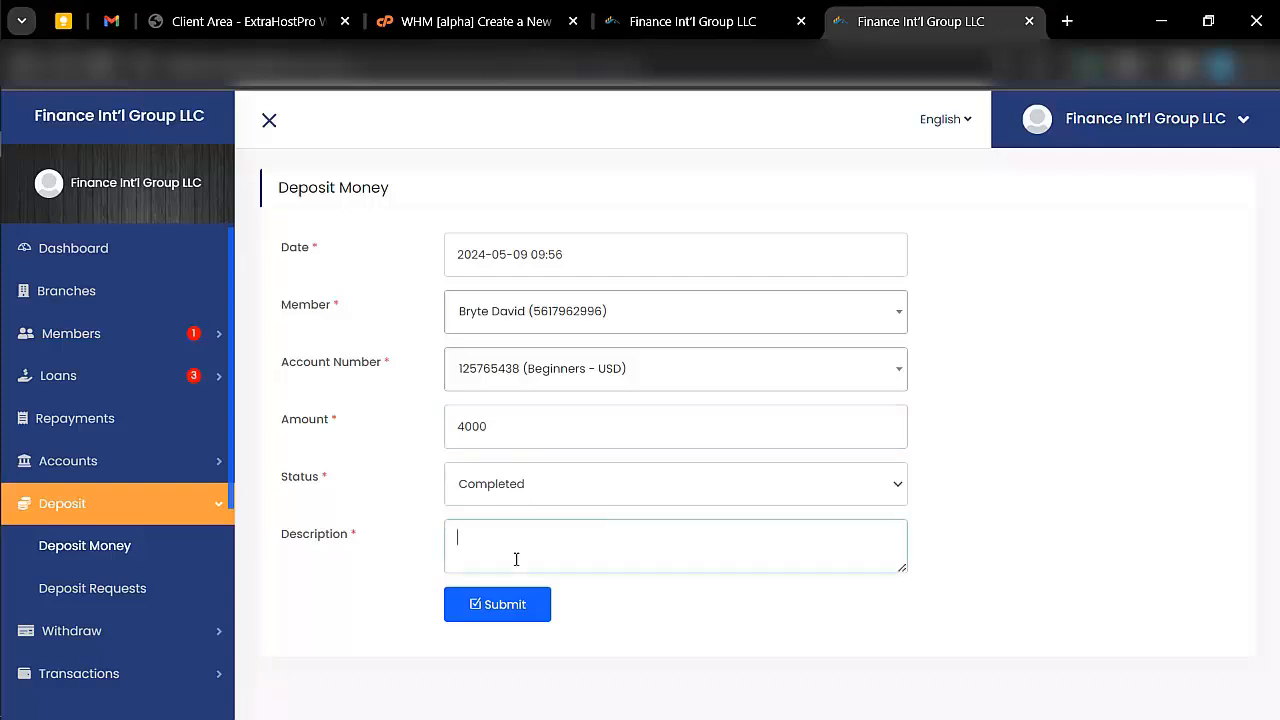
text(fun)
text(yback)
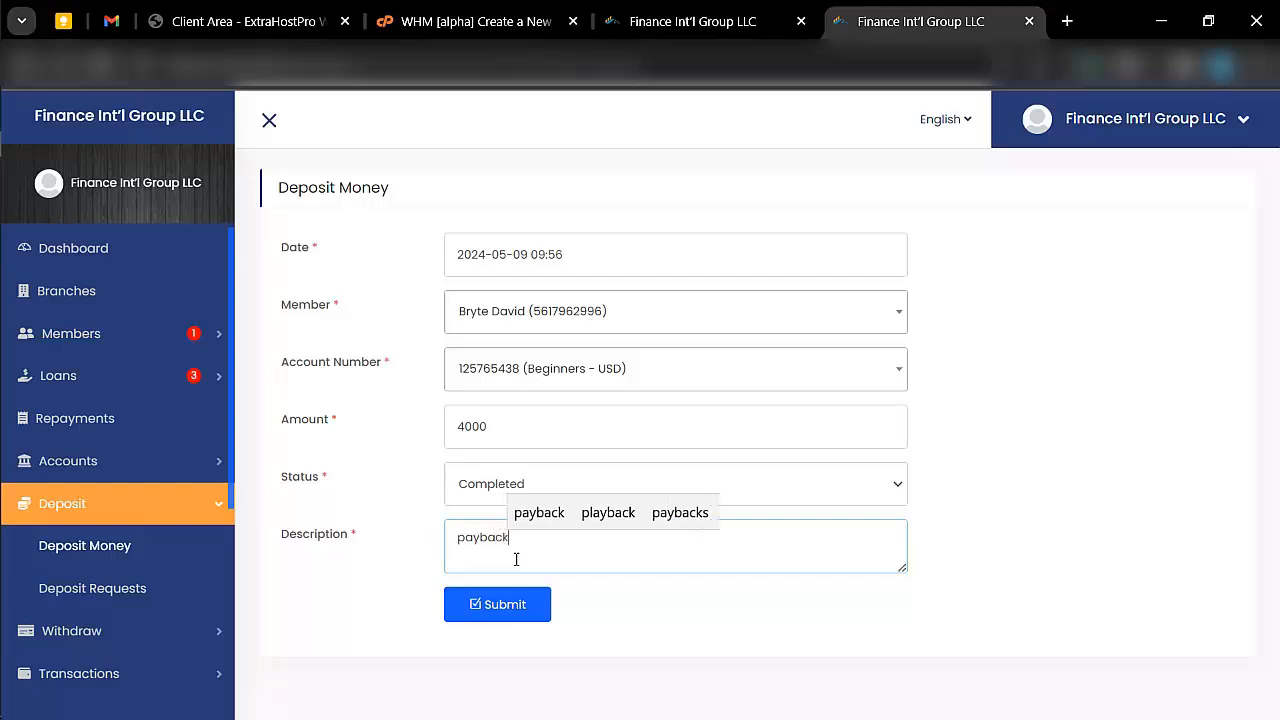
click(491, 612)
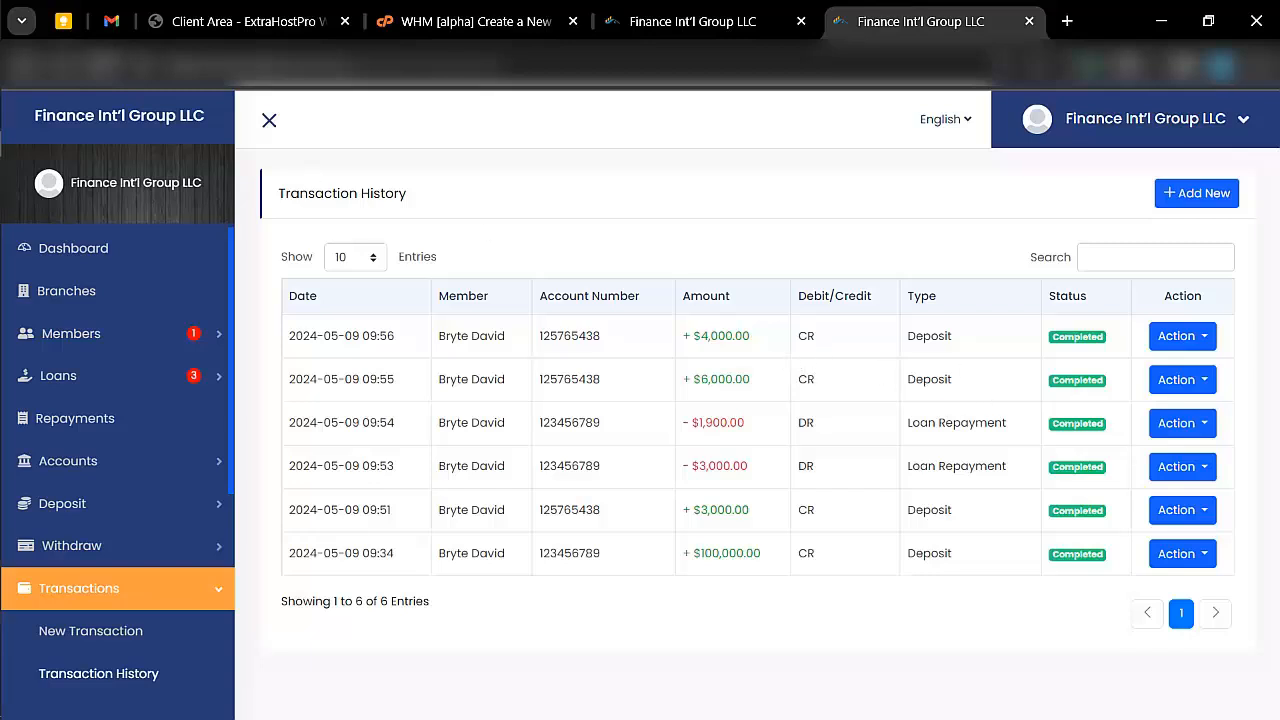
- Switch to the customer portal in the other browser window
click(25, 92)
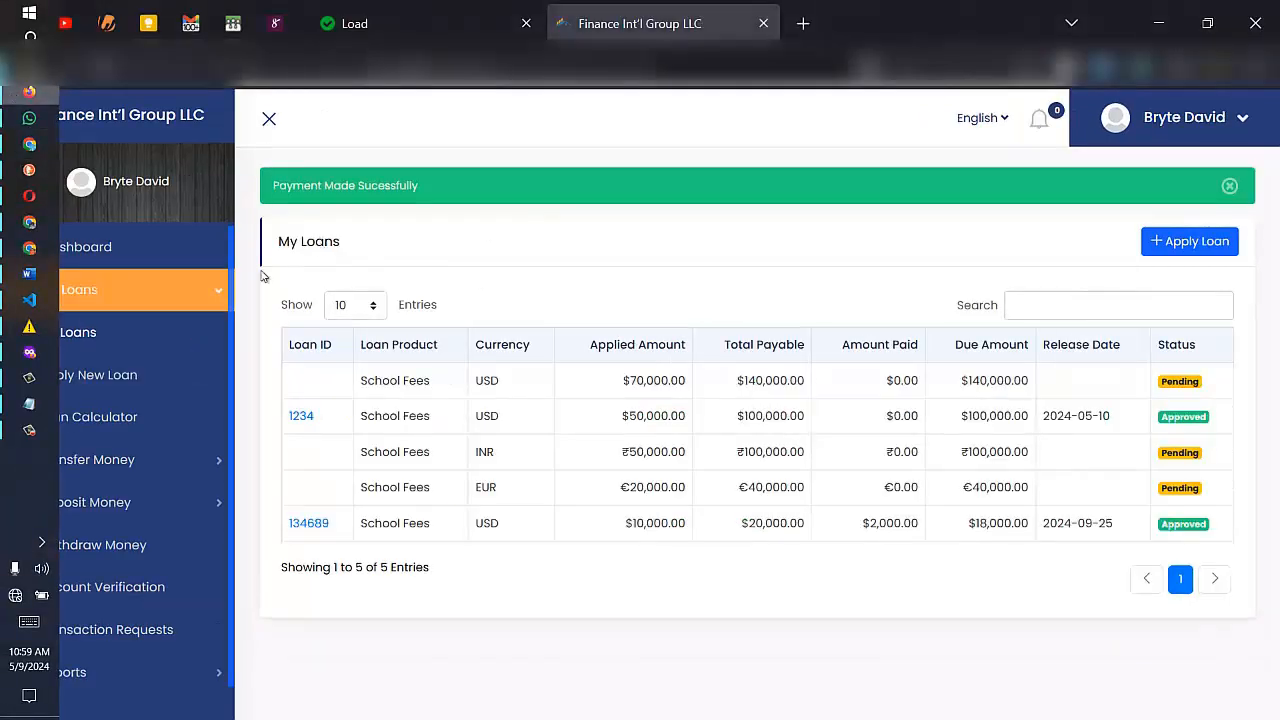
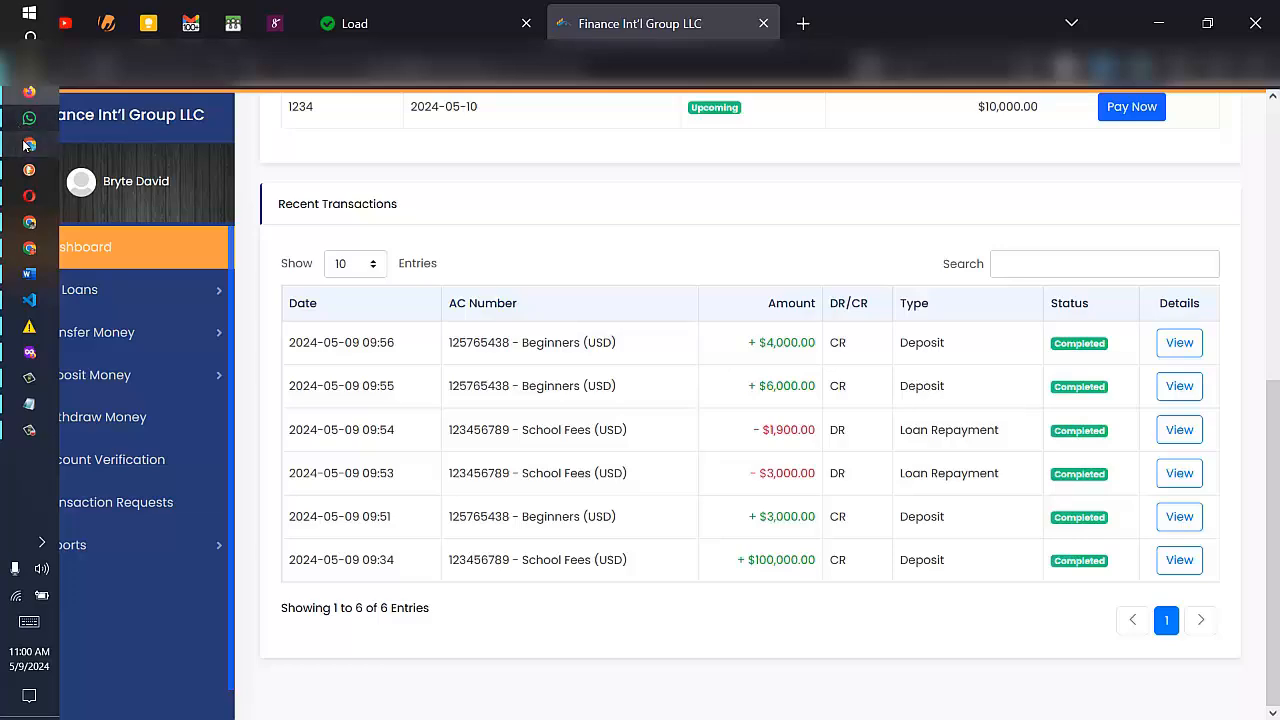
- Switch to the admin portal in the other browser window and look through its deposit and withdraw options
click(25, 145)
scroll(125, 510, down, 3)
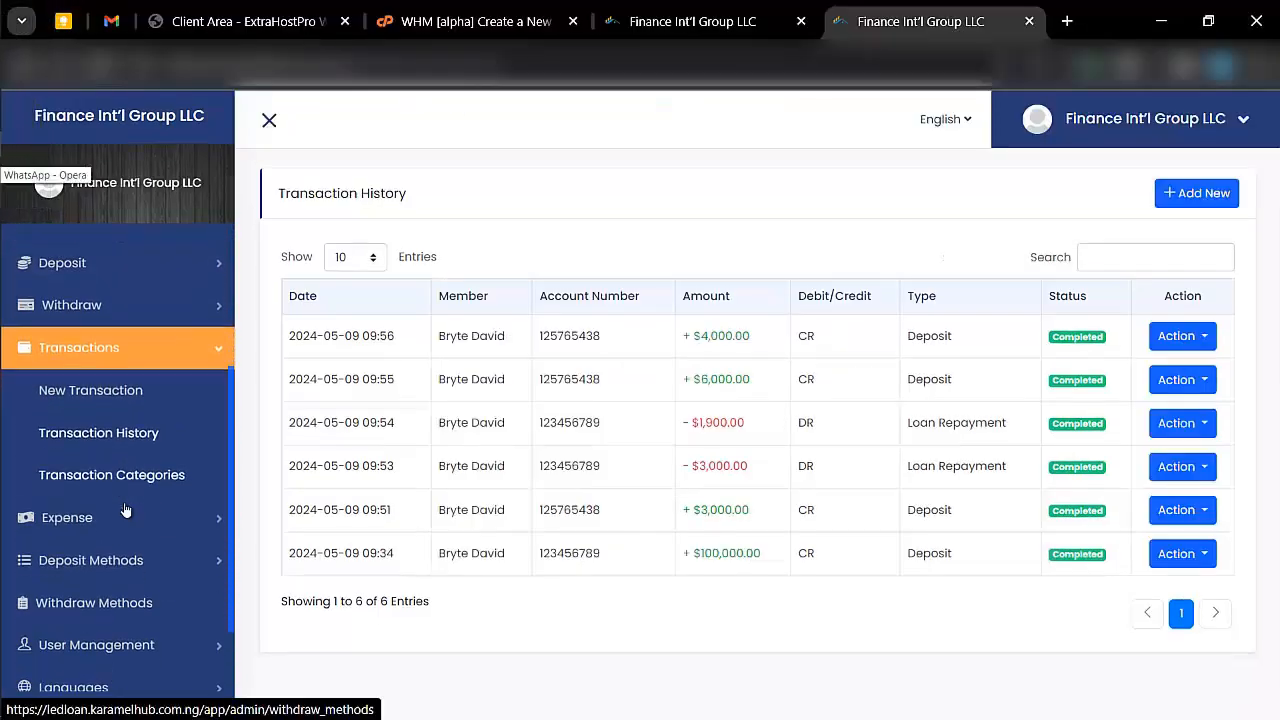
scroll(125, 510, down, 1)
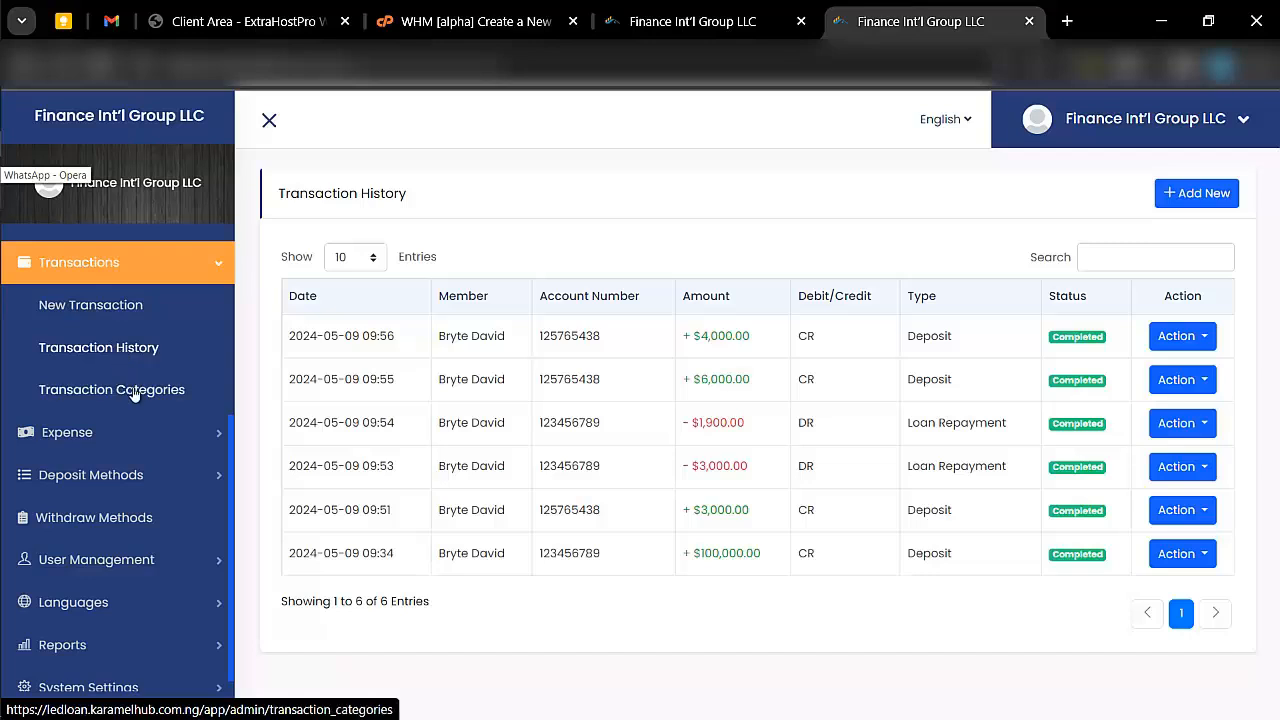
scroll(163, 390, up, 2)
scroll(163, 389, up, 1)
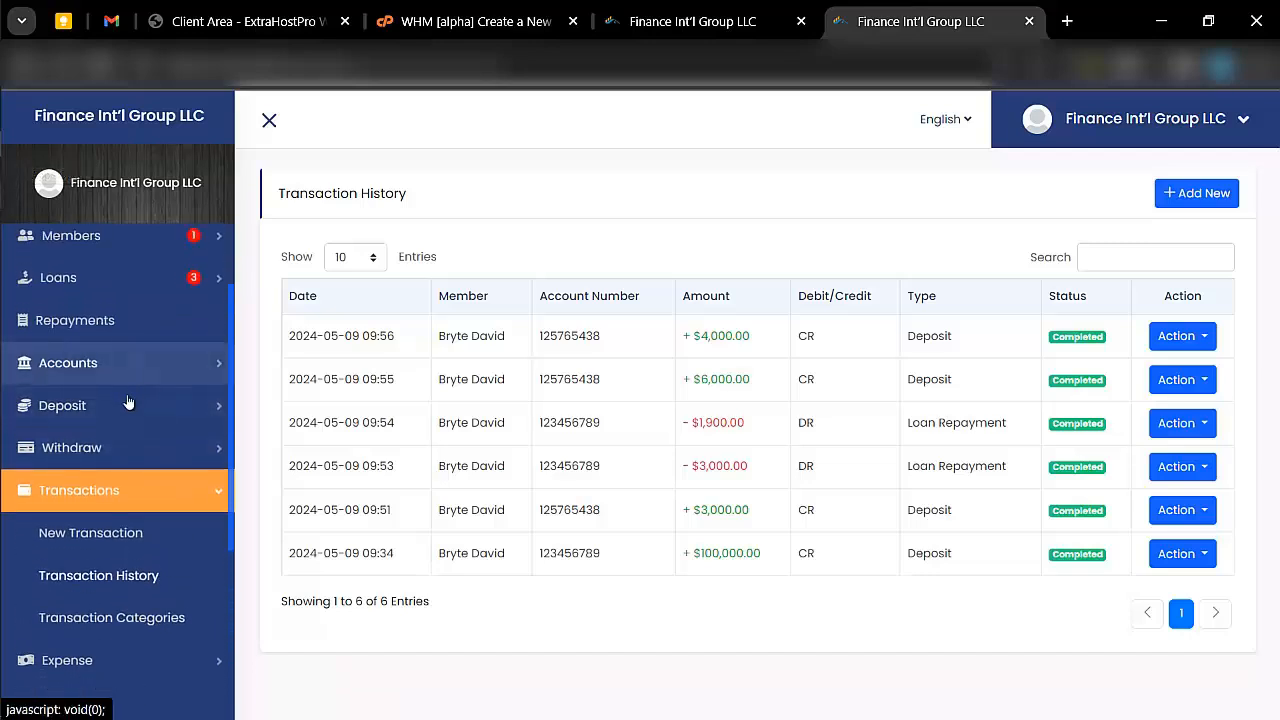
click(137, 405)
scroll(149, 443, down, 2)
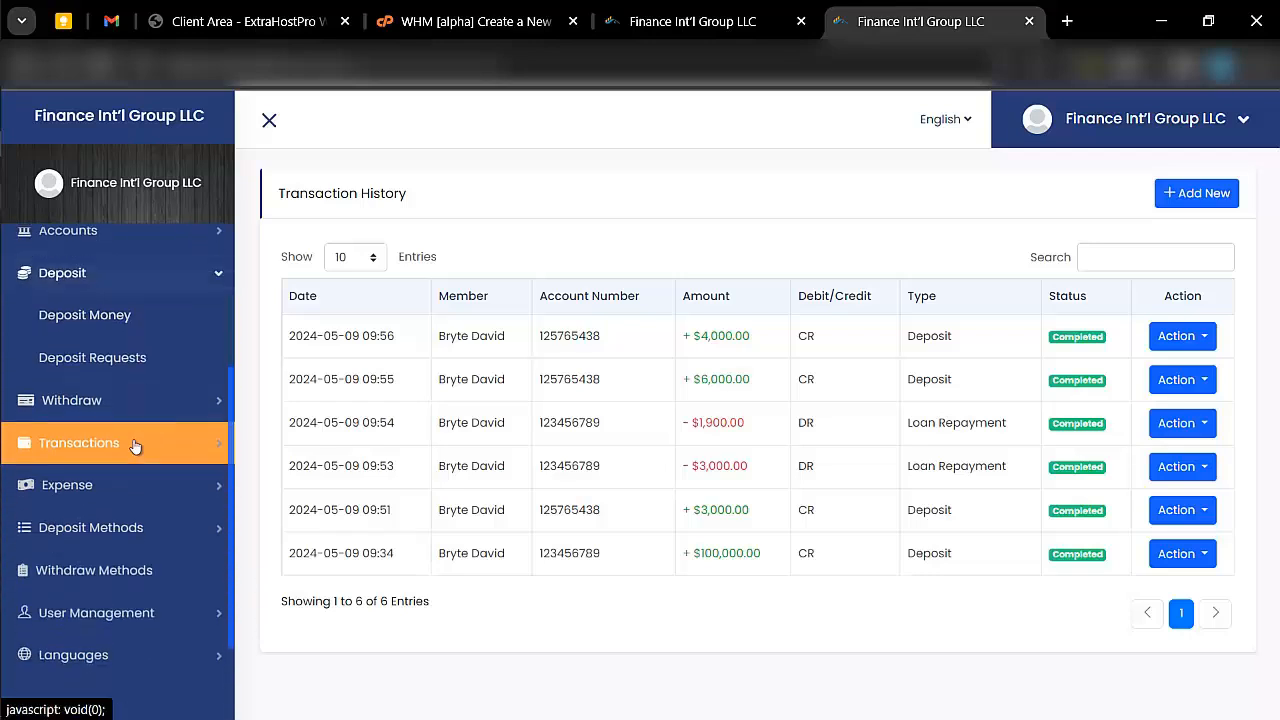
click(177, 406)
scroll(109, 371, down, 1)
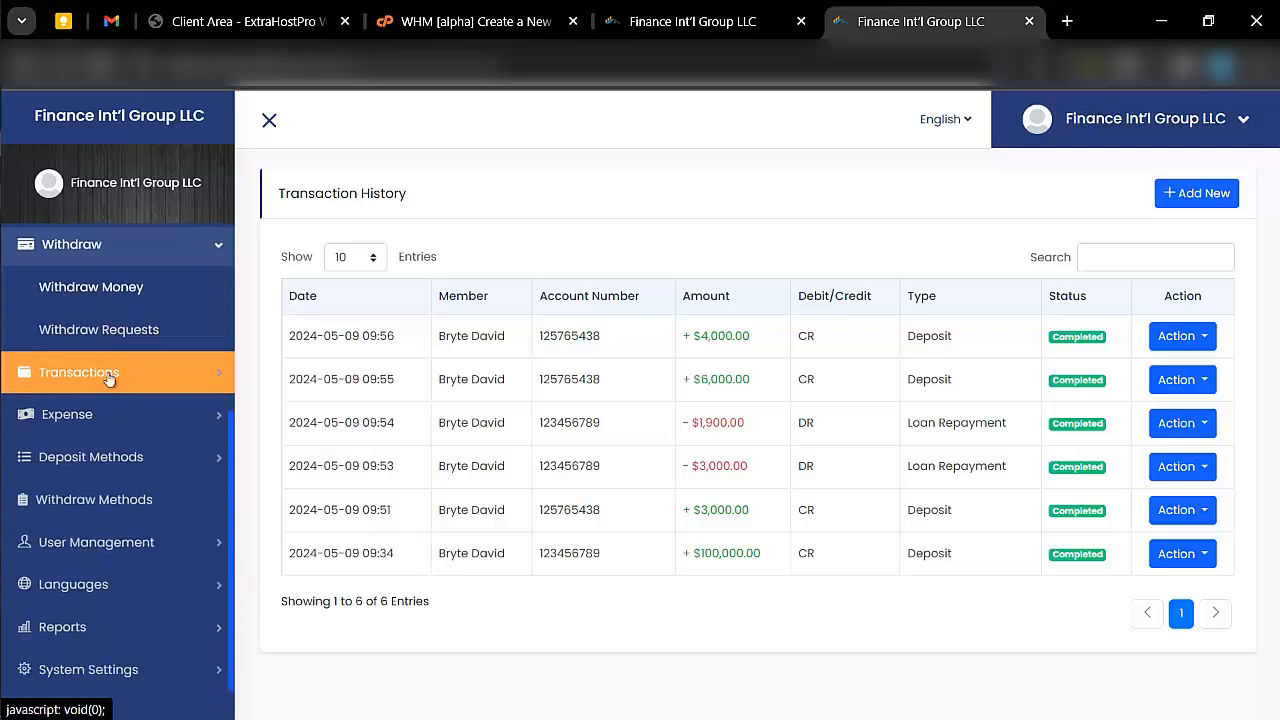
- Open the automatic gateways for deposits and examine the available payment providers and their statuses
click(88, 457)
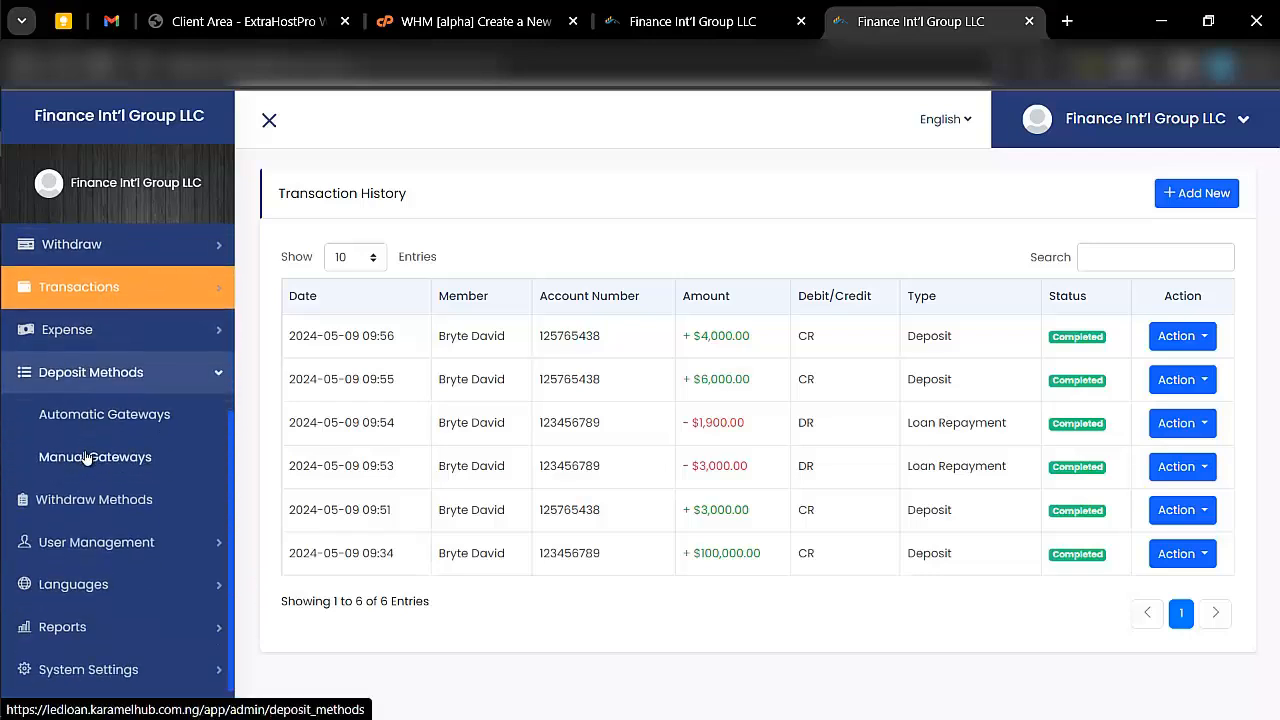
click(145, 413)
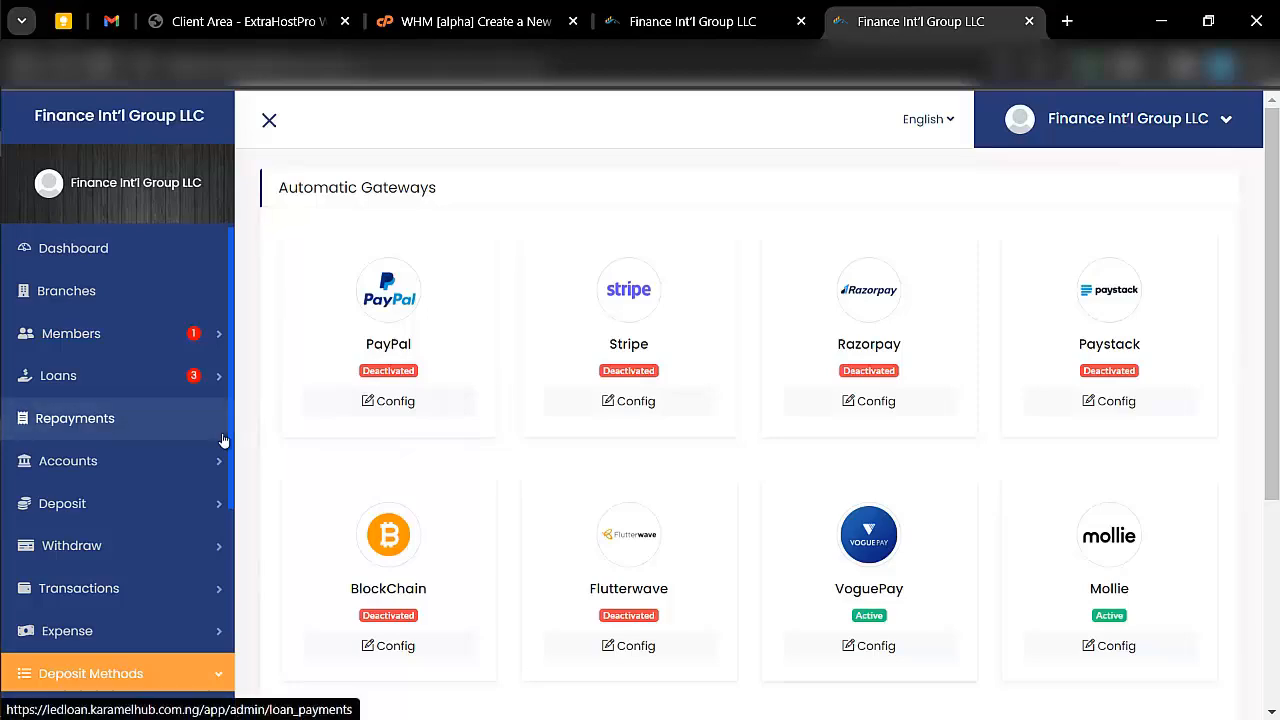
scroll(223, 434, down, 2)
scroll(409, 390, down, 3)
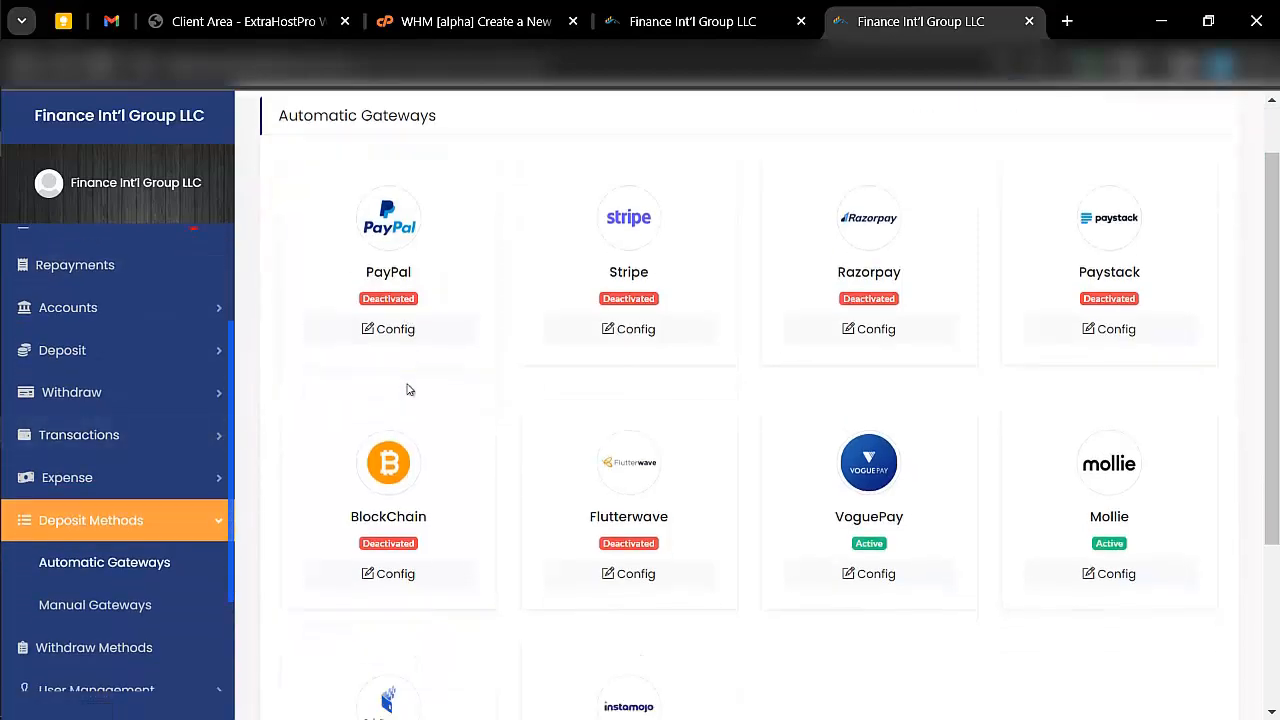
scroll(409, 390, up, 3)
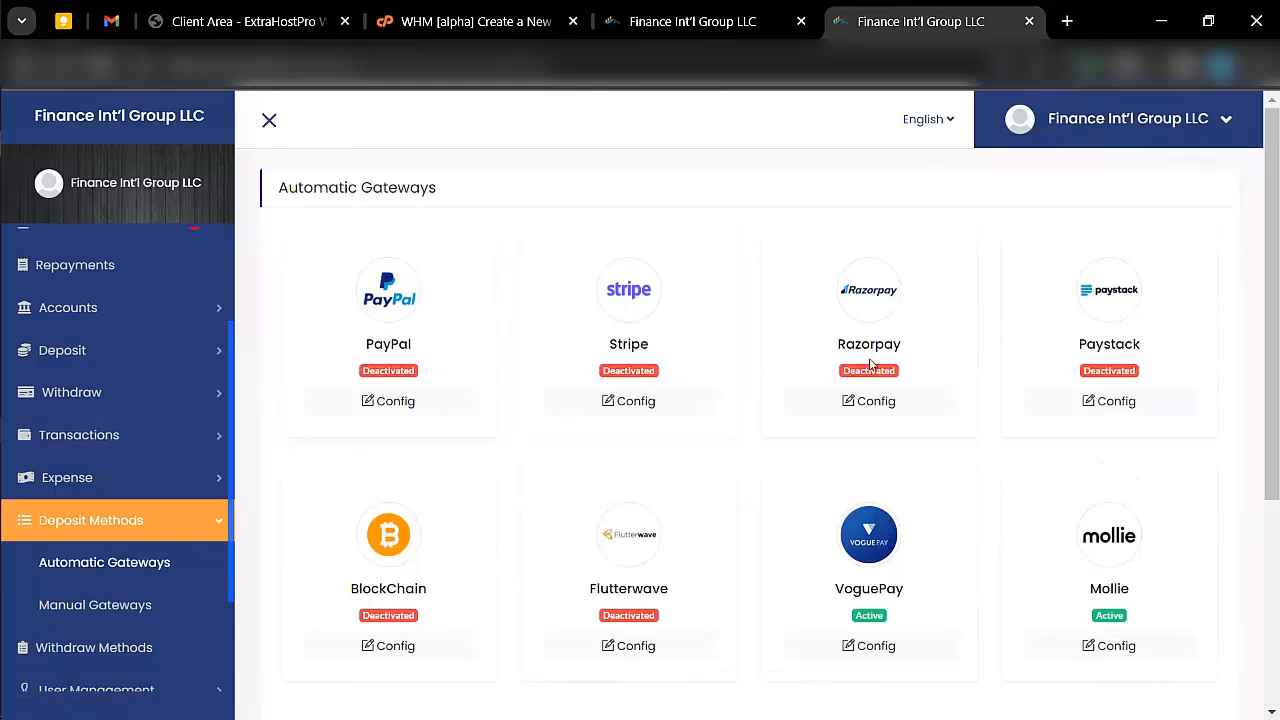
scroll(874, 365, down, 1)
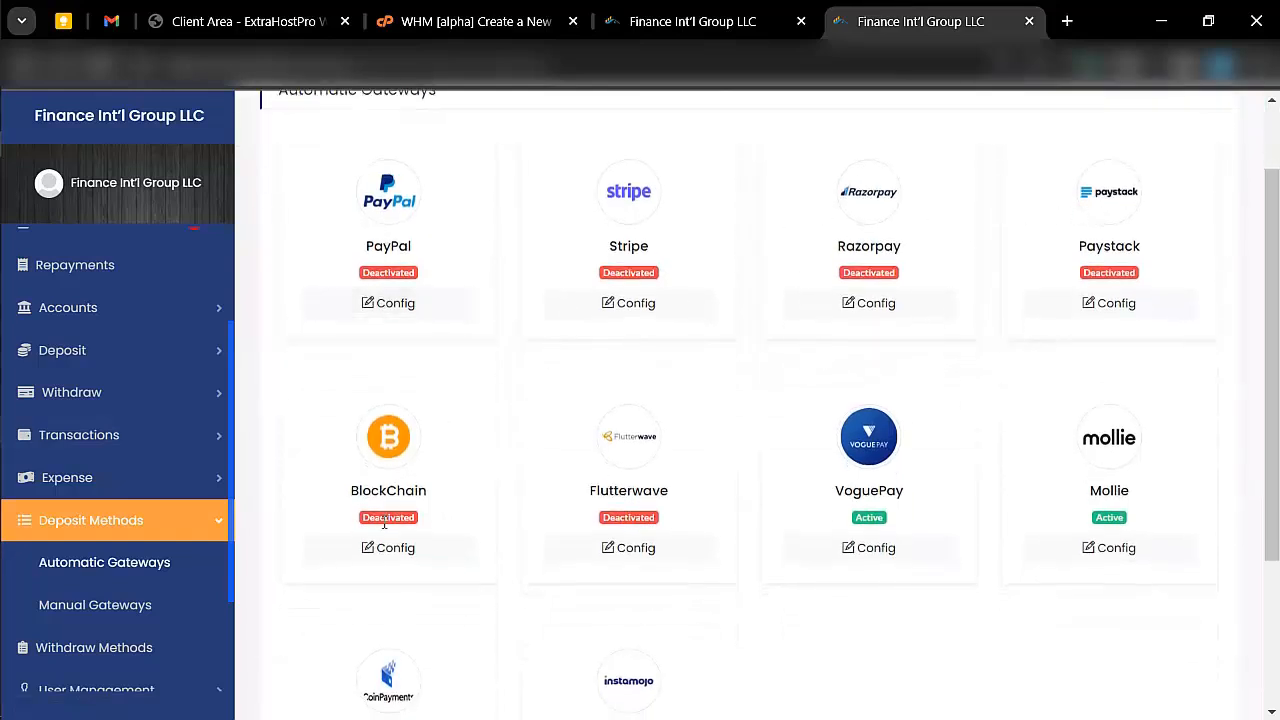
scroll(716, 486, down, 2)
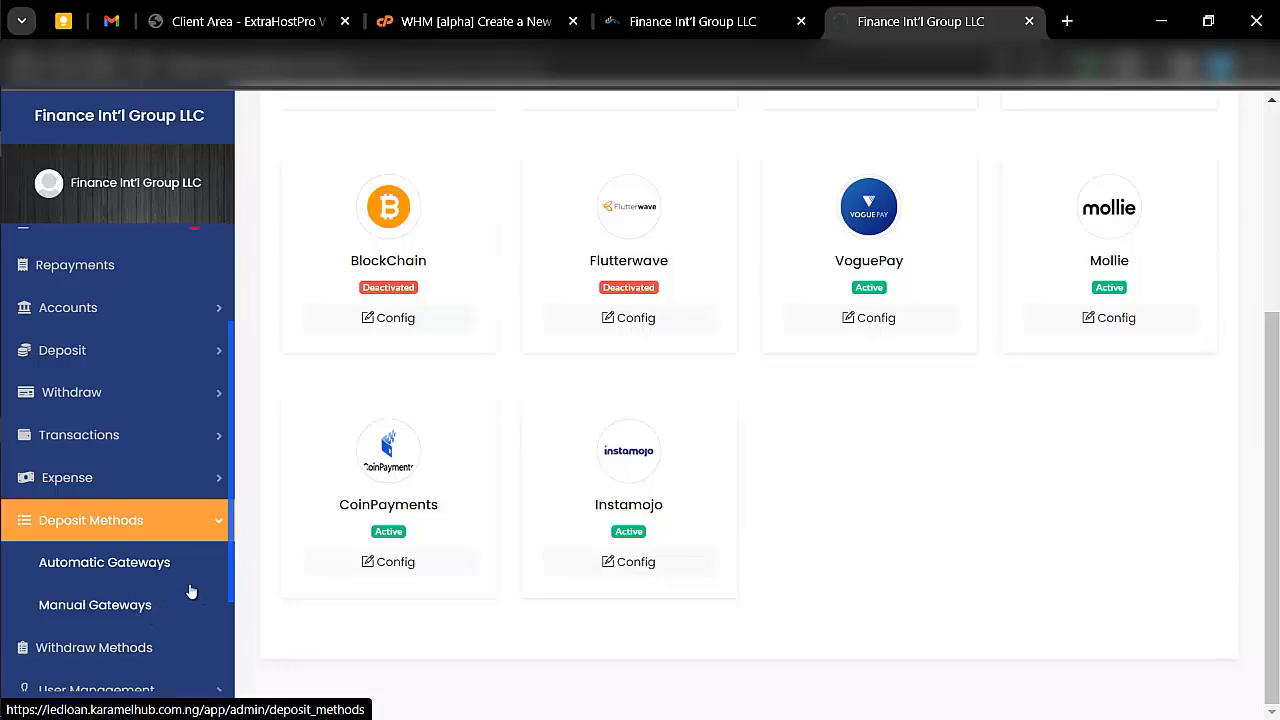
- Start a new manual deposit method named "bank transfer" and upload the woman's portrait picture as its image
click(391, 526)
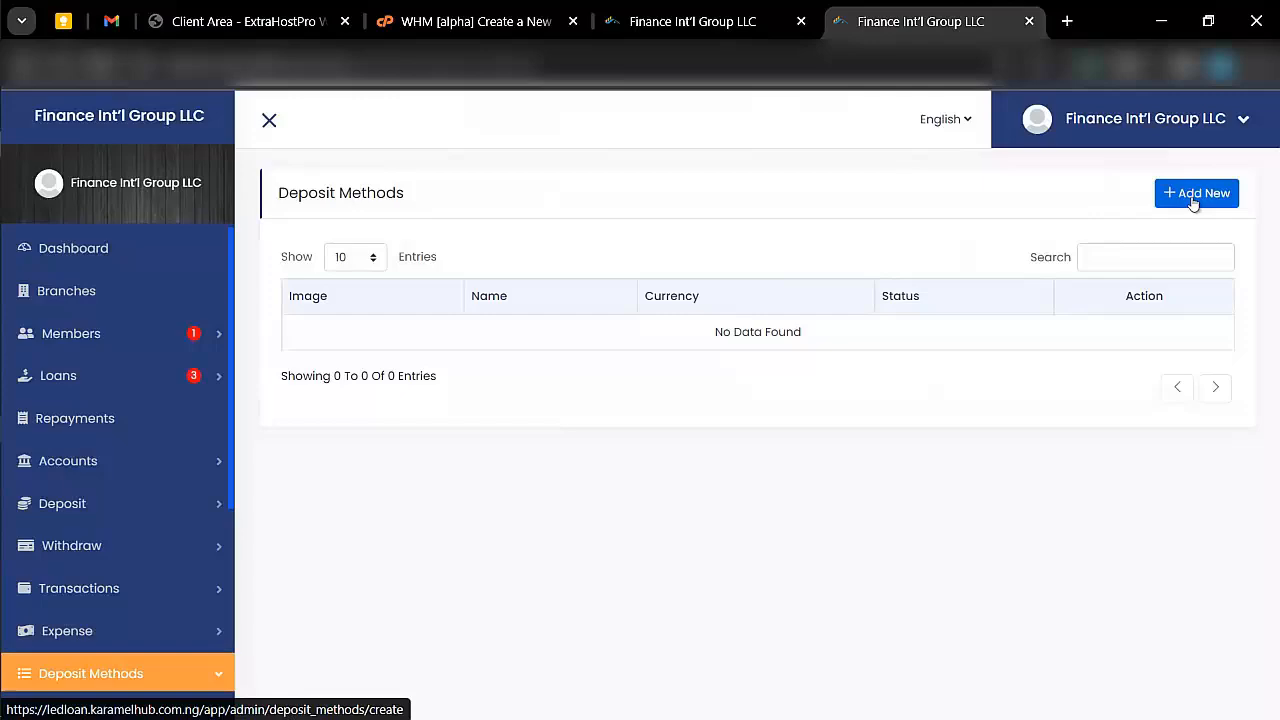
click(1190, 200)
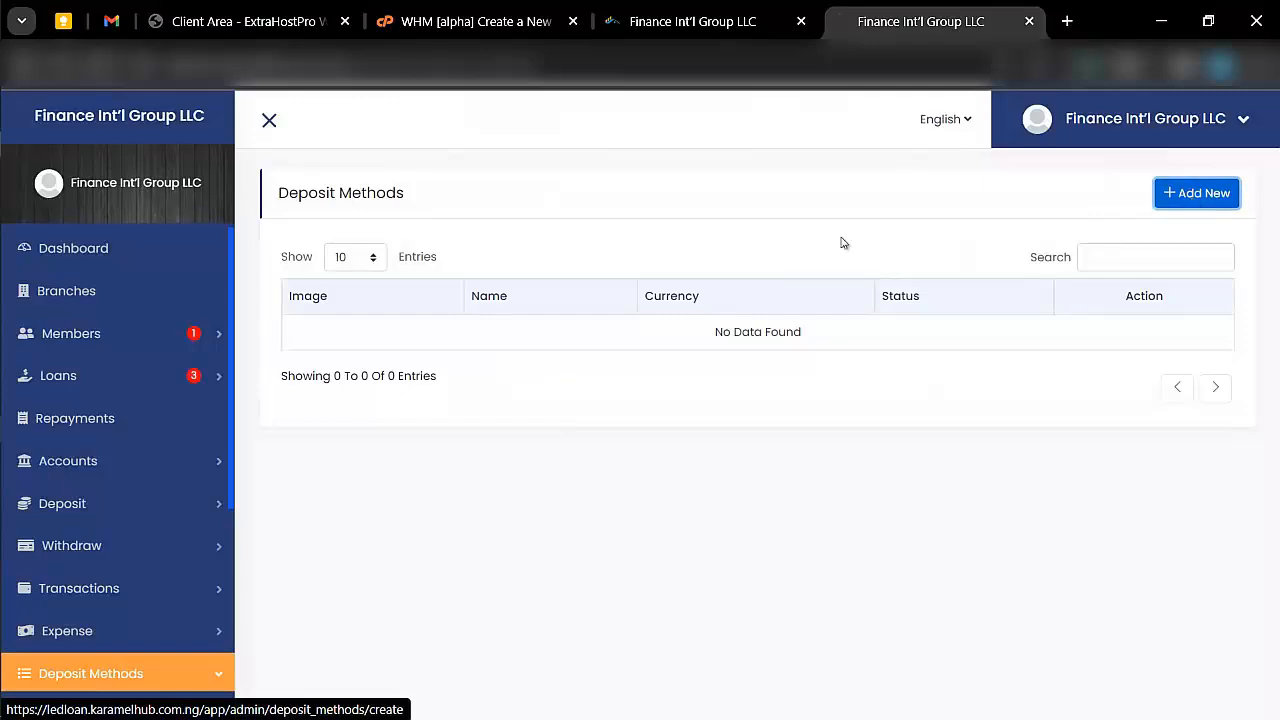
scroll(413, 330, down, 1)
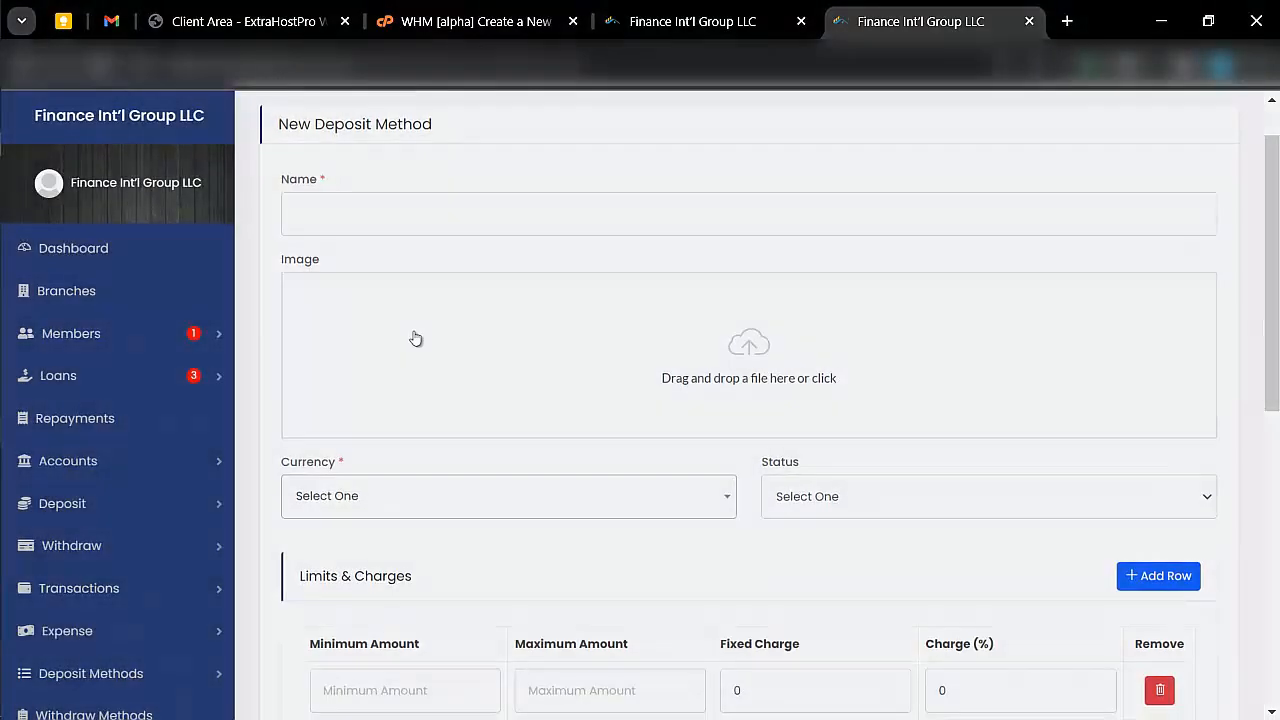
click(376, 222)
text(ban)
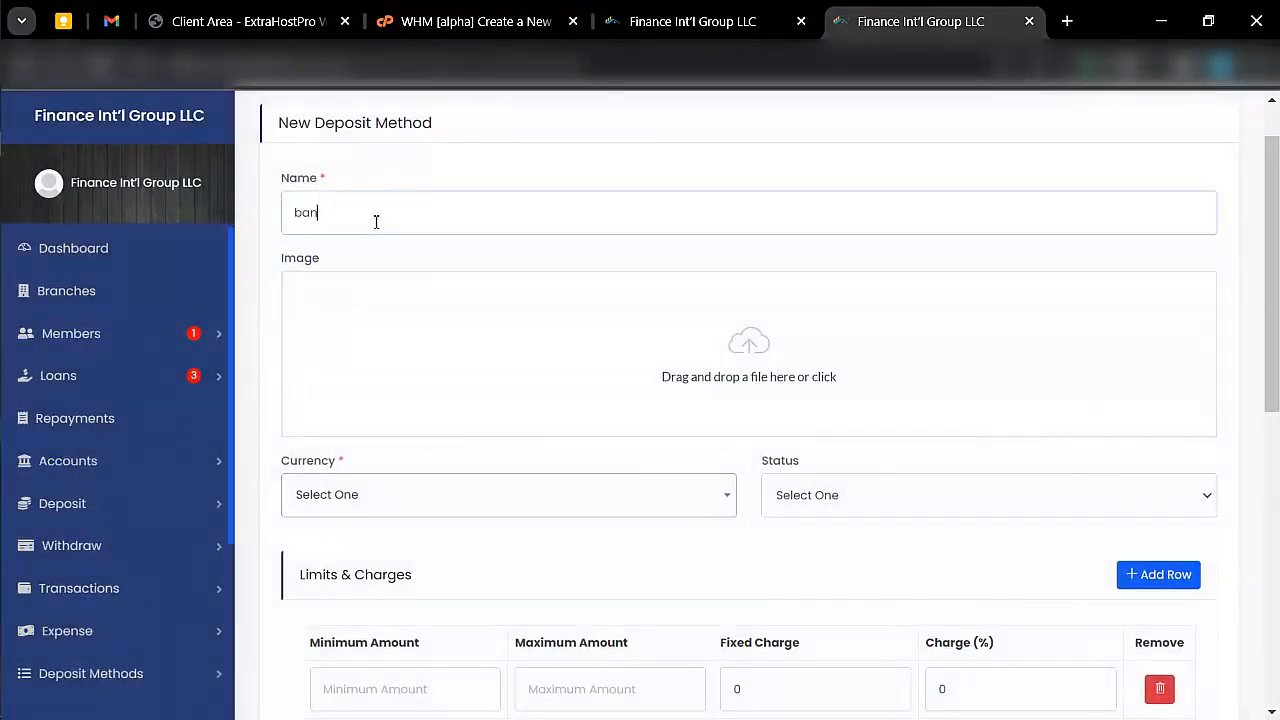
text(k transfer)
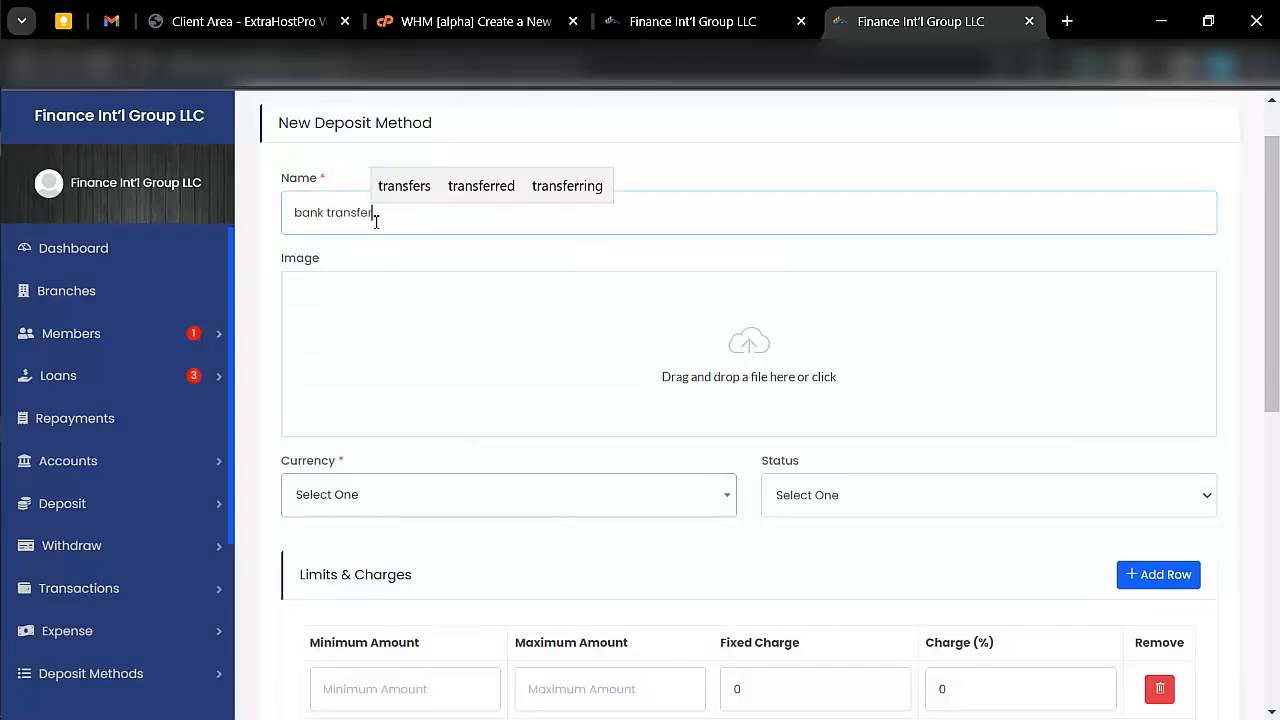
click(397, 332)
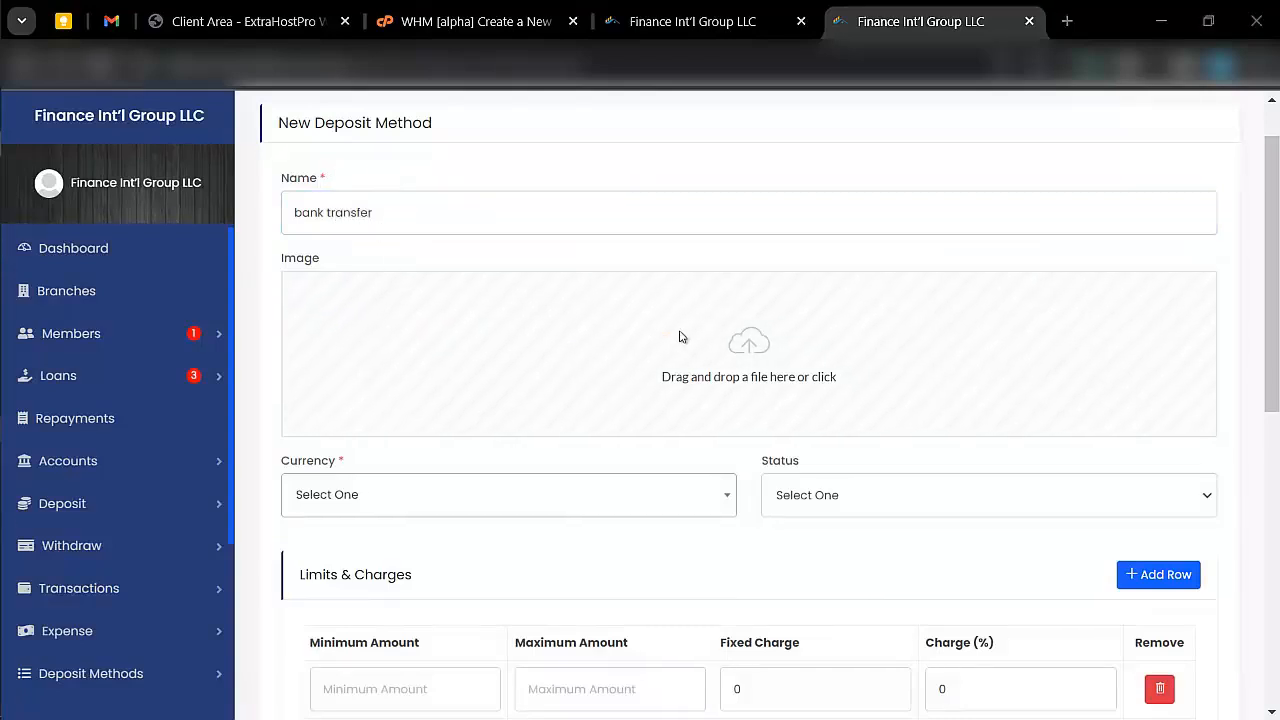
double_click(197, 240)
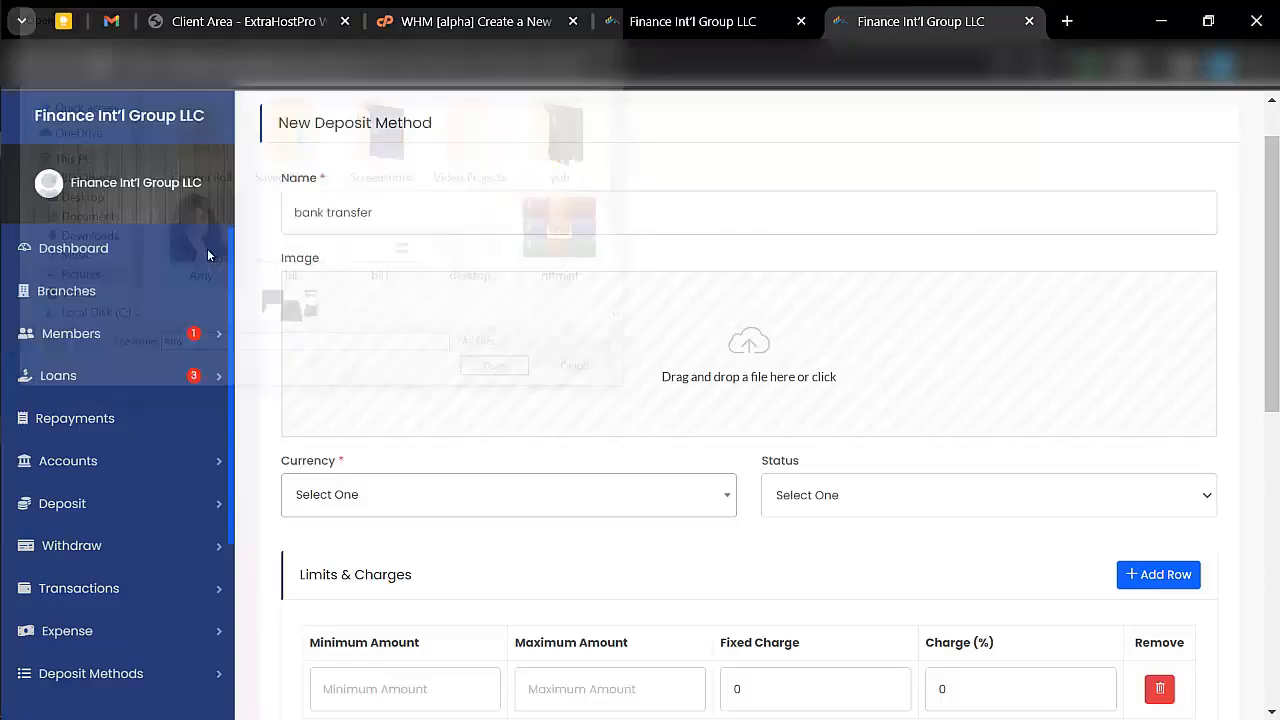
- Set the deposit method's currency to USD and its status to Active
scroll(520, 450, down, 2)
click(583, 325)
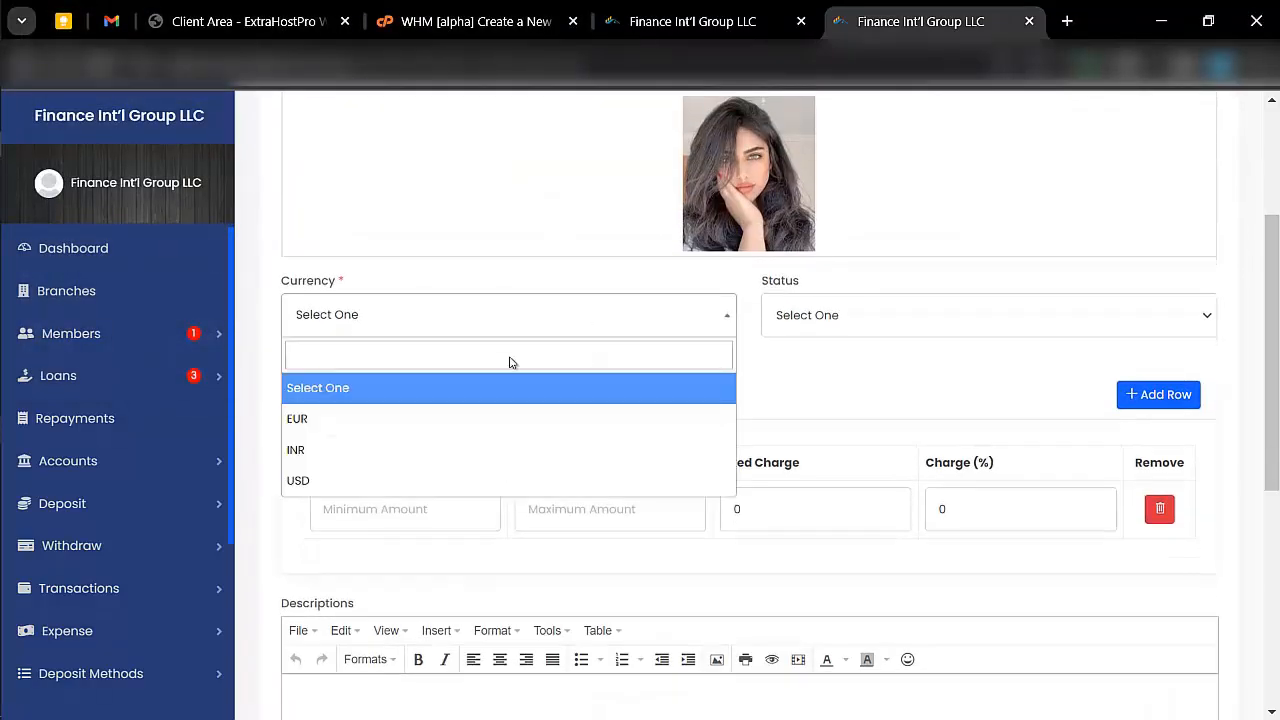
click(457, 474)
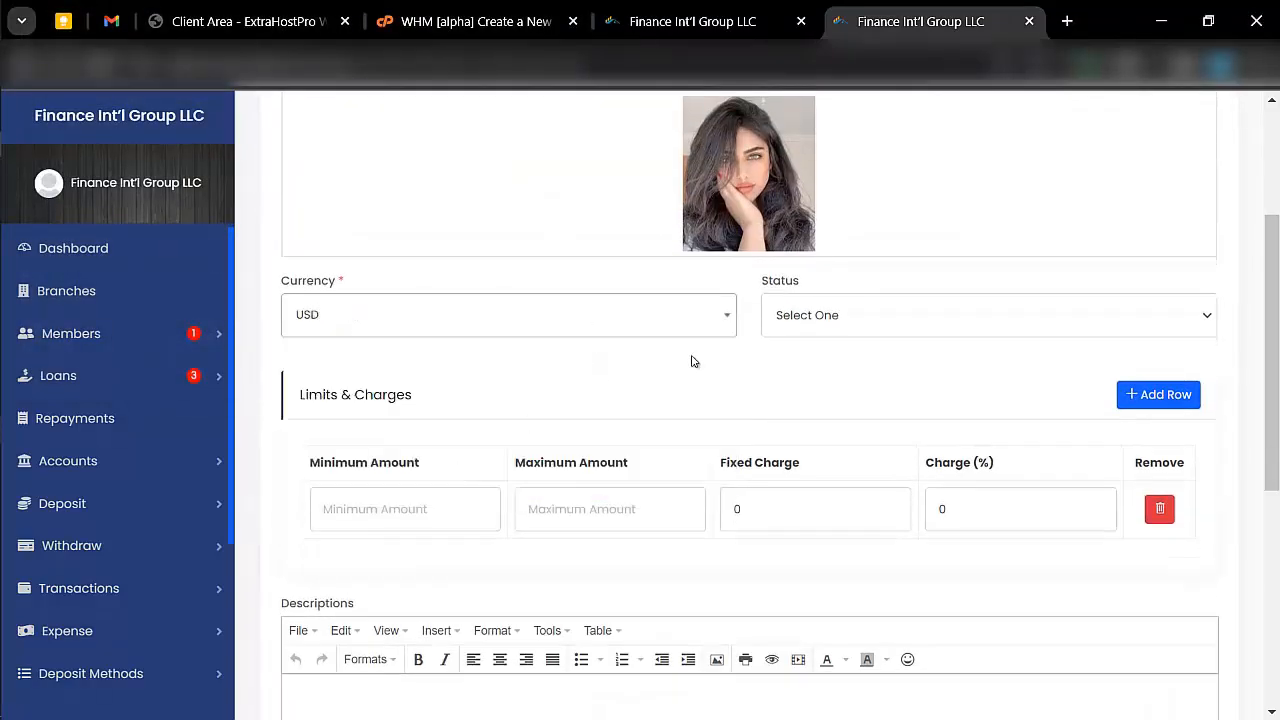
click(836, 314)
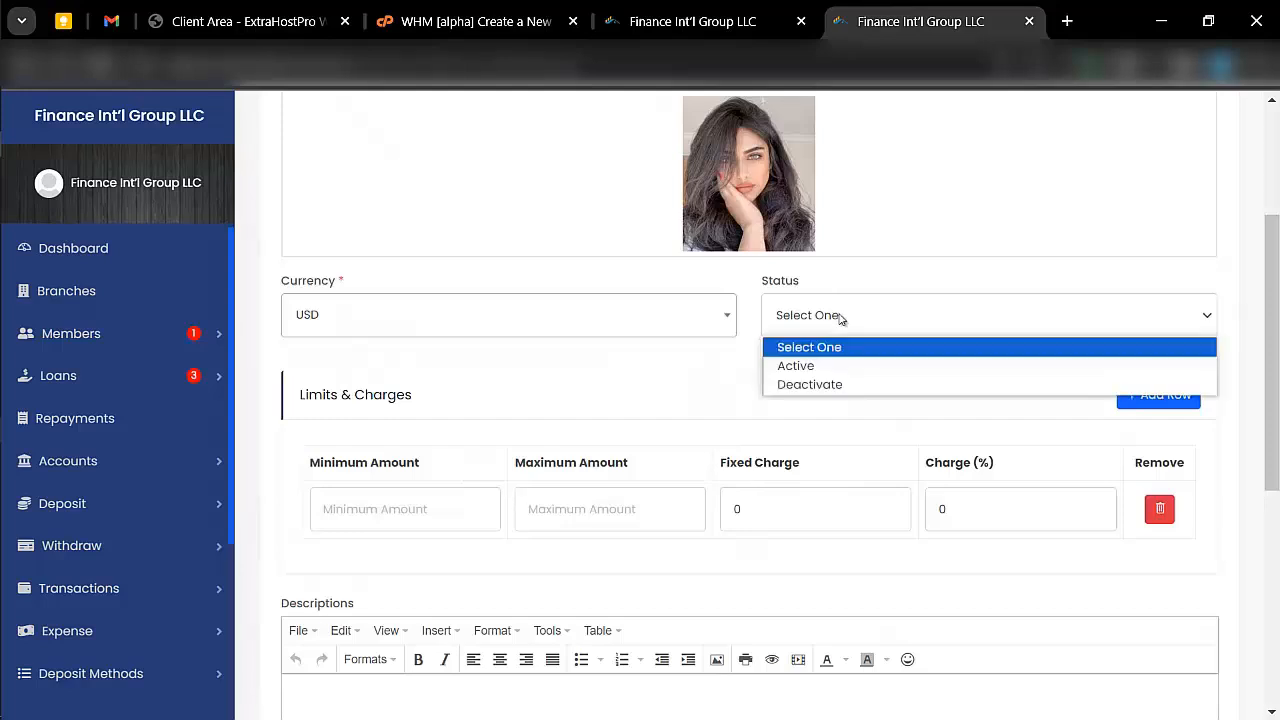
click(837, 366)
- Set the limits to minimum 500 and maximum 3000000, with a fixed charge of 500 and a 12% charge
click(403, 513)
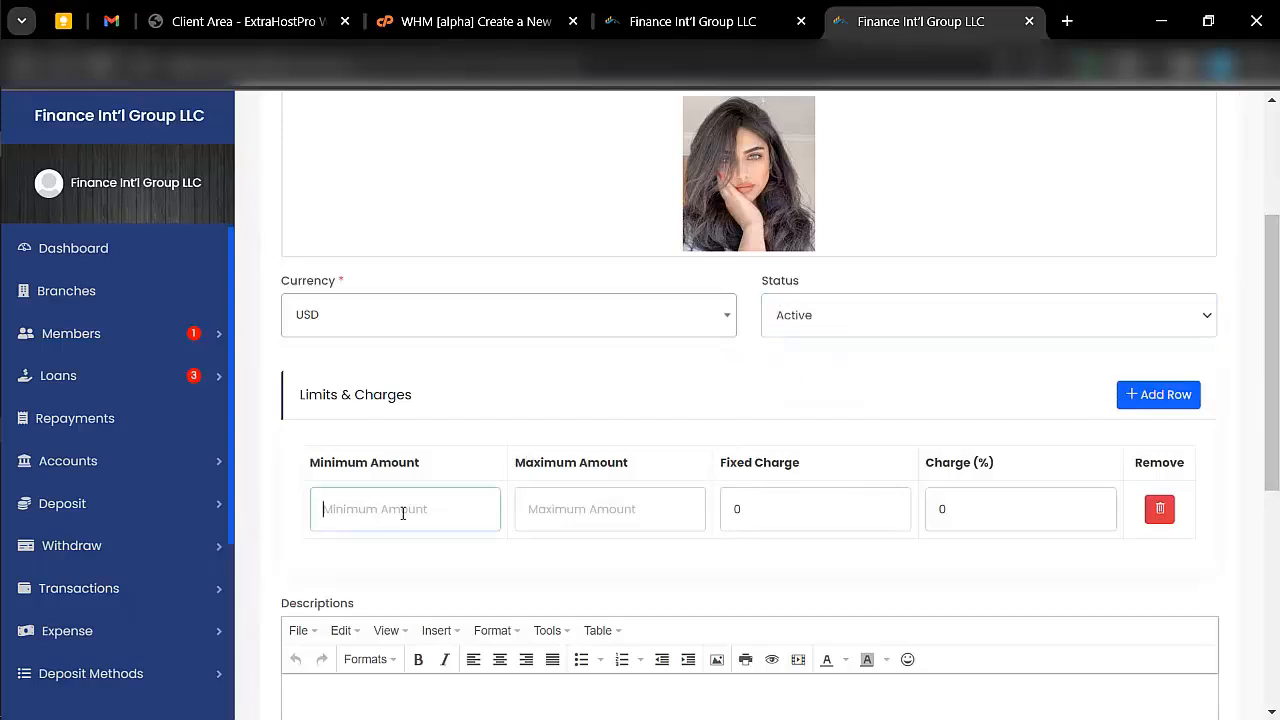
text(5)
click(559, 509)
text(3000000)
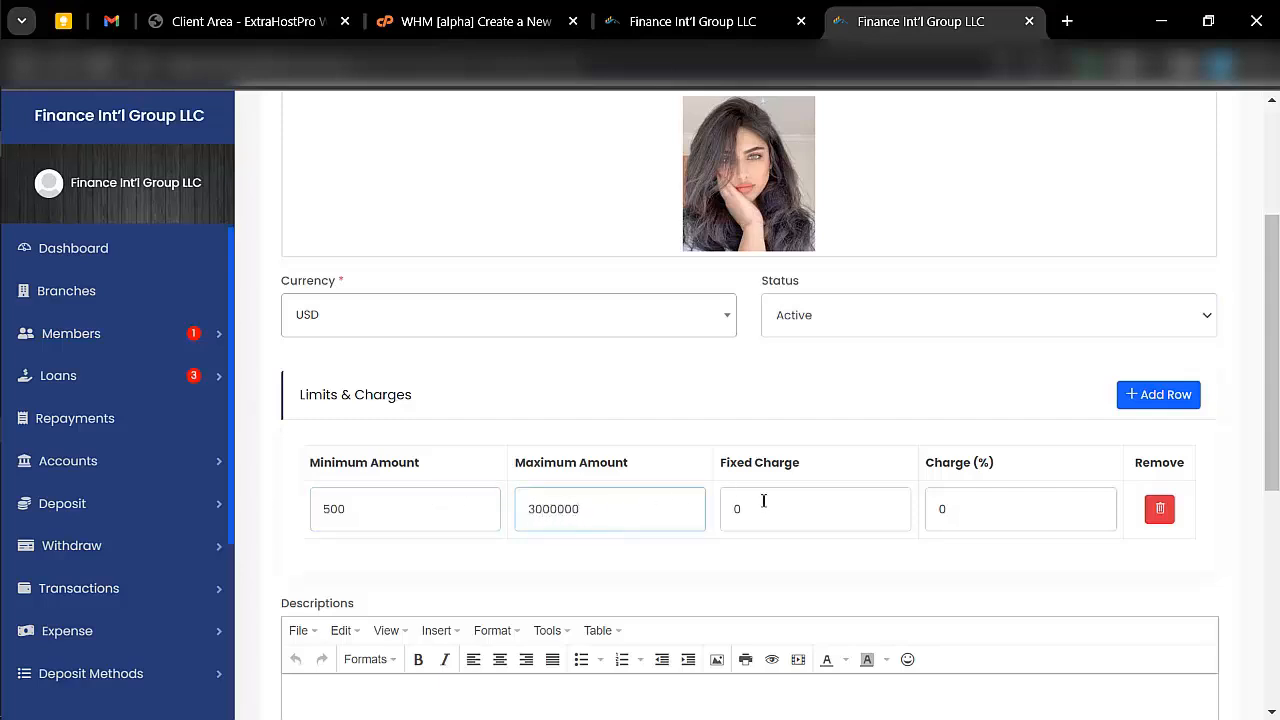
double_click(763, 500)
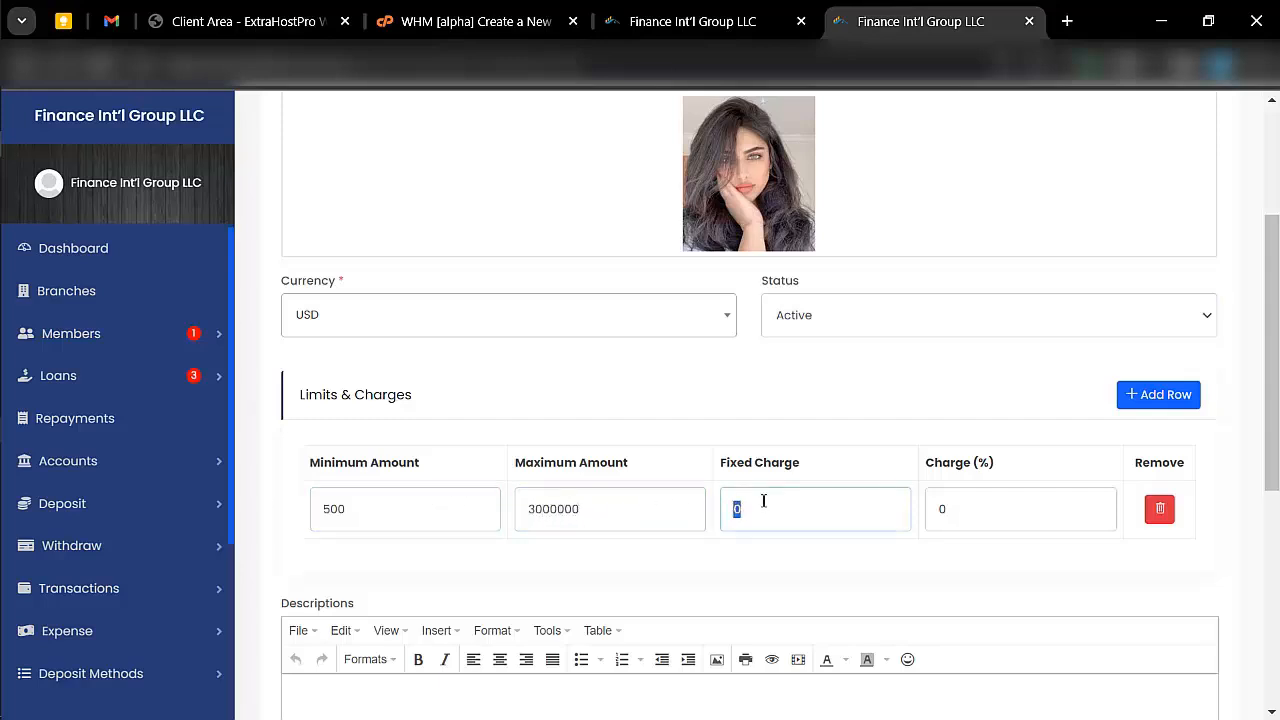
key(BackSpace)
text(500)
double_click(1055, 507)
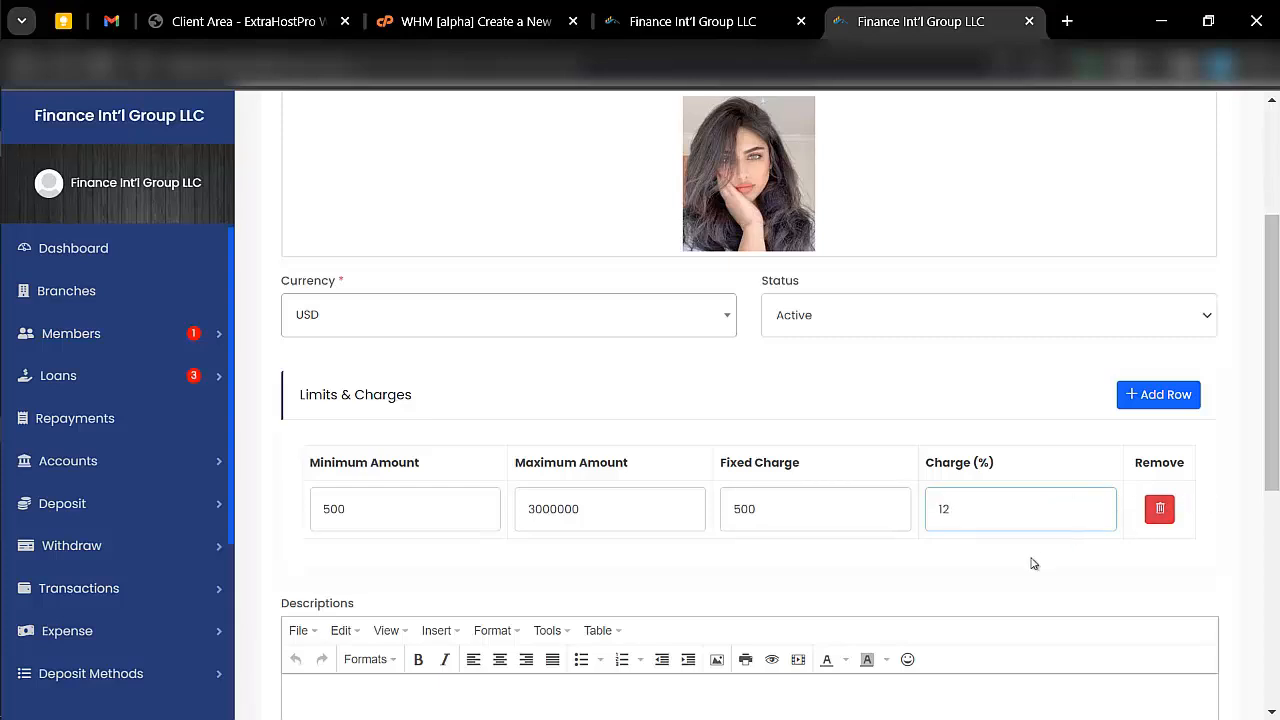
- Leave the description empty and name the first deposit information field "Transaction id"
scroll(1031, 560, down, 2)
scroll(853, 471, down, 2)
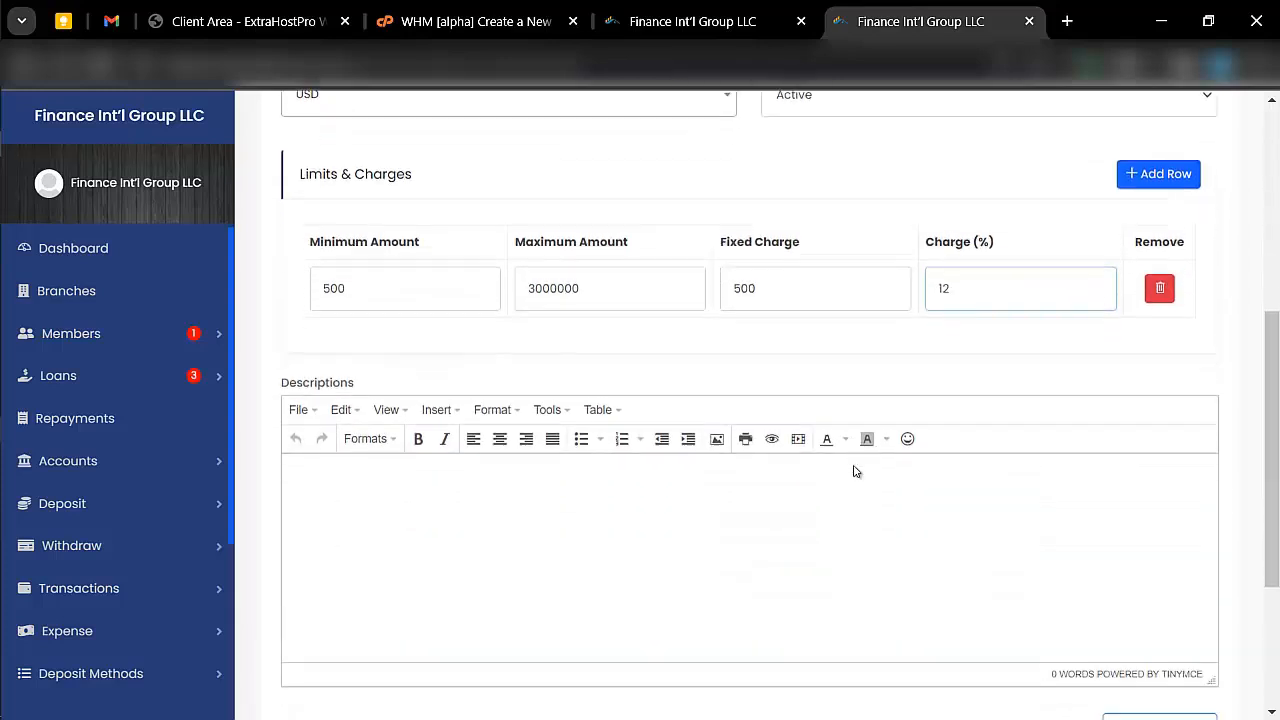
scroll(897, 514, down, 3)
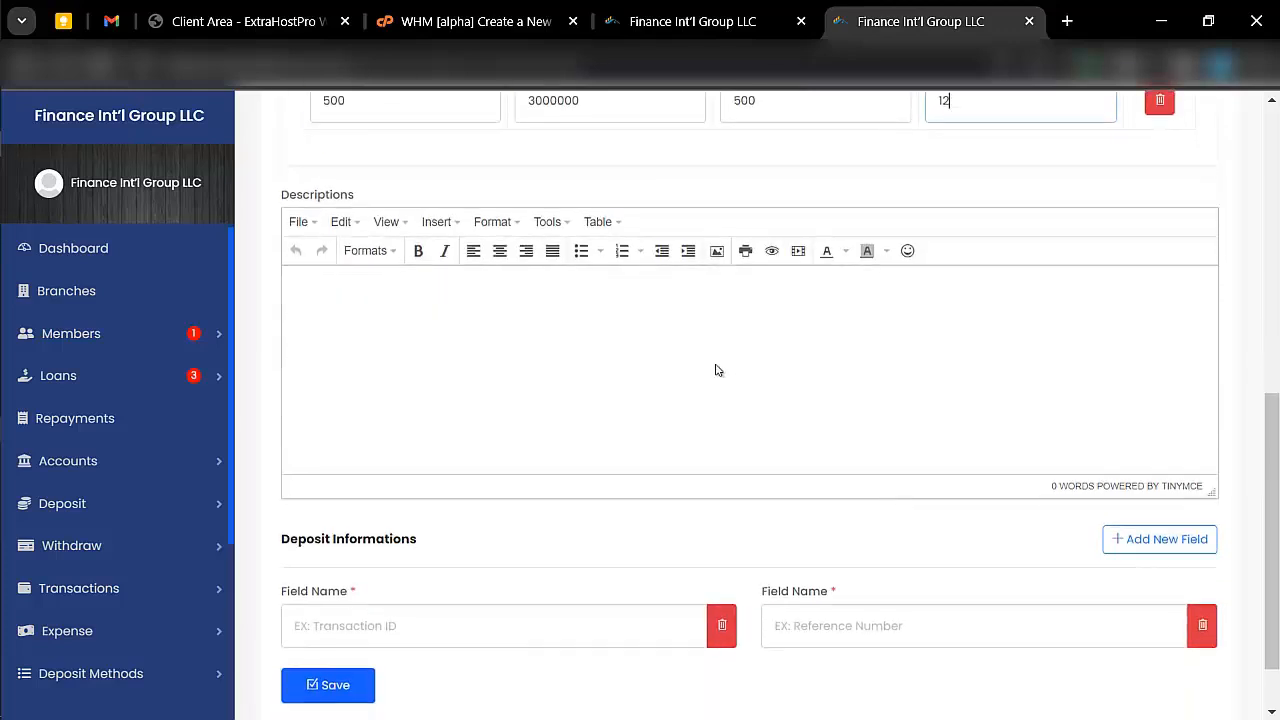
click(576, 344)
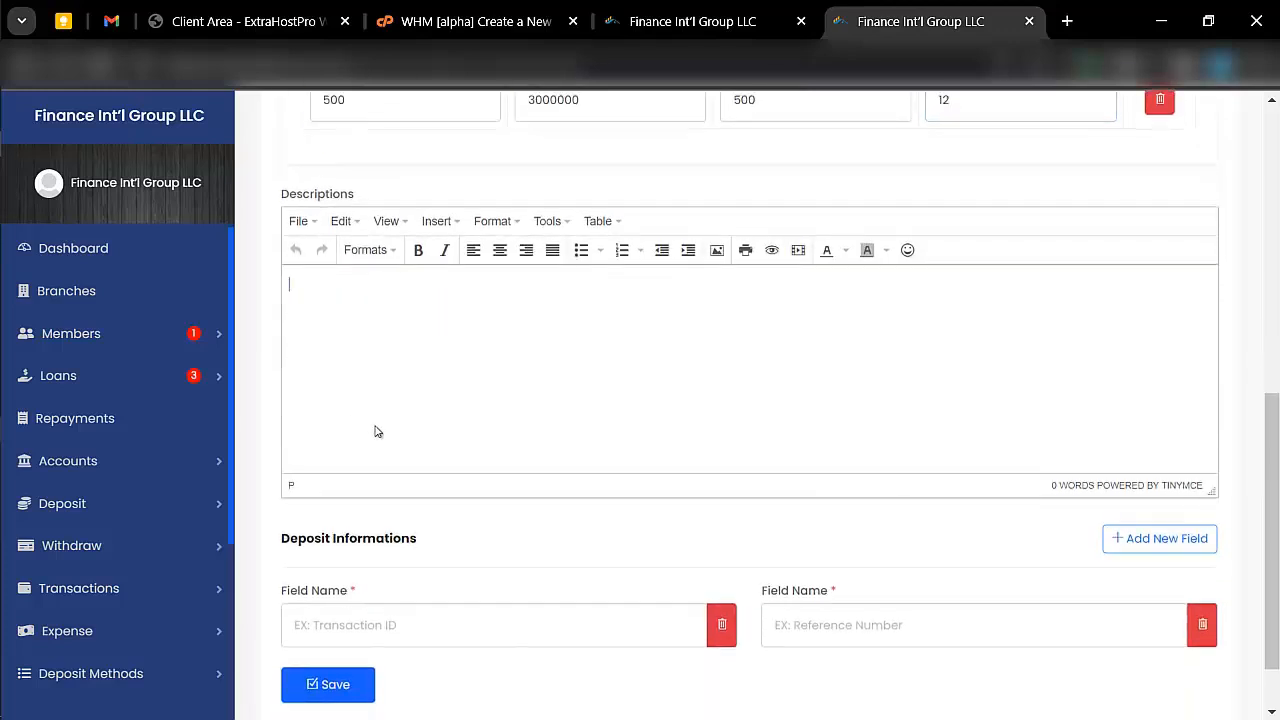
scroll(374, 428, down, 1)
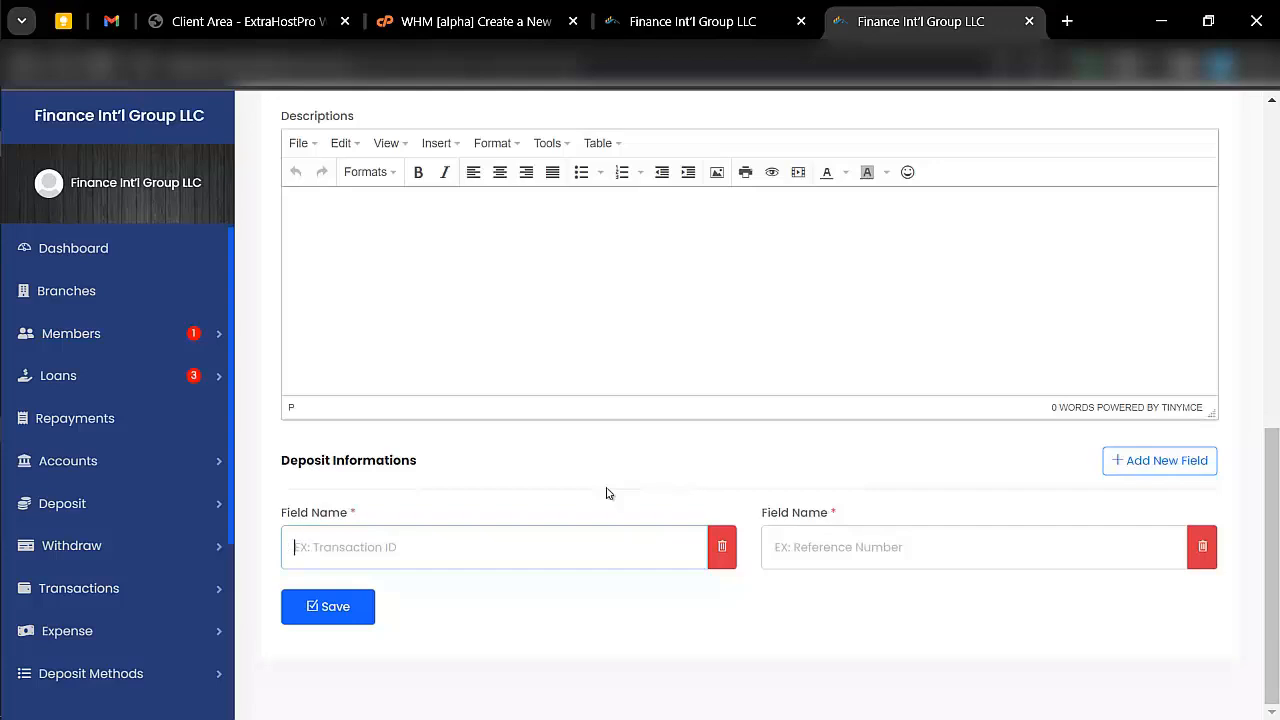
text(Transac)
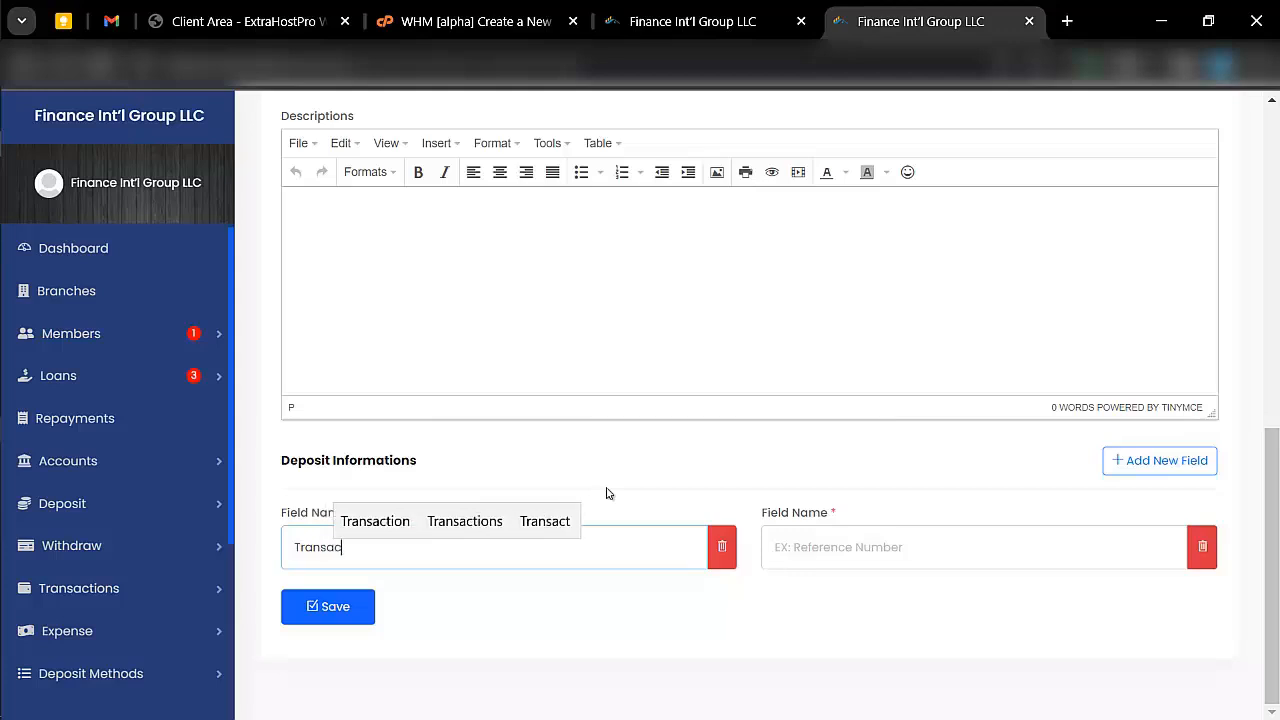
text(tion id)
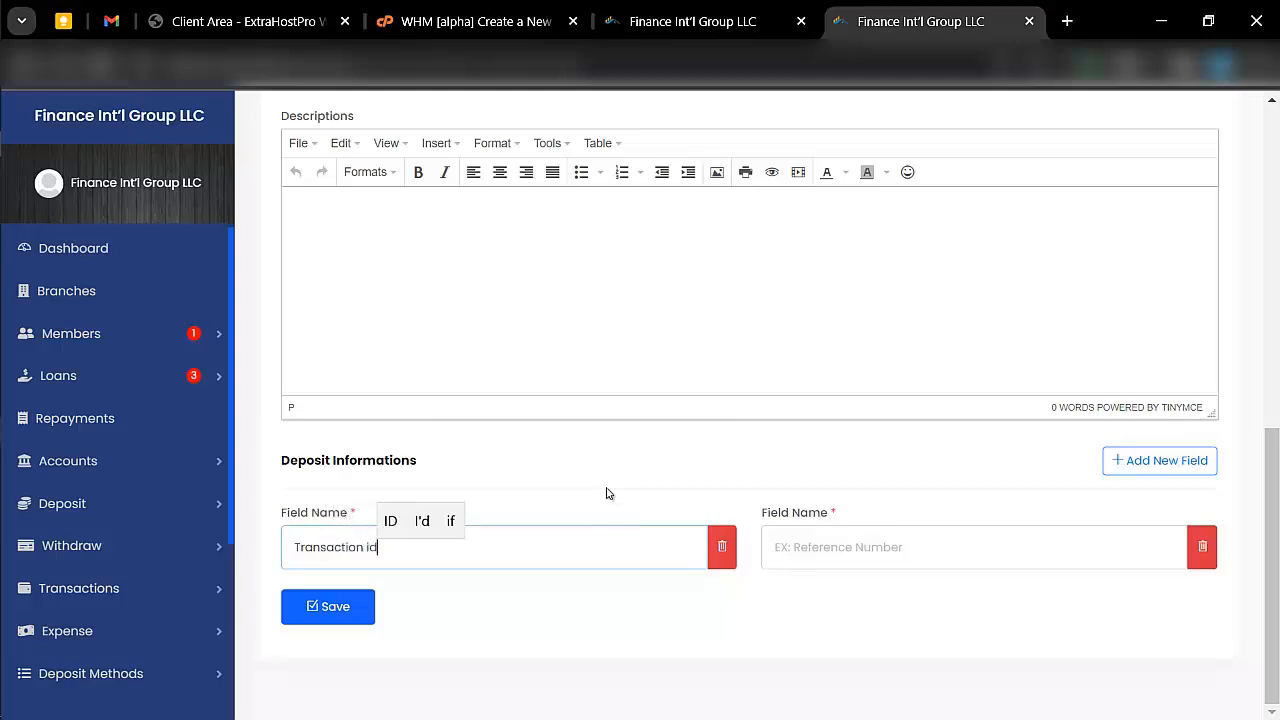
- Name the second deposit information field "Reference" and save the deposit method
click(855, 546)
text(R)
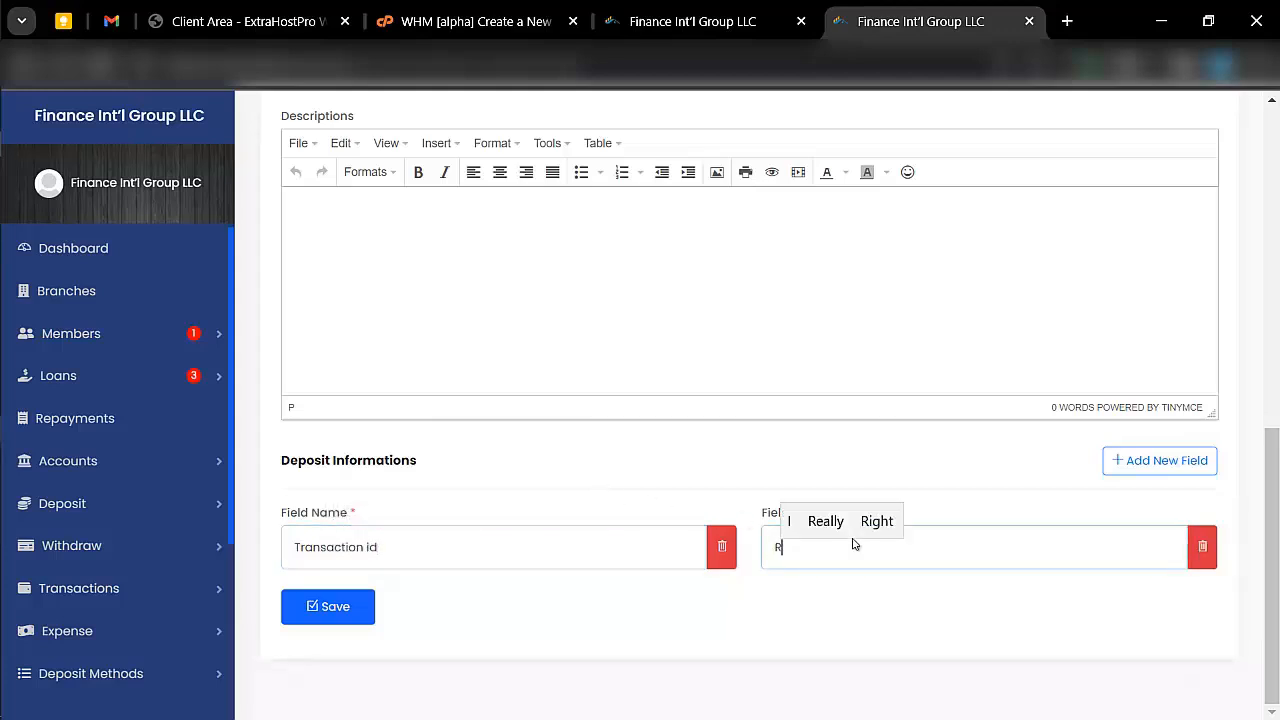
text(efere)
key(BackSpace)
key(BackSpace)
text(eren)
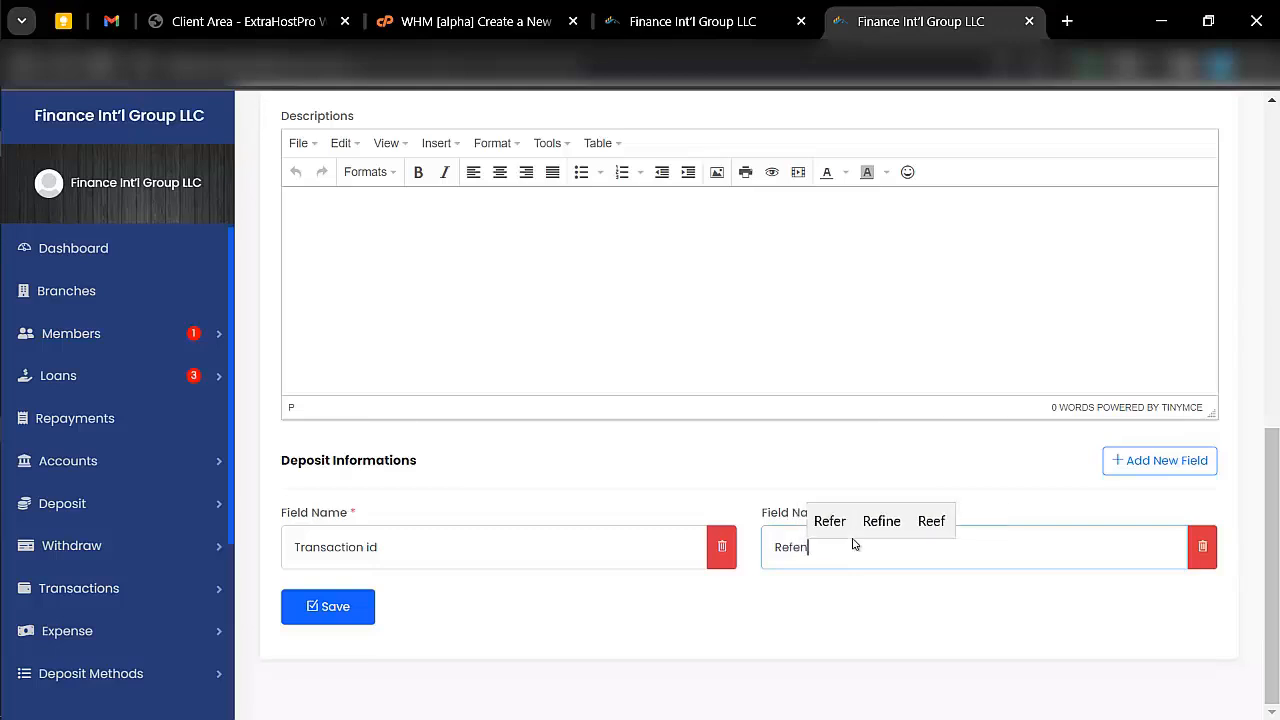
text(ce)
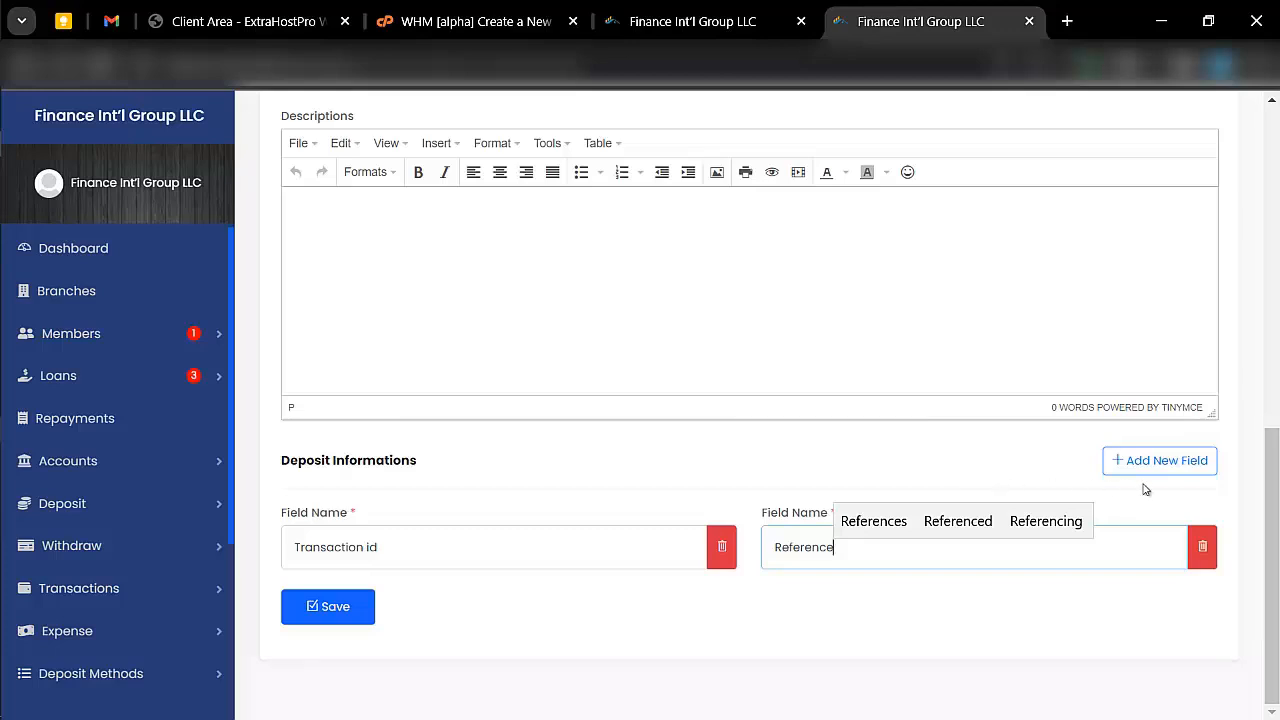
click(350, 610)
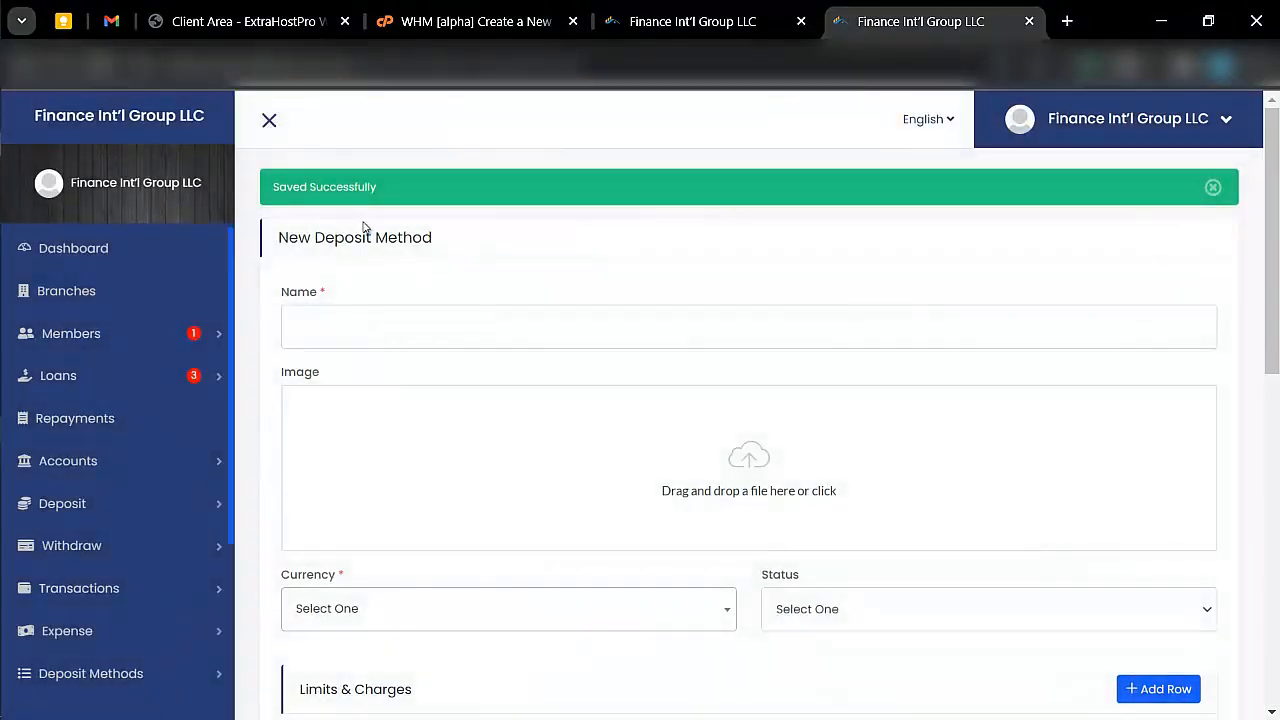
- View the list of manual deposit gateways in the admin portal
scroll(166, 557, down, 2)
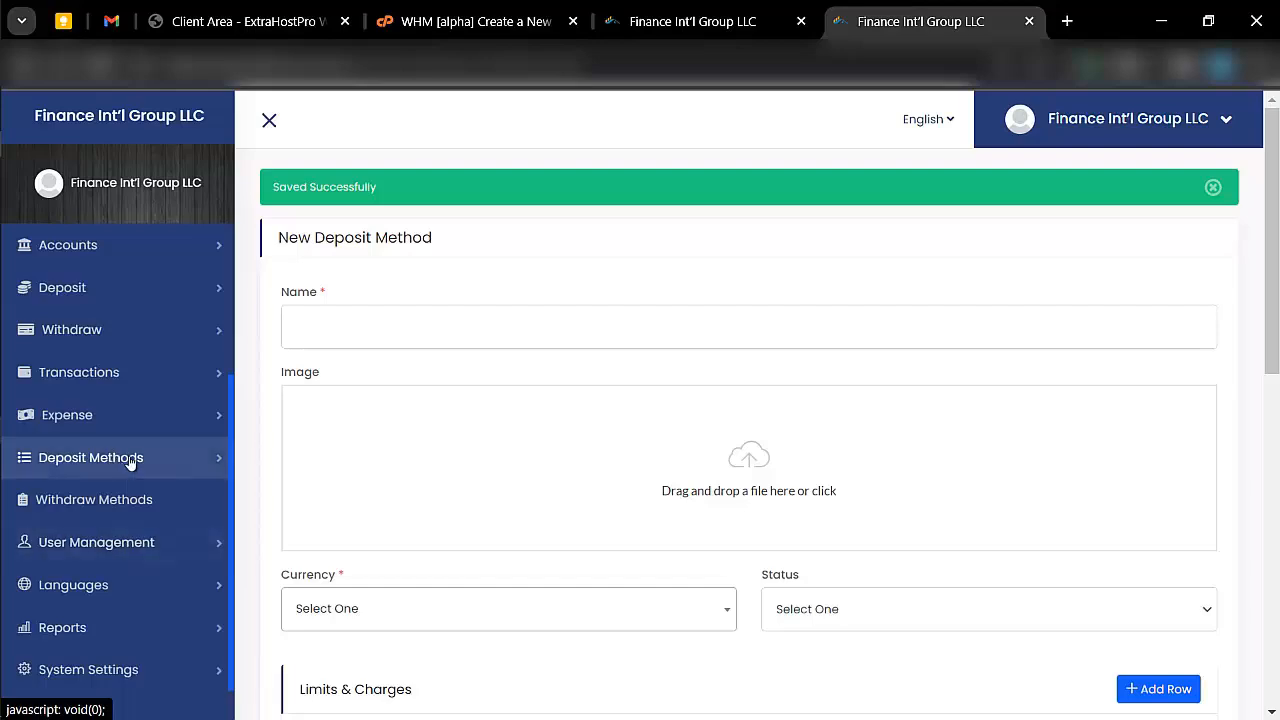
click(129, 459)
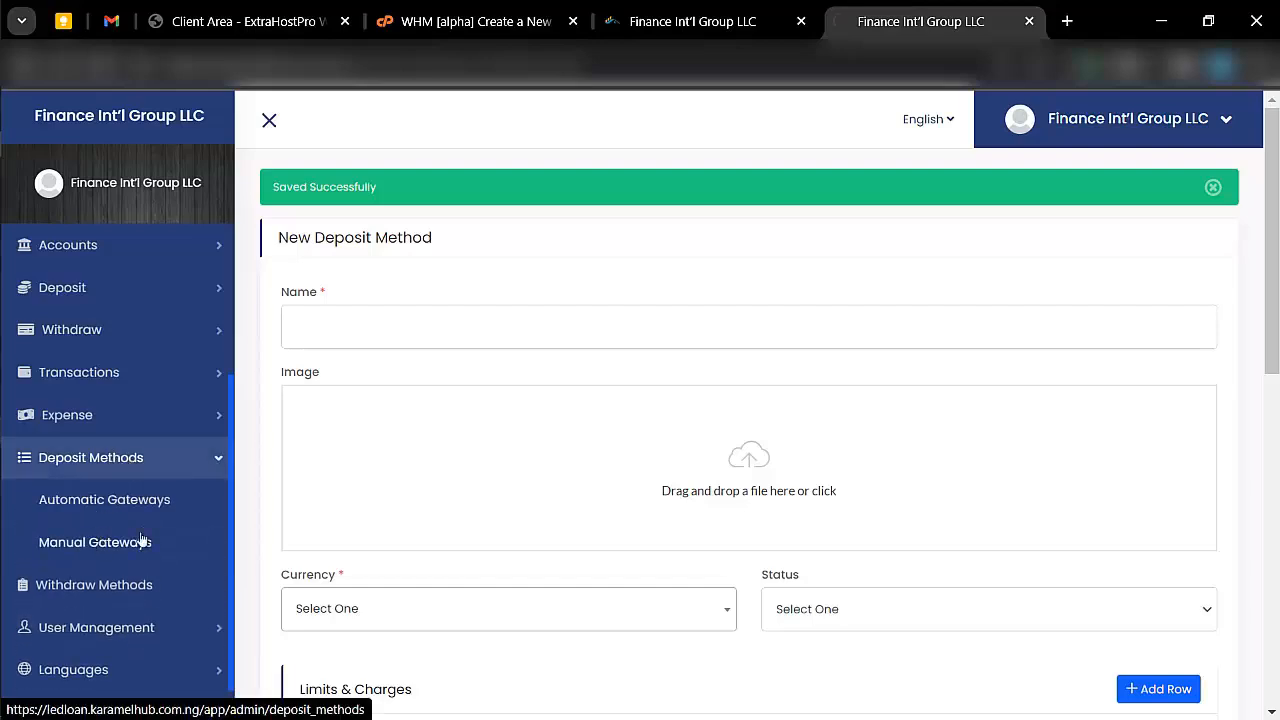
click(140, 541)
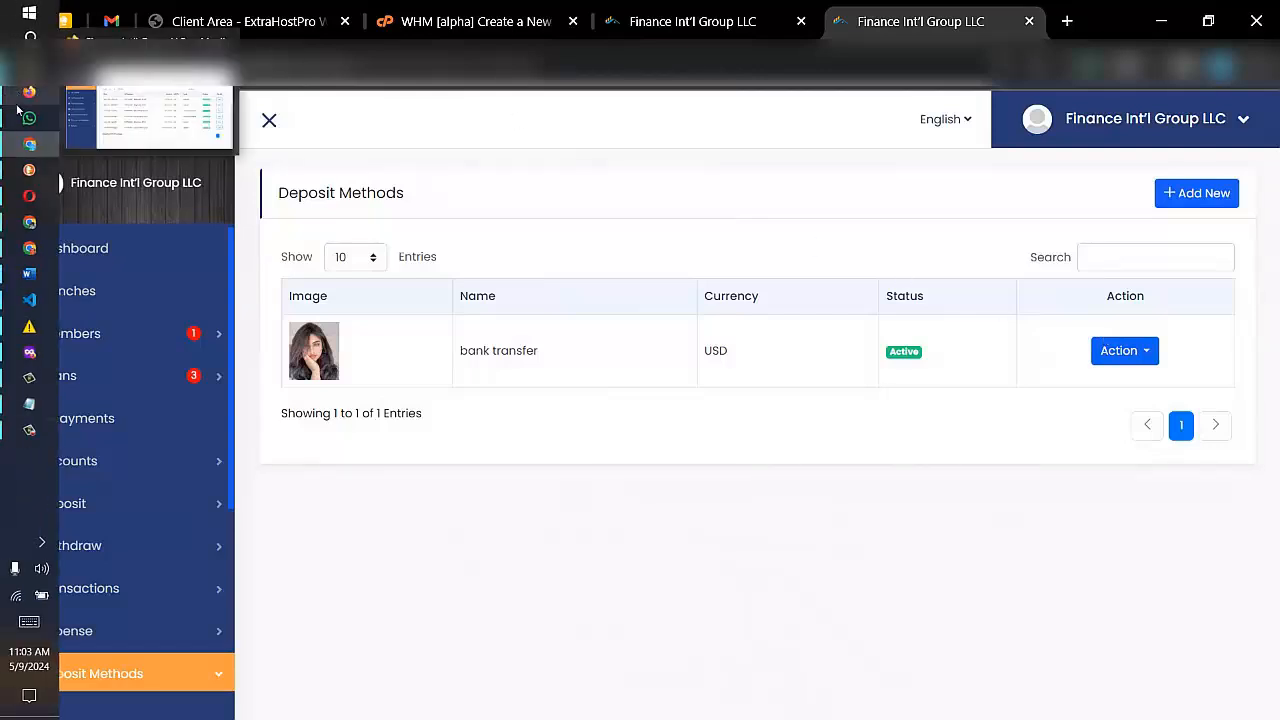
- Switch to the customer portal in the other browser and open the manual deposit form for the bank transfer method
click(19, 98)
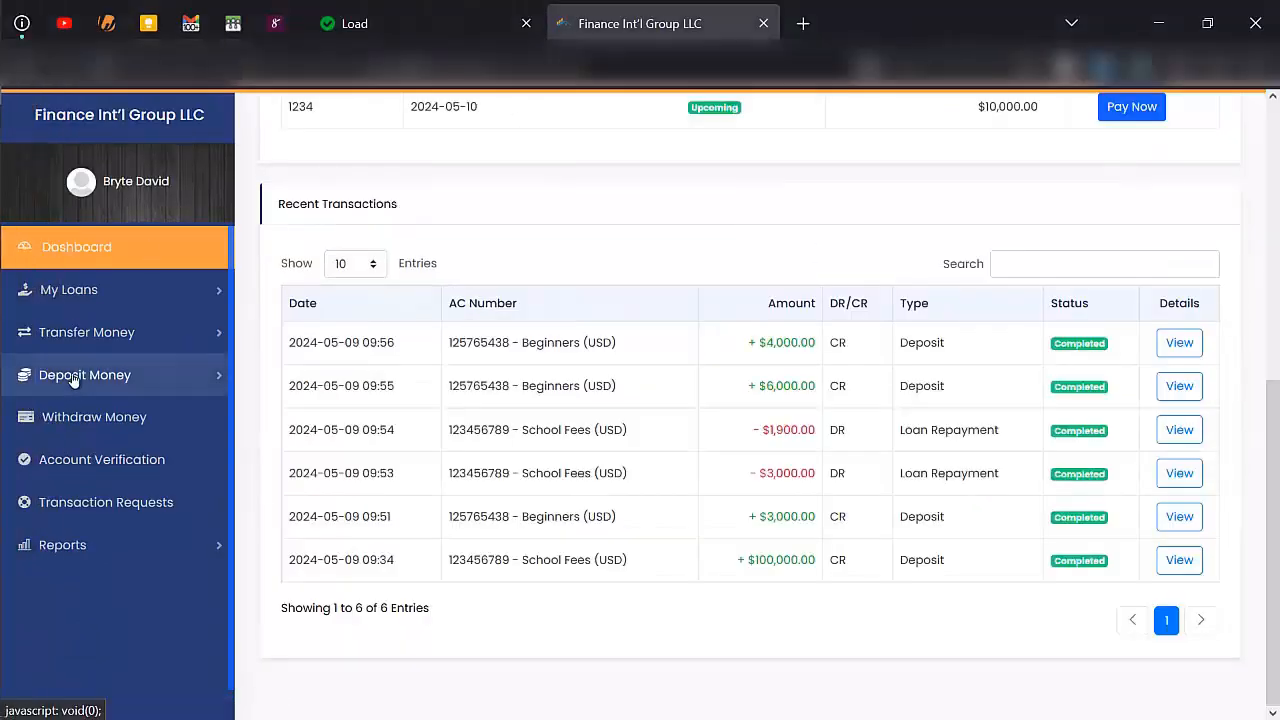
click(40, 374)
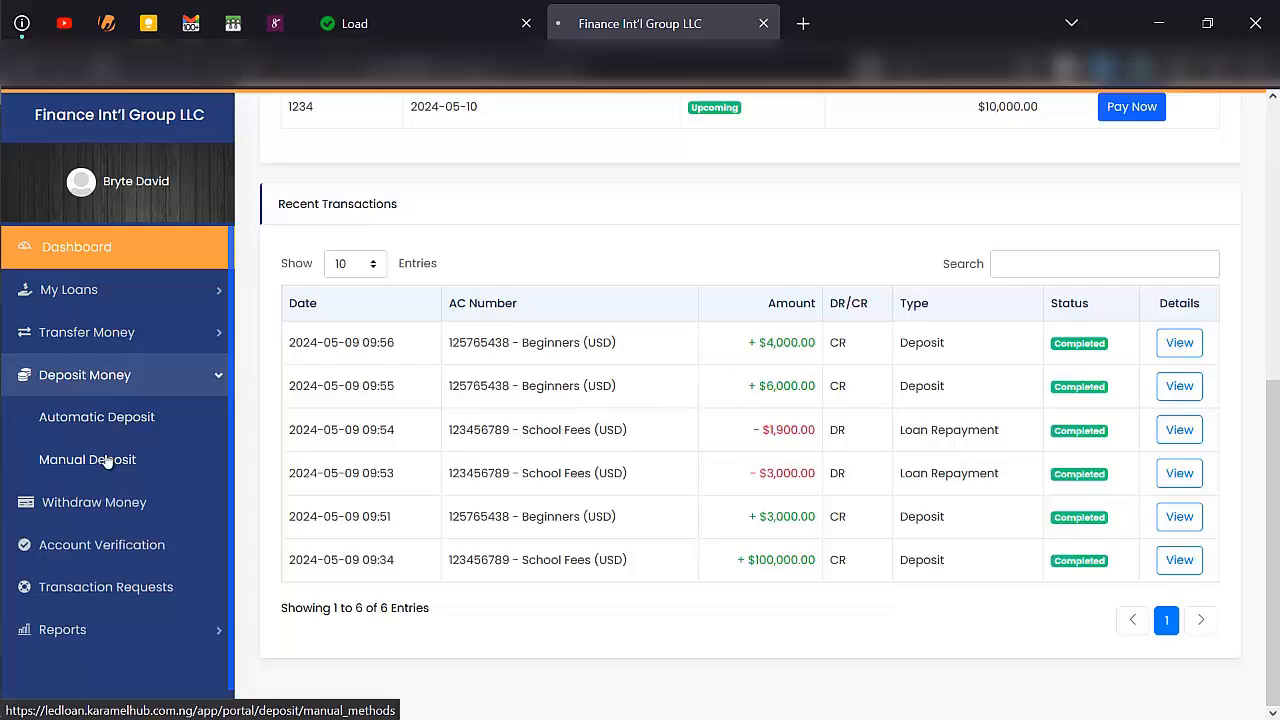
click(107, 458)
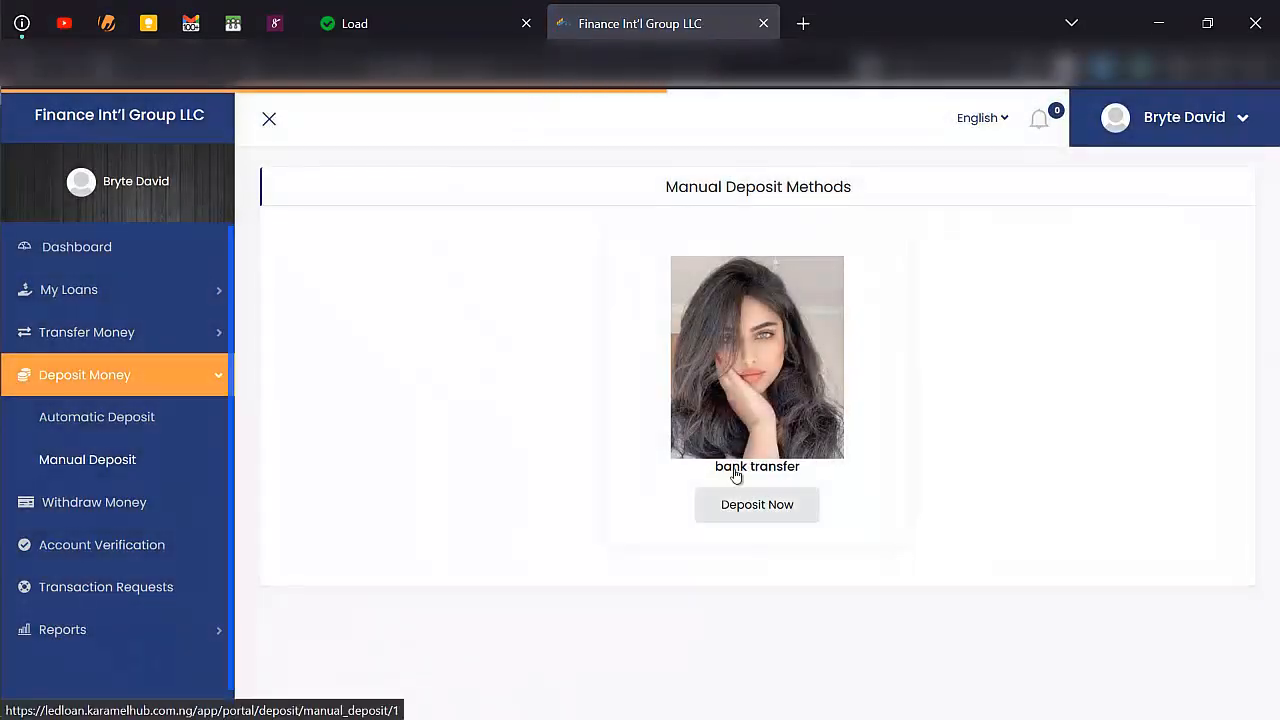
click(754, 504)
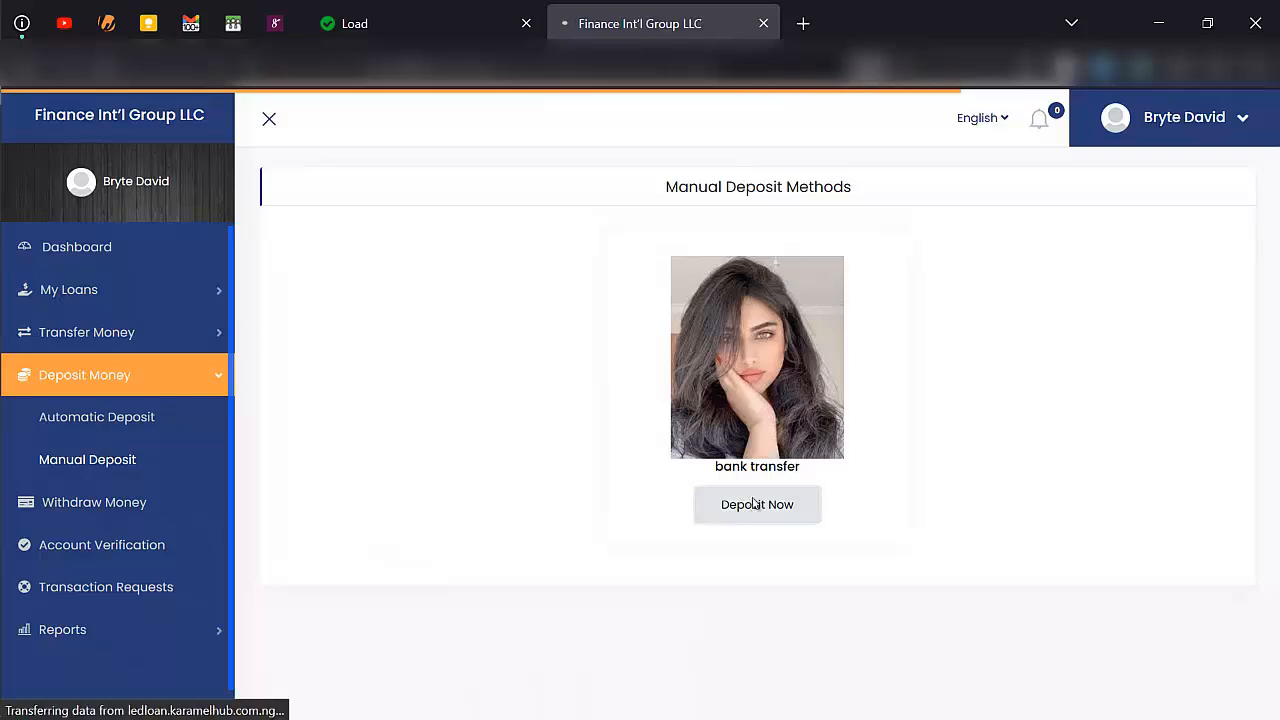
- Examine the bank transfer deposit form, including its limits and charges and the Transaction id and Reference fields
scroll(503, 408, down, 4)
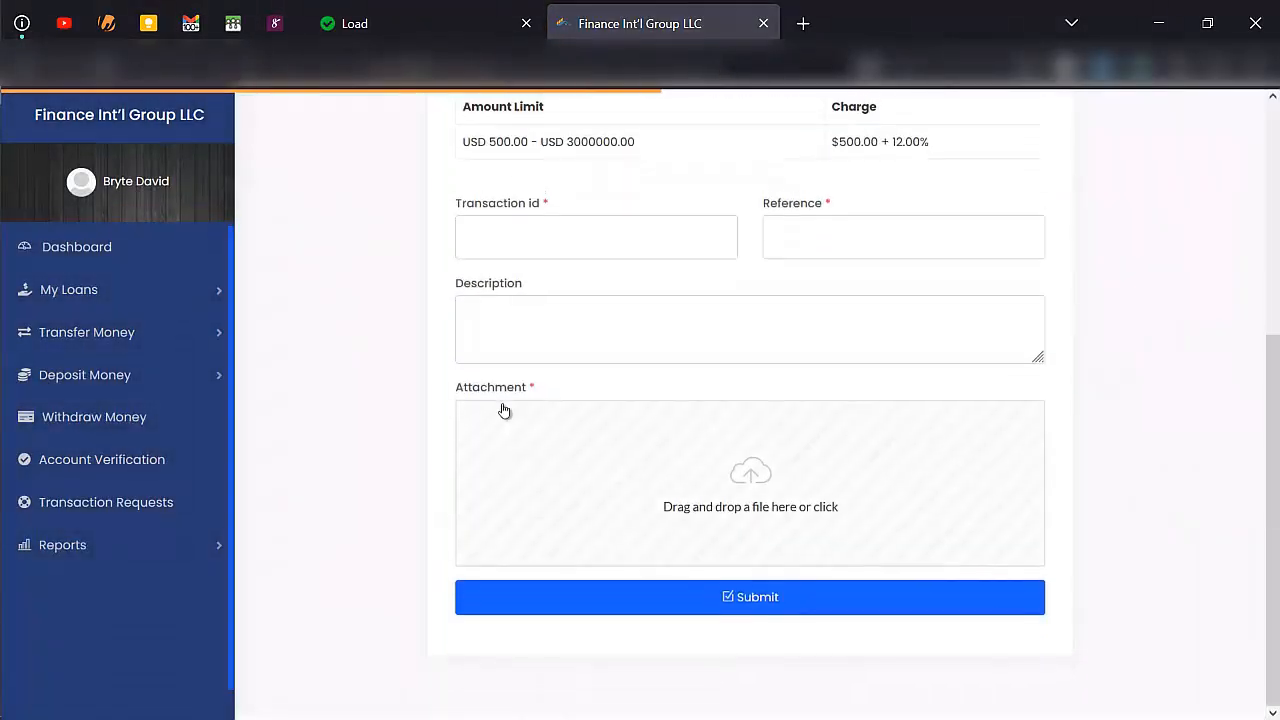
scroll(503, 408, up, 3)
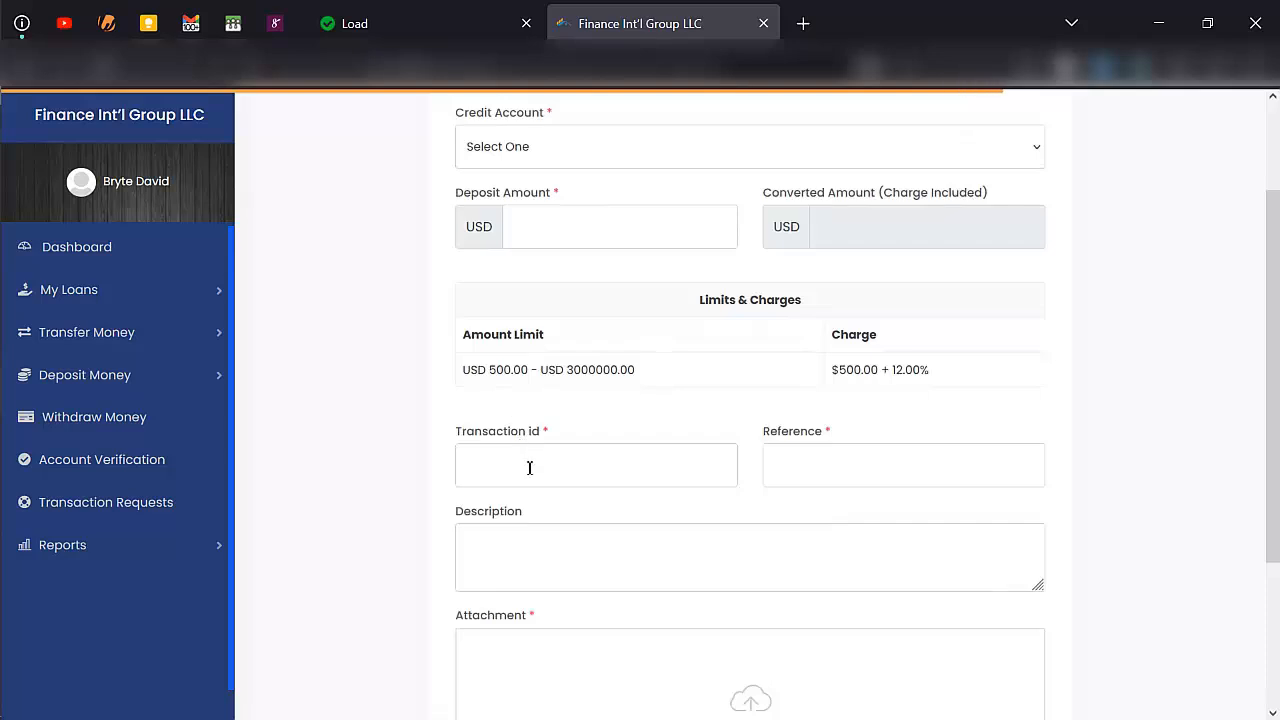
click(529, 467)
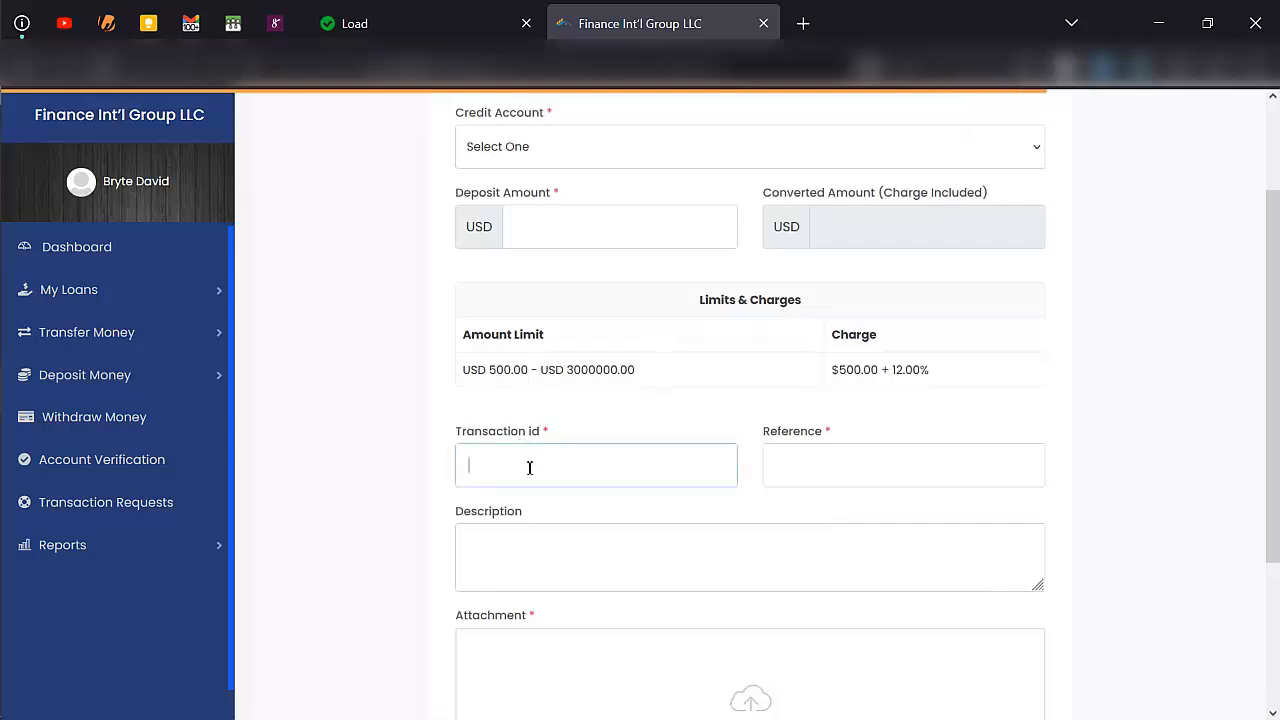
click(883, 464)
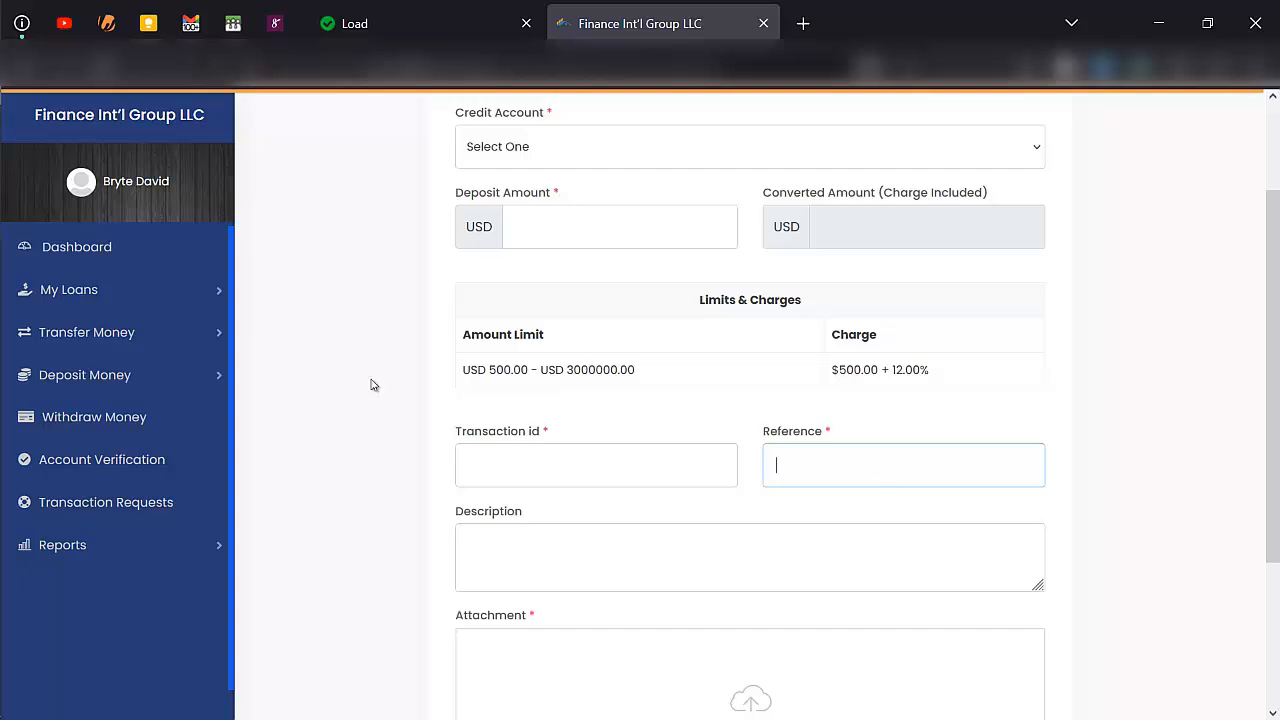
- Switch back to the admin portal, view the withdraw methods and open a blank form for a new one
mouse_move(2, 122)
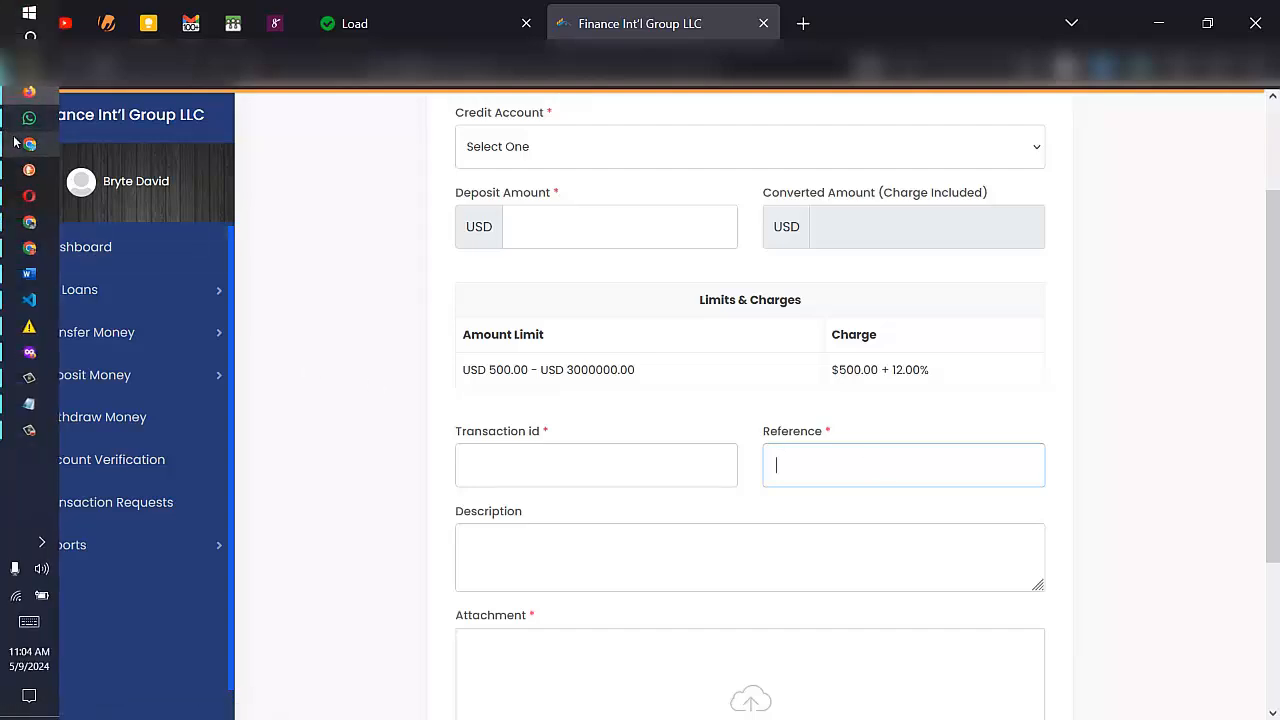
click(29, 144)
scroll(149, 531, down, 3)
scroll(149, 531, down, 2)
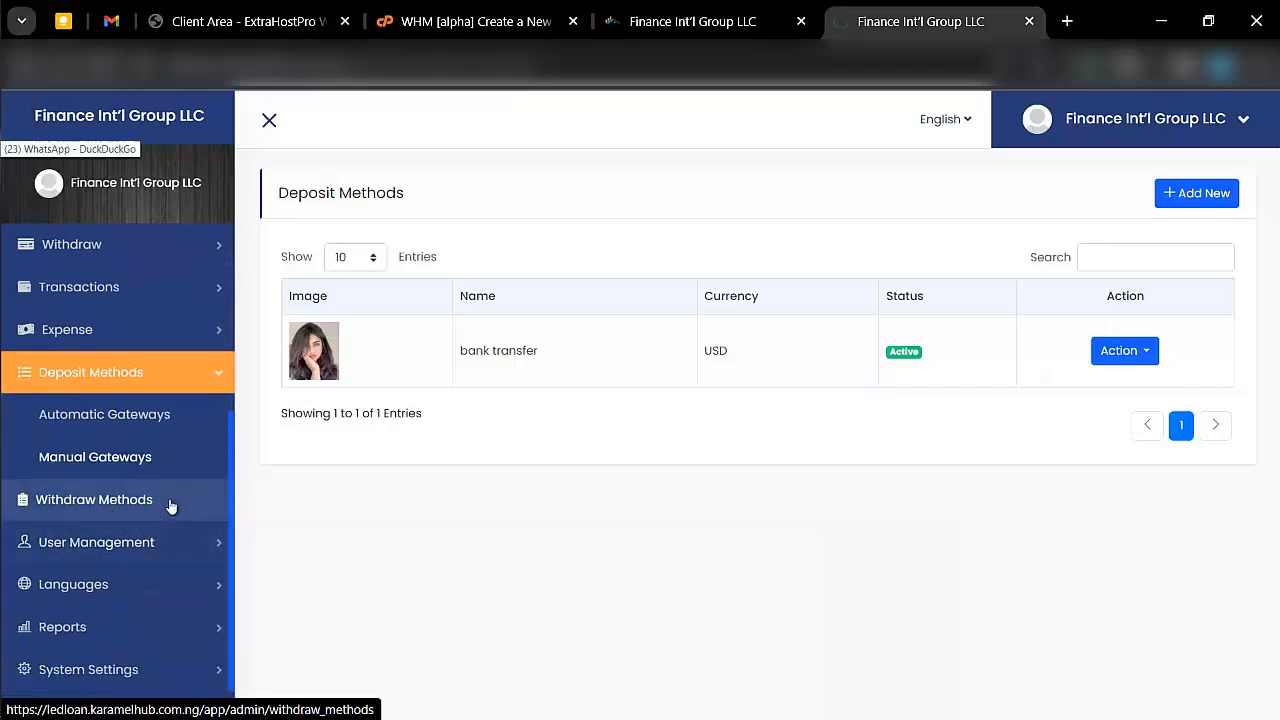
click(171, 506)
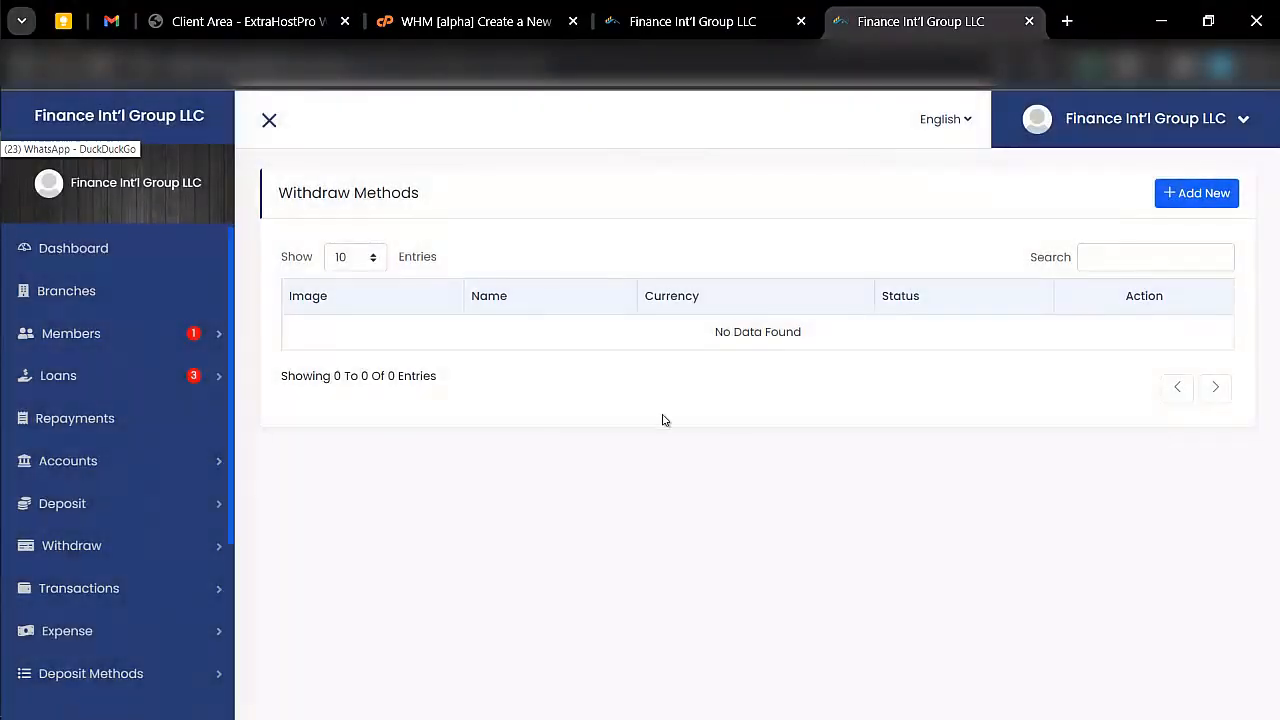
click(1180, 197)
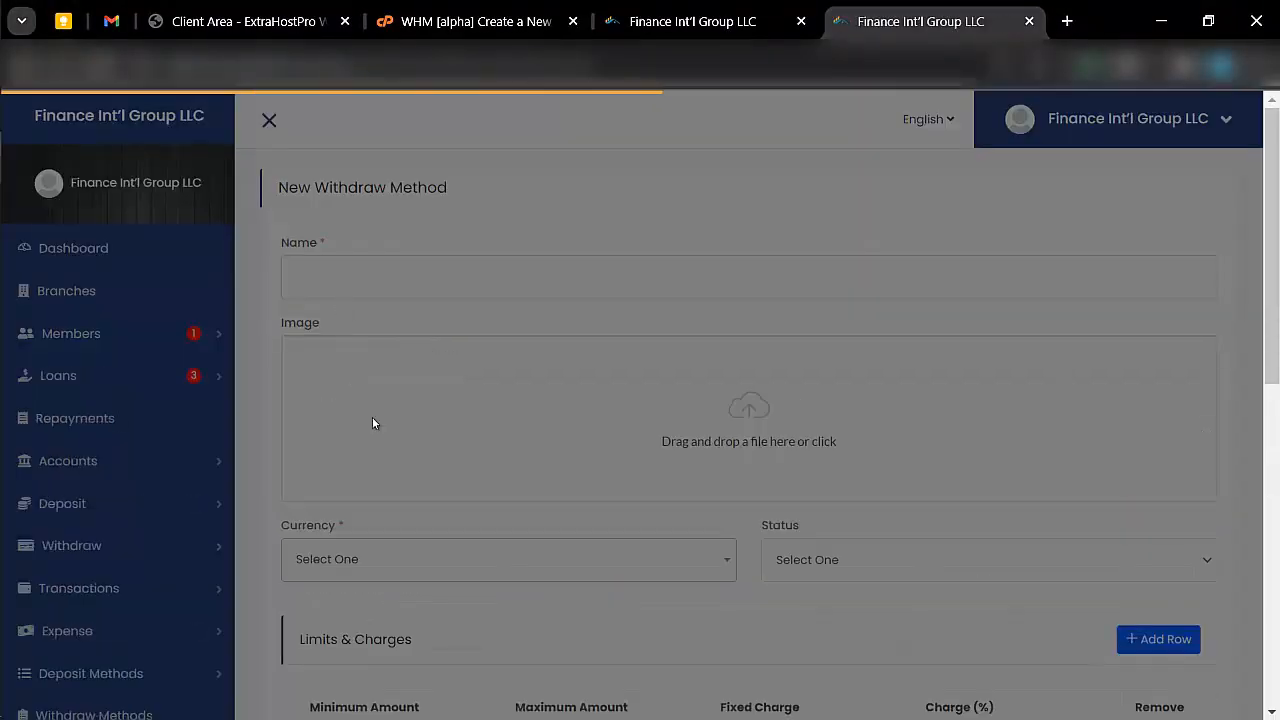
- Review the new withdraw method form's limits and charges, description and withdrawal information fields
scroll(368, 359, down, 2)
scroll(380, 280, down, 5)
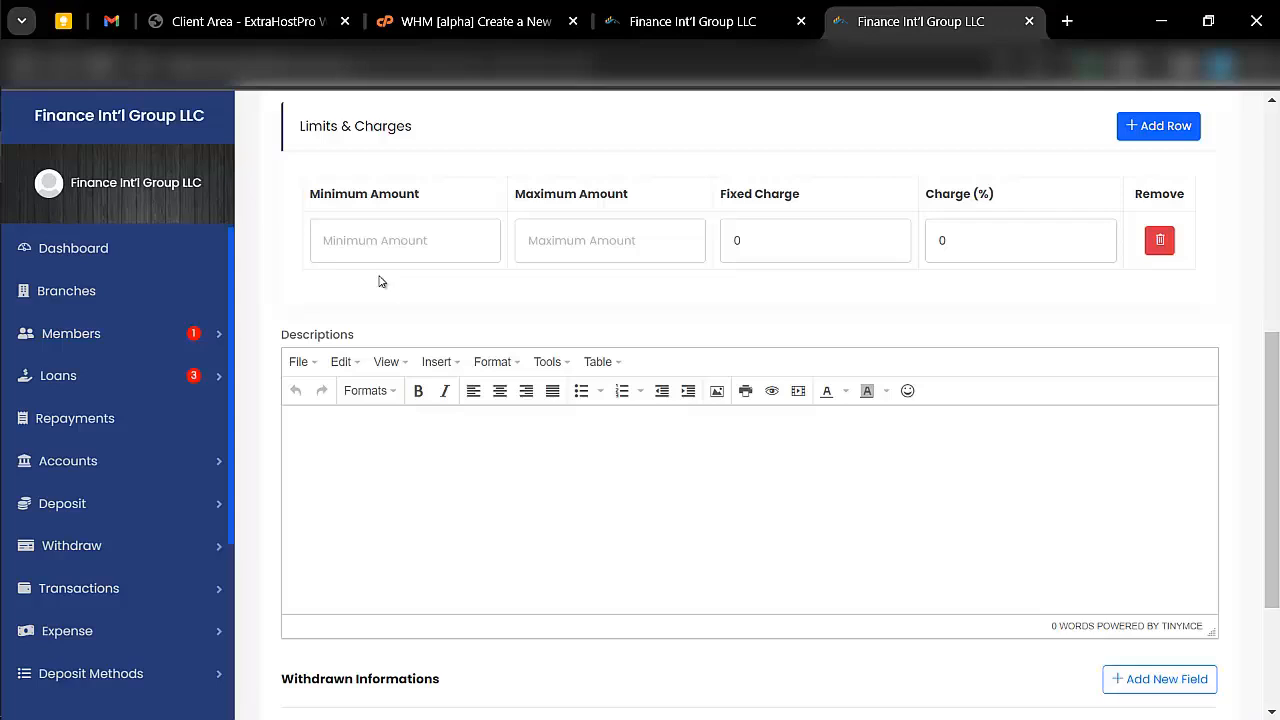
scroll(379, 282, up, 5)
scroll(380, 280, down, 7)
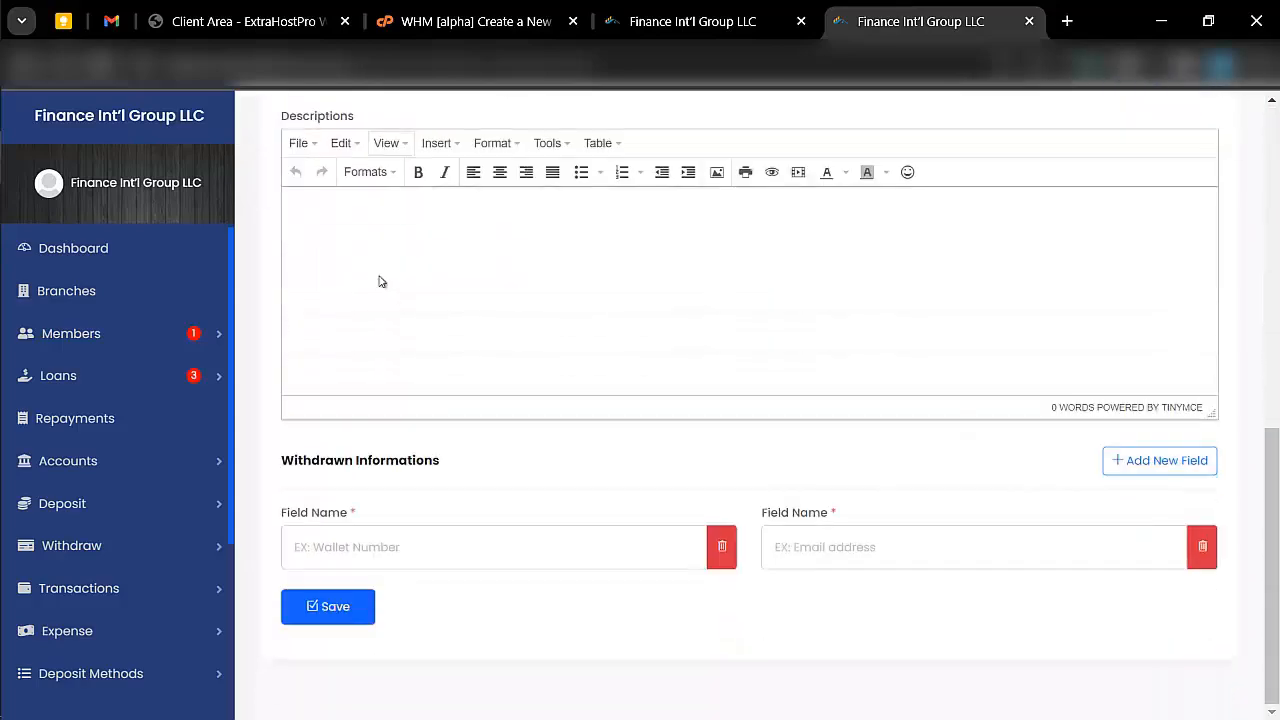
- Leave the withdraw method form, view the user list and open the form for creating a user
scroll(163, 594, down, 2)
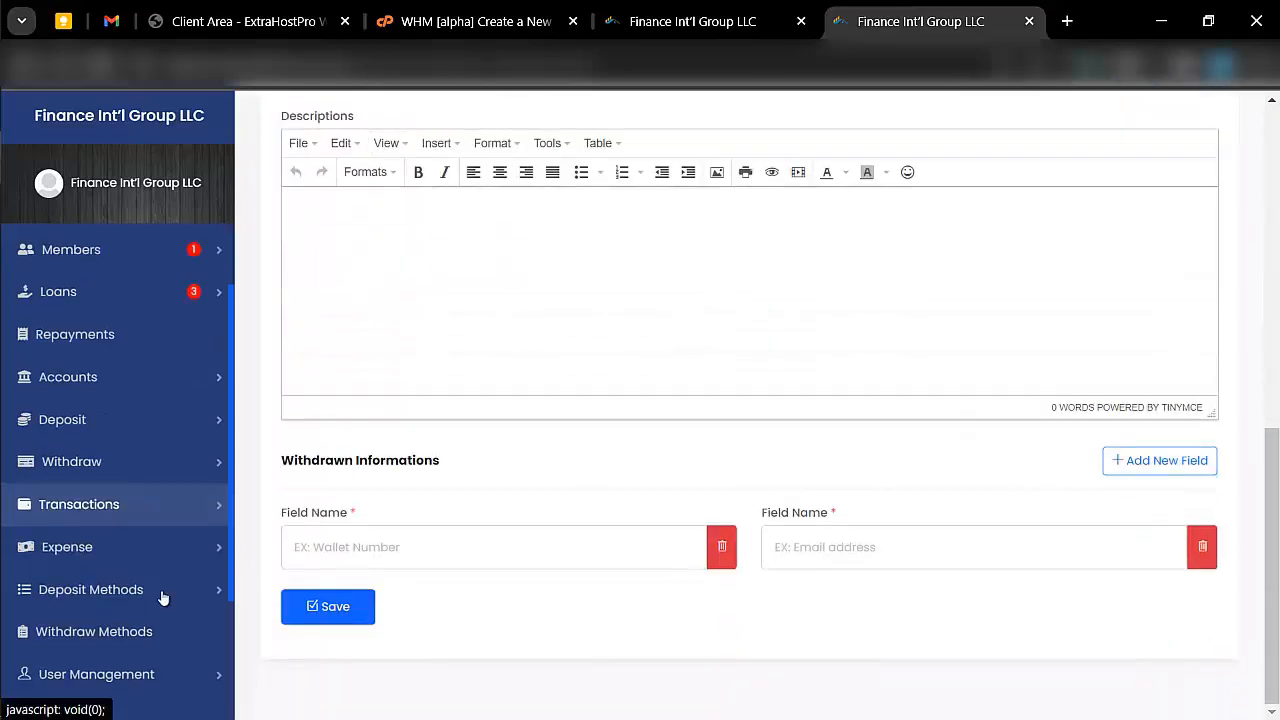
click(131, 471)
scroll(100, 470, down, 3)
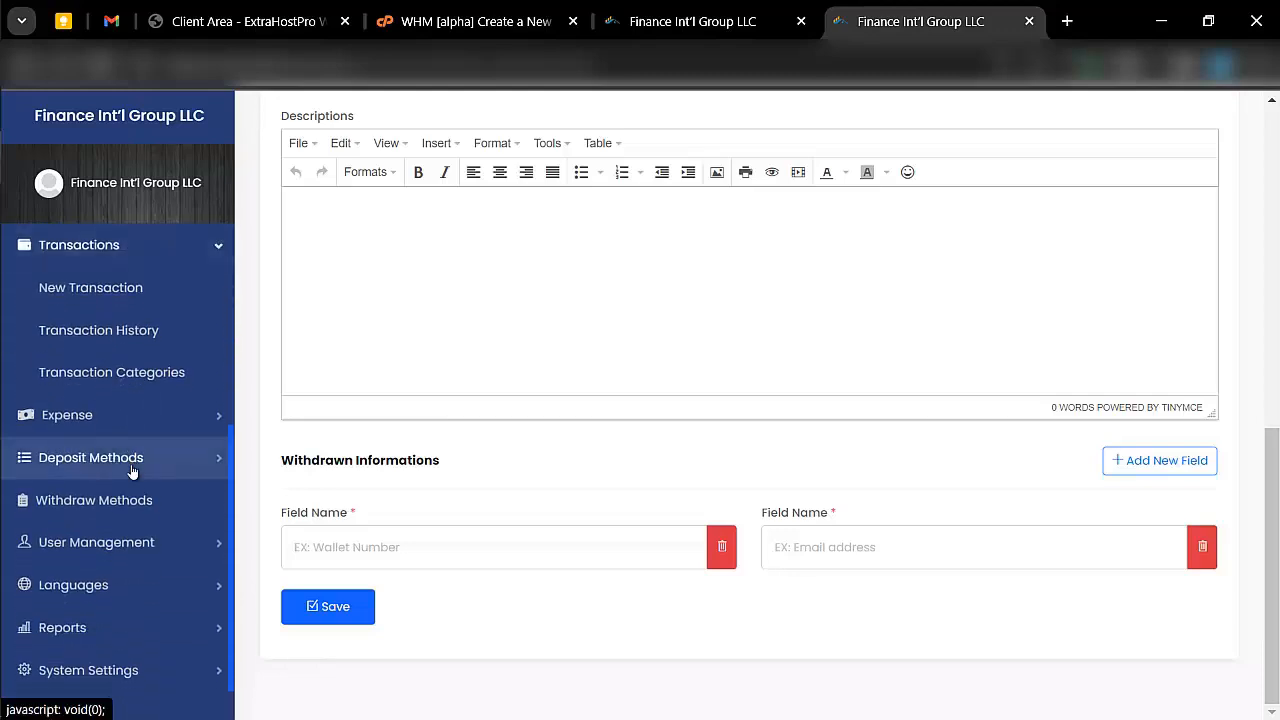
click(90, 543)
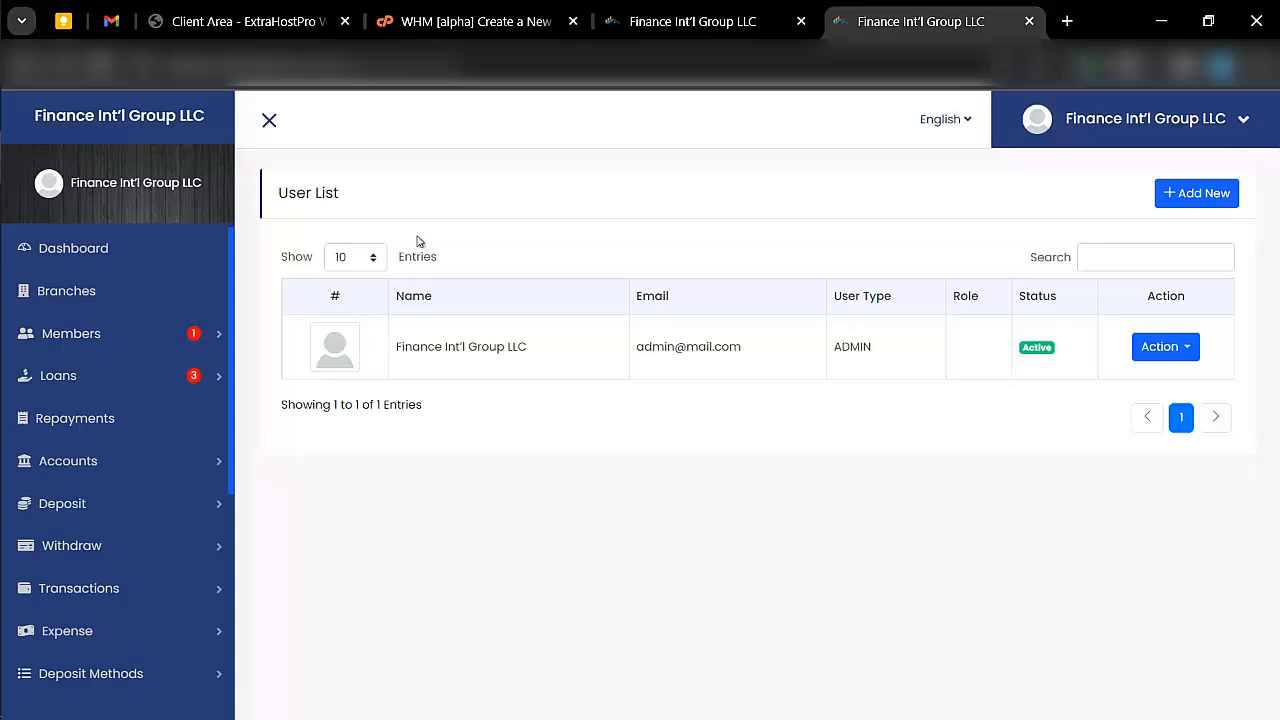
click(1220, 192)
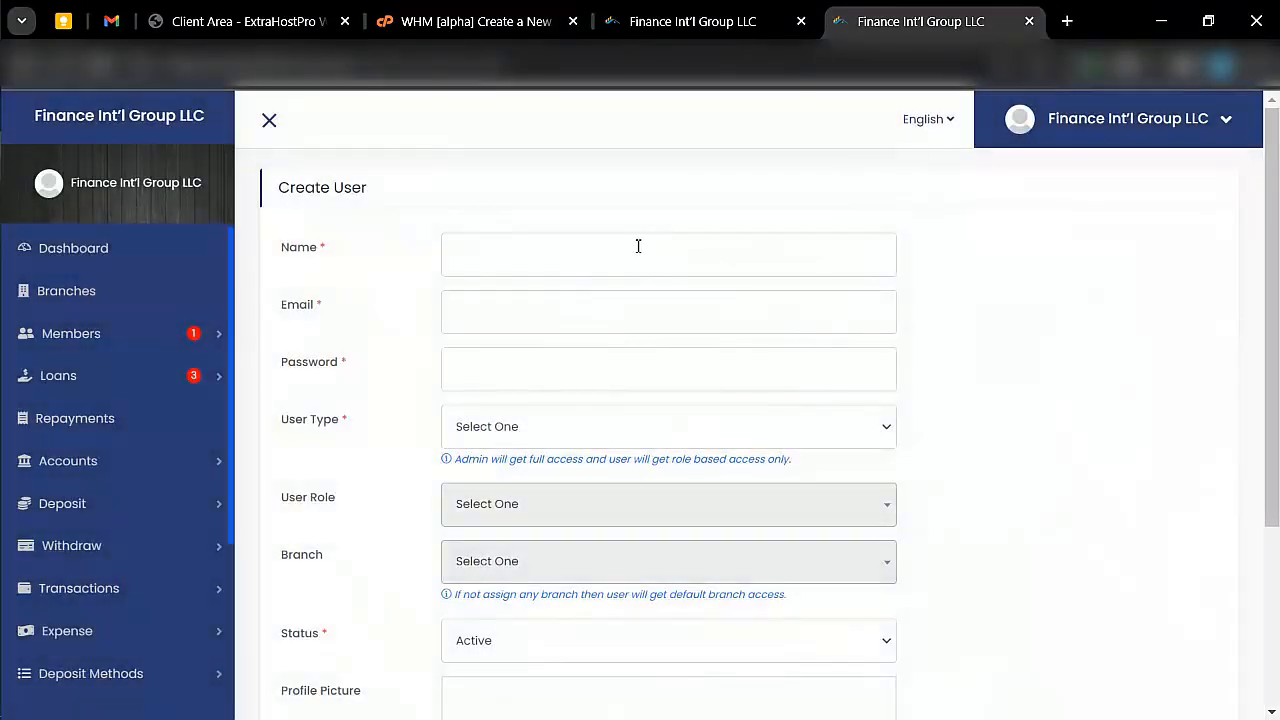
- Enter "subadmin" as the new user's name
click(638, 246)
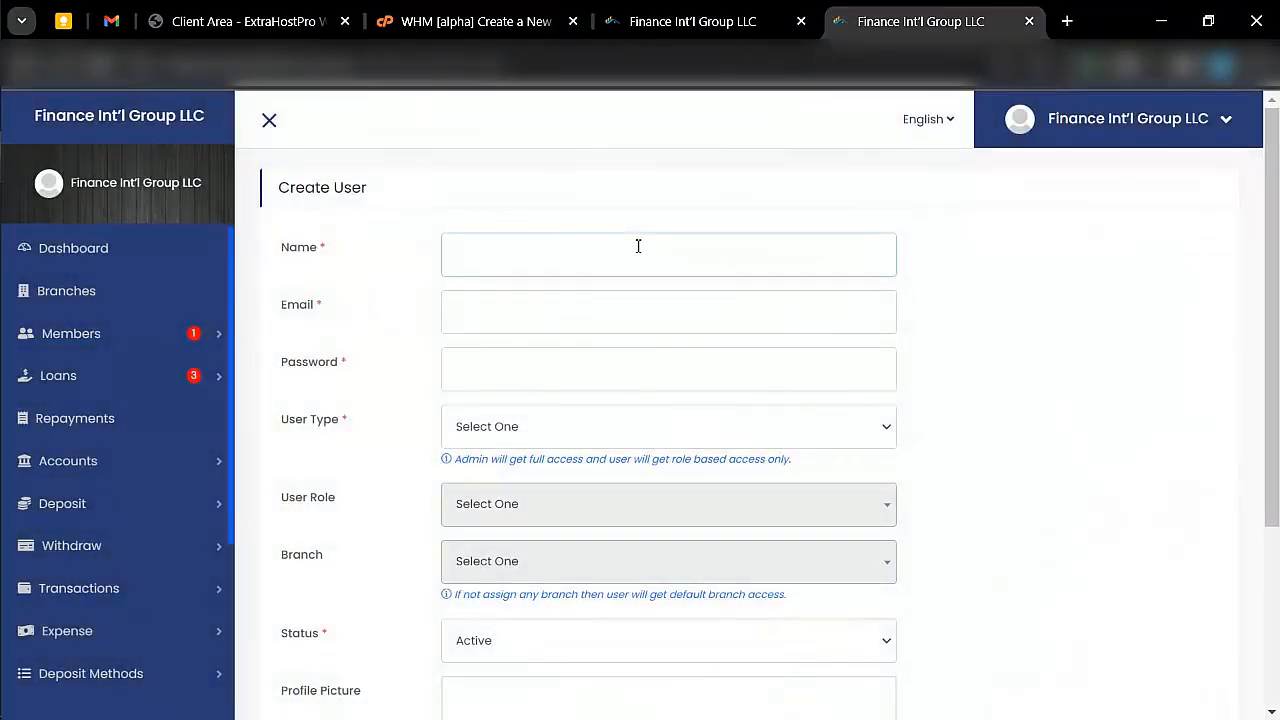
text(sun)
key(BackSpace)
text(b)
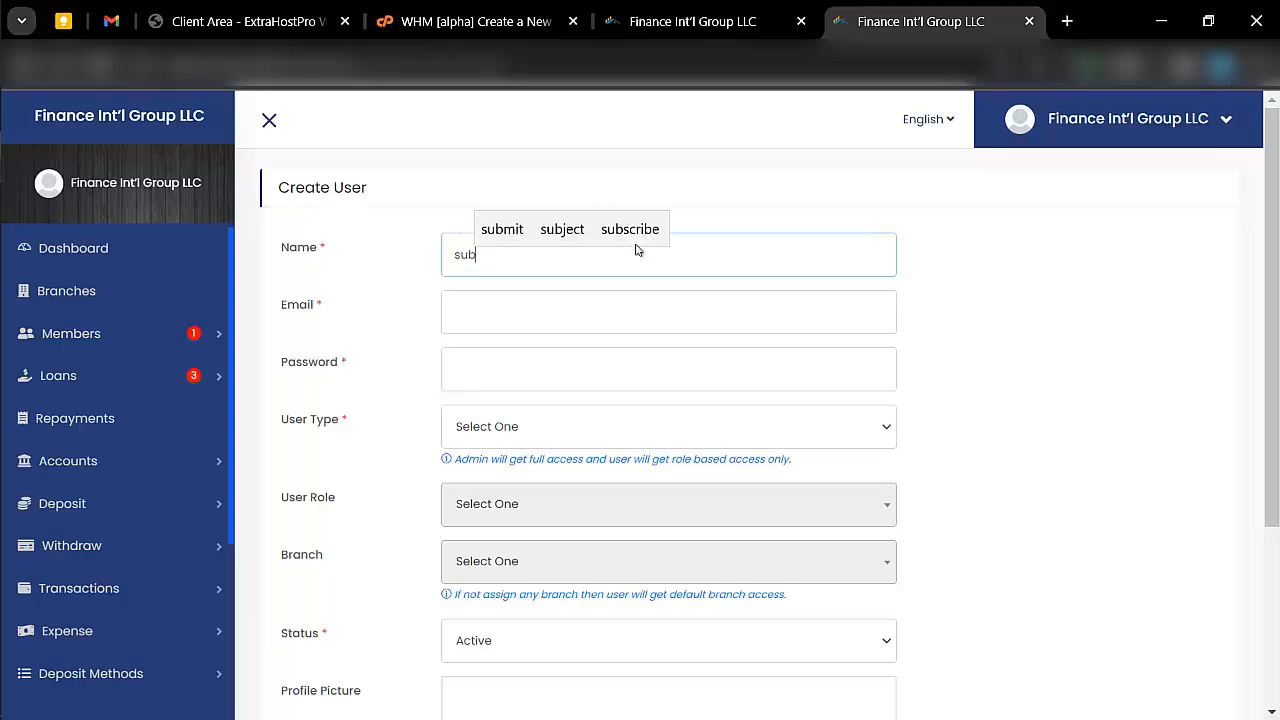
text(admin)
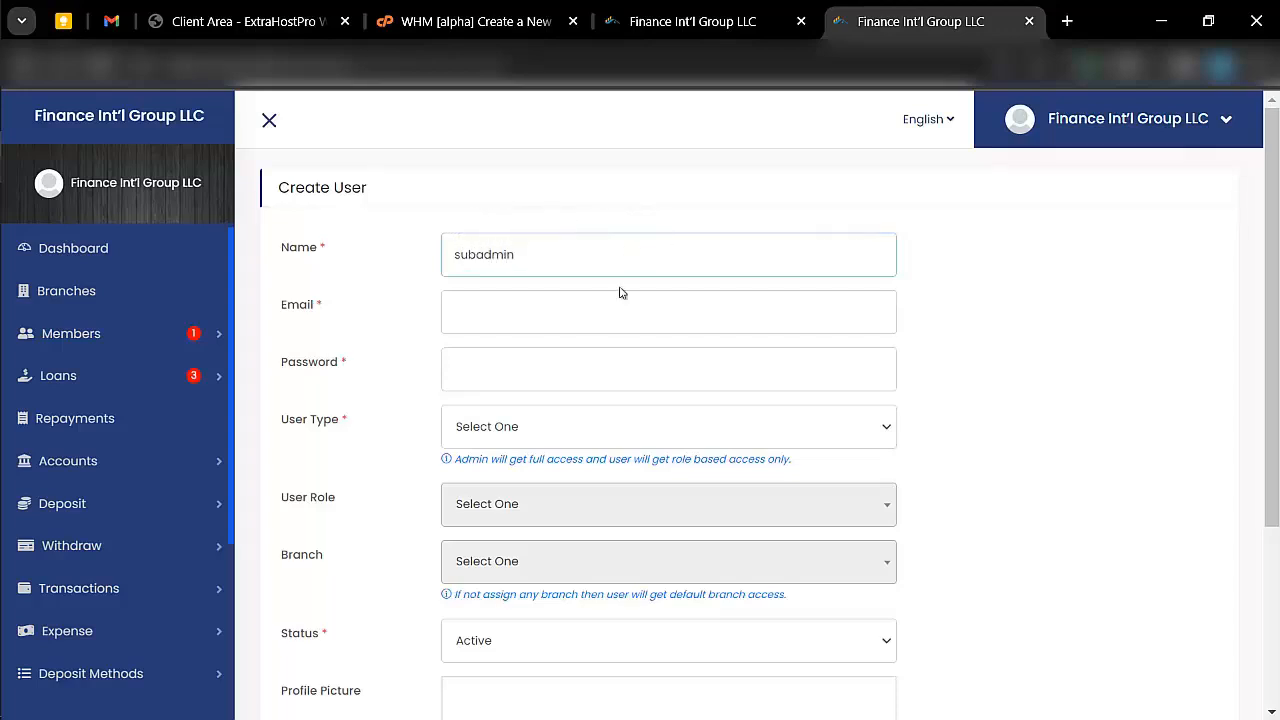
- Look over the new user's email, password, user type, role, branch and profile picture fields
click(621, 300)
scroll(622, 315, down, 1)
click(551, 287)
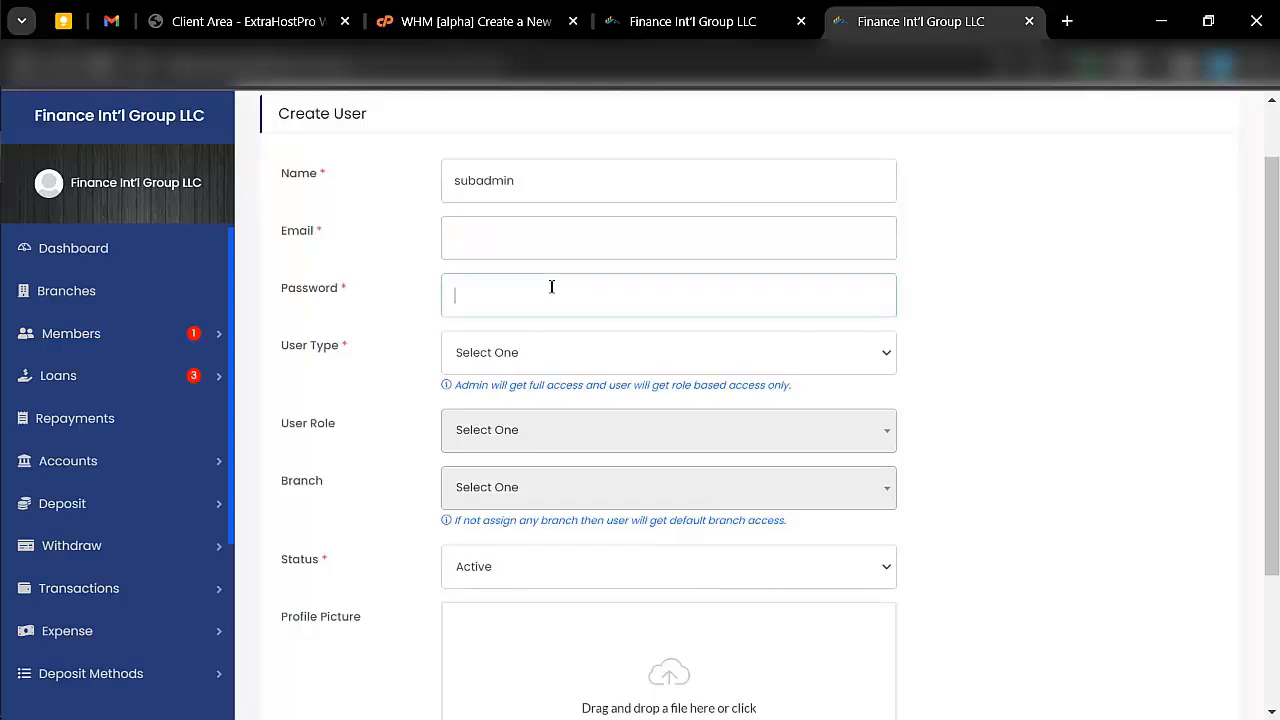
click(540, 352)
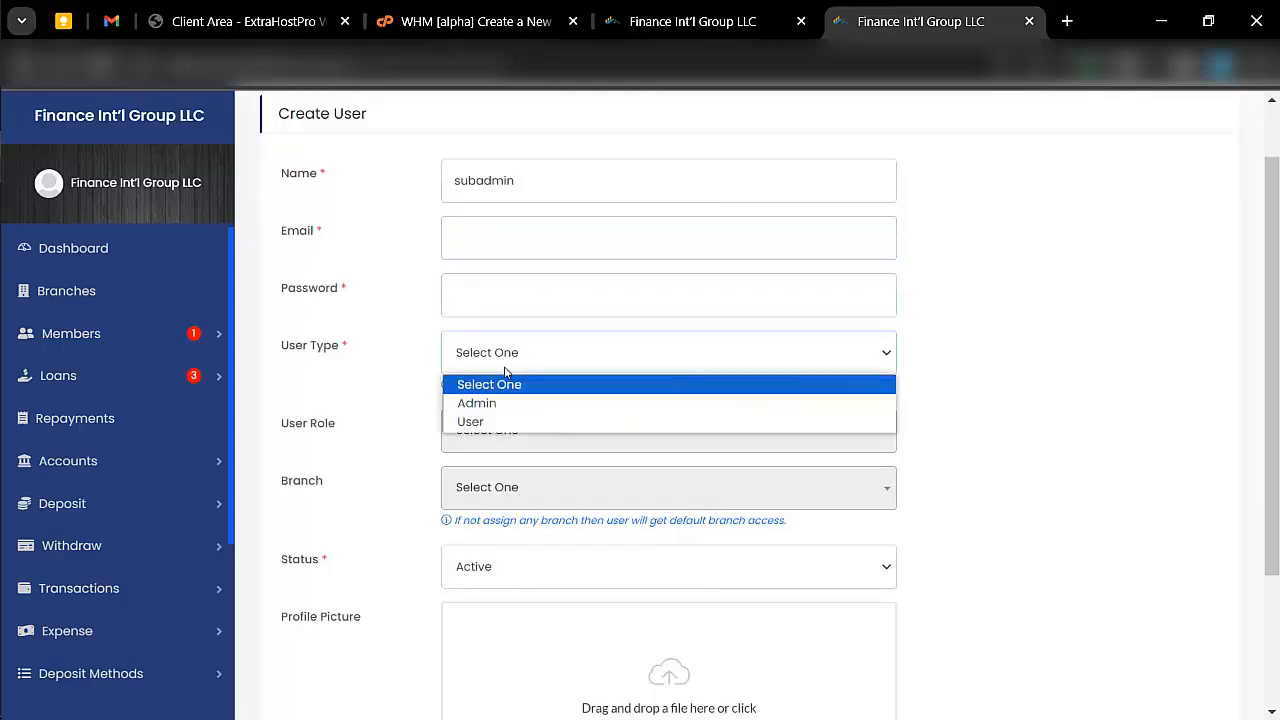
scroll(521, 303, down, 1)
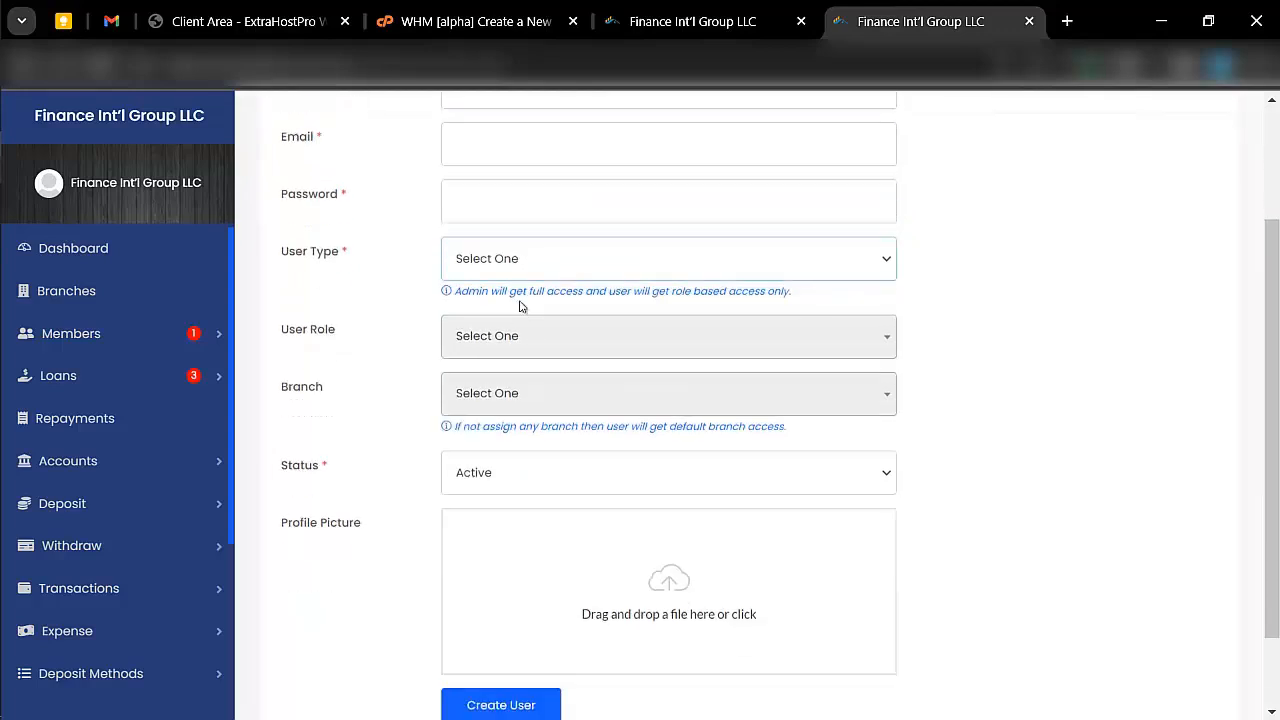
click(545, 341)
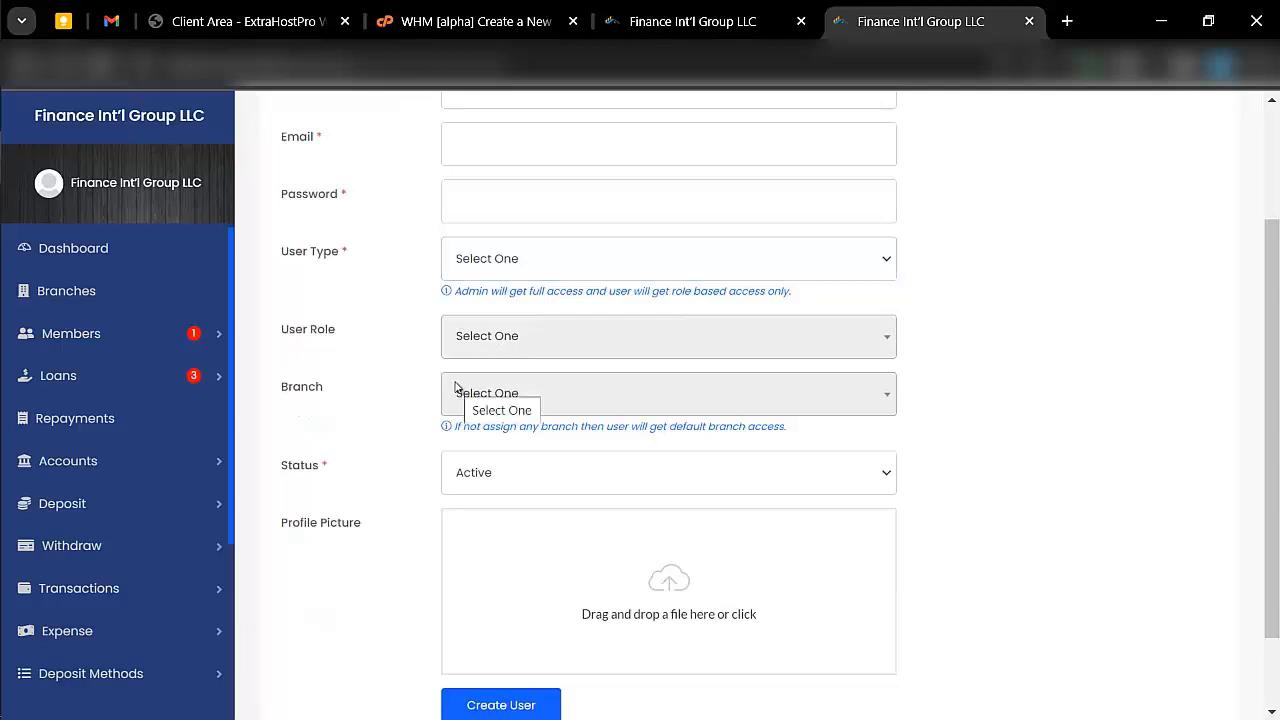
scroll(557, 354, down, 1)
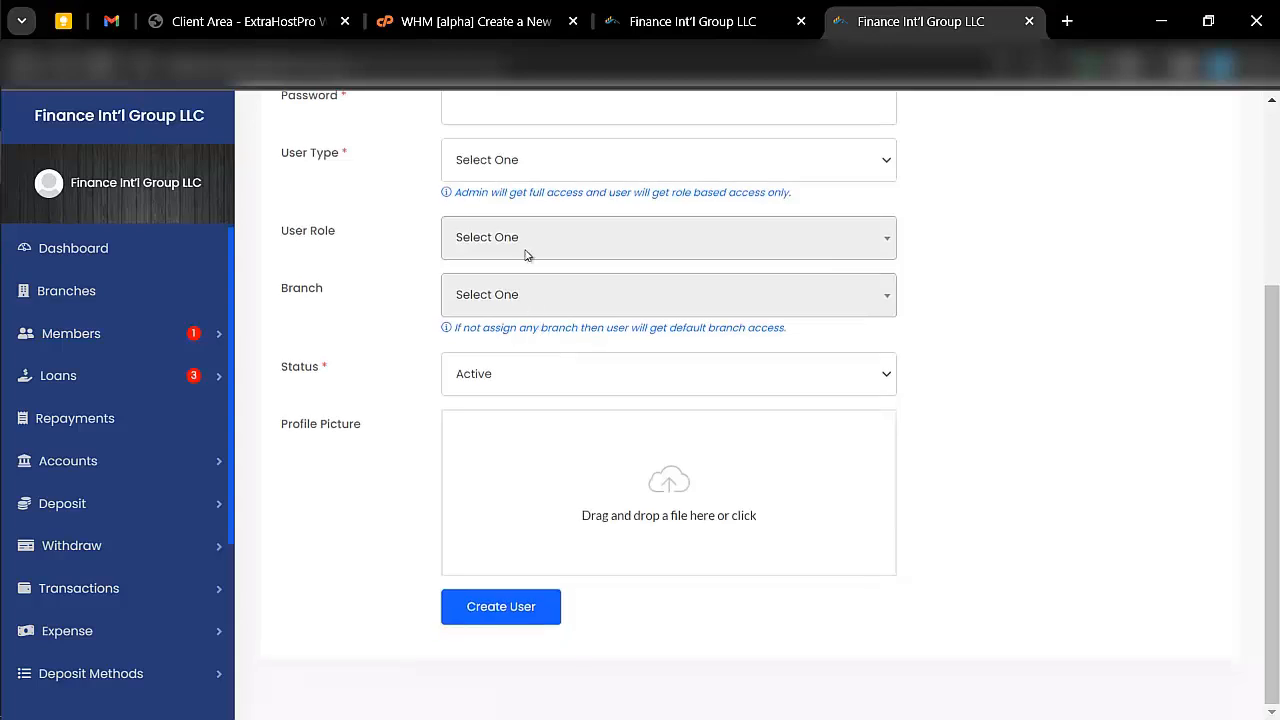
- Set the new user's type to Admin and keep the status Active
click(552, 160)
click(518, 208)
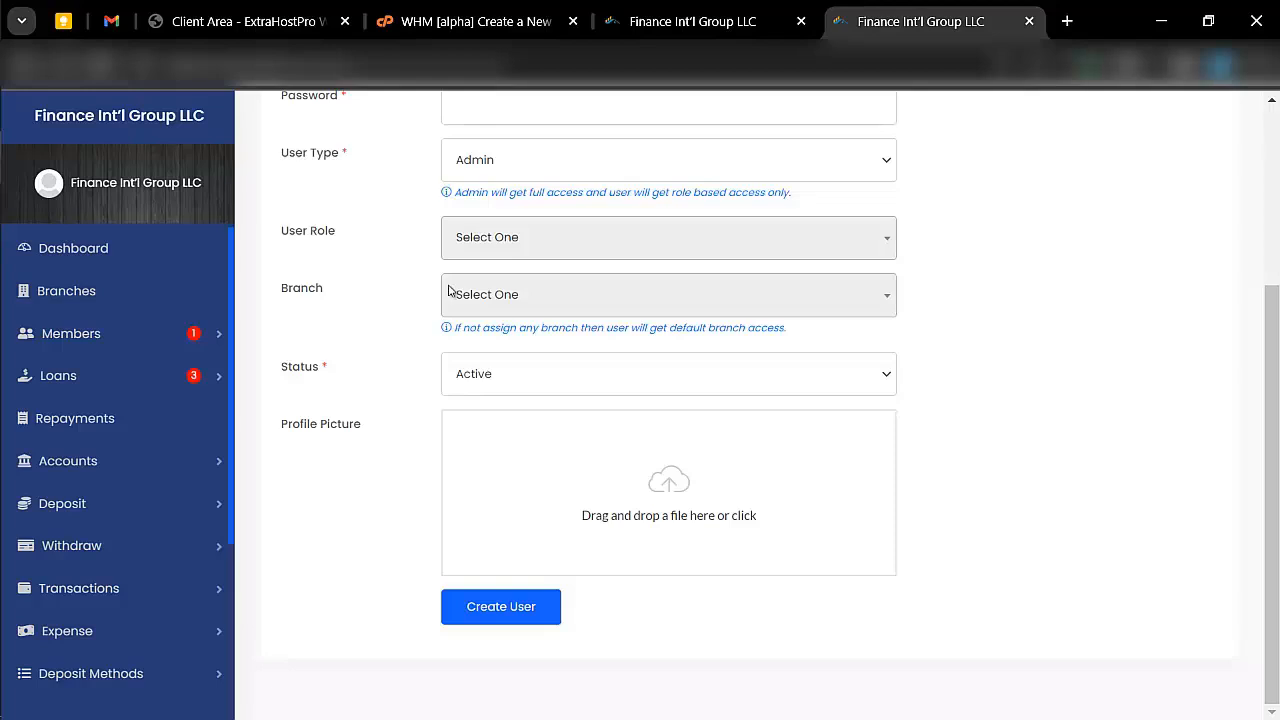
click(503, 378)
click(503, 378)
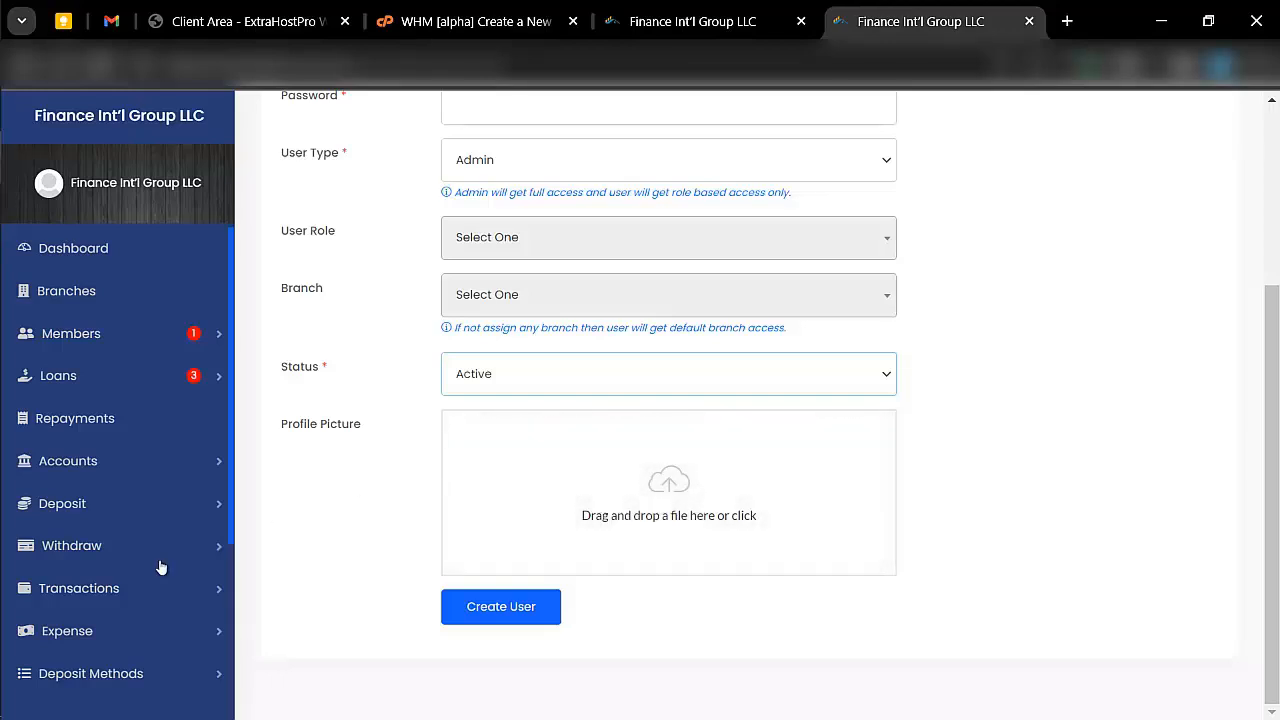
- Leave the new user form and create a user role named "subadmin" with the description "a sub admin"
scroll(143, 590, down, 3)
click(139, 540)
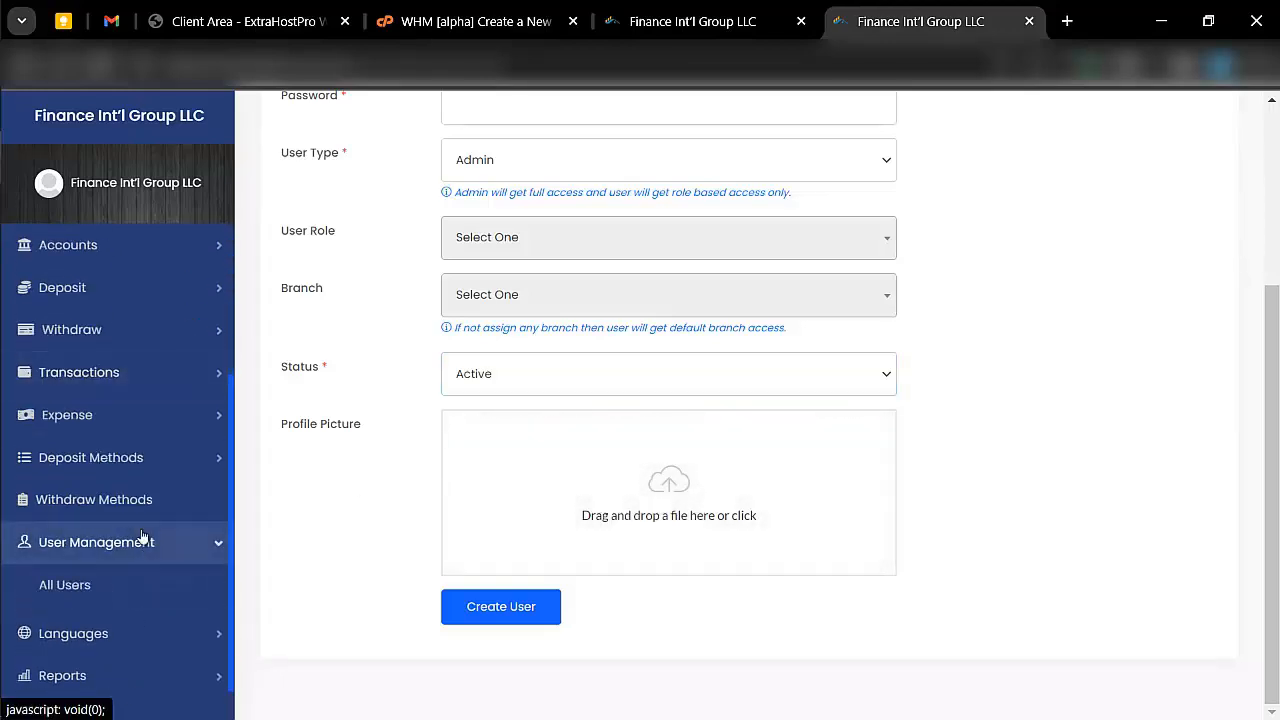
click(105, 628)
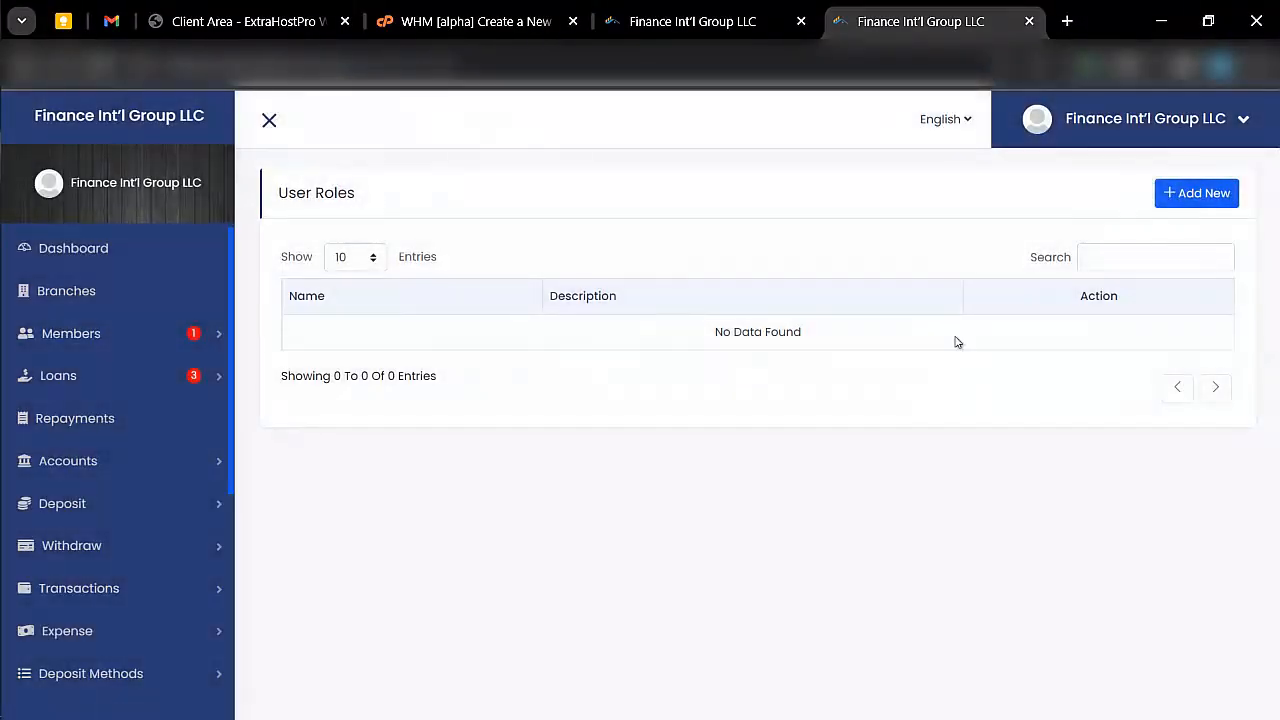
click(1191, 203)
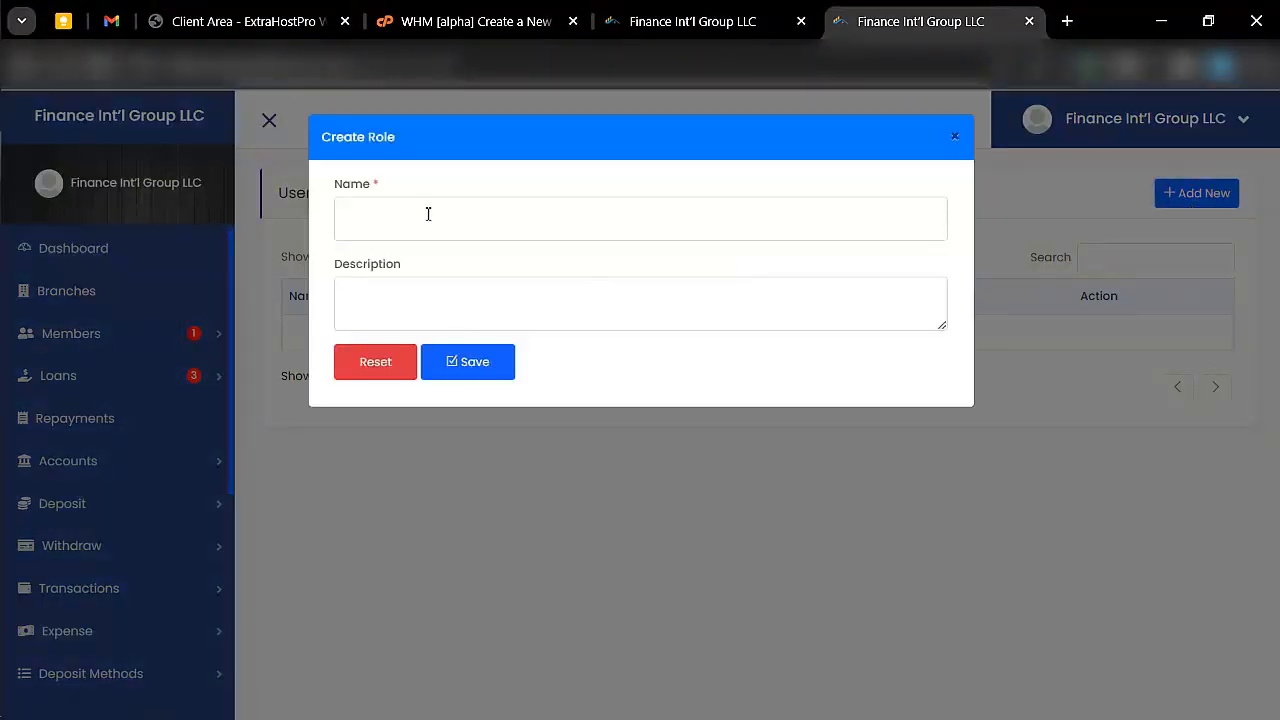
click(428, 214)
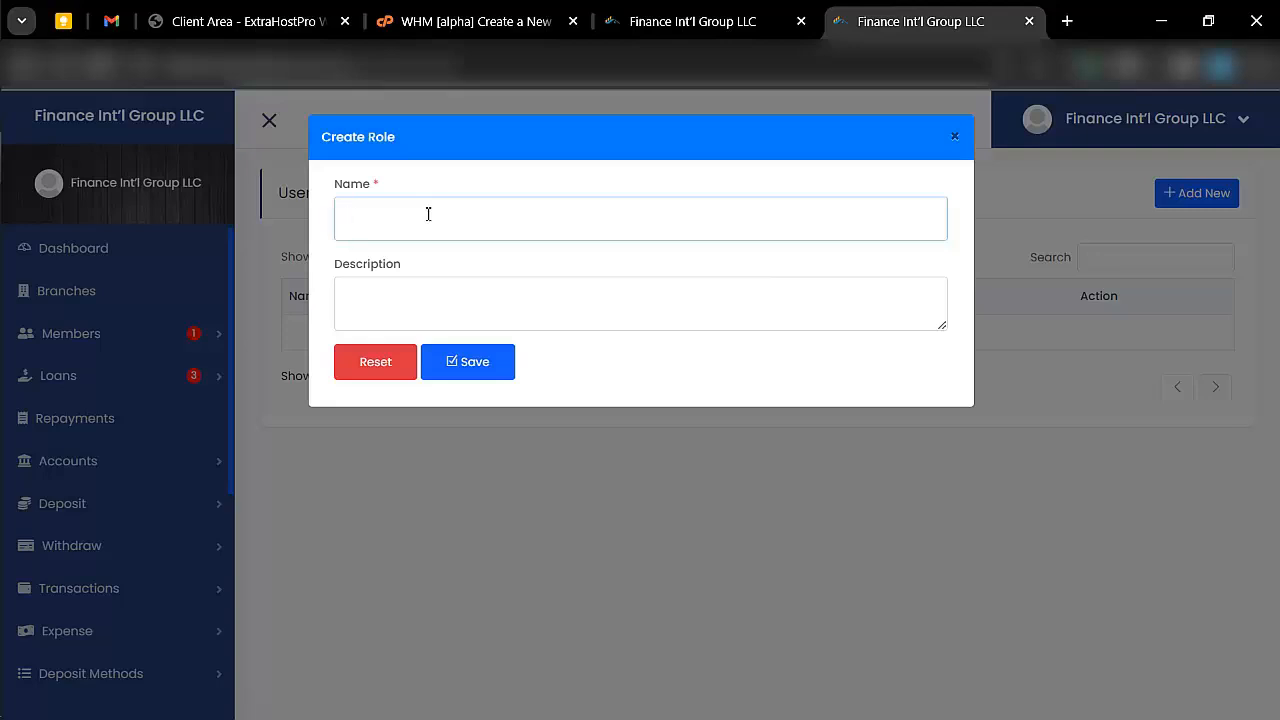
text(subadm)
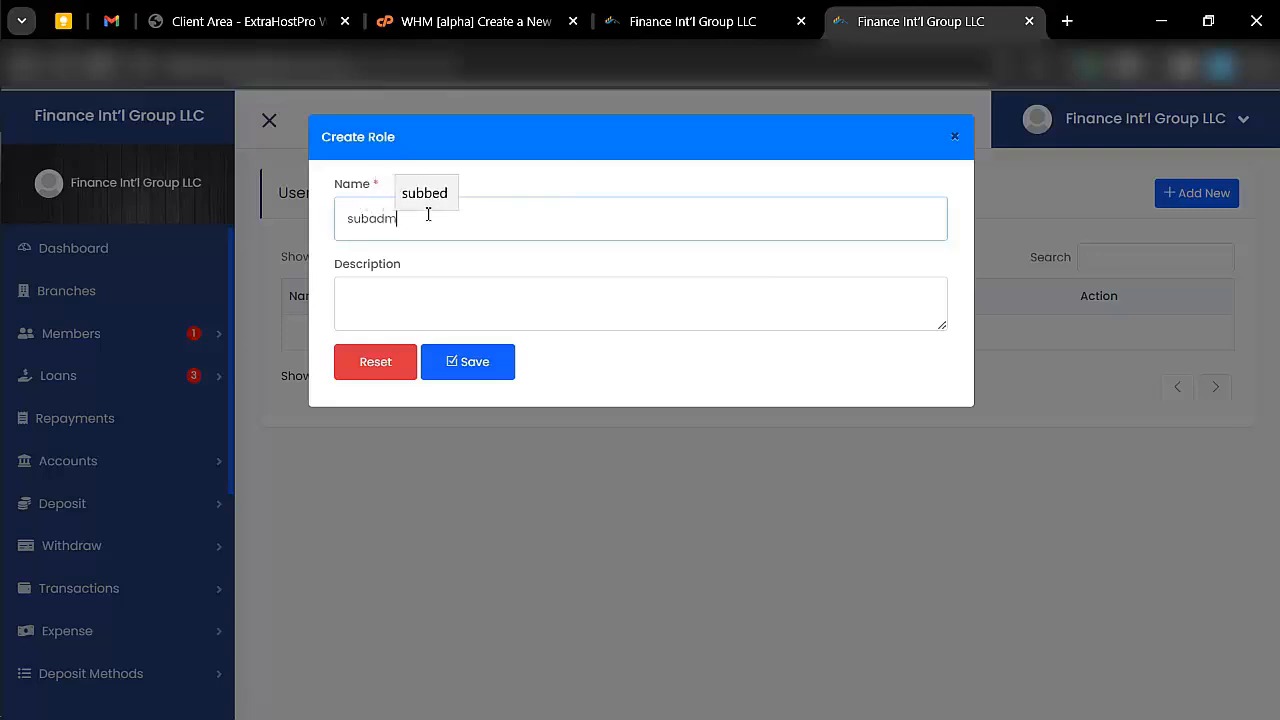
text(in)
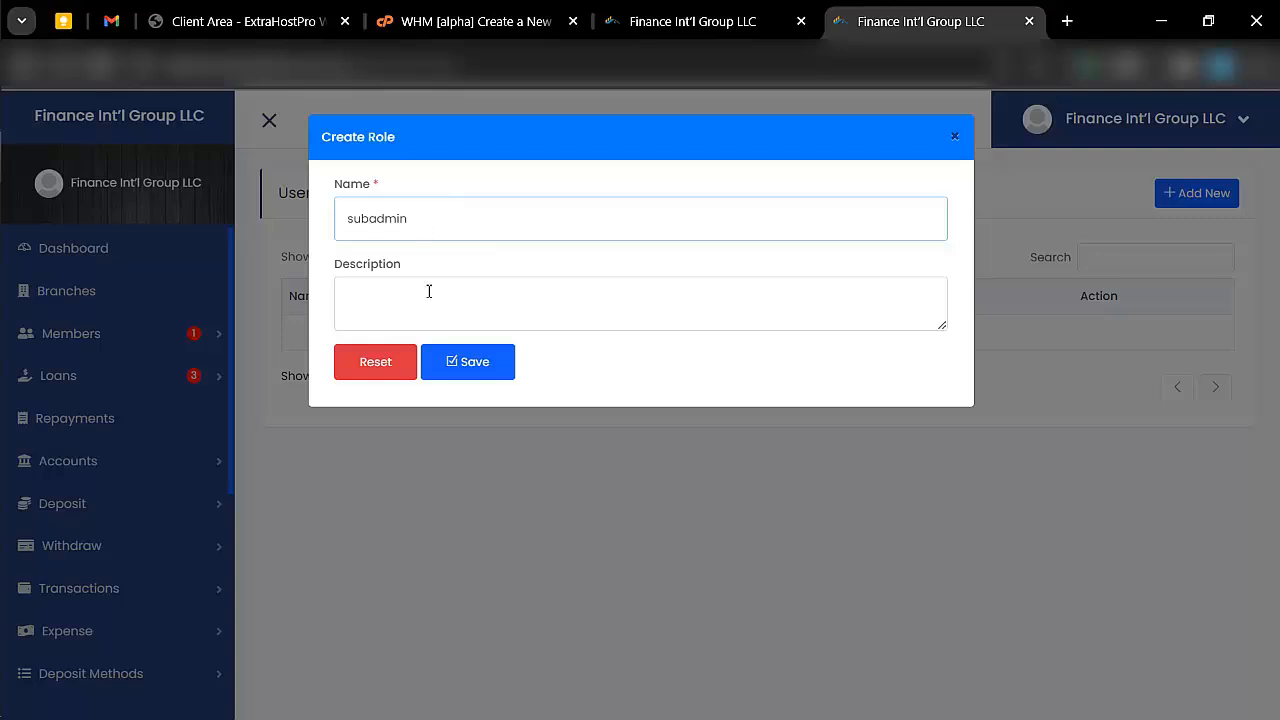
click(429, 291)
text(a)
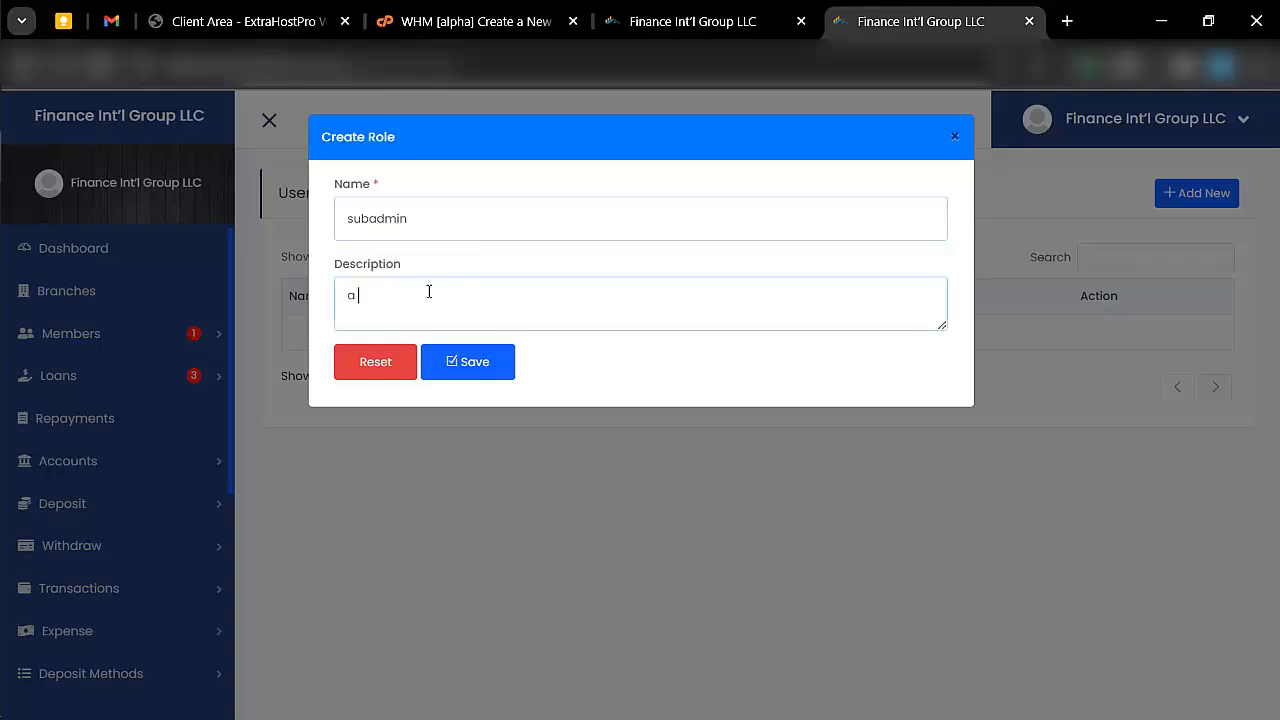
text( sub admin)
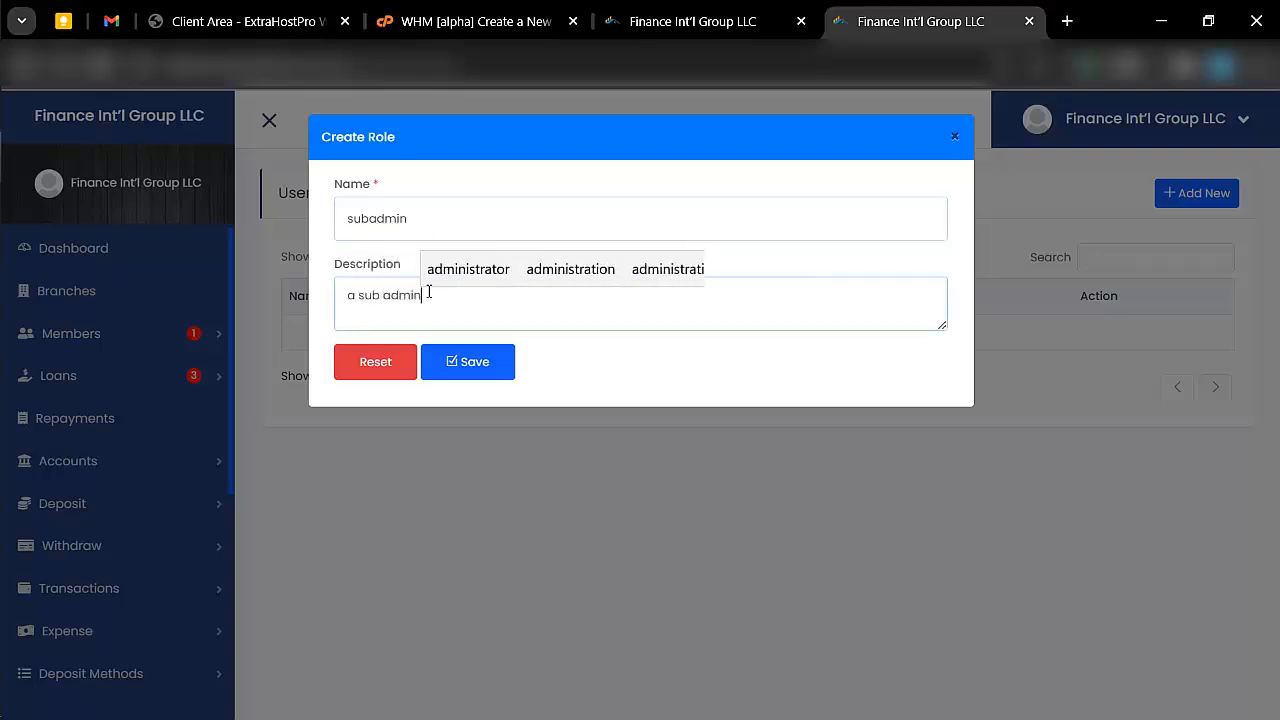
click(488, 350)
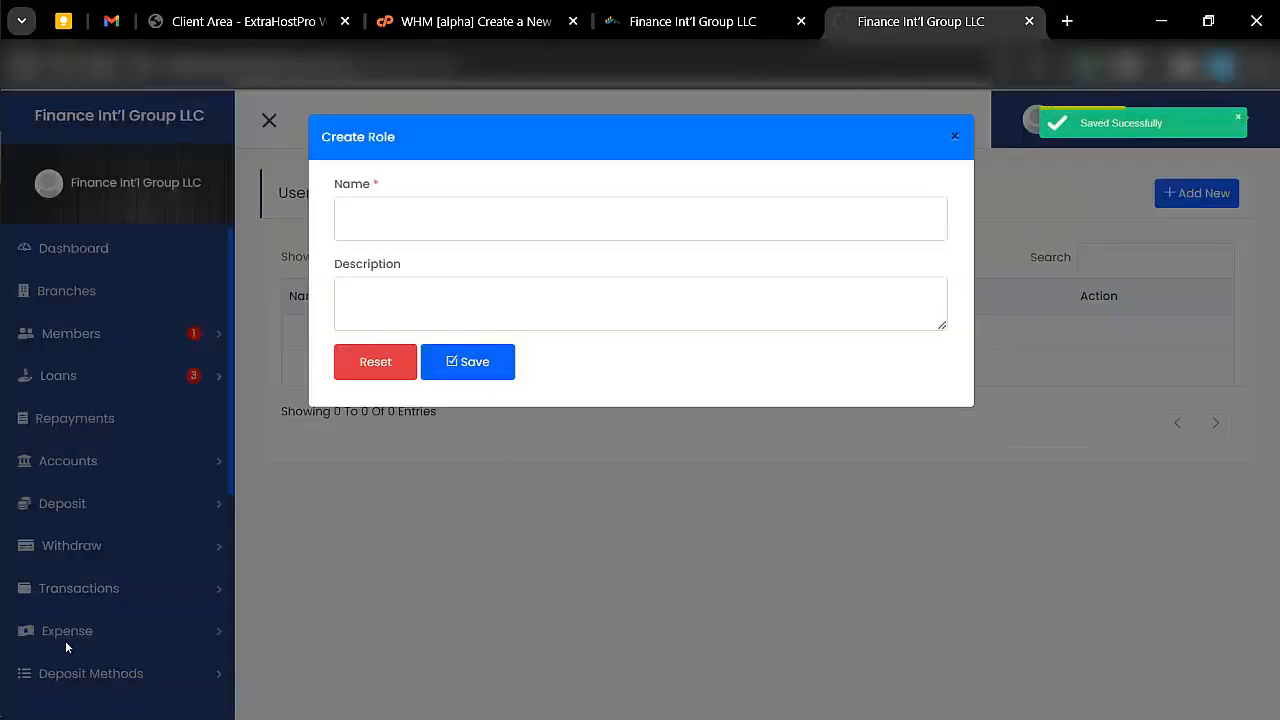
- Open the access control page and select the Subadmin role to show its permissions
scroll(108, 606, down, 3)
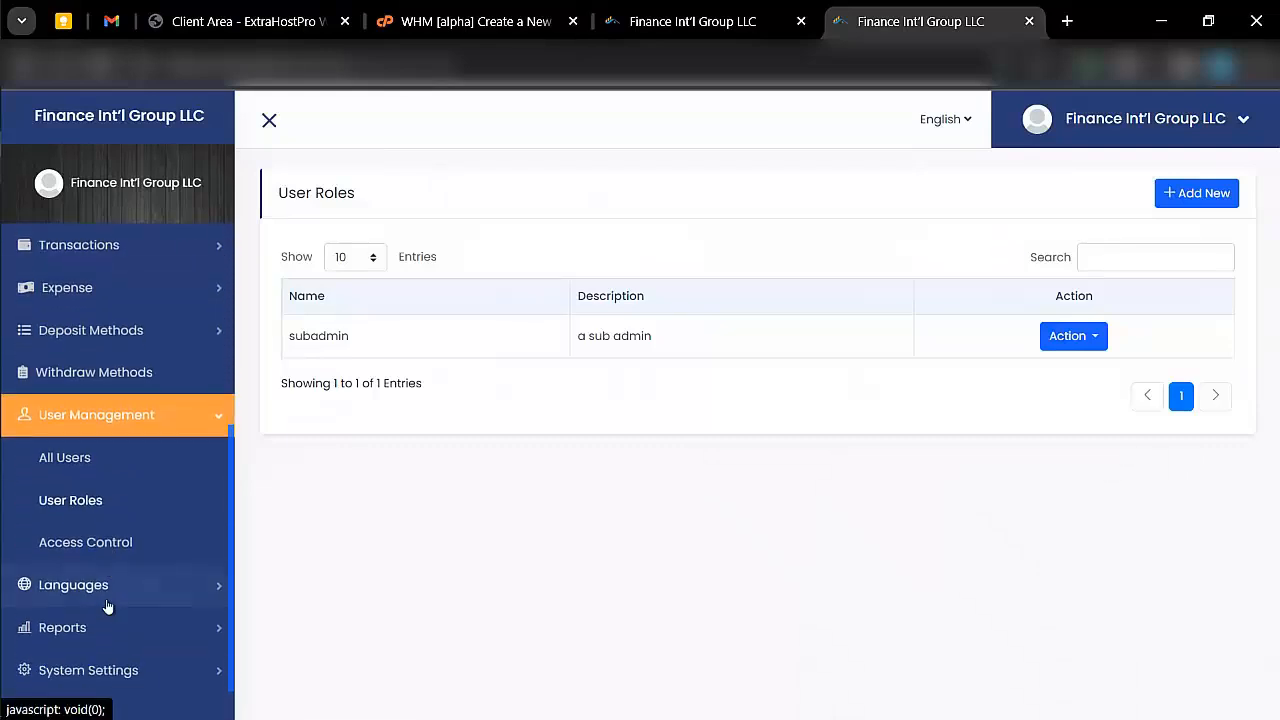
click(115, 541)
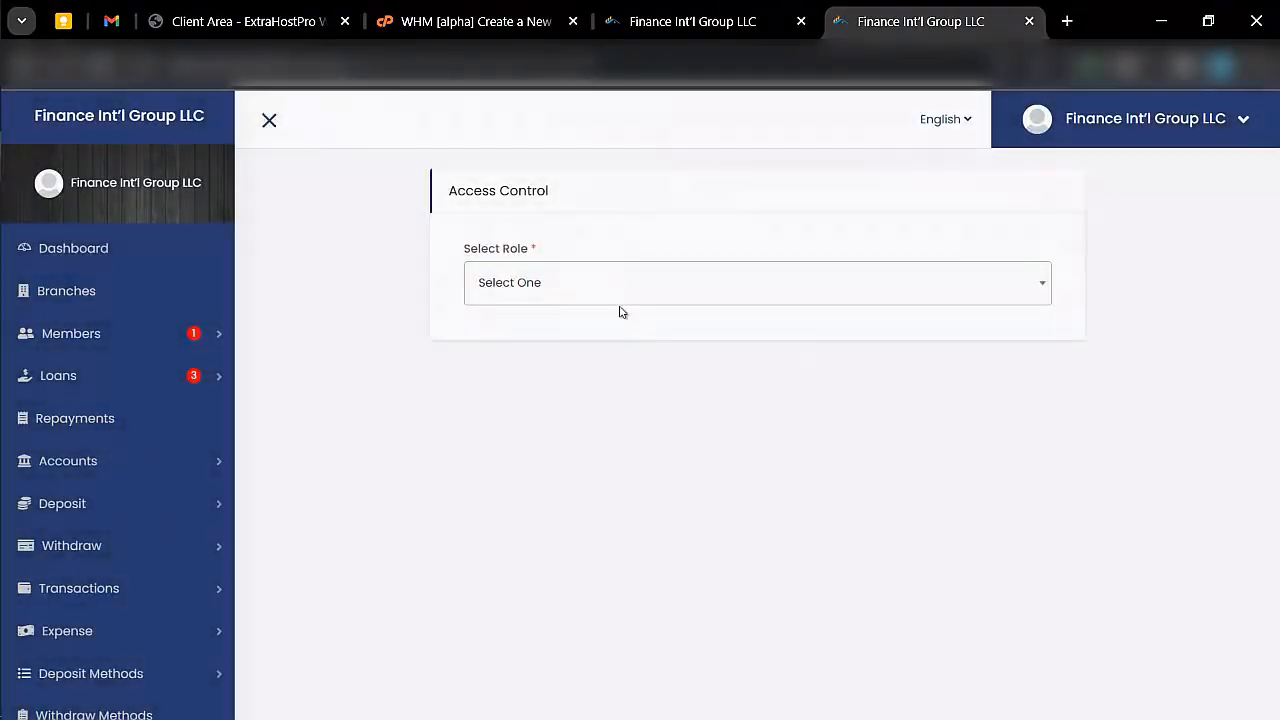
click(617, 292)
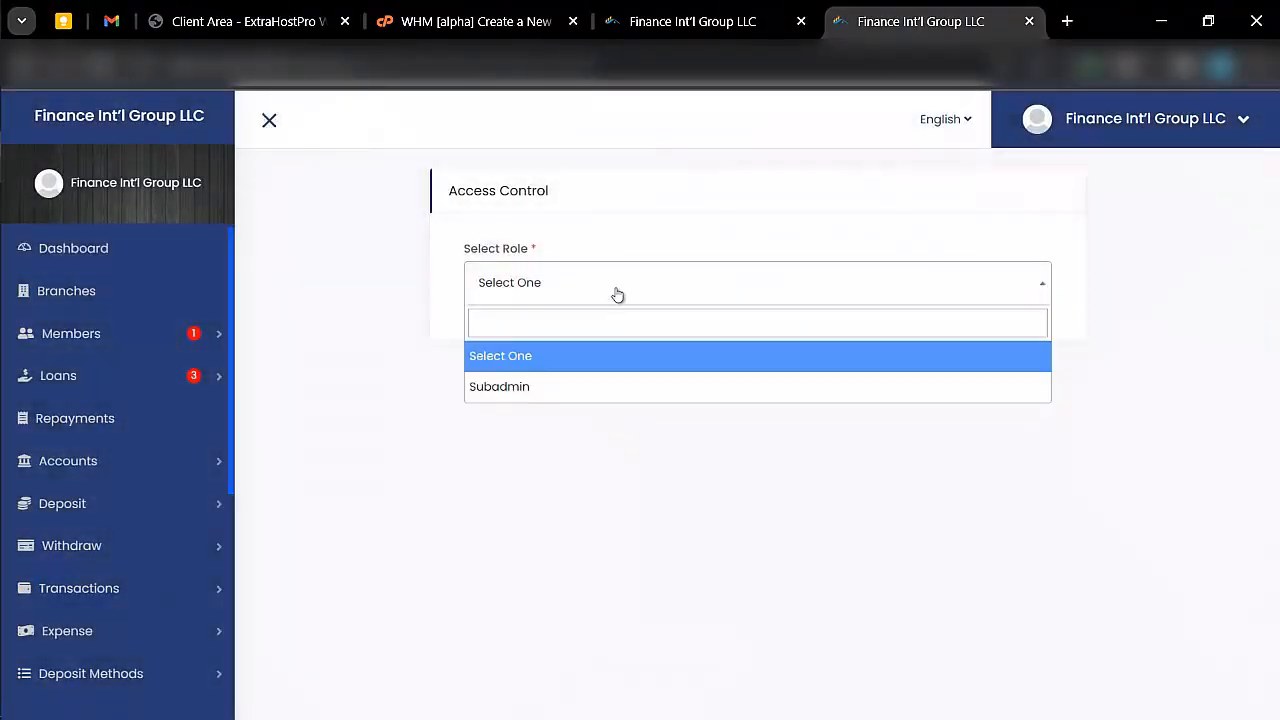
click(578, 387)
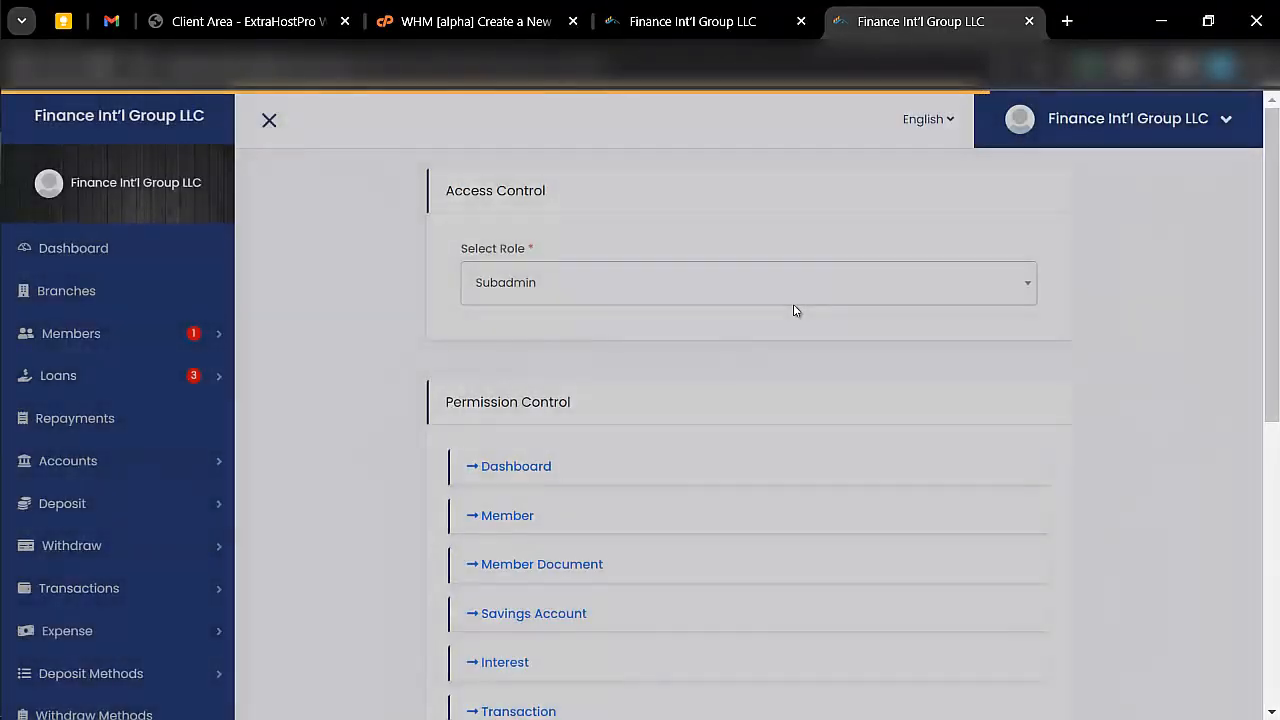
- Look over the Subadmin role's Dashboard and Member Document permissions
scroll(535, 384, down, 1)
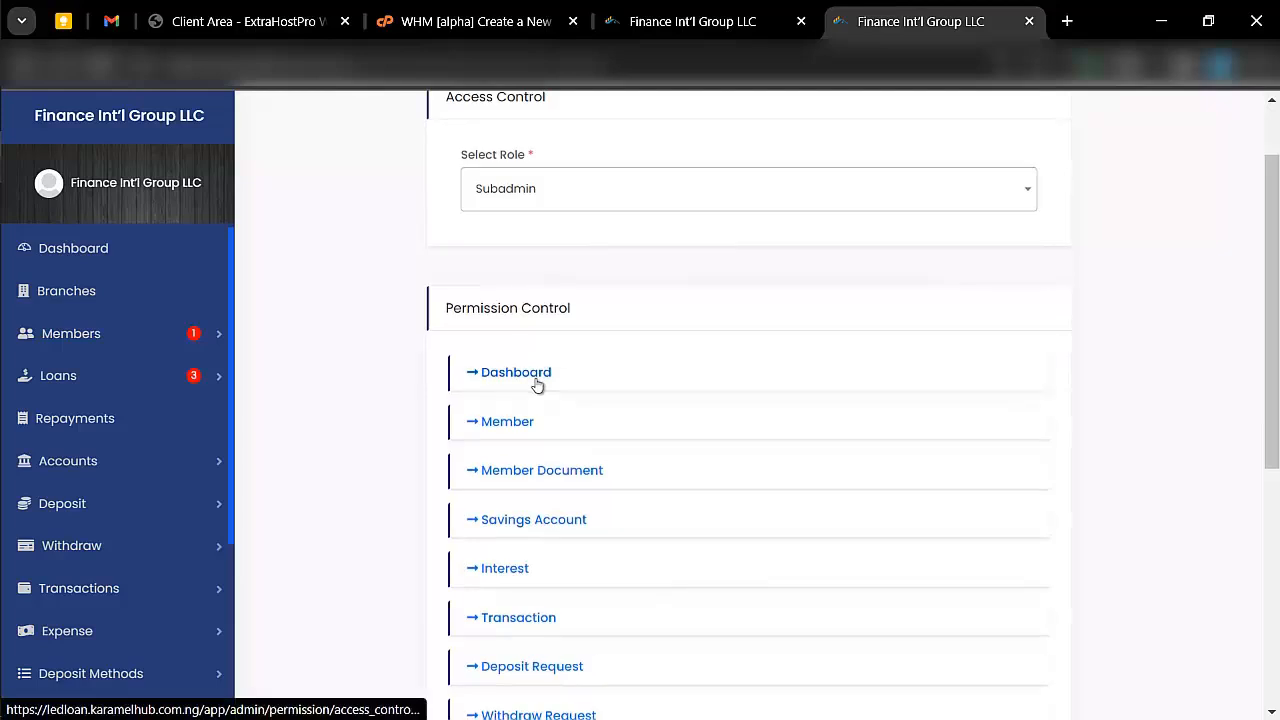
click(540, 376)
scroll(559, 471, down, 2)
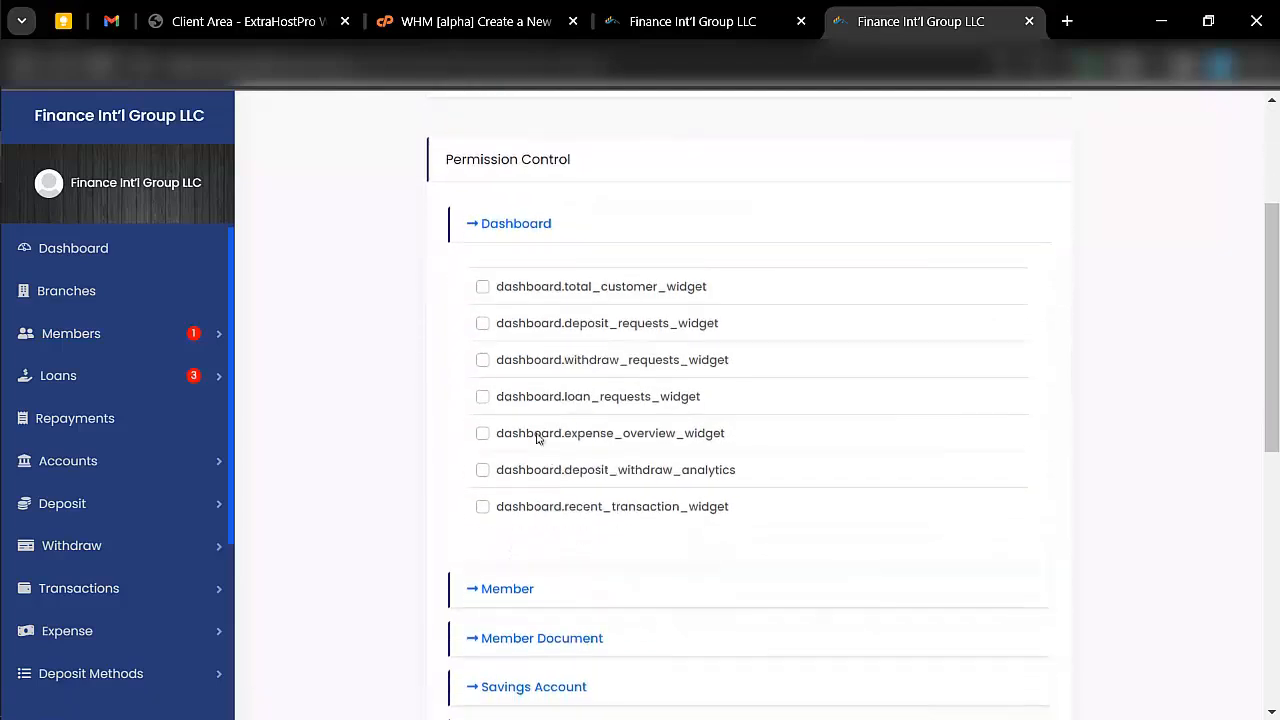
scroll(503, 480, down, 2)
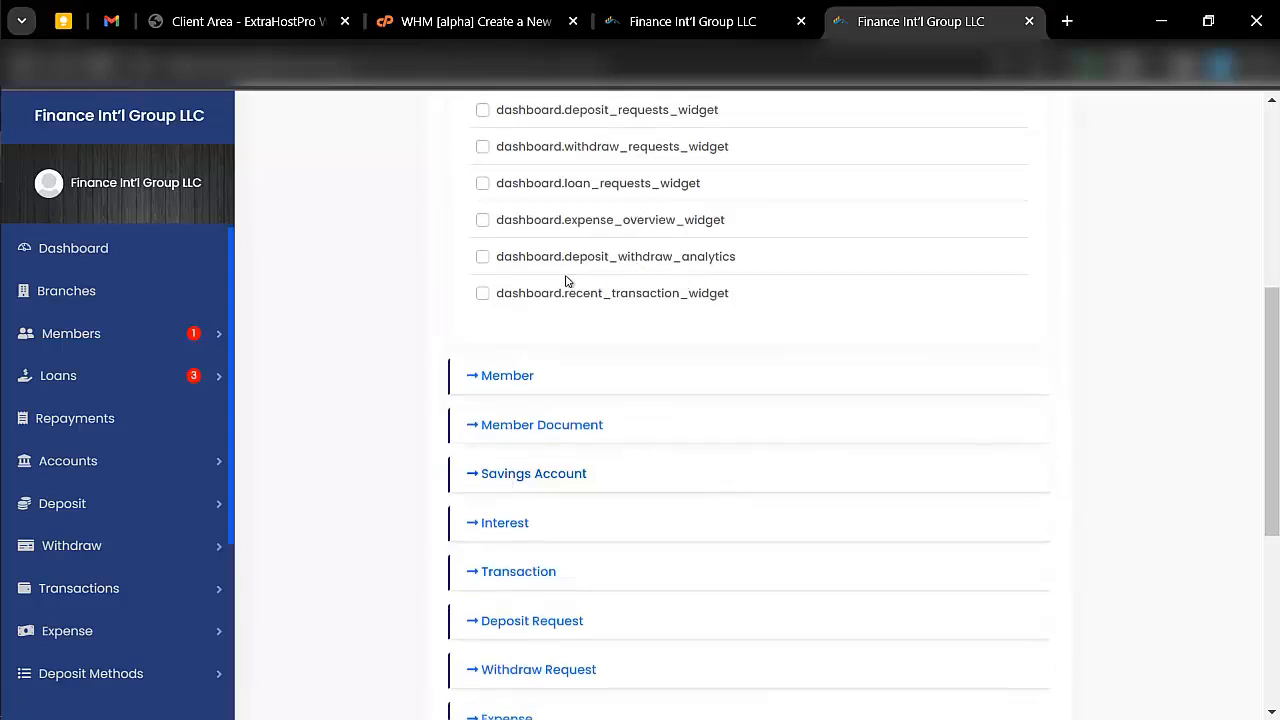
scroll(551, 372, down, 2)
click(520, 265)
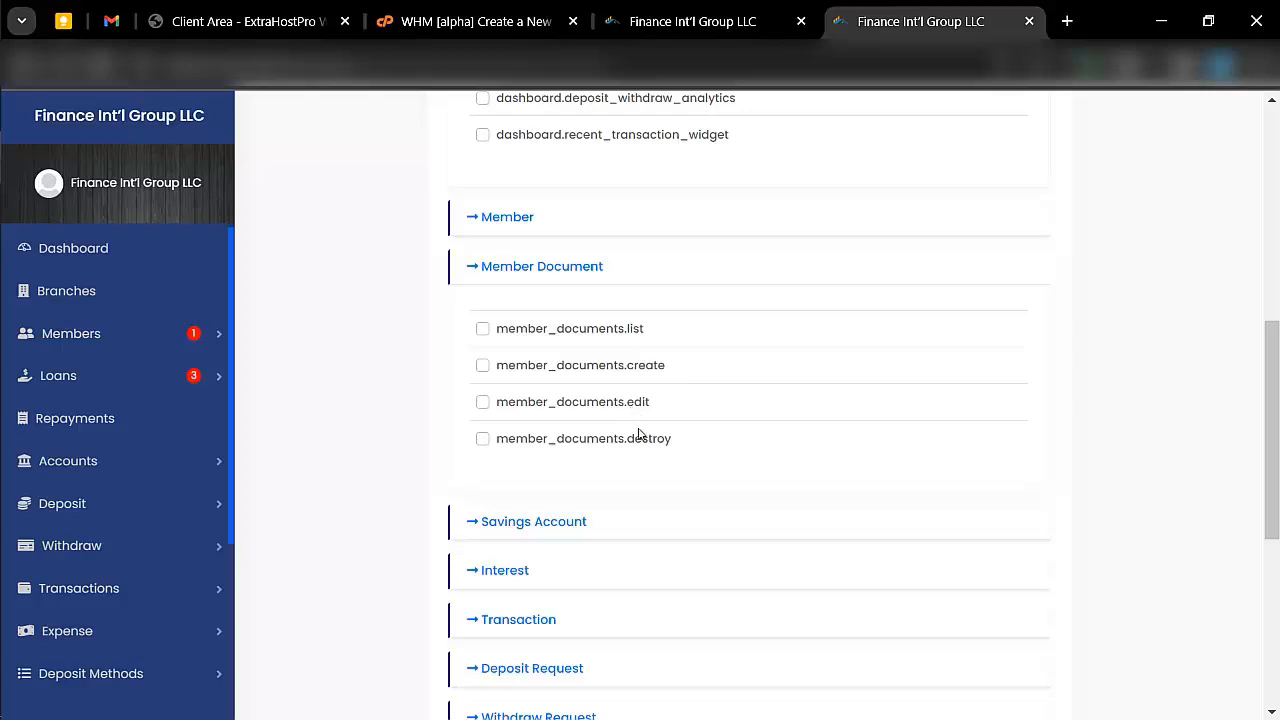
- Review the Subadmin role's Member permissions, tick members.send_email and view the remaining permission groups
scroll(642, 444, up, 1)
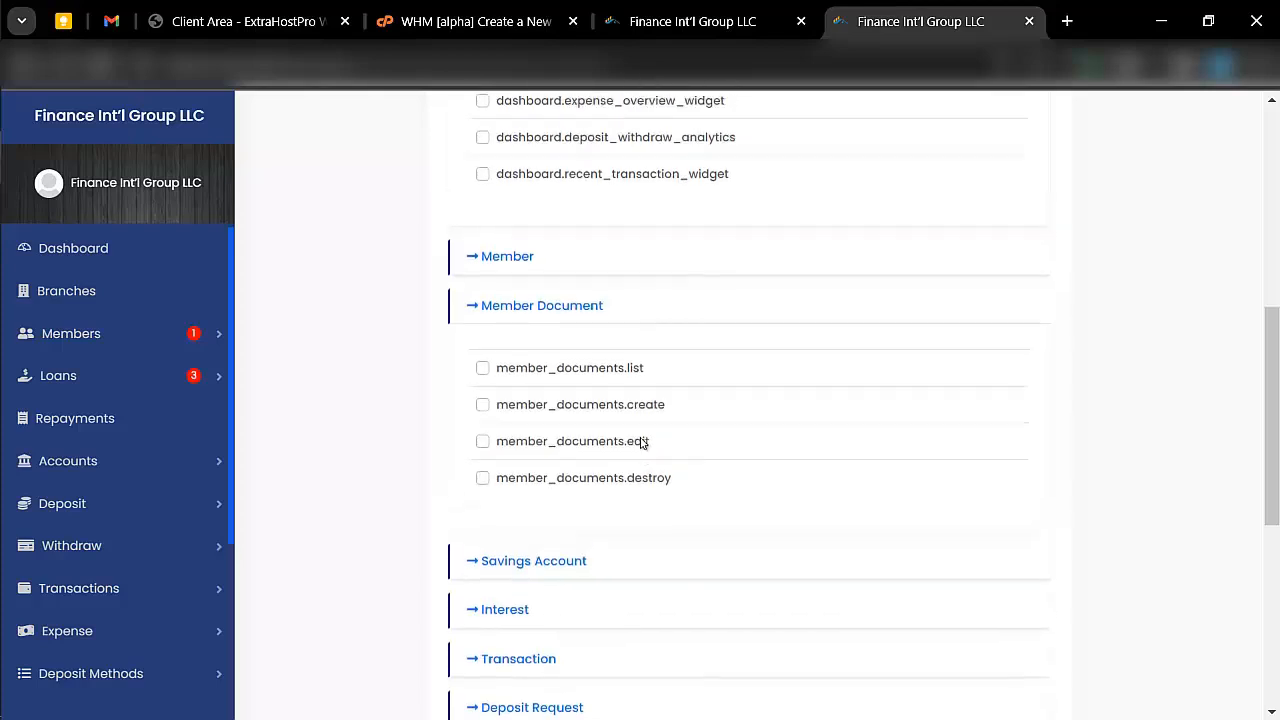
click(503, 287)
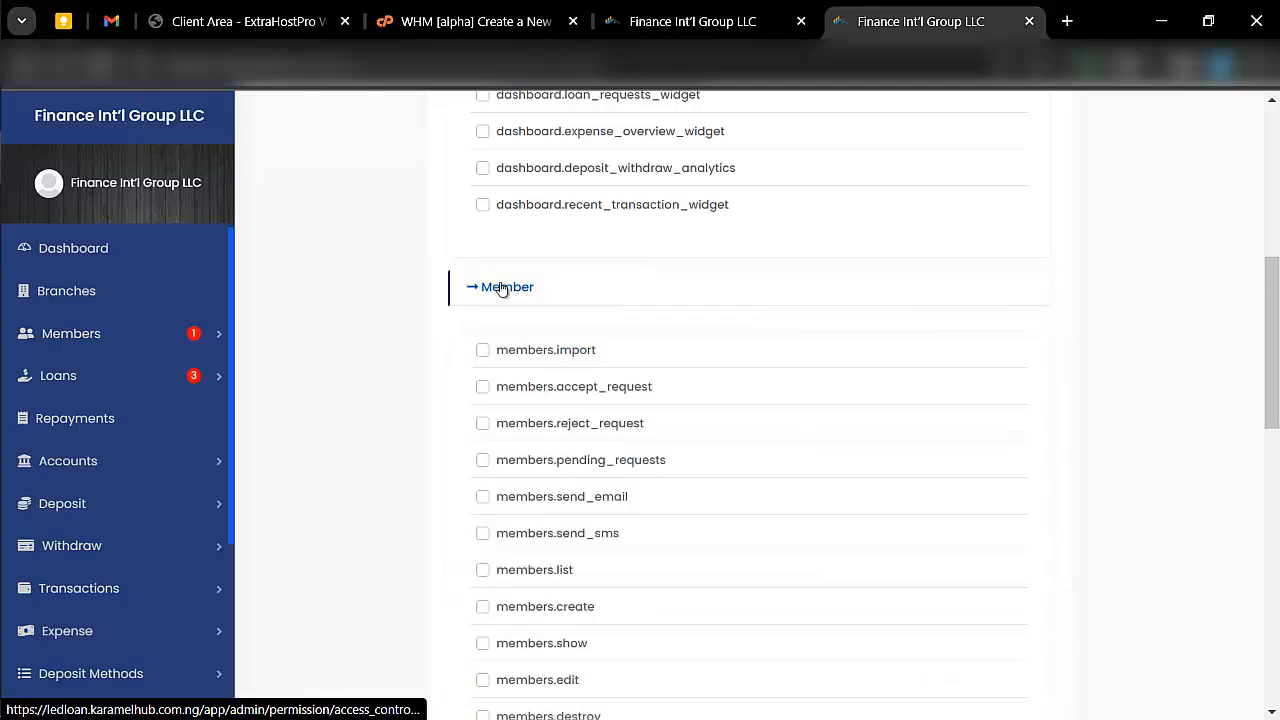
scroll(580, 486, down, 3)
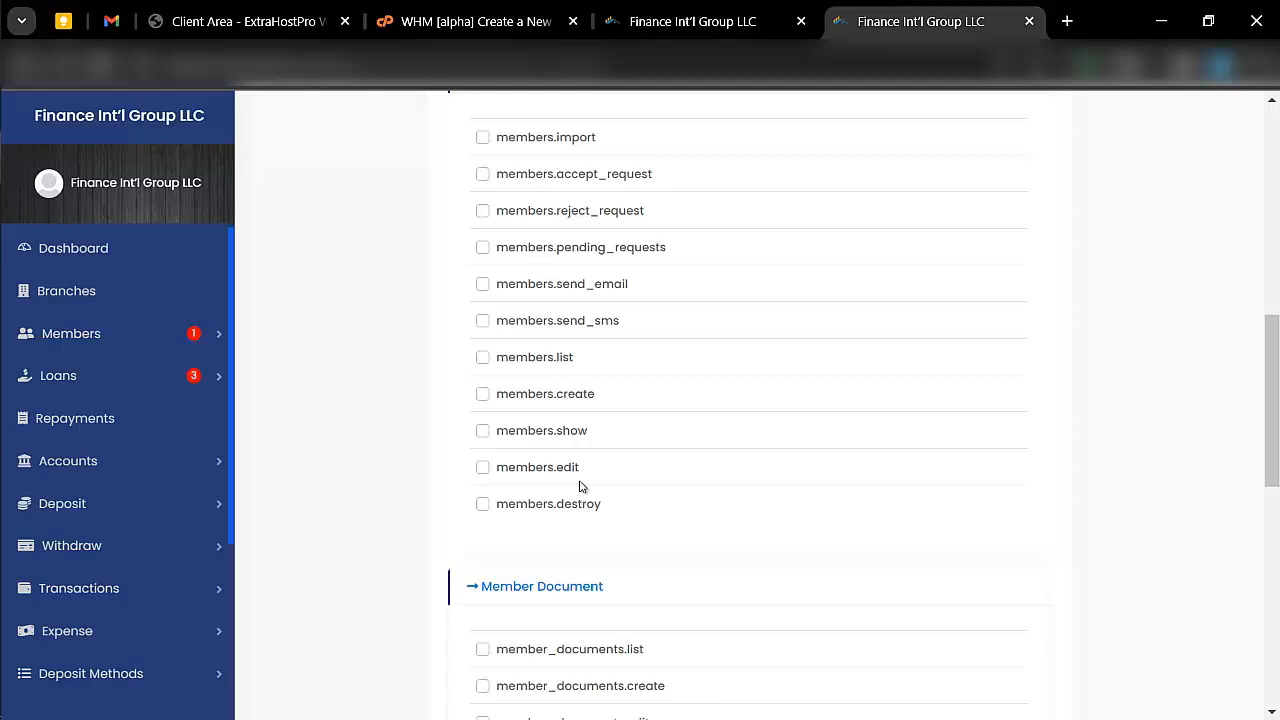
scroll(580, 486, up, 2)
scroll(583, 486, down, 1)
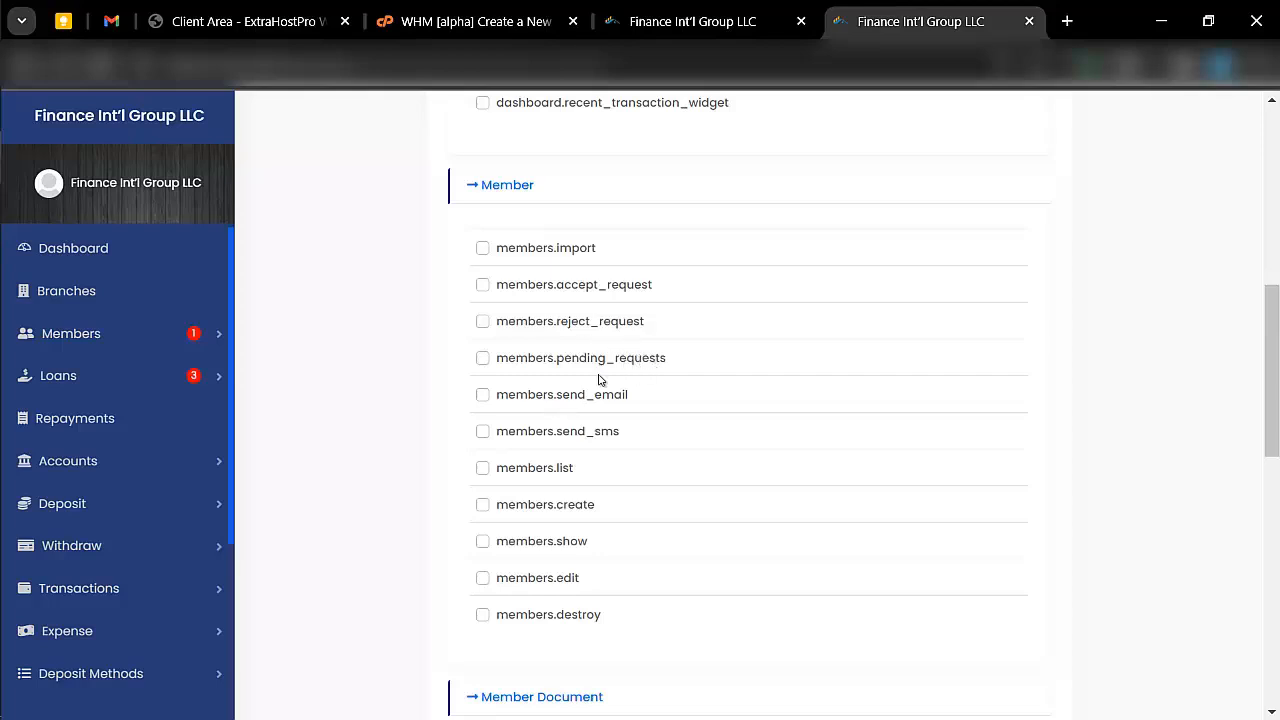
scroll(600, 440, down, 1)
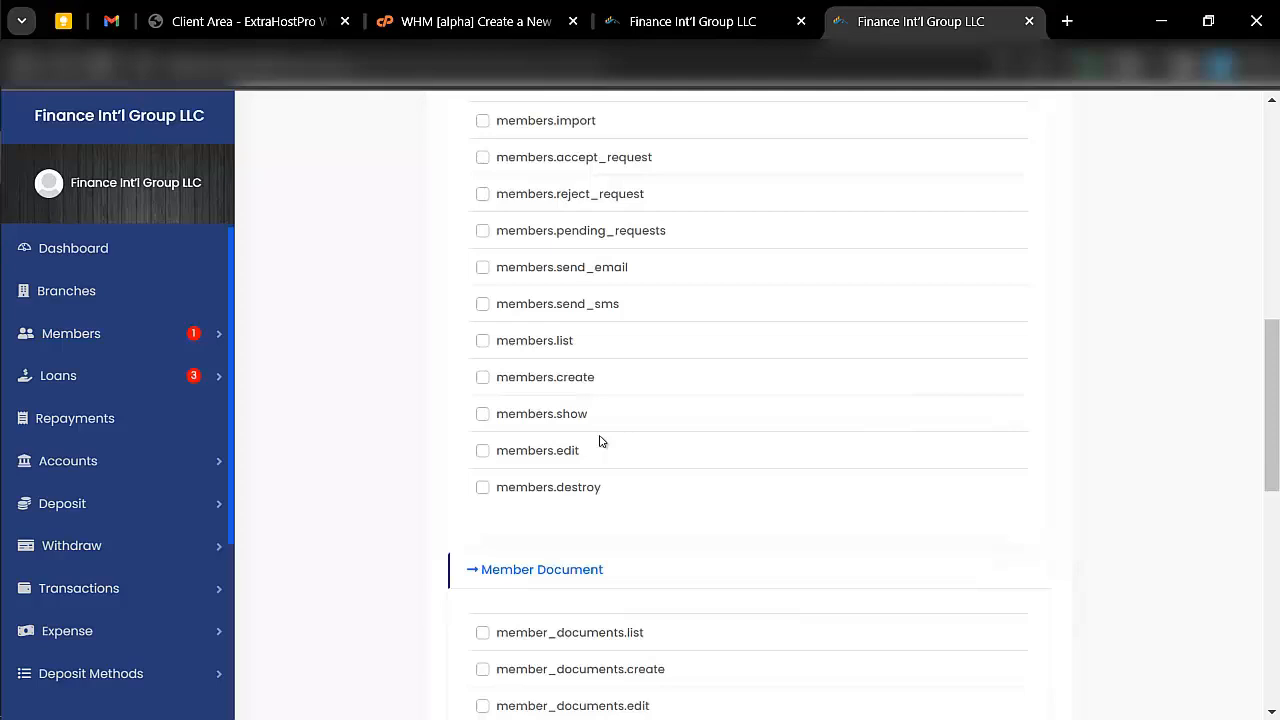
click(483, 261)
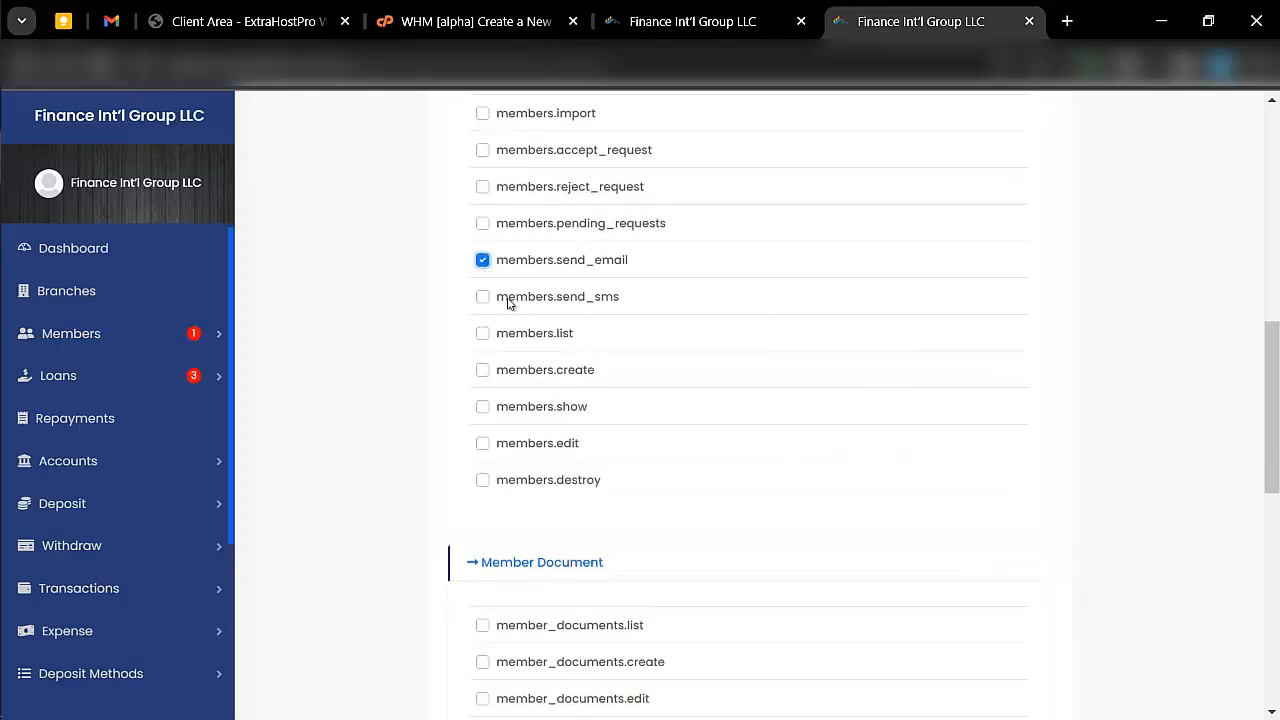
scroll(490, 270, down, 8)
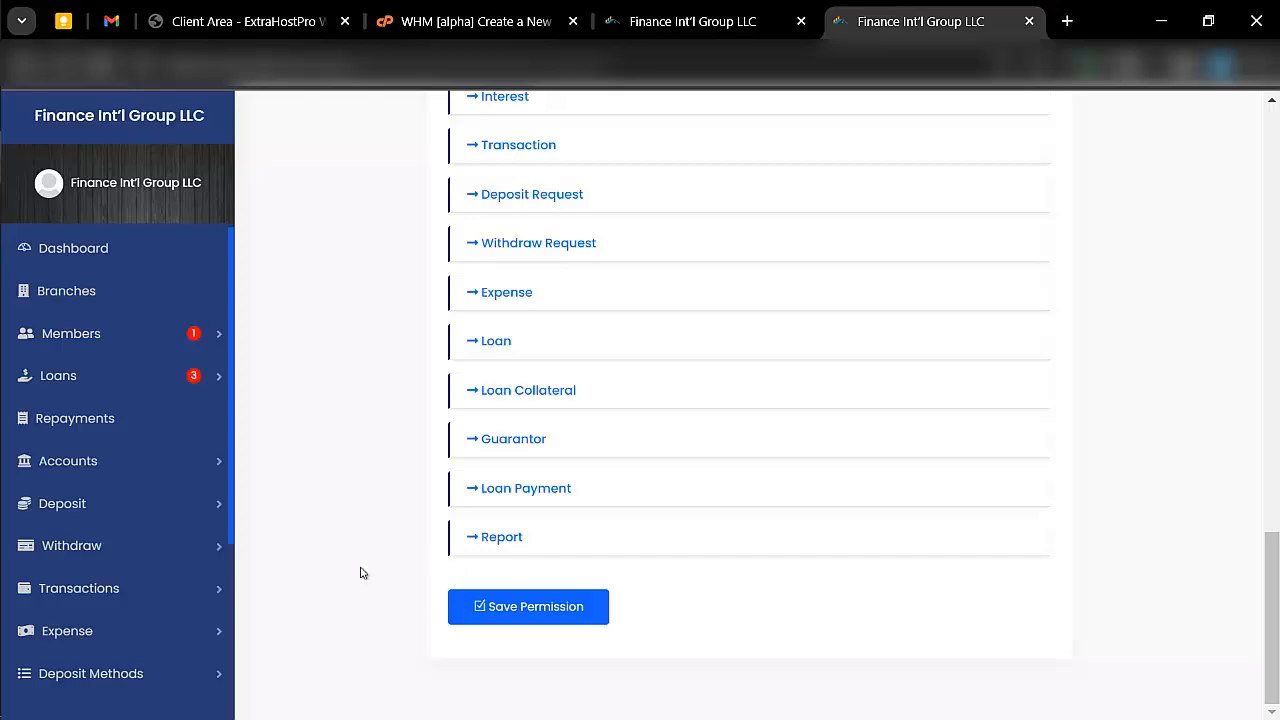
- Go to the language list and create a new language named French
scroll(155, 485, down, 2)
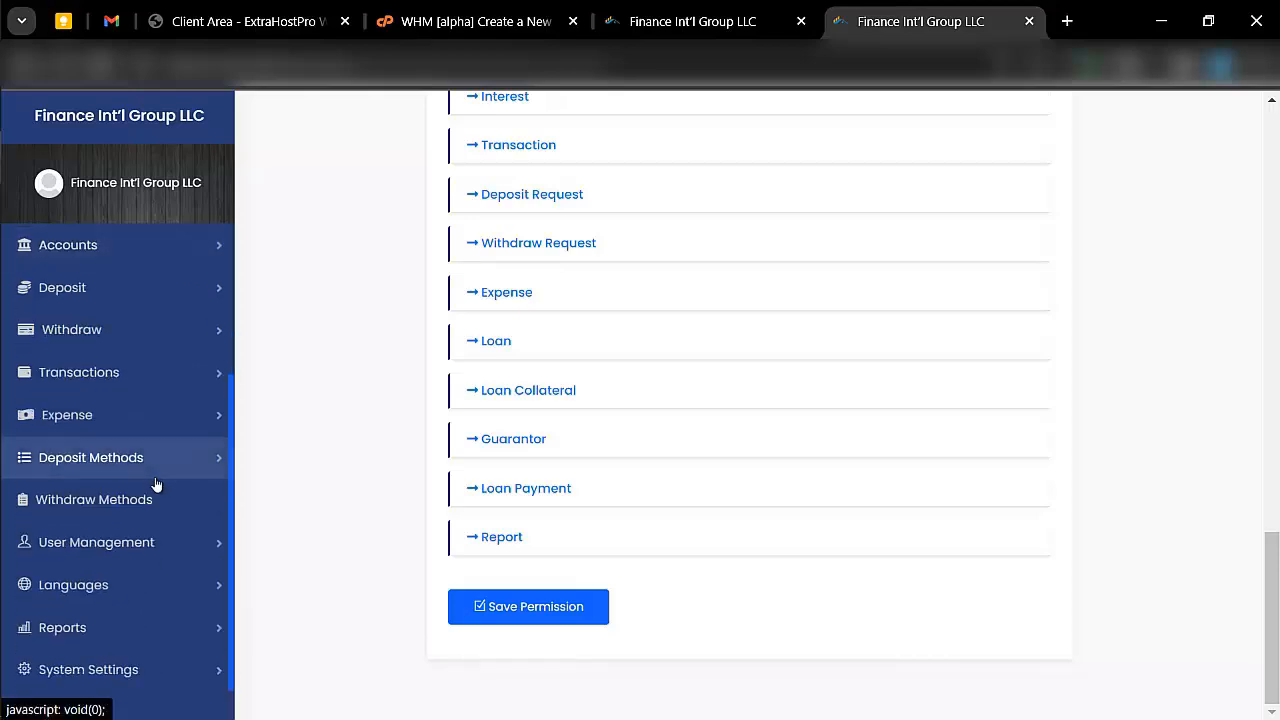
click(113, 585)
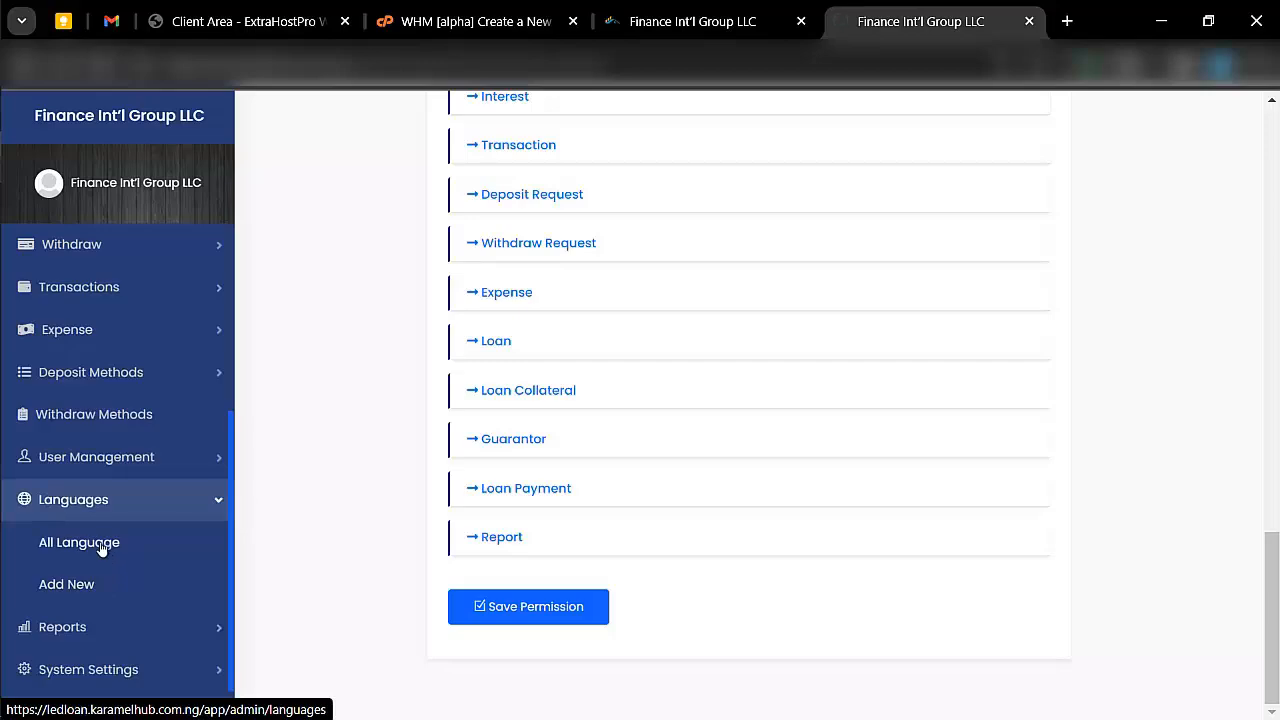
click(101, 546)
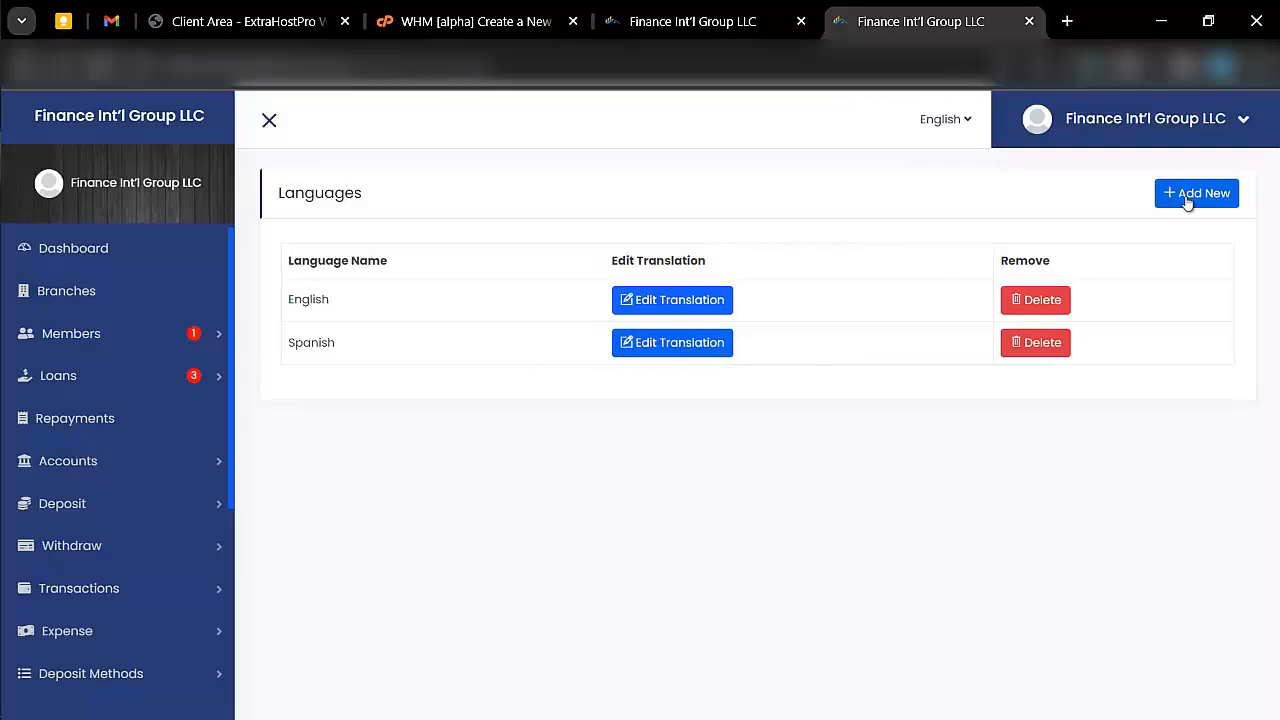
click(1187, 198)
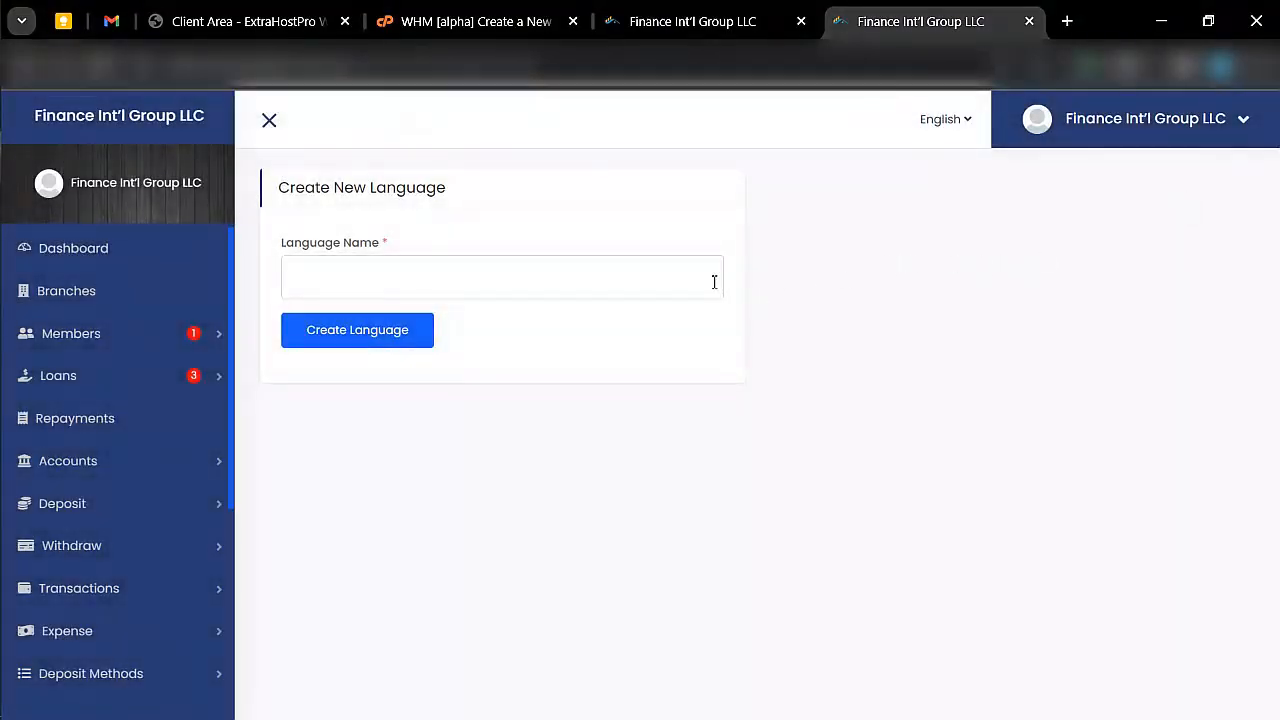
click(714, 282)
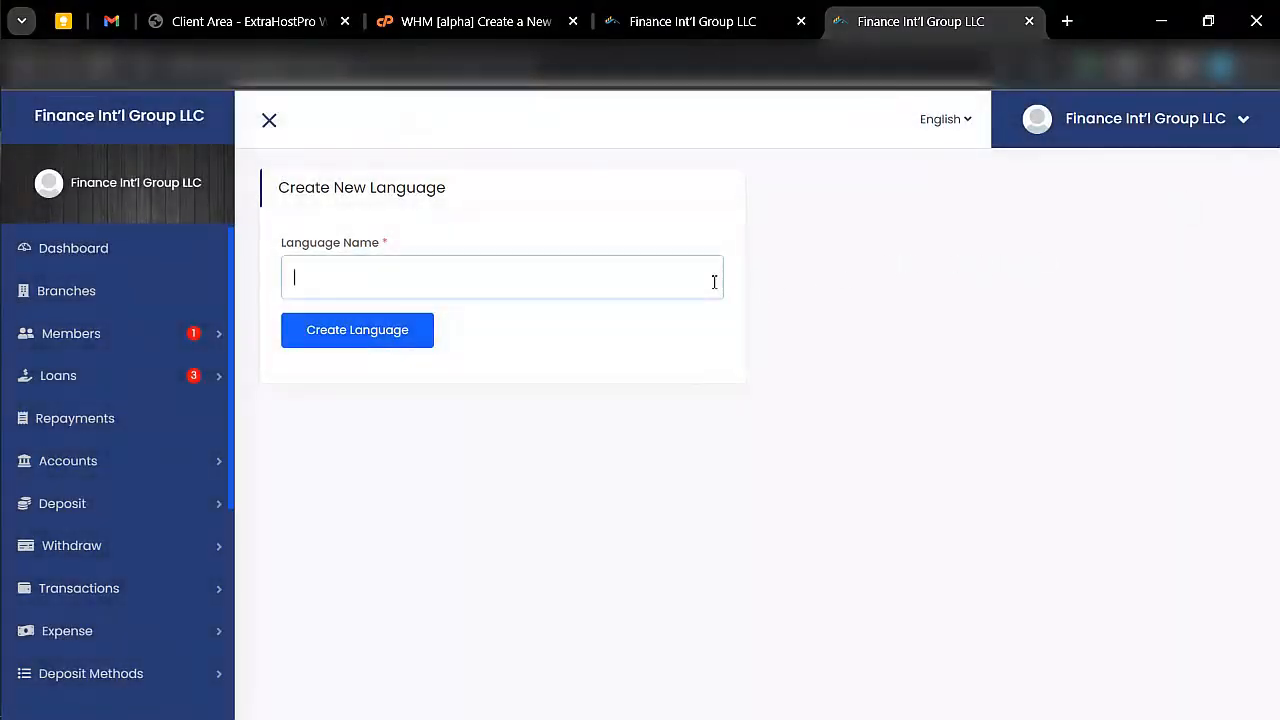
text(Frec)
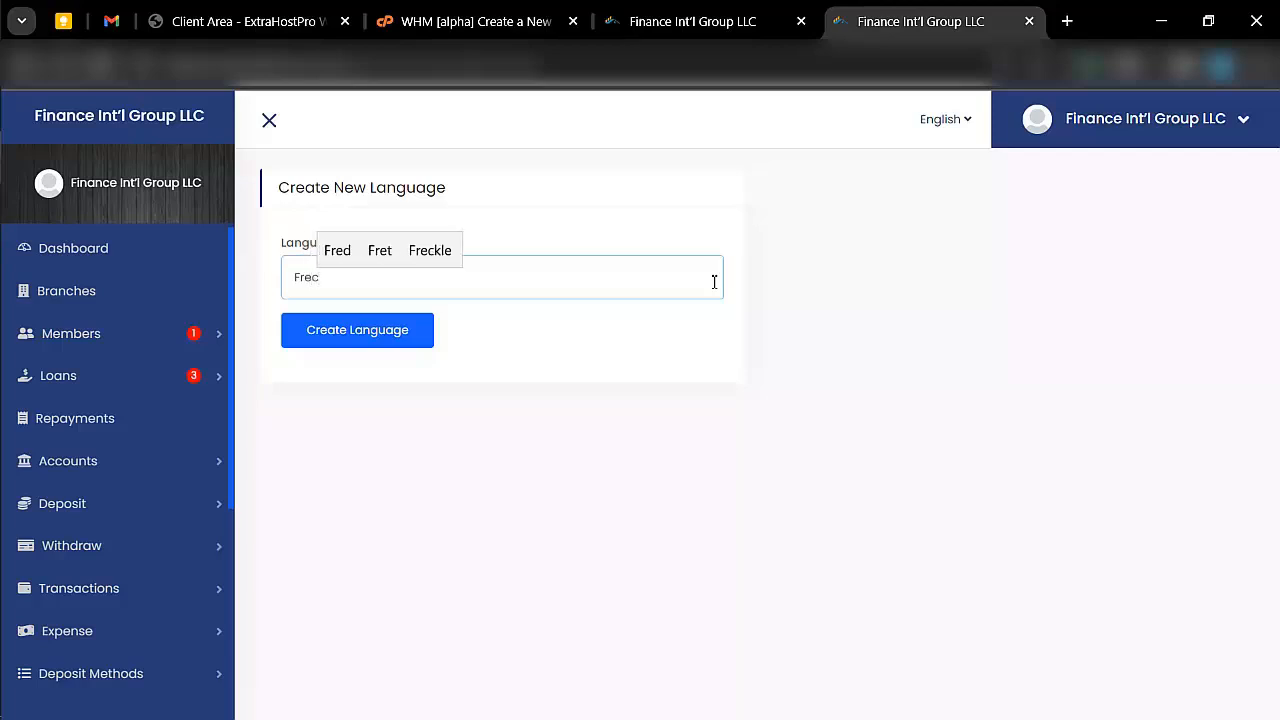
key(BackSpace)
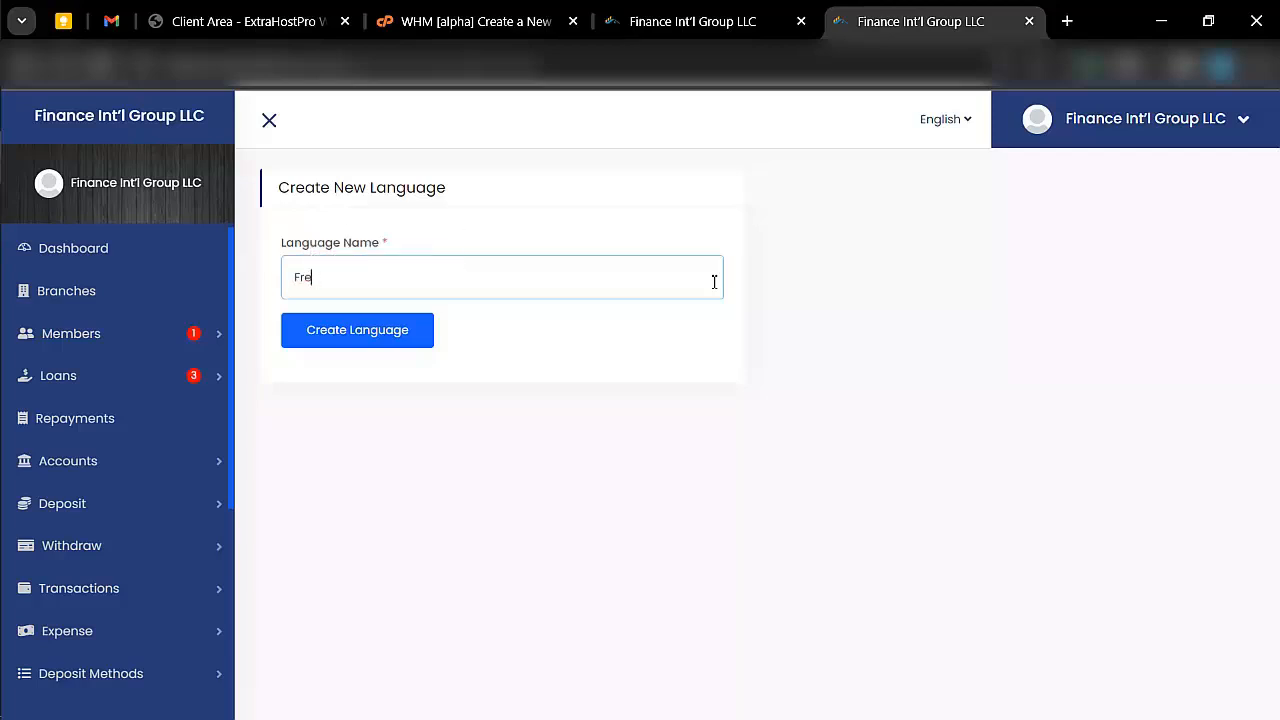
text(nch)
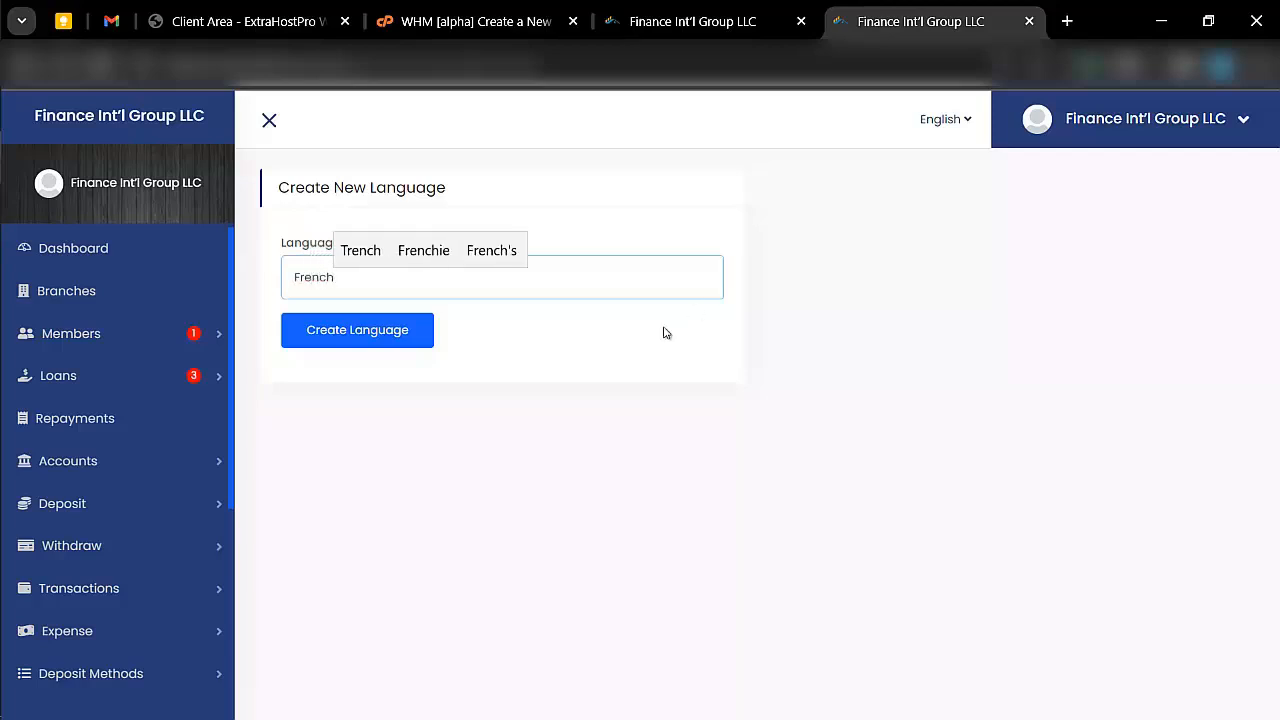
click(400, 329)
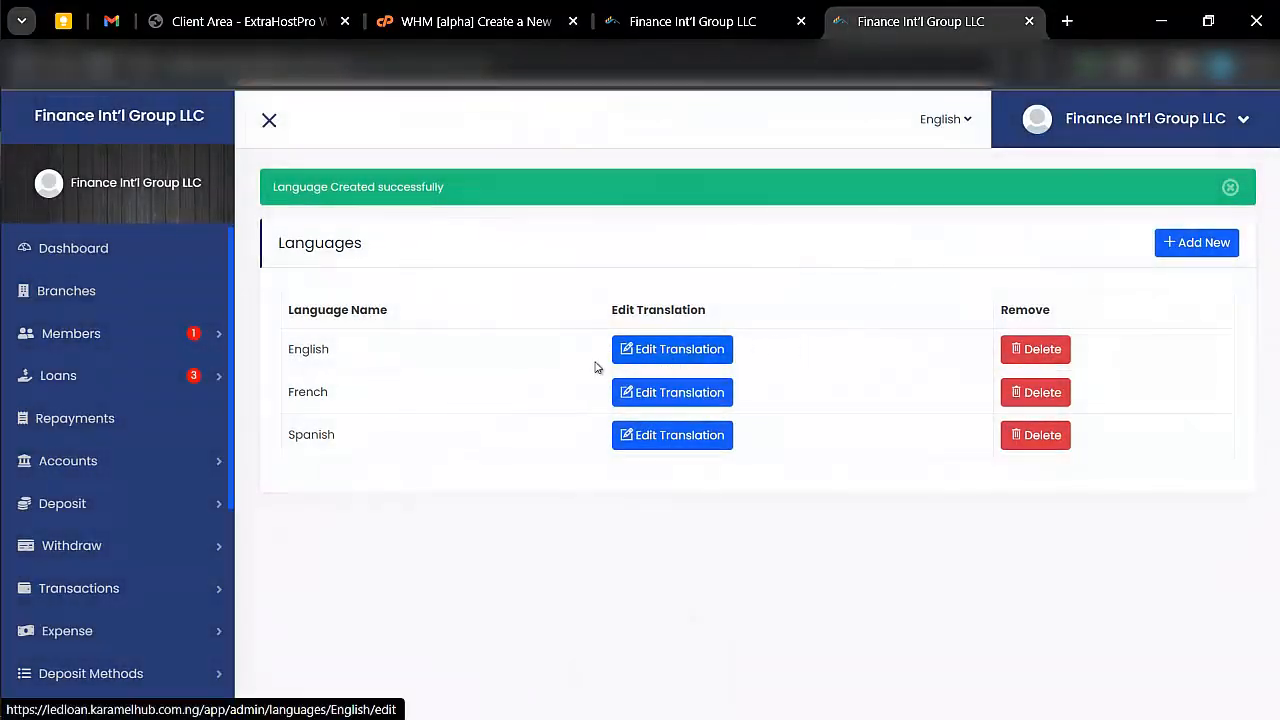
- Open the French translations to view their text fields and return to the language list
click(636, 393)
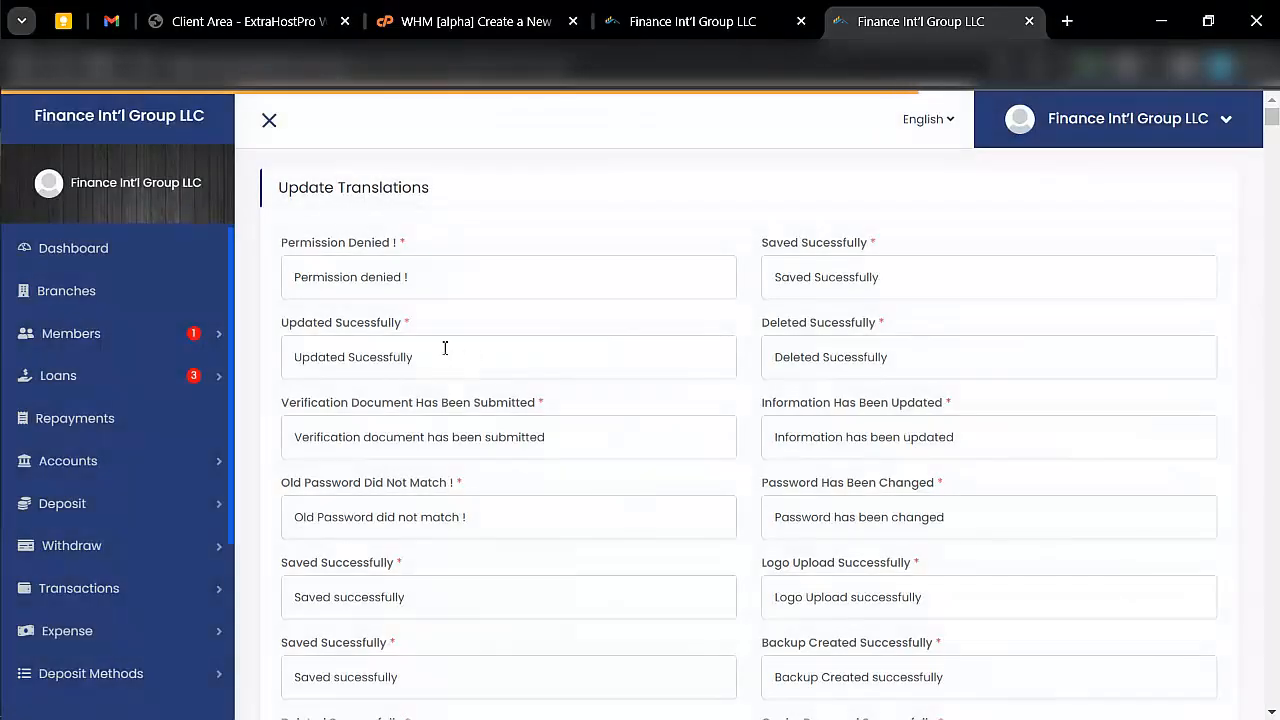
scroll(388, 274, down, 1)
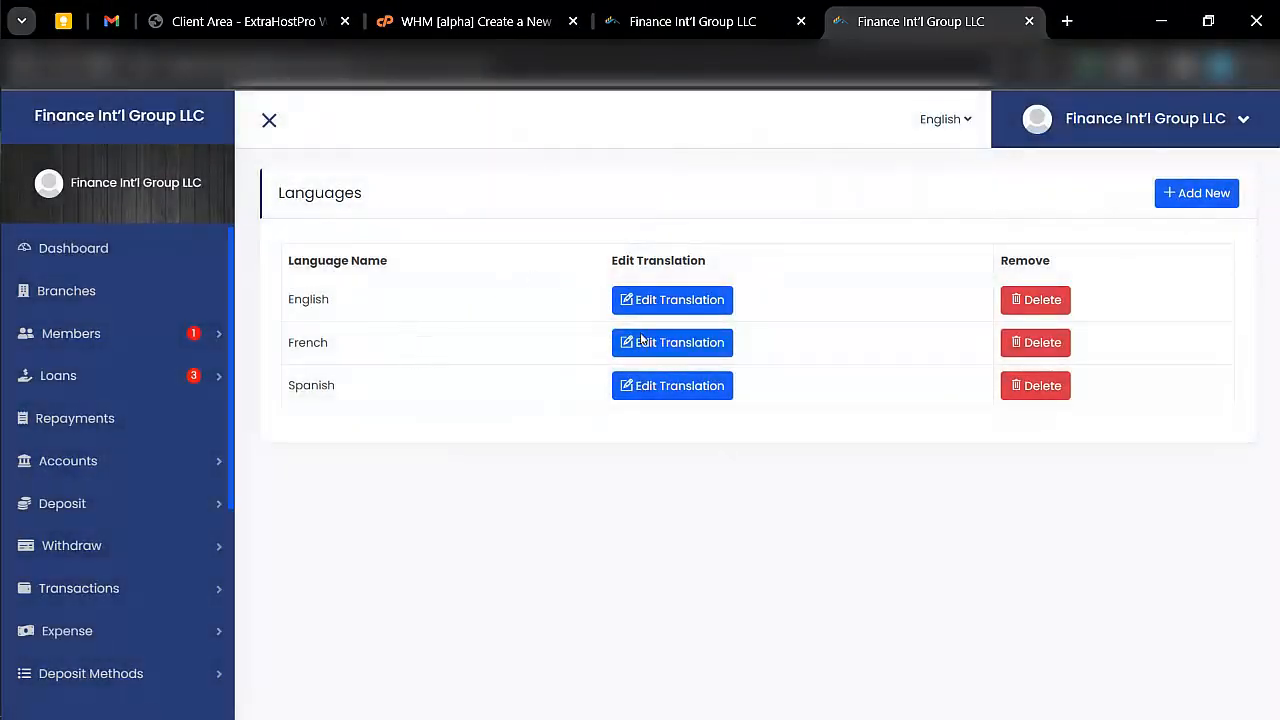
scroll(40, 640, down, 3)
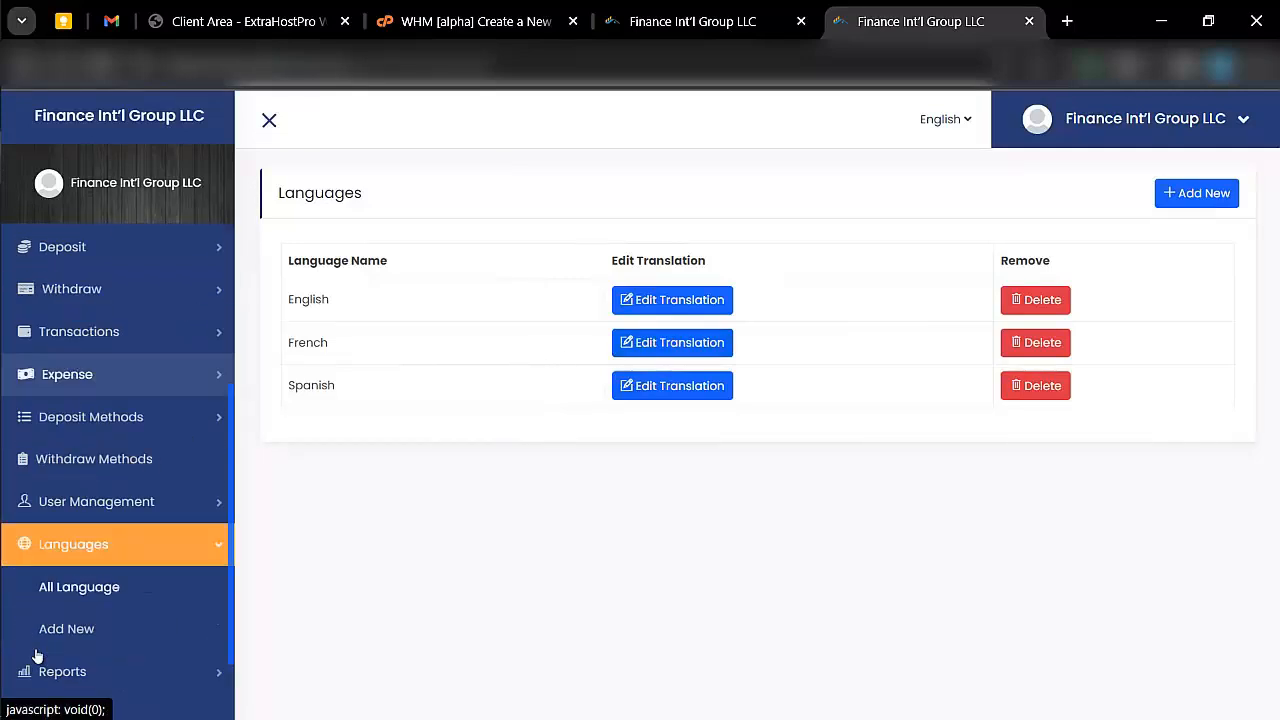
- Open the Account Balance report and look over the list of available reports
scroll(36, 655, down, 1)
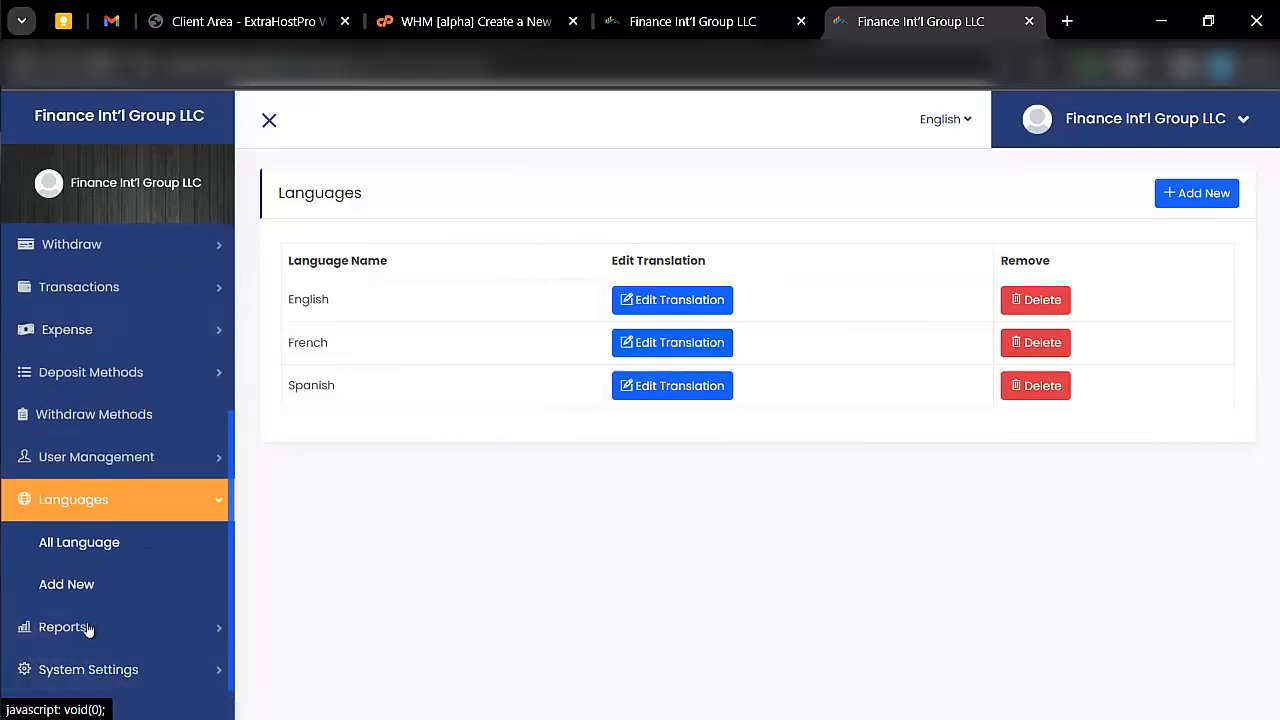
click(88, 628)
scroll(88, 630, down, 3)
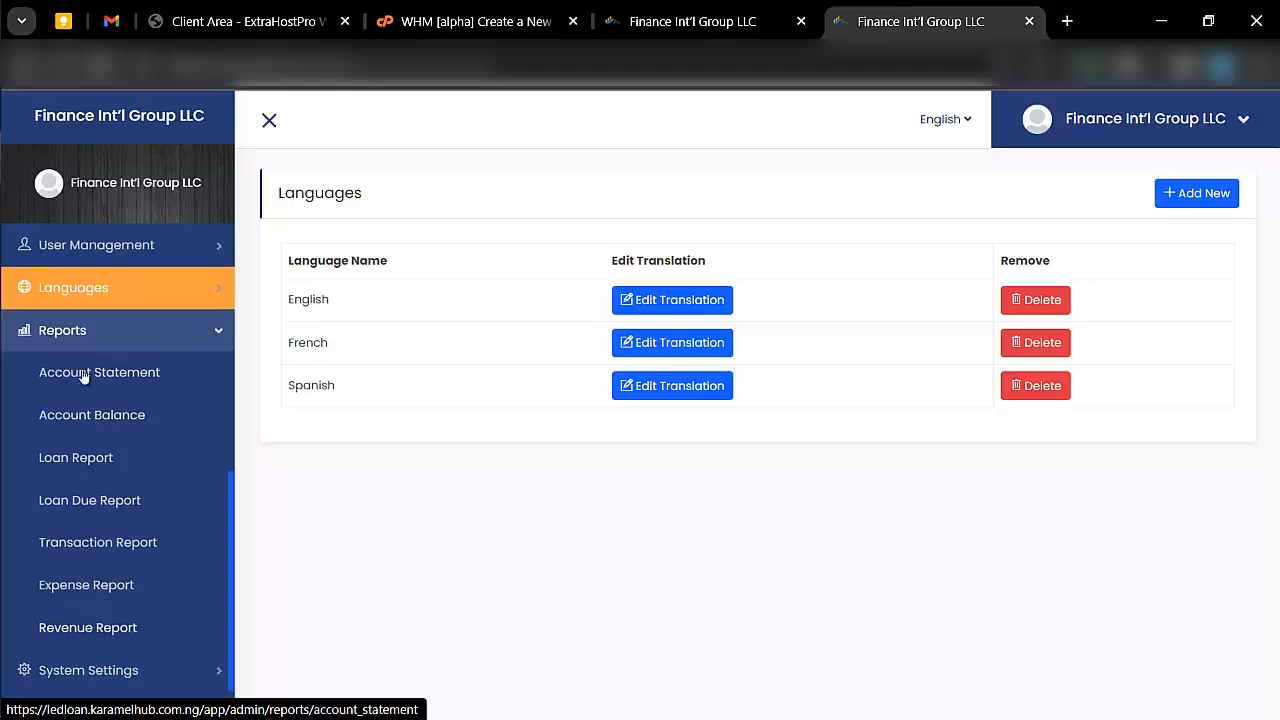
click(143, 417)
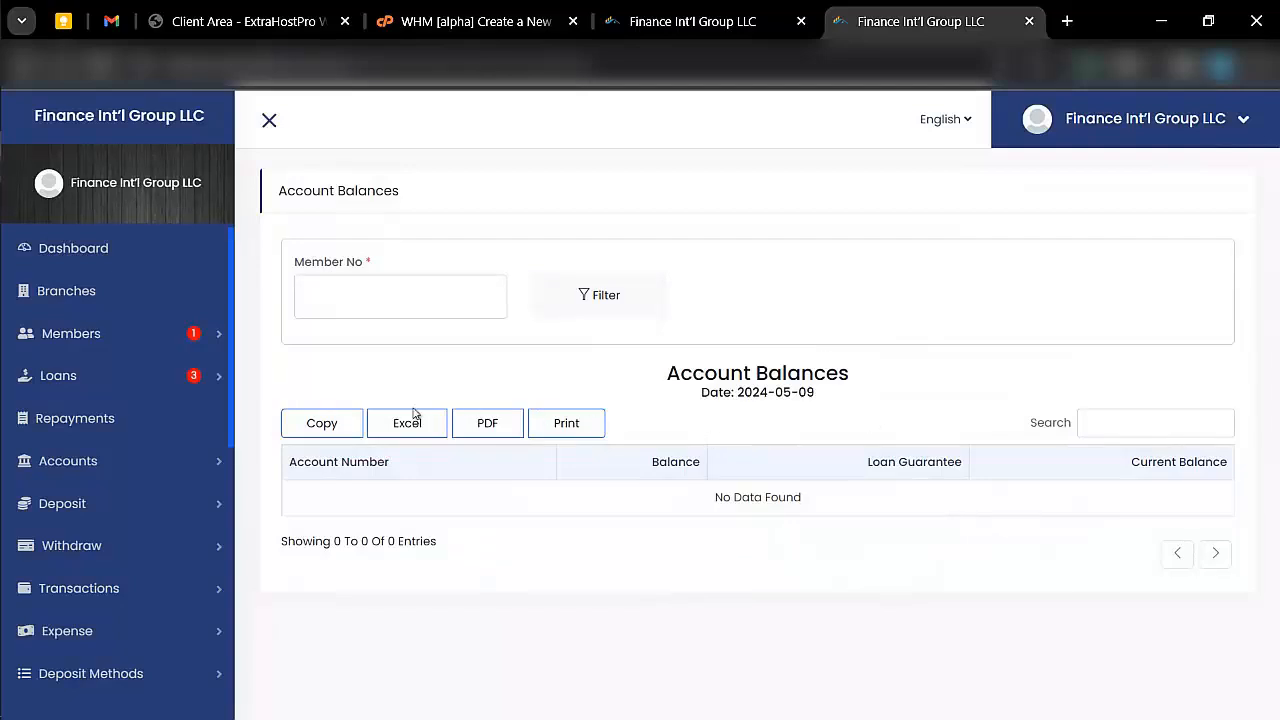
scroll(94, 454, down, 5)
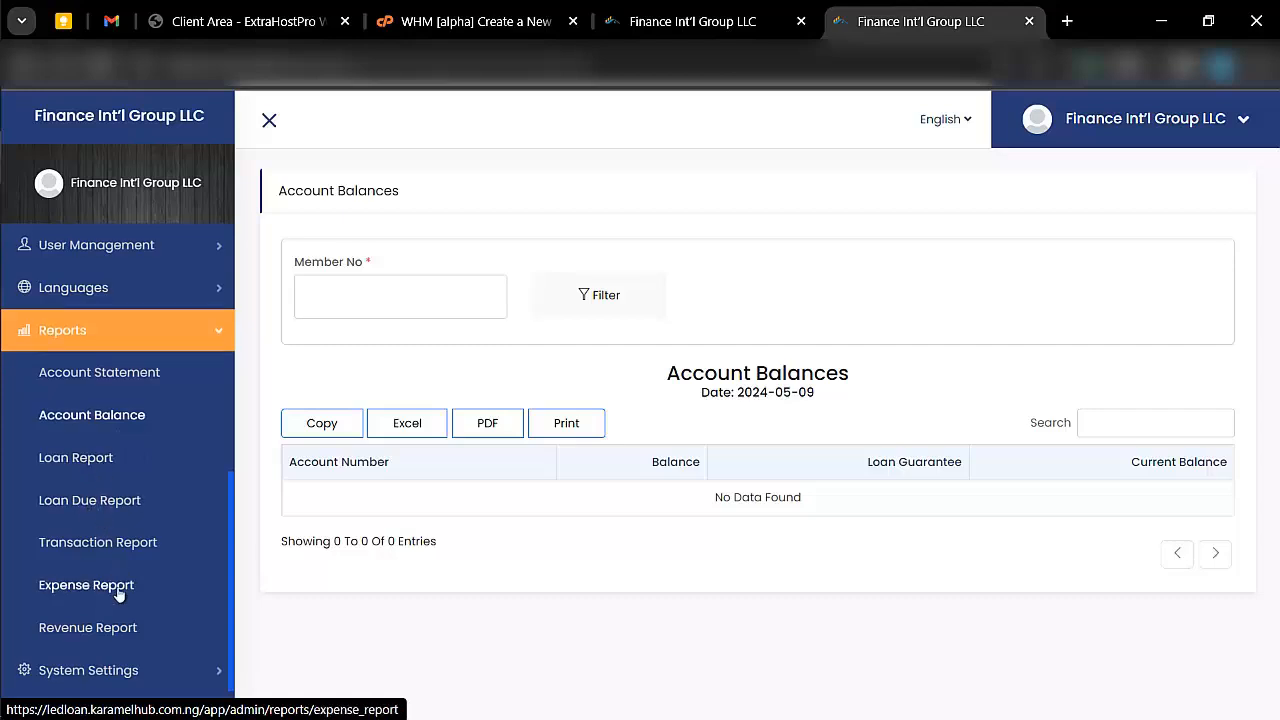
- Open the General Settings and check the available choices for the site language
click(148, 668)
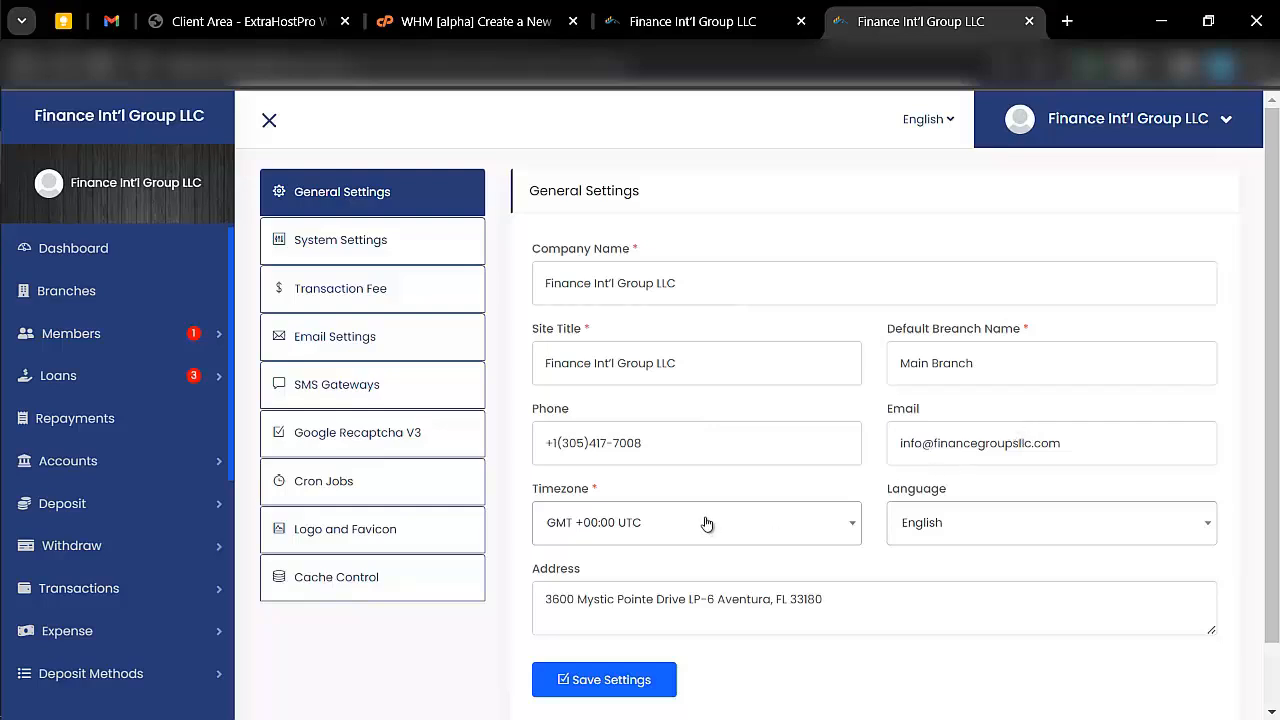
click(958, 521)
click(958, 521)
- View the System Settings section and the Transaction Fee section, checking the own account transfer fee type choices
click(320, 253)
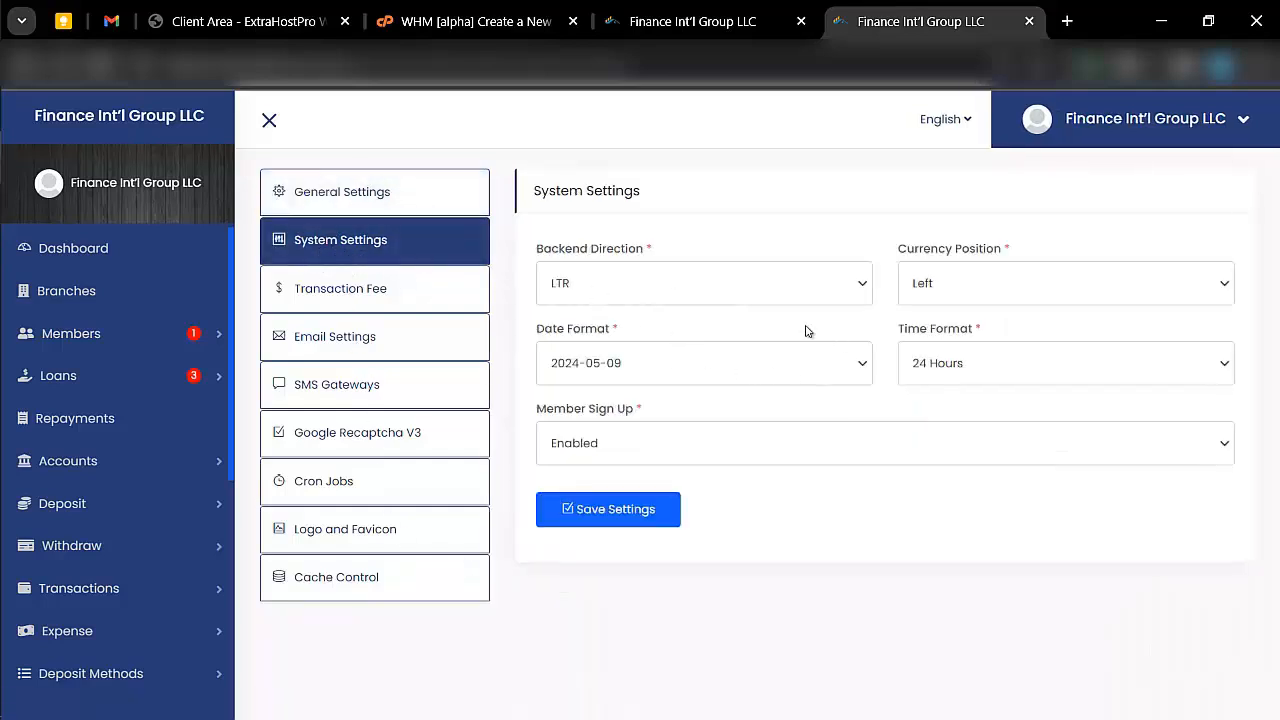
click(324, 314)
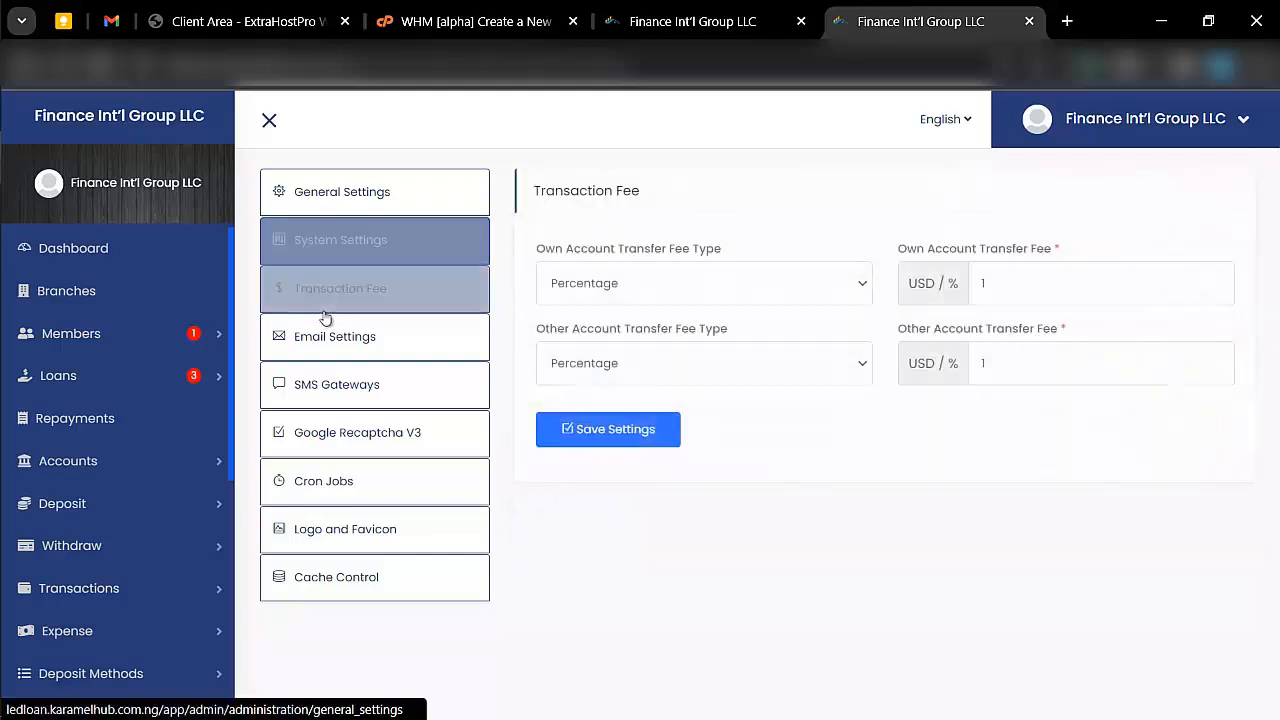
click(669, 297)
click(669, 297)
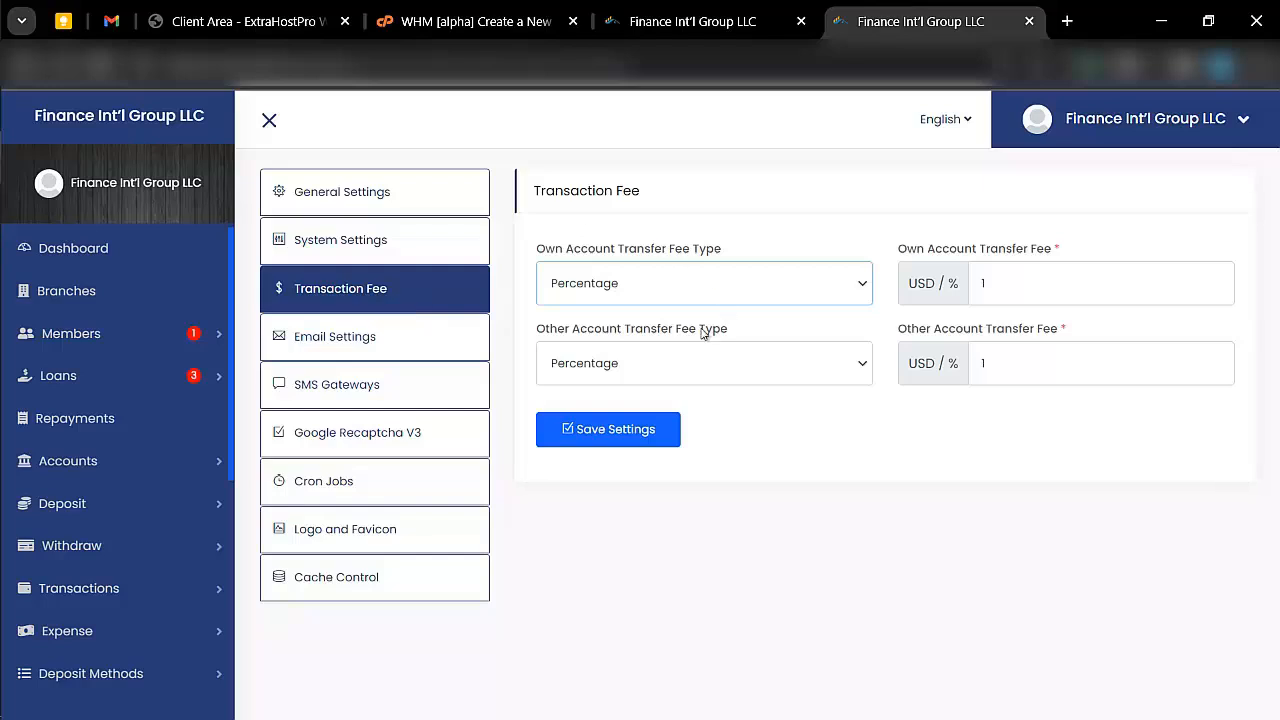
- Open the Email Settings and examine the mail type options, keeping SMTP selected
click(391, 341)
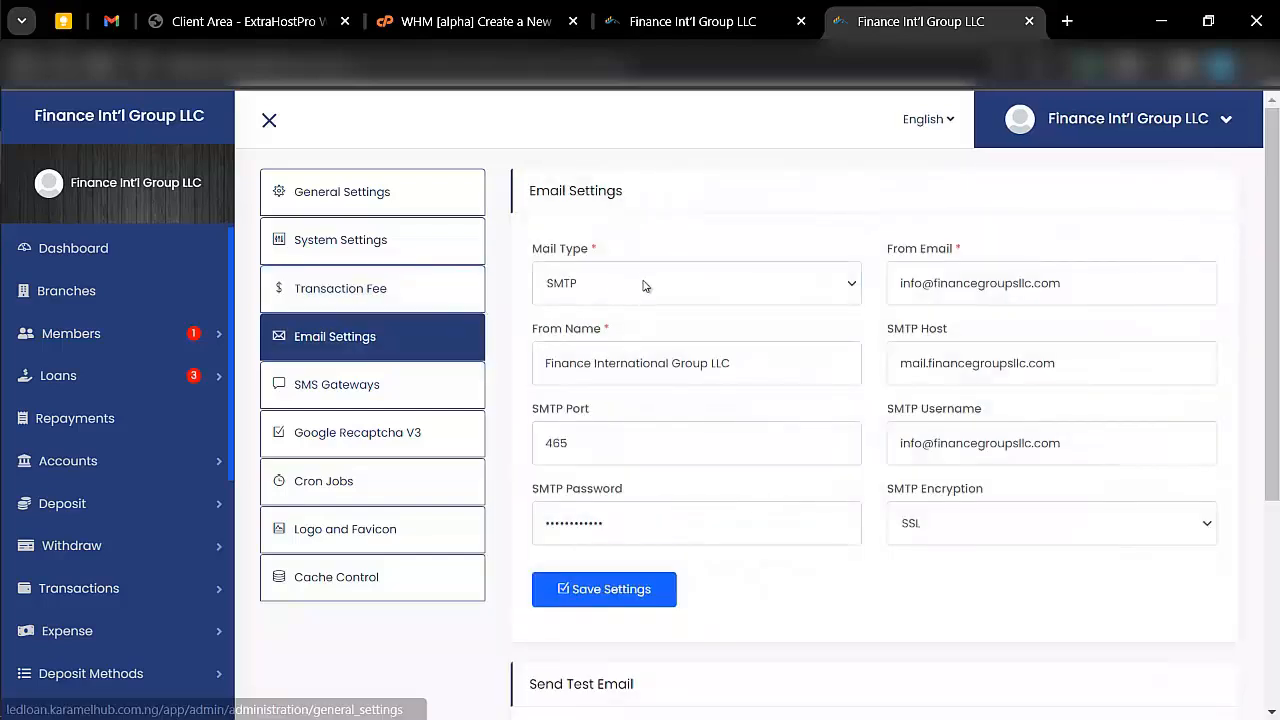
click(643, 286)
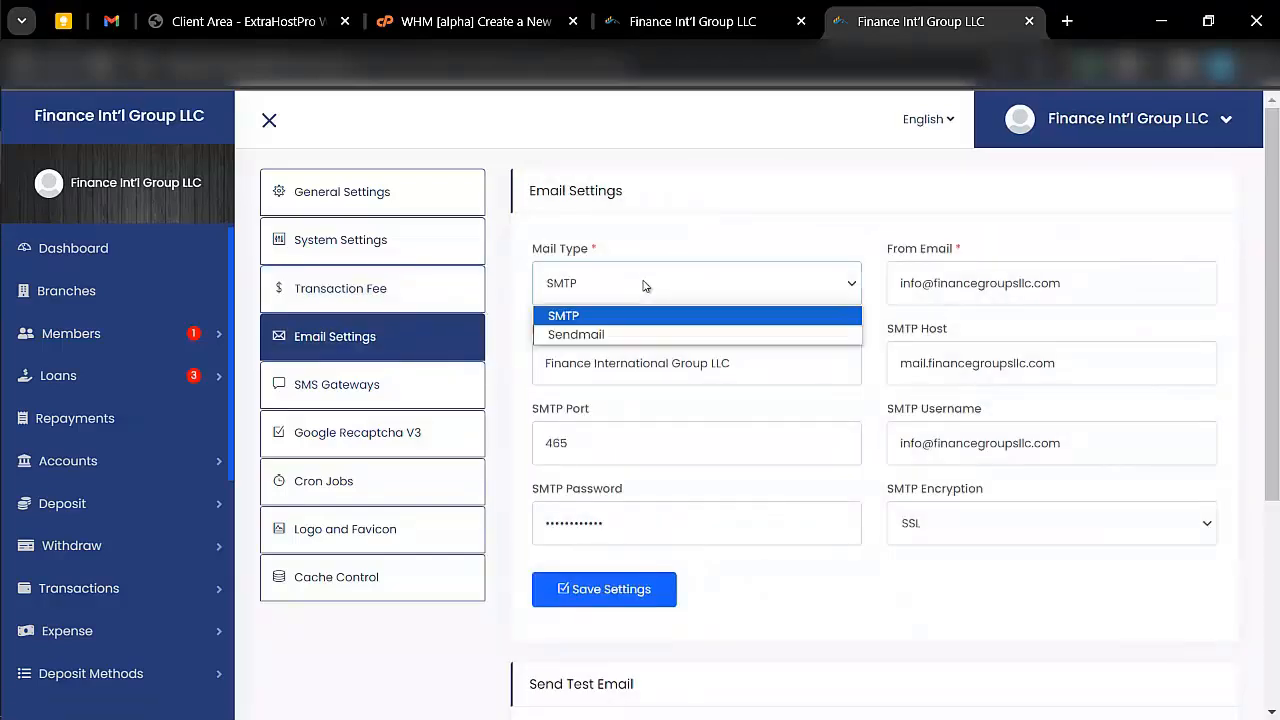
click(648, 291)
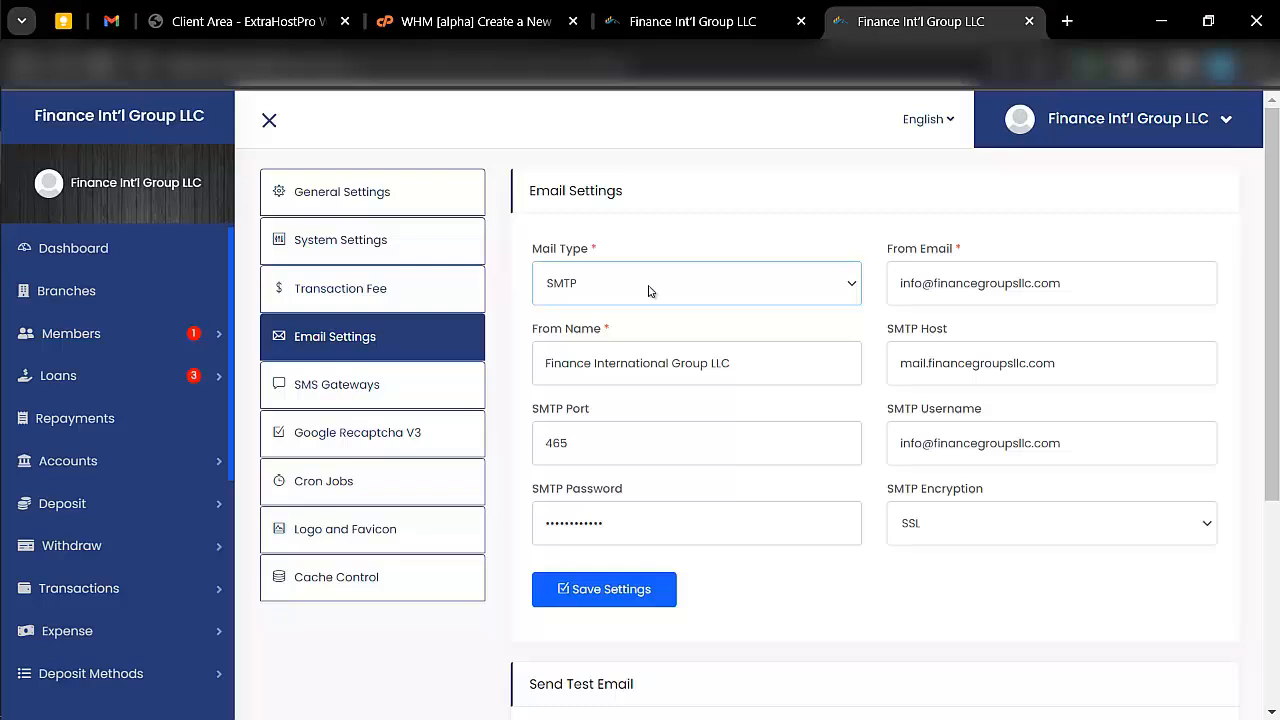
click(648, 291)
click(648, 291)
click(649, 290)
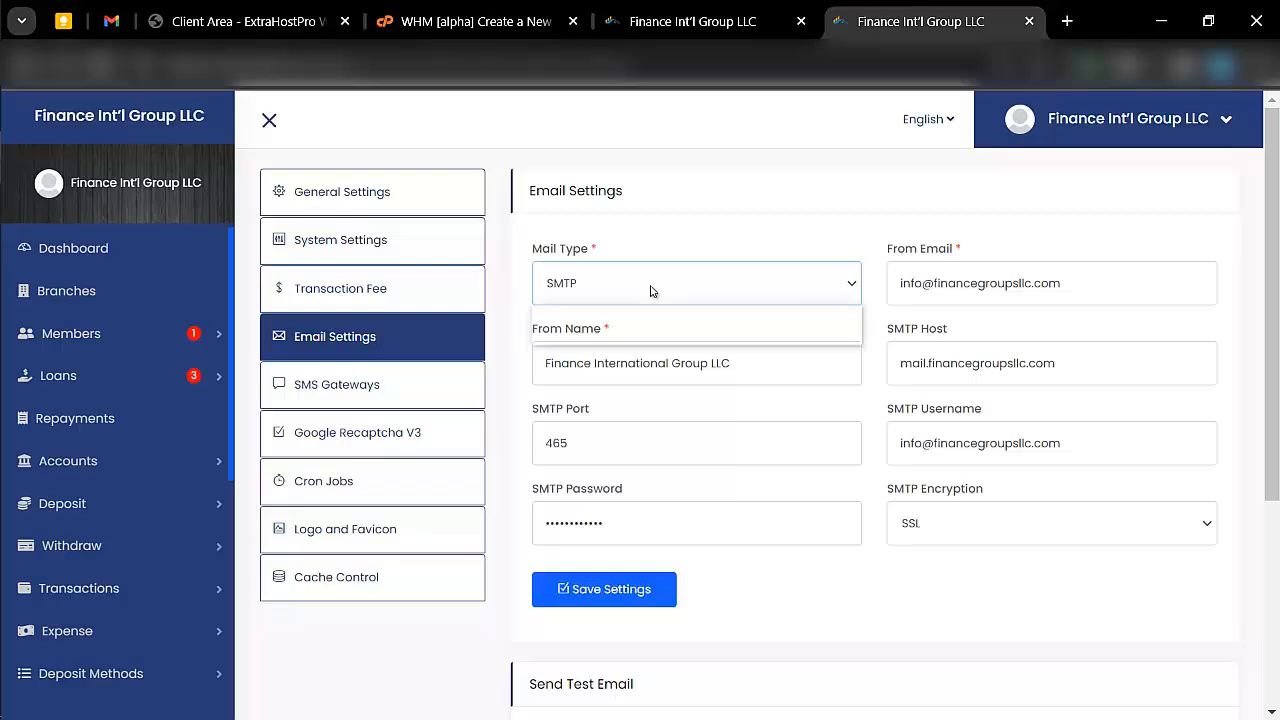
click(636, 285)
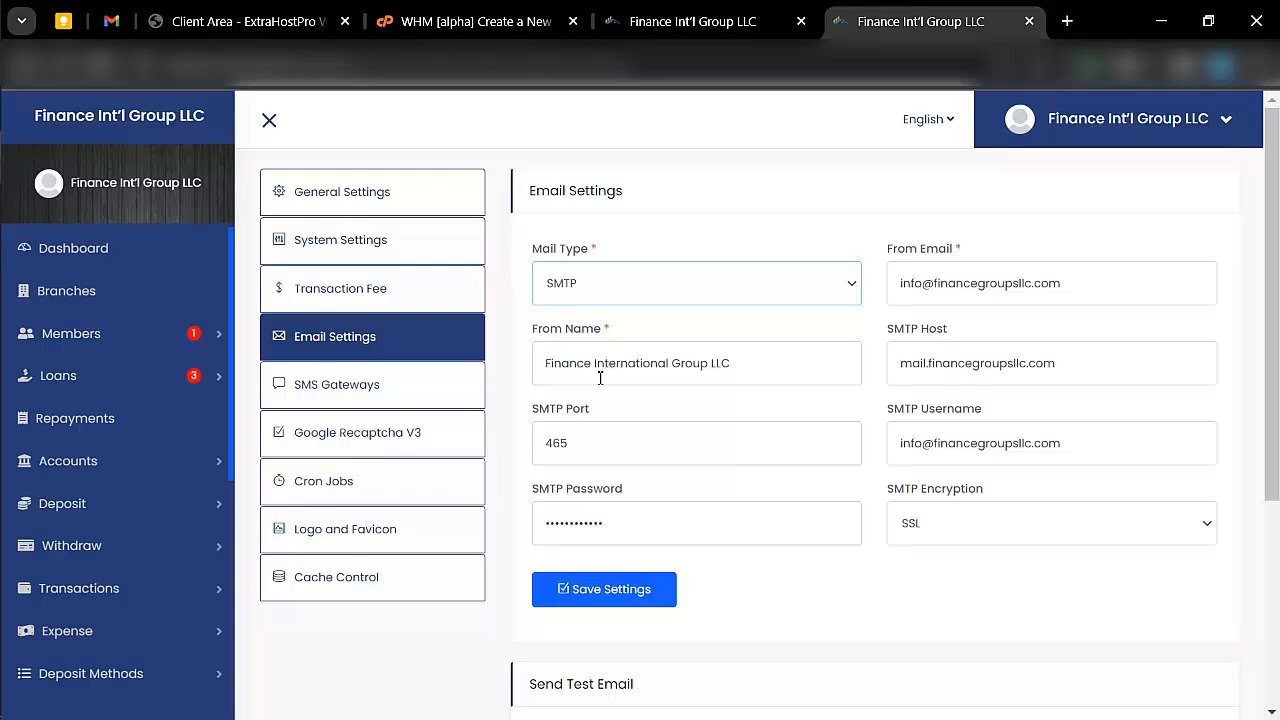
- Remove the mail prefix from the SMTP host so that it reads financegroupsllc.com
click(970, 363)
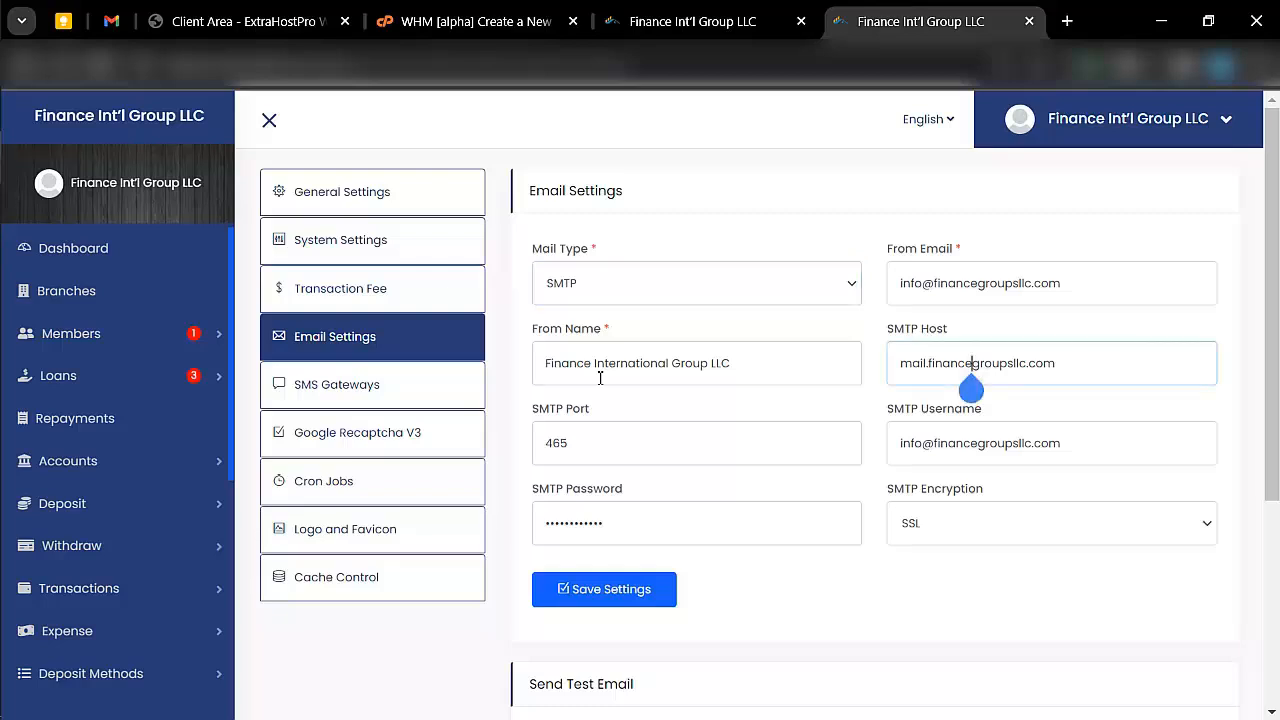
key(Left)
key(Left)
key(Left)
key(Left)
key(Left)
key(Left)
key(Left)
key(BackSpace)
key(BackSpace)
key(BackSpace)
key(BackSpace)
key(BackSpace)
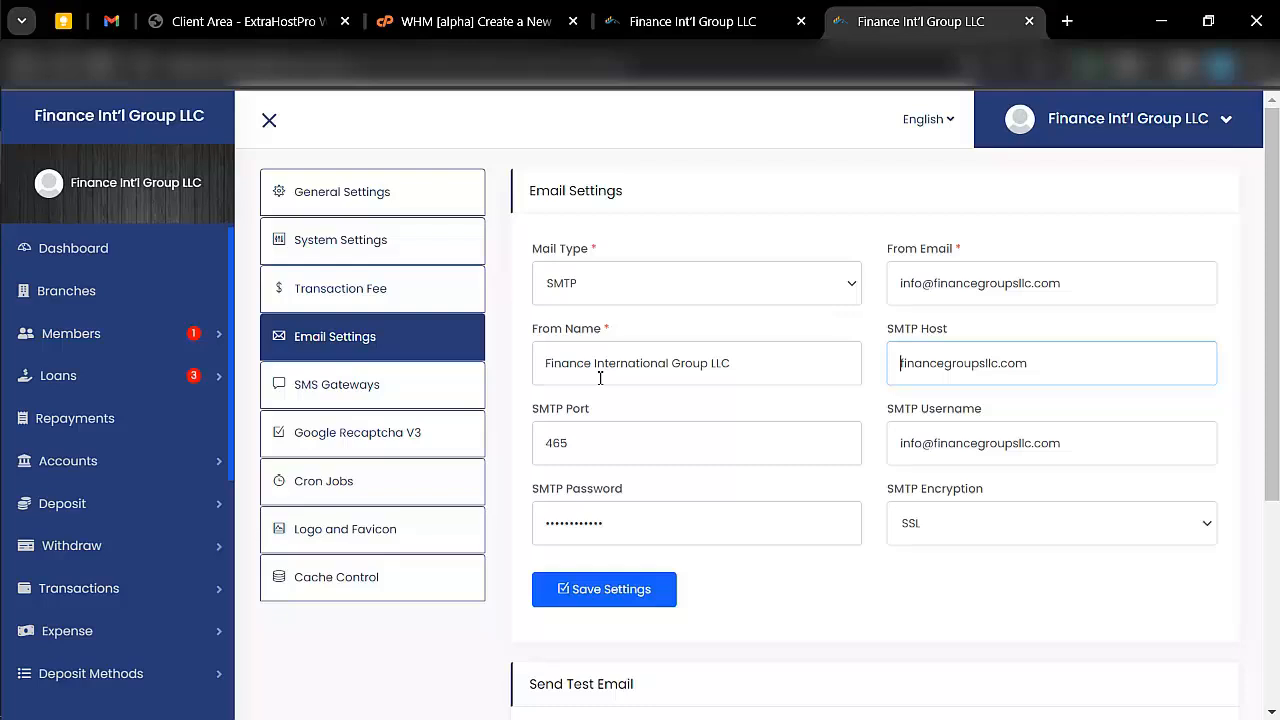
- Examine the SMTP encryption and password fields and the Send Test Email form in the Email Settings
scroll(600, 378, down, 1)
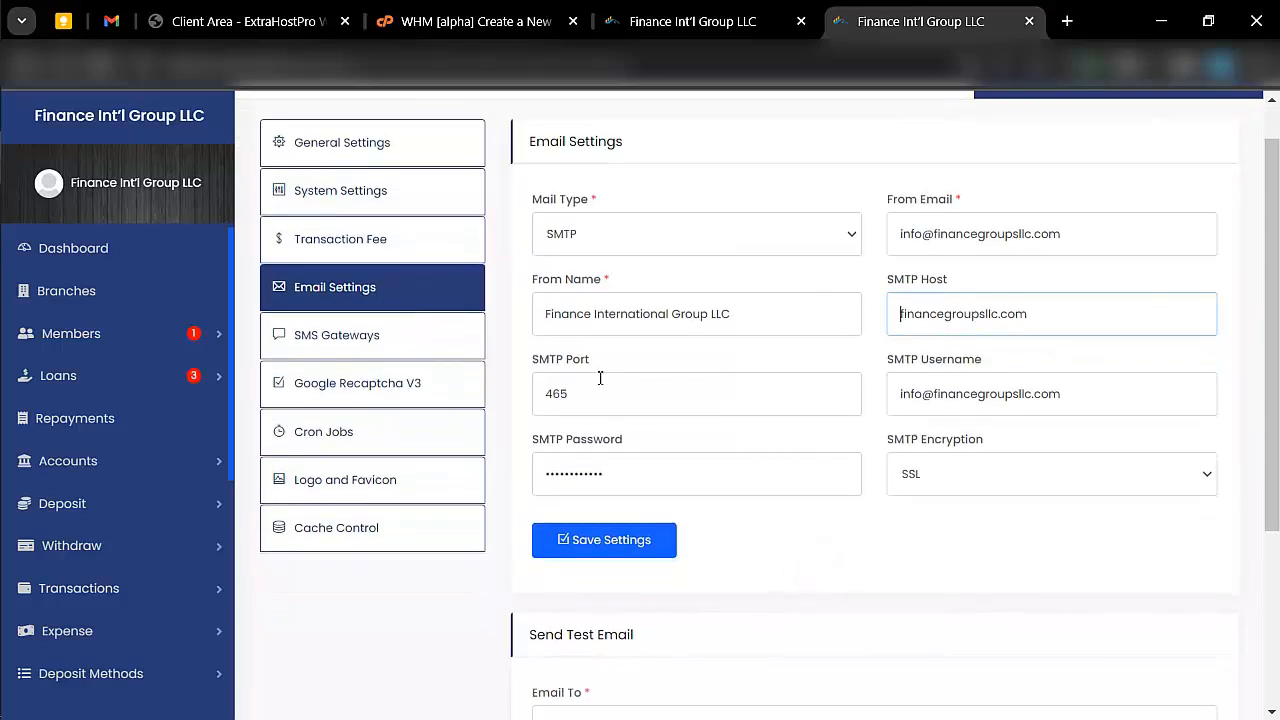
click(956, 472)
click(956, 472)
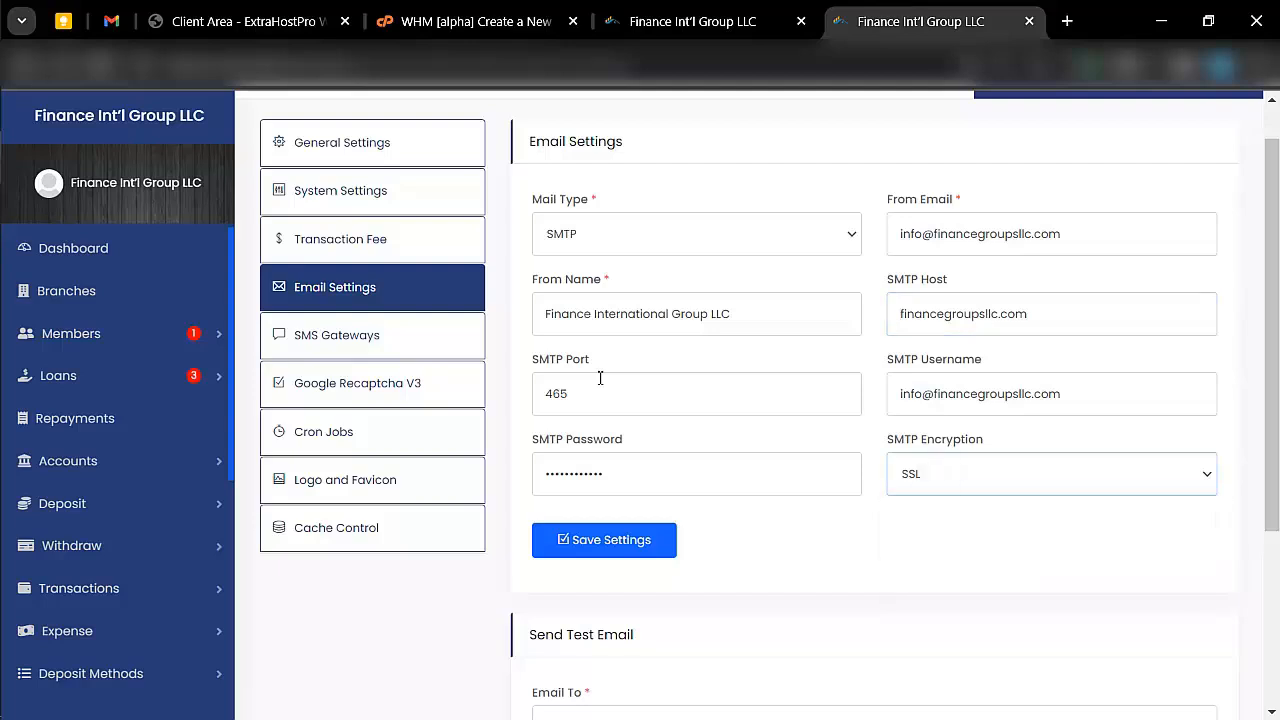
click(602, 474)
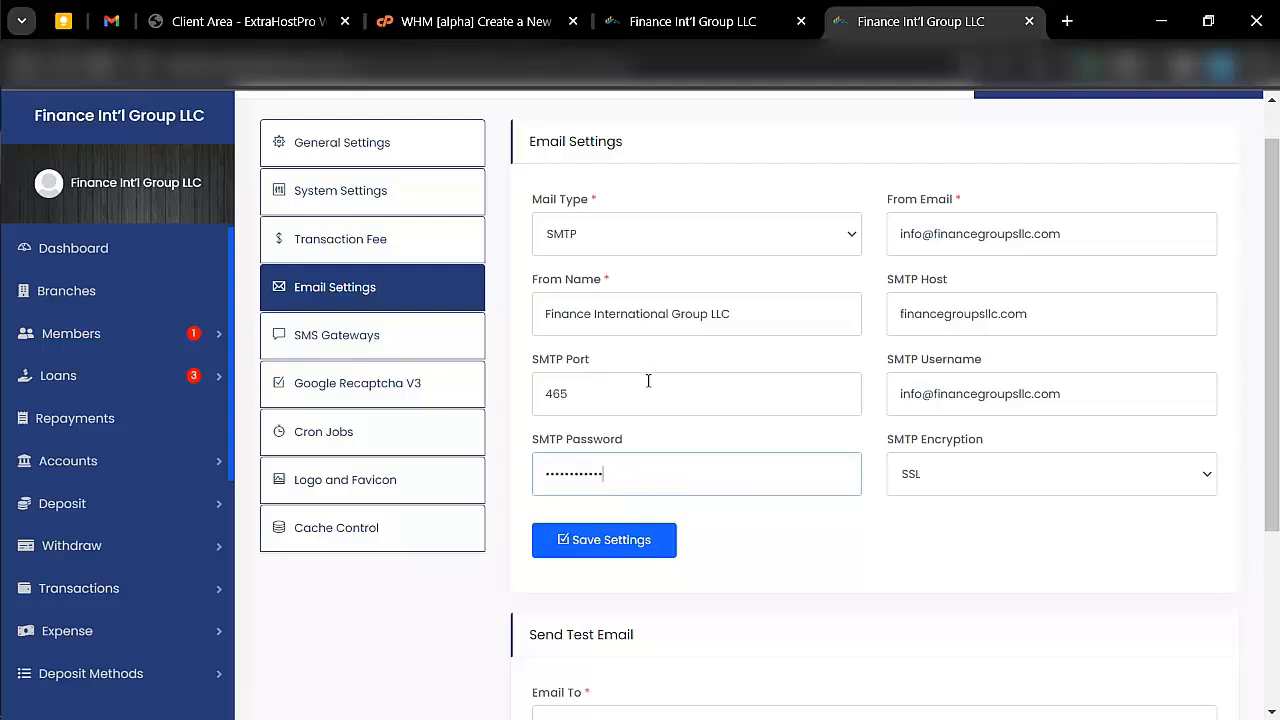
scroll(645, 378, down, 3)
click(640, 442)
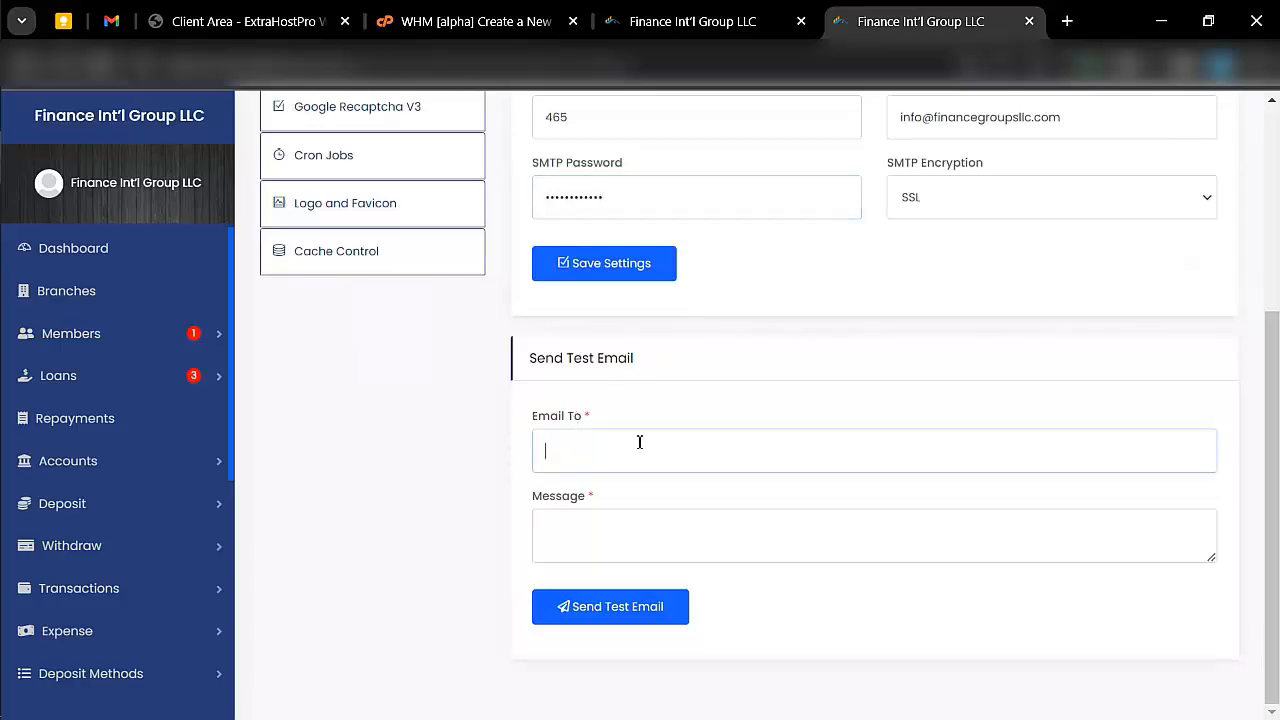
scroll(681, 391, up, 3)
scroll(681, 391, down, 3)
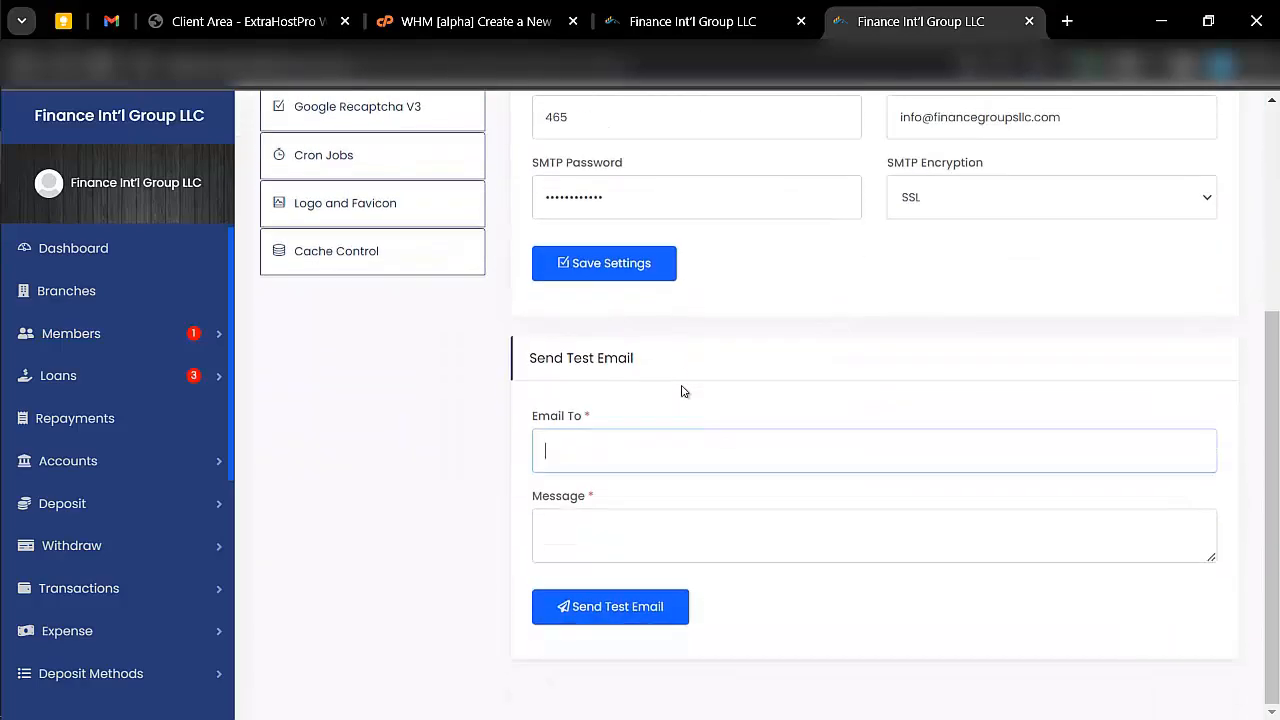
scroll(694, 374, up, 3)
scroll(694, 517, down, 3)
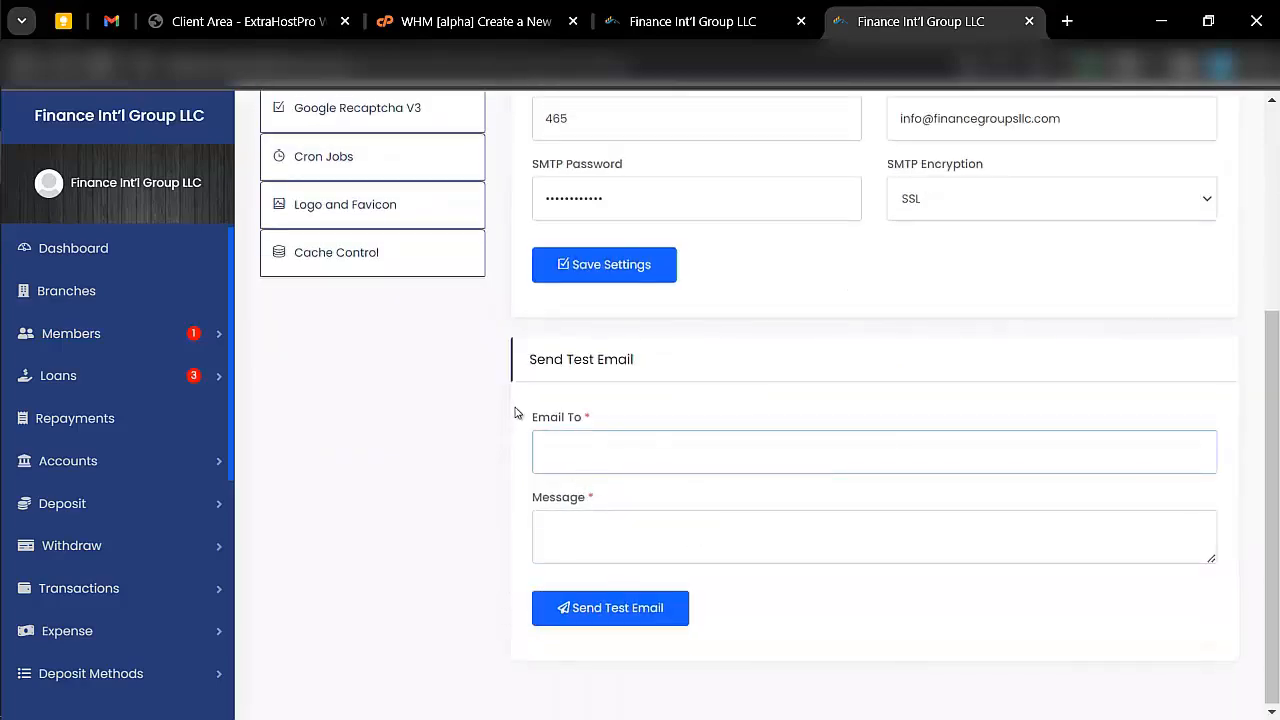
scroll(515, 413, up, 3)
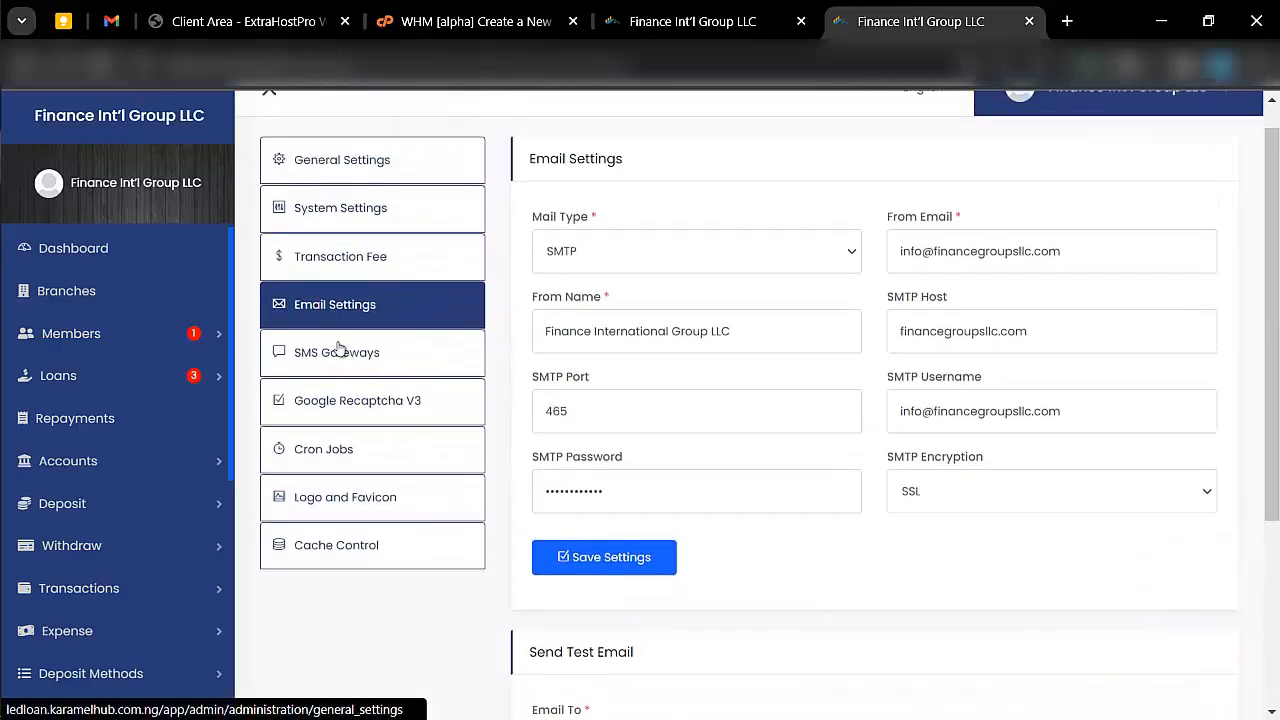
- Open the SMS Gateways settings and view the Twilio fields and the other gateways
click(338, 350)
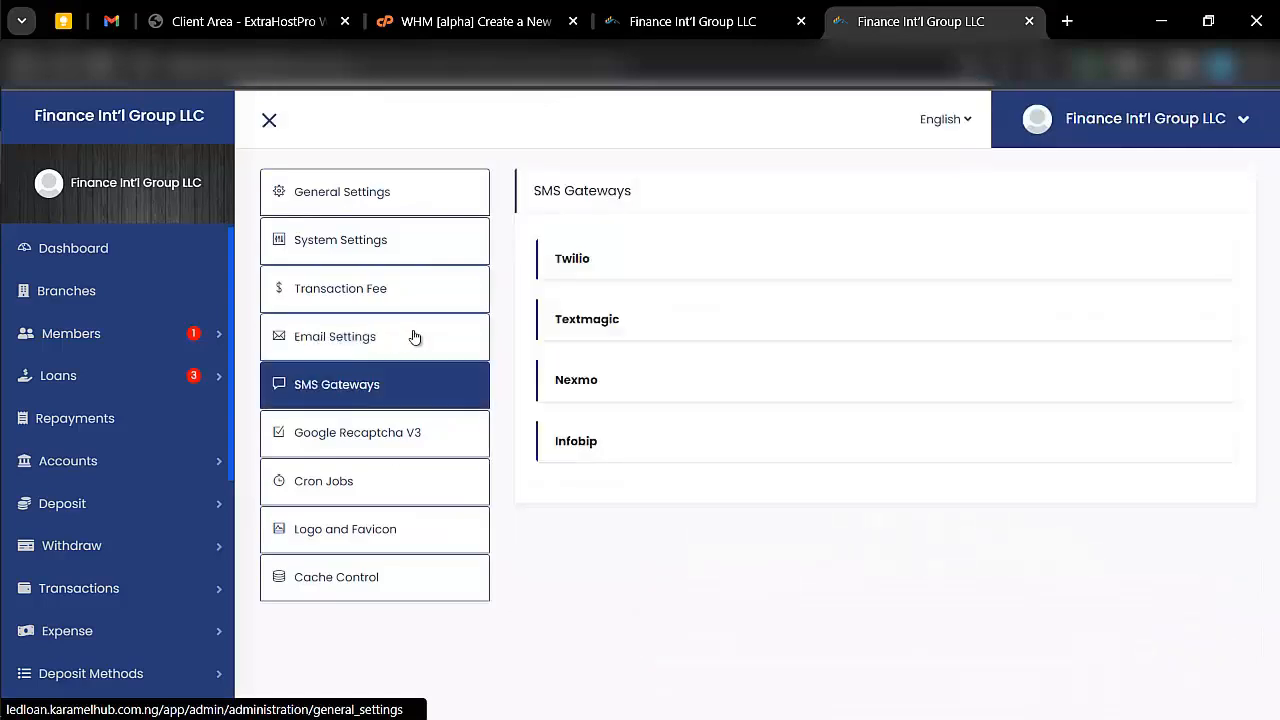
click(594, 262)
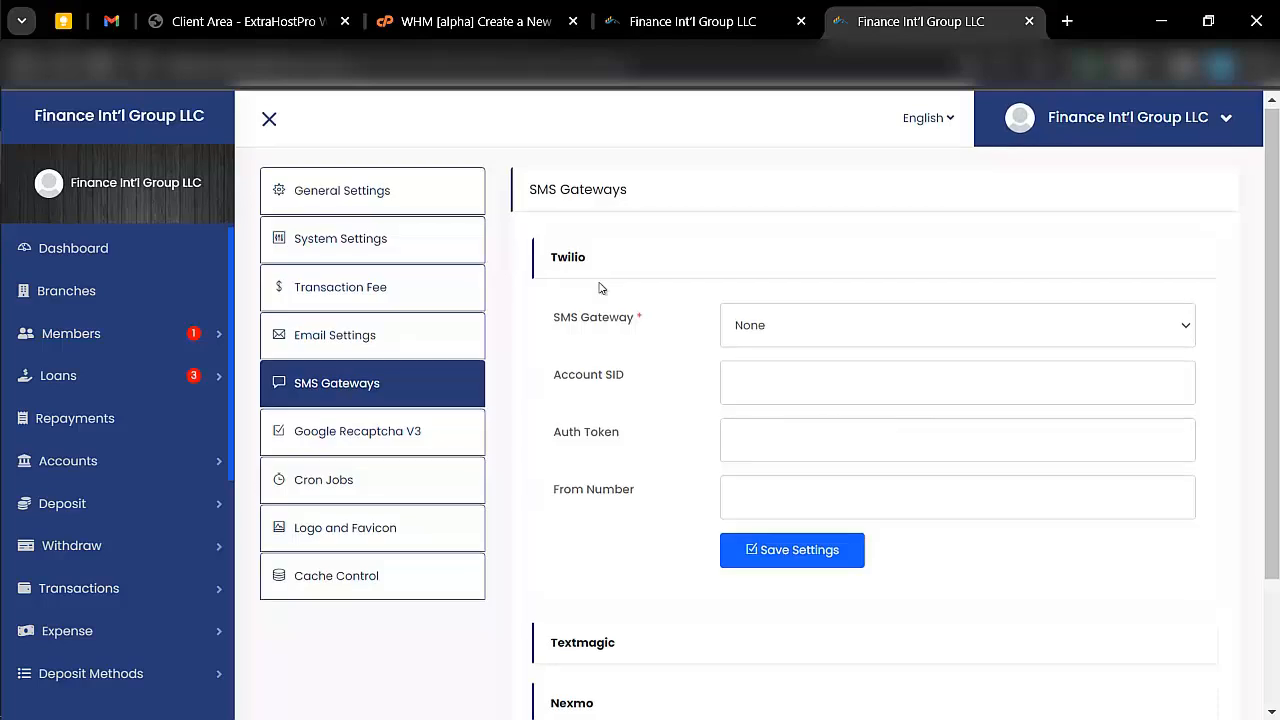
scroll(600, 288, down, 2)
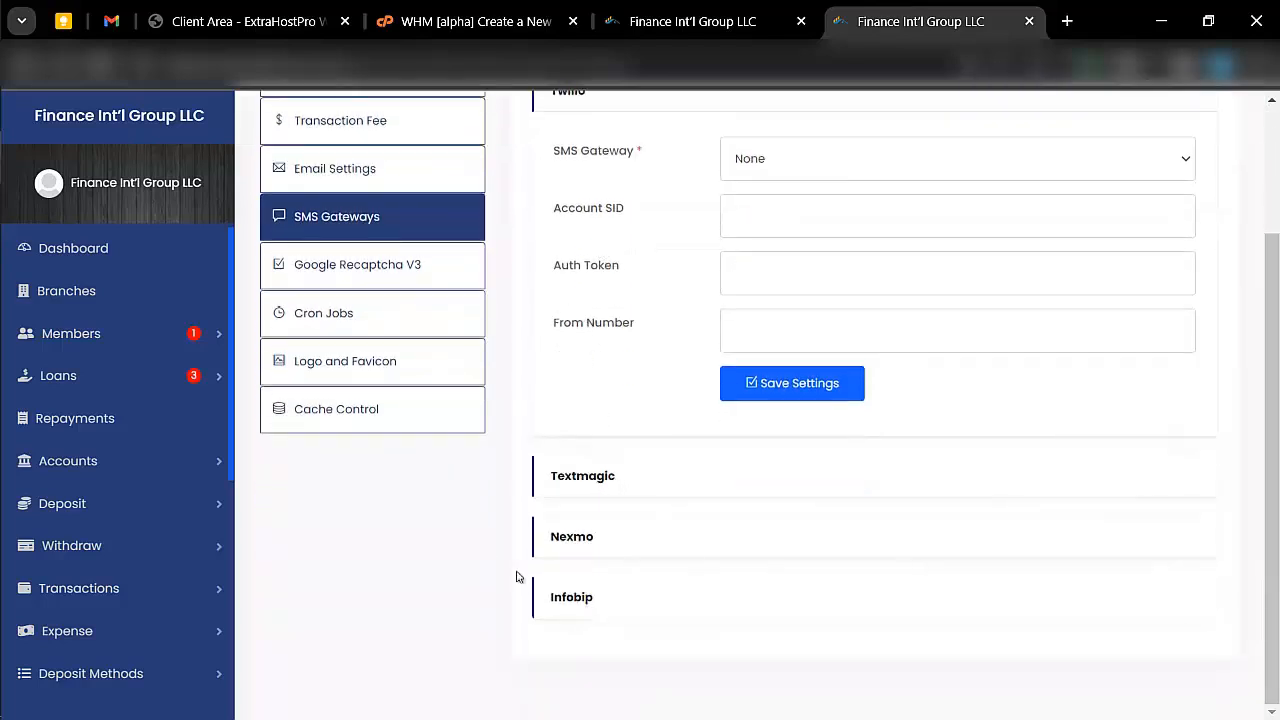
scroll(434, 443, up, 1)
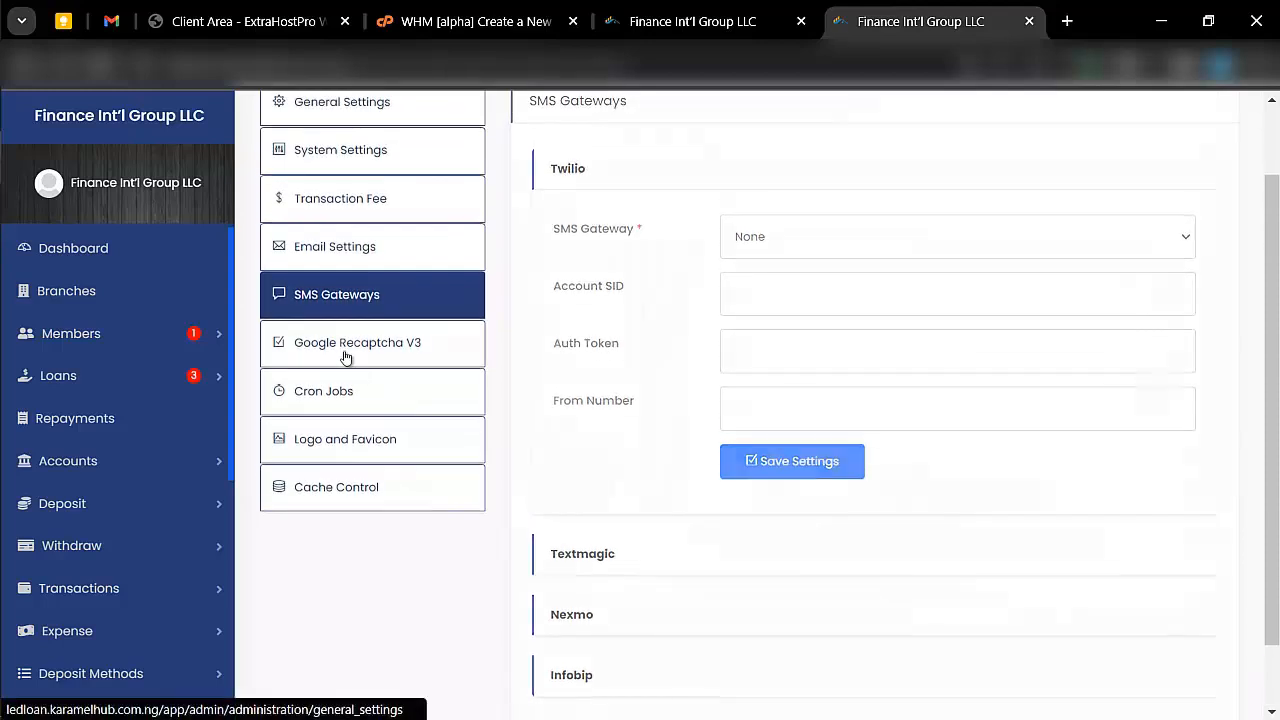
- Look through the Google Recaptcha V3, Cron Jobs, Logo and Favicon, and Cache Control settings, highlighting the cPanel cron command
click(345, 345)
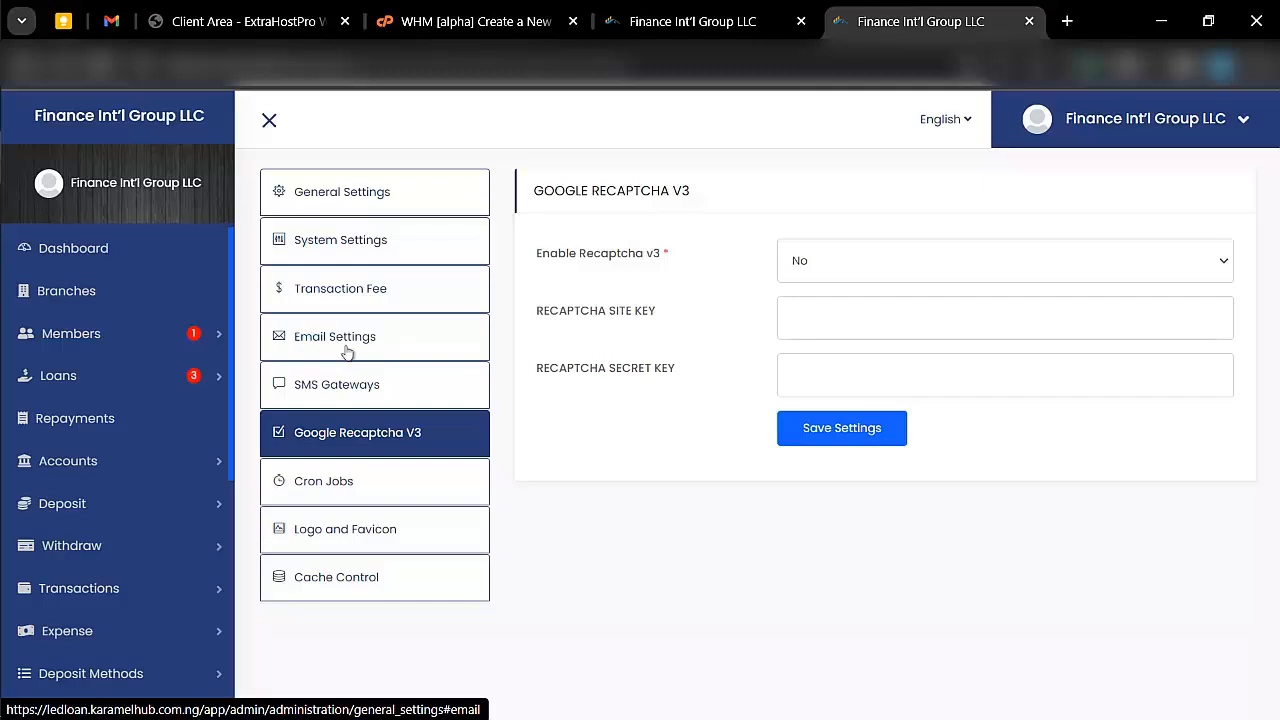
click(366, 487)
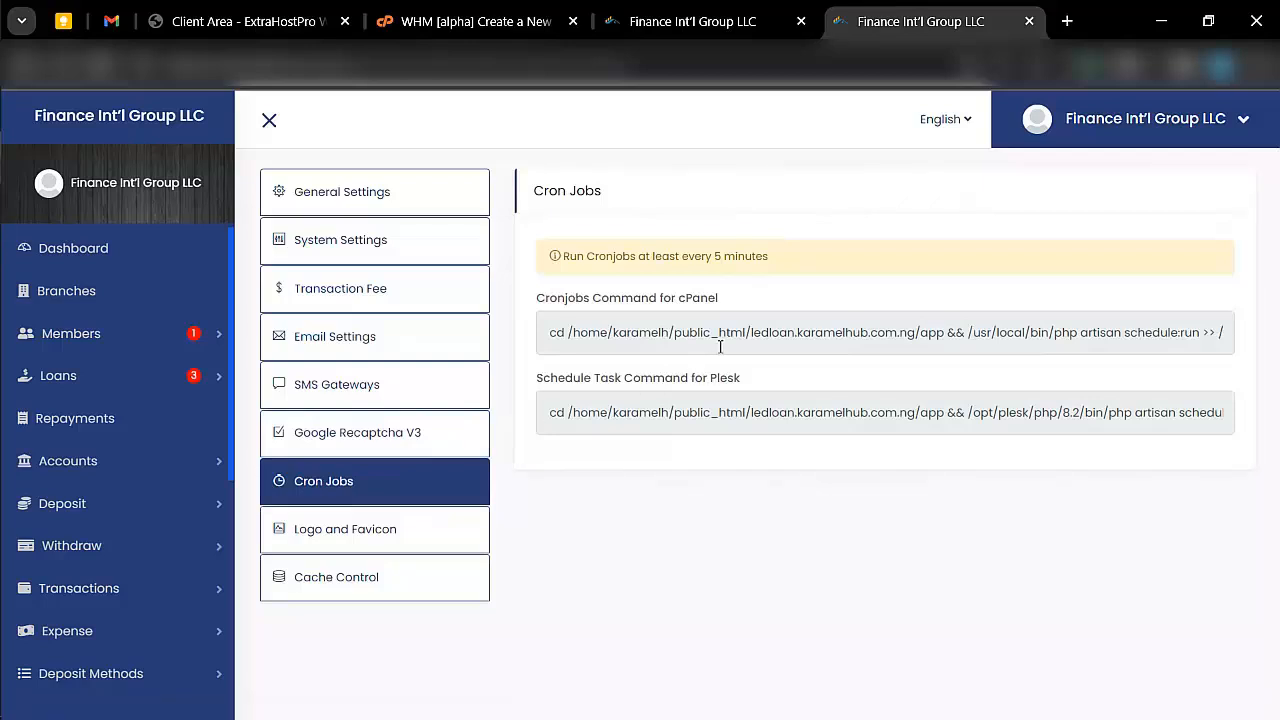
triple_click(720, 346)
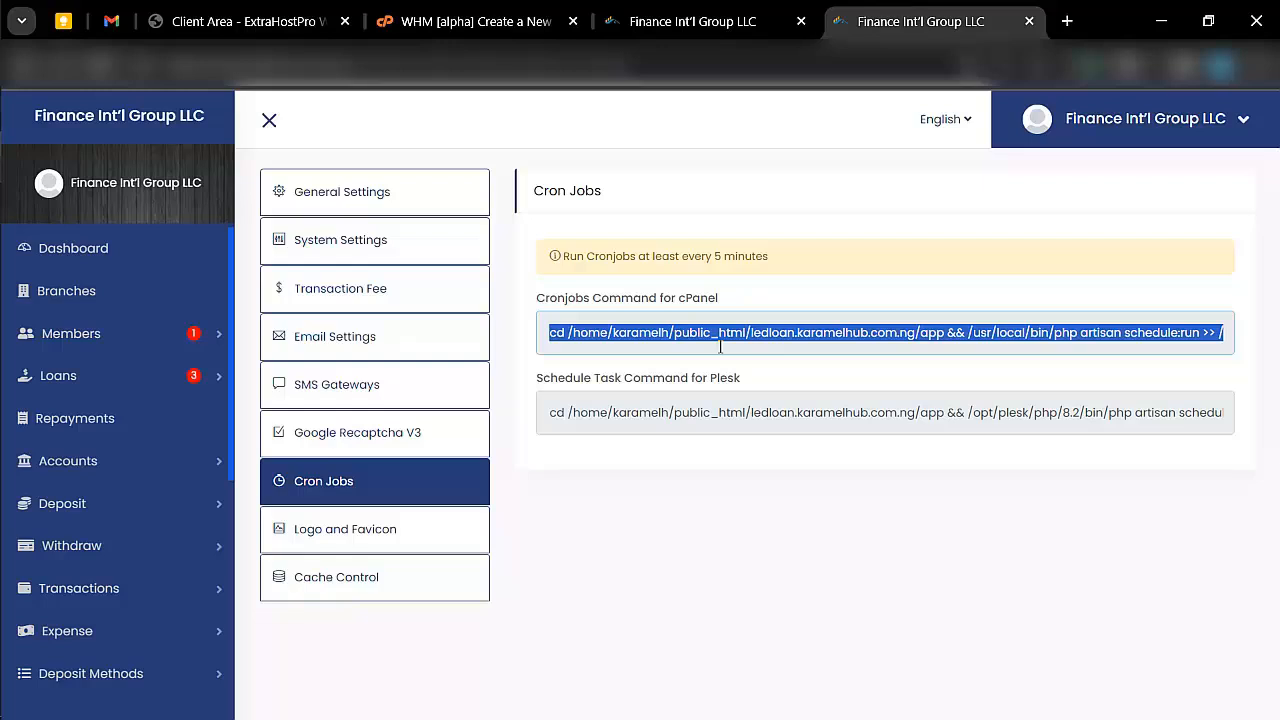
click(388, 521)
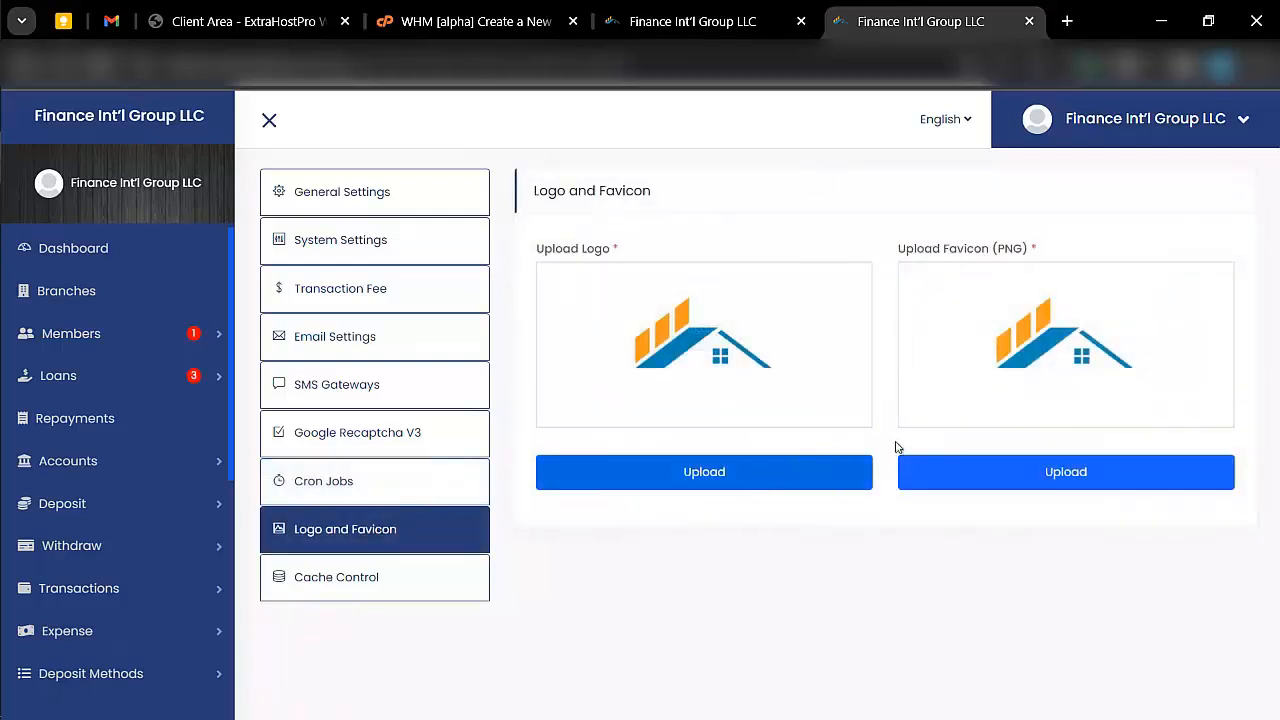
click(355, 587)
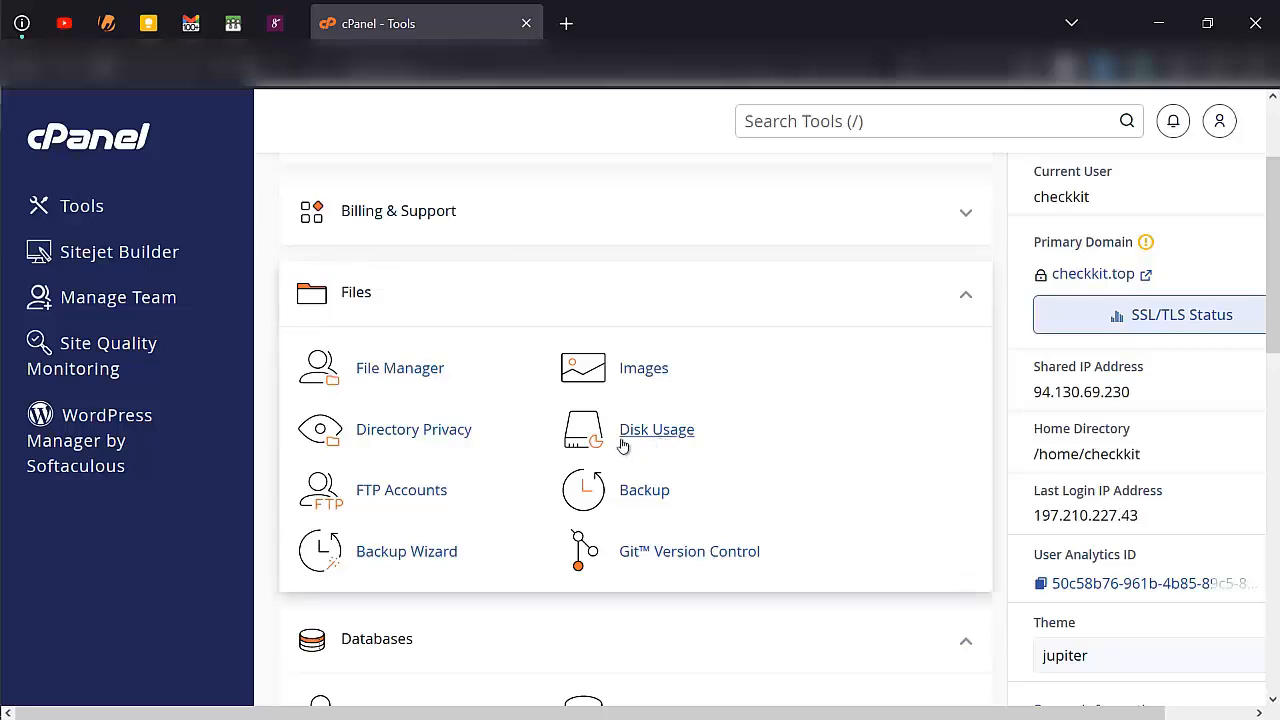
- In cPanel, open the File Manager and go to the public_html/logs folder
click(437, 370)
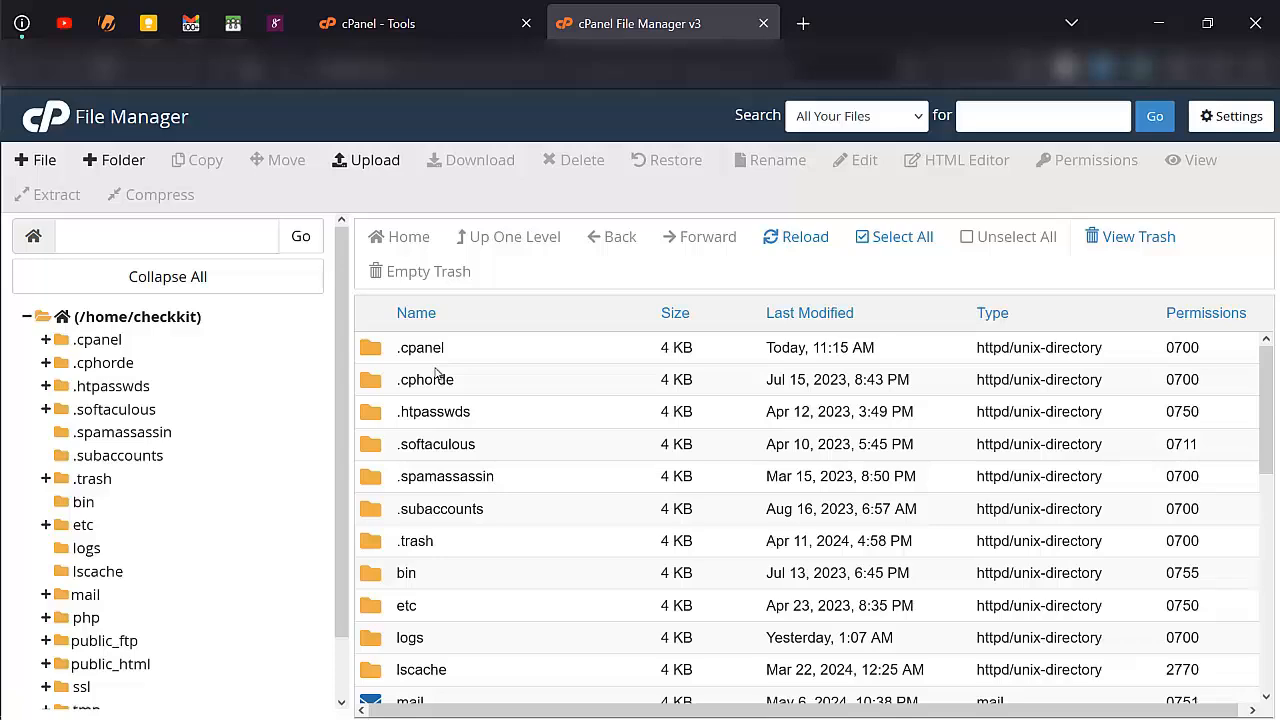
scroll(483, 558, down, 2)
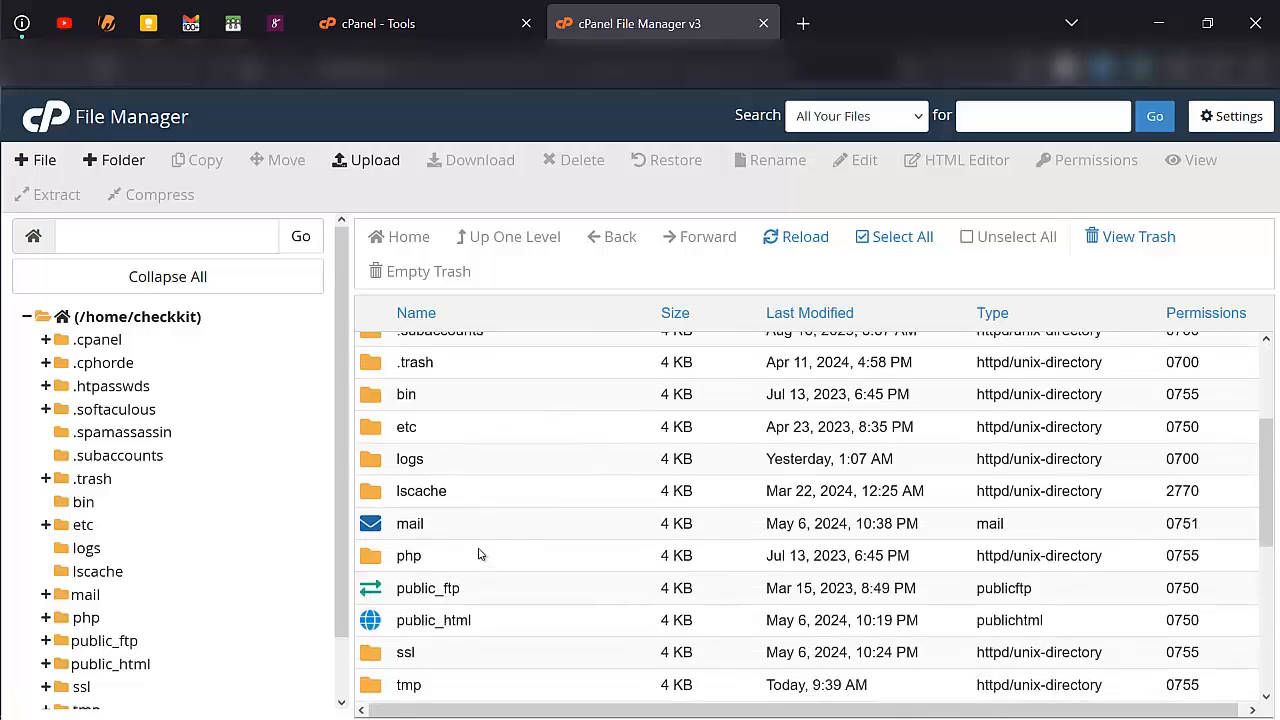
scroll(485, 590, down, 1)
double_click(497, 540)
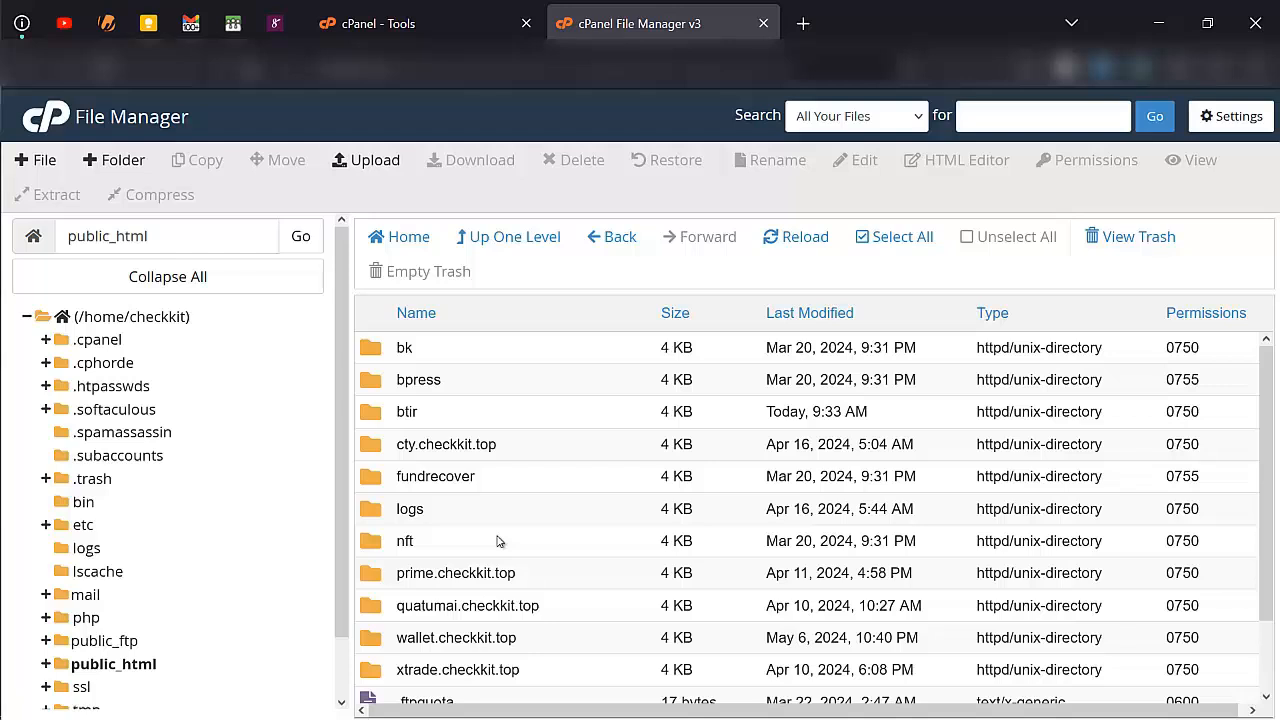
click(478, 520)
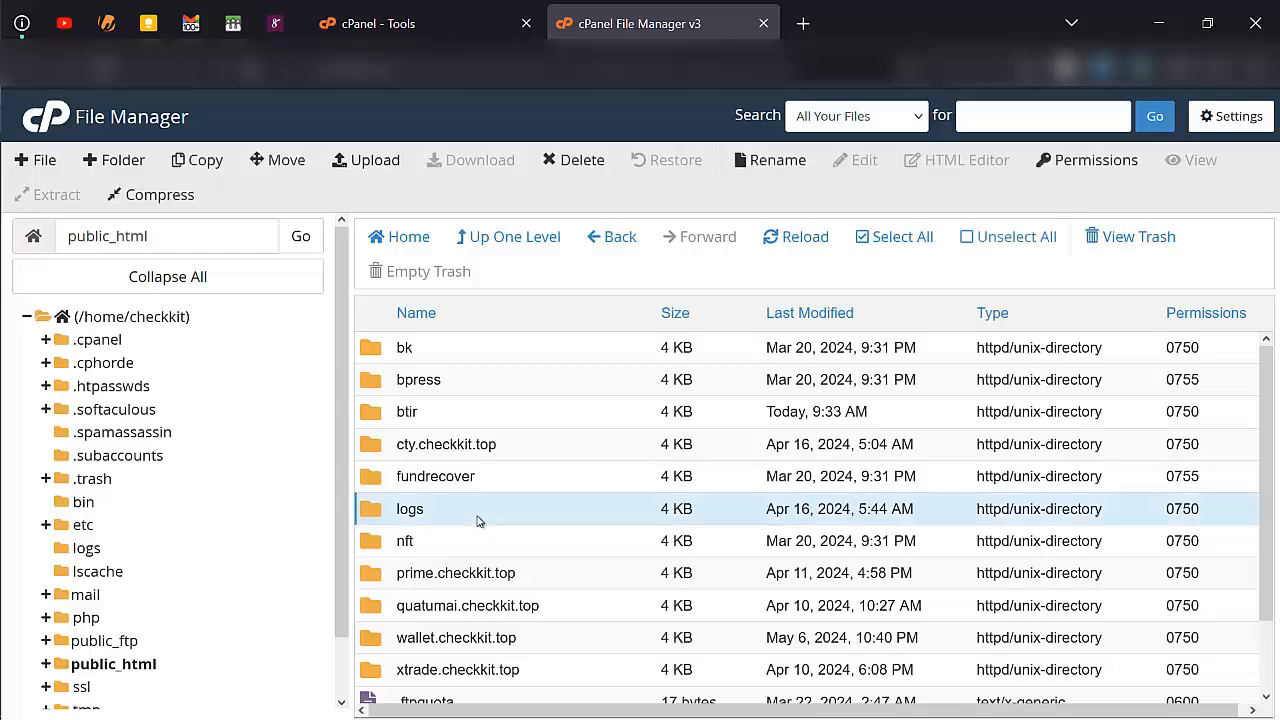
double_click(478, 520)
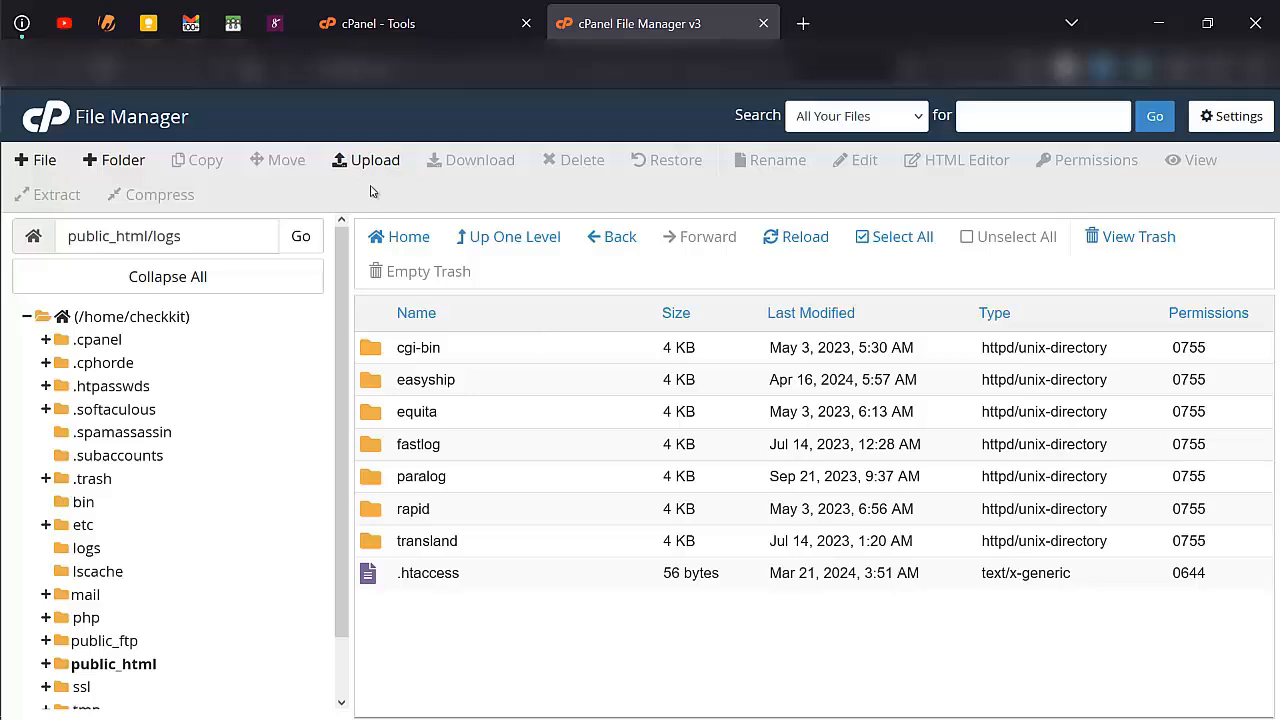
- Create a new folder named lenloan inside public_html/logs
click(140, 165)
text(lend)
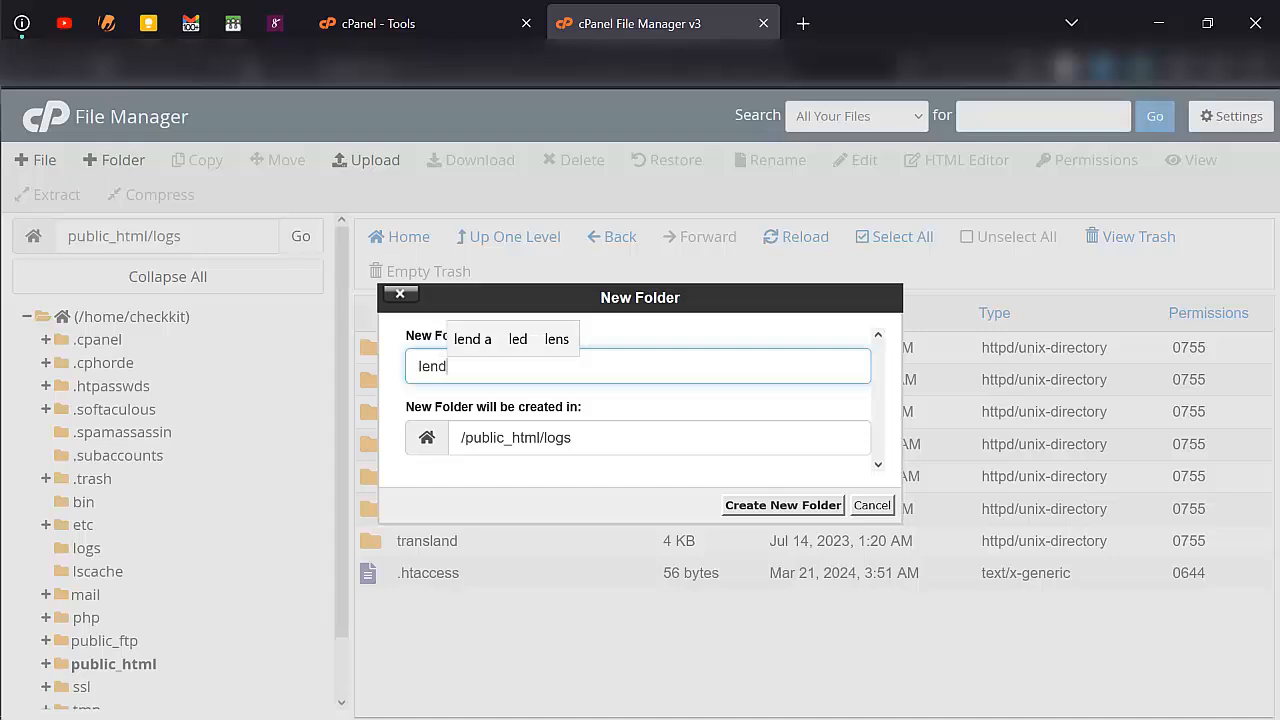
key(BackSpace)
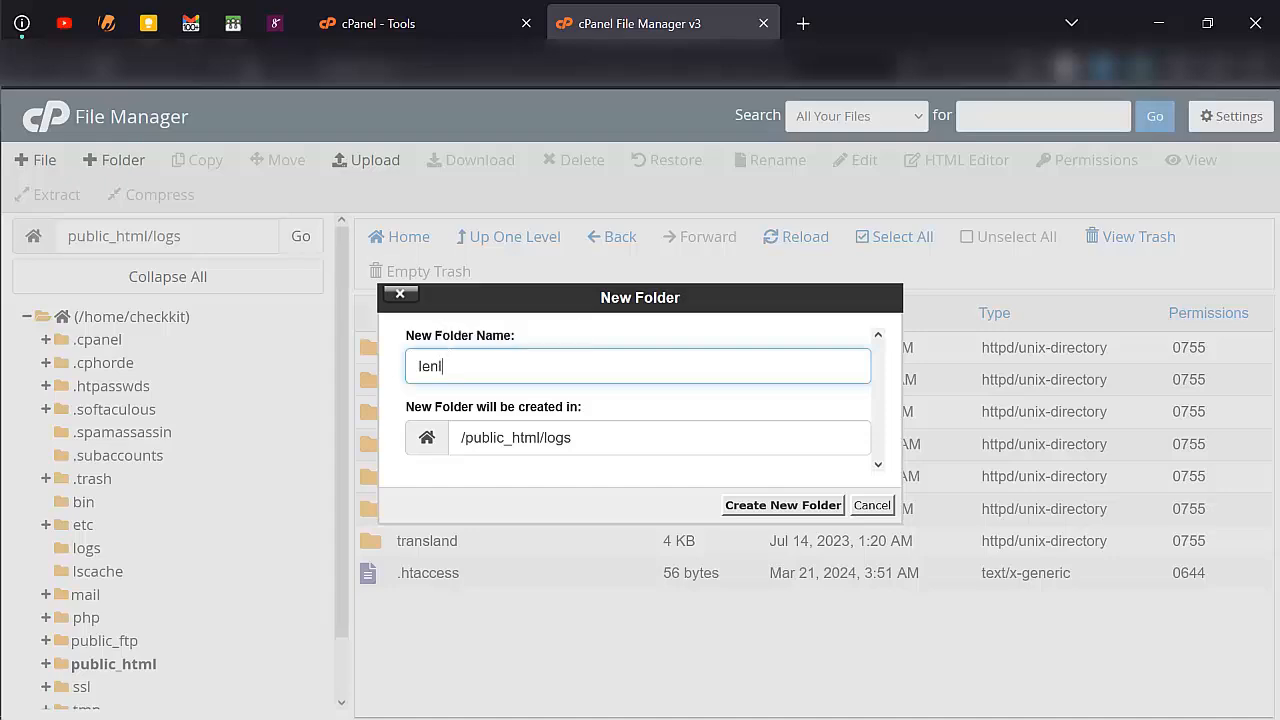
text(loan)
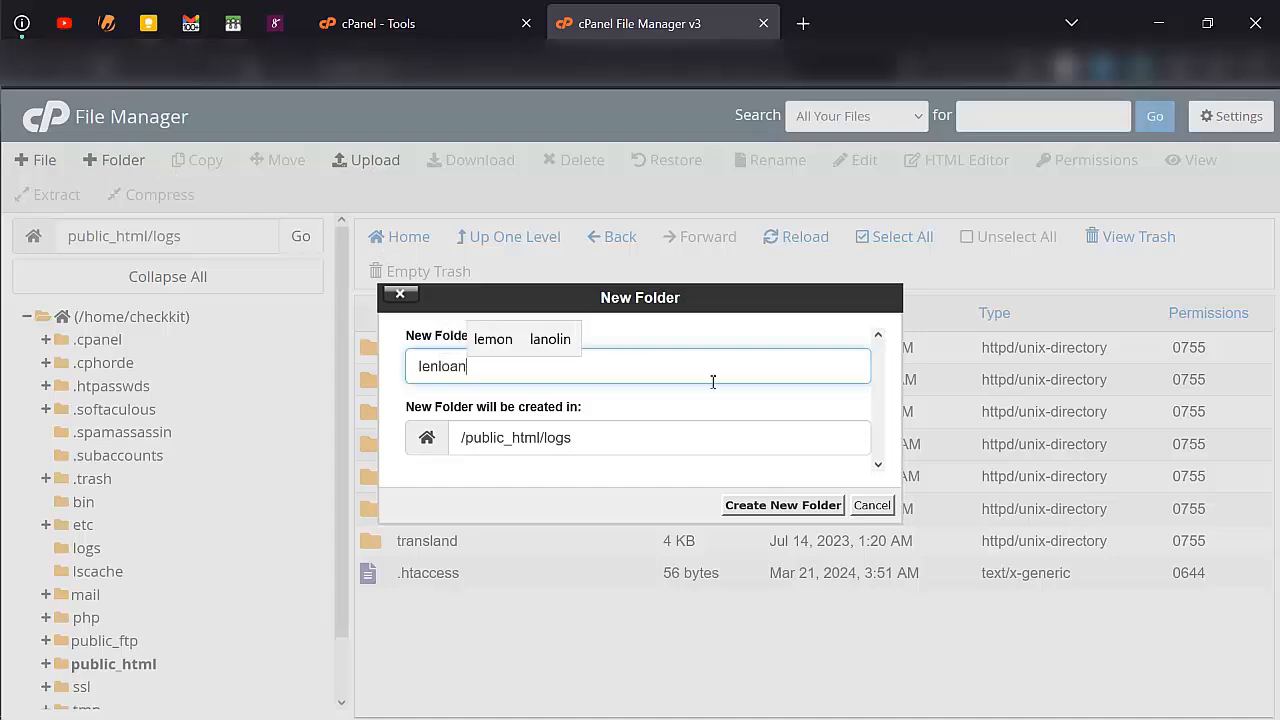
click(745, 505)
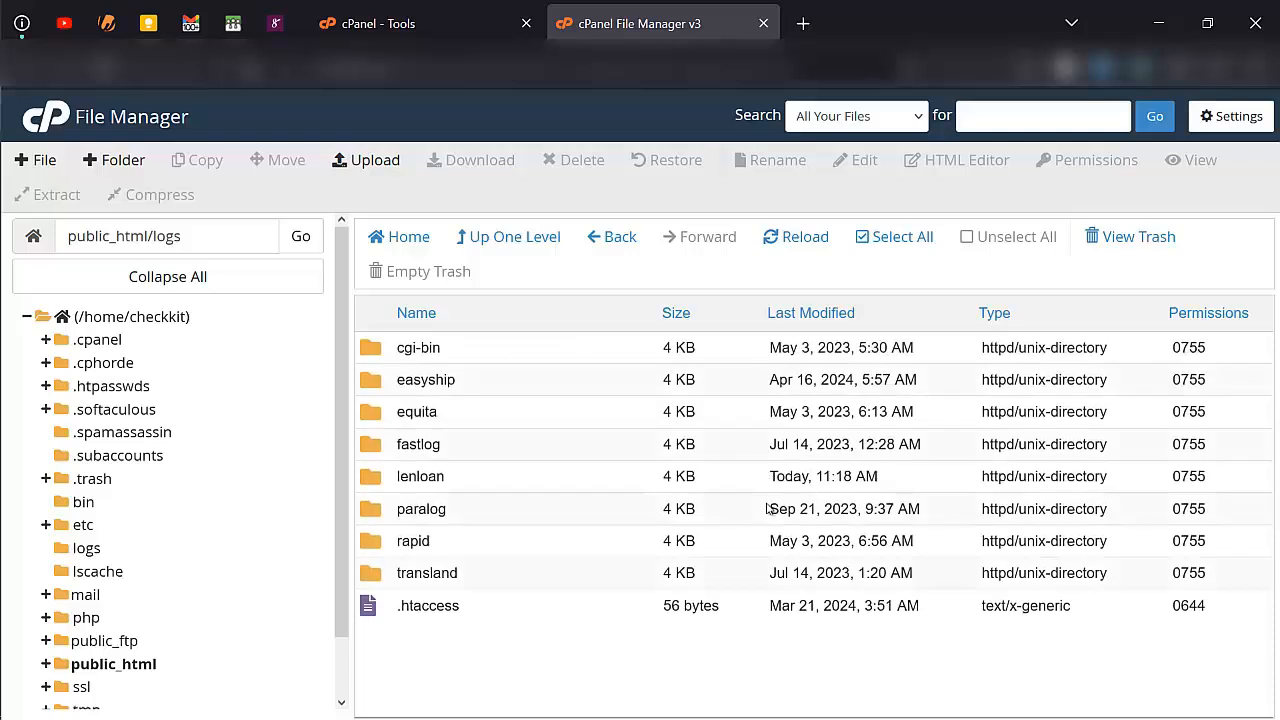
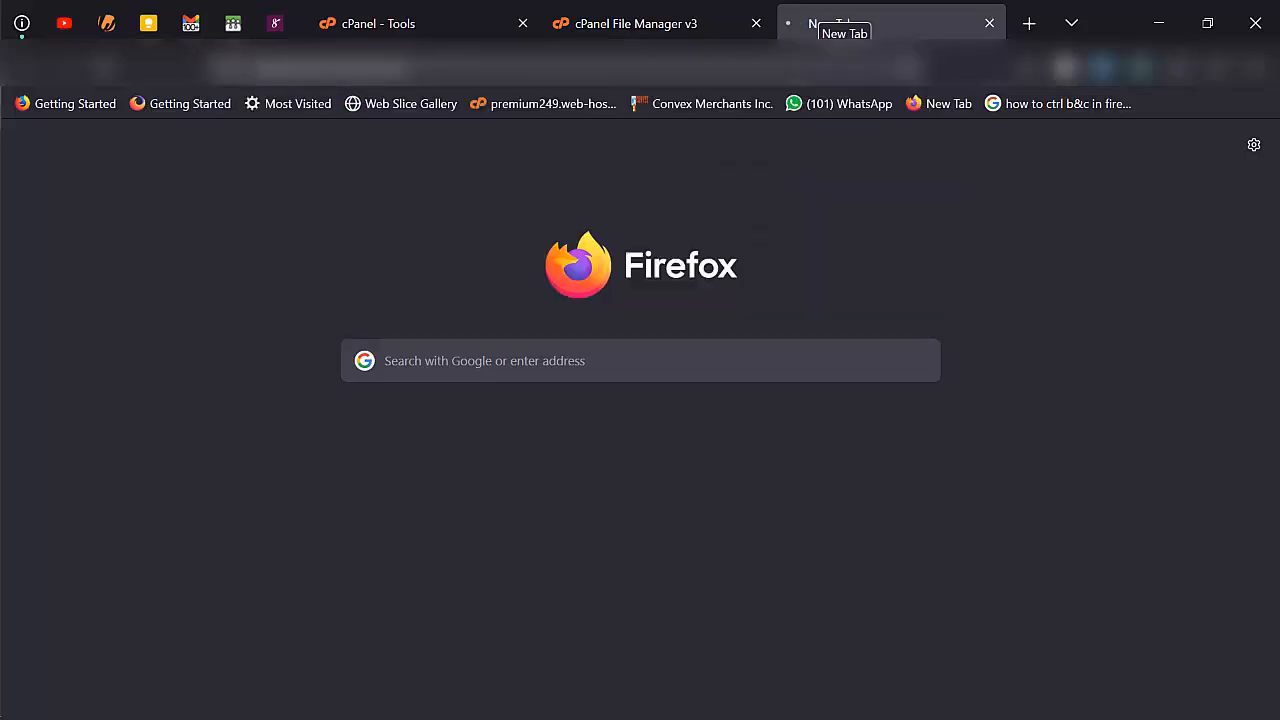
- Check the index page of the lenloan folder in the browser and return to the File Manager
click(673, 8)
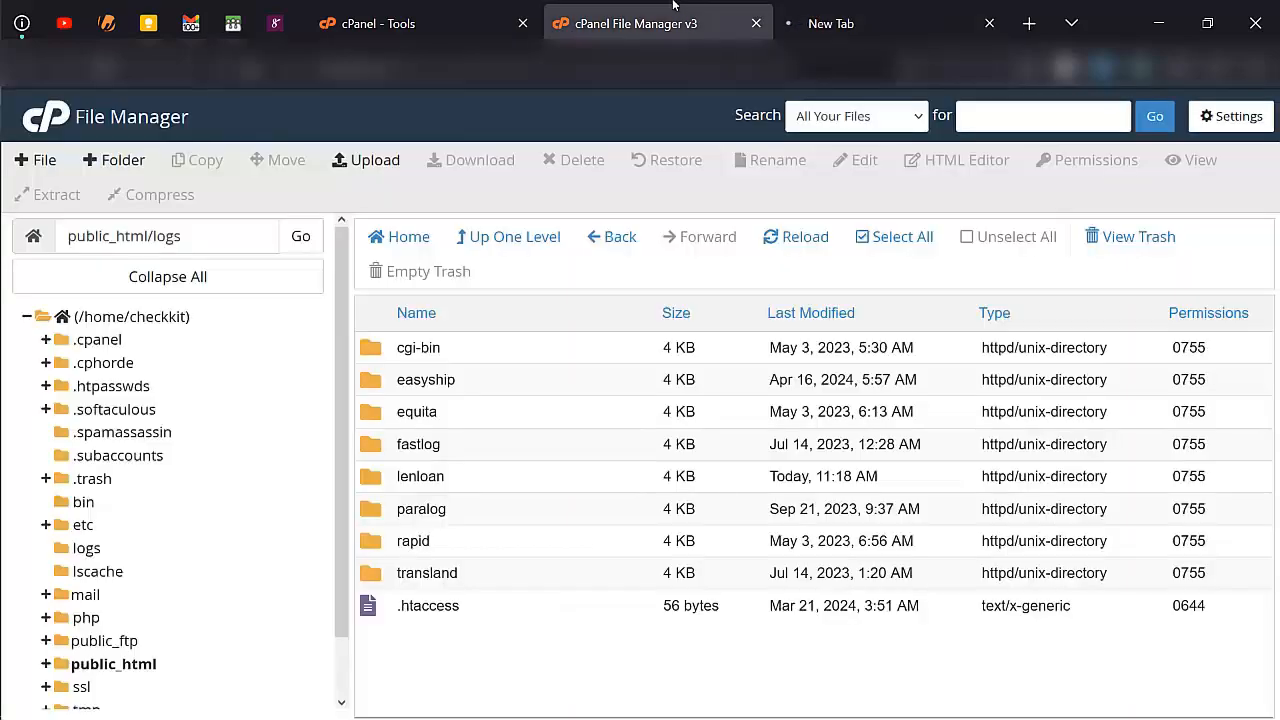
key(ctrl+Tab)
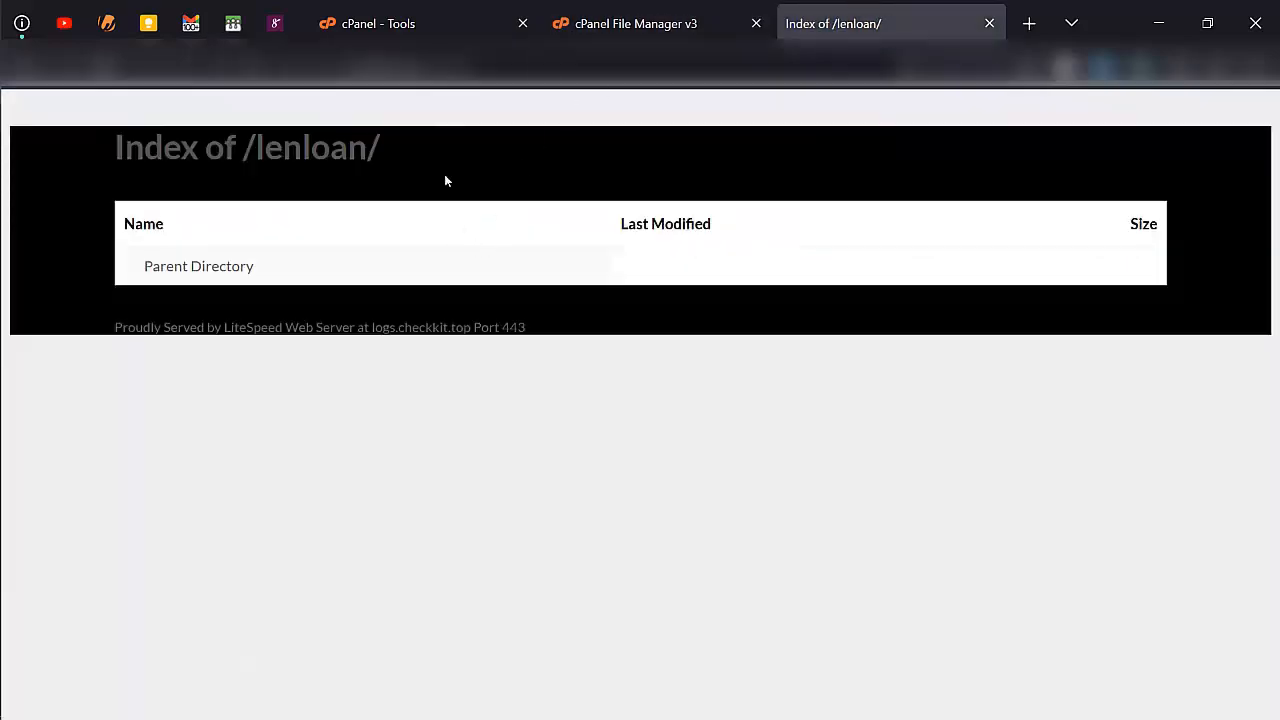
key(ctrl+shift+Tab)
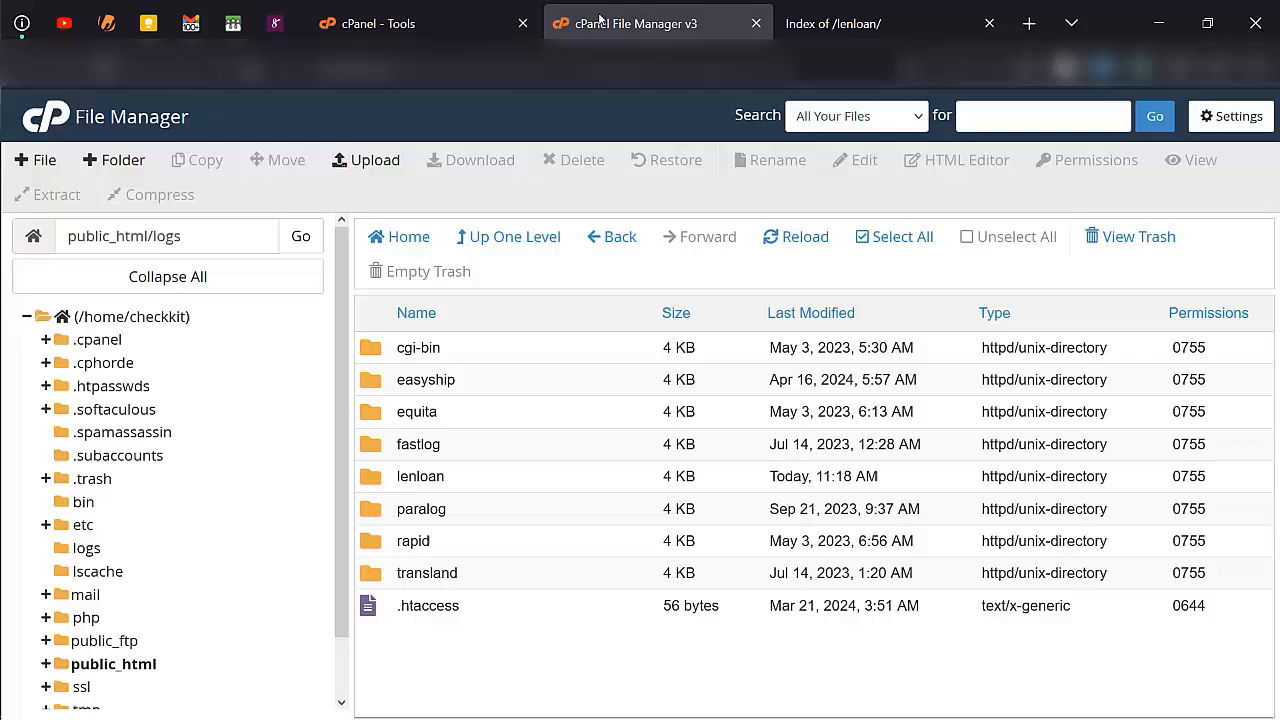
- Upload ledloan.zip into the public_html/logs/lenloan folder
double_click(500, 479)
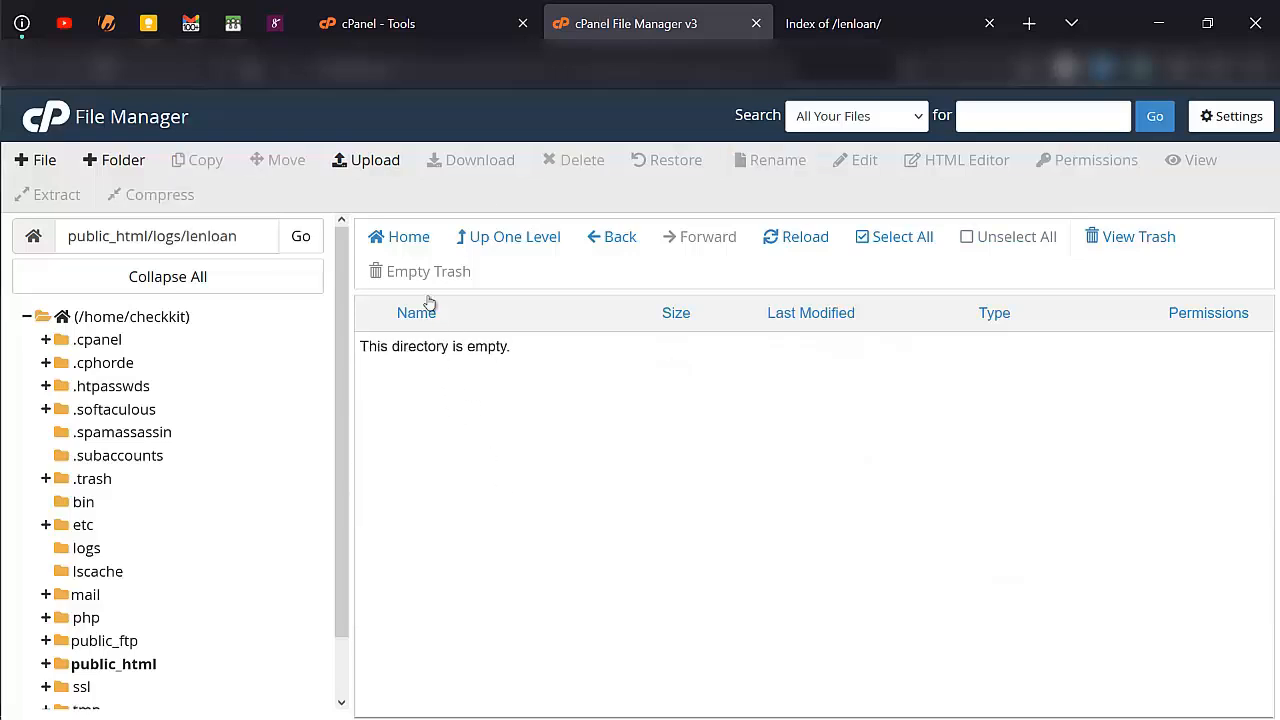
click(372, 162)
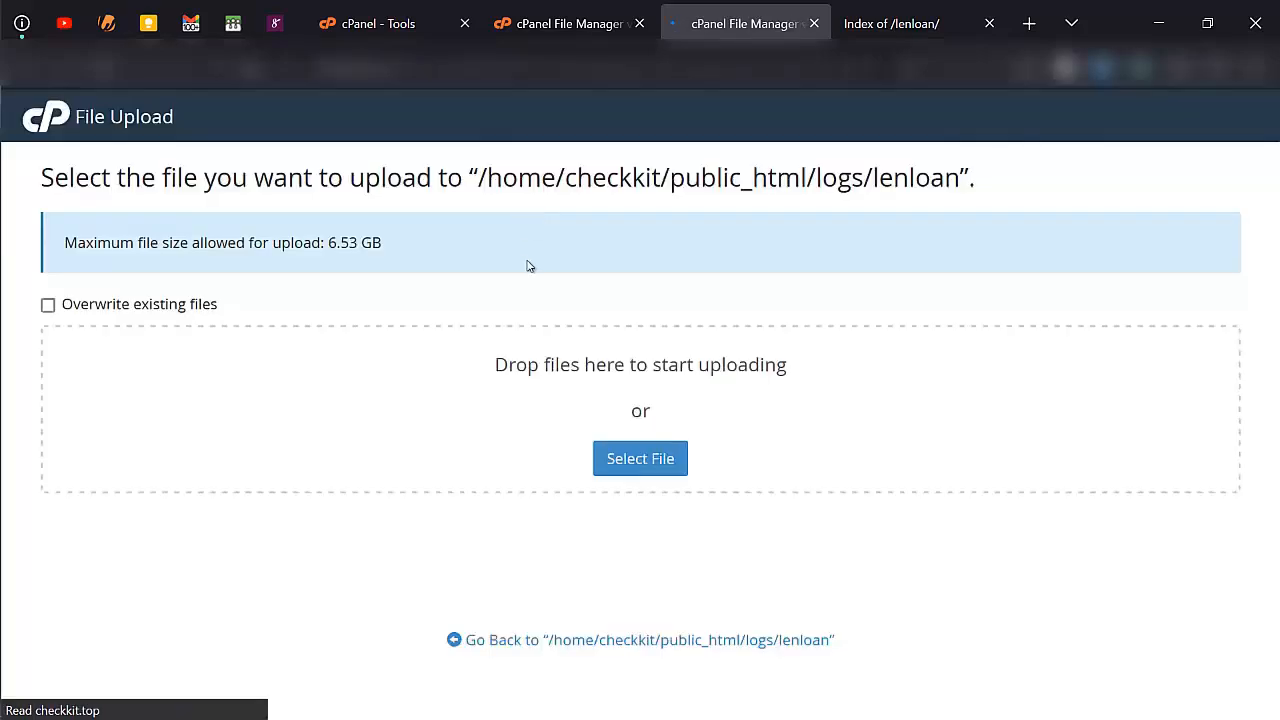
click(633, 473)
double_click(343, 293)
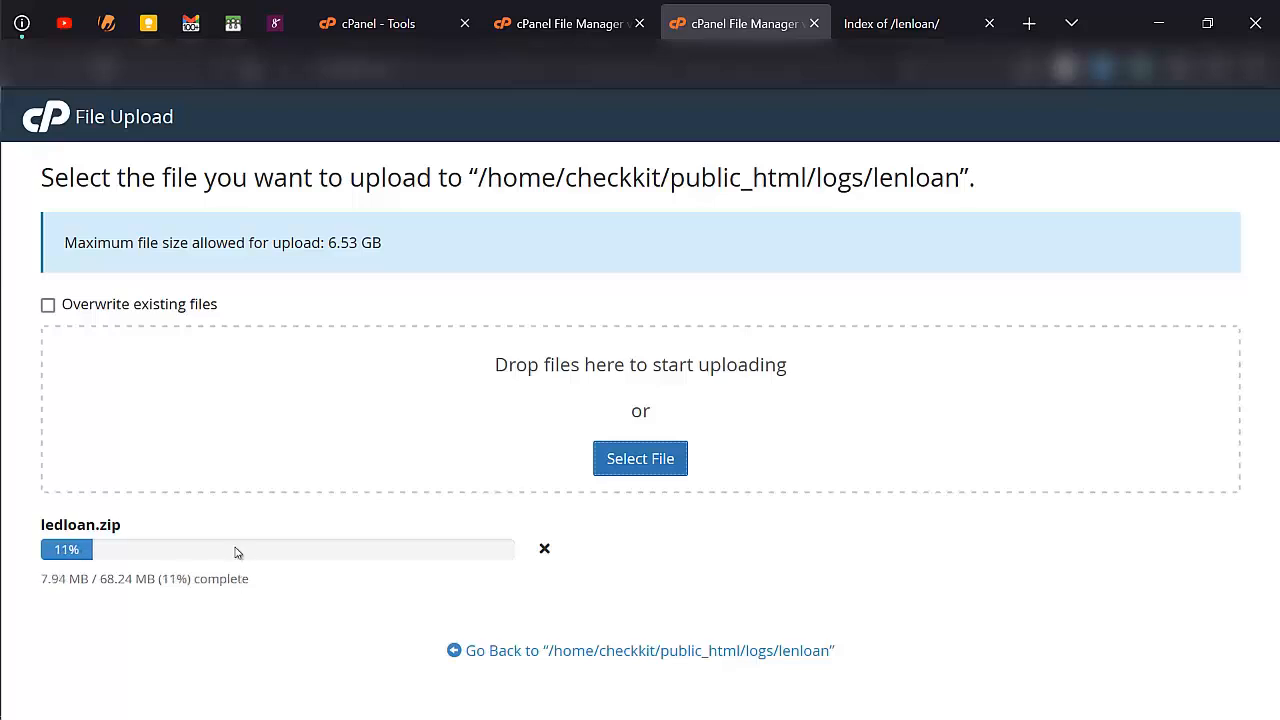
- Search the cPanel tools for "db" and open the MySQL Database Wizard
click(414, 10)
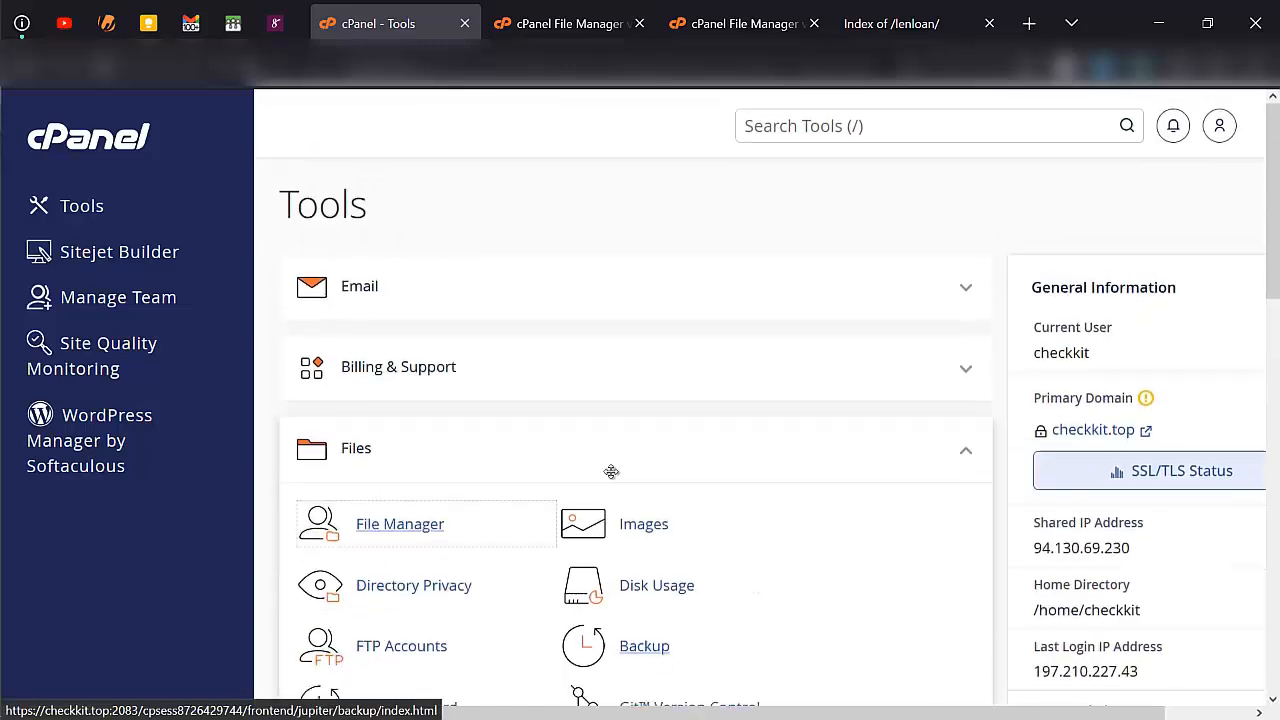
click(775, 123)
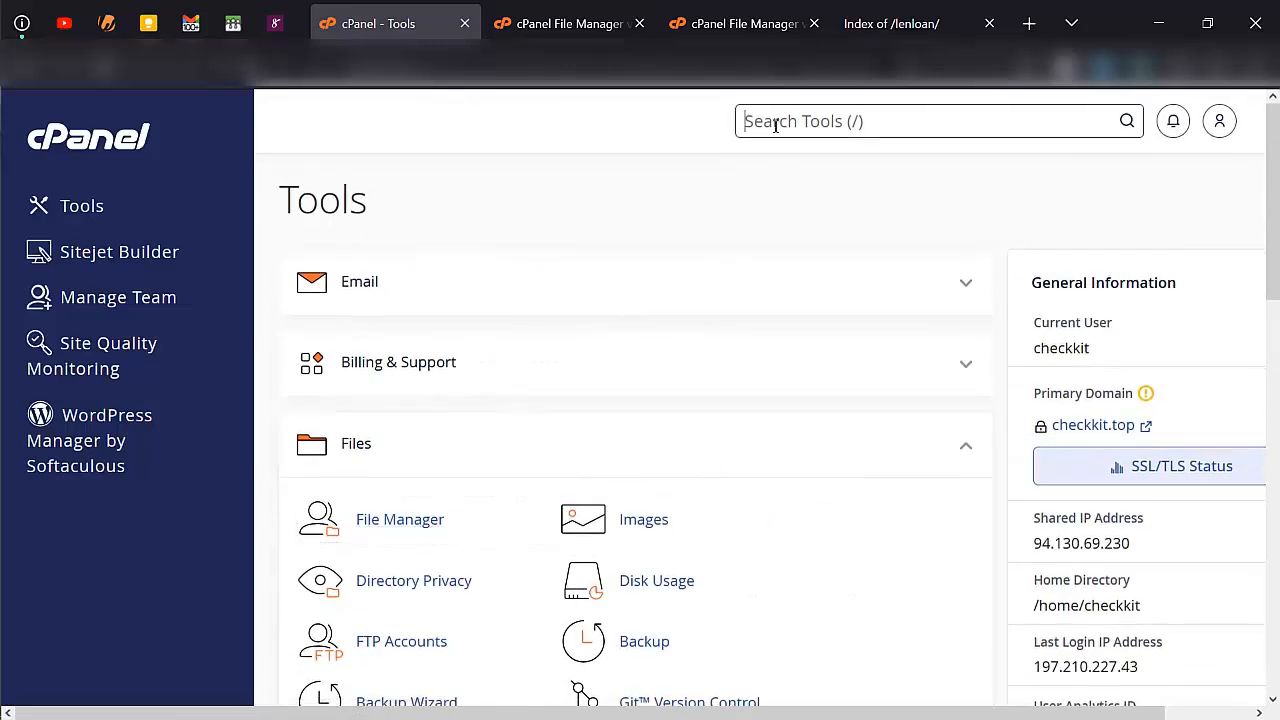
text(db)
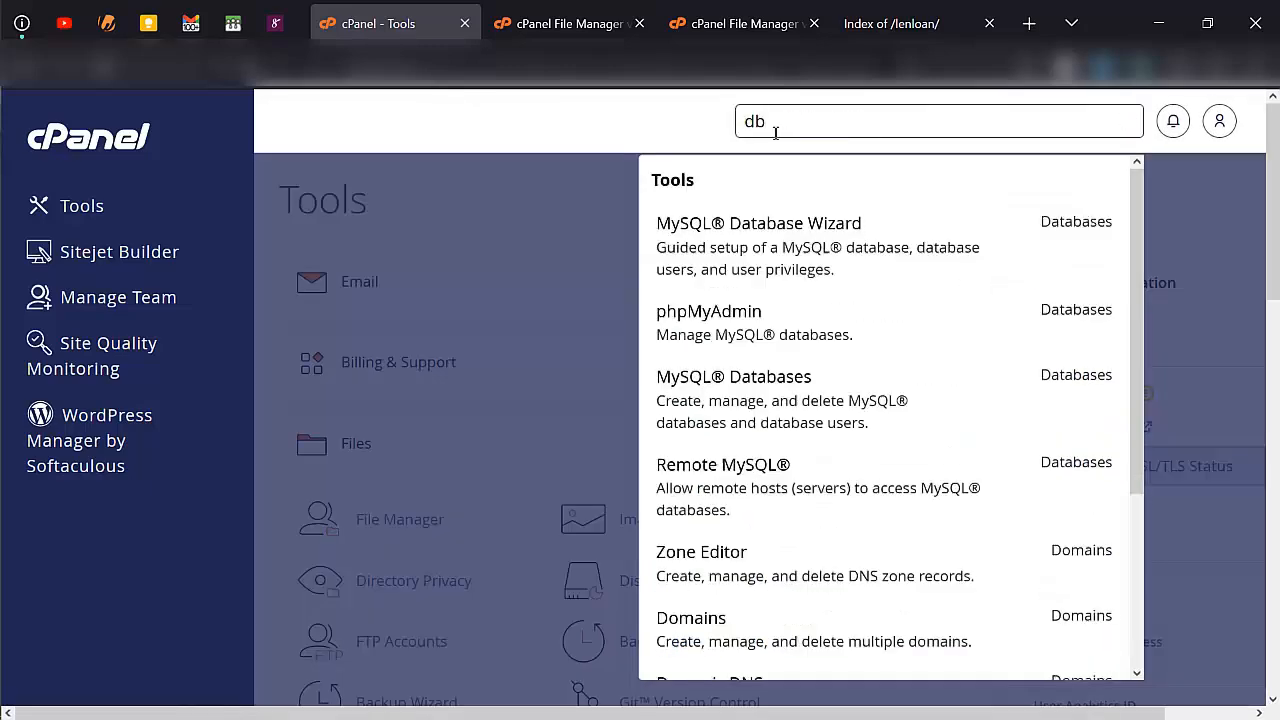
click(760, 235)
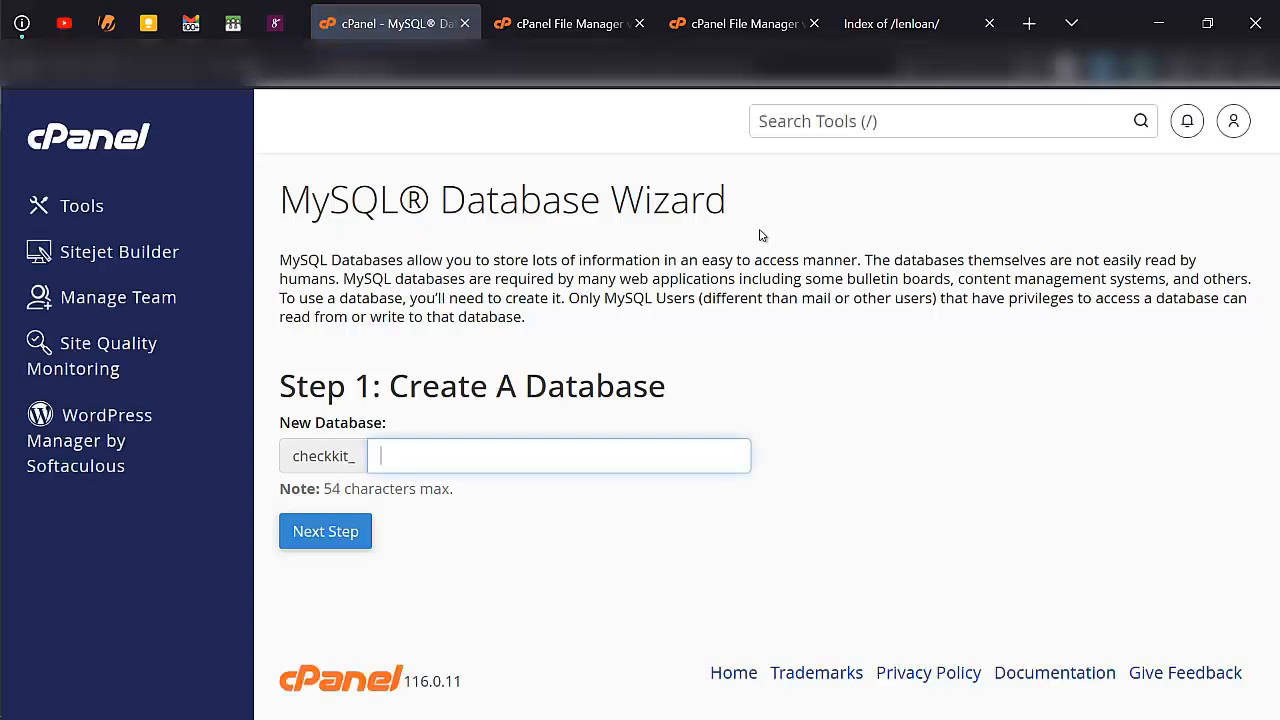
- Create a new MySQL database named lenloandb after the checkkit_ prefix
click(632, 451)
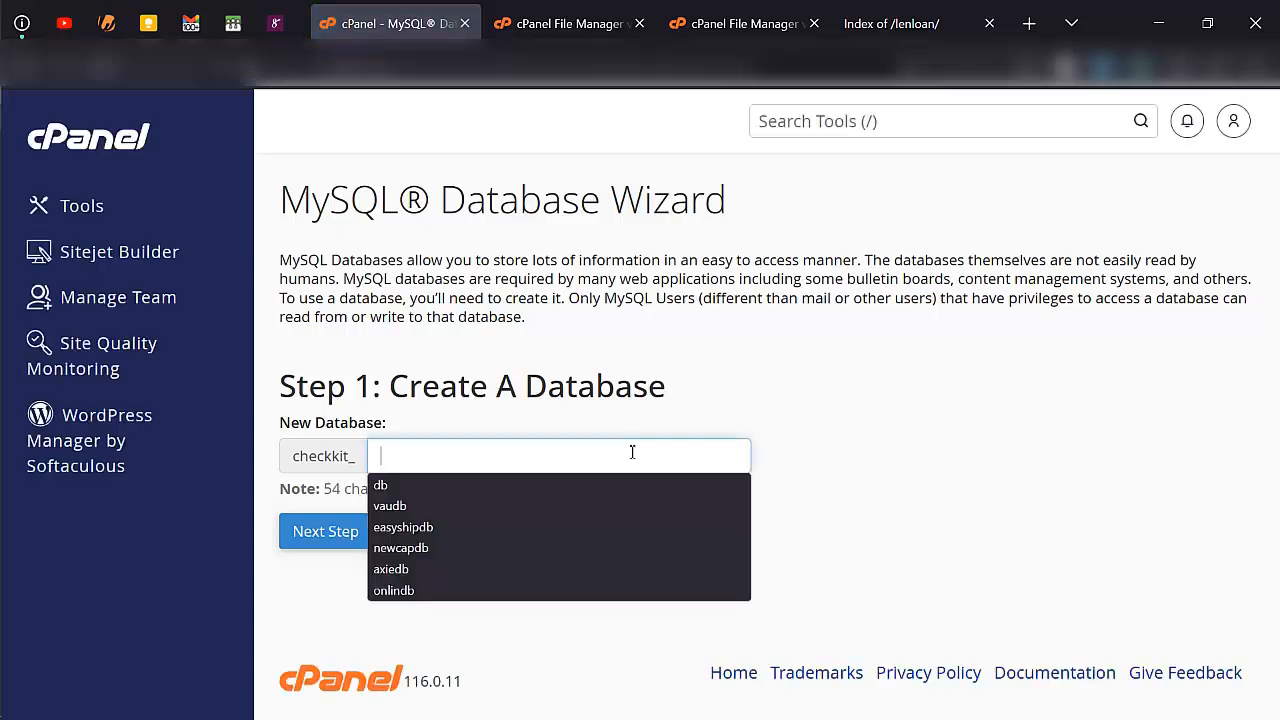
text(ledl)
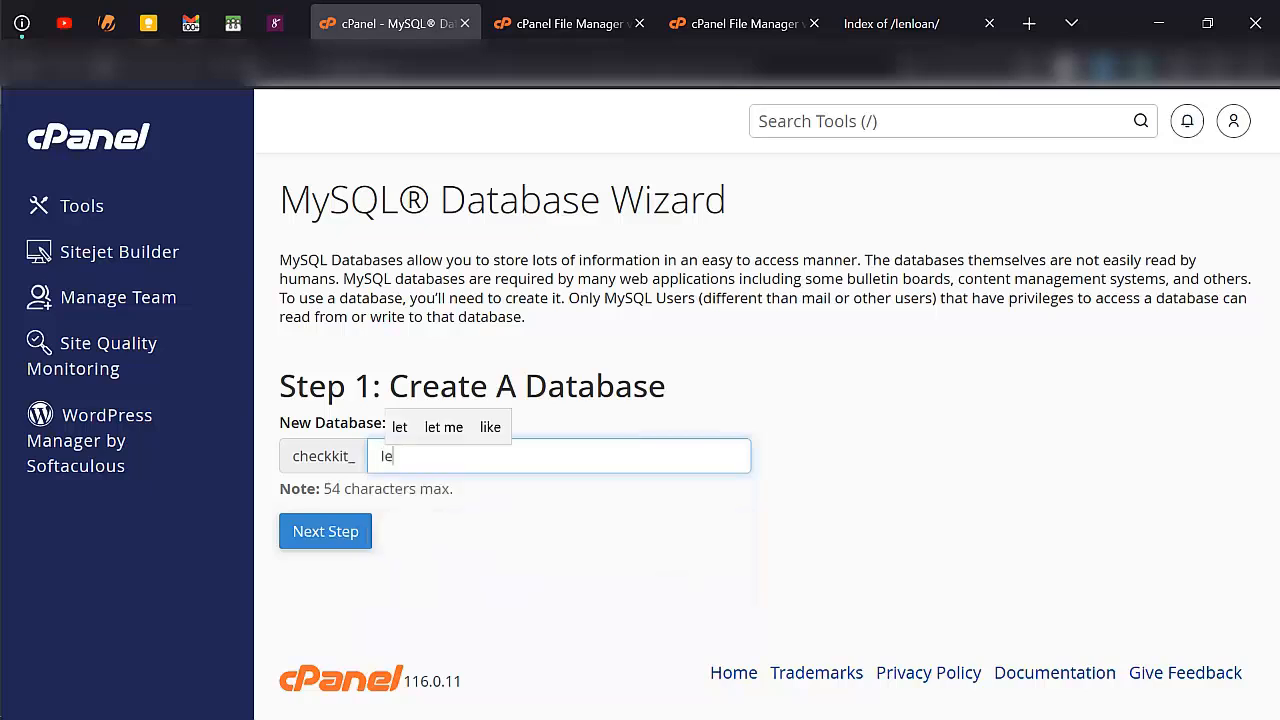
key(BackSpace)
key(BackSpace)
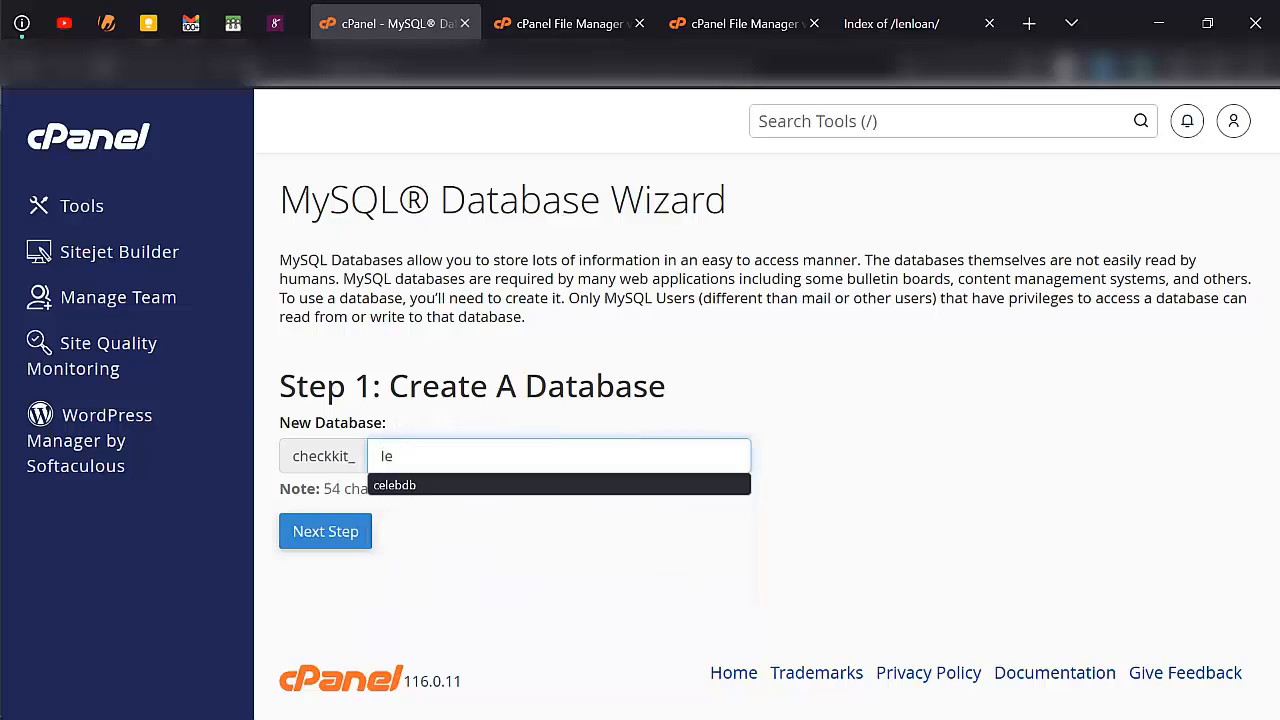
text(nloan)
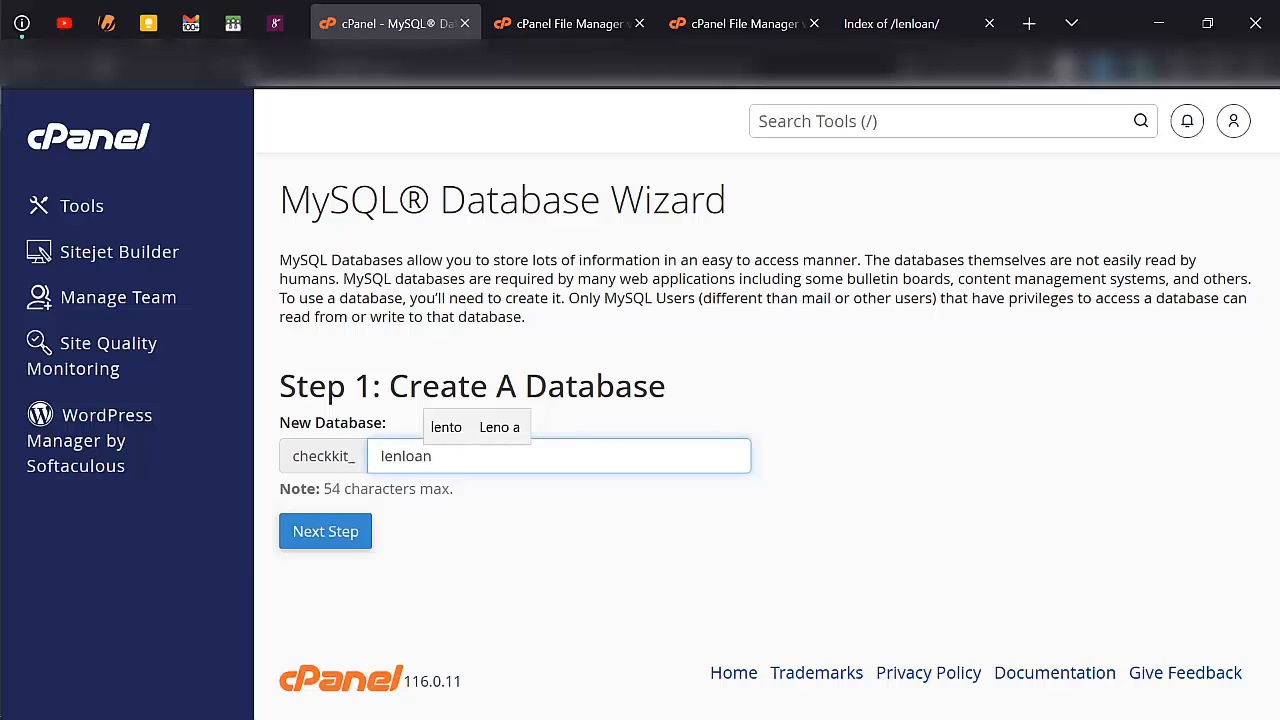
text(db)
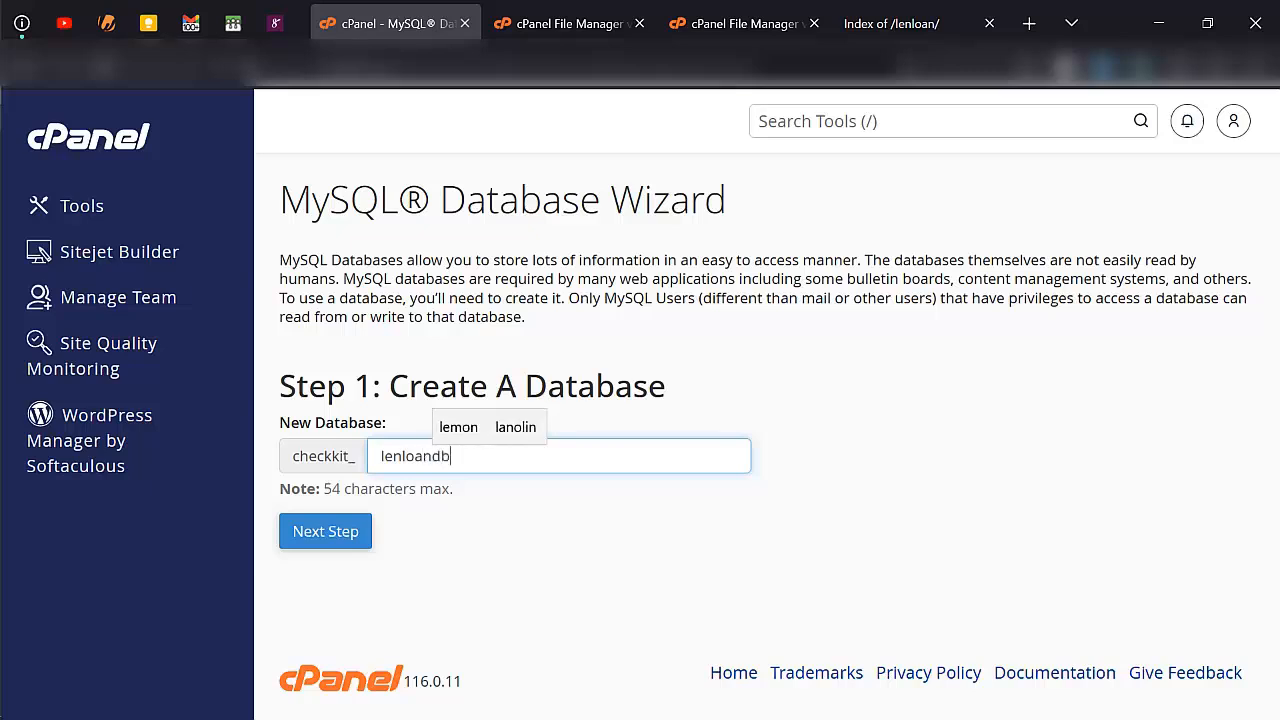
click(347, 533)
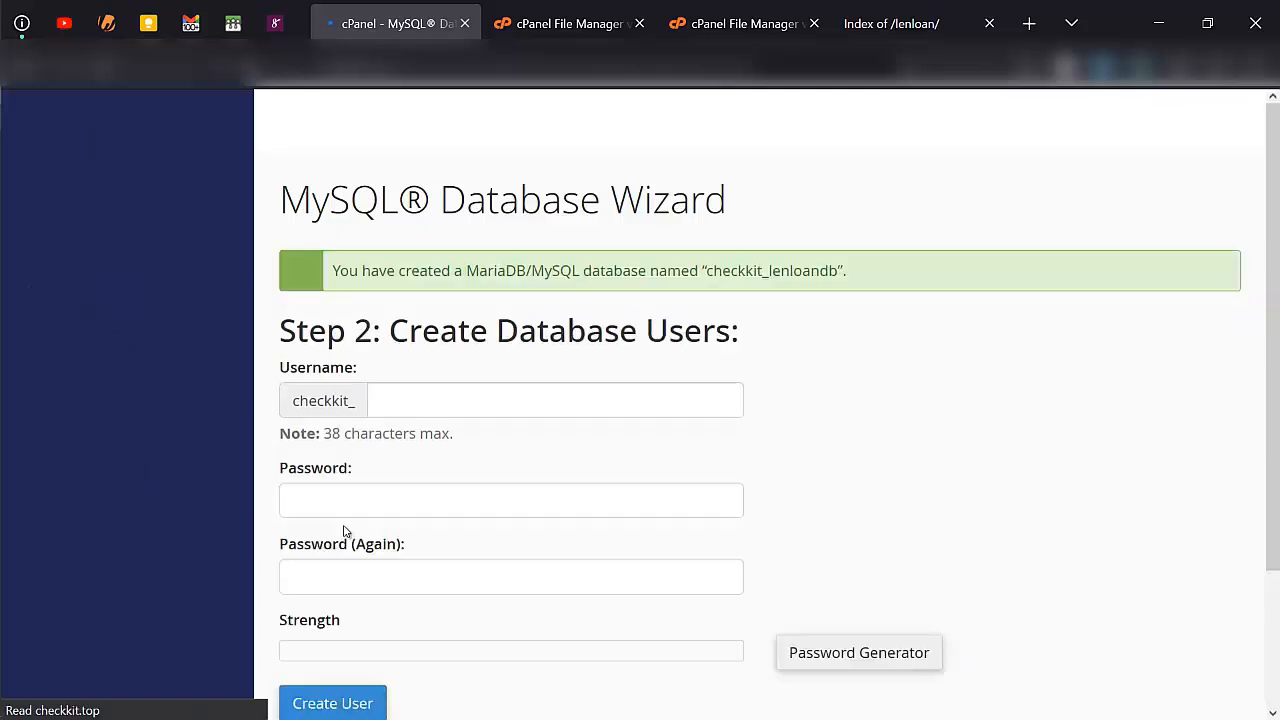
- Enter lenloanuser as the database username, then generate a password, copy it and apply it to the password fields
text(lenl)
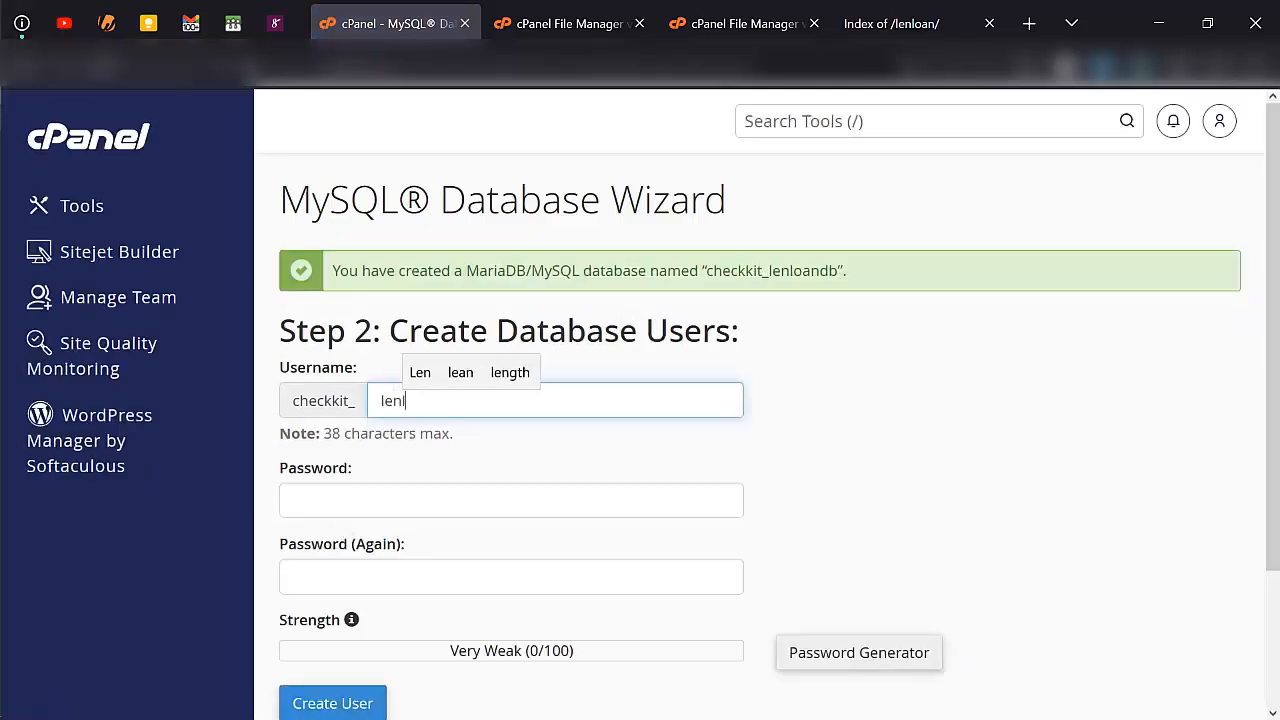
text(oanuser)
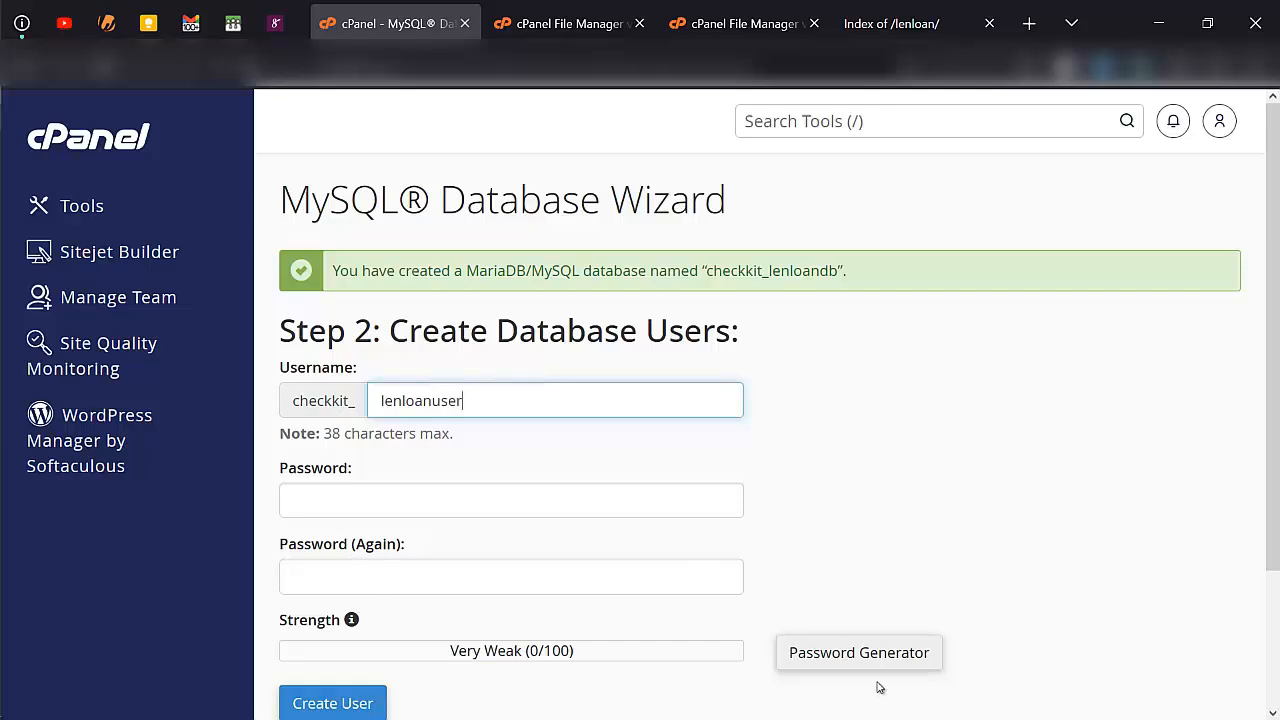
click(685, 495)
click(897, 645)
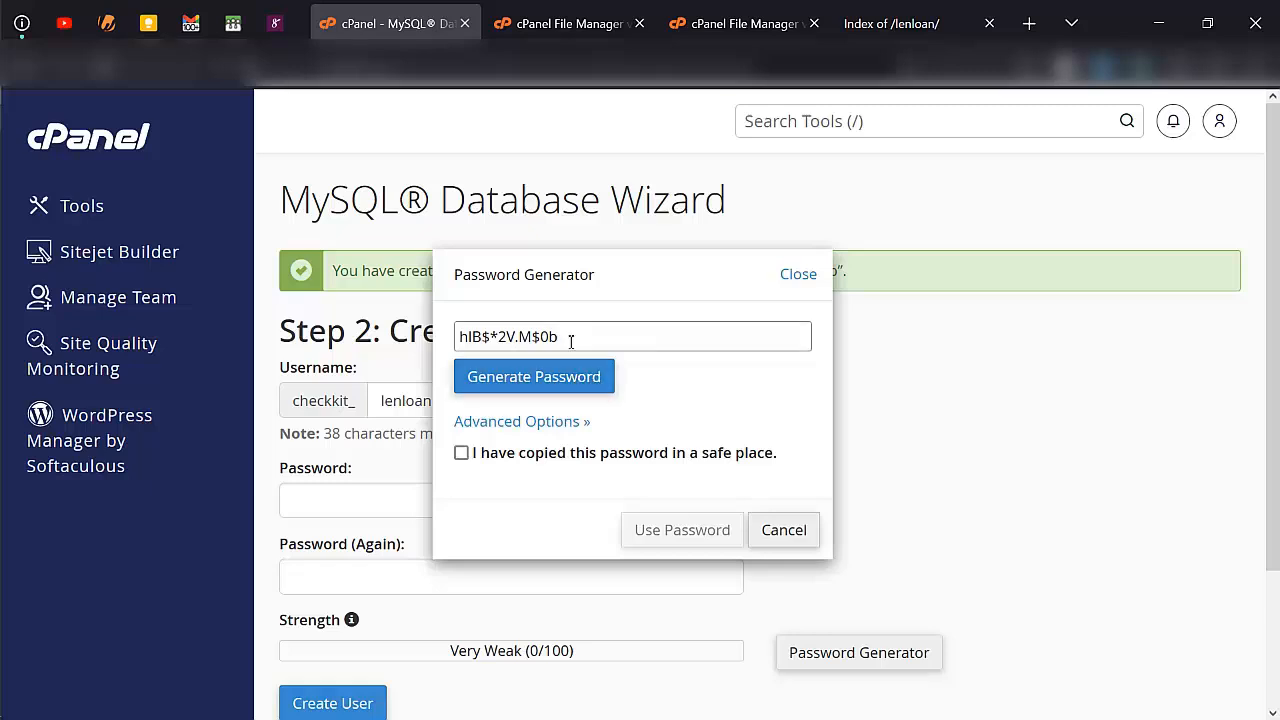
triple_click(571, 342)
key(ctrl+c)
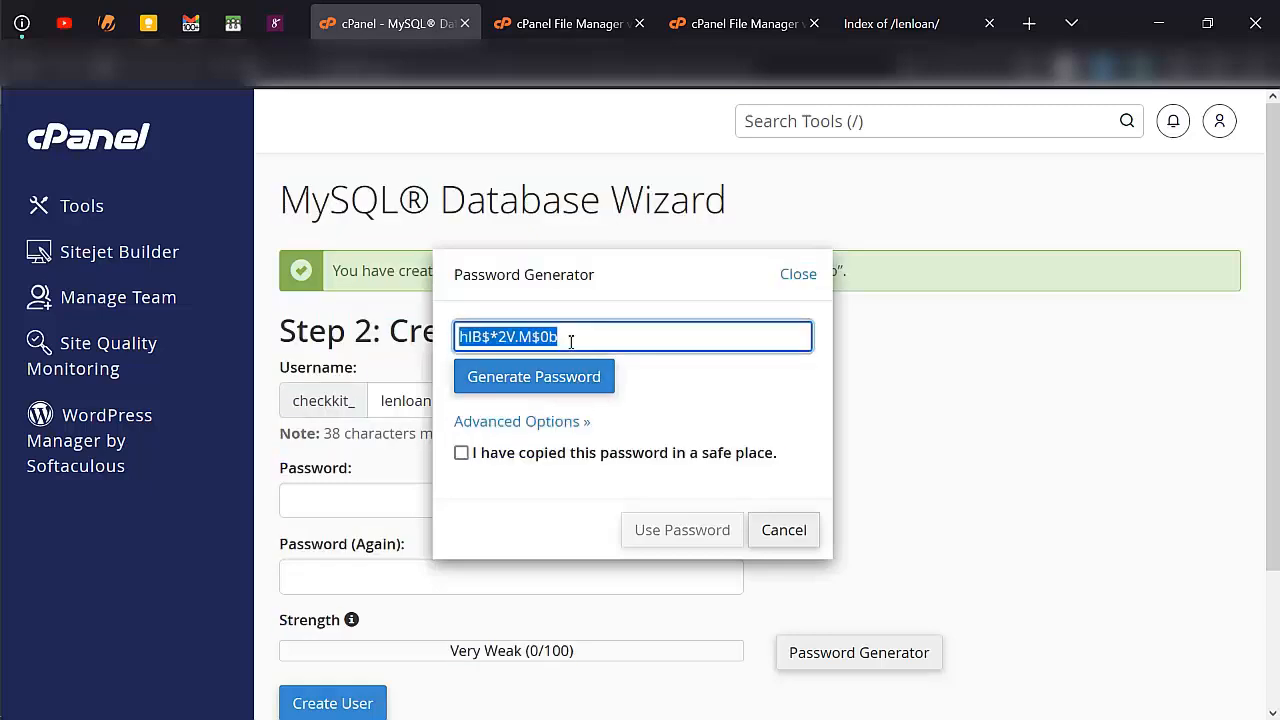
click(580, 455)
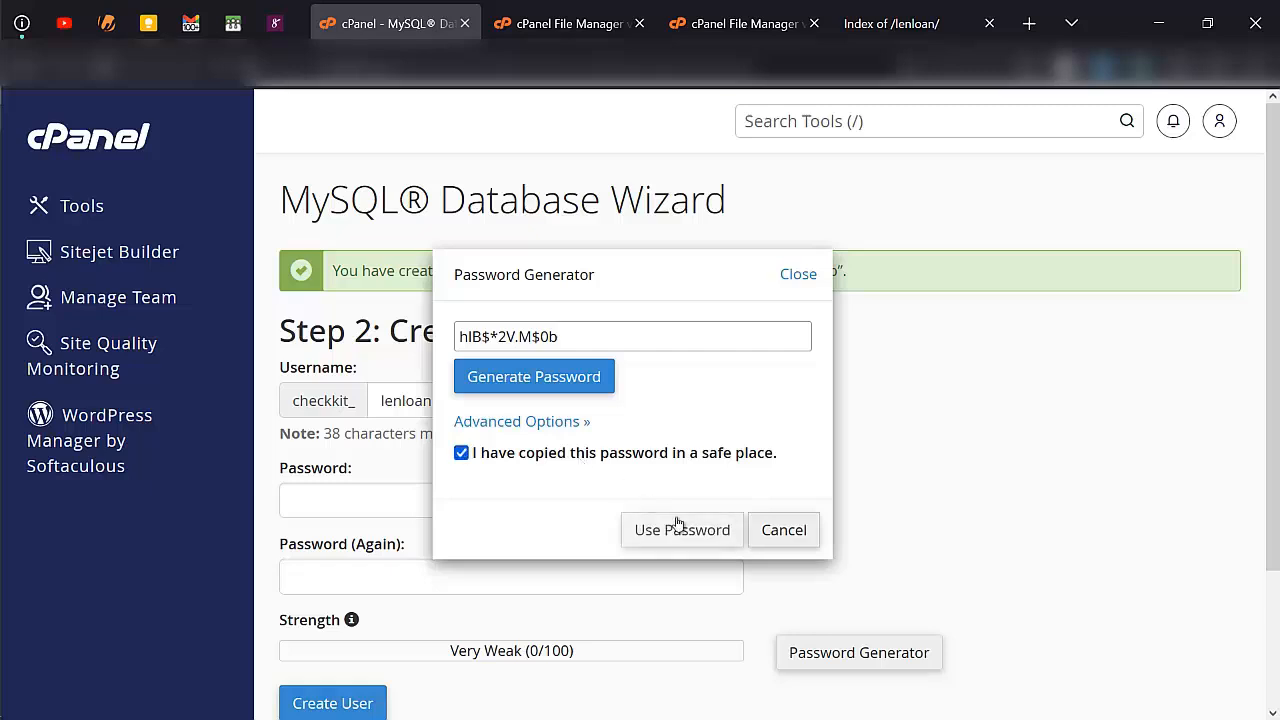
click(703, 538)
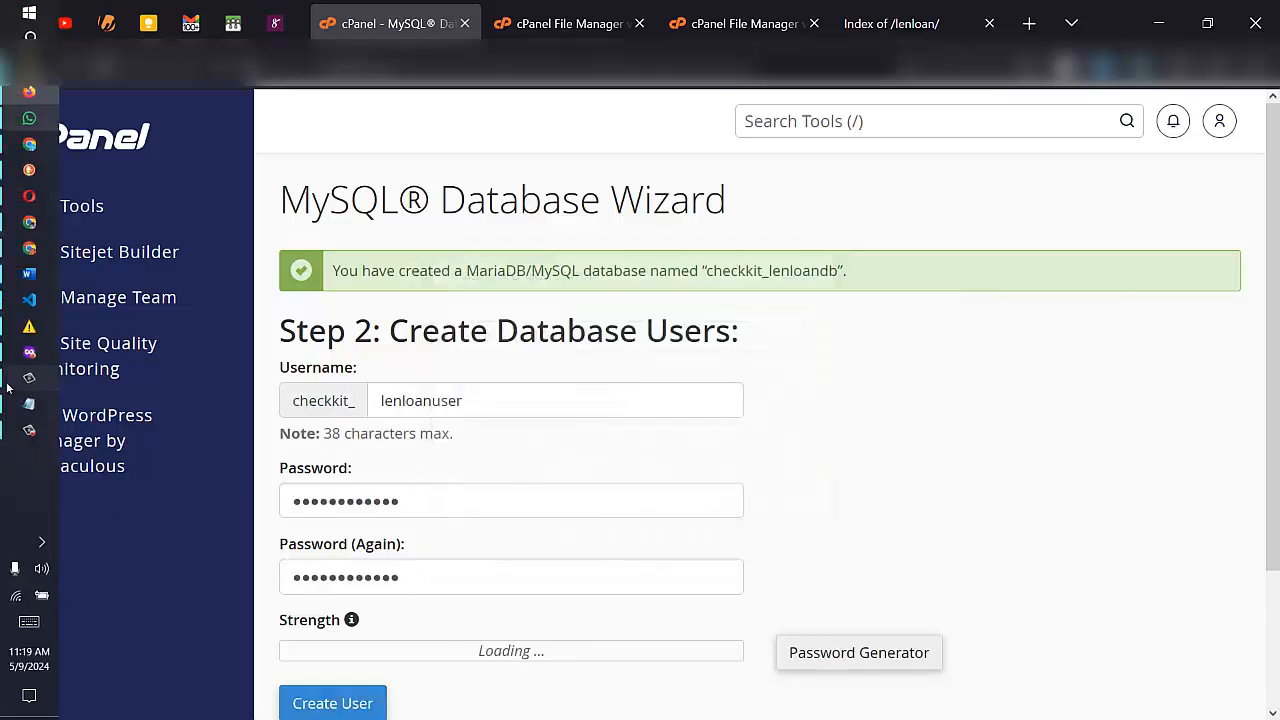
- Replace the old notes in Notepad with the copied database password, then create the database user in cPanel
click(25, 403)
key(ctrl+End)
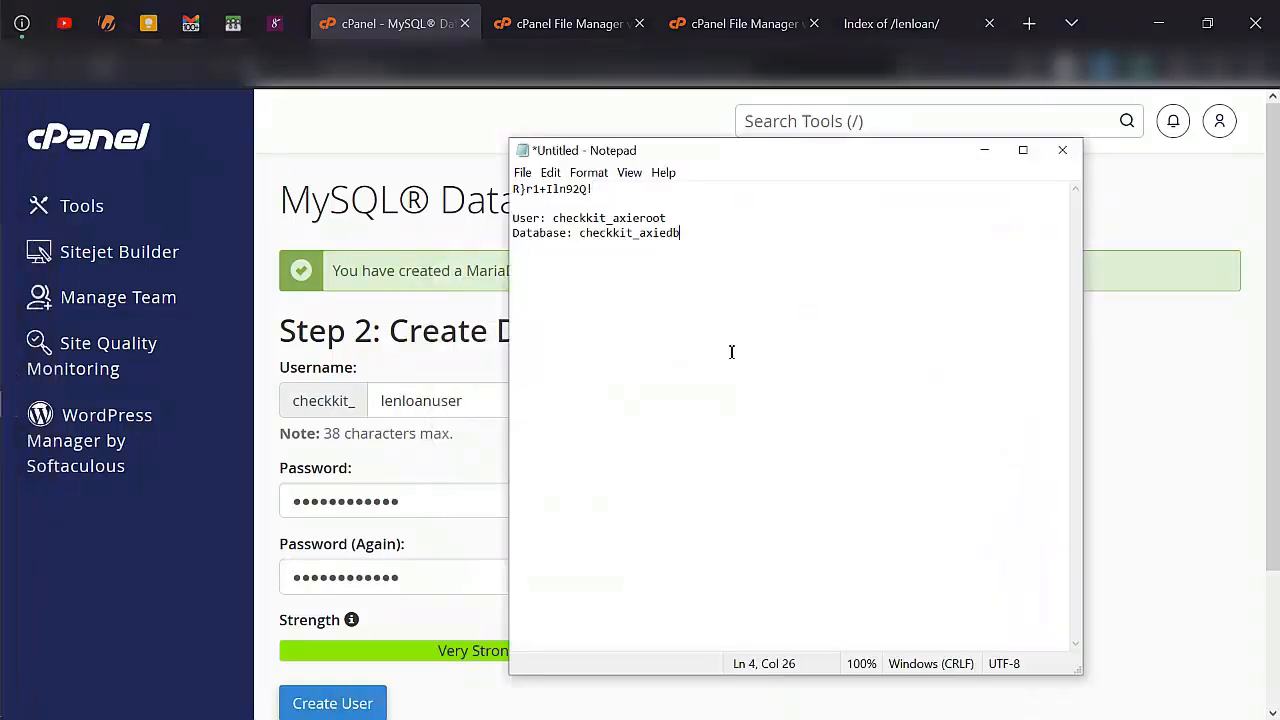
key(ctrl+a)
key(ctrl+v)
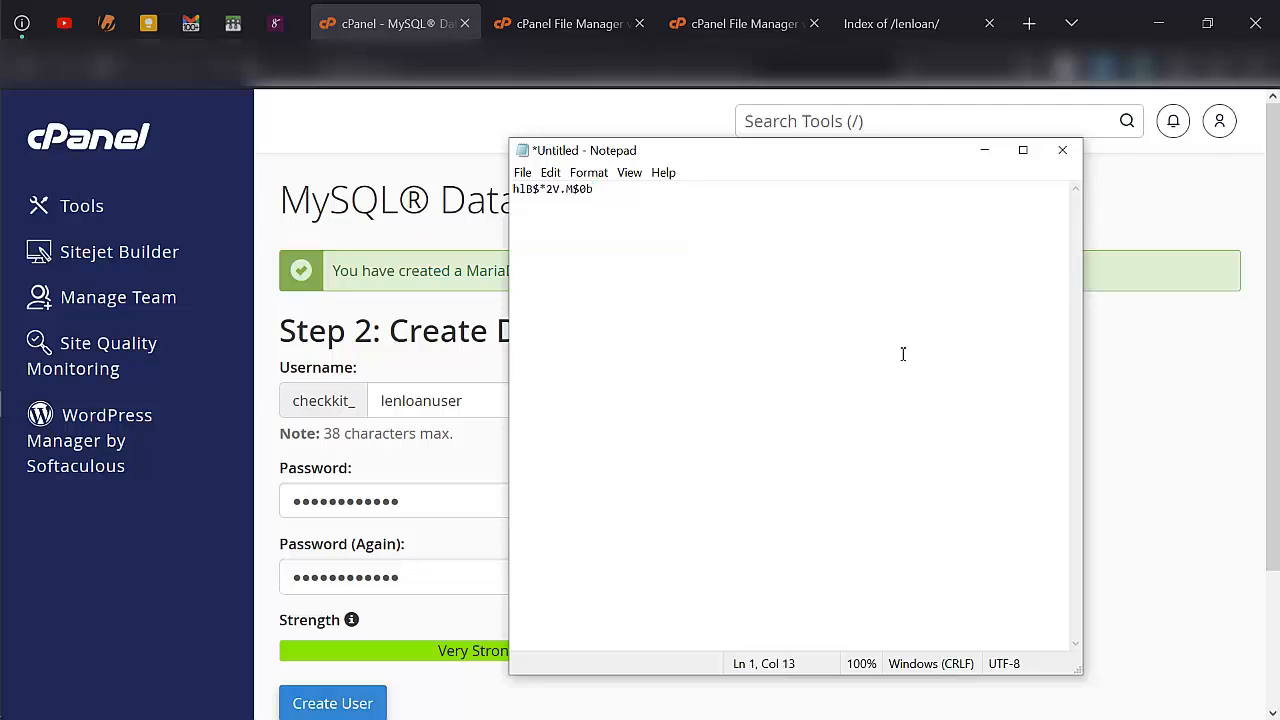
click(1137, 434)
click(364, 700)
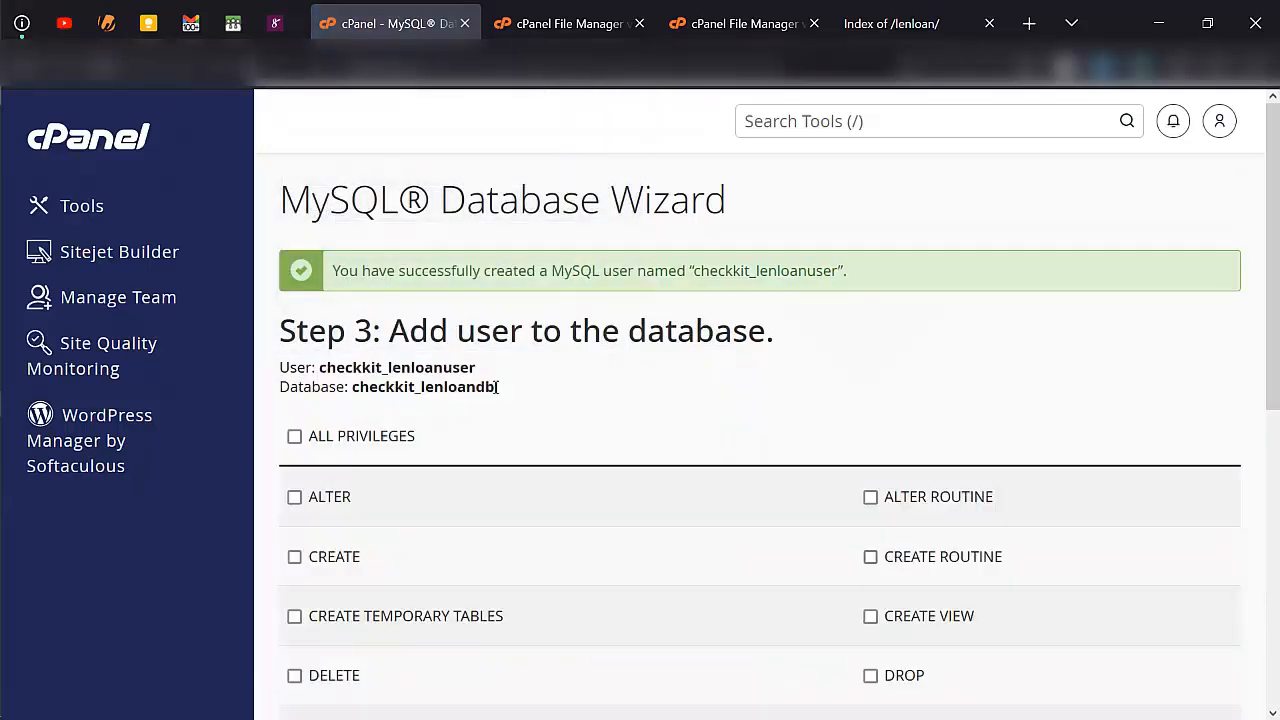
- Copy the new database's user and database name lines from the wizard into the Notepad notes below the password
drag(498, 388, 258, 378)
key(ctrl+c)
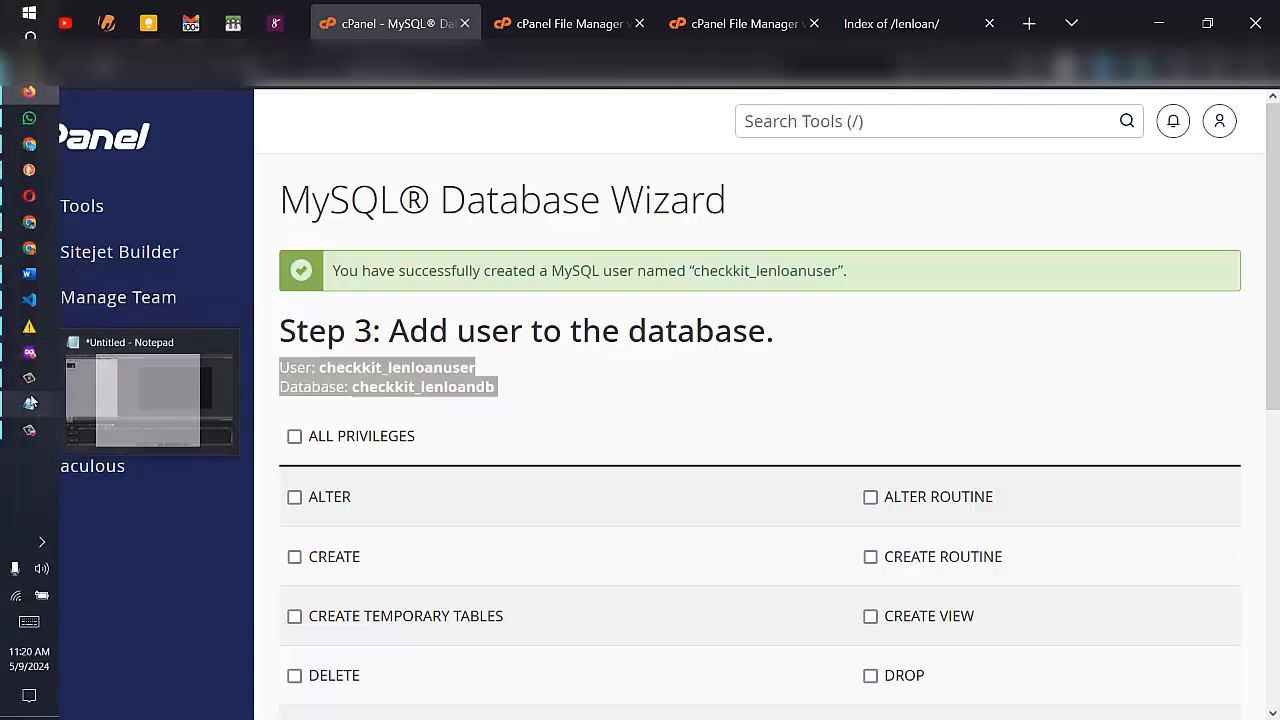
click(14, 390)
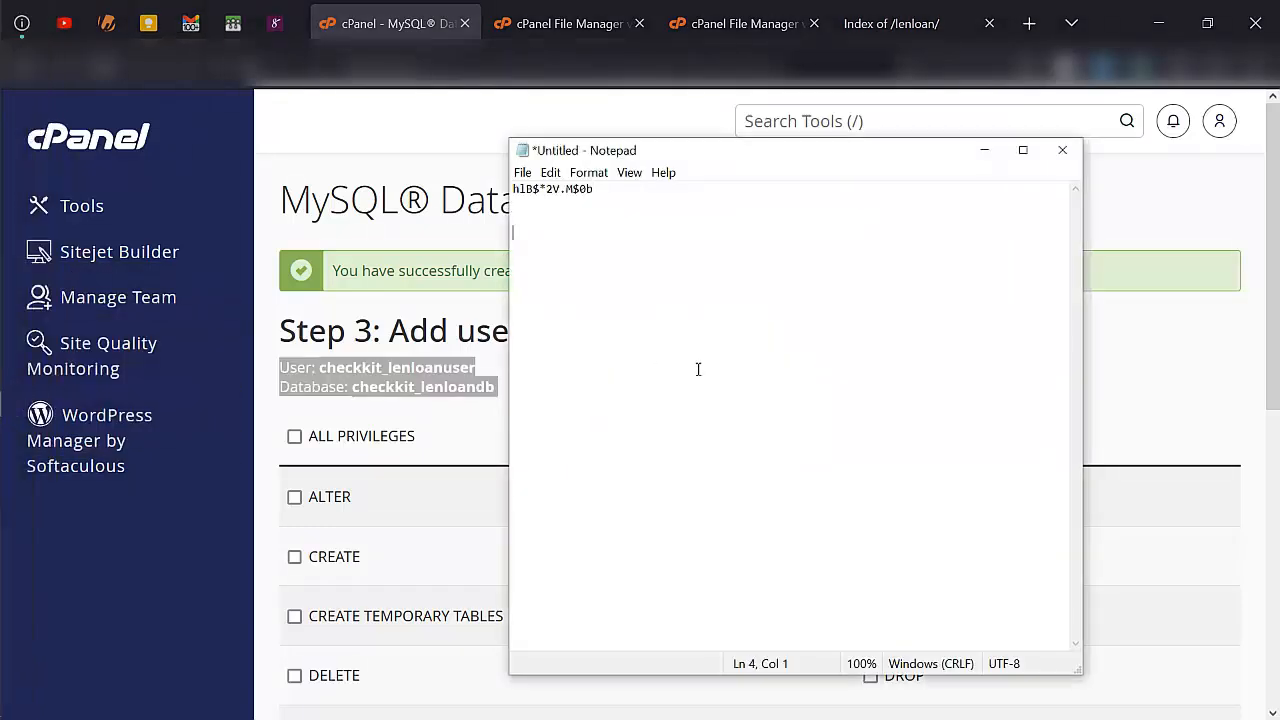
key(ctrl+v)
click(1150, 389)
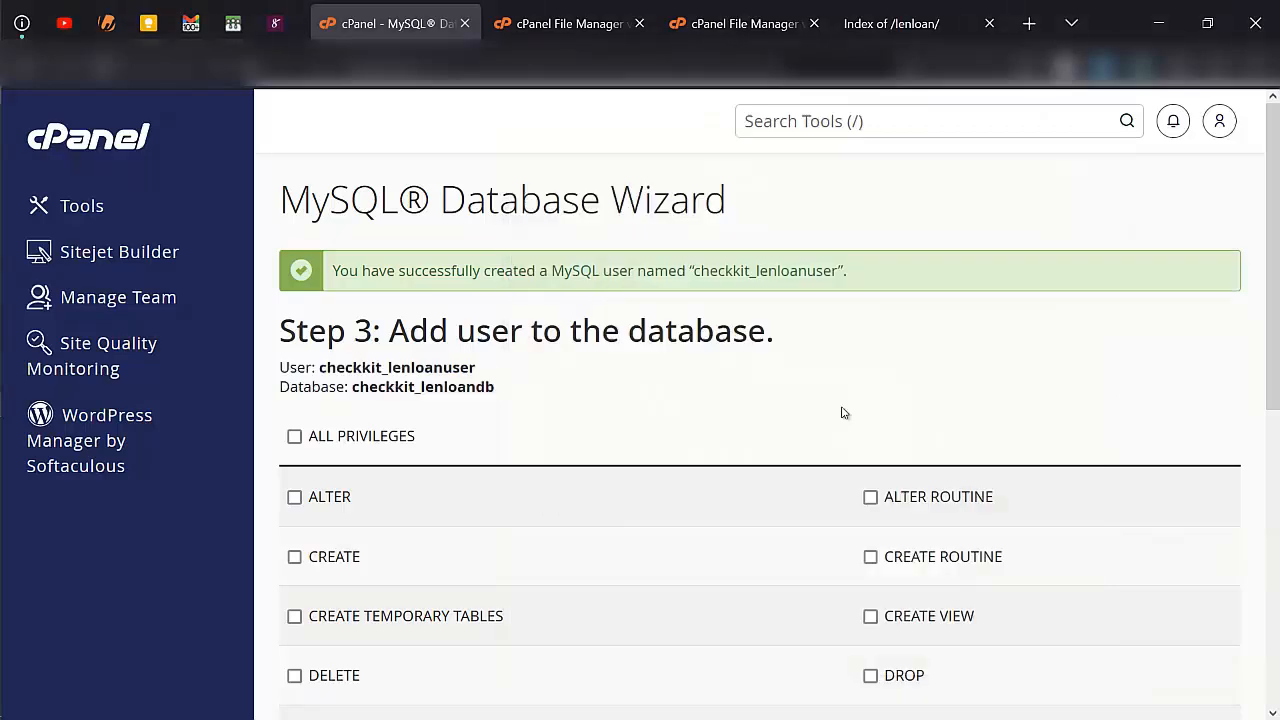
- Grant the lenloanuser database user ALL PRIVILEGES on the lenloandb database and apply the changes
click(352, 444)
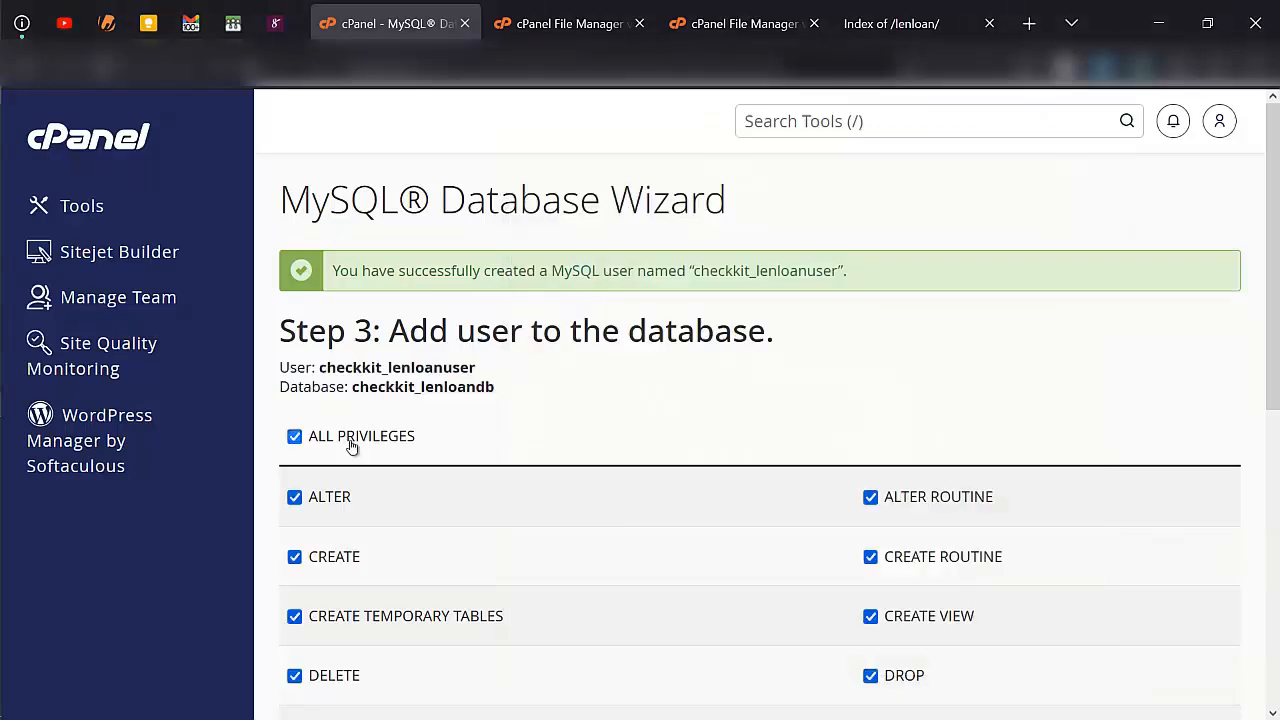
scroll(352, 447, down, 5)
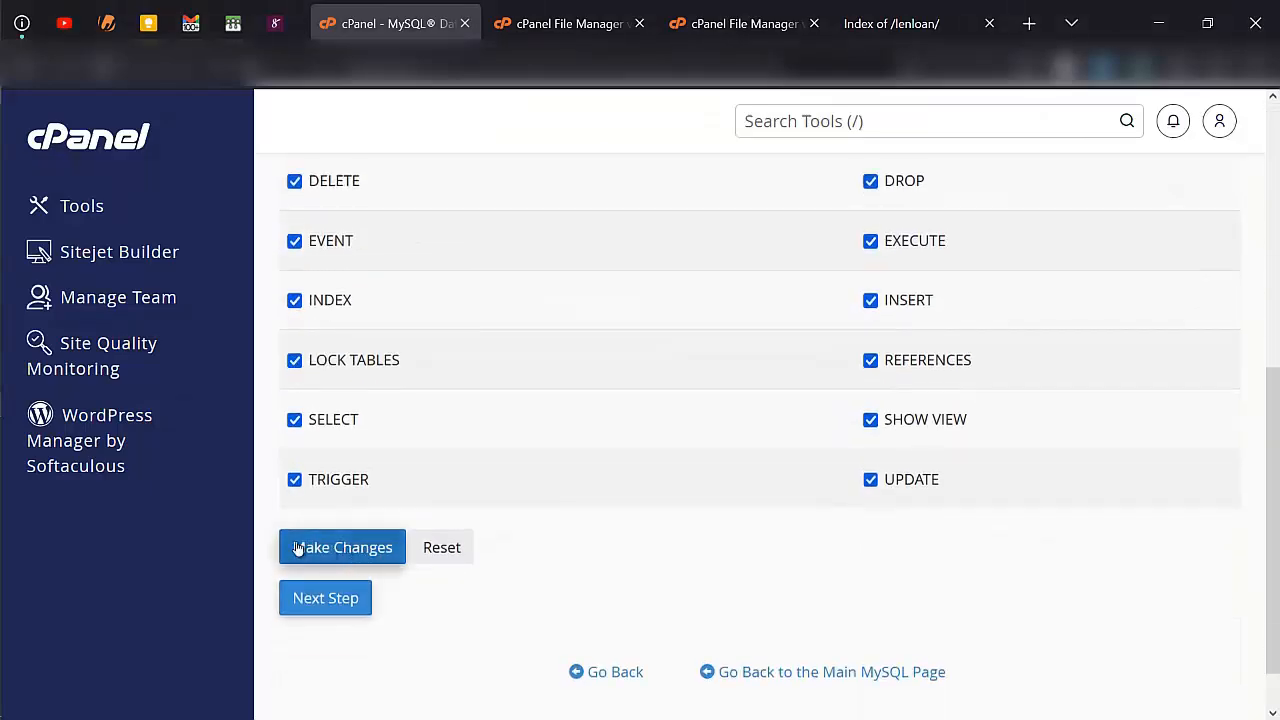
click(352, 549)
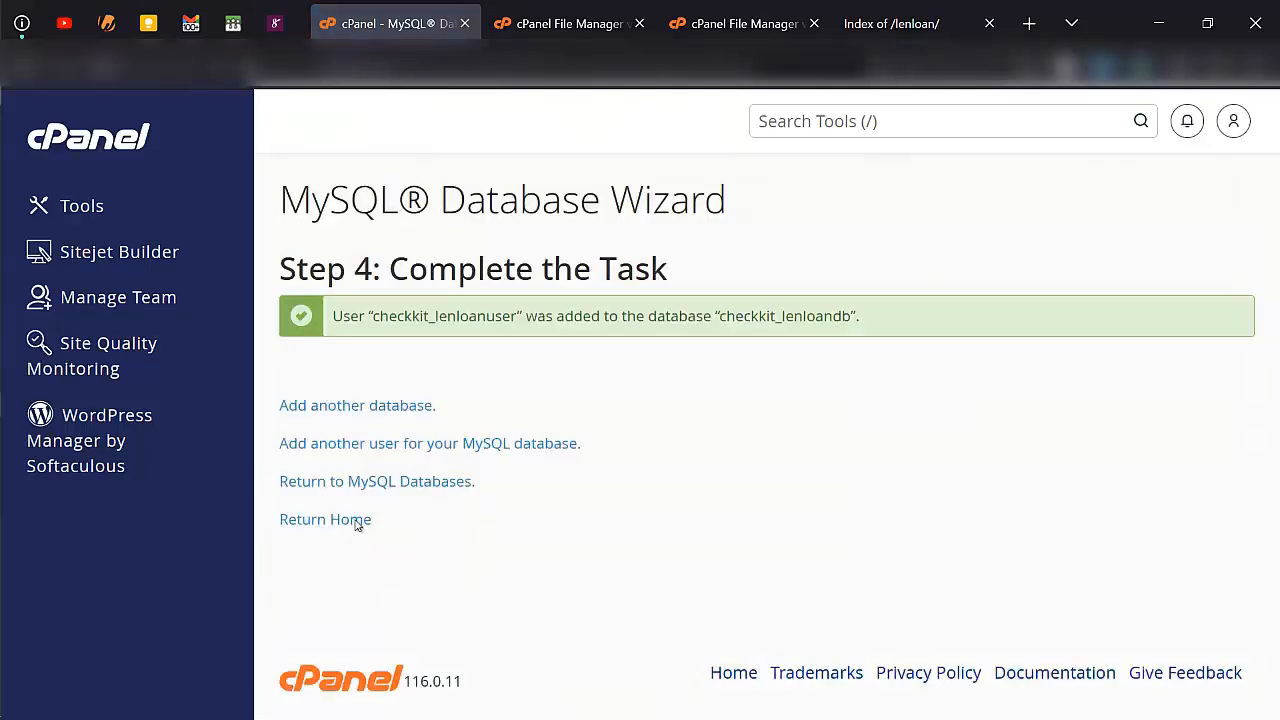
- Check the ledloan.zip upload, close the upload page and reload the lenloan folder listing in the File Manager
click(695, 7)
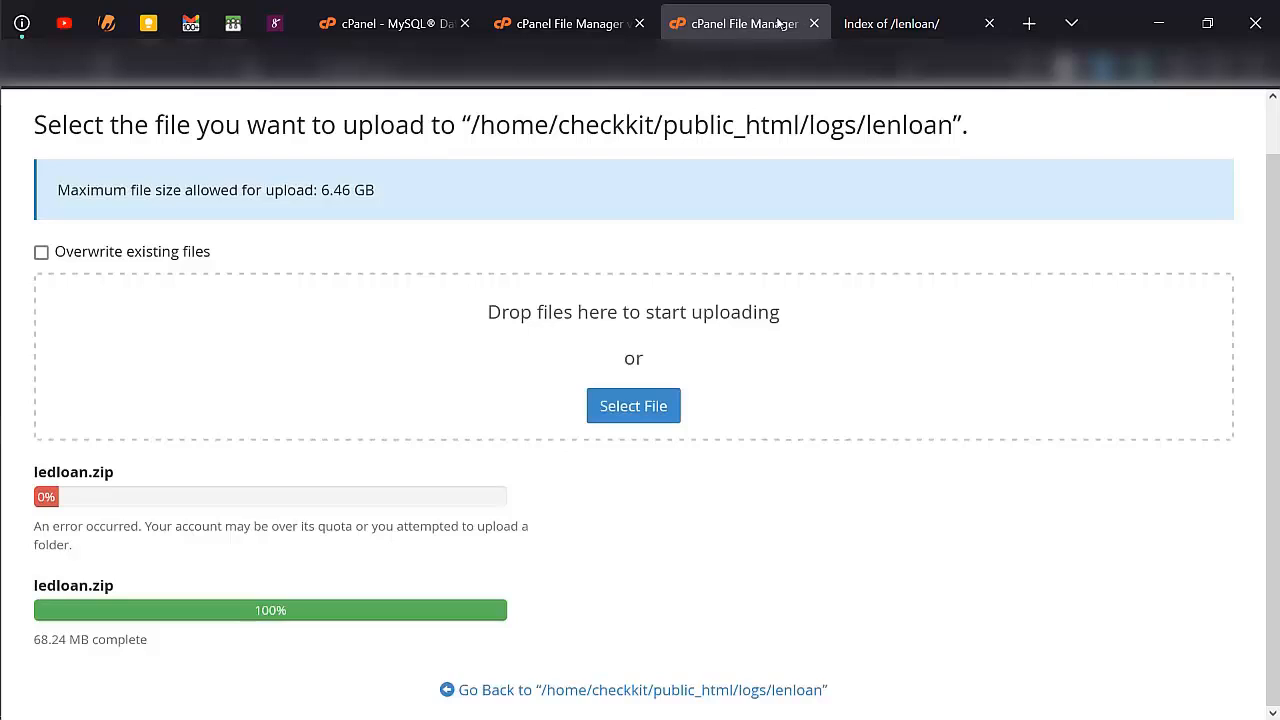
click(814, 23)
click(597, 8)
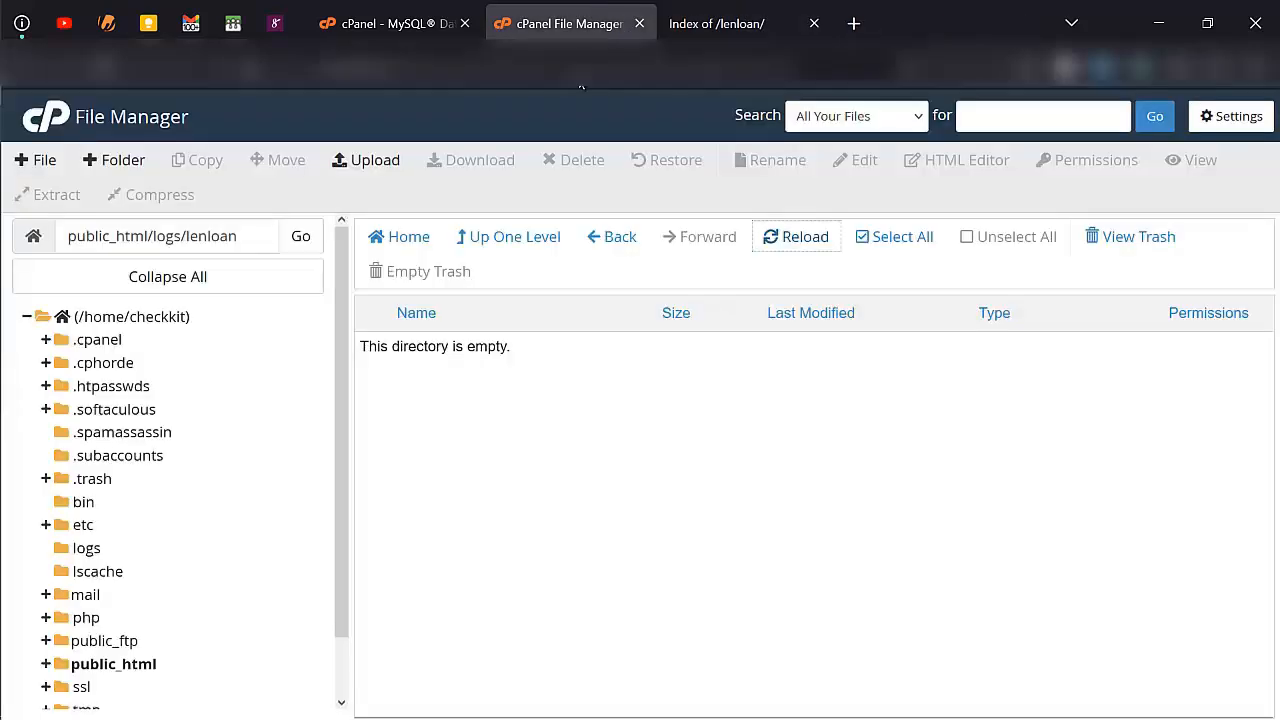
click(787, 228)
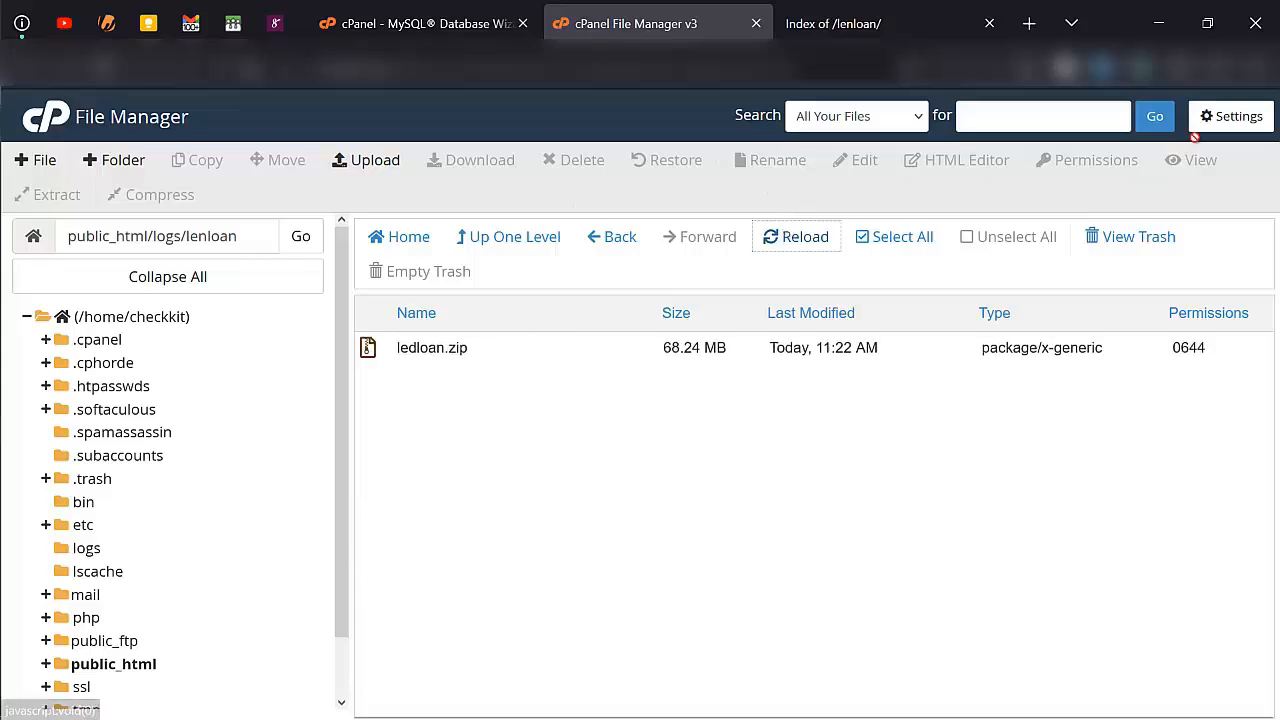
- Check the File Manager's hidden-files preference without changing it, then extract ledloan.zip into /public_html/logs/lenloan and refresh the listing
click(1229, 119)
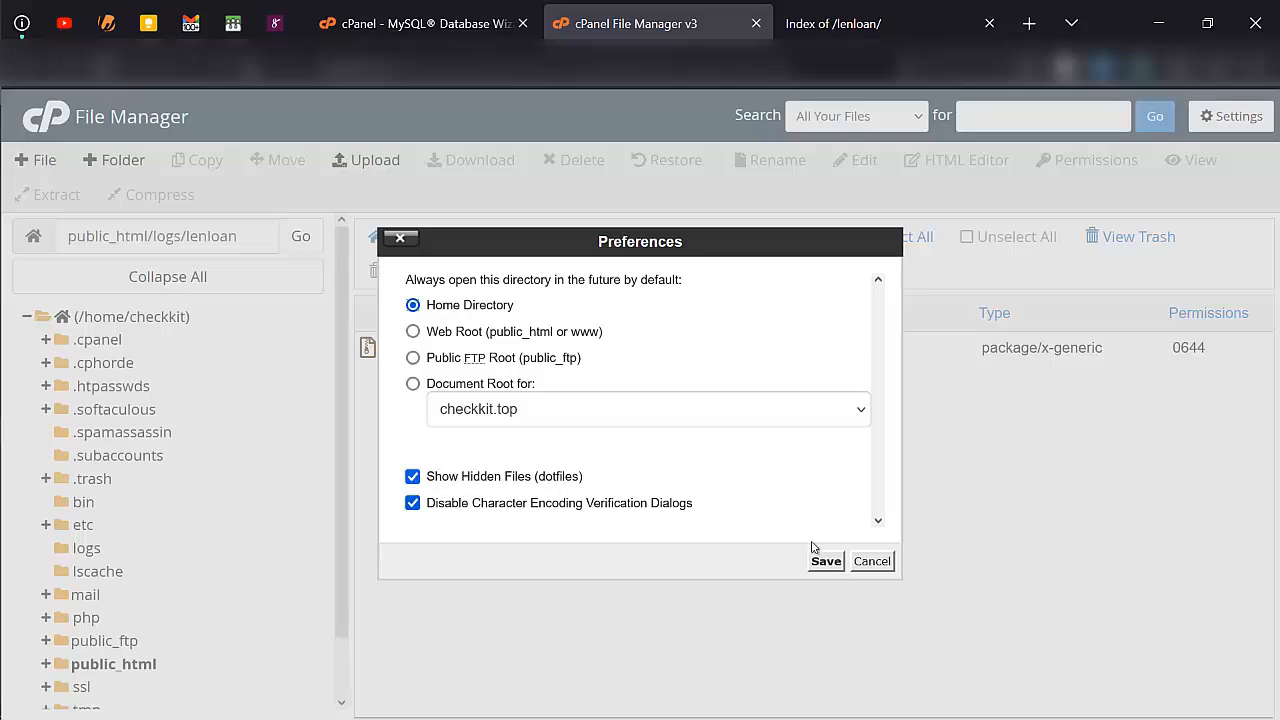
click(860, 563)
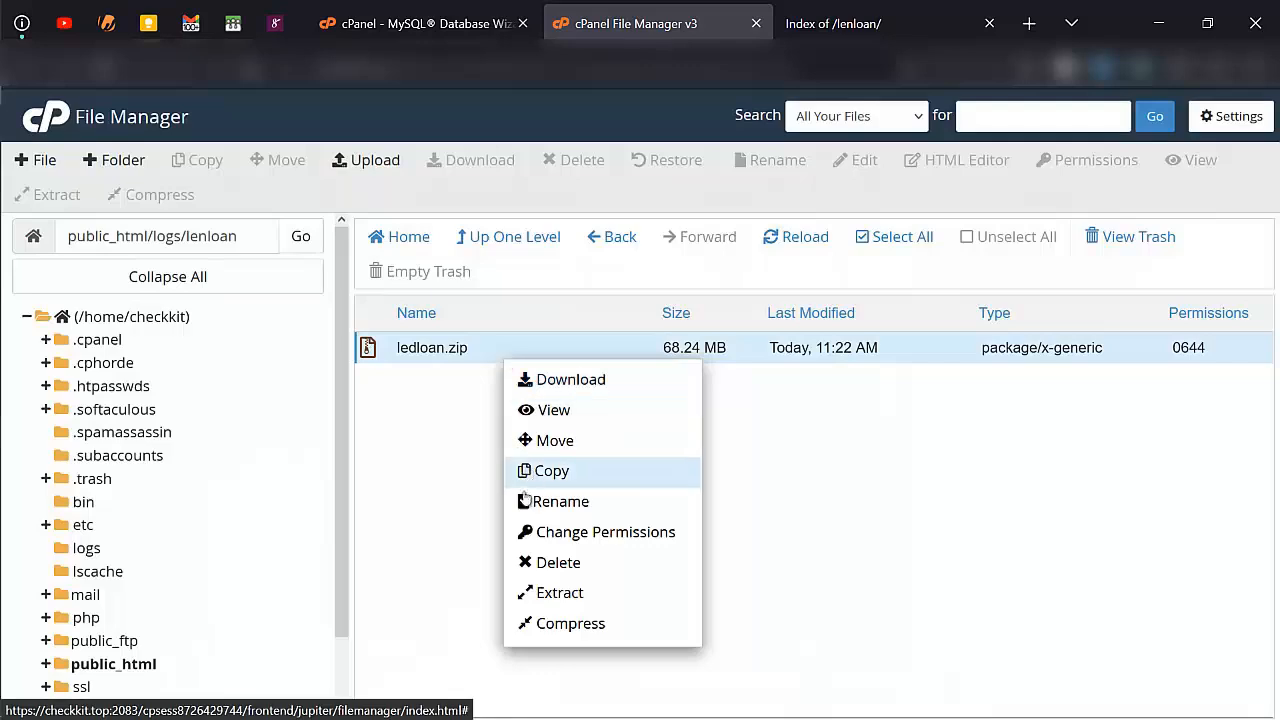
click(560, 593)
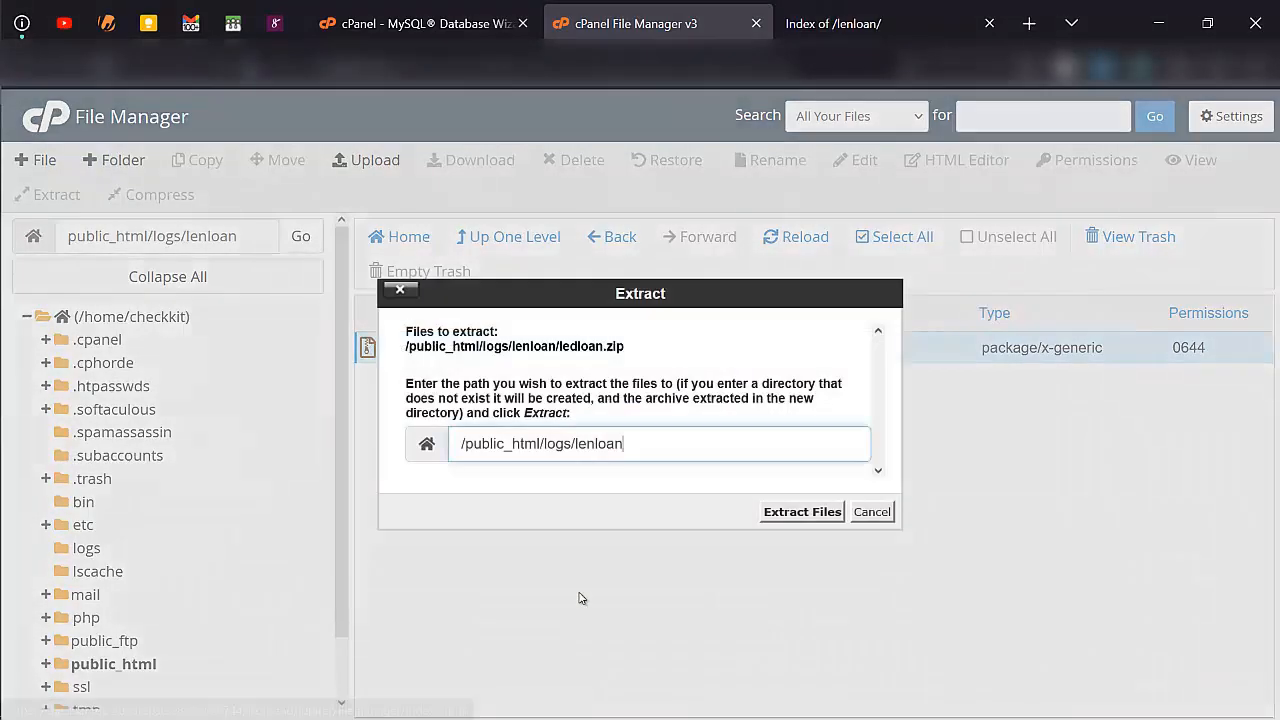
click(775, 515)
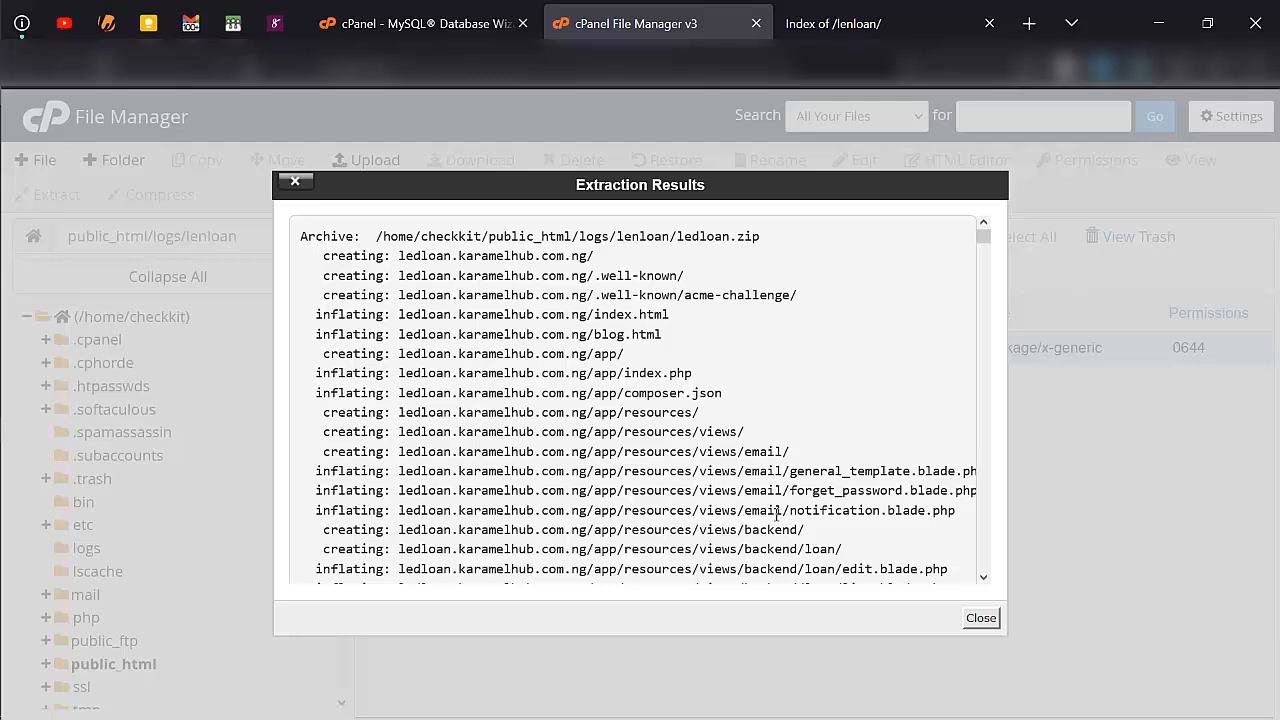
click(961, 621)
click(980, 618)
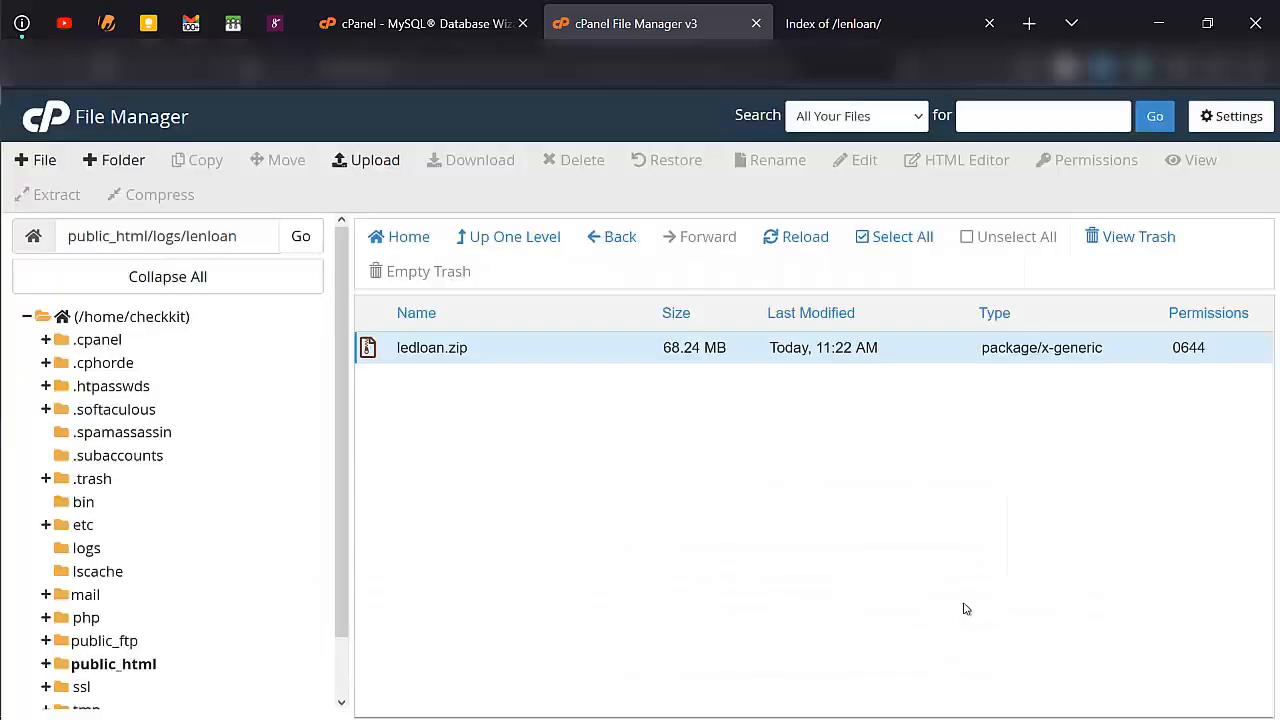
click(806, 239)
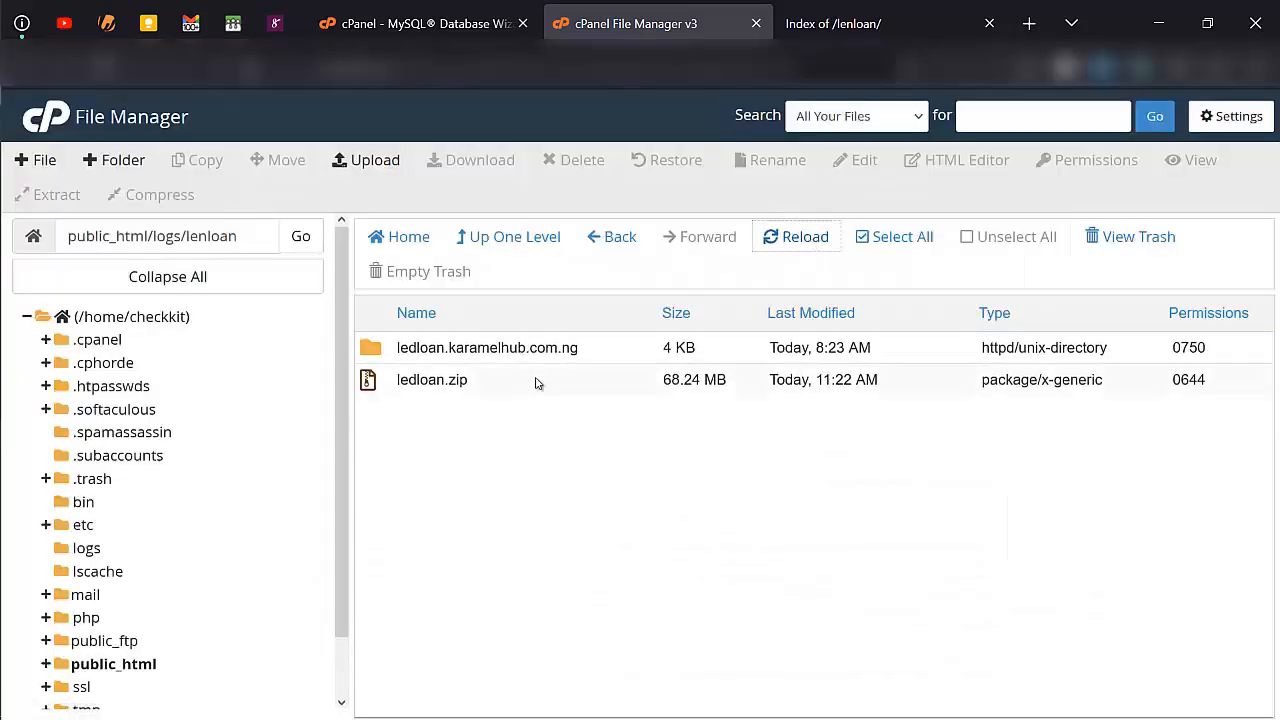
- Move all contents of the extracted ledloan.karamelhub.com.ng folder to /public_html/logs/lenloan/
double_click(590, 350)
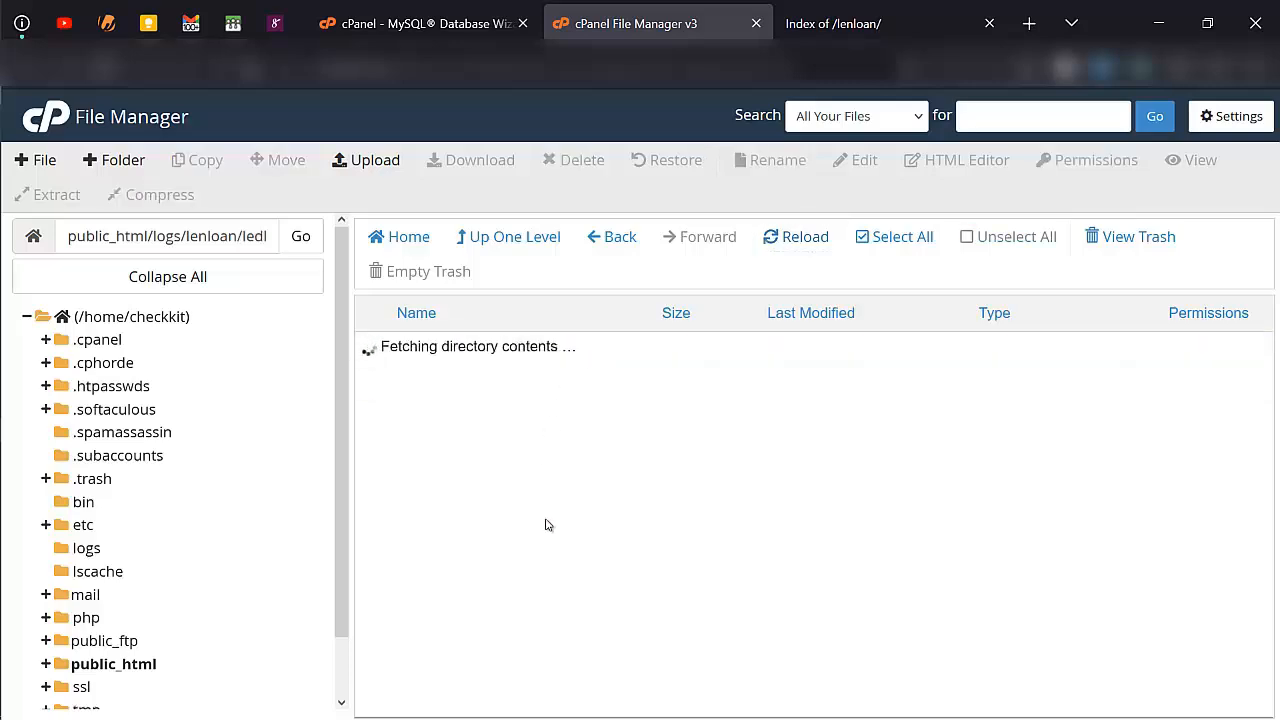
scroll(558, 581, down, 1)
scroll(558, 581, down, 1)
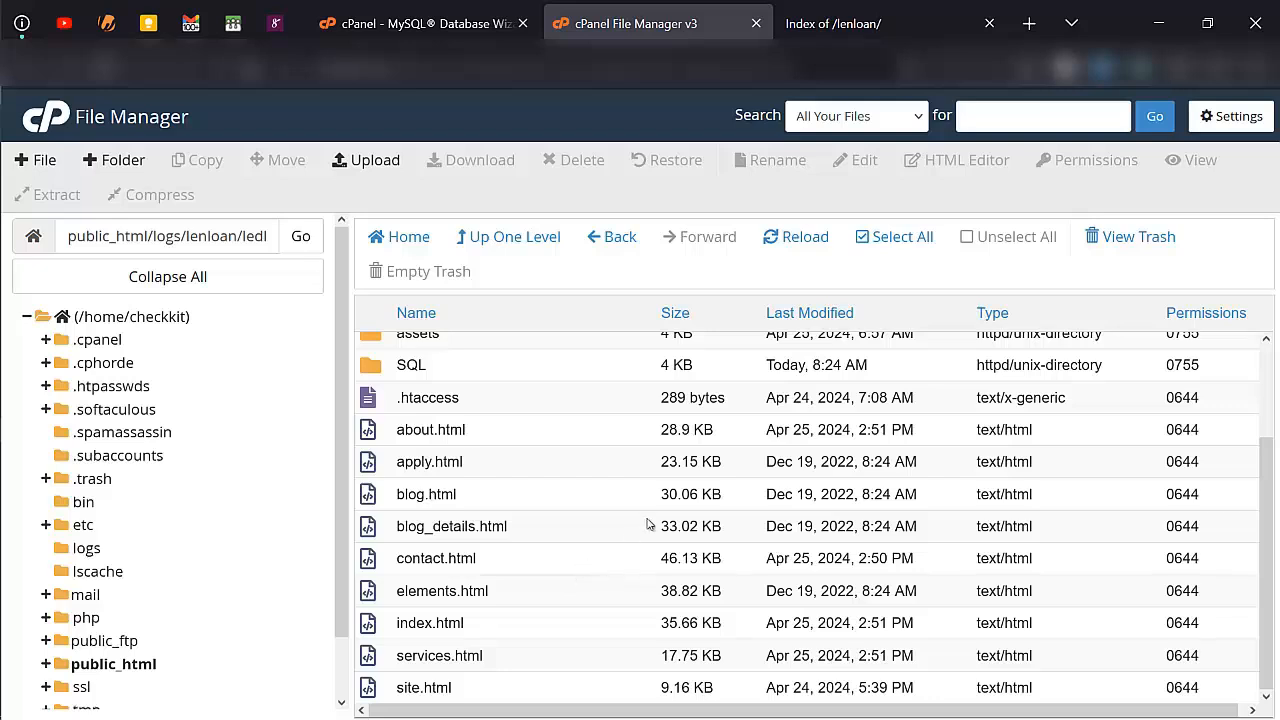
click(878, 243)
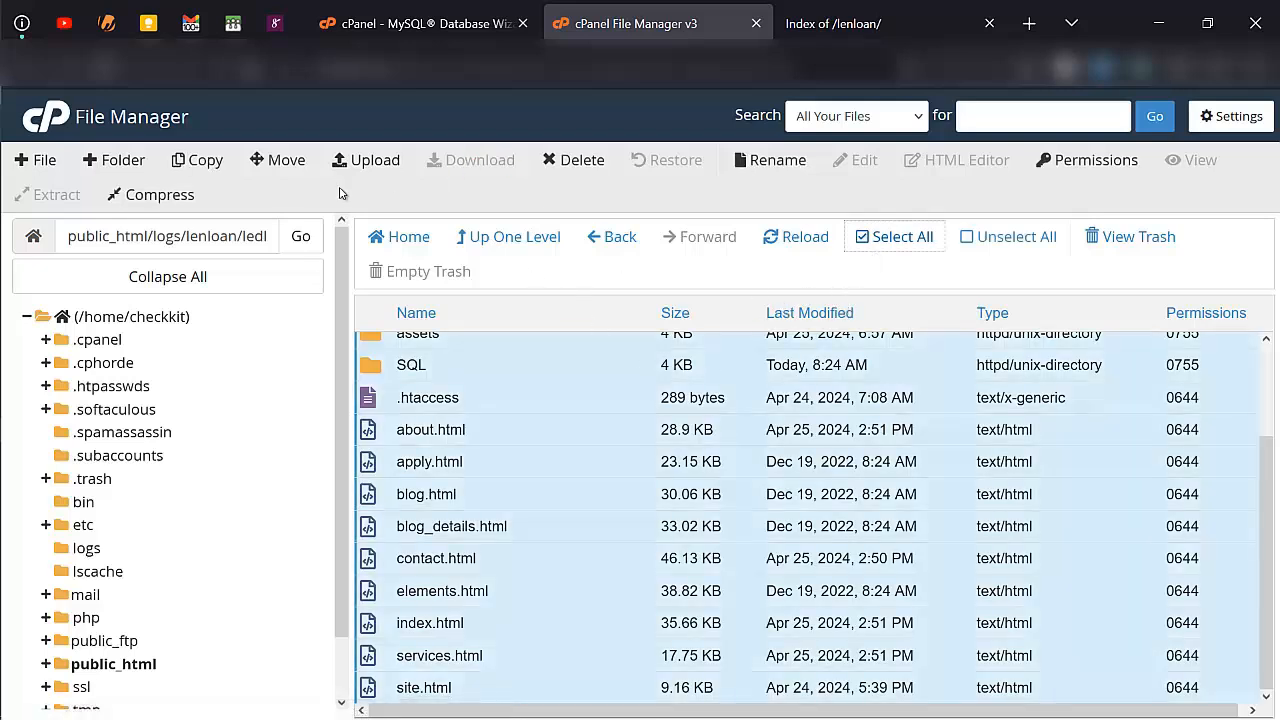
click(286, 161)
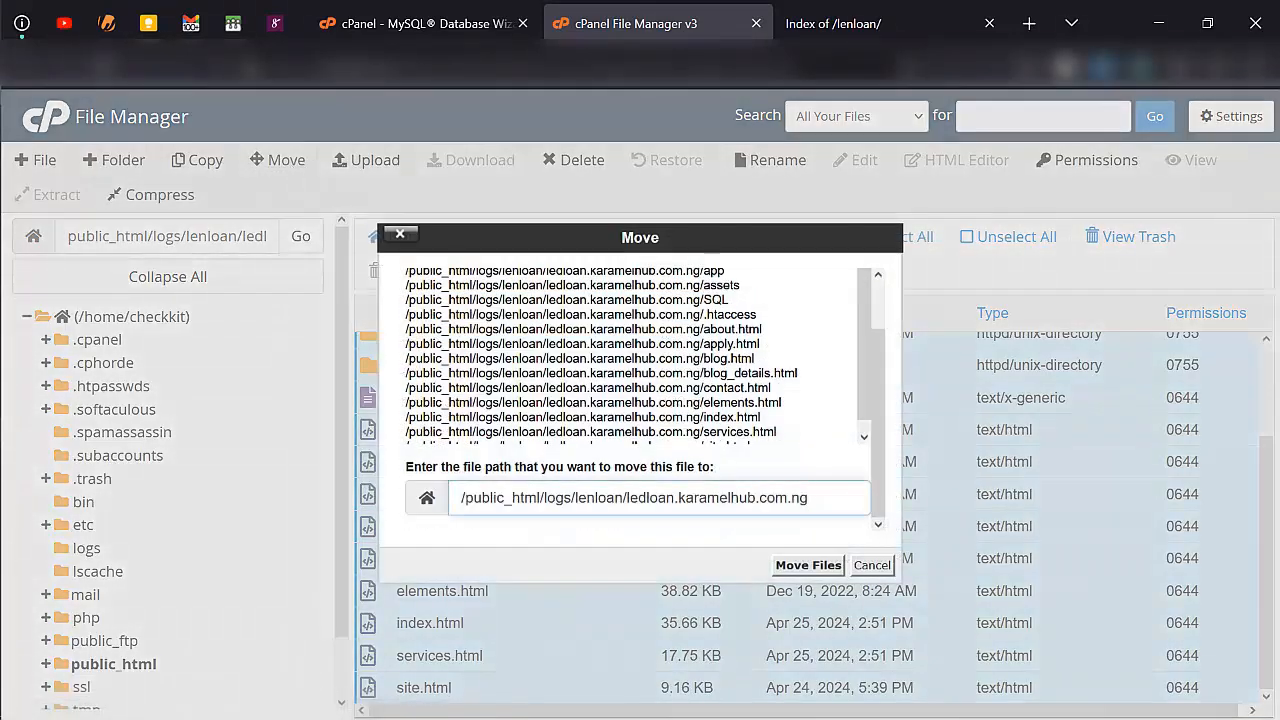
key(BackSpace)
key(BackSpace)
key(BackSpace)
key(BackSpace)
key(BackSpace)
key(BackSpace)
key(BackSpace)
key(BackSpace)
key(BackSpace)
key(BackSpace)
key(BackSpace)
key(BackSpace)
key(BackSpace)
key(BackSpace)
key(BackSpace)
key(BackSpace)
key(BackSpace)
key(BackSpace)
key(BackSpace)
key(BackSpace)
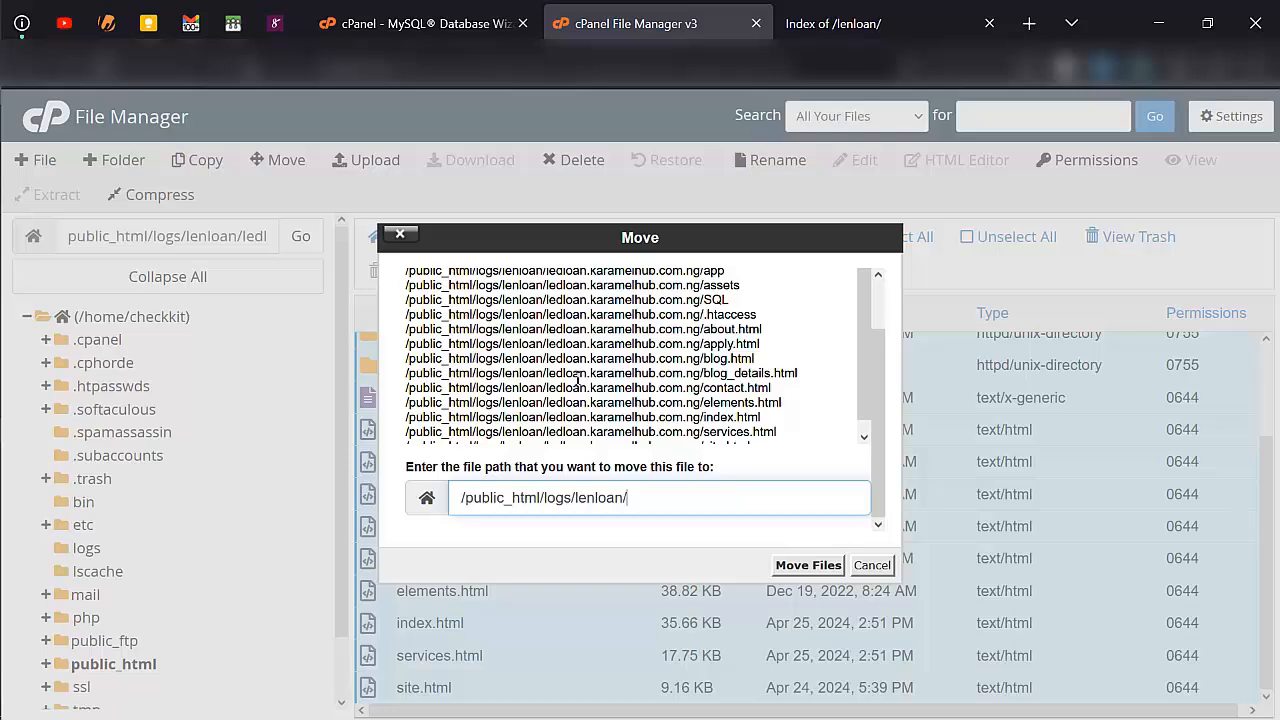
click(808, 565)
- Delete ledloan.zip from the lenloan folder permanently, skipping the trash
click(519, 619)
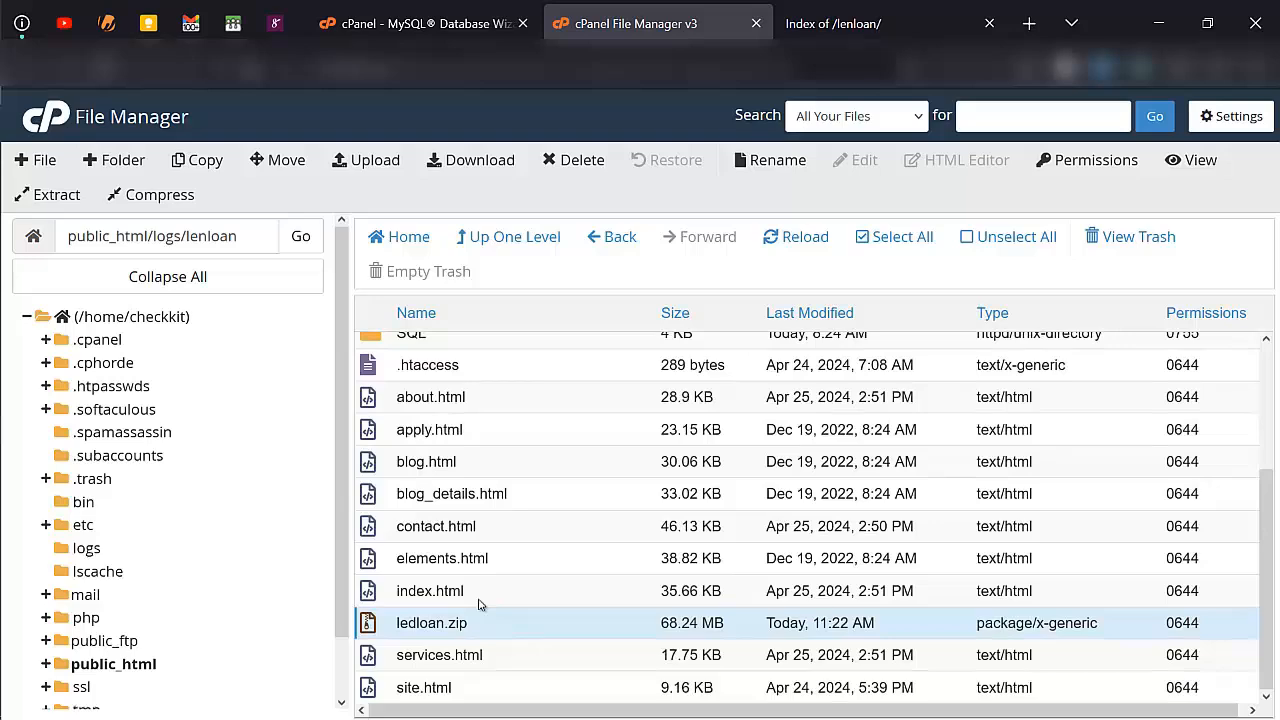
key(Delete)
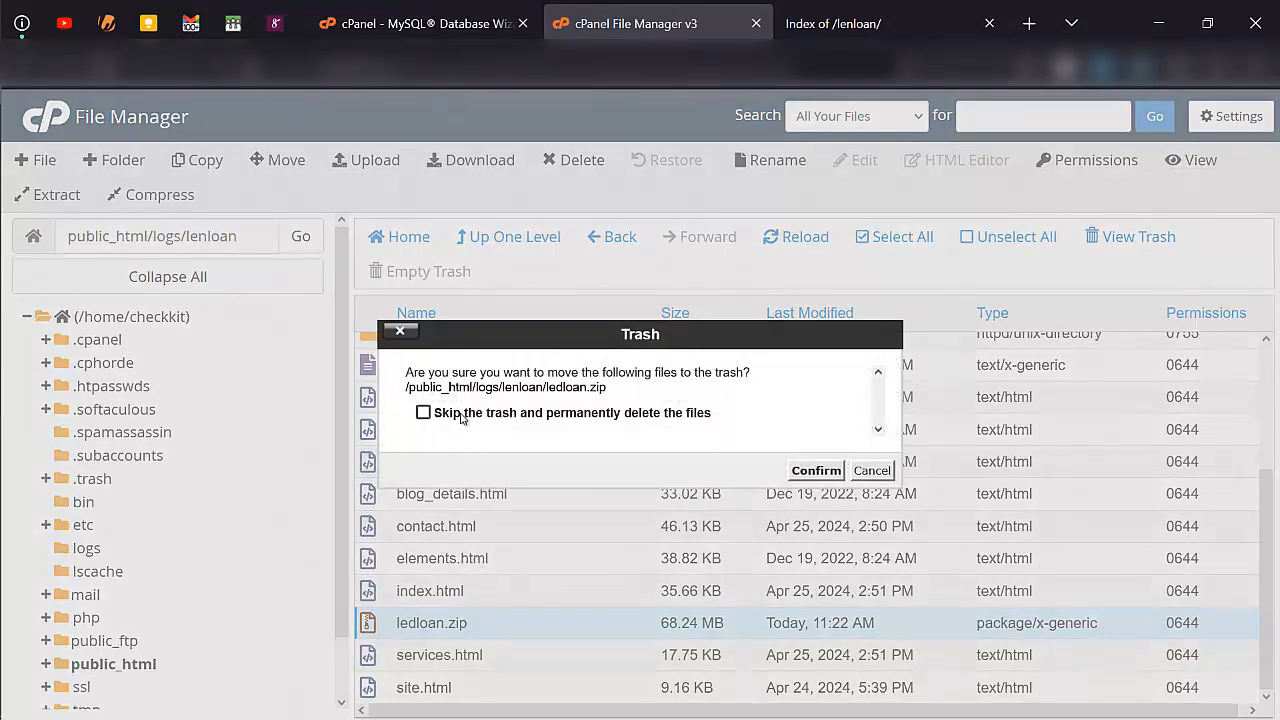
click(461, 416)
click(816, 470)
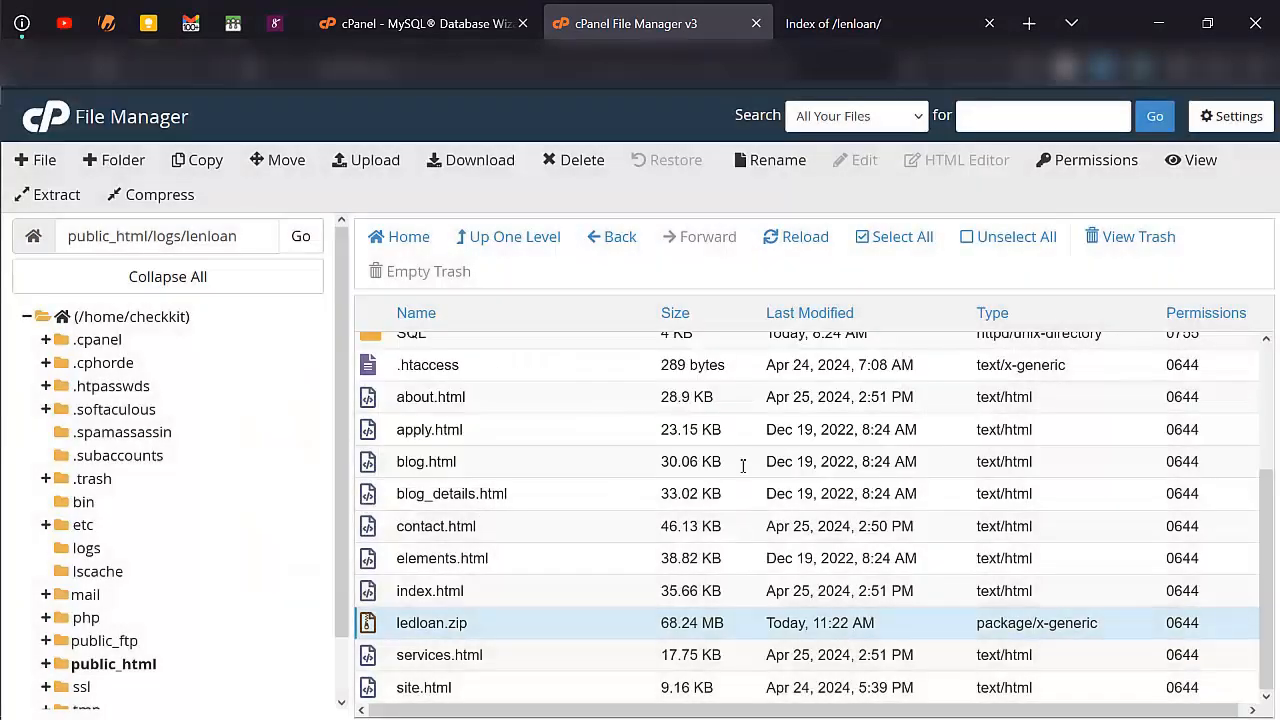
- Look over the moved files in the lenloan folder, then open the .env file inside its app folder for editing
scroll(603, 559, down, 1)
scroll(603, 559, up, 3)
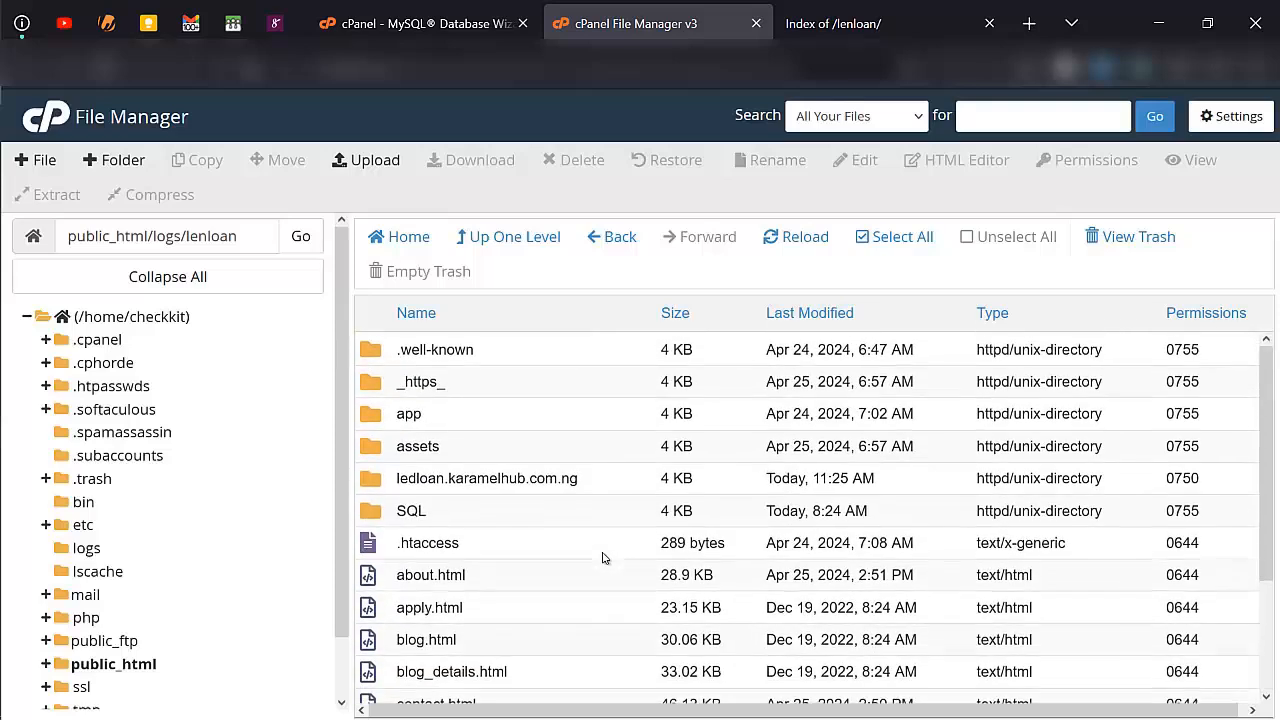
scroll(577, 623, down, 2)
scroll(577, 624, up, 3)
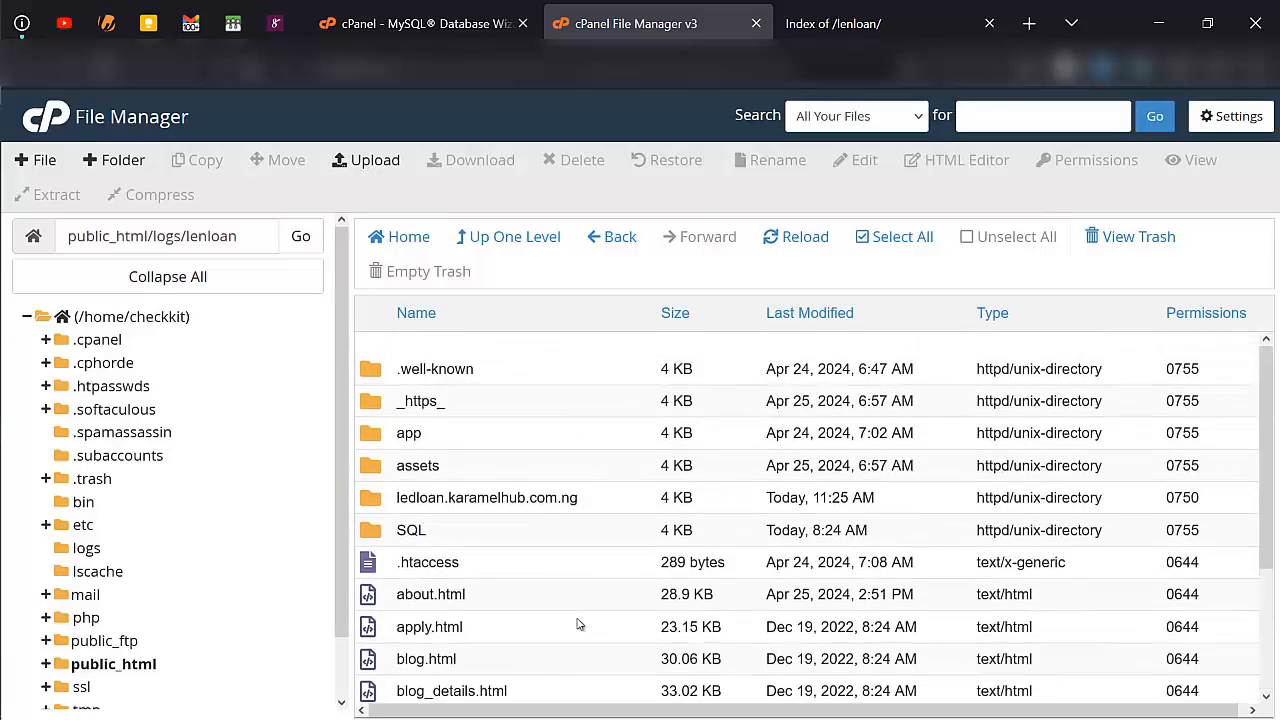
scroll(560, 600, down, 1)
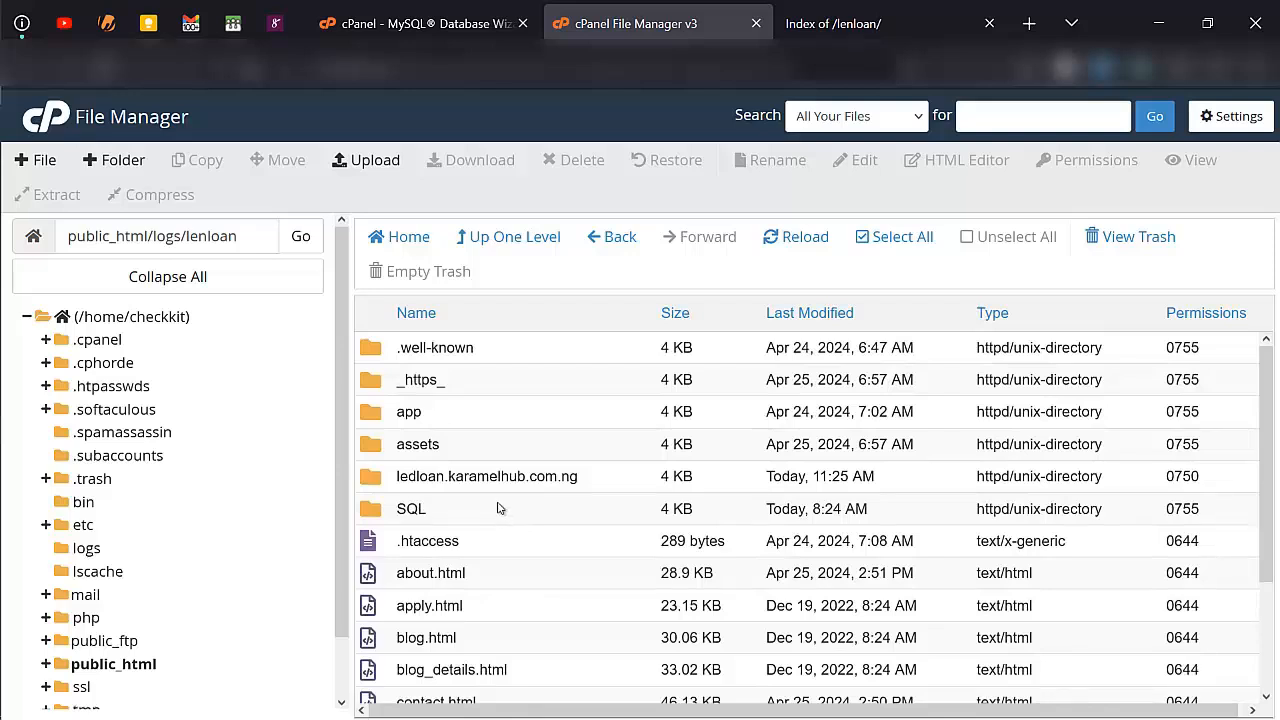
double_click(440, 420)
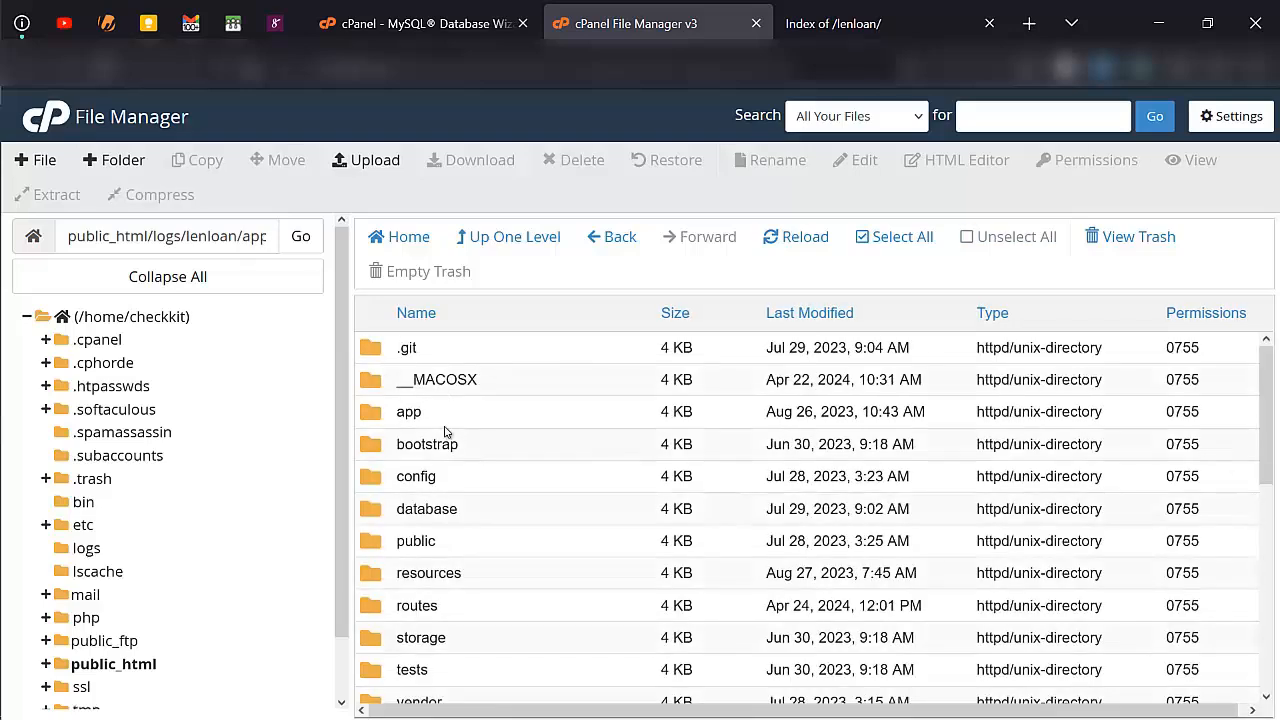
scroll(449, 490, down, 3)
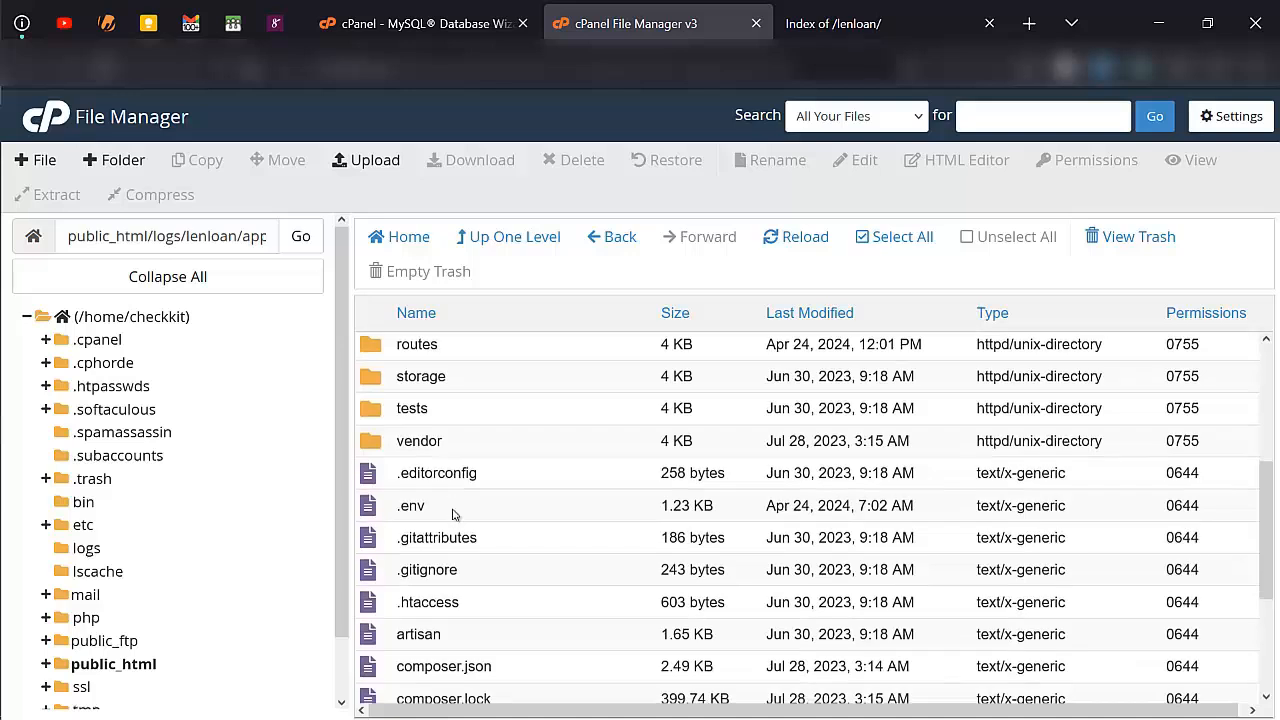
right_click(466, 510)
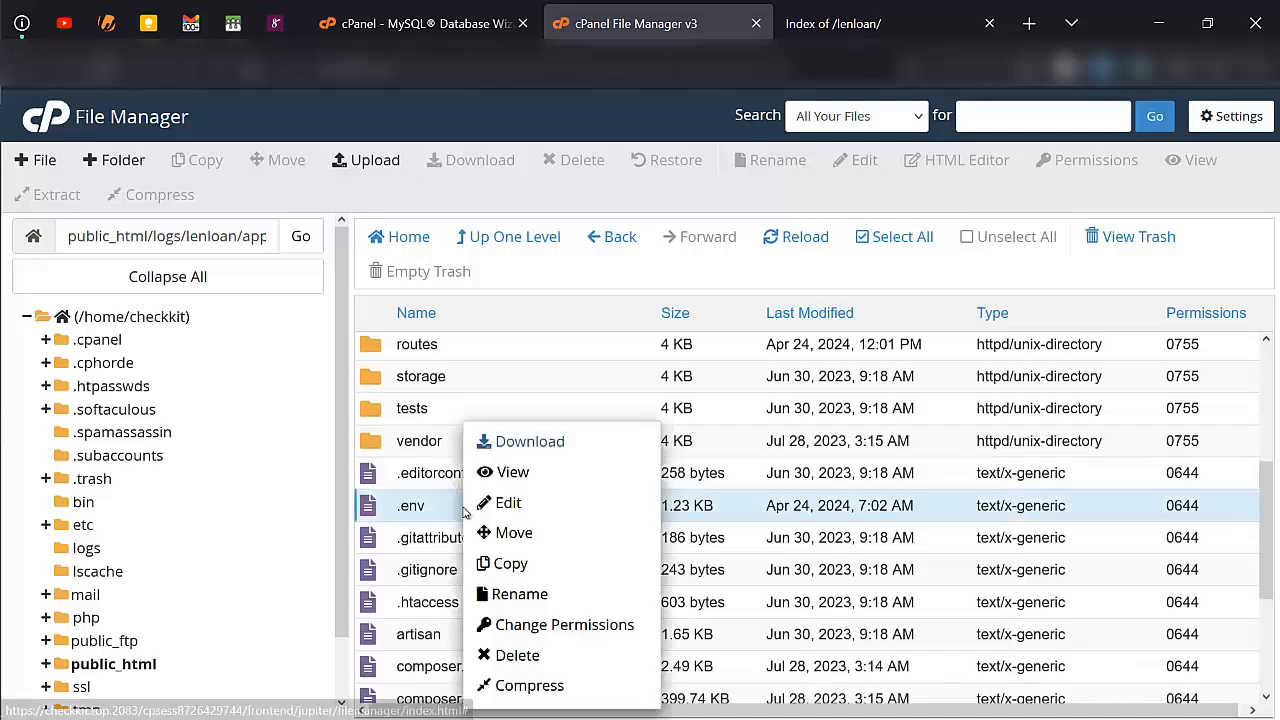
click(505, 503)
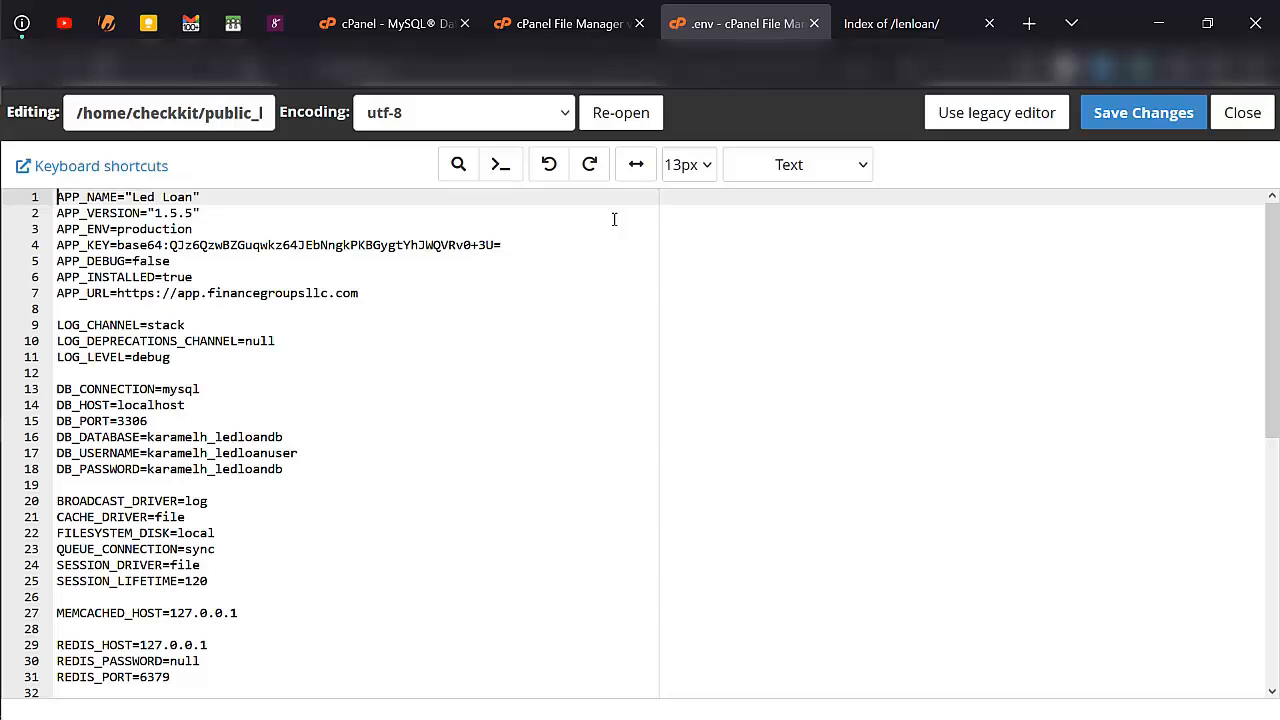
- Switch to the open Index of /lenloan/ site page
click(857, 12)
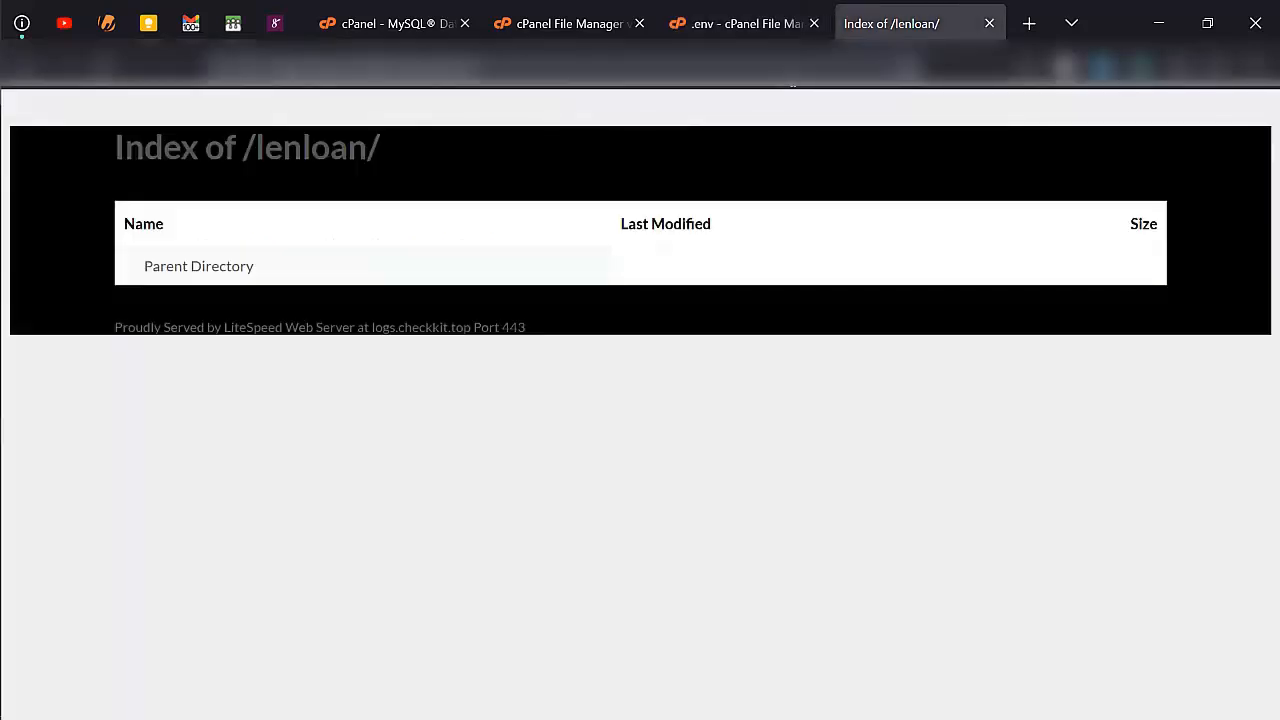
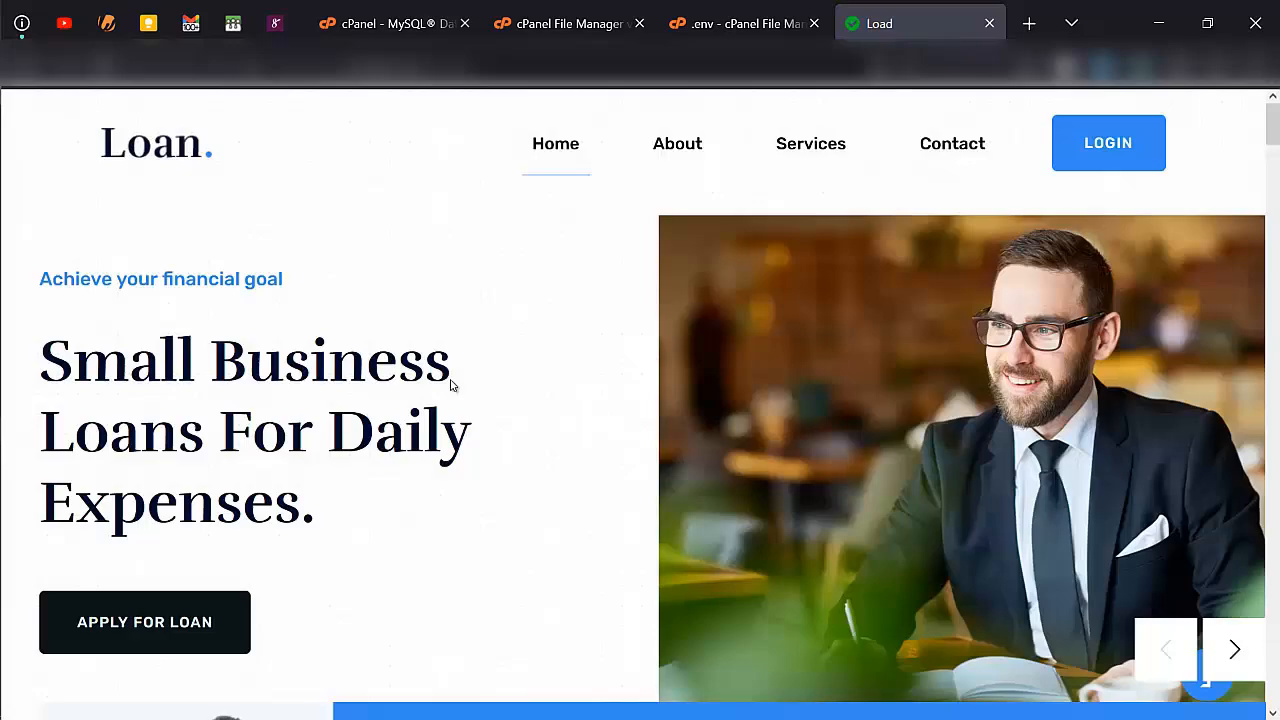
- Look over the loan site's home page, then select the site's web address
scroll(390, 400, down, 5)
scroll(389, 386, up, 3)
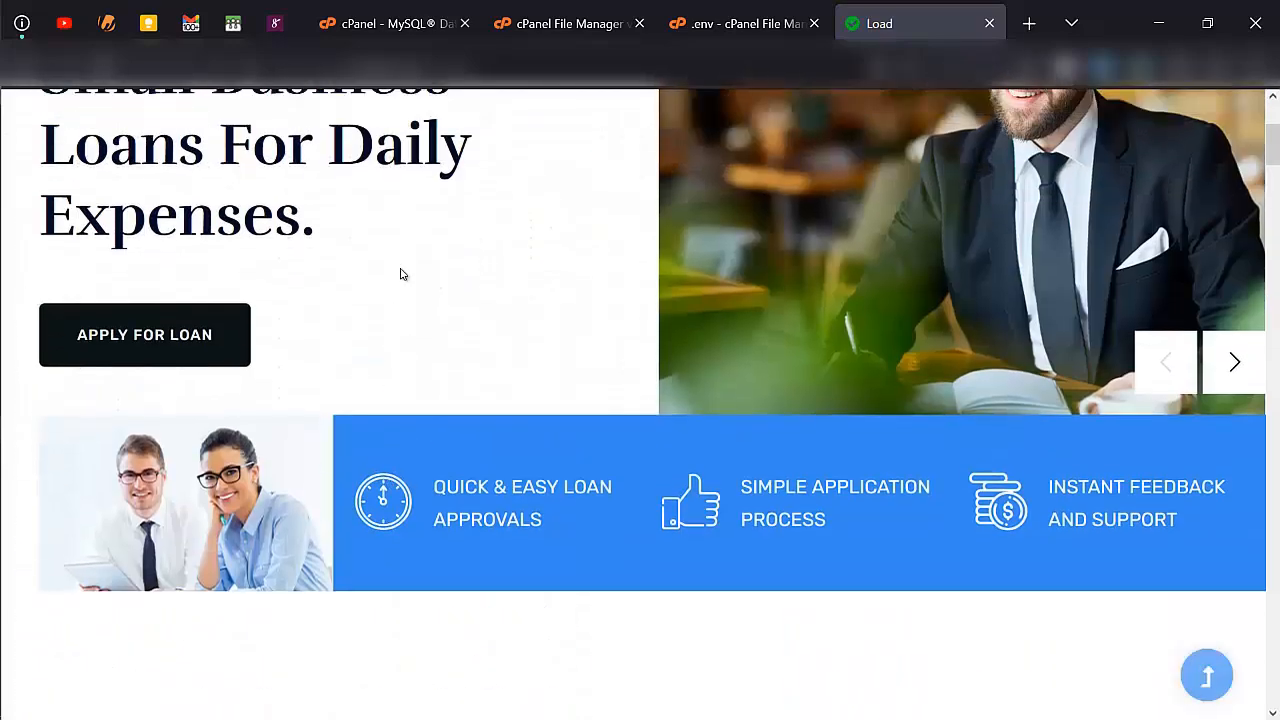
scroll(443, 114, up, 1)
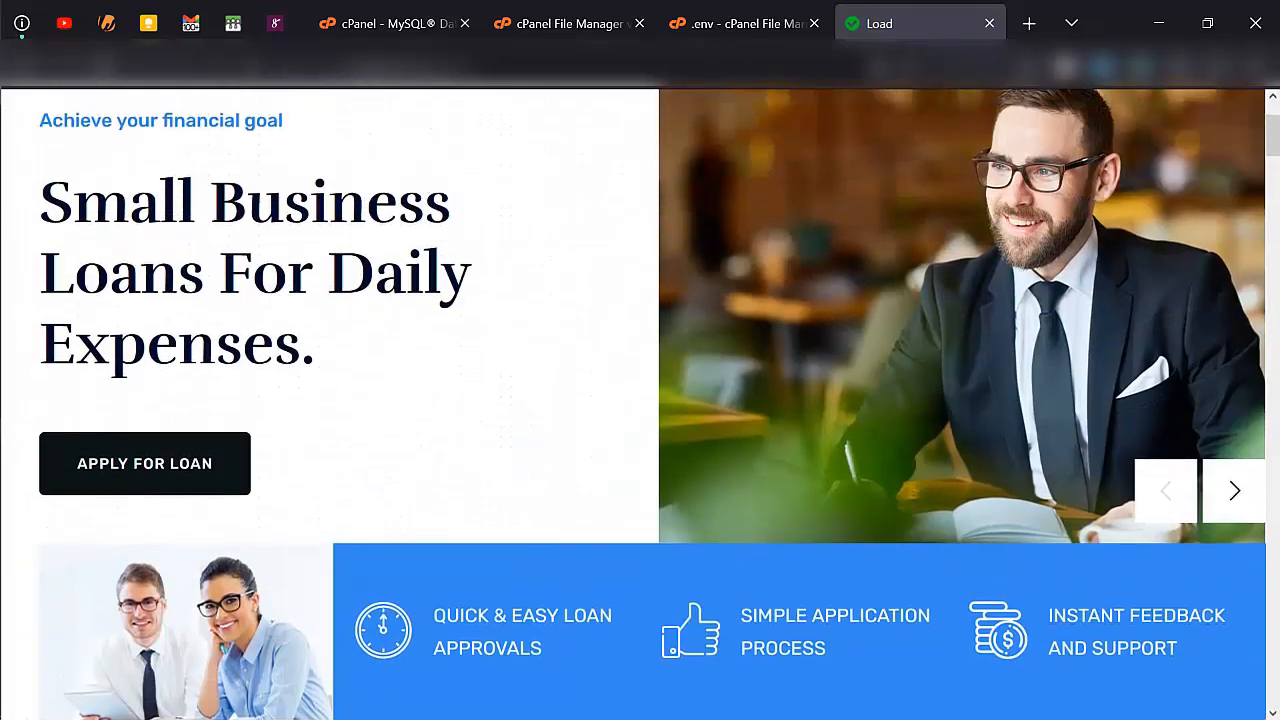
drag(476, 67, 236, 118)
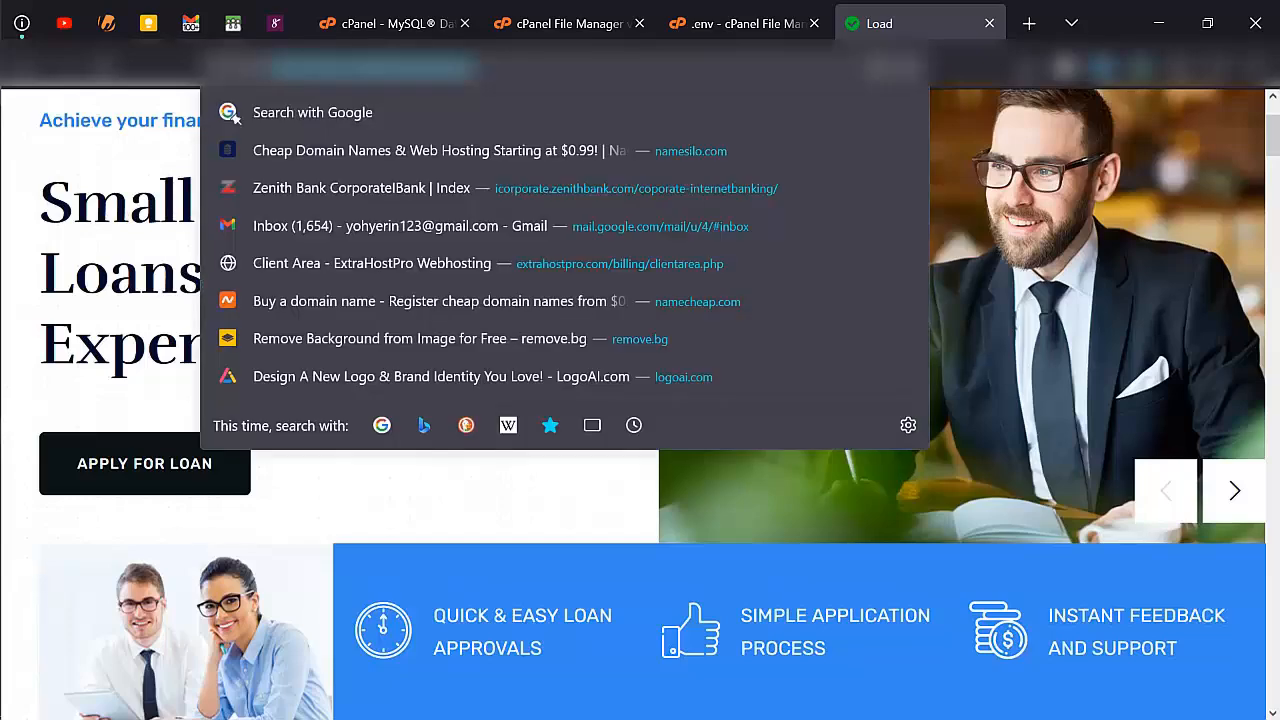
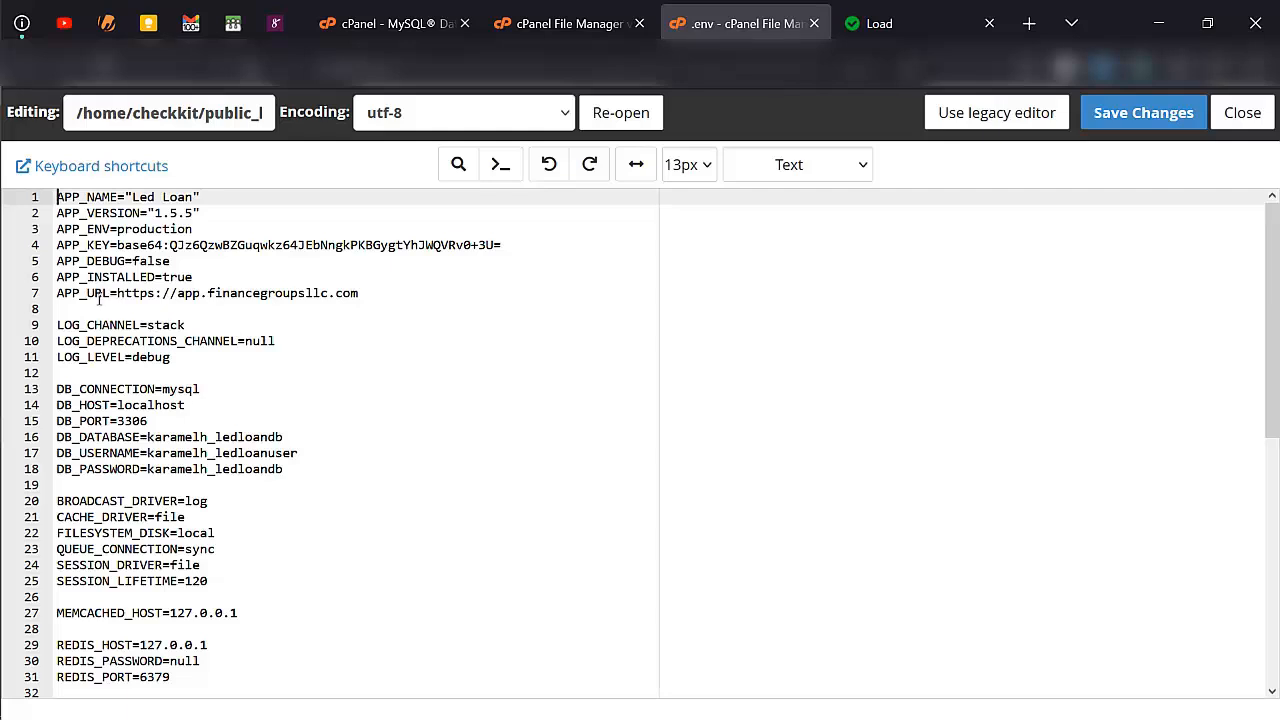
click(373, 298)
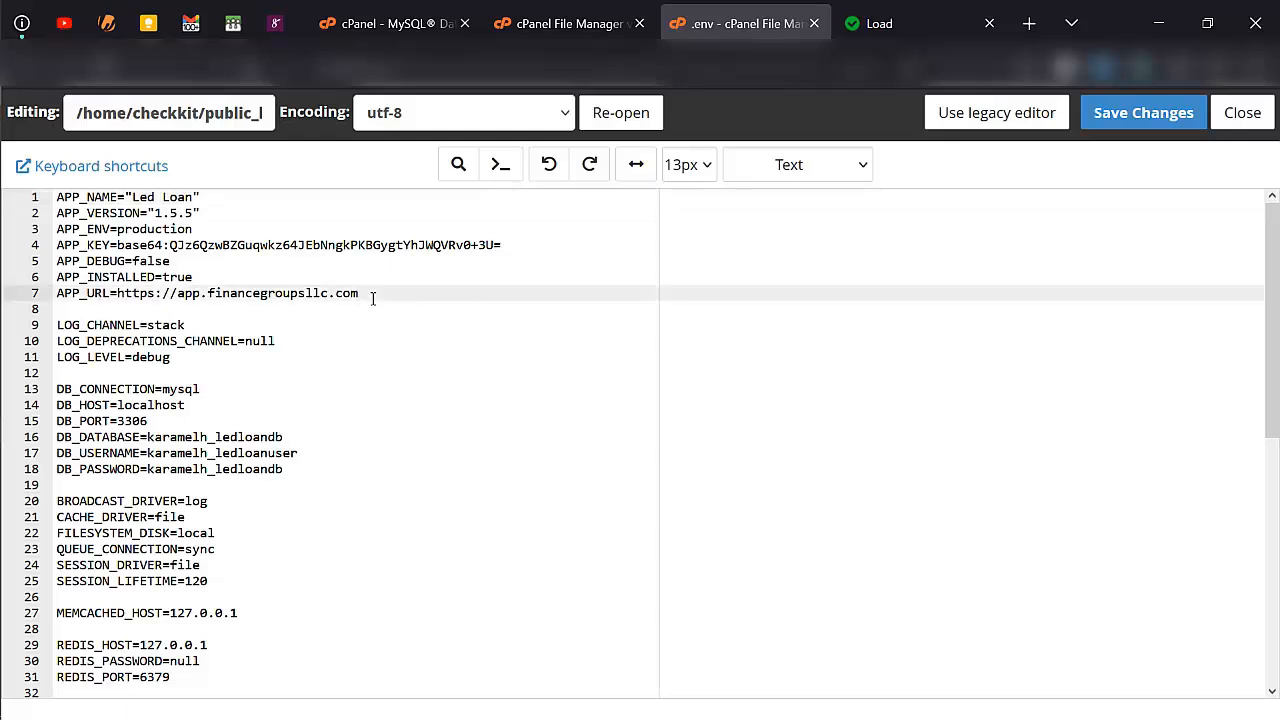
key(ctrl+shift+Left)
key(ctrl+shift+Left)
key(ctrl+shift+Left)
key(ctrl+shift+Left)
key(ctrl+shift+Left)
key(ctrl+shift+Left)
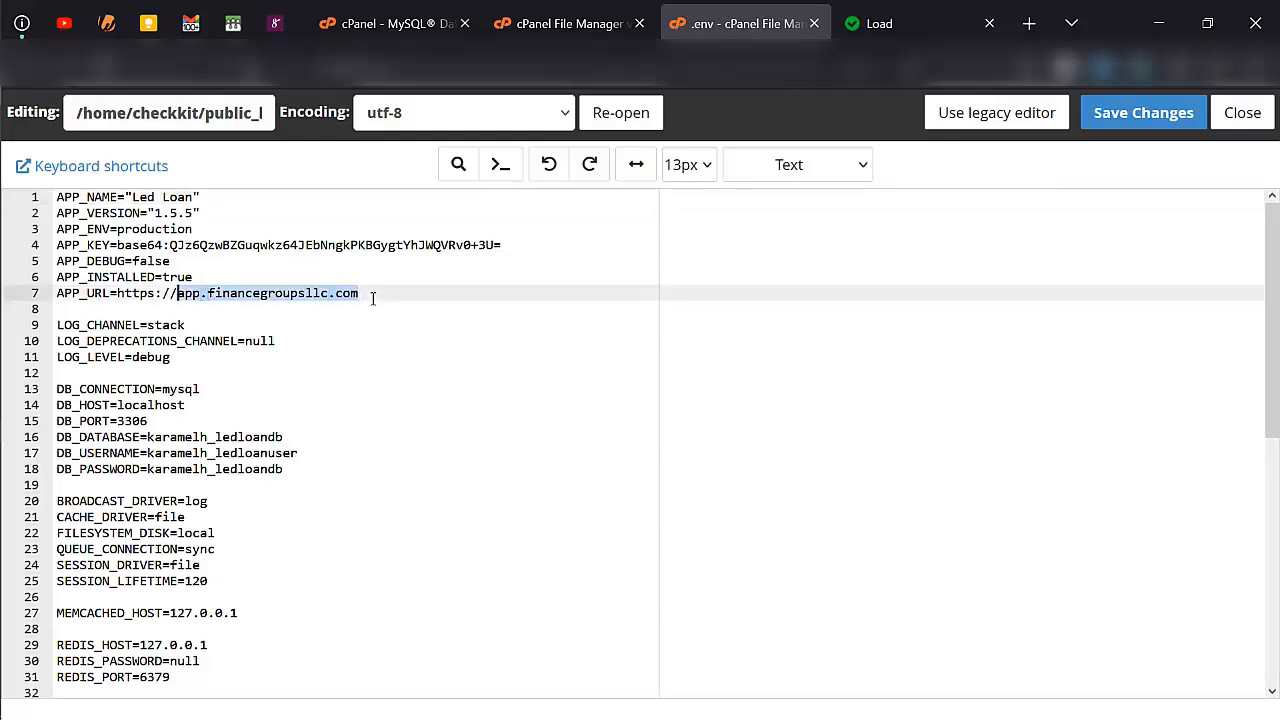
key(ctrl+shift+Left)
text(https://logs.checkkit.top/lenloan/)
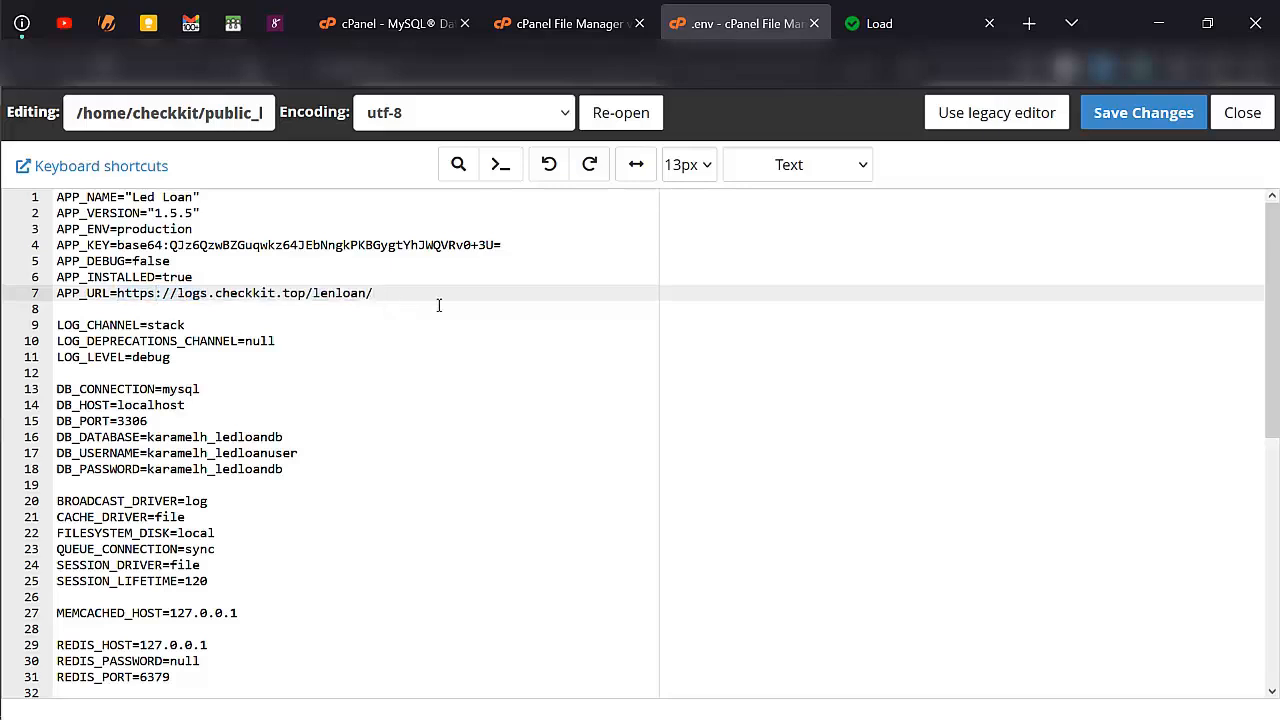
key(BackSpace)
scroll(287, 464, down, 2)
scroll(201, 374, up, 2)
- Copy the database name from the Notepad notes and set DB_DATABASE to checkkit_lenloandb
click(29, 403)
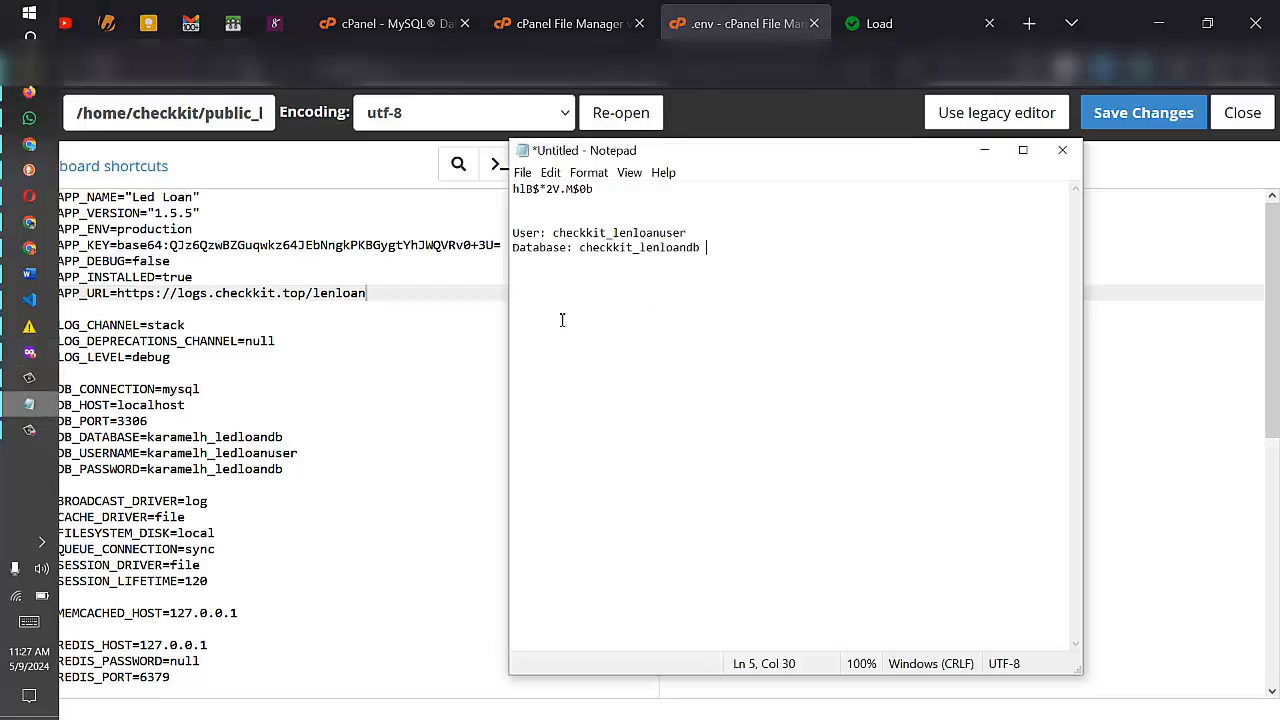
double_click(598, 251)
key(ctrl+c)
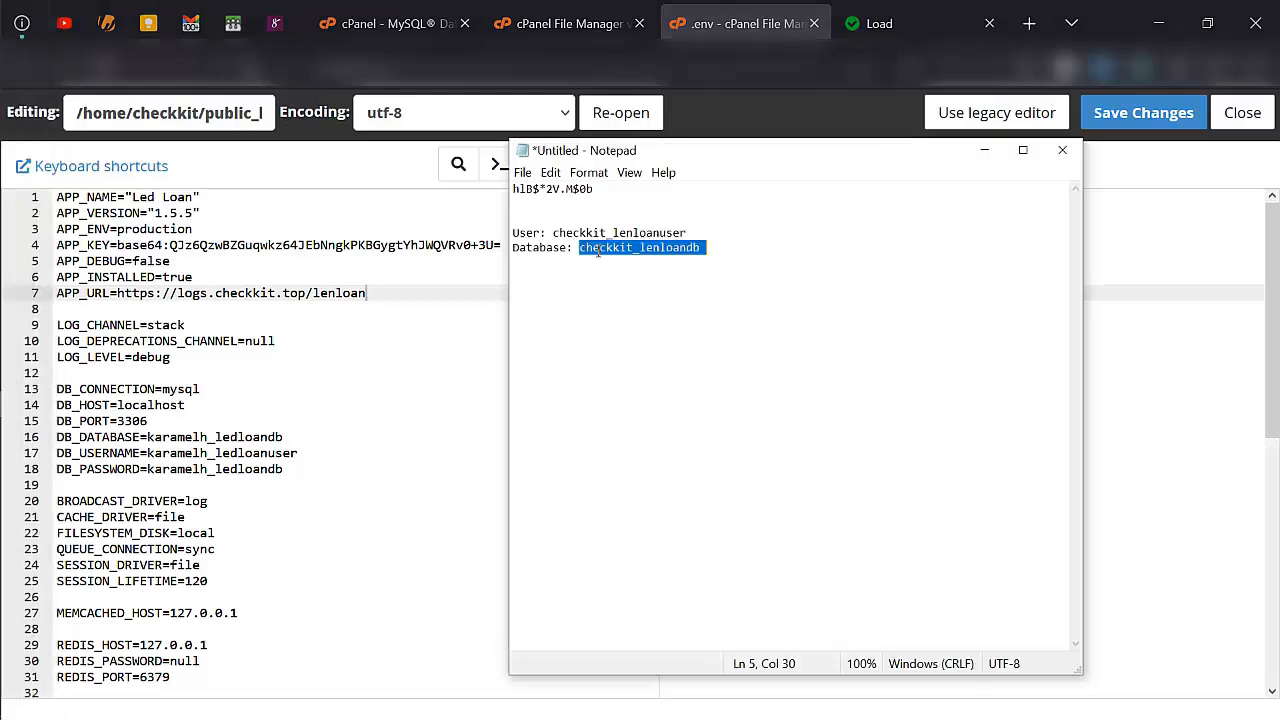
double_click(255, 440)
key(ctrl+v)
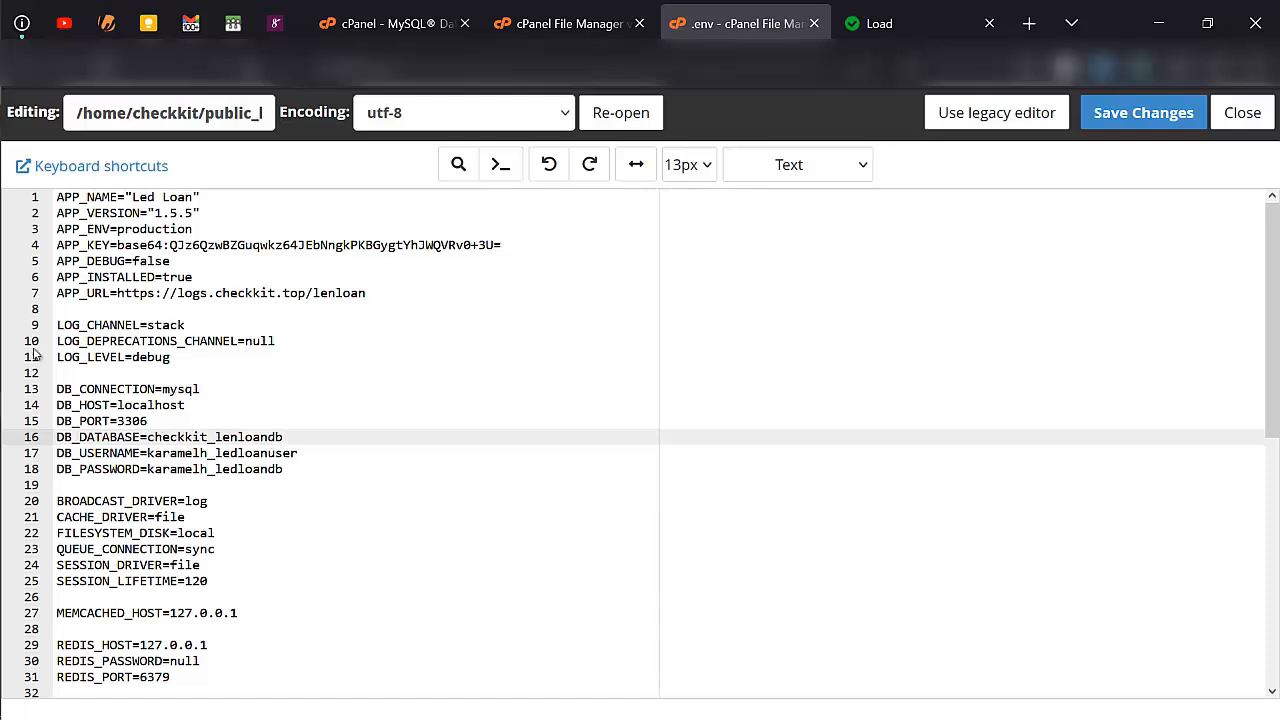
- Copy the database user from the Notepad notes and set DB_USERNAME to checkkit_lenloanuser
click(25, 406)
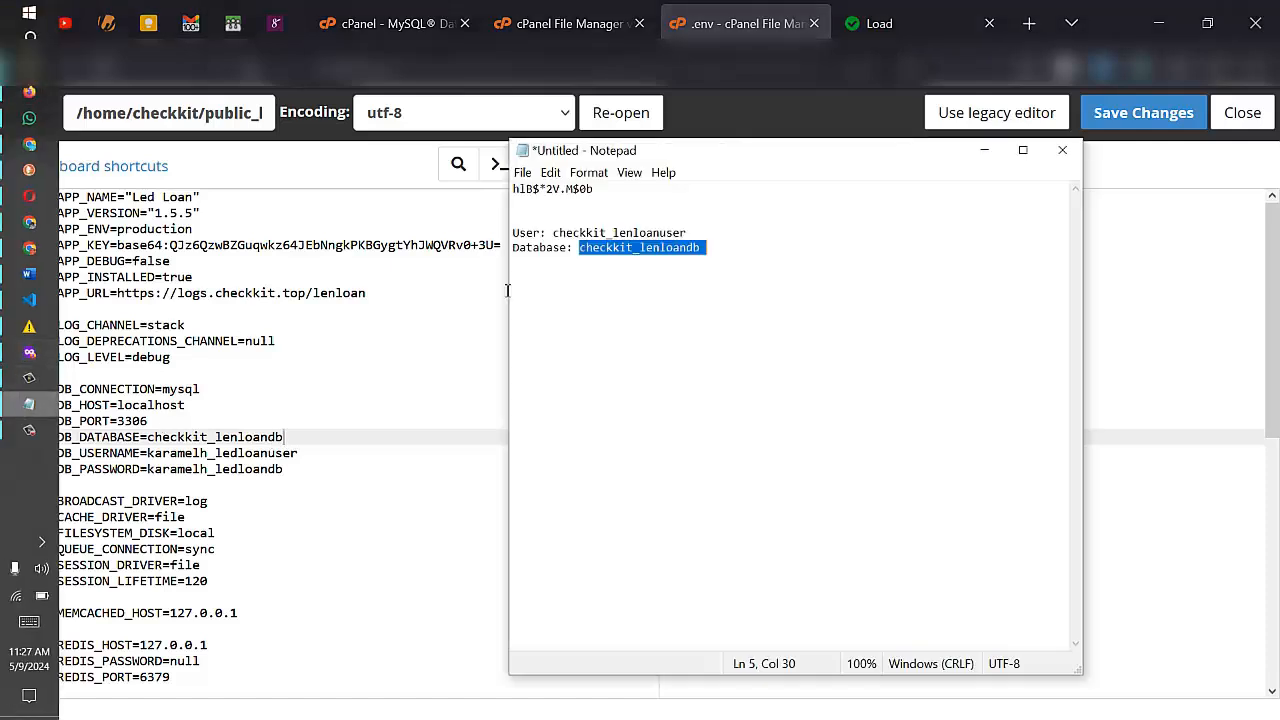
double_click(615, 233)
key(ctrl+c)
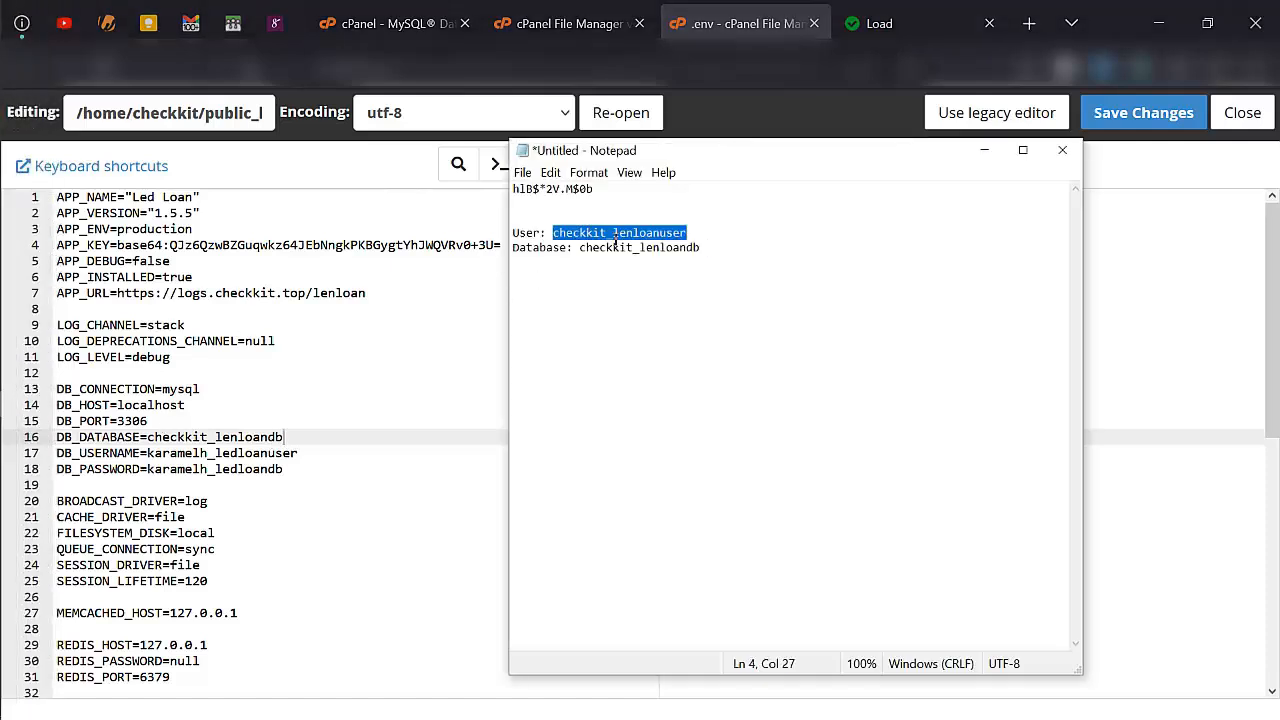
click(190, 453)
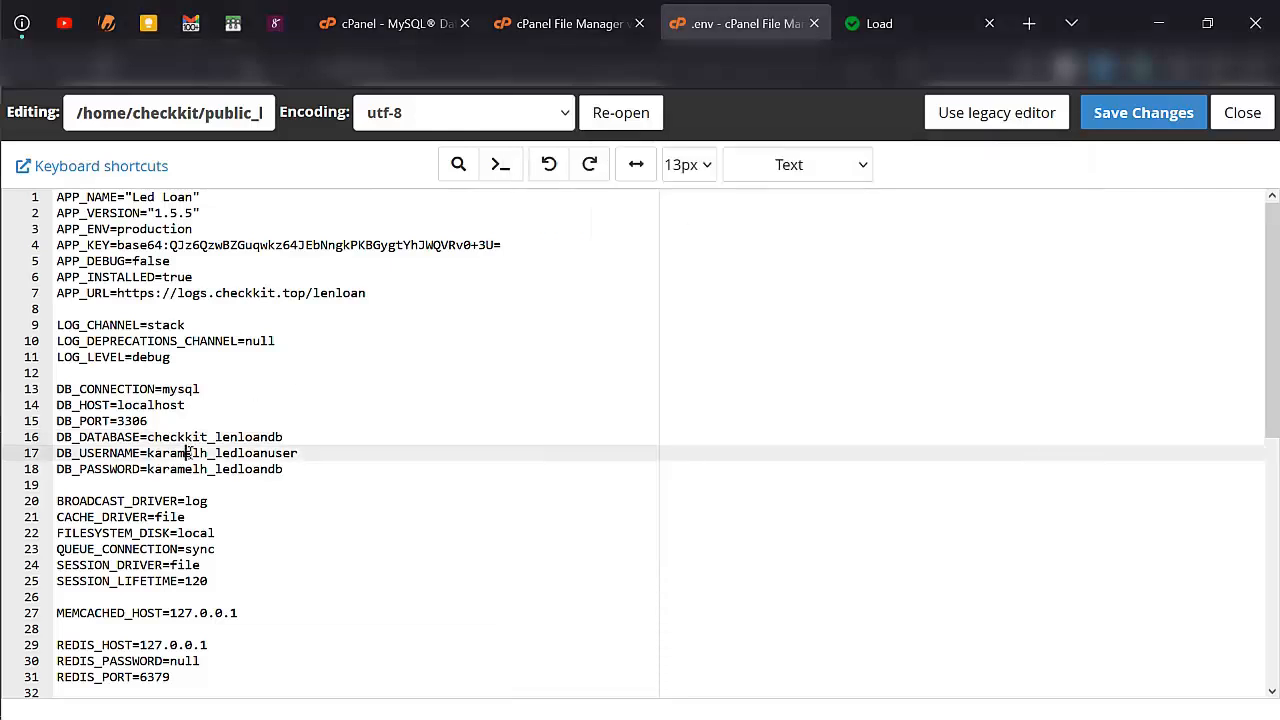
double_click(190, 453)
key(ctrl+v)
- Copy the database password from the Notepad notes to replace the DB_PASSWORD value in the .env file
mouse_move(2, 407)
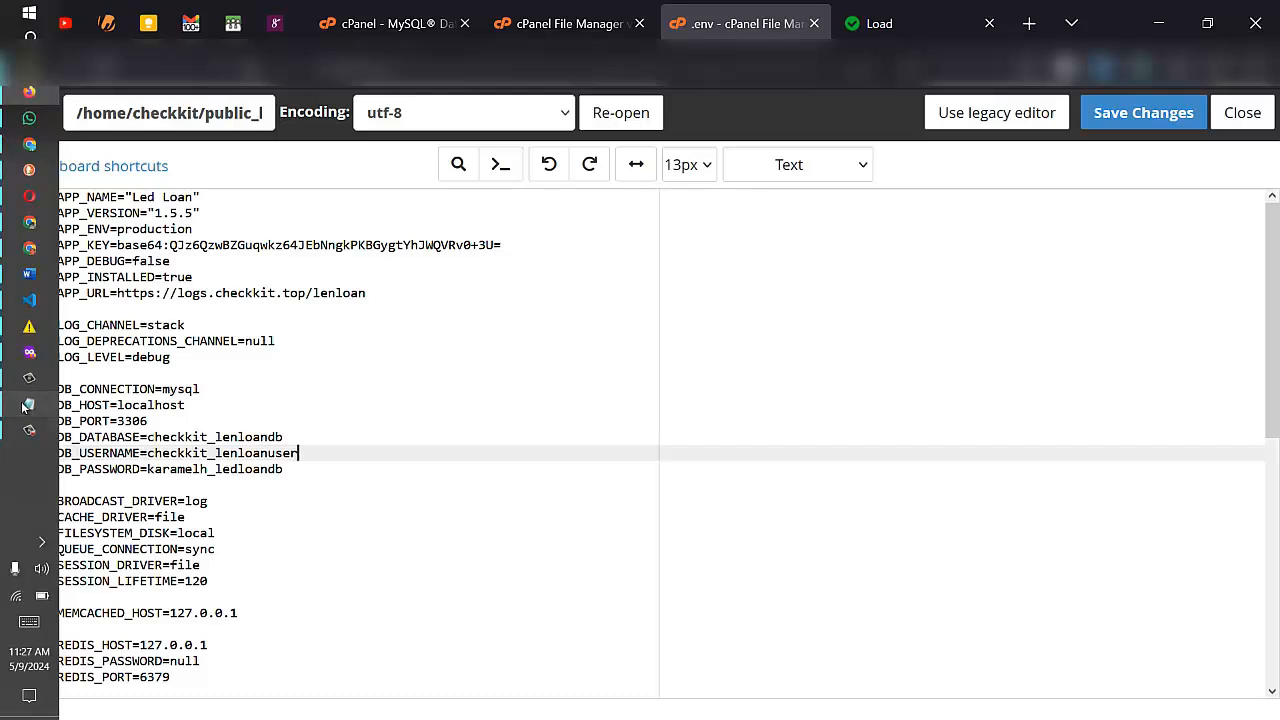
click(24, 406)
drag(596, 190, 514, 195)
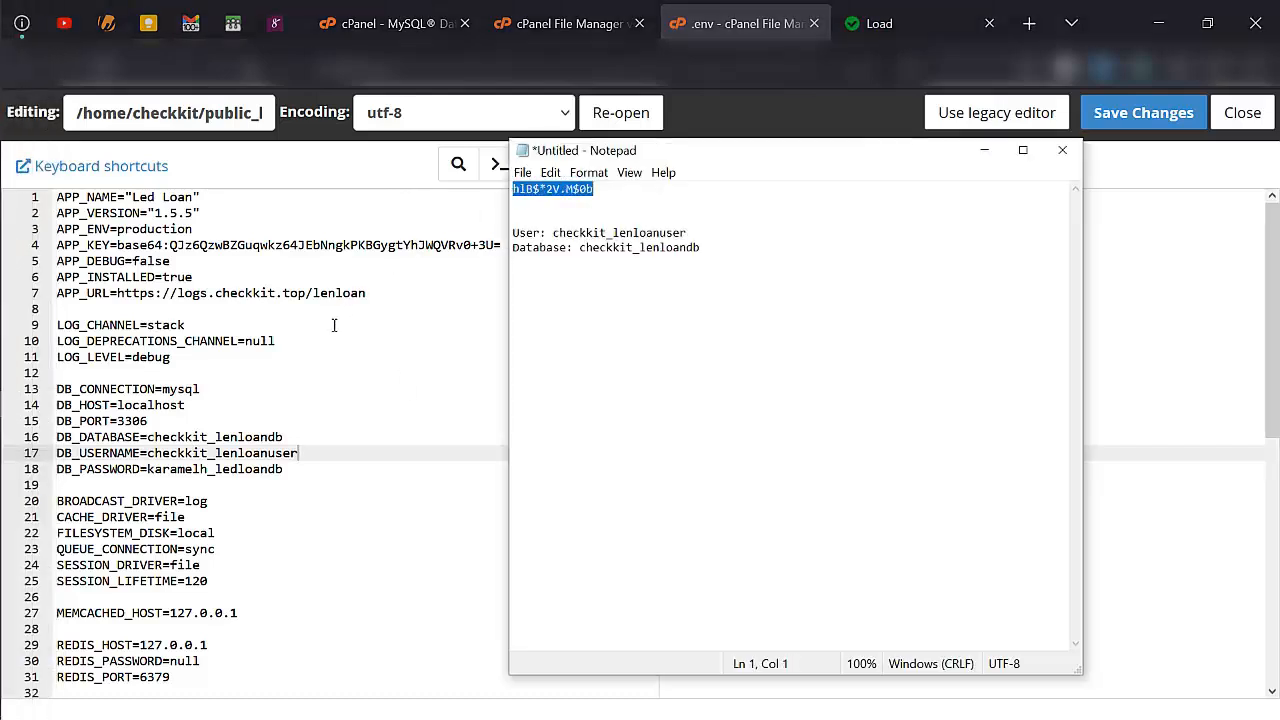
click(286, 468)
double_click(286, 468)
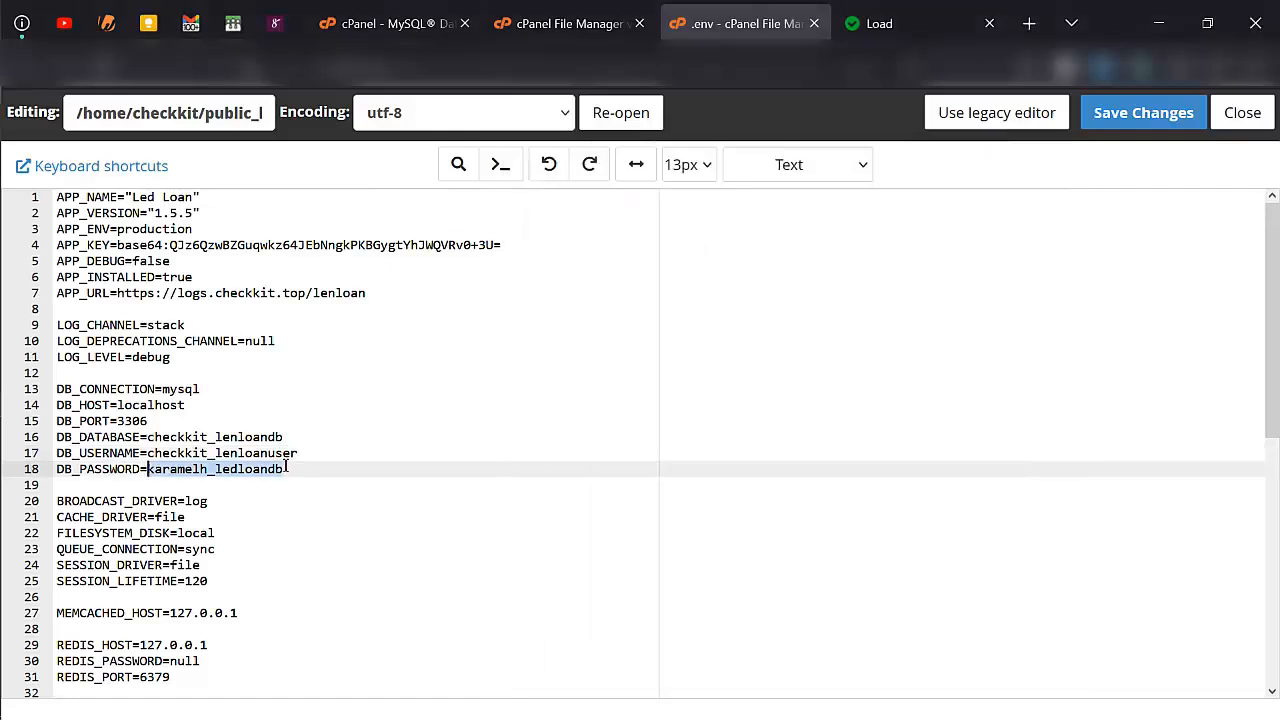
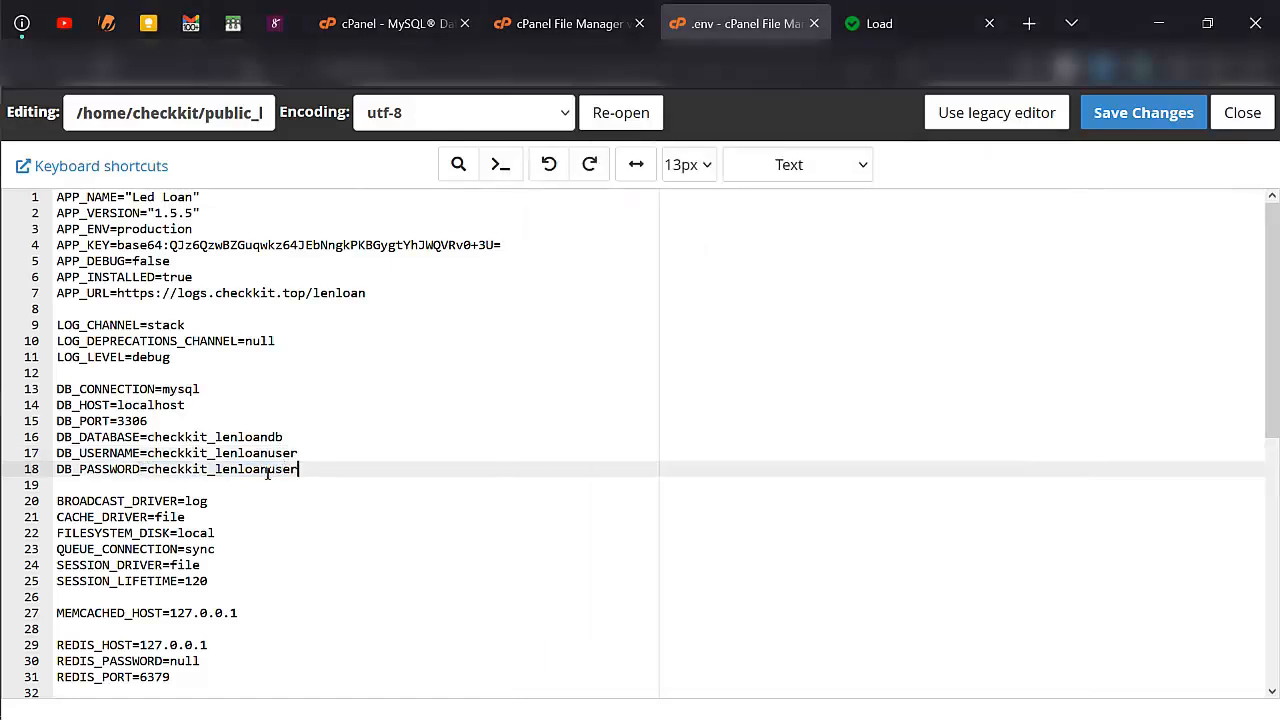
- Review the remaining settings in the .env file and save the changes
scroll(345, 501, down, 2)
scroll(345, 501, down, 6)
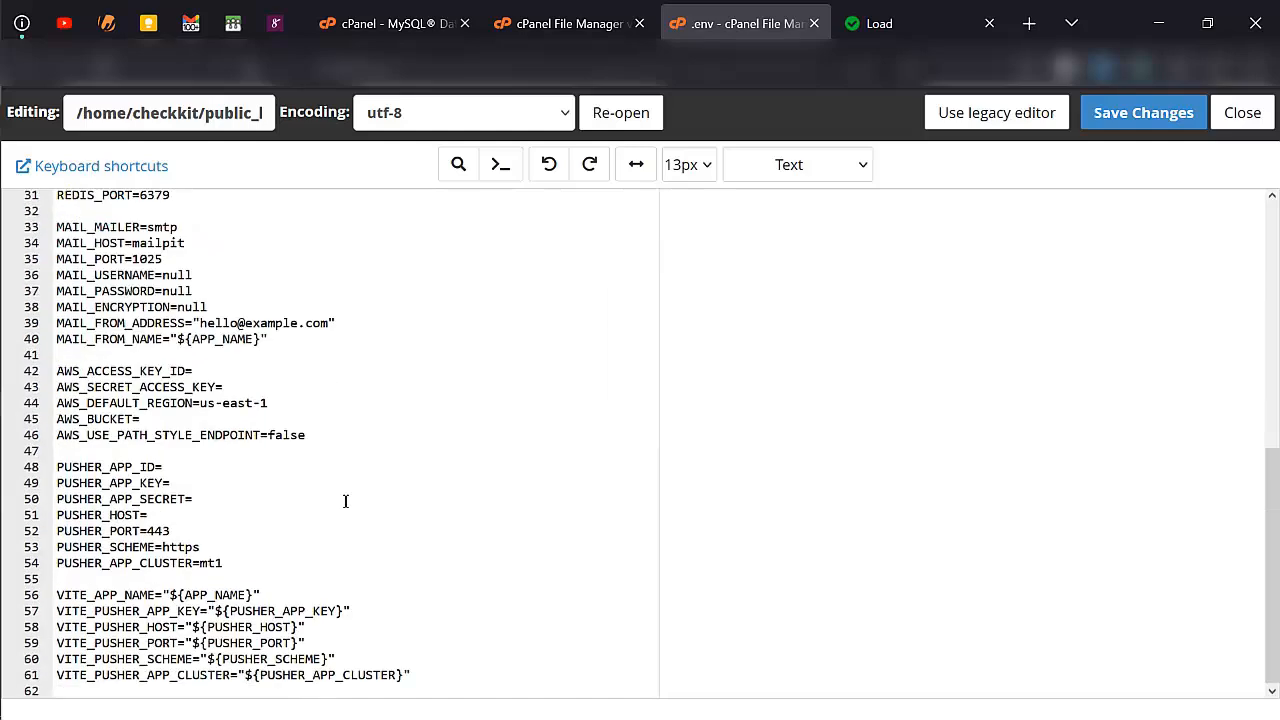
scroll(263, 448, up, 4)
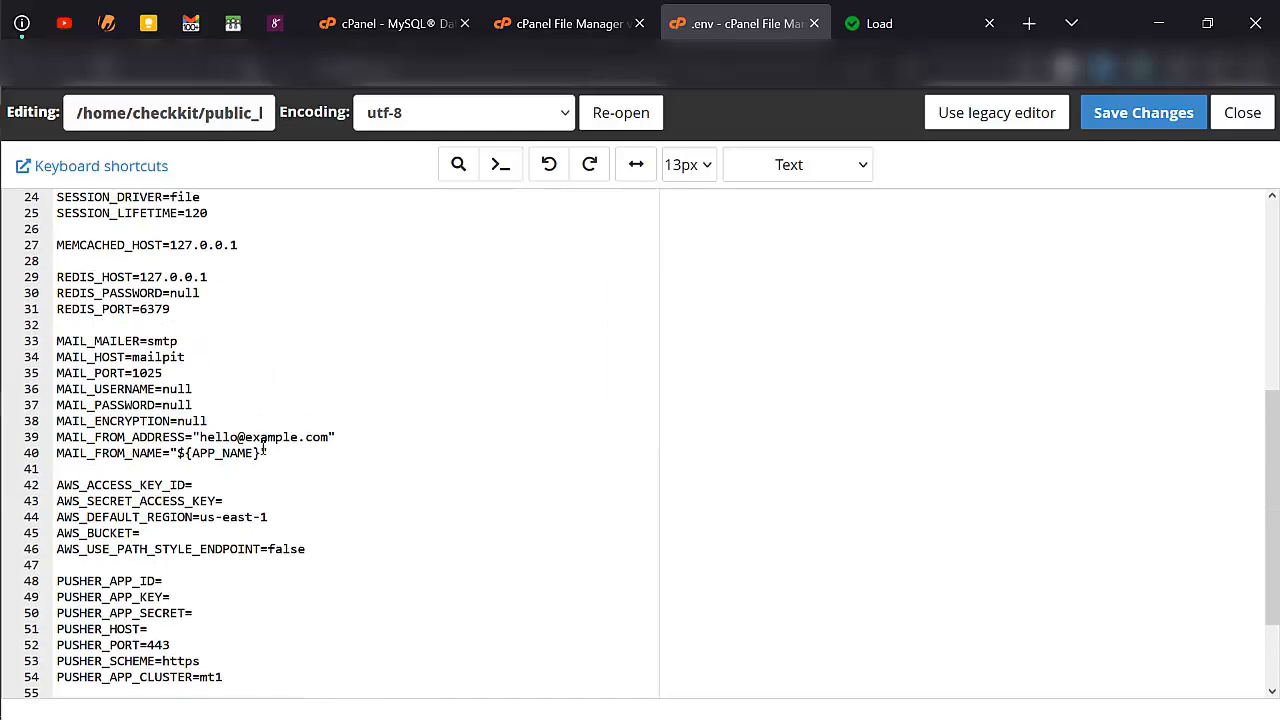
scroll(255, 441, up, 1)
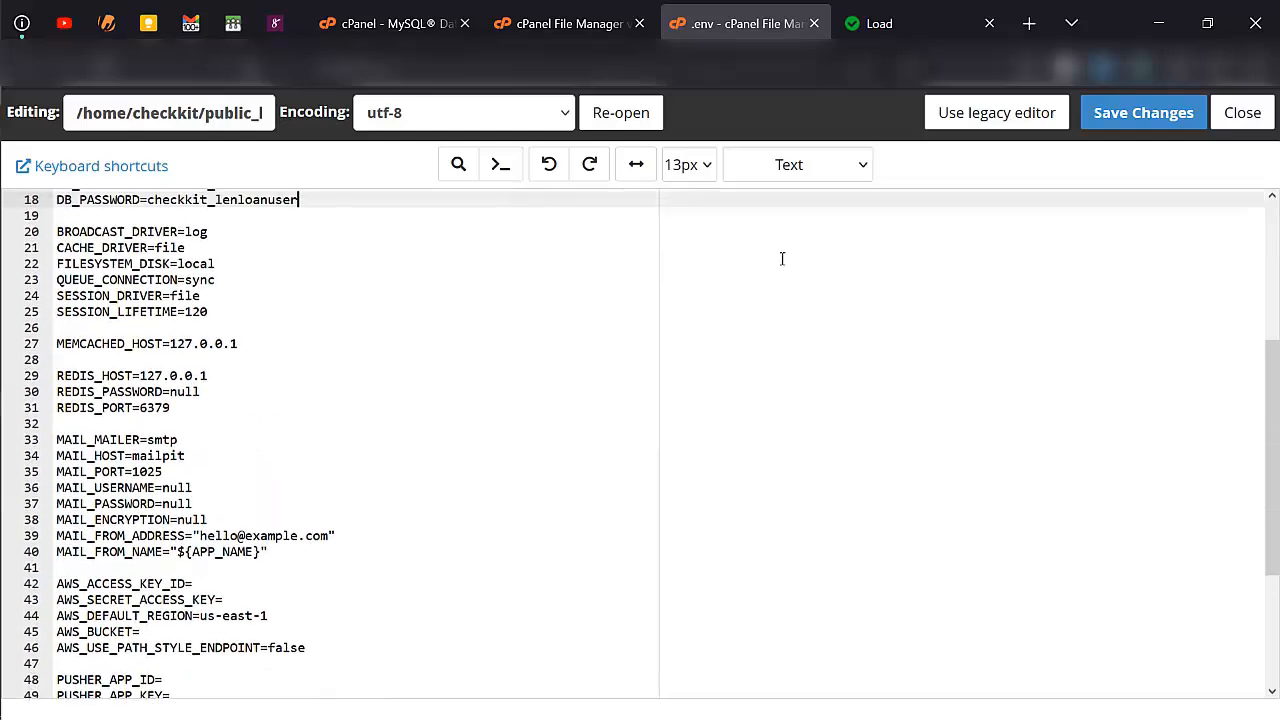
click(1148, 118)
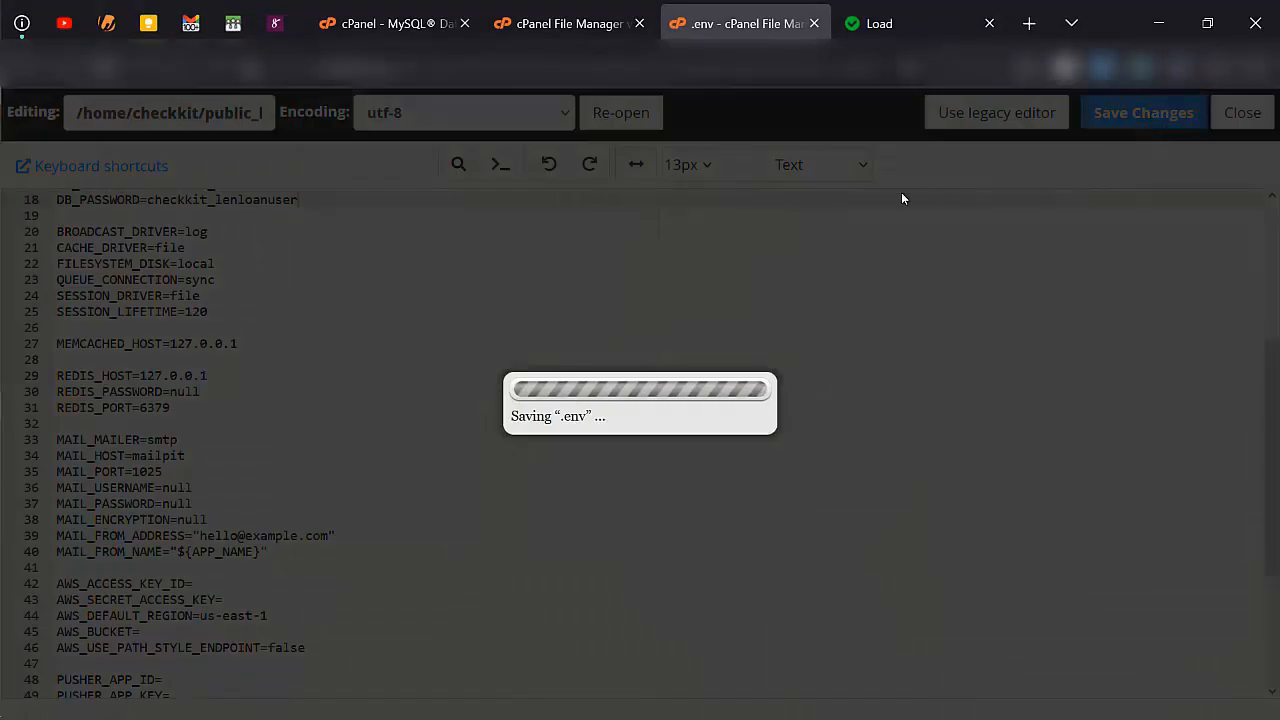
scroll(287, 492, down, 4)
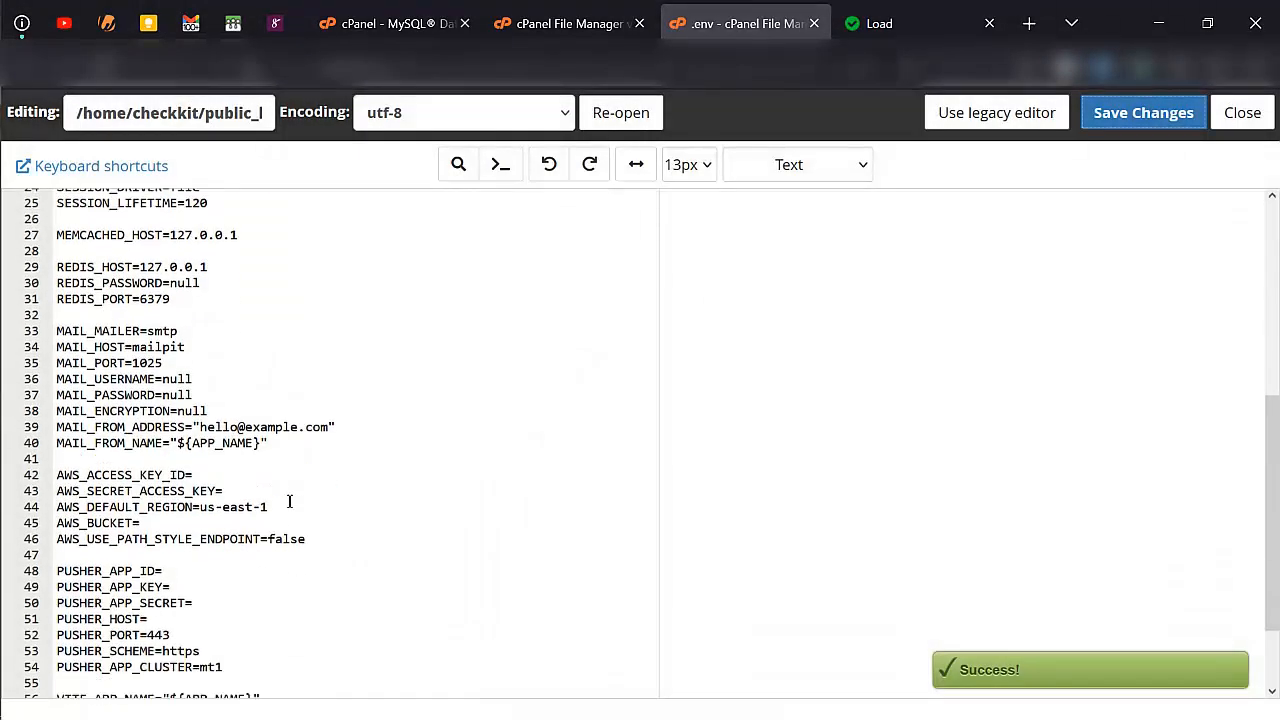
scroll(218, 505, up, 5)
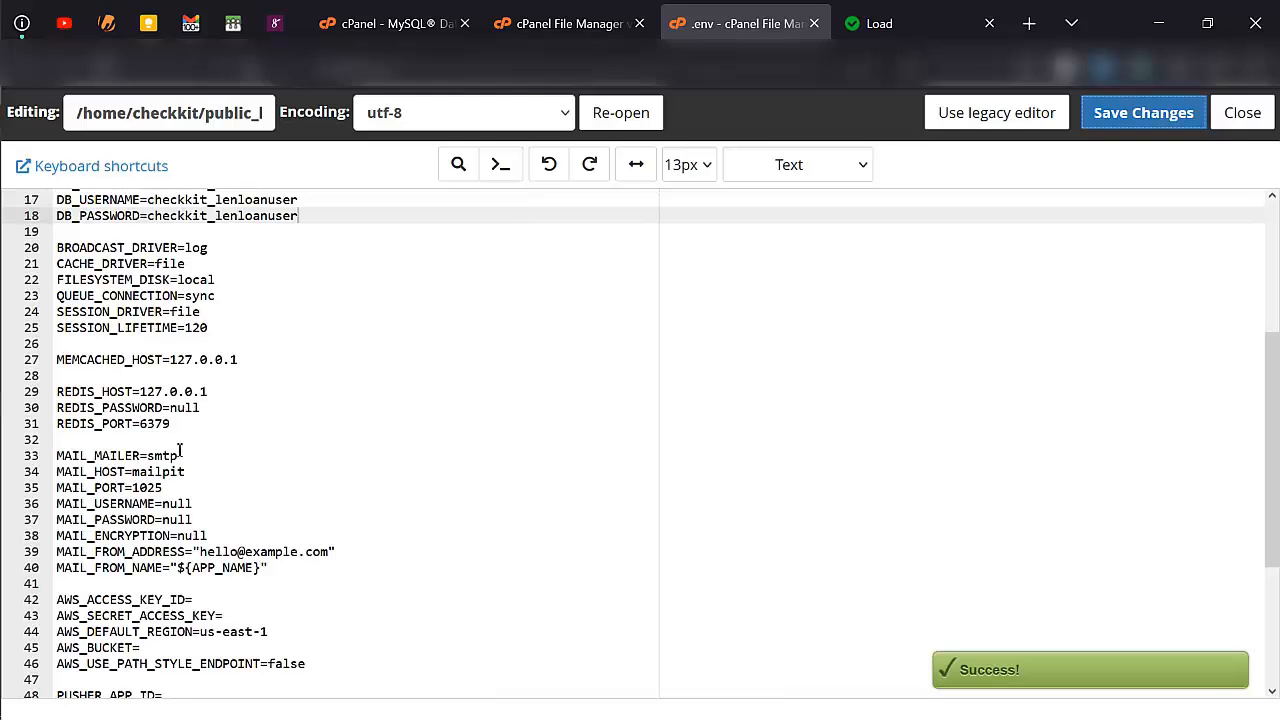
scroll(180, 454, up, 5)
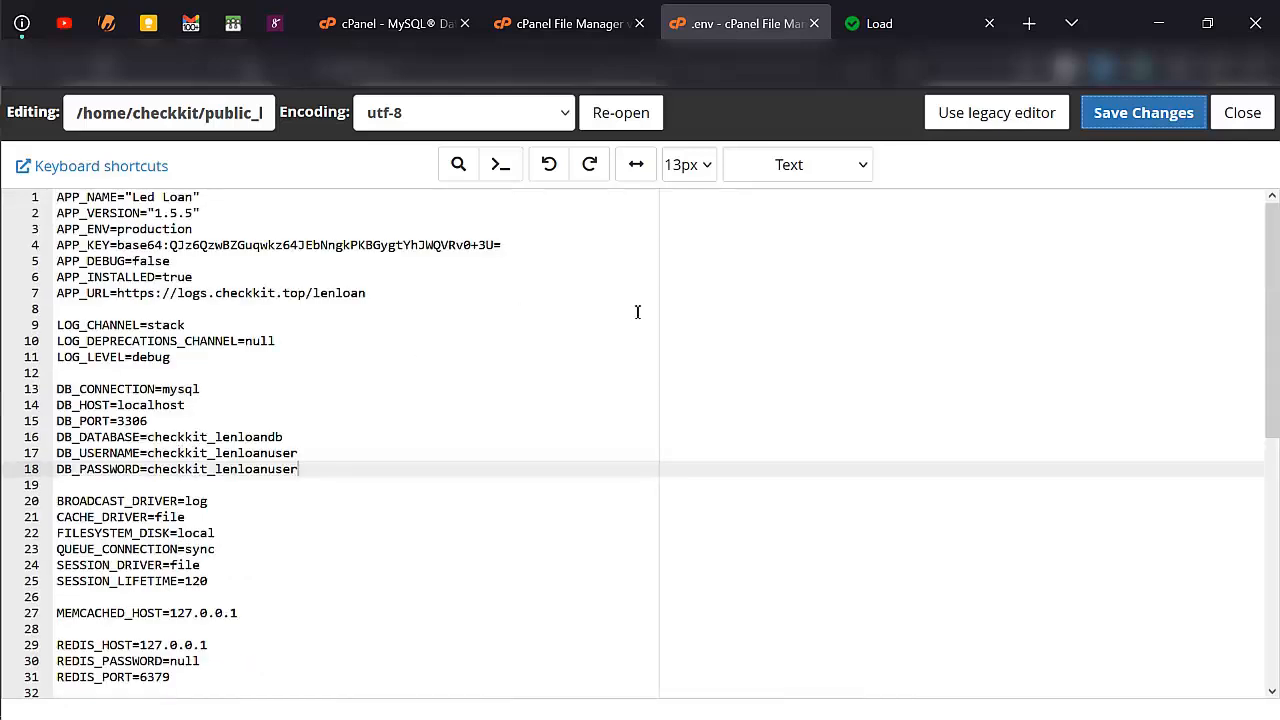
click(1115, 126)
- Download karamelh_ledloandb.sql from the SQL folder inside lenloan in File Manager
click(524, 26)
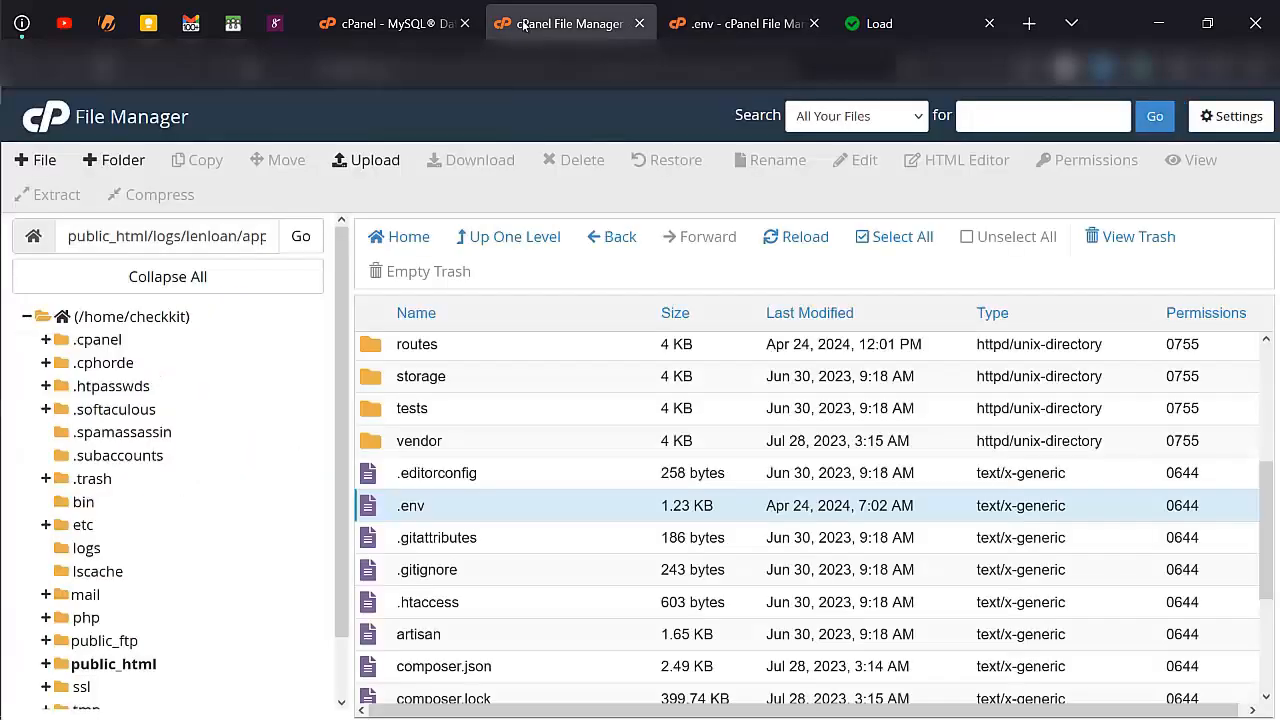
click(521, 236)
scroll(451, 435, down, 3)
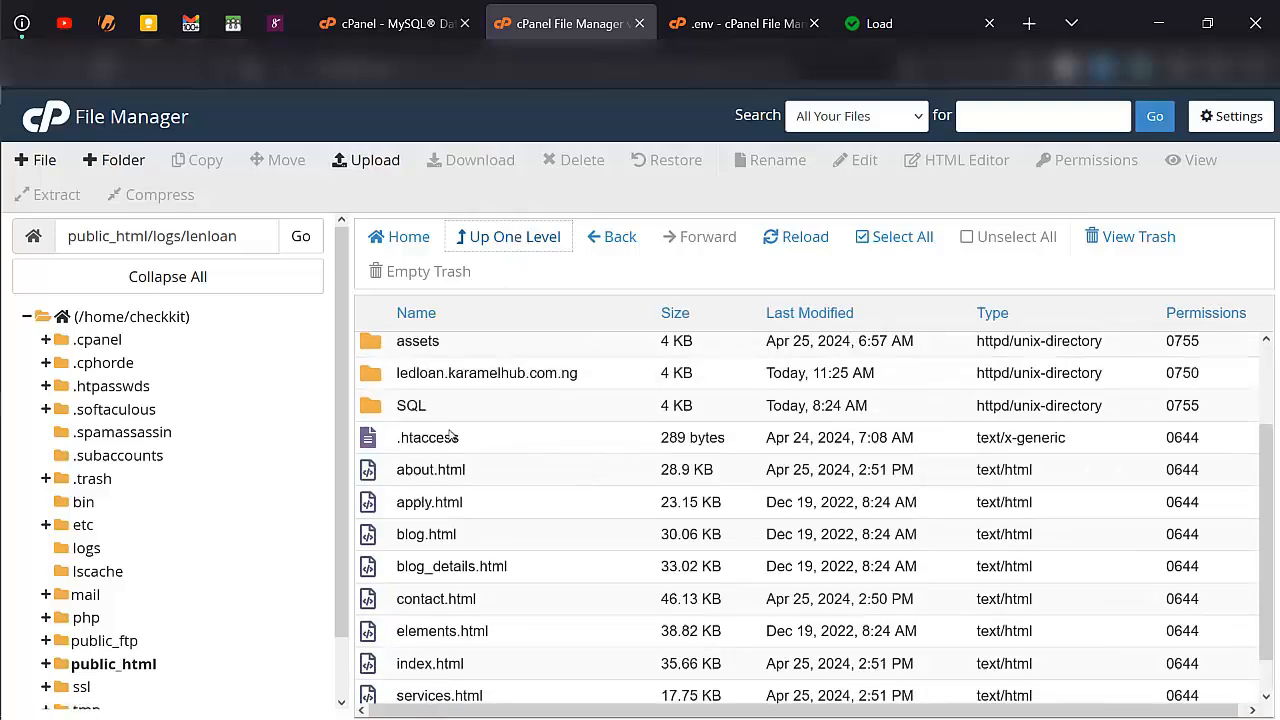
double_click(464, 410)
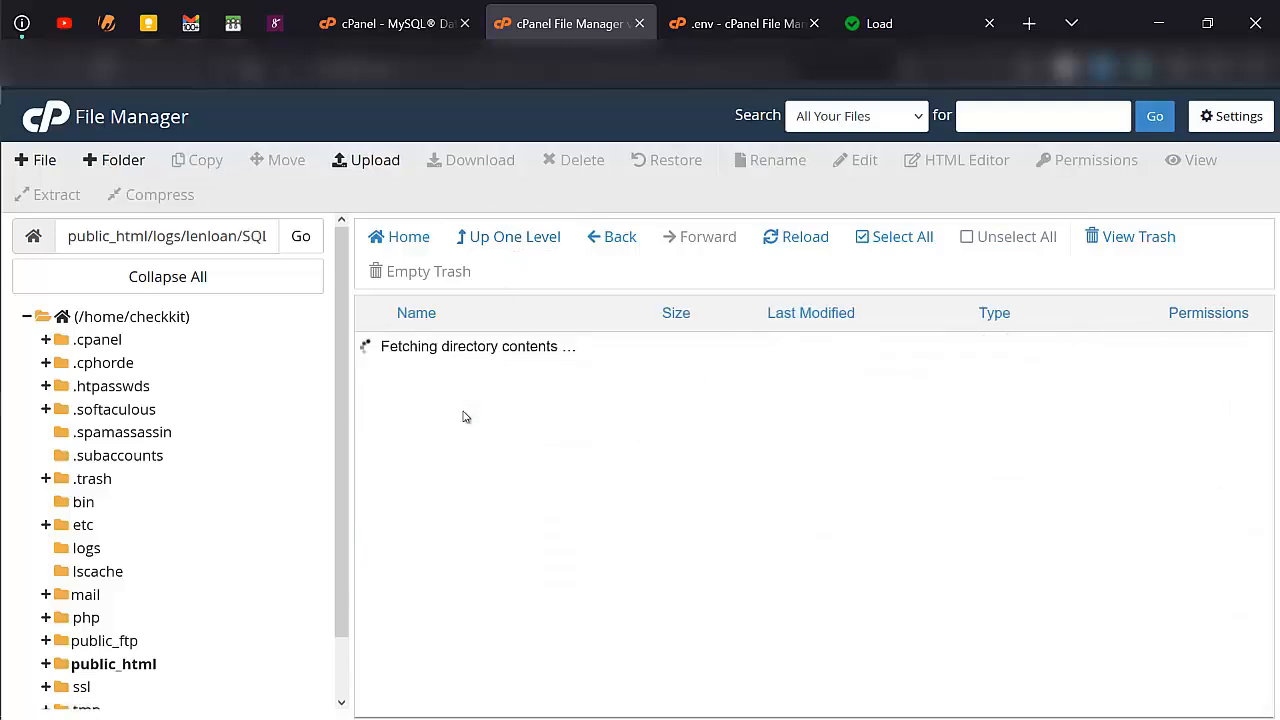
right_click(591, 354)
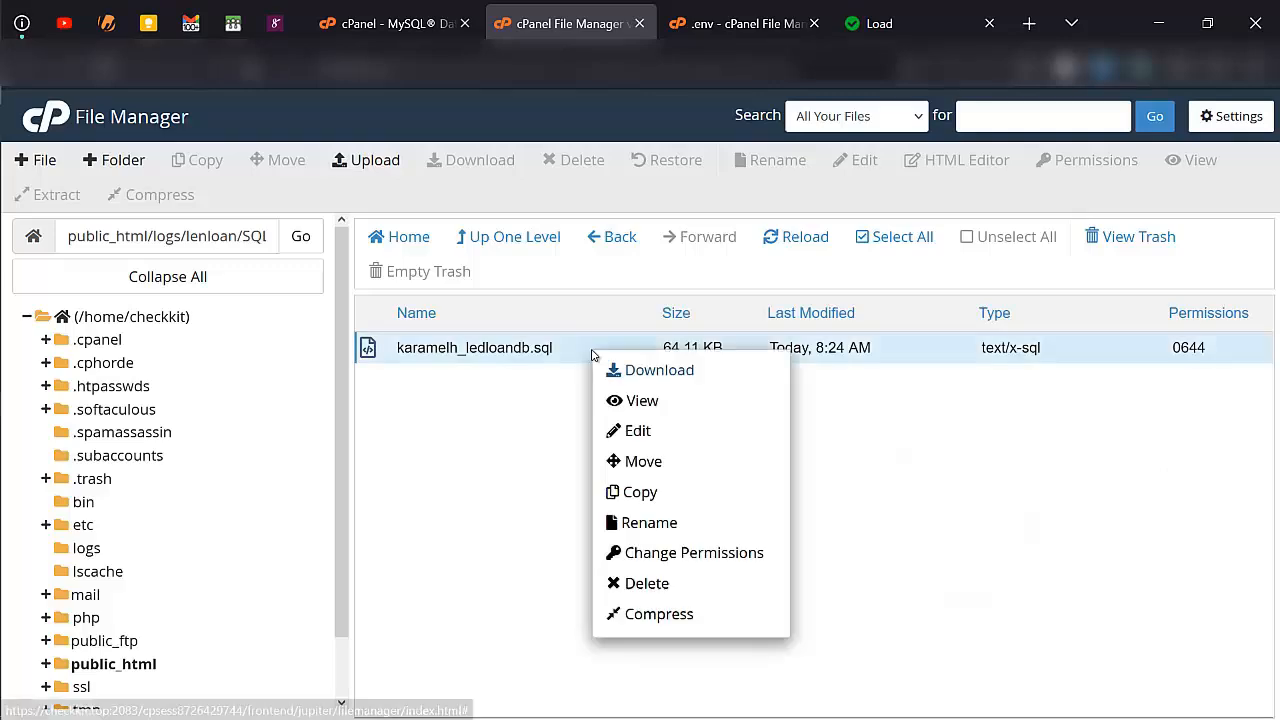
click(630, 371)
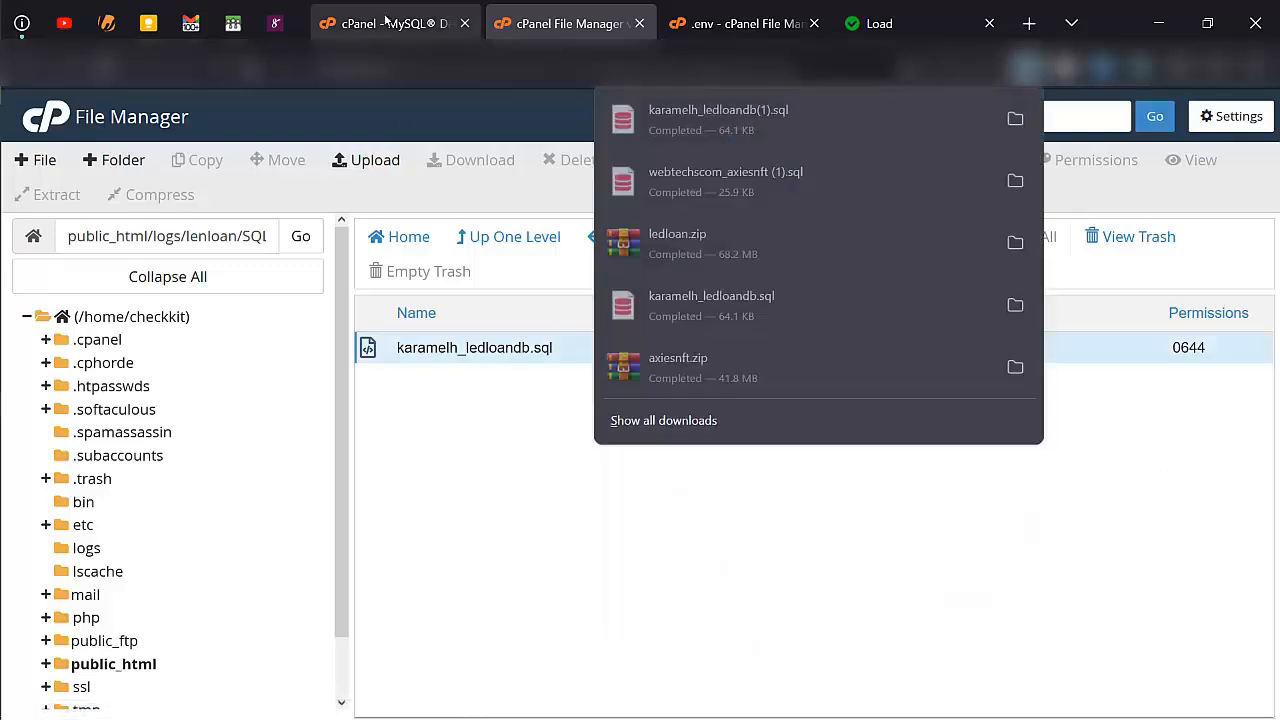
- Search the cPanel tools for "php" and open phpMyAdmin
click(385, 20)
click(752, 110)
text(php)
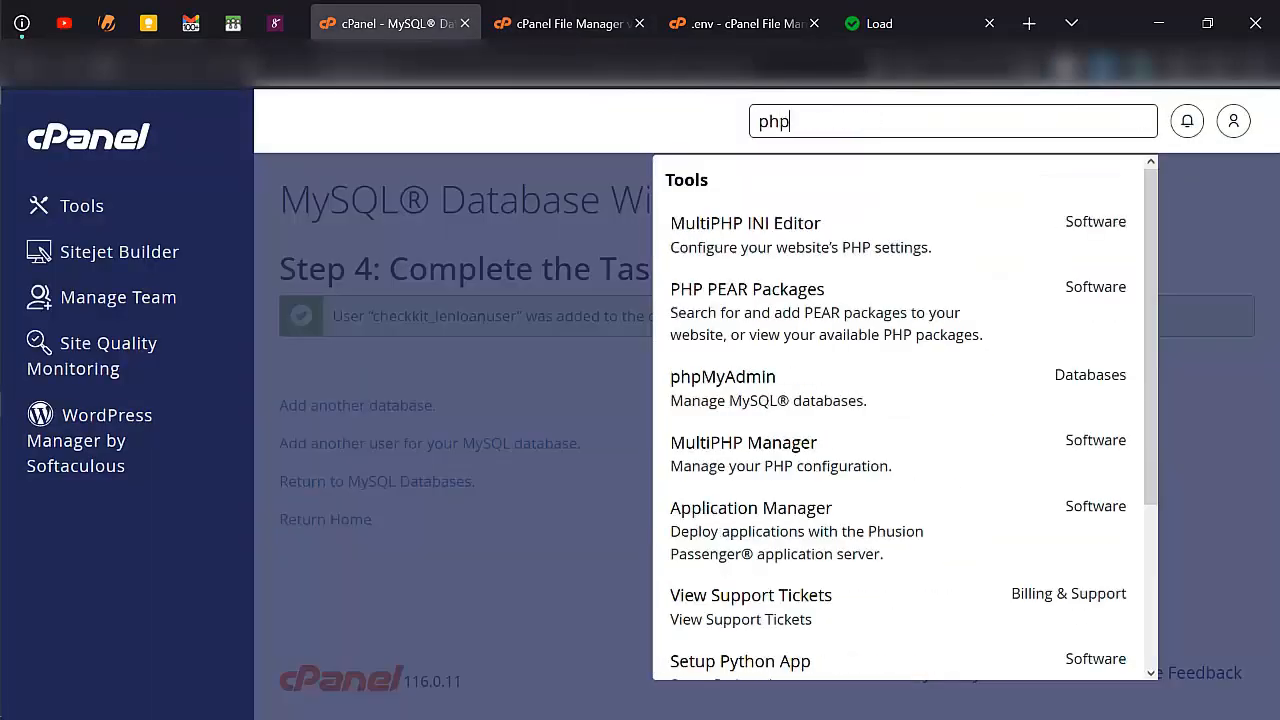
click(757, 380)
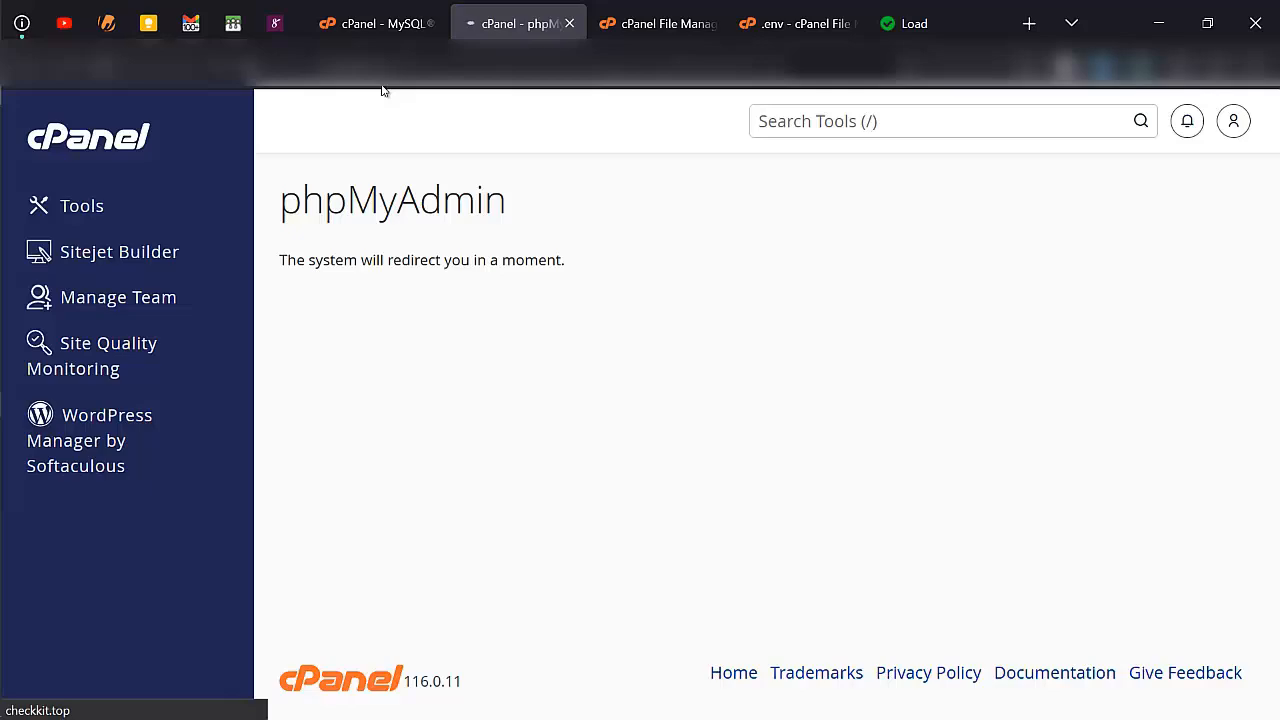
- Check the live loan website by following a link in its page header
click(966, 31)
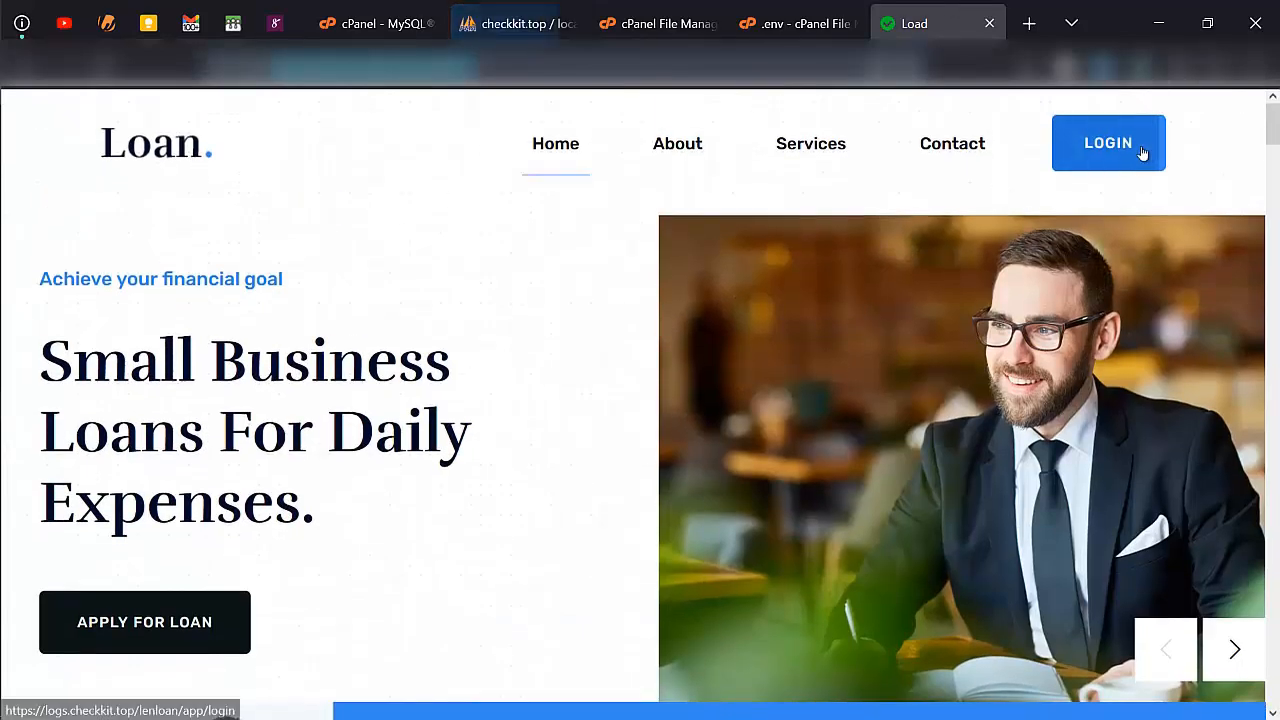
click(1143, 152)
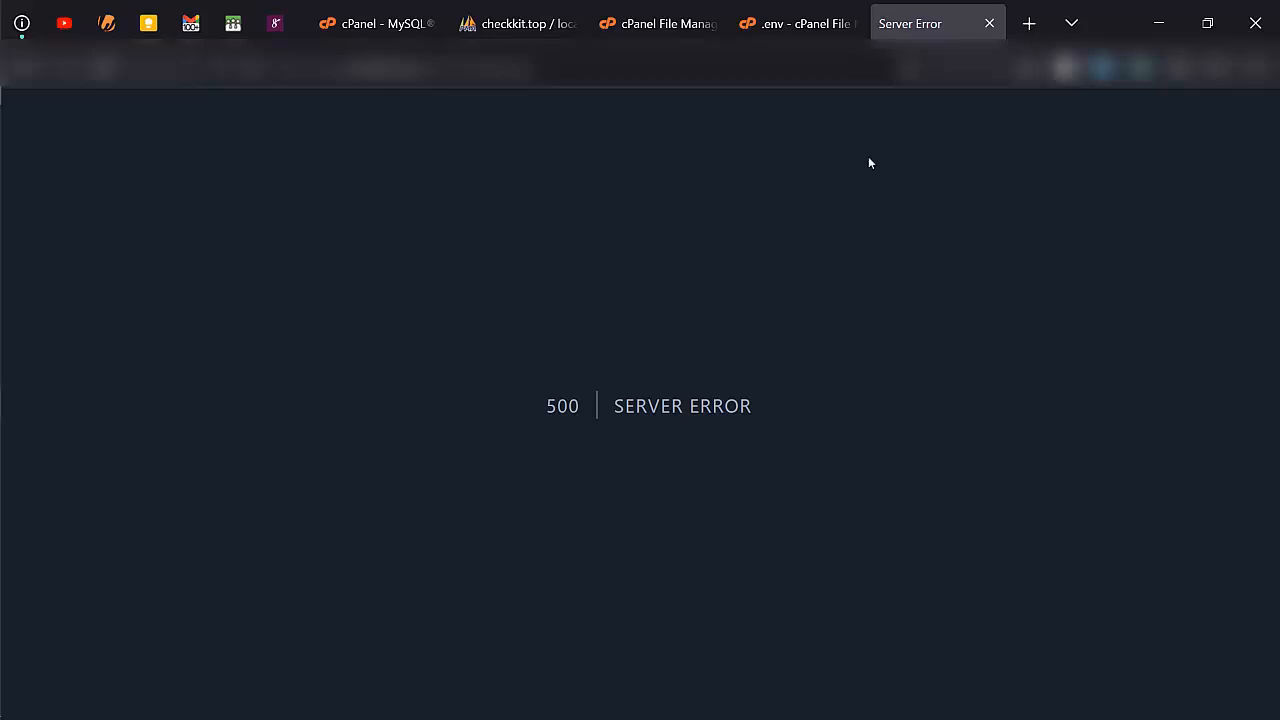
- Import karamelh_ledloandb(1).sql from Downloads into the checkkit_lenloandb database in phpMyAdmin
click(520, 23)
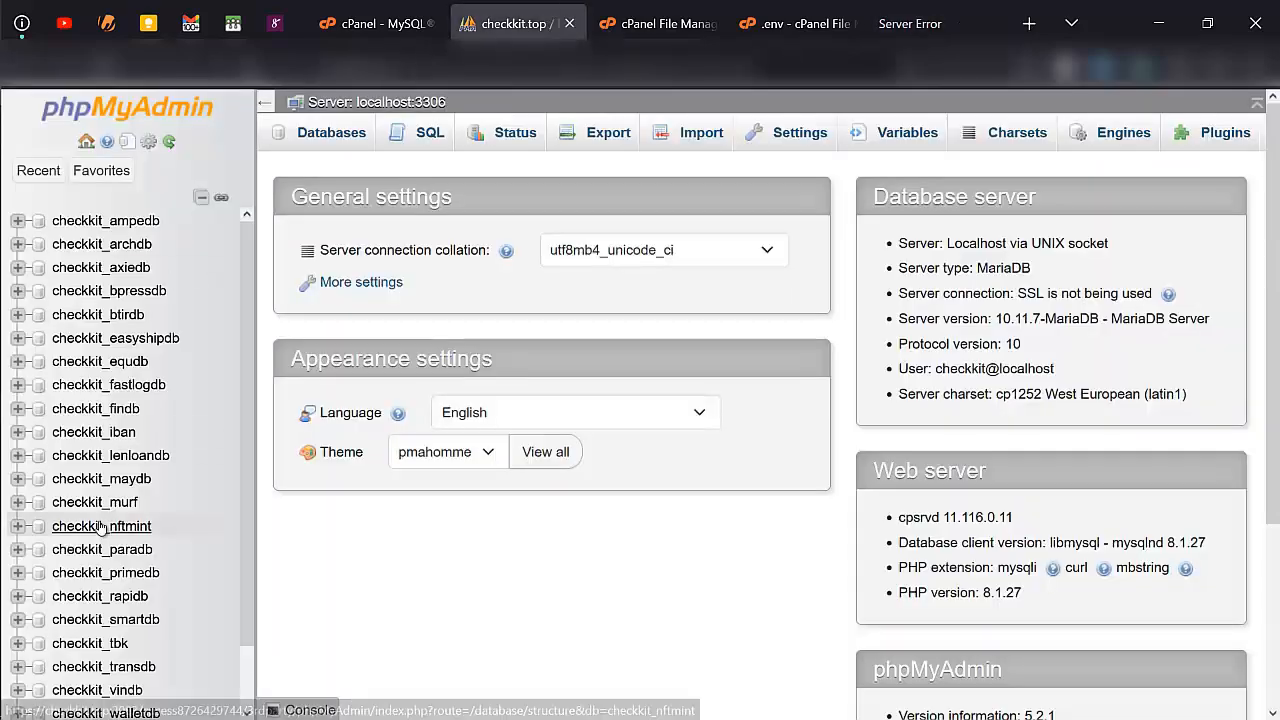
scroll(110, 620, down, 1)
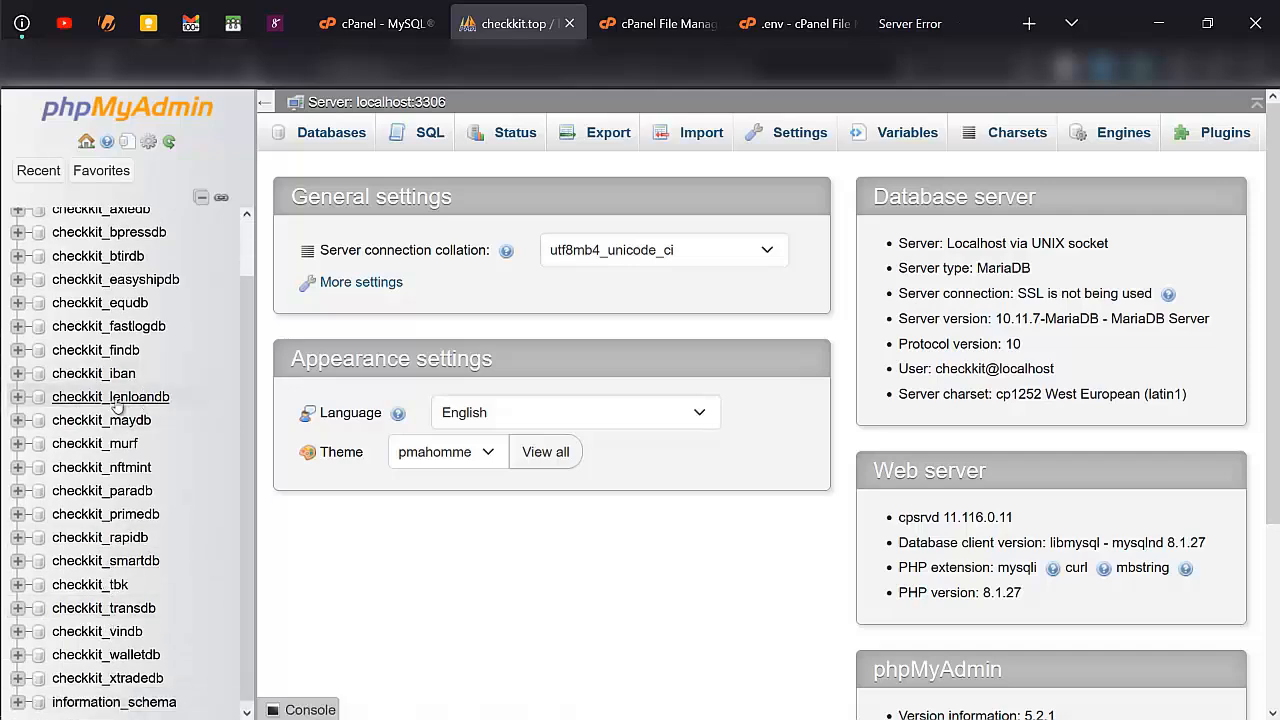
click(133, 398)
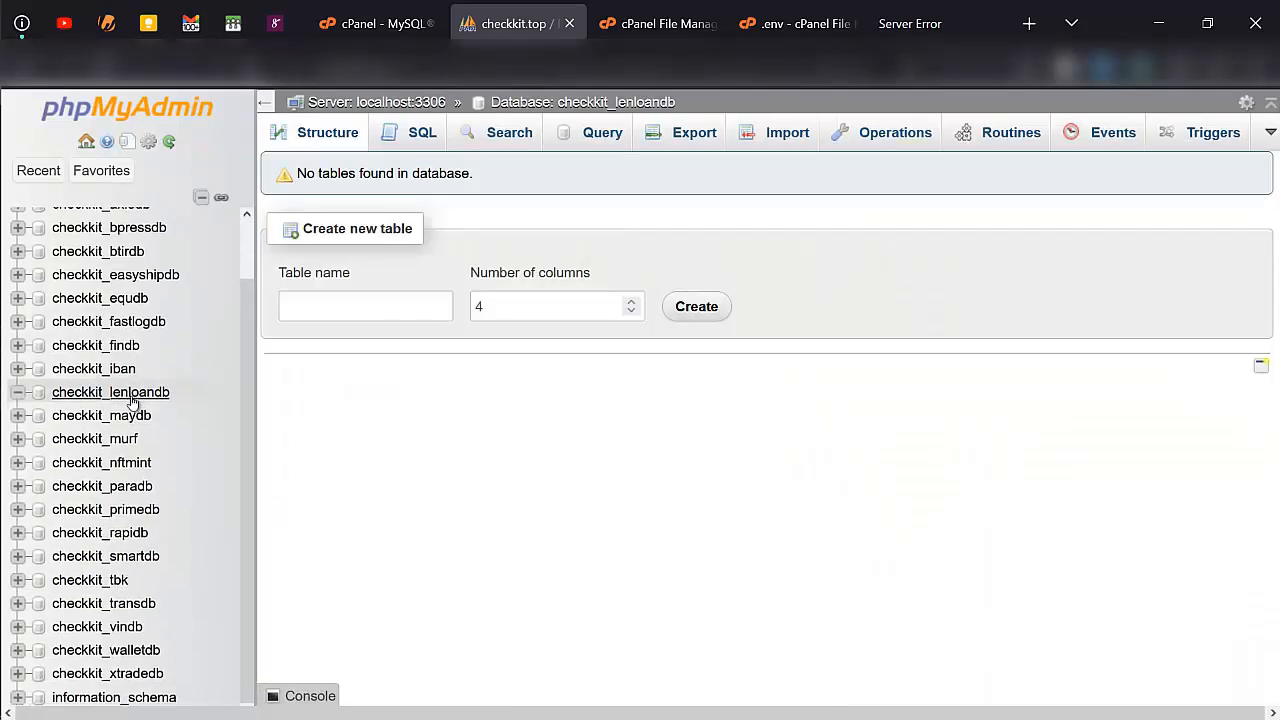
click(776, 141)
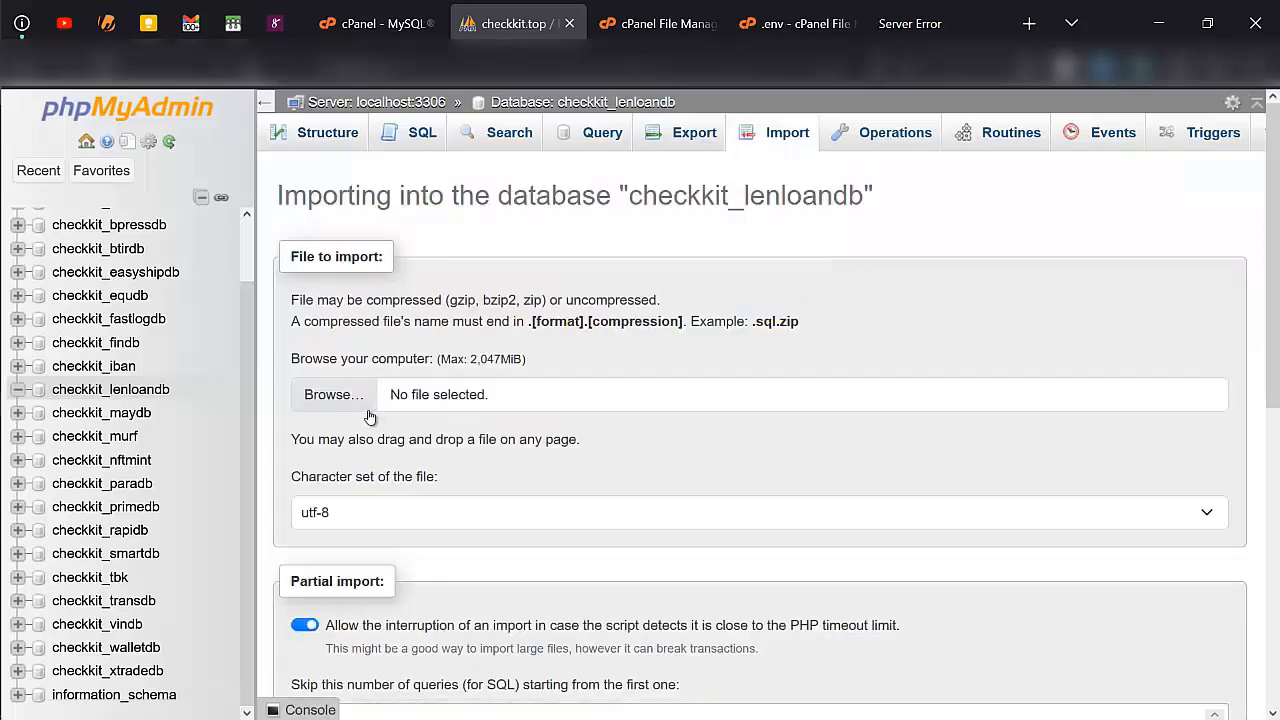
click(350, 398)
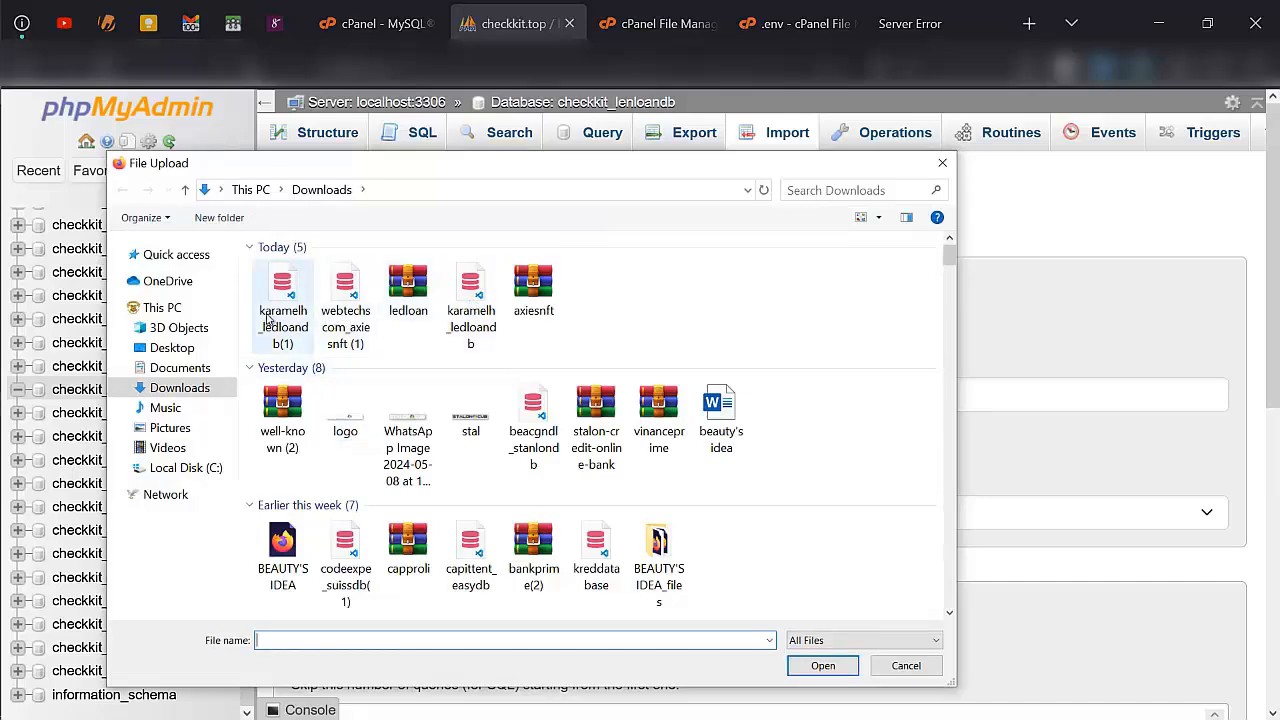
click(268, 318)
double_click(268, 318)
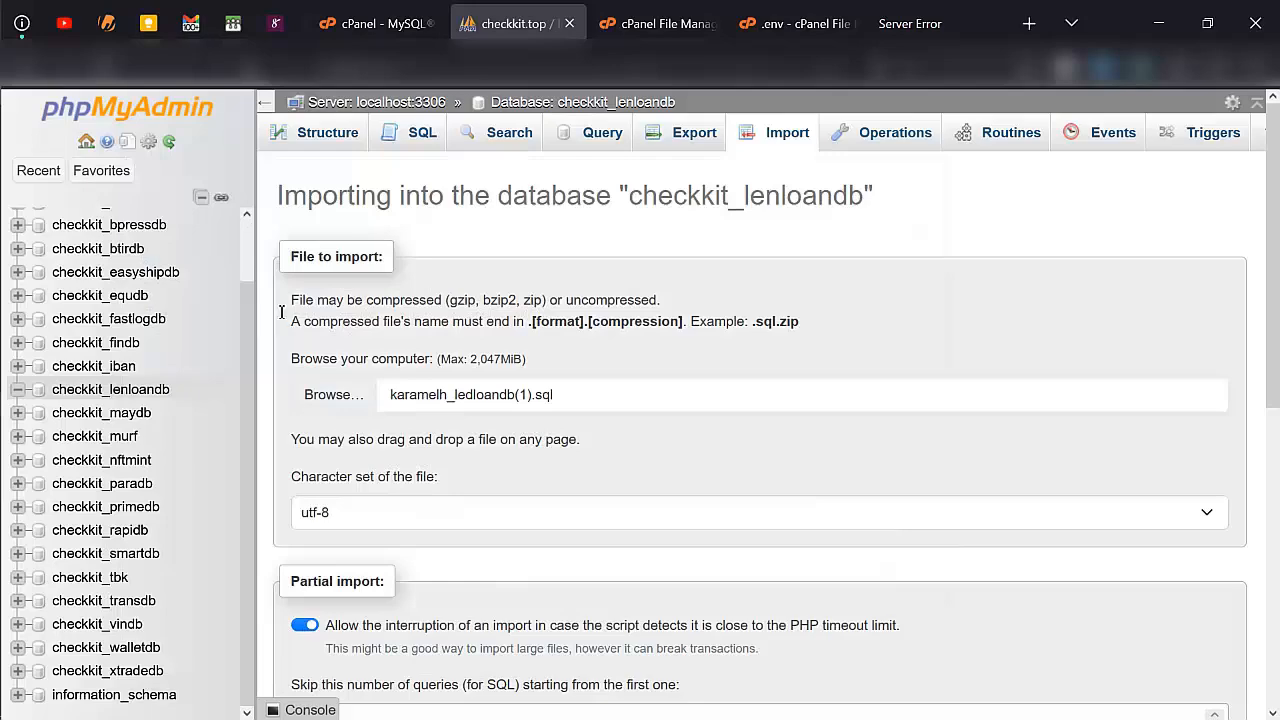
scroll(411, 443, down, 5)
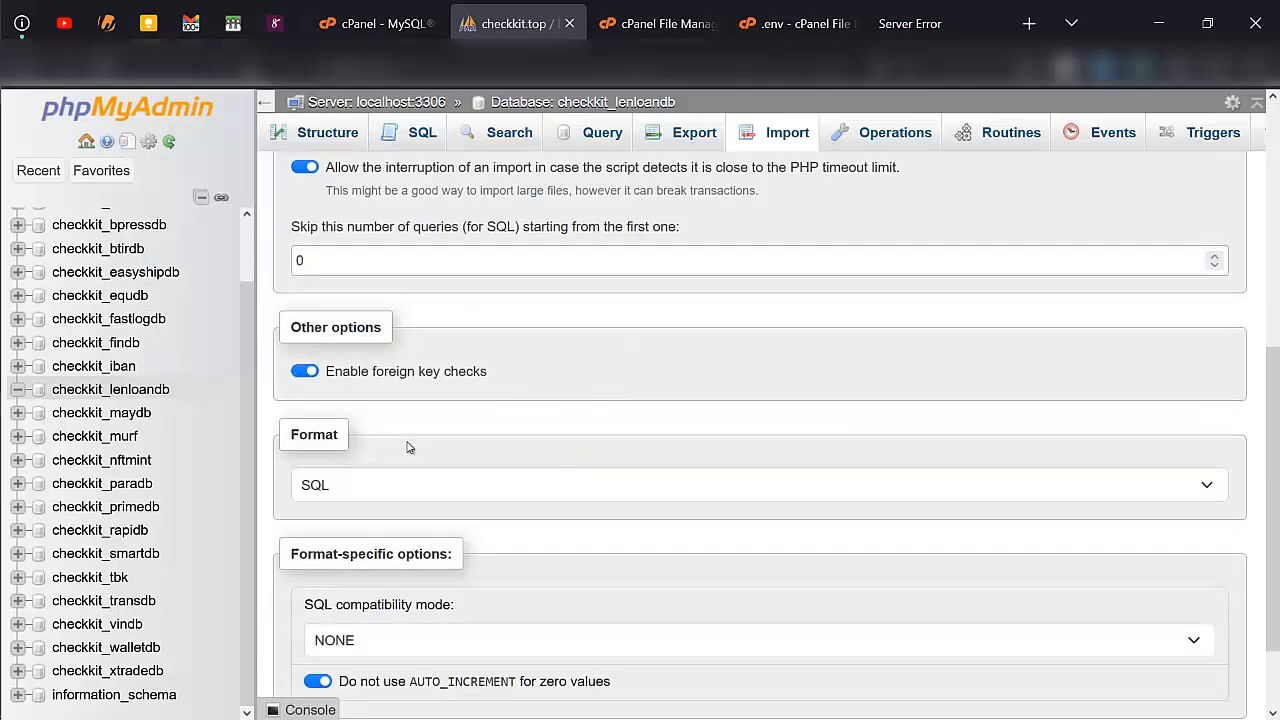
scroll(329, 606, down, 1)
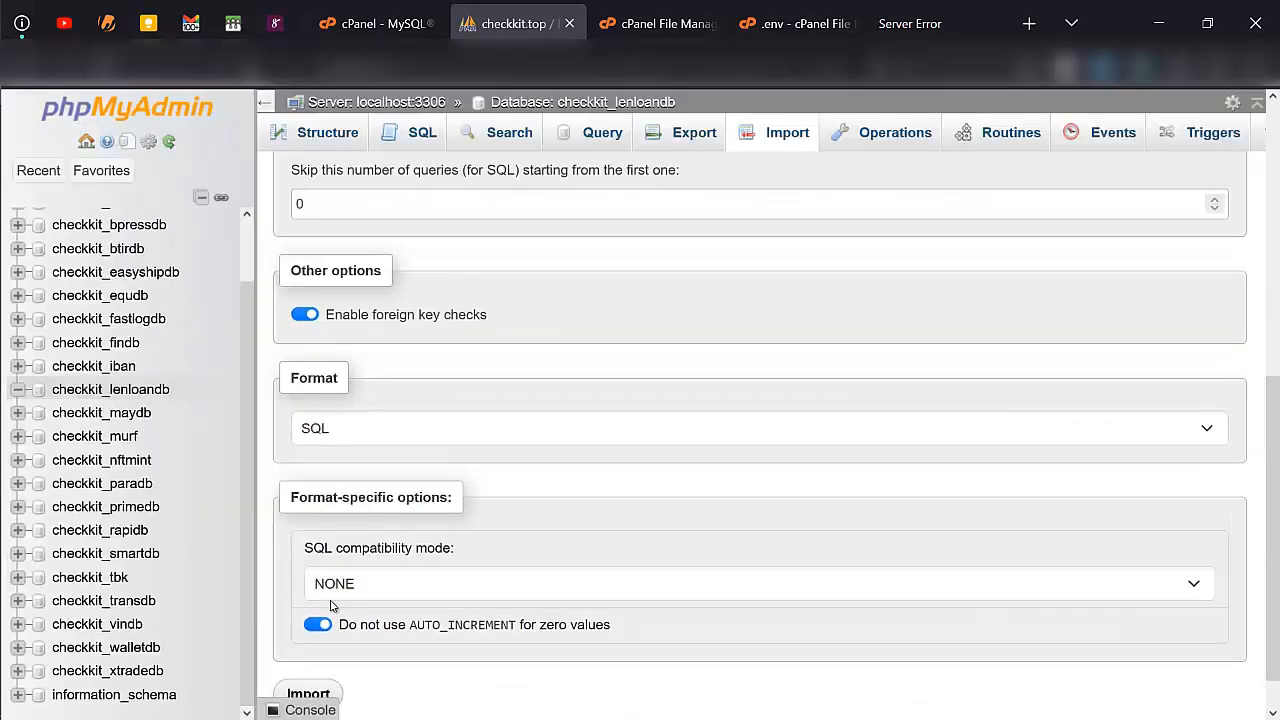
click(321, 651)
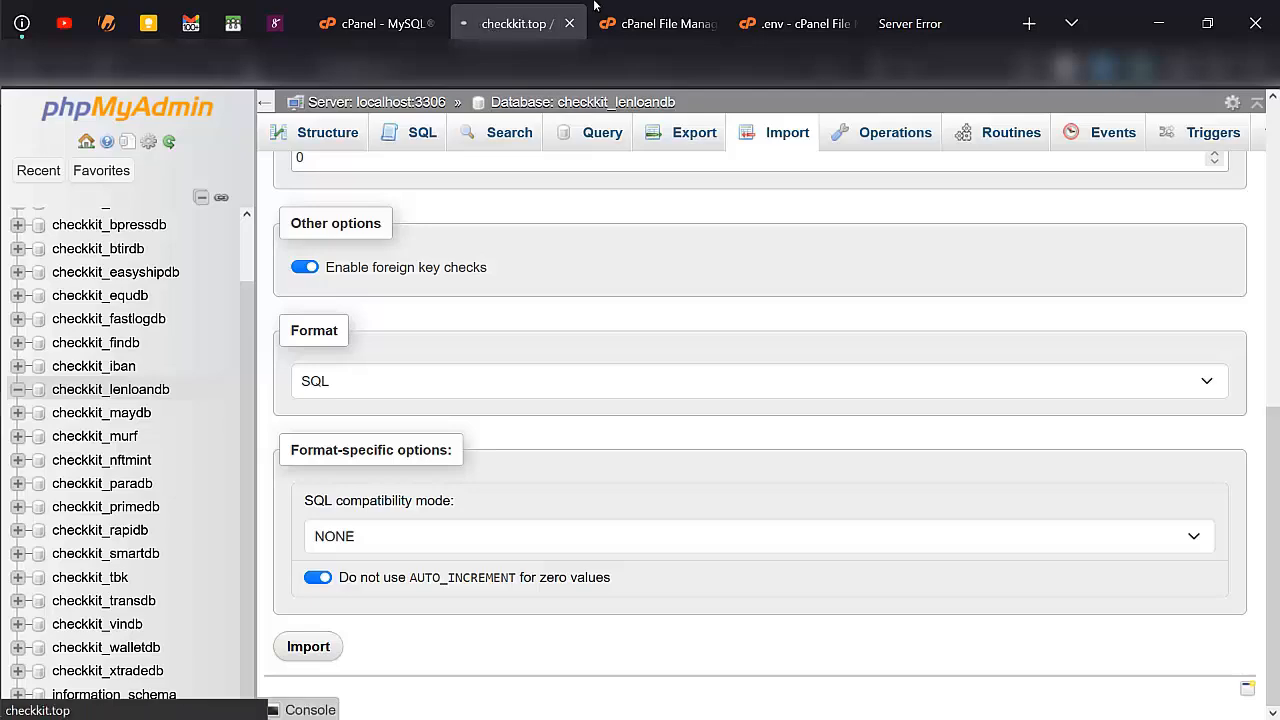
- Open composer.json from the application folder inside lenloan to examine the script's required PHP version
click(656, 8)
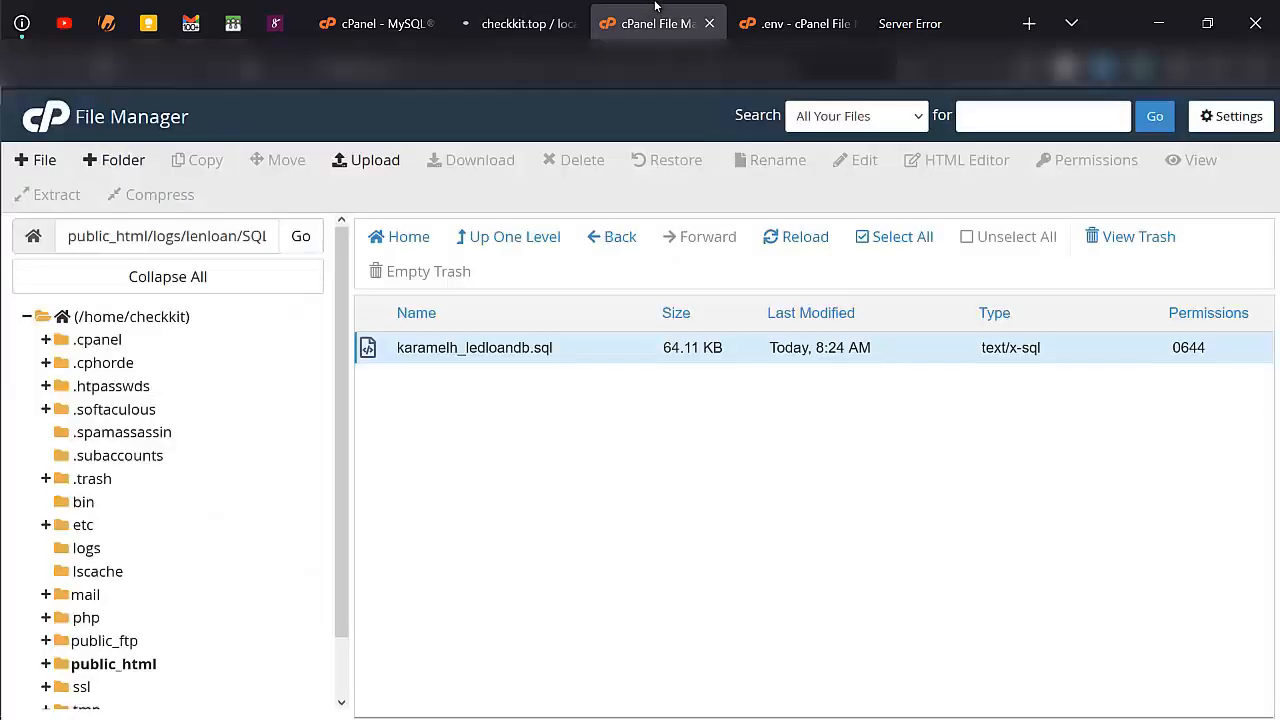
click(517, 237)
scroll(503, 482, down, 3)
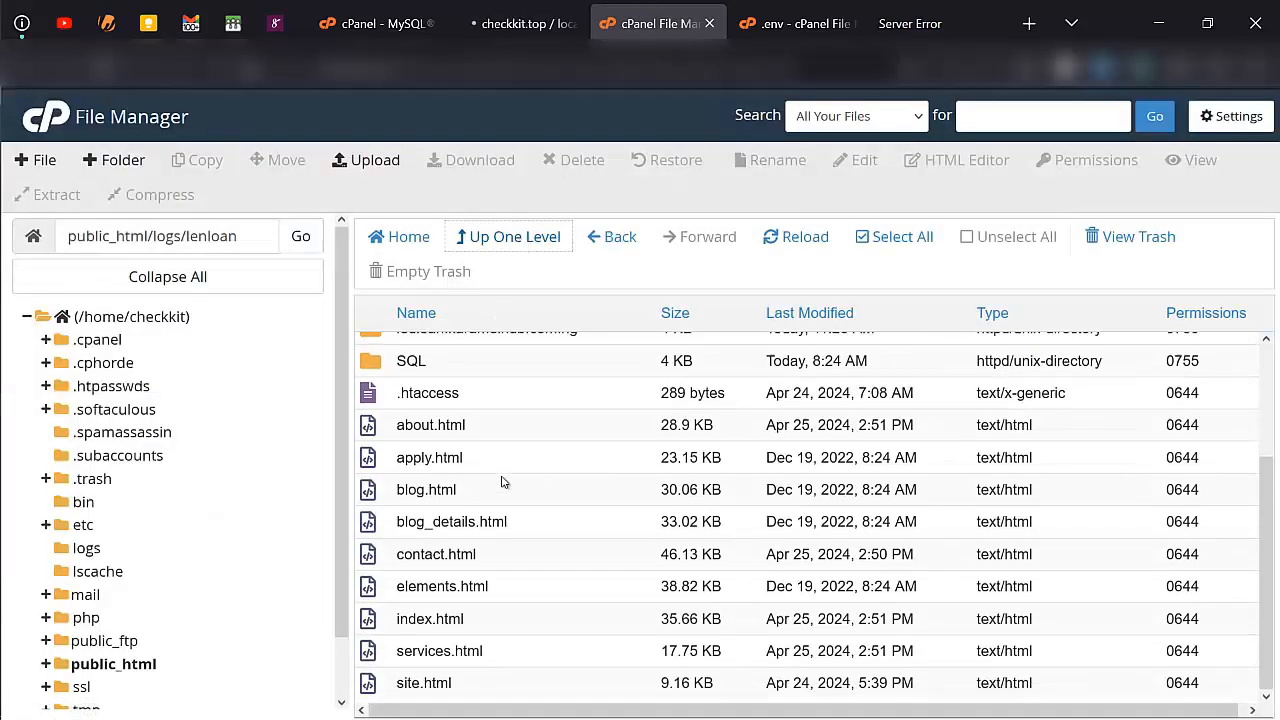
scroll(503, 482, up, 3)
double_click(460, 418)
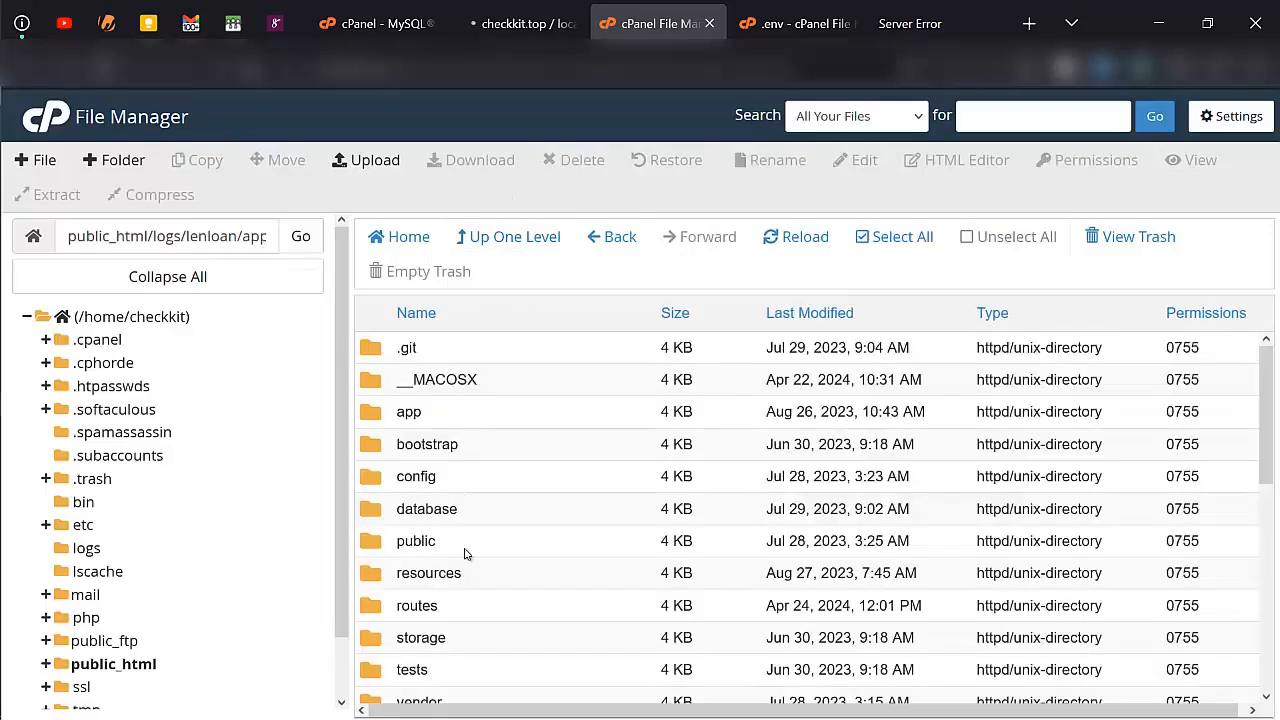
scroll(464, 553, down, 4)
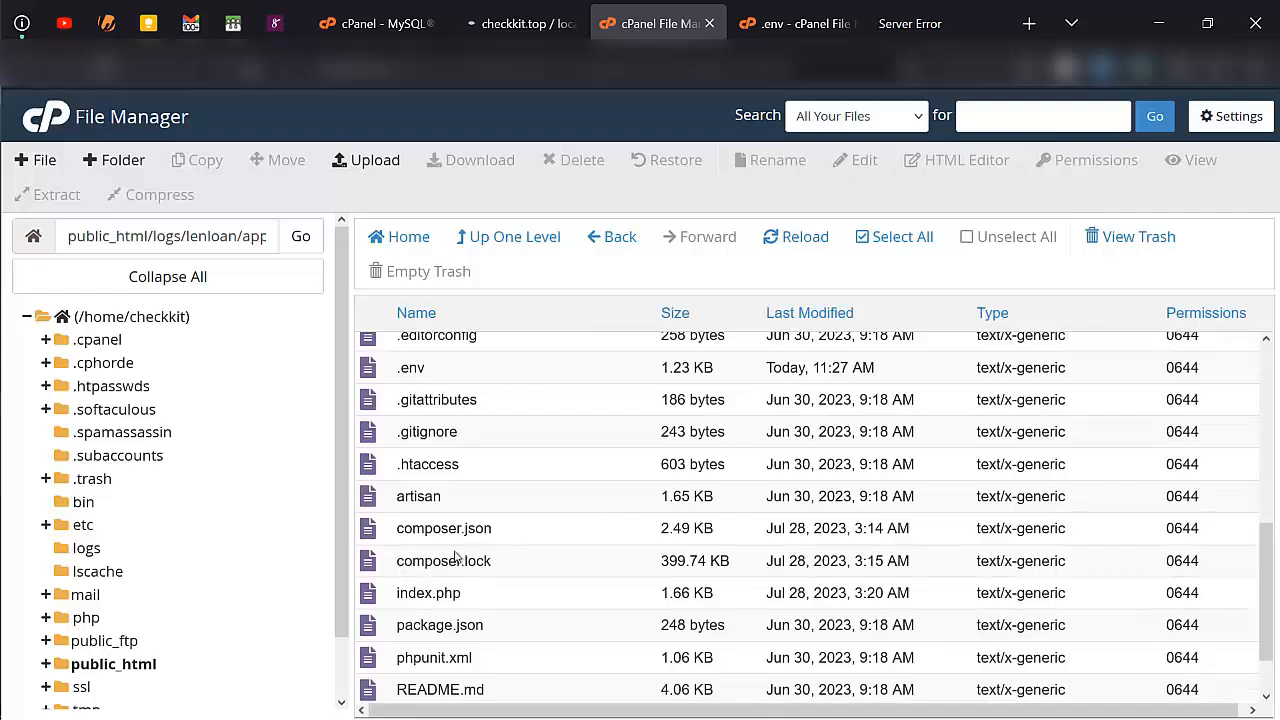
right_click(521, 533)
click(563, 504)
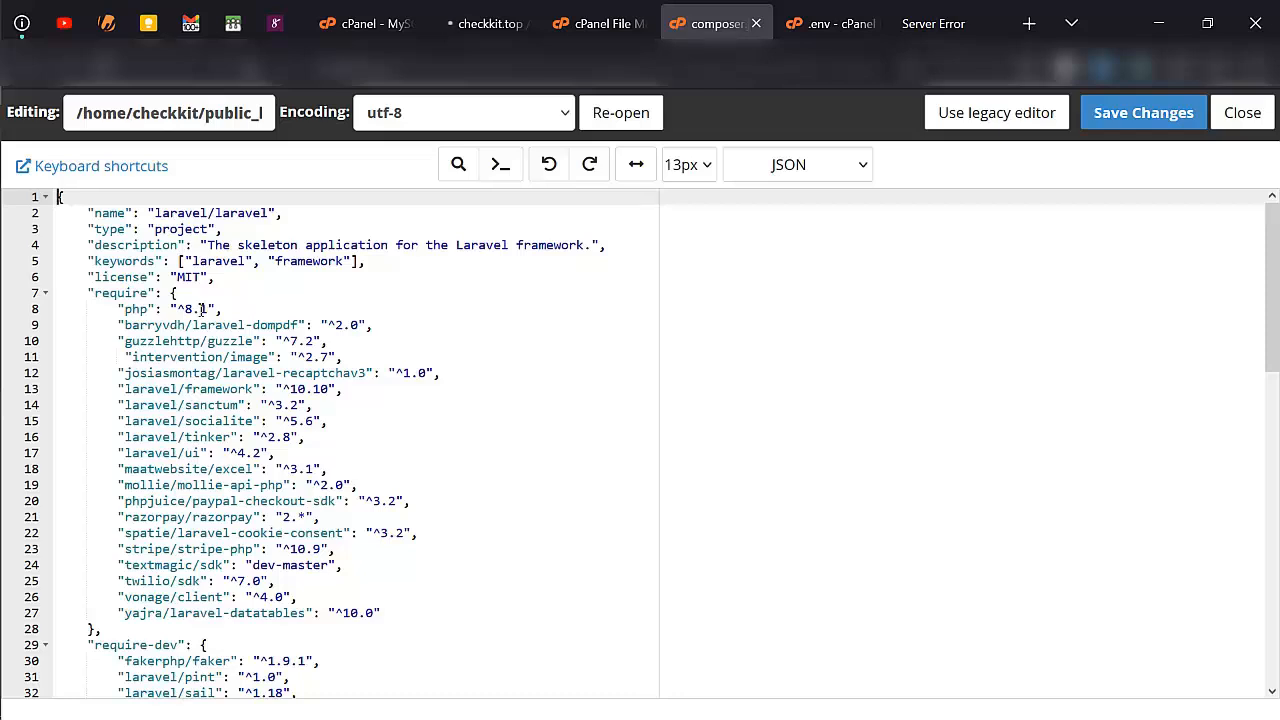
- Apply PHP 8.1 (ea-php81) to the logs.checkkit.top domain in cPanel's MultiPHP Manager
click(415, 8)
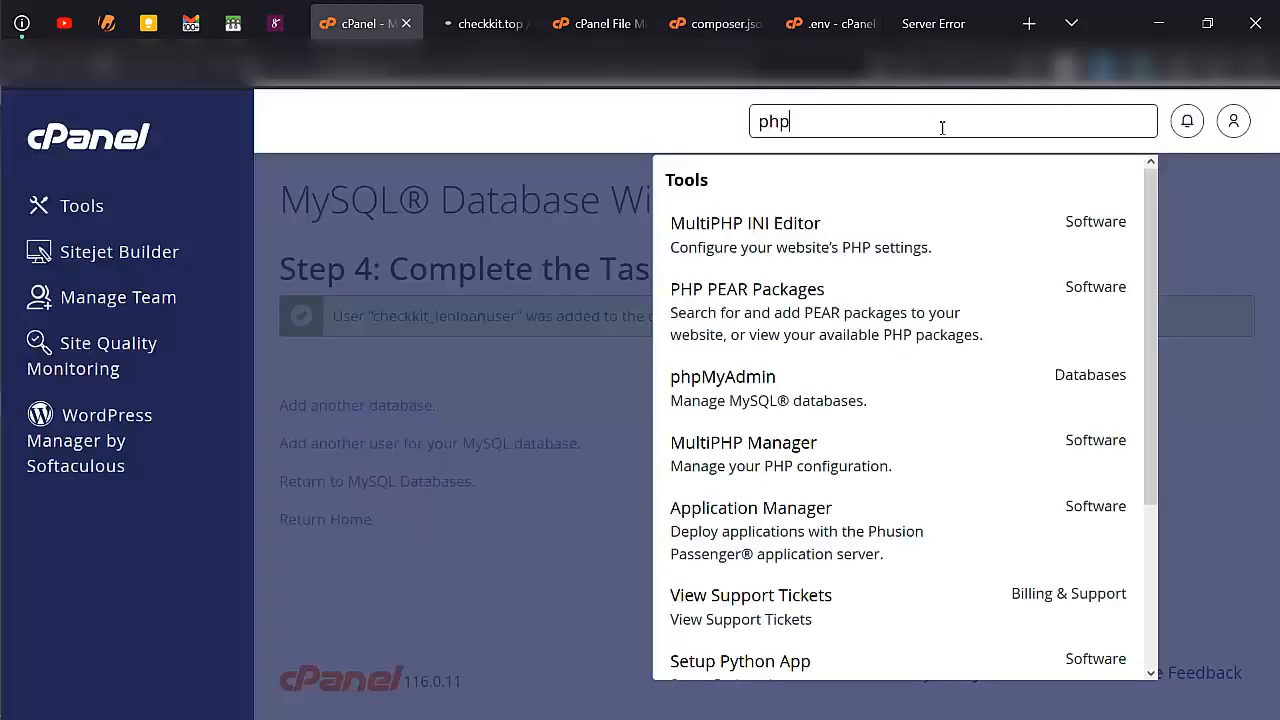
click(783, 442)
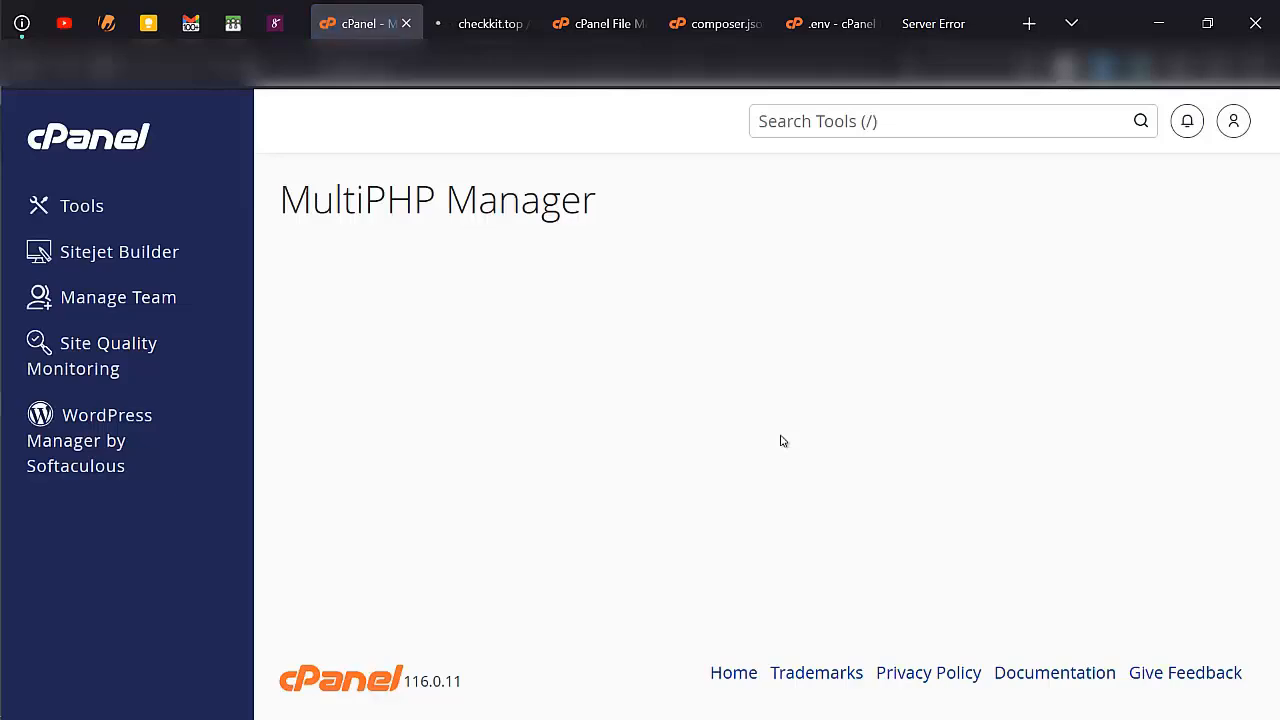
scroll(585, 467, down, 5)
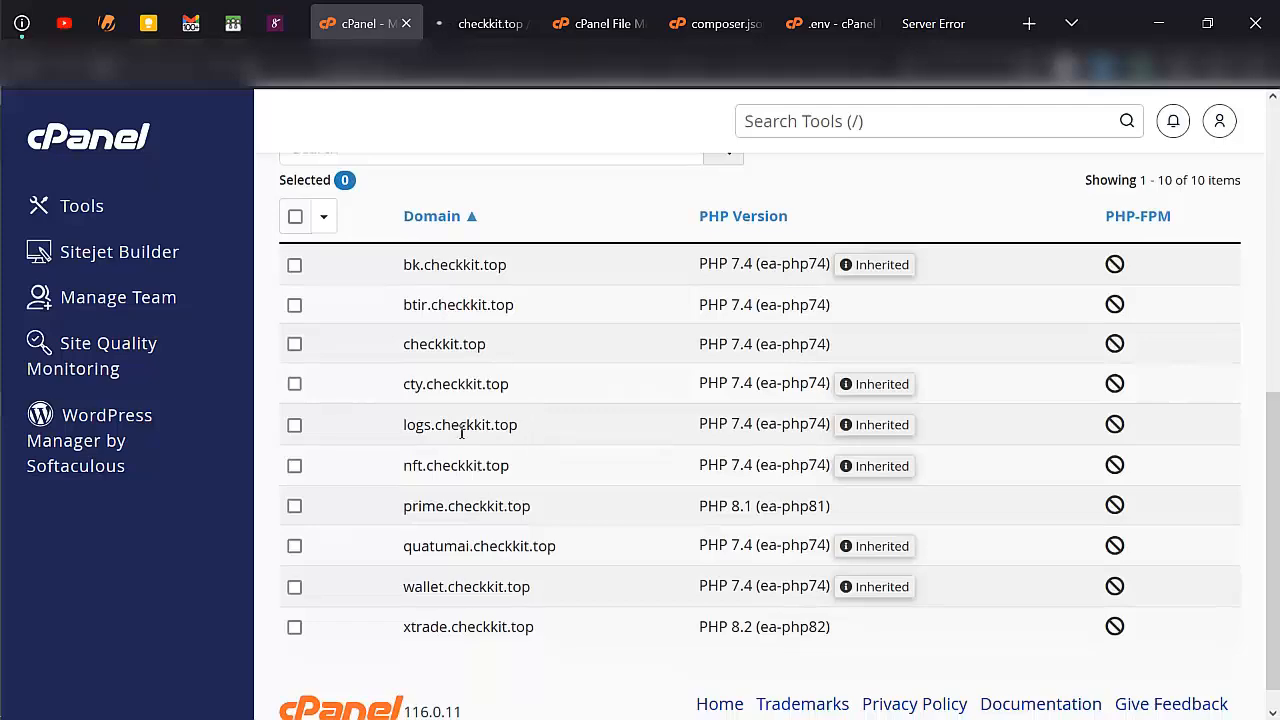
click(294, 424)
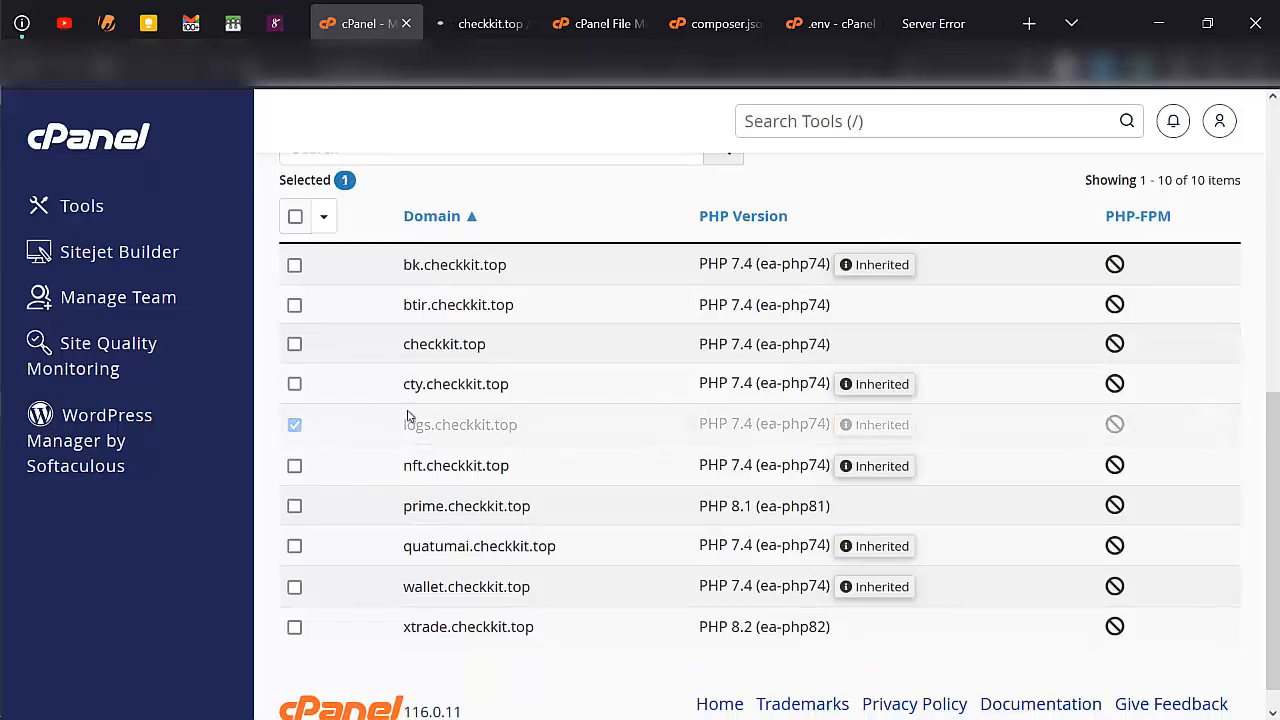
scroll(688, 390, up, 5)
scroll(1057, 514, down, 1)
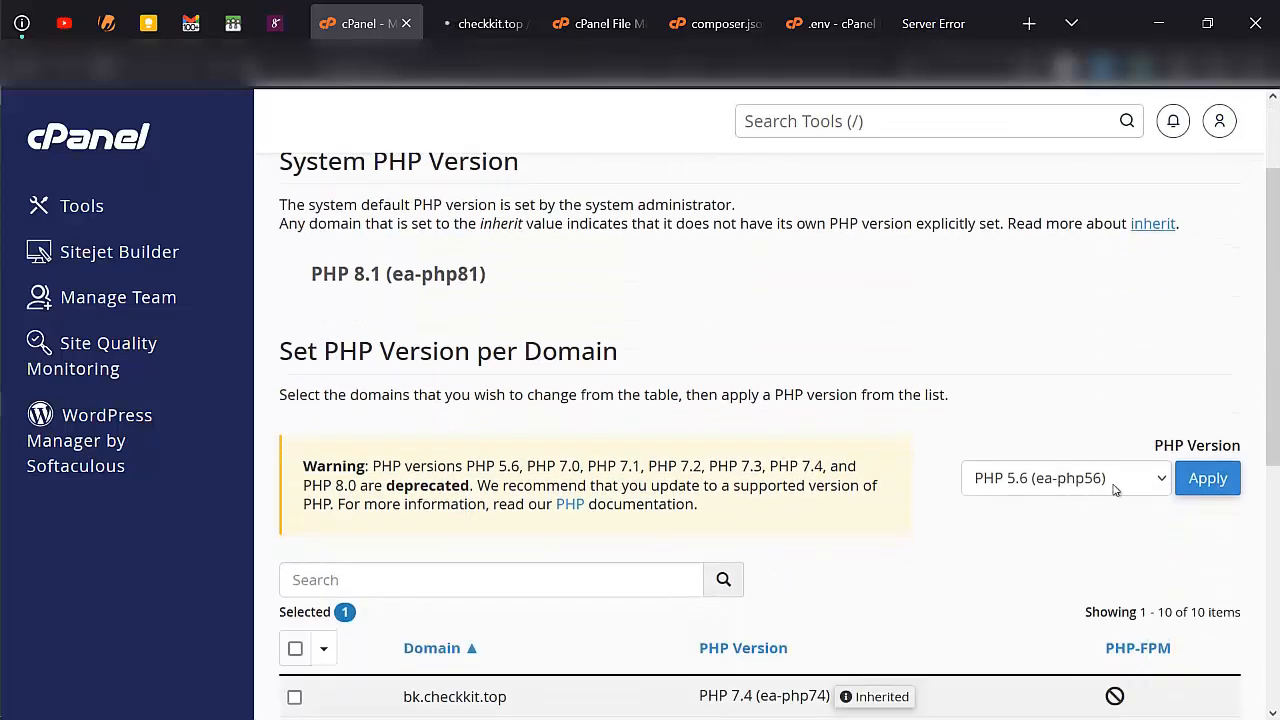
click(1128, 483)
click(1120, 380)
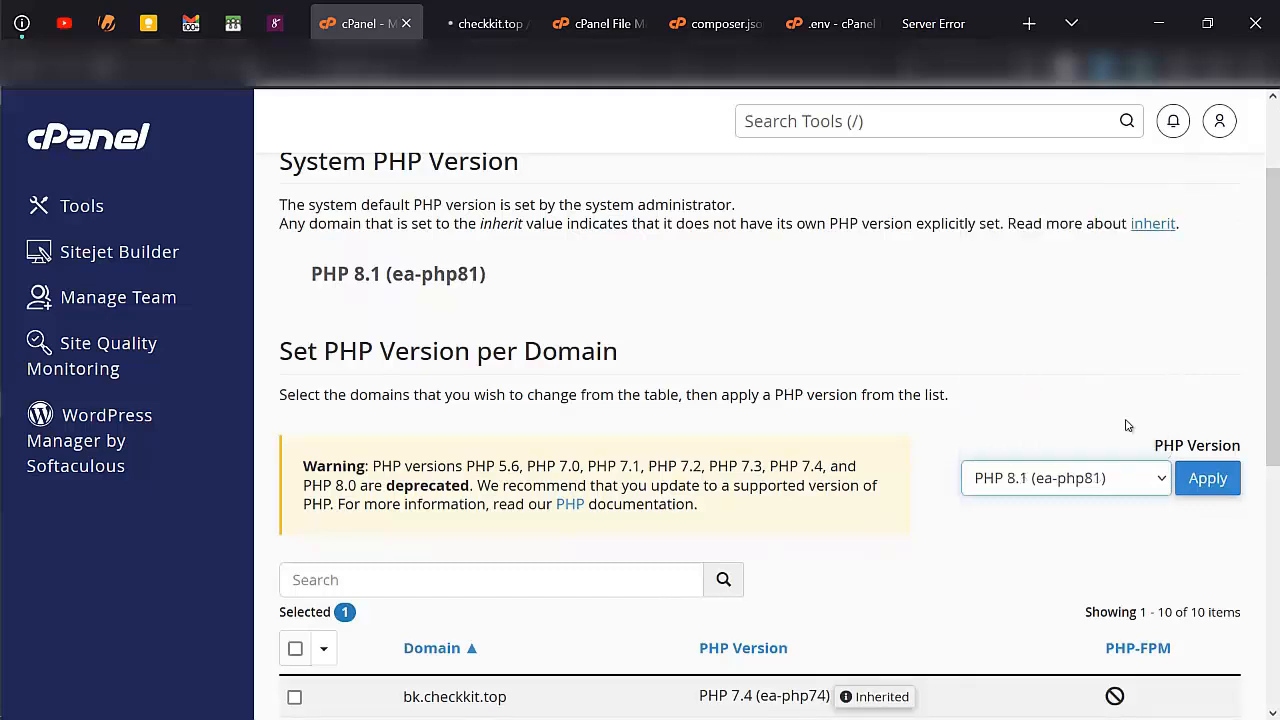
click(1210, 482)
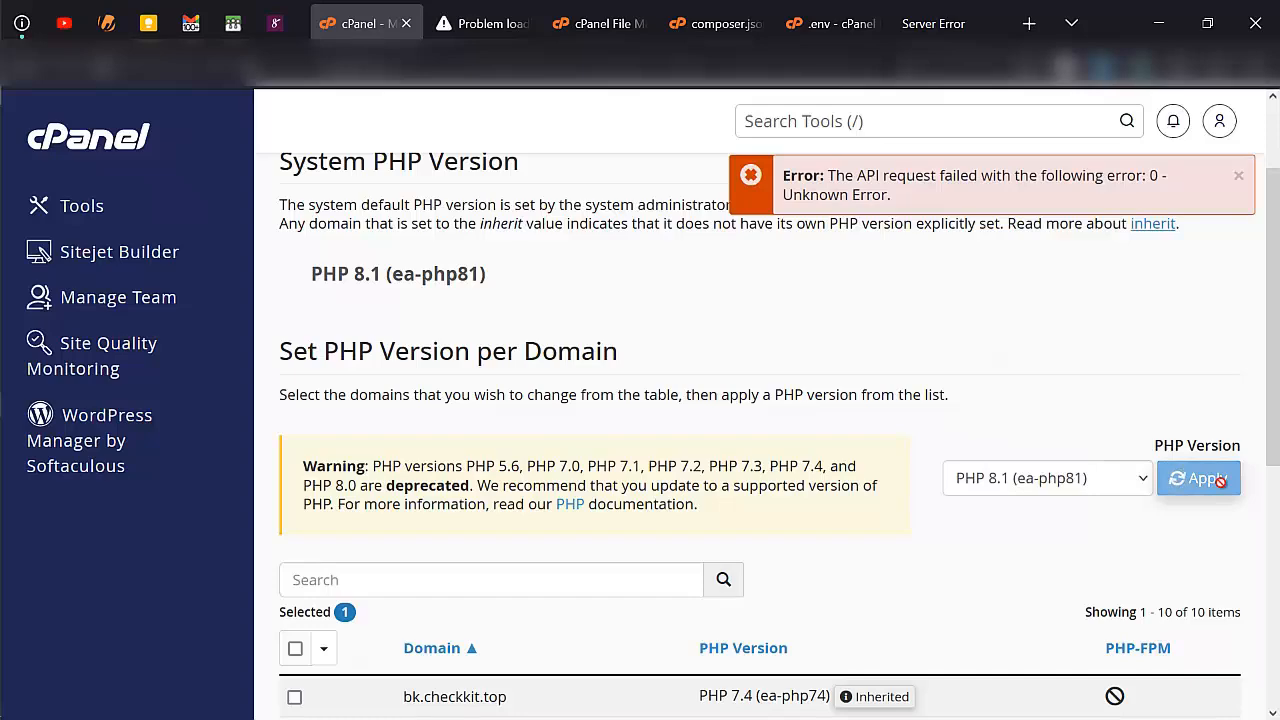
scroll(1060, 498, down, 2)
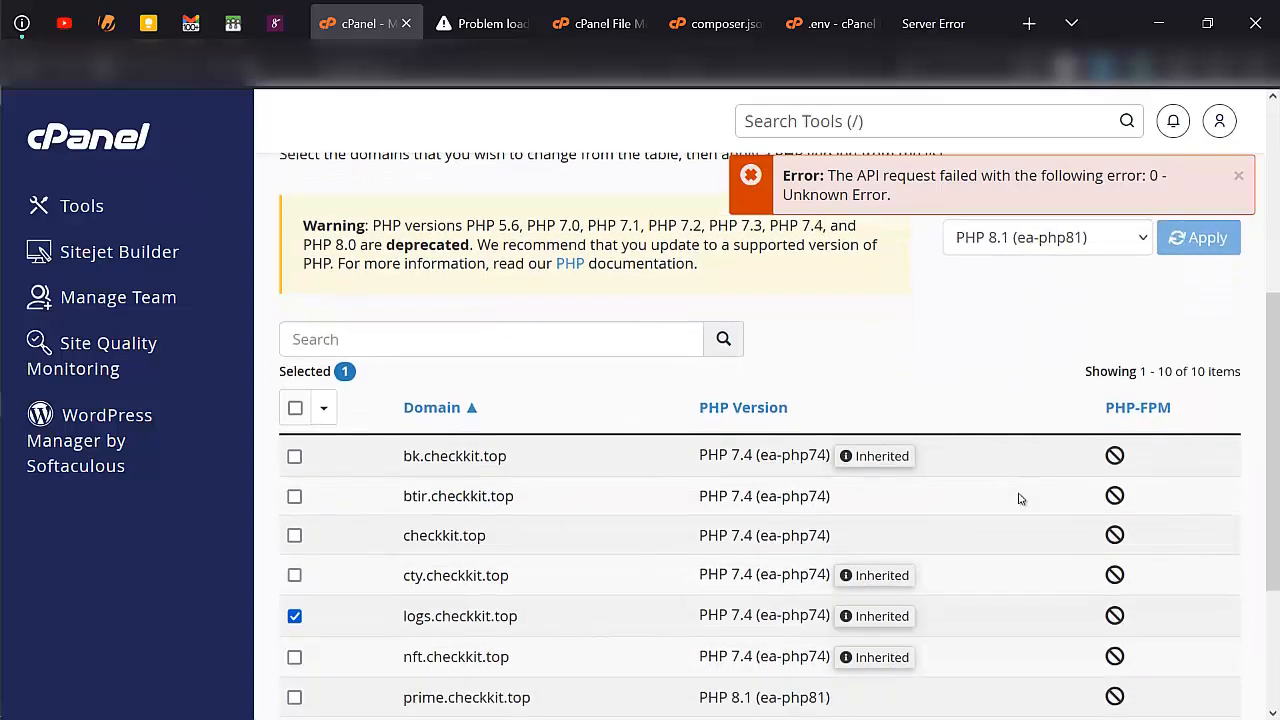
scroll(1020, 498, up, 1)
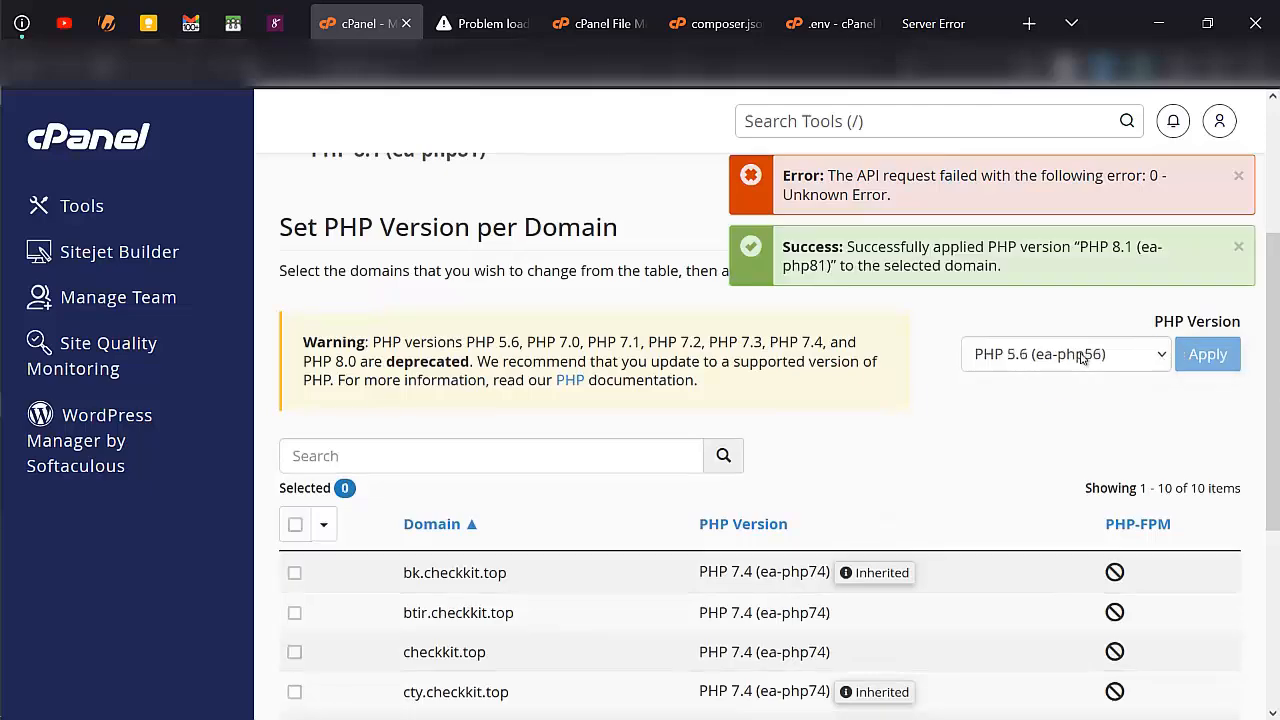
scroll(929, 380, down, 3)
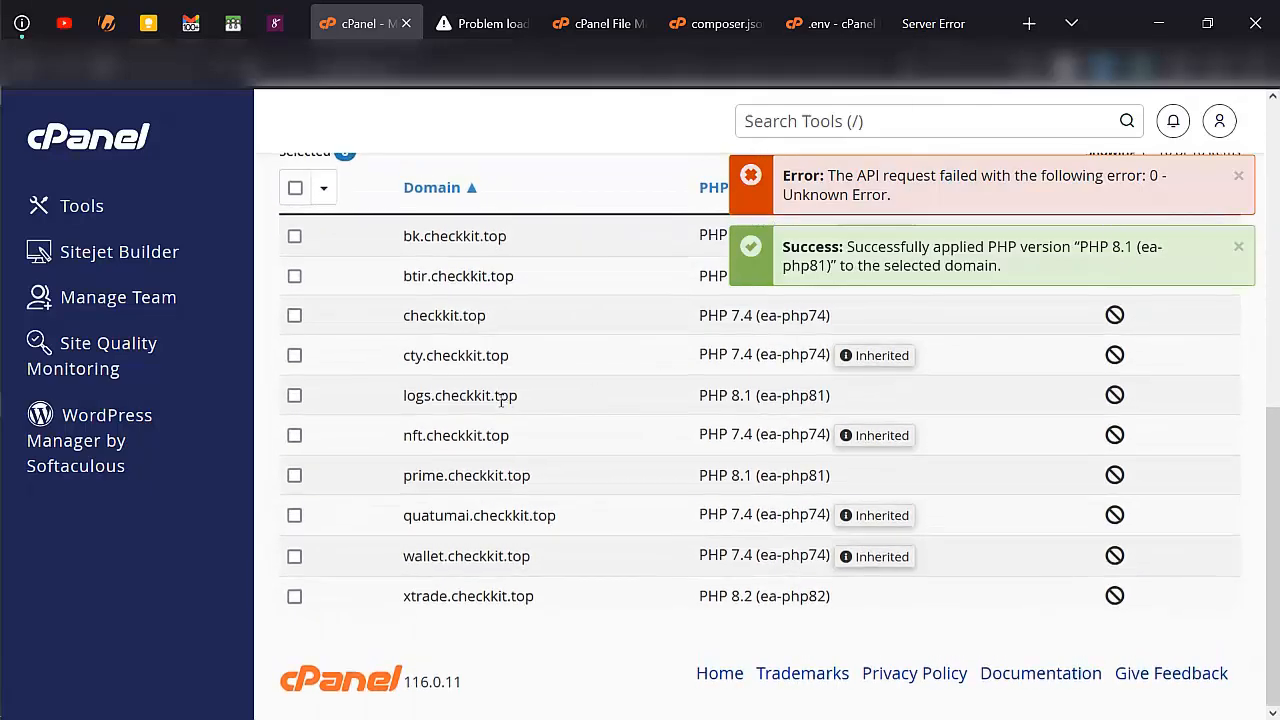
- Open the users table of the checkkit_lenloandb database in phpMyAdmin and examine its email, user_type and password columns
key(ctrl+Tab)
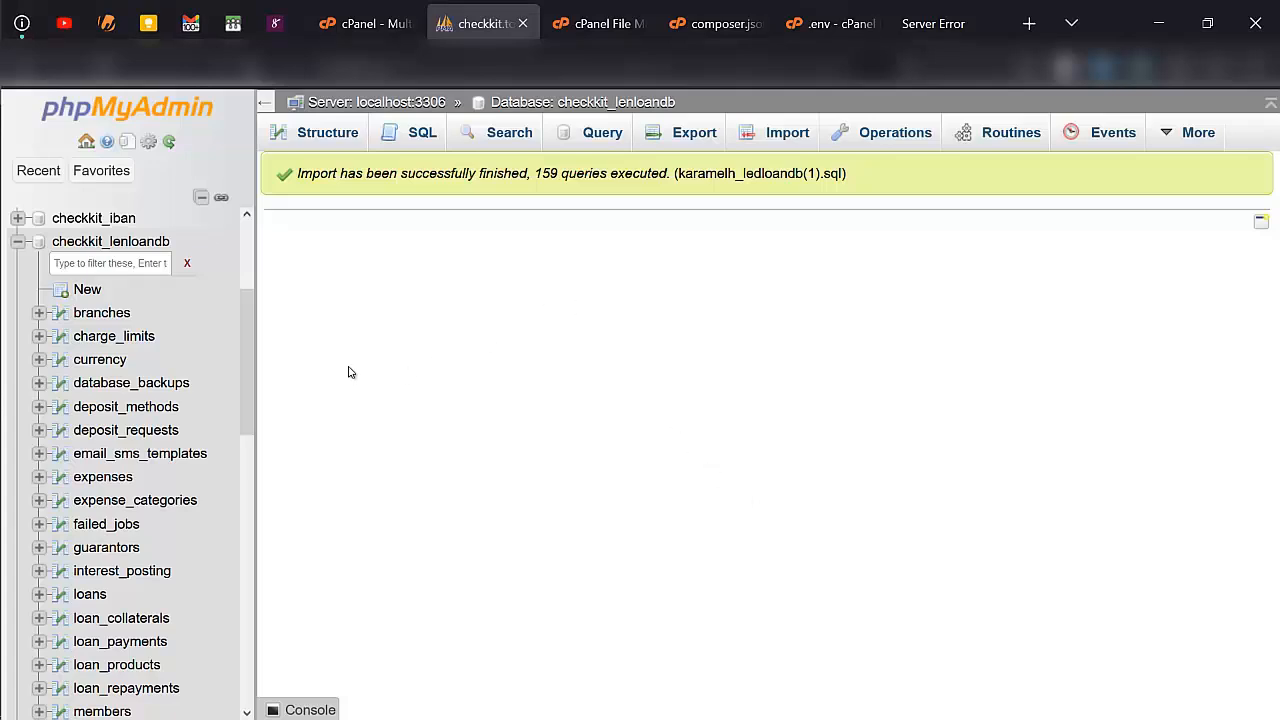
scroll(123, 477, down, 2)
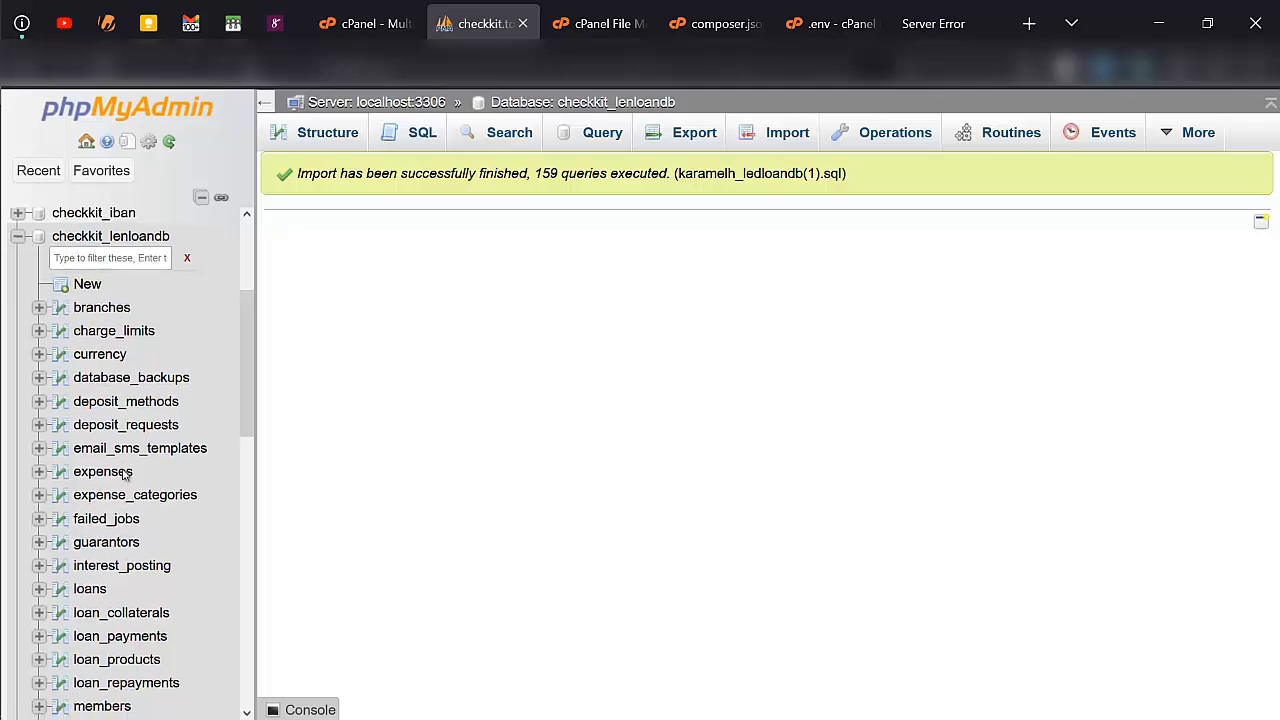
scroll(123, 480, down, 4)
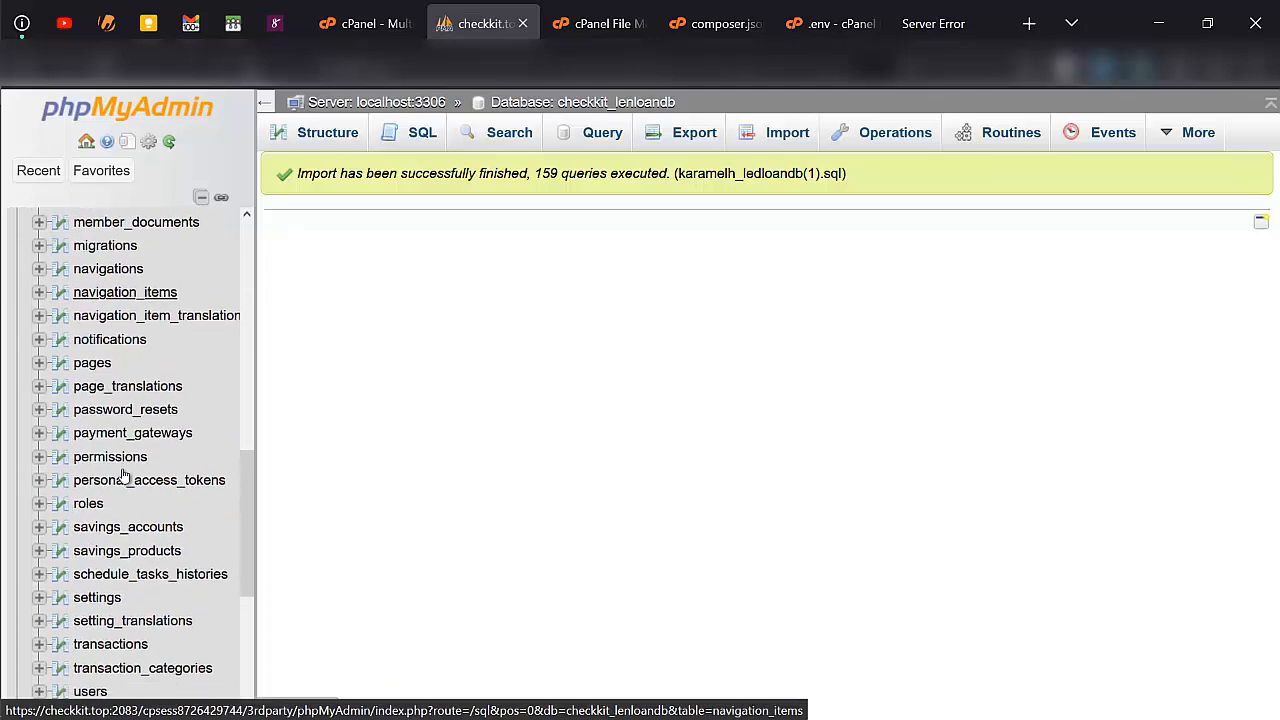
scroll(100, 560, down, 2)
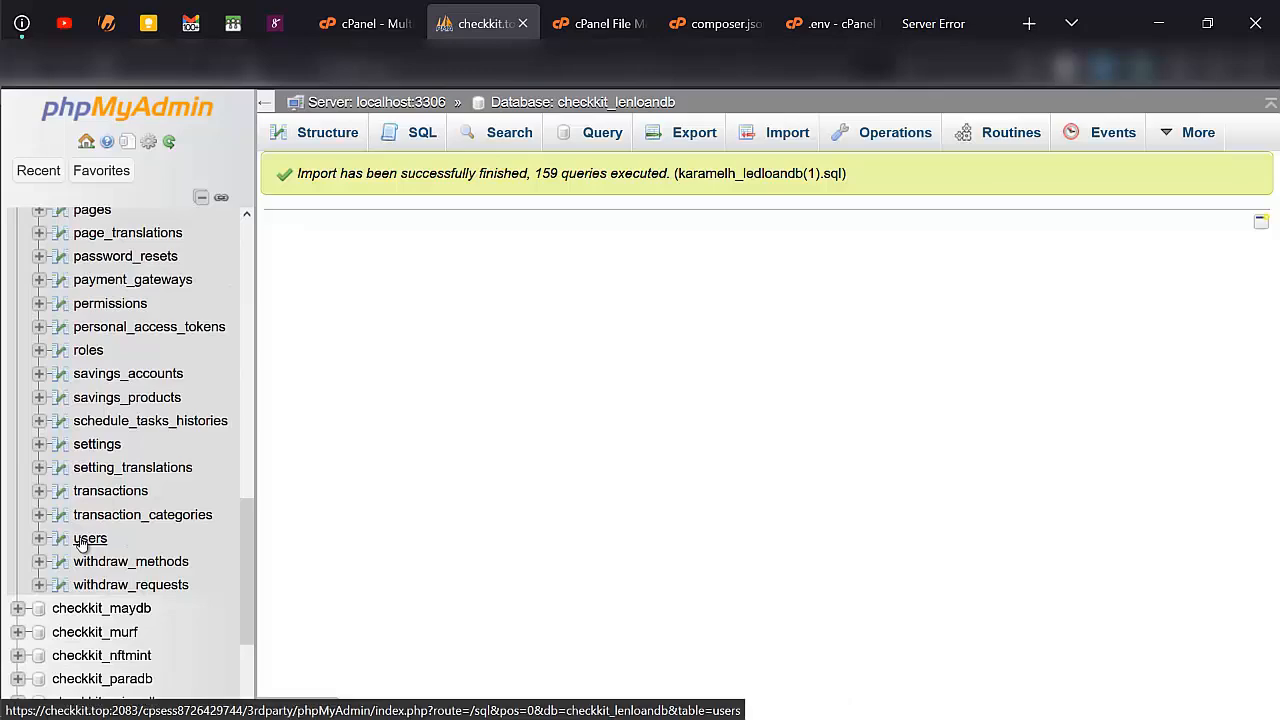
click(88, 539)
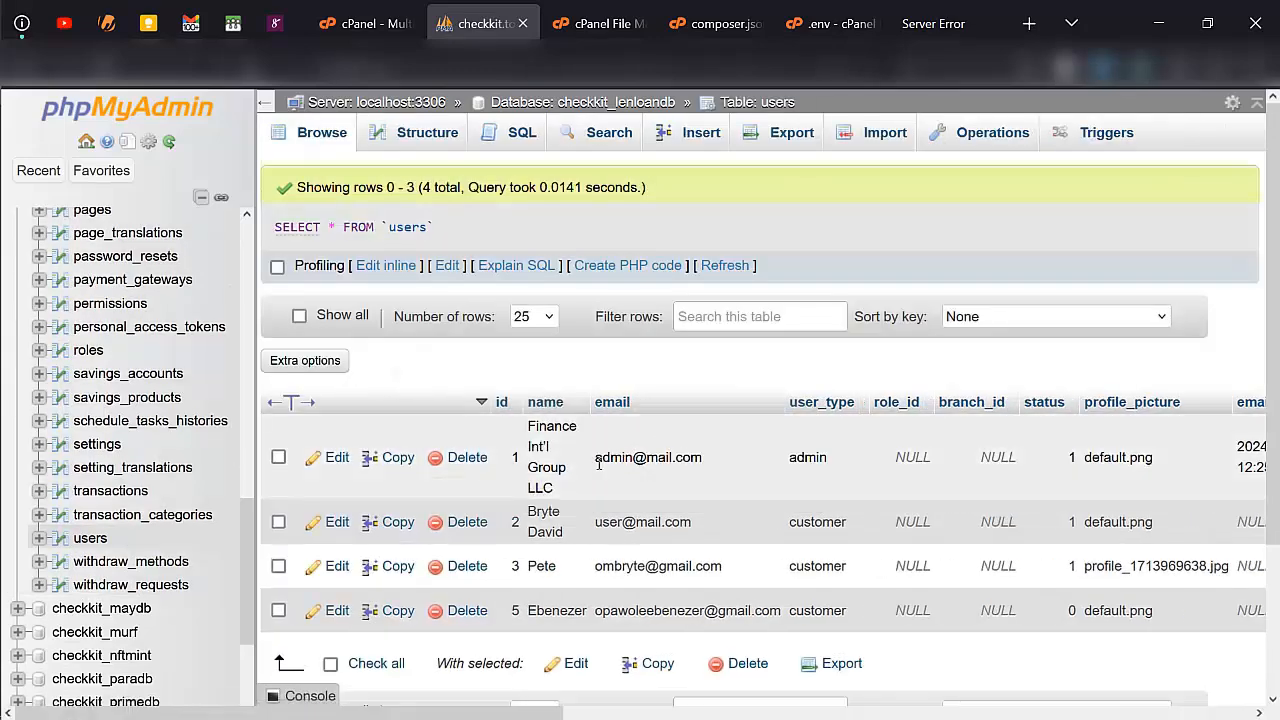
scroll(727, 471, right, 5)
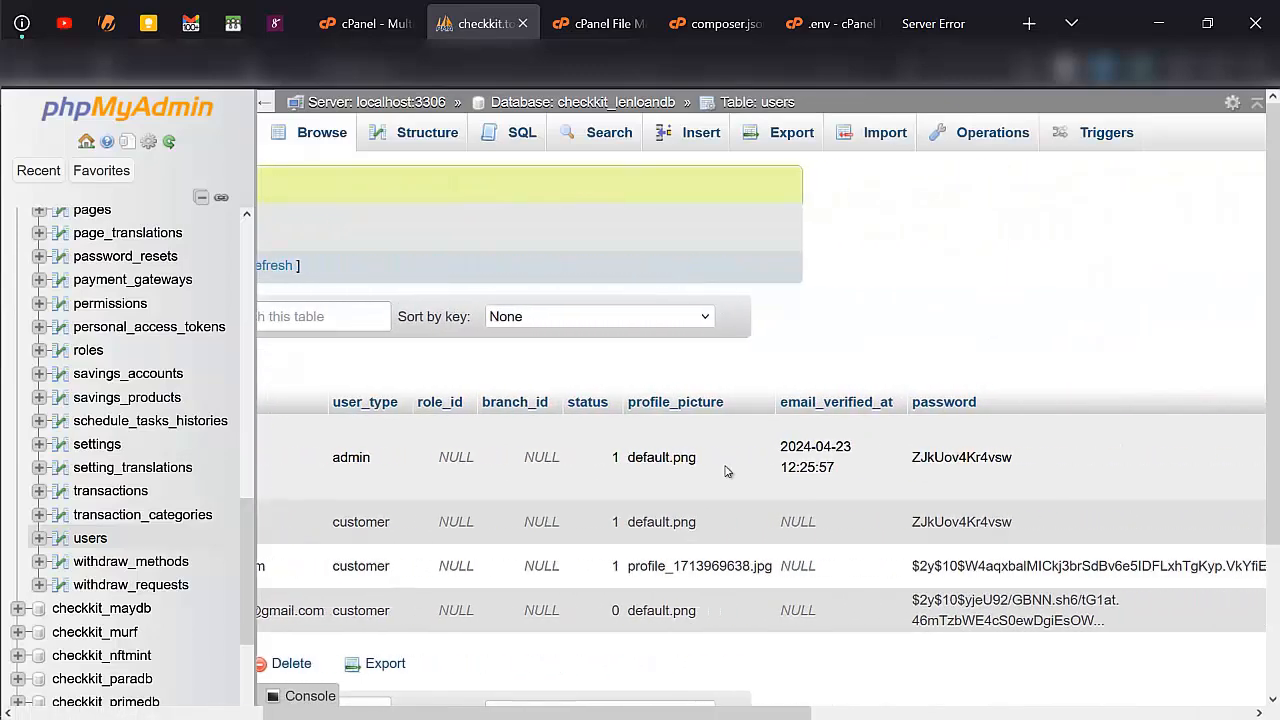
scroll(727, 471, right, 3)
scroll(727, 471, left, 10)
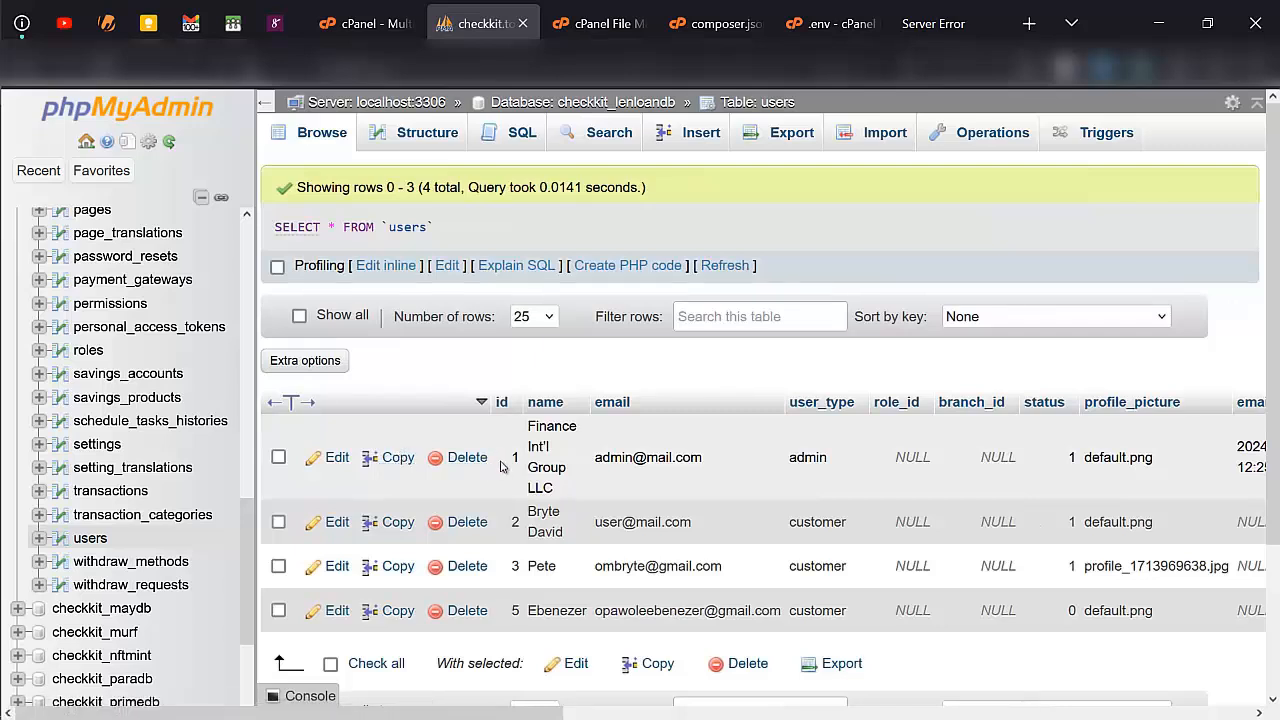
click(915, 23)
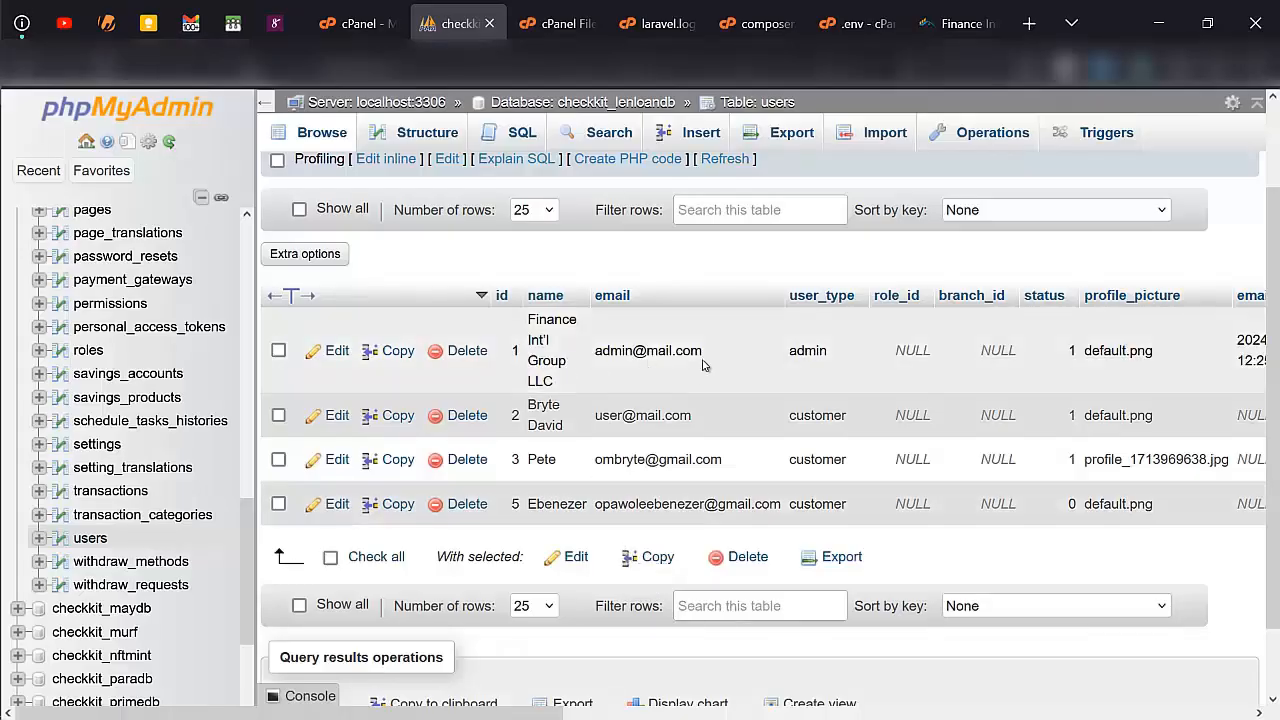
scroll(687, 356, right, 2)
scroll(687, 352, left, 2)
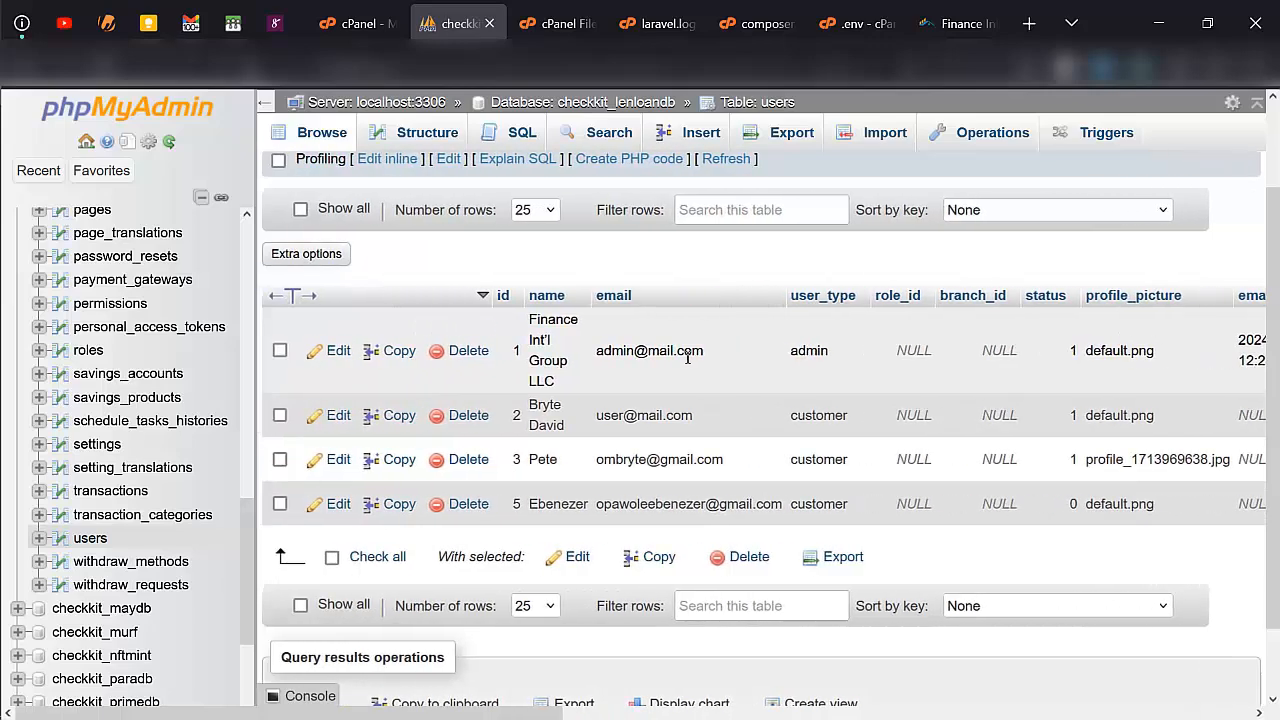
- Open the admin account's row in the users table for editing and review the functions offered for its password field
click(384, 358)
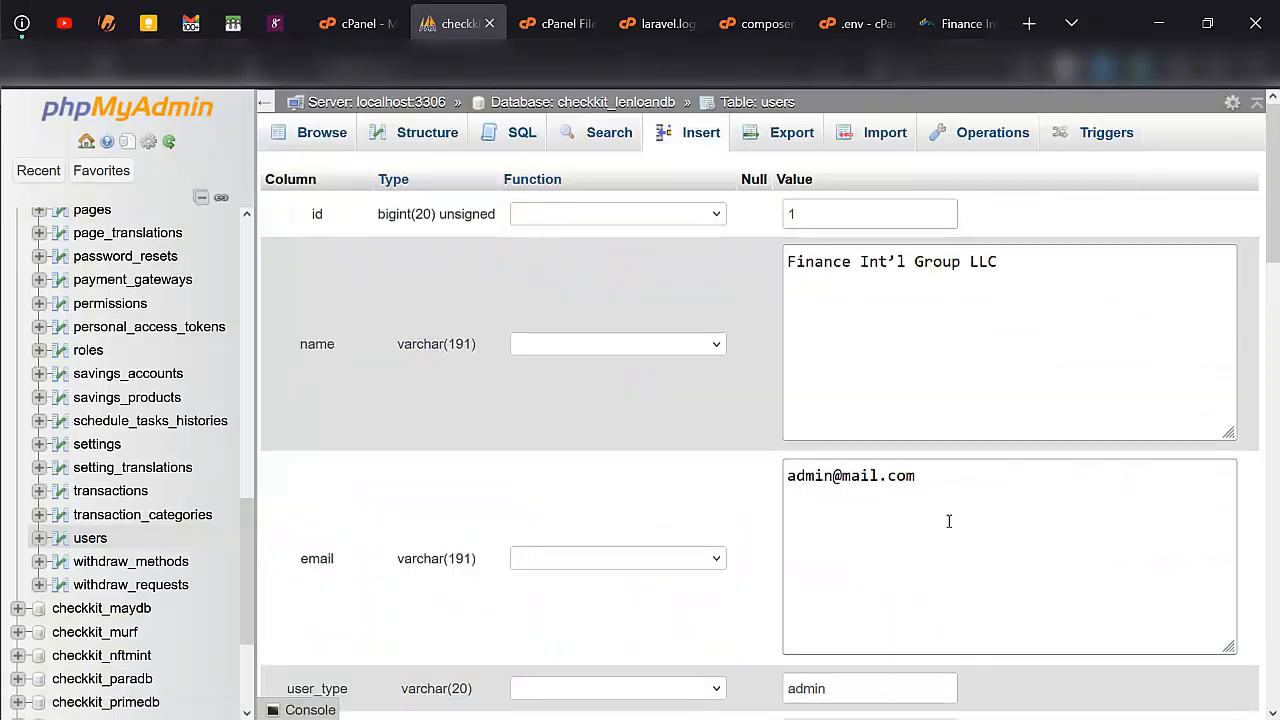
scroll(946, 520, down, 2)
scroll(946, 314, down, 4)
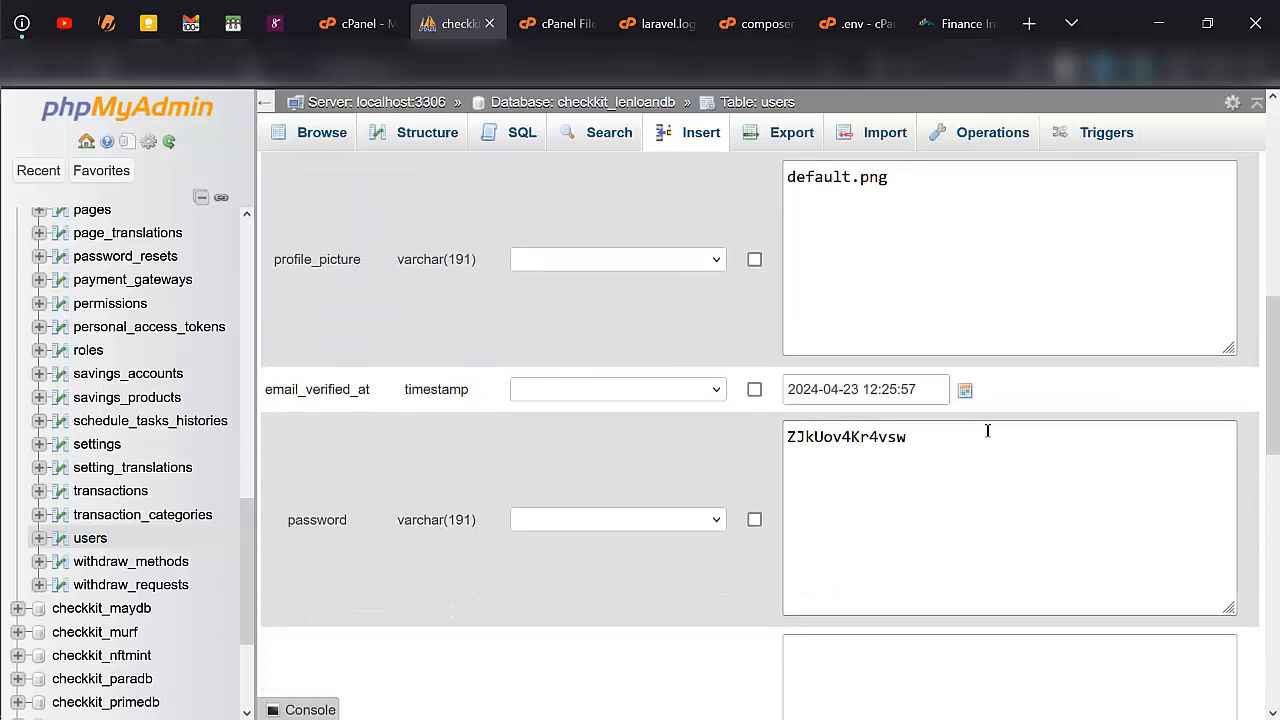
click(658, 524)
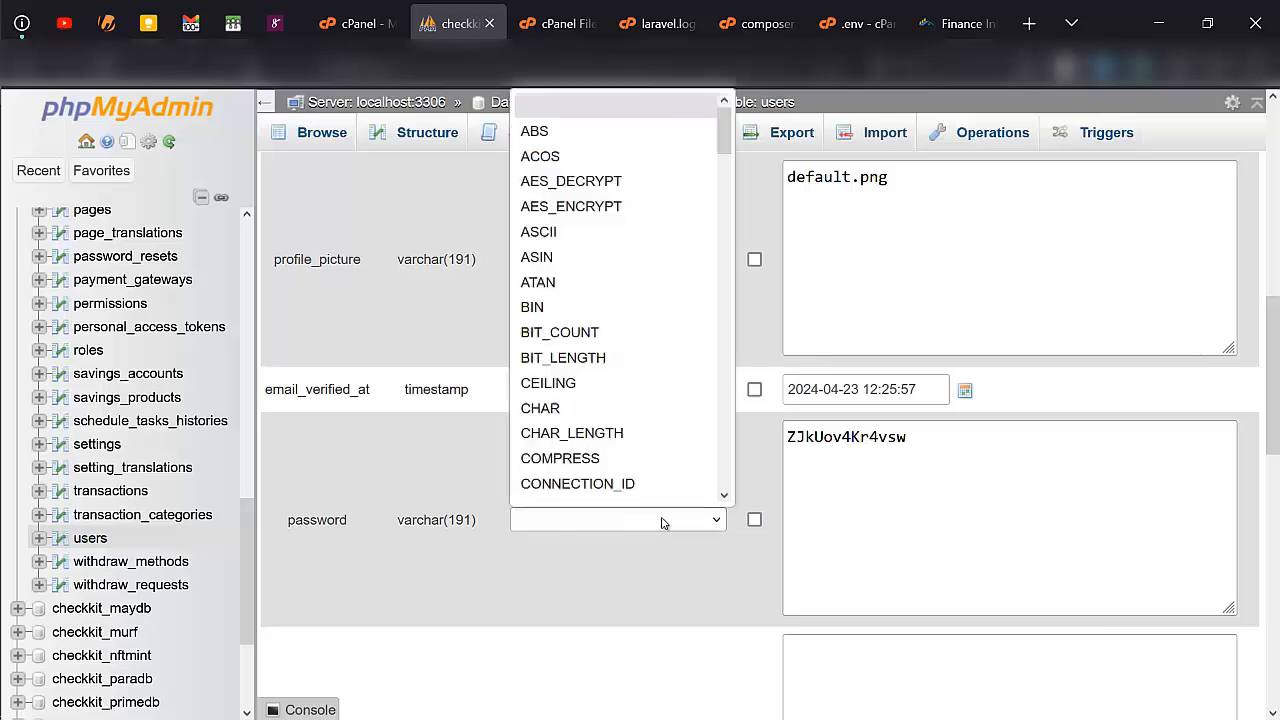
scroll(616, 398, down, 5)
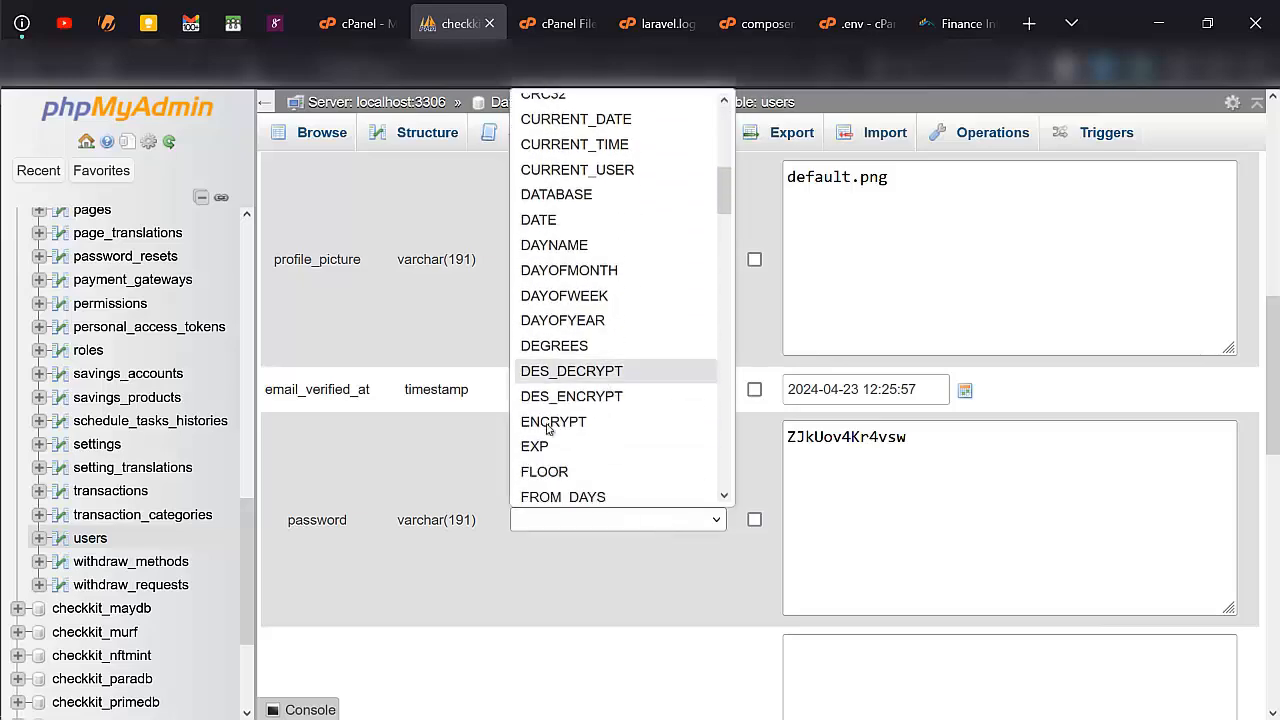
click(559, 546)
scroll(559, 546, down, 5)
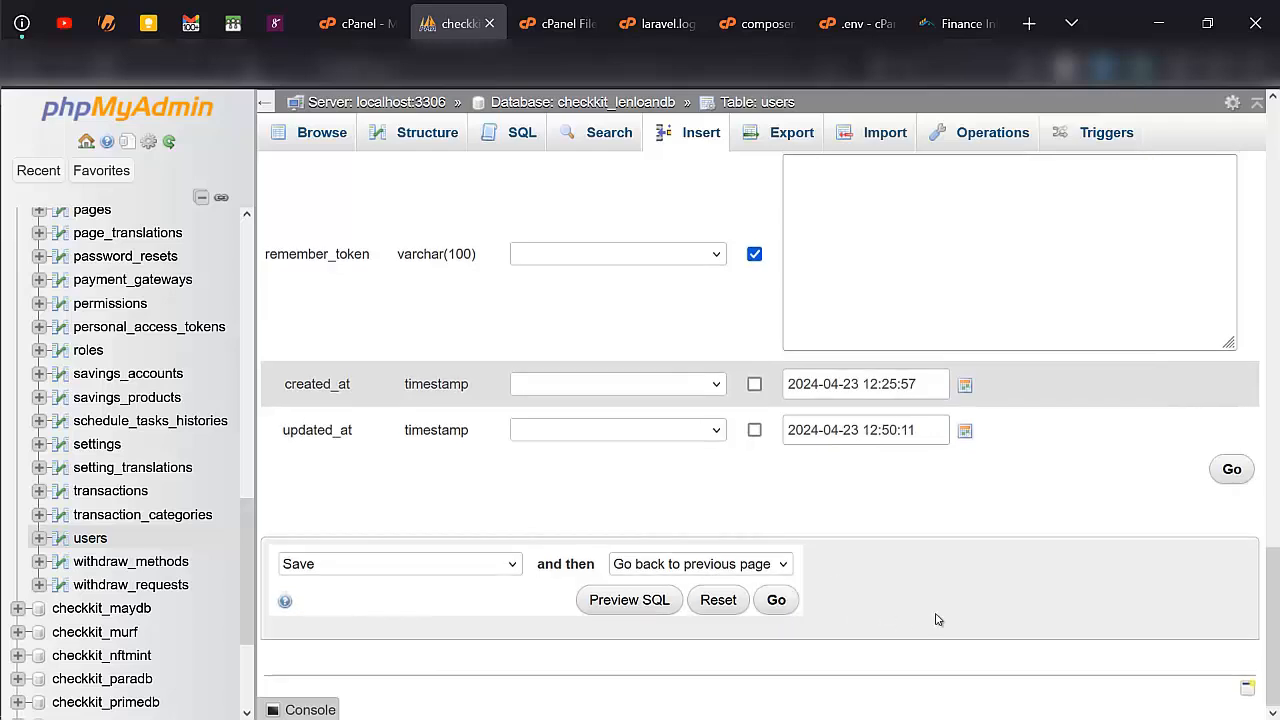
- Log in to the live loan website with the customer account's email and password and look over its dashboard
click(958, 23)
scroll(606, 314, down, 2)
scroll(586, 394, up, 1)
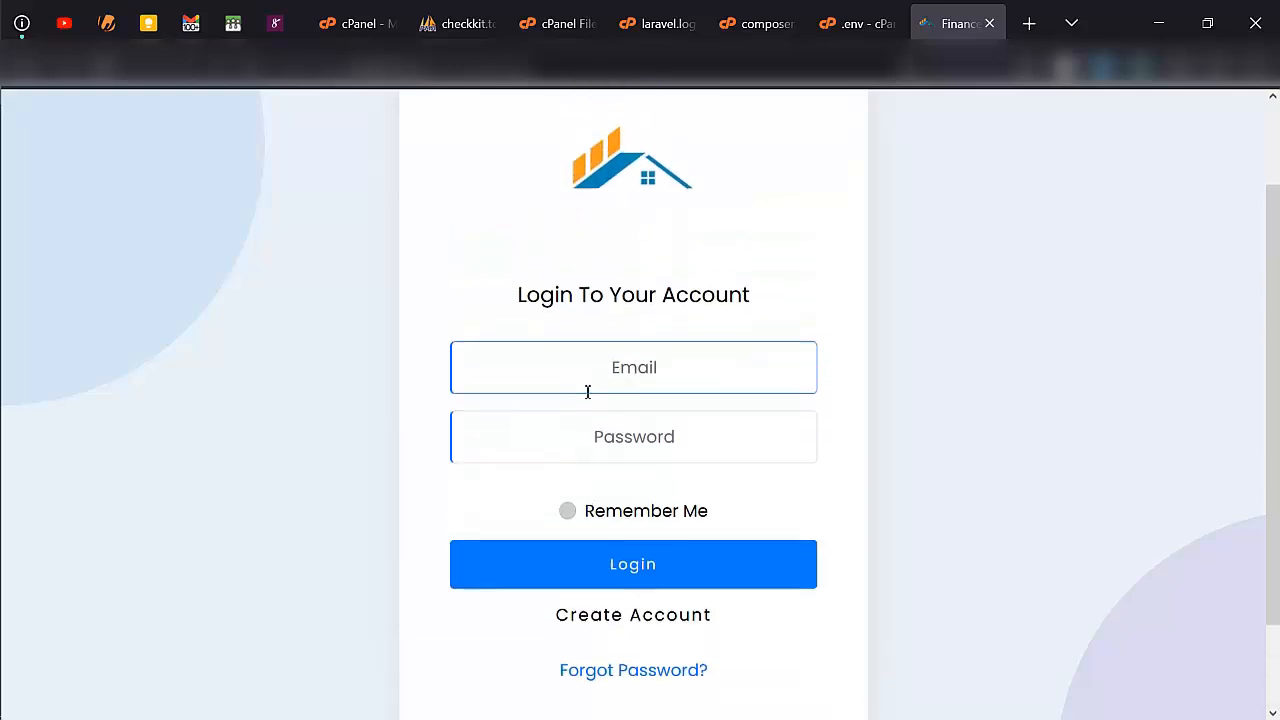
click(615, 367)
text(user)
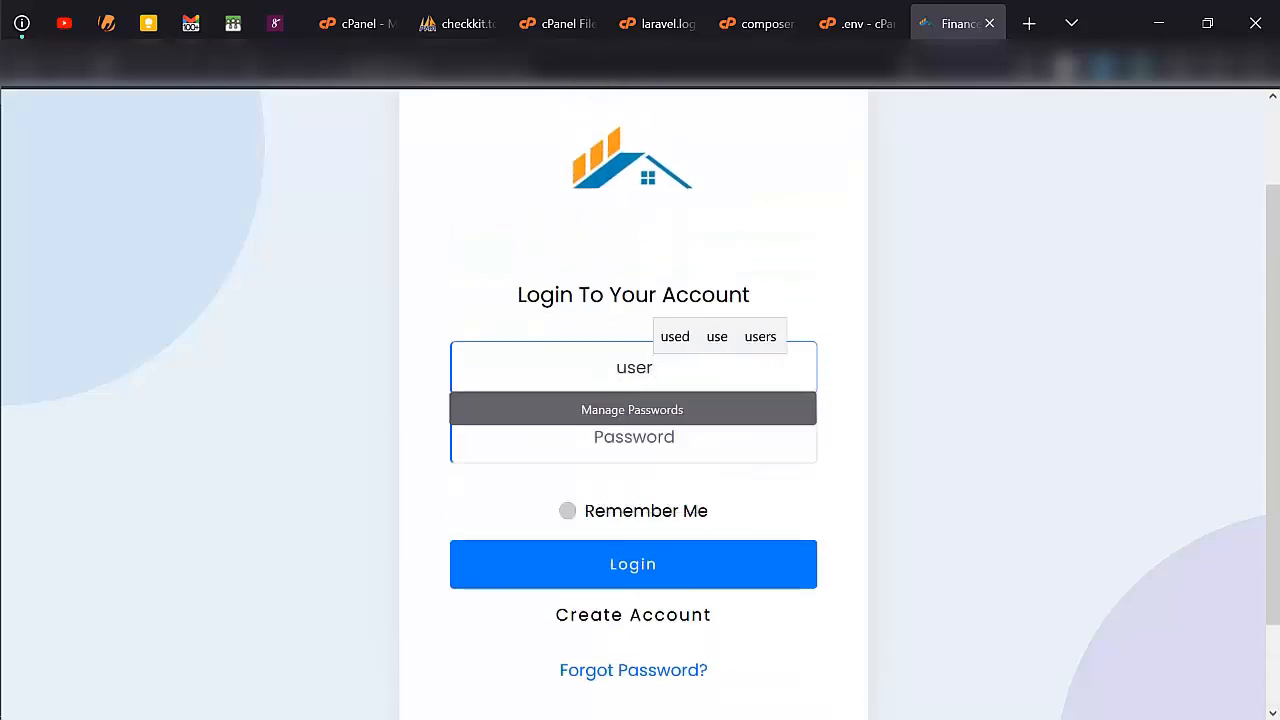
text(@Mail)
key(BackSpace)
key(BackSpace)
key(BackSpace)
key(BackSpace)
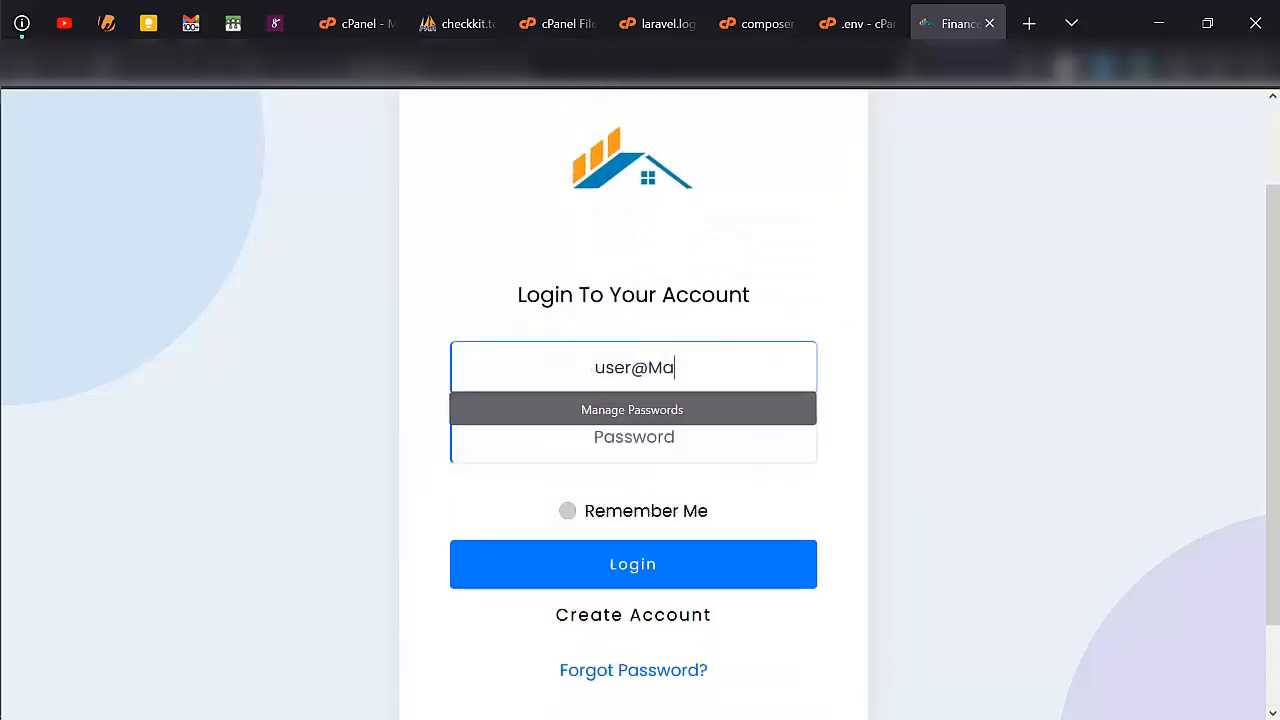
text(mail)
key(Tab)
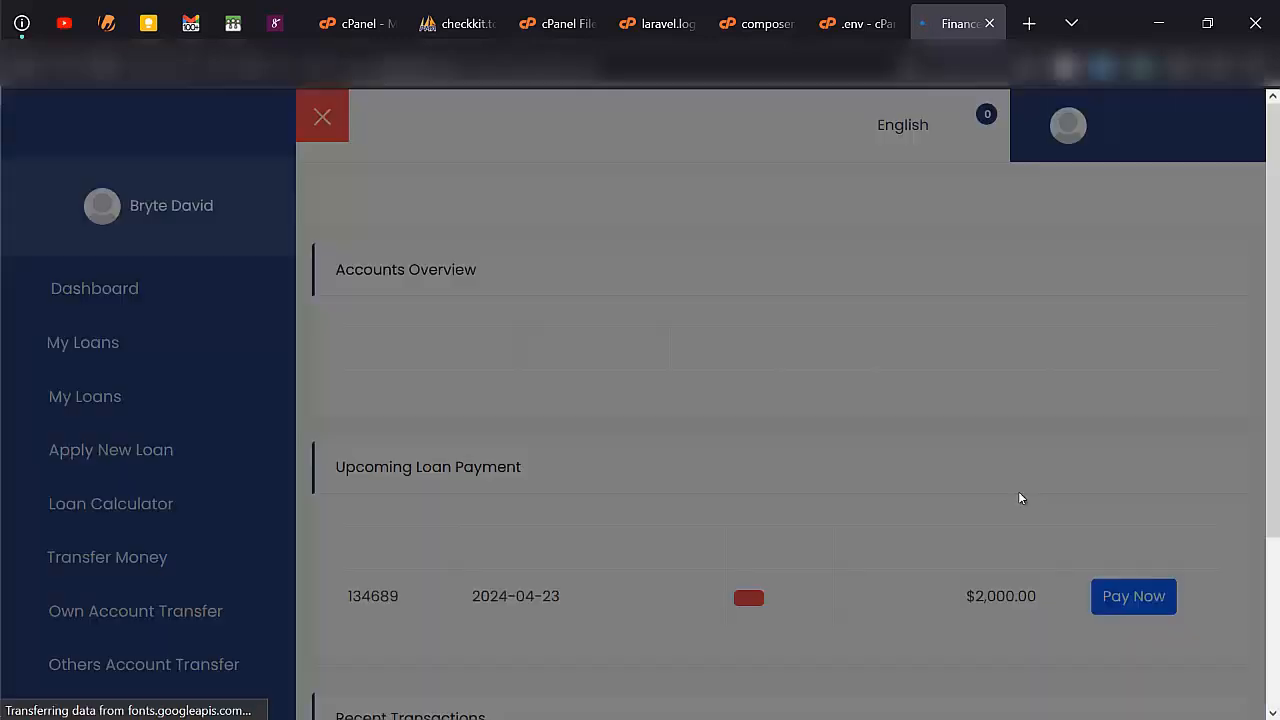
scroll(562, 545, down, 2)
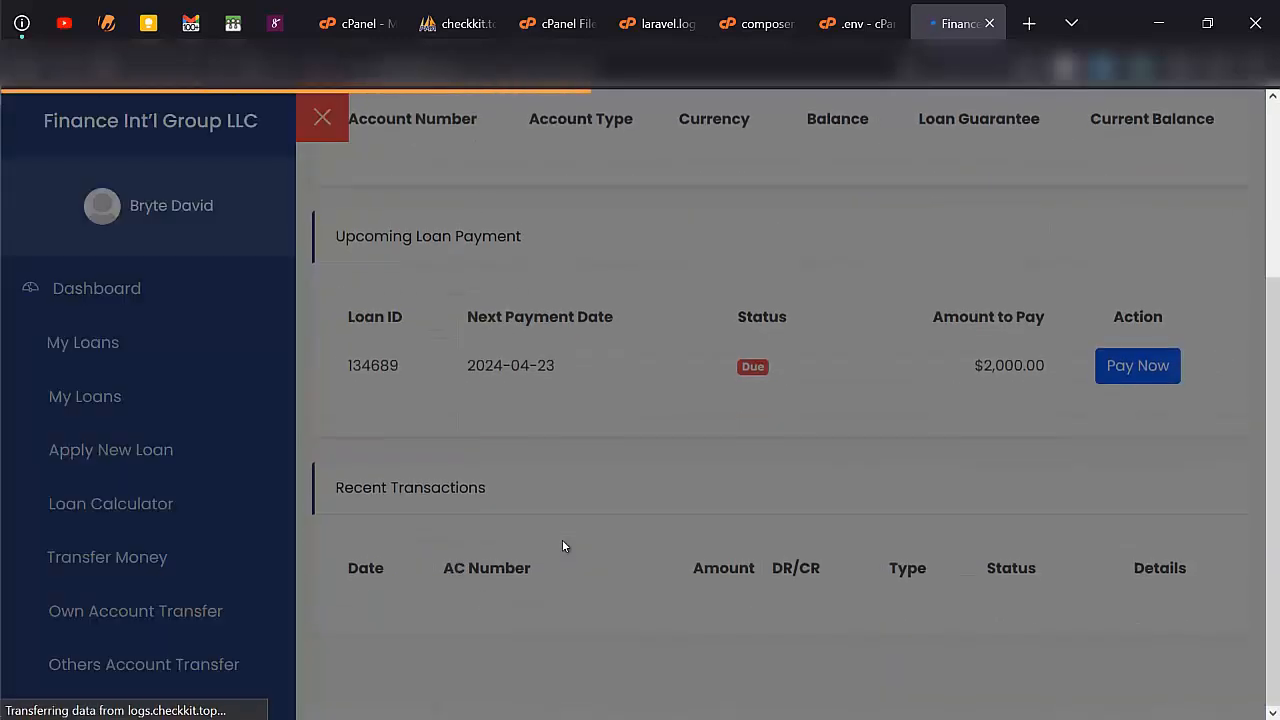